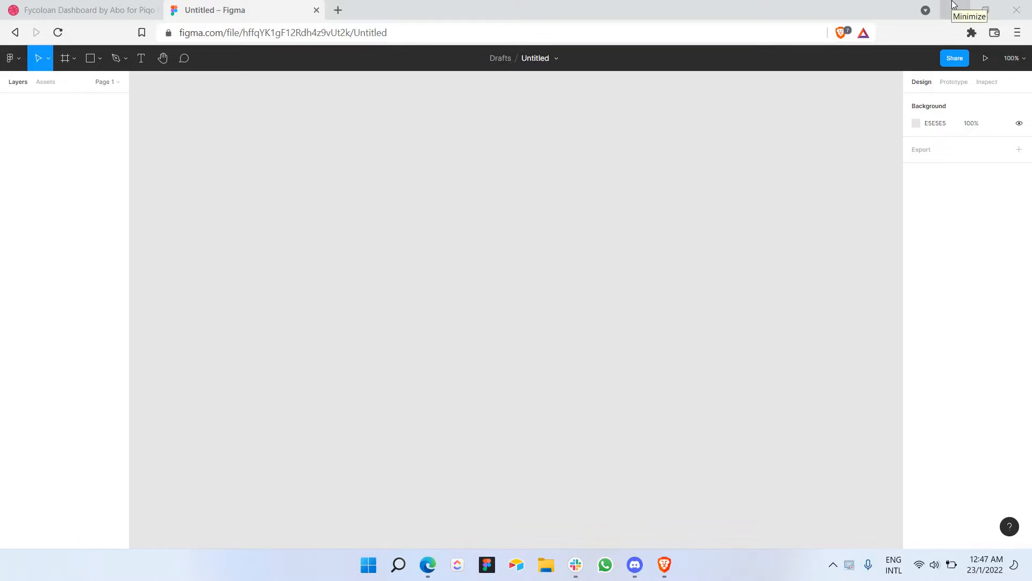
Step: Switch to the Dribbble 'Fycoloan Dashboard' shot tab to use as a reference
{"action": "mouse_move", "coordinate": [996, 5]}
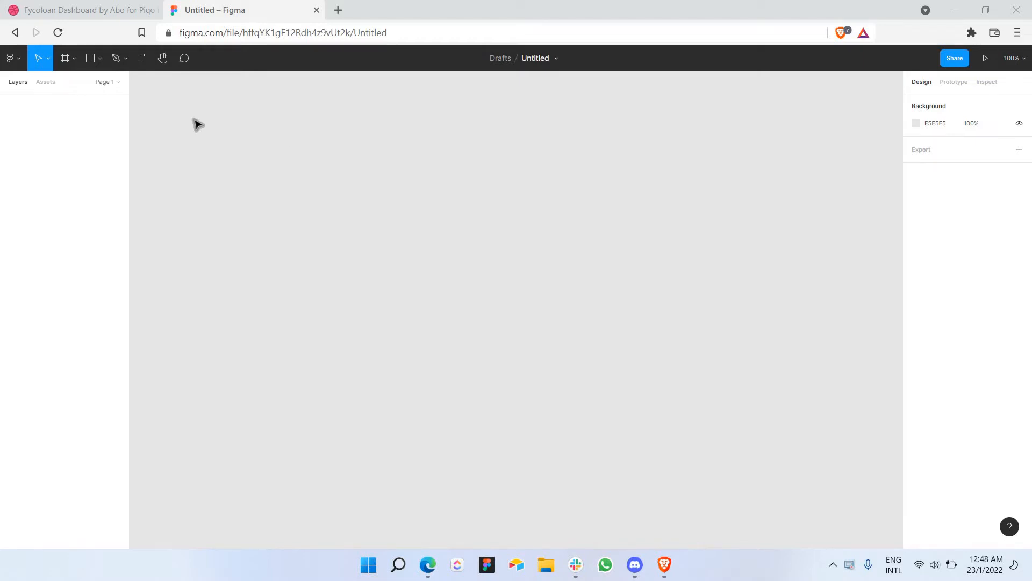
{"action": "left_click", "coordinate": [111, 19]}
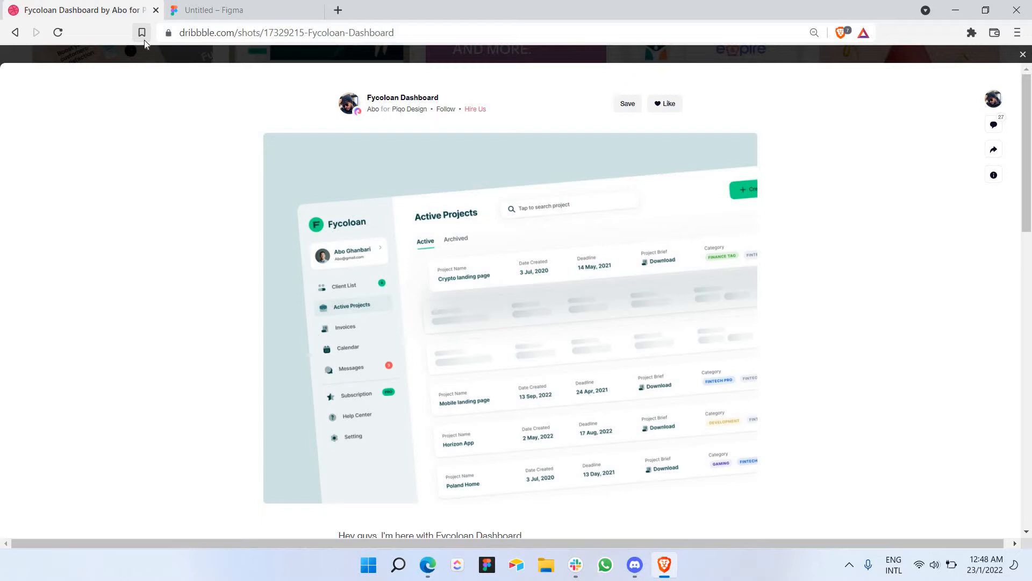
Step: Copy the dashboard shot image and try pasting it into Figma, allowing clipboard access
{"action": "right_click", "coordinate": [411, 207]}
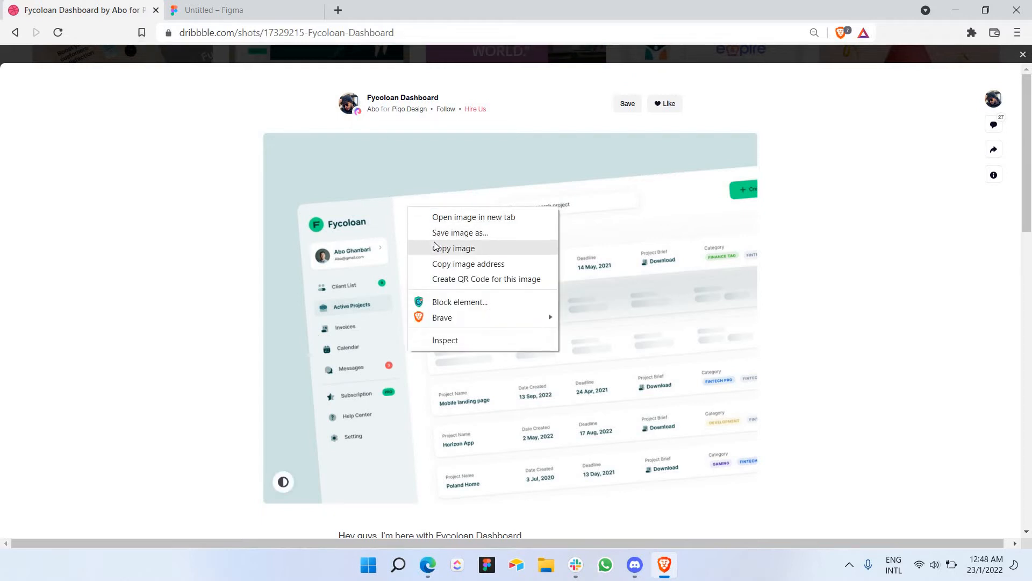
{"action": "left_click", "coordinate": [432, 246]}
{"action": "left_click", "coordinate": [268, 6]}
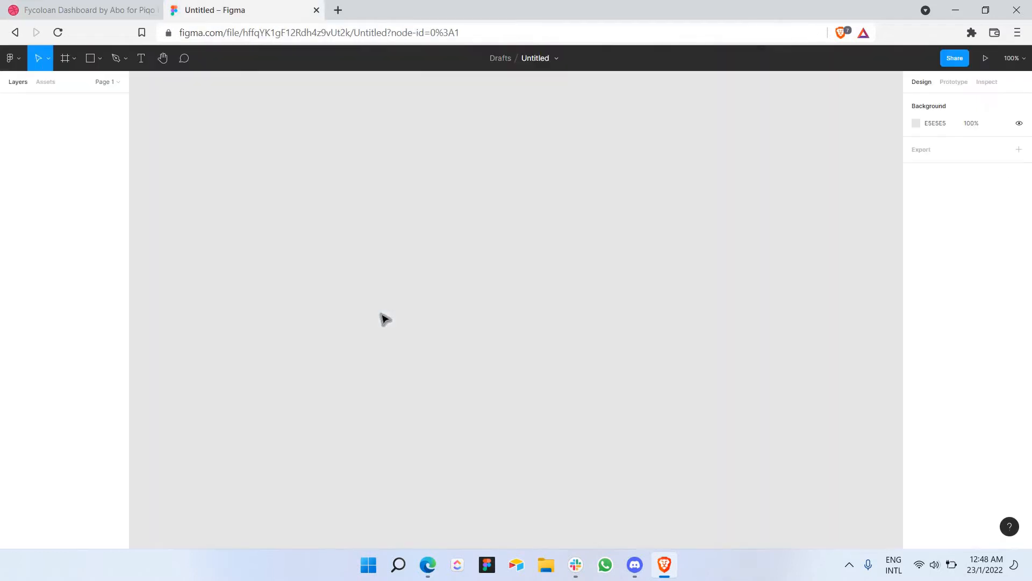
{"action": "right_click", "coordinate": [401, 336]}
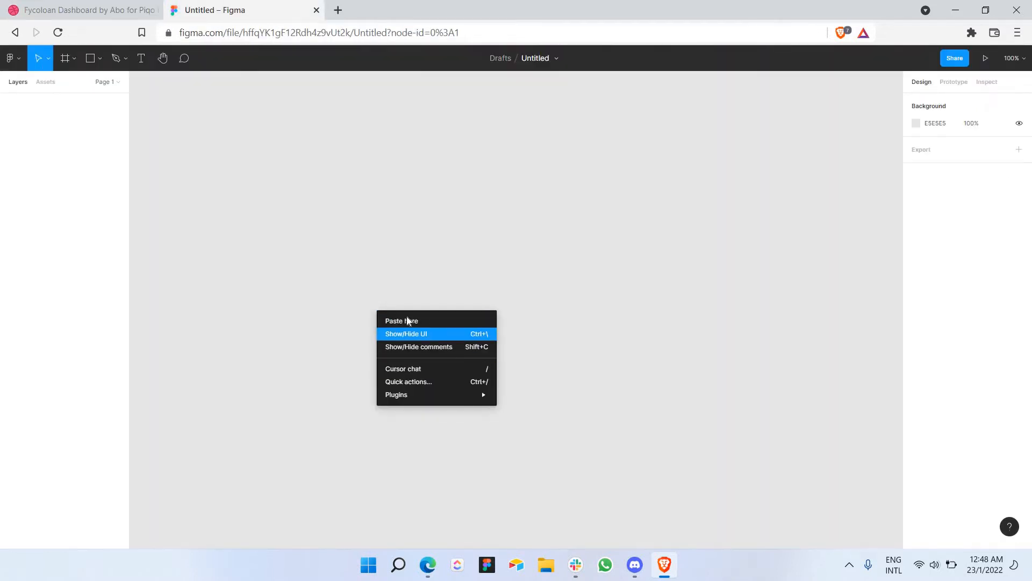
{"action": "key", "text": "ctrl+v"}
{"action": "left_click", "coordinate": [293, 137]}
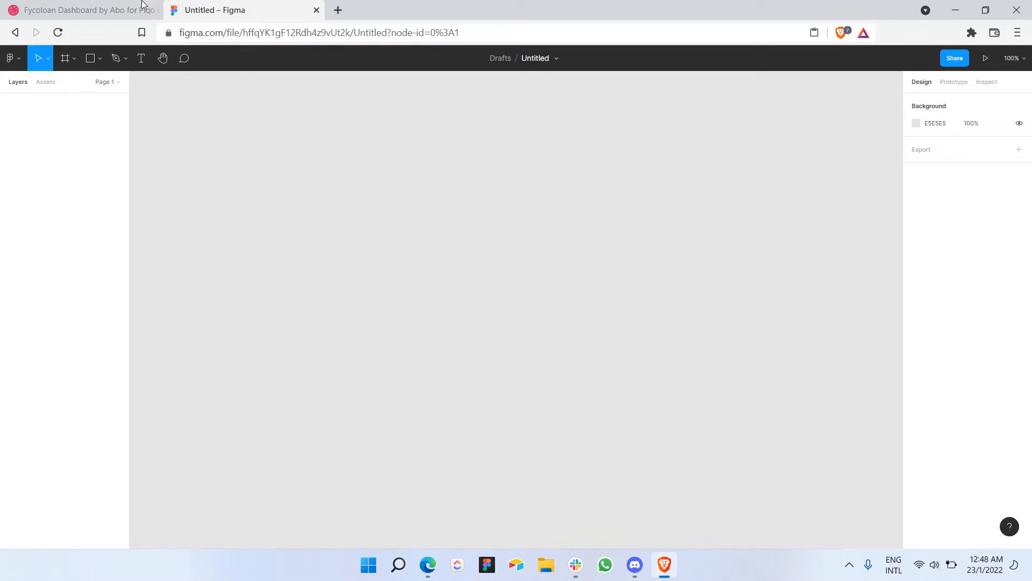
Step: Copy the shot image again and paste it onto the Figma canvas as a 1000 × 750 image
{"action": "left_click", "coordinate": [80, 9]}
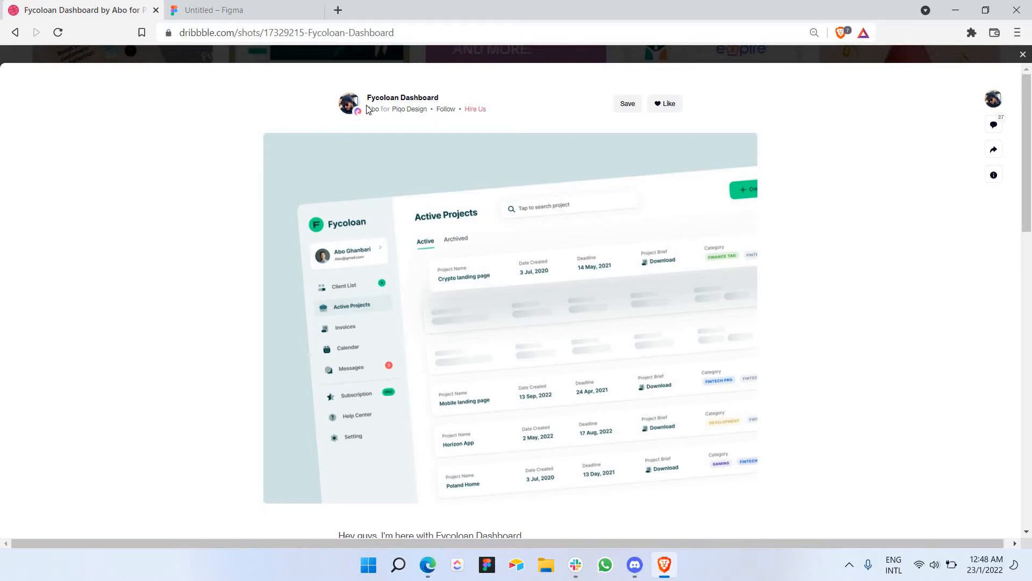
{"action": "scroll", "coordinate": [367, 109], "scroll_direction": "down", "scroll_amount": 9}
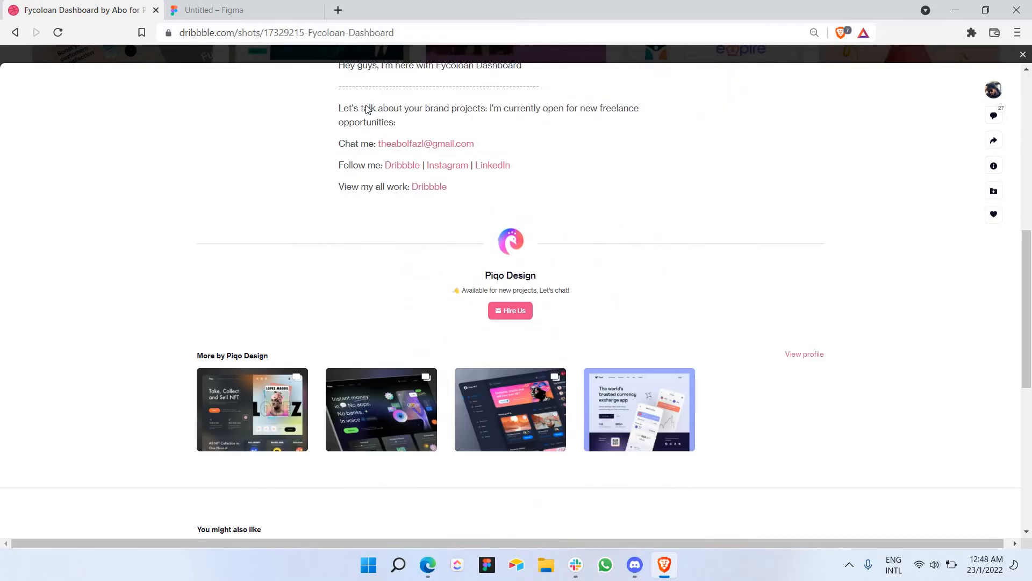
{"action": "scroll", "coordinate": [367, 109], "scroll_direction": "up", "scroll_amount": 8}
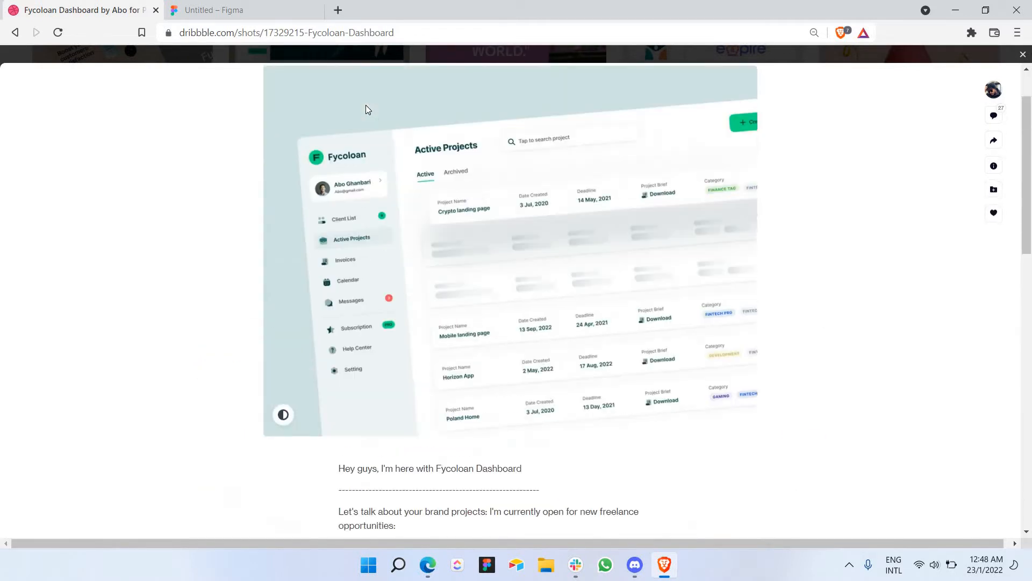
{"action": "scroll", "coordinate": [366, 109], "scroll_direction": "up", "scroll_amount": 1}
{"action": "left_click", "coordinate": [185, 11]}
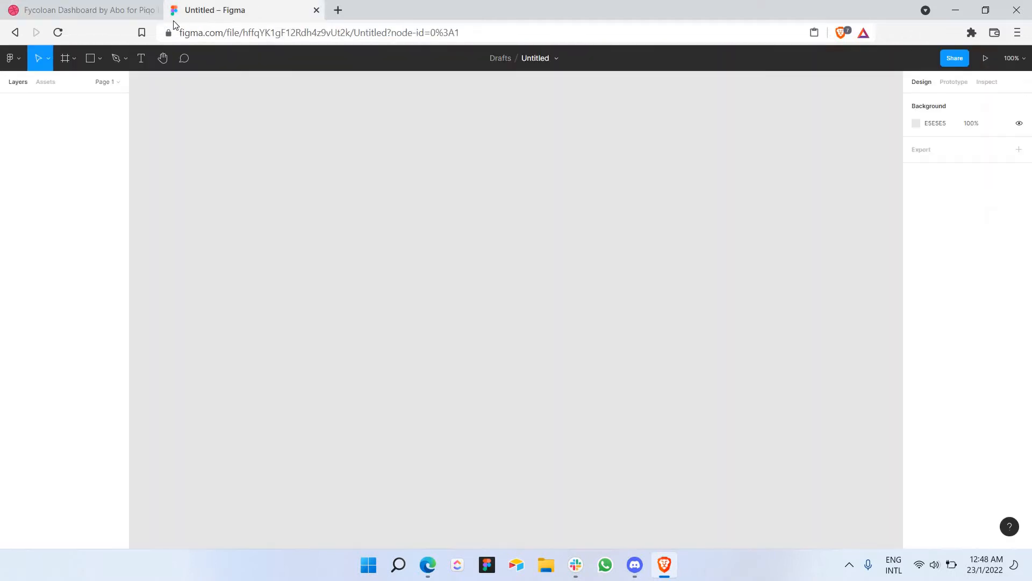
{"action": "key", "text": "ctrl+Tab"}
{"action": "right_click", "coordinate": [488, 280]}
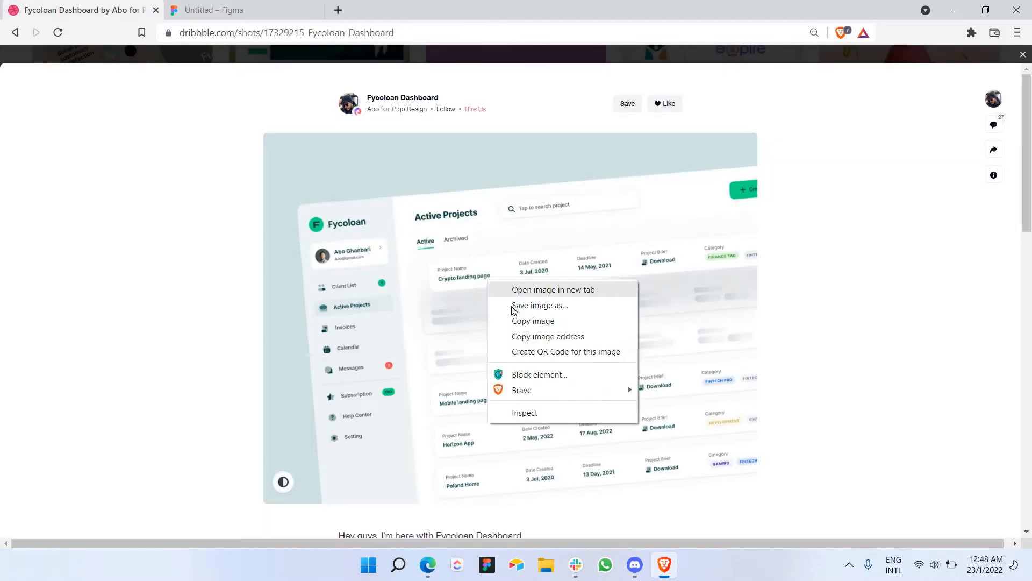
{"action": "left_click", "coordinate": [520, 321]}
{"action": "key", "text": "ctrl+Tab"}
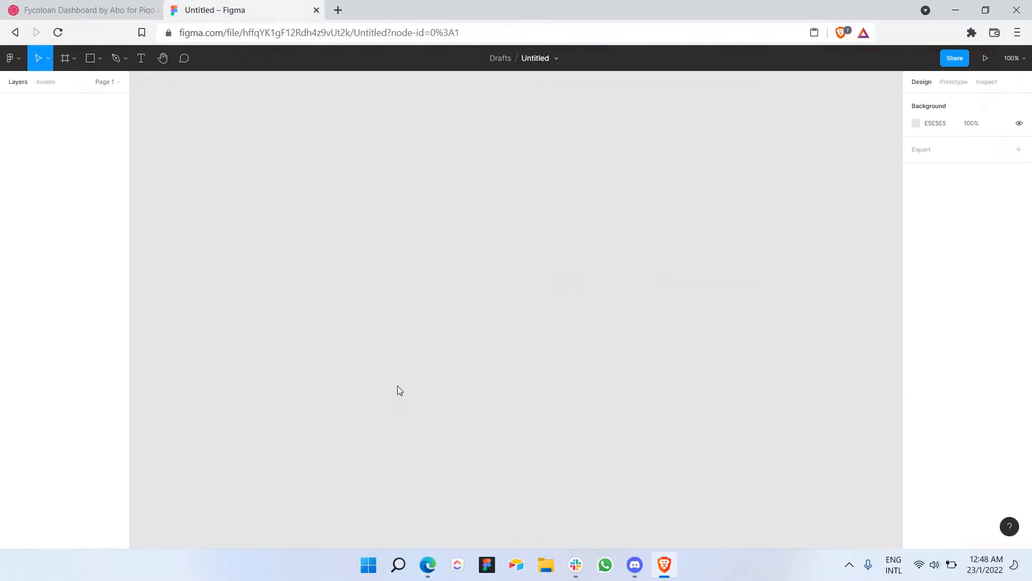
{"action": "right_click", "coordinate": [377, 369]}
{"action": "left_click", "coordinate": [399, 377]}
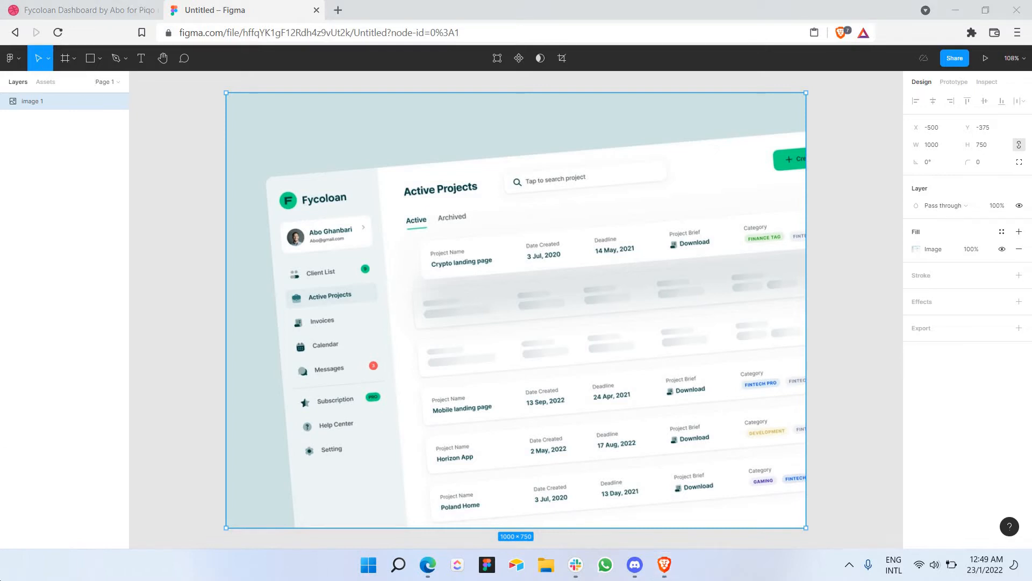
Step: Turn on the screen magnifier and zoom into the top-left area of the screen
{"action": "key", "text": "super"}
{"action": "type", "text": "="}
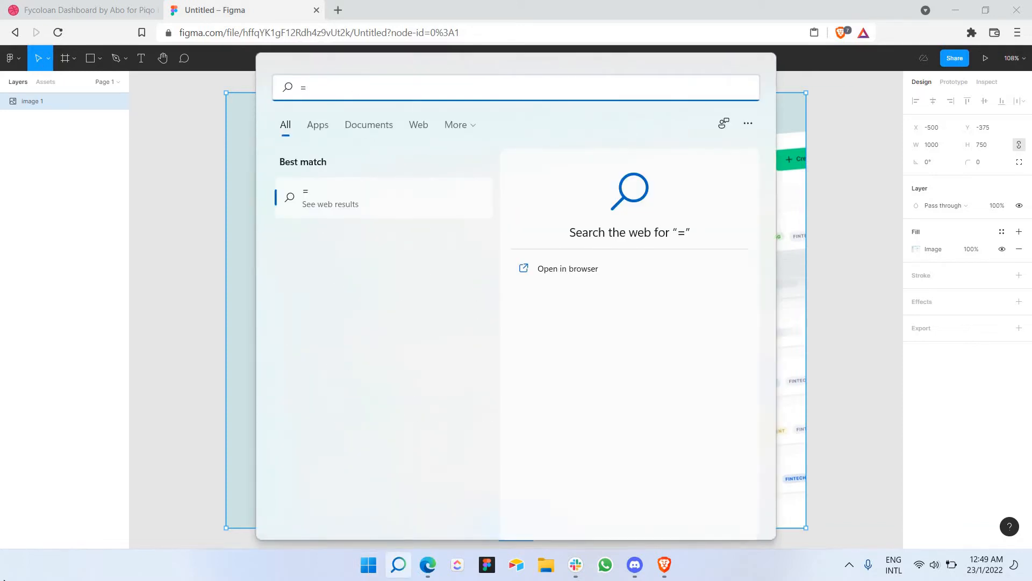
{"action": "left_click", "coordinate": [173, 157]}
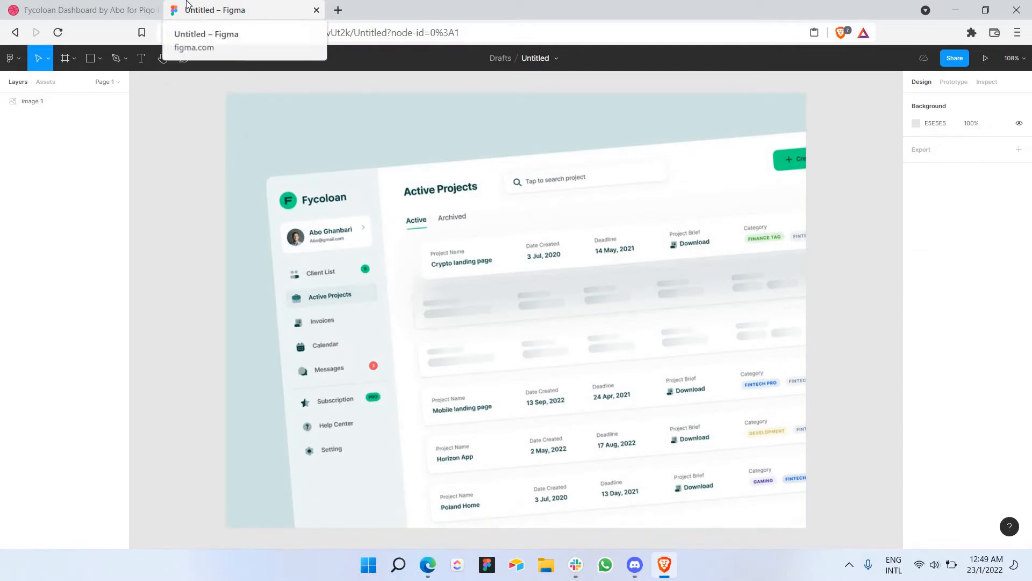
{"action": "key", "text": "super+plus"}
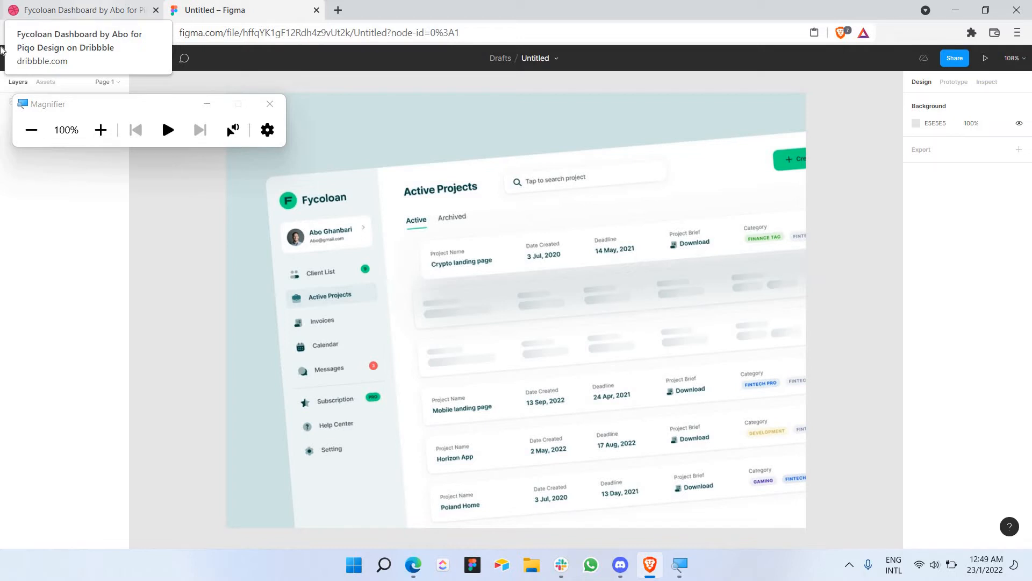
{"action": "left_click", "coordinate": [270, 104]}
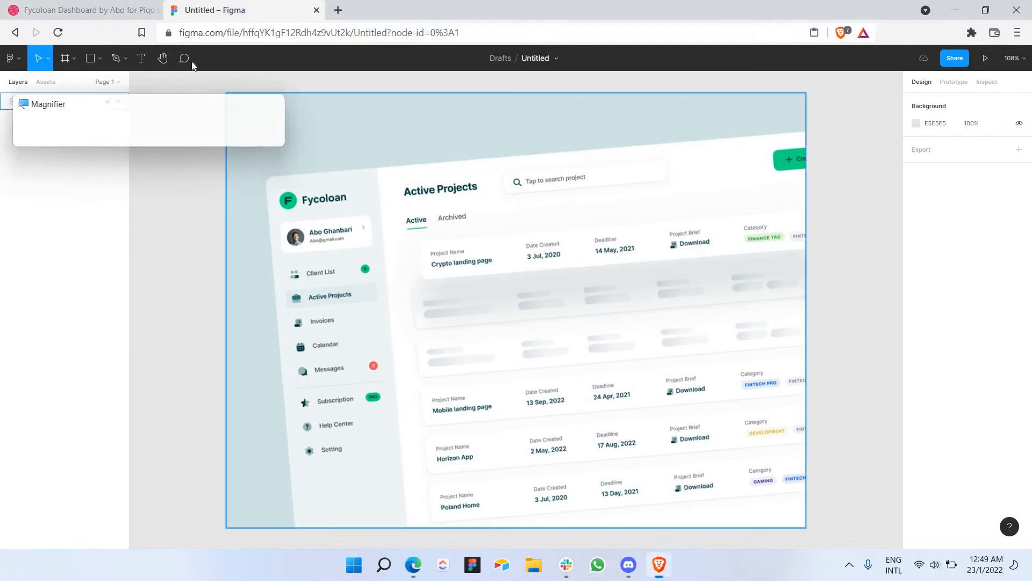
{"action": "key", "text": "super+plus"}
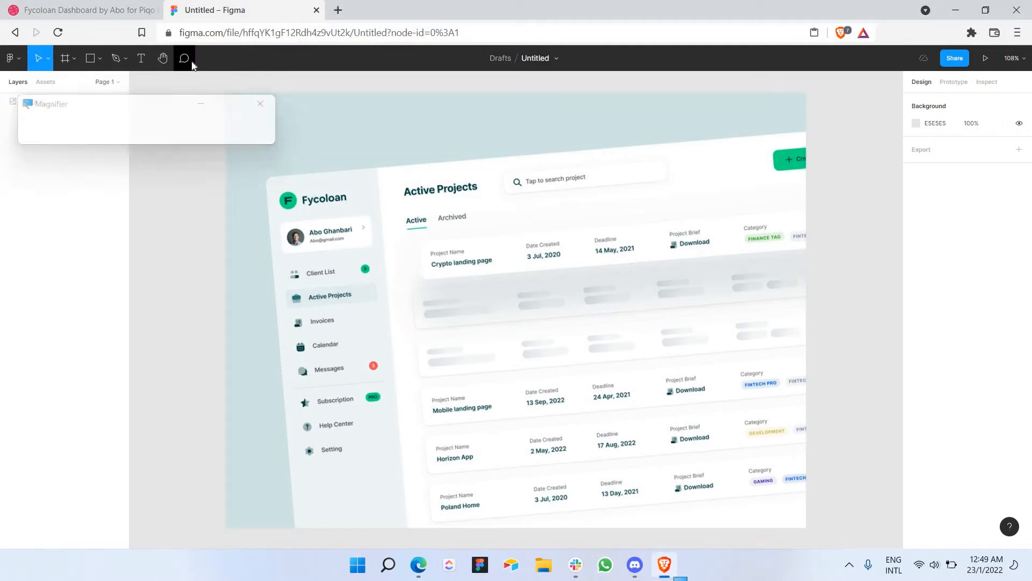
{"action": "left_click", "coordinate": [211, 107]}
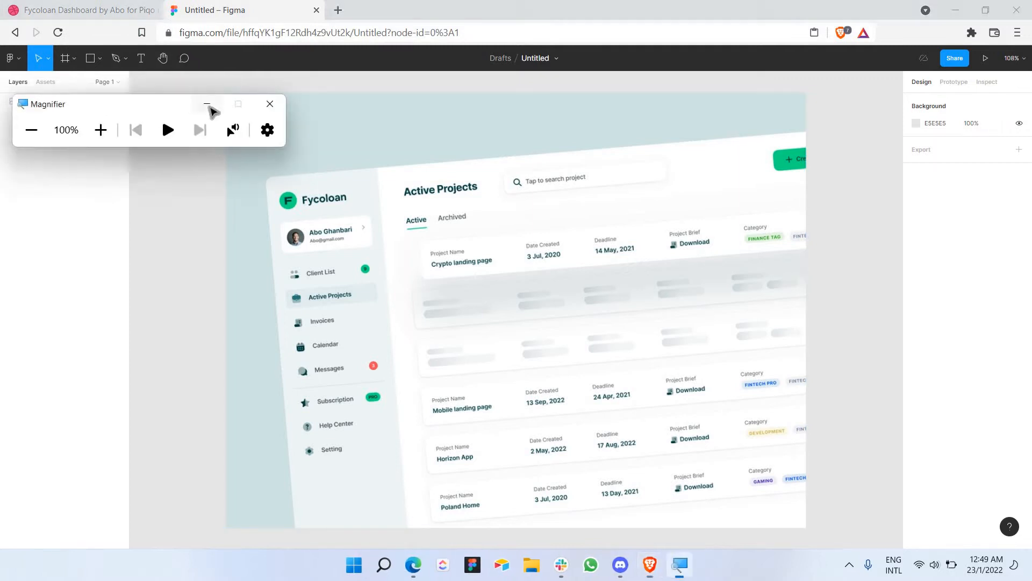
{"action": "key", "text": "super+plus"}
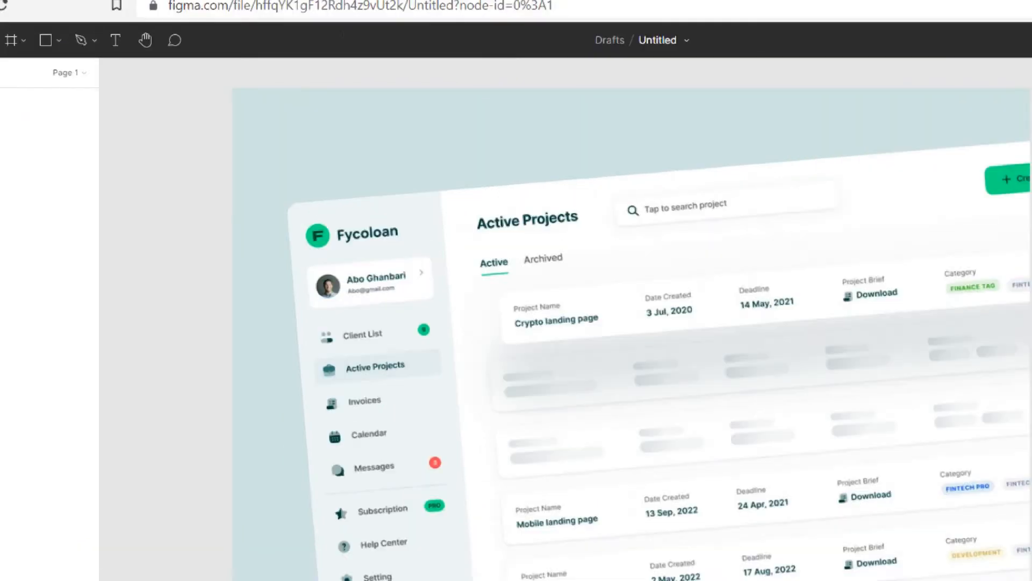
{"action": "key", "text": "super+plus"}
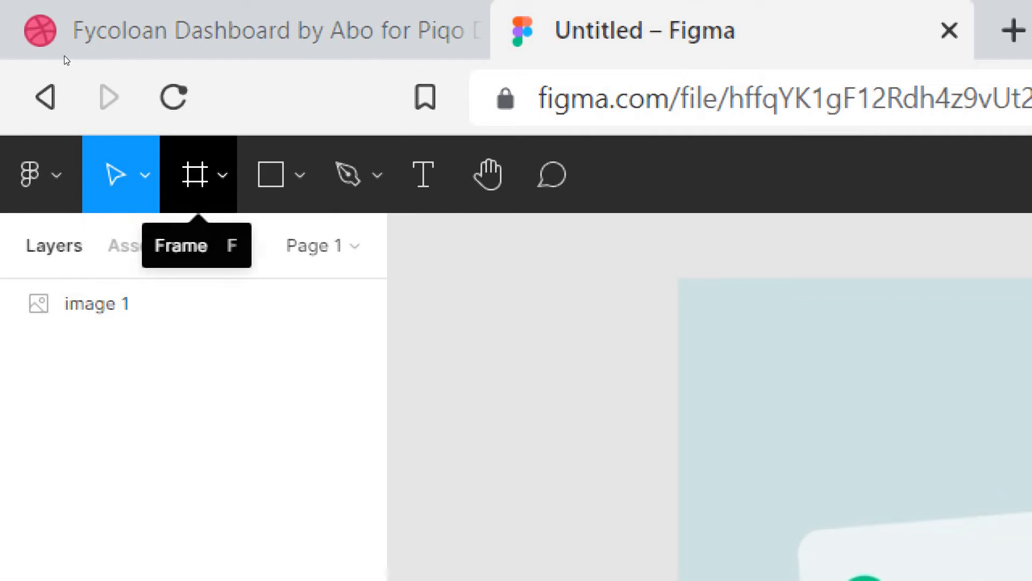
Step: Draw a white 1872 × 1206 Frame 1 left of the reference image and zoom to it
{"action": "left_click", "coordinate": [195, 174]}
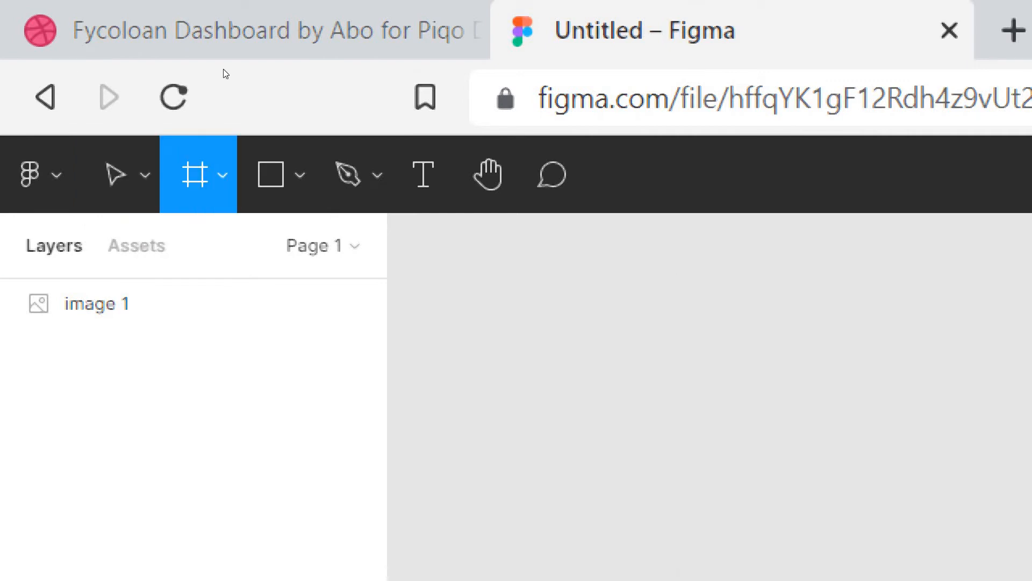
{"action": "key", "text": "super+minus"}
{"action": "key", "text": "super+minus"}
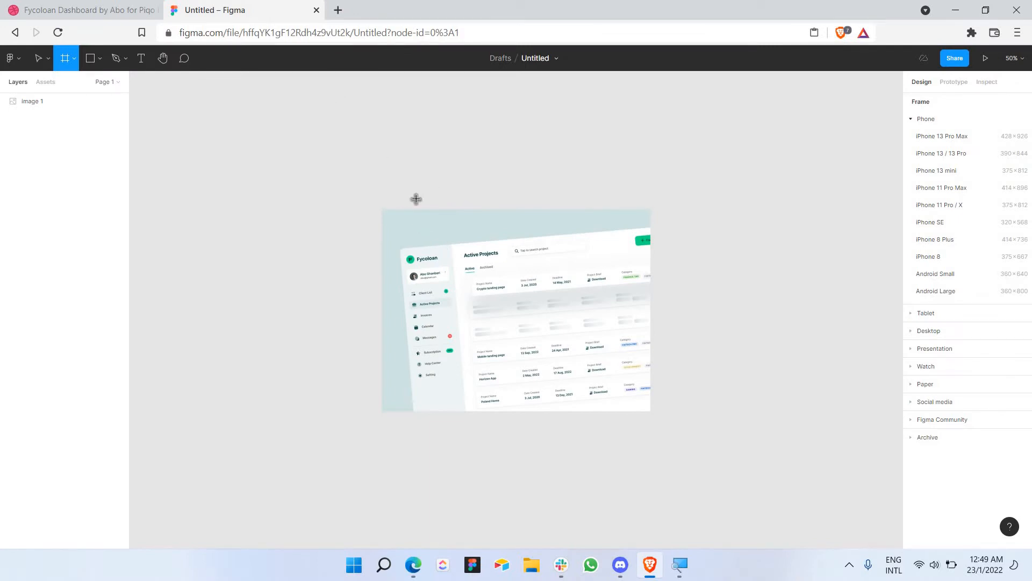
{"action": "scroll", "coordinate": [417, 200], "scroll_direction": "left", "scroll_amount": 8}
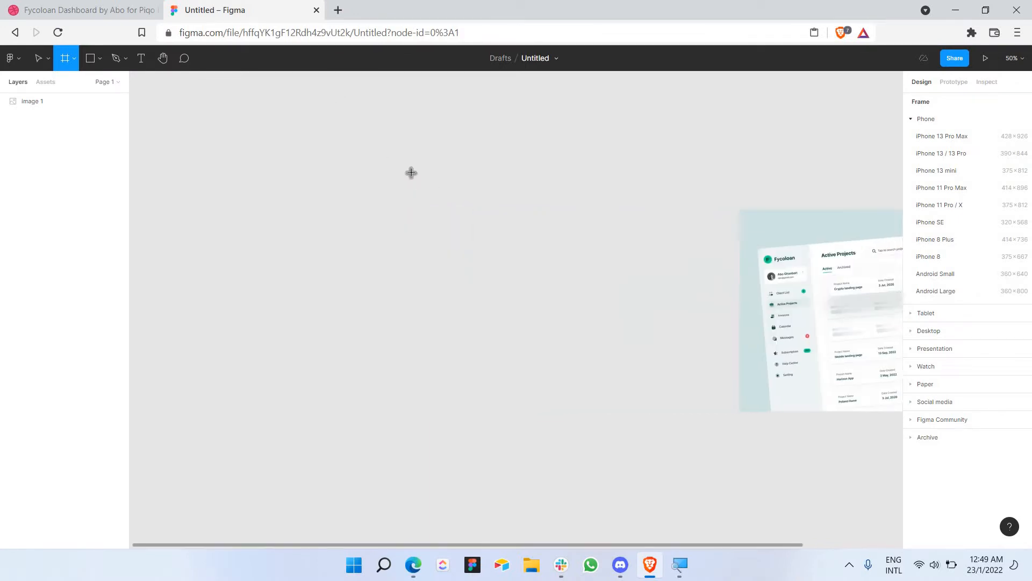
{"action": "mouse_move", "coordinate": [262, 129]}
{"action": "left_mouse_down"}
{"action": "mouse_move", "coordinate": [366, 196]}
{"action": "mouse_move", "coordinate": [669, 336]}
{"action": "mouse_move", "coordinate": [711, 433]}
{"action": "mouse_move", "coordinate": [766, 453]}
{"action": "left_mouse_up"}
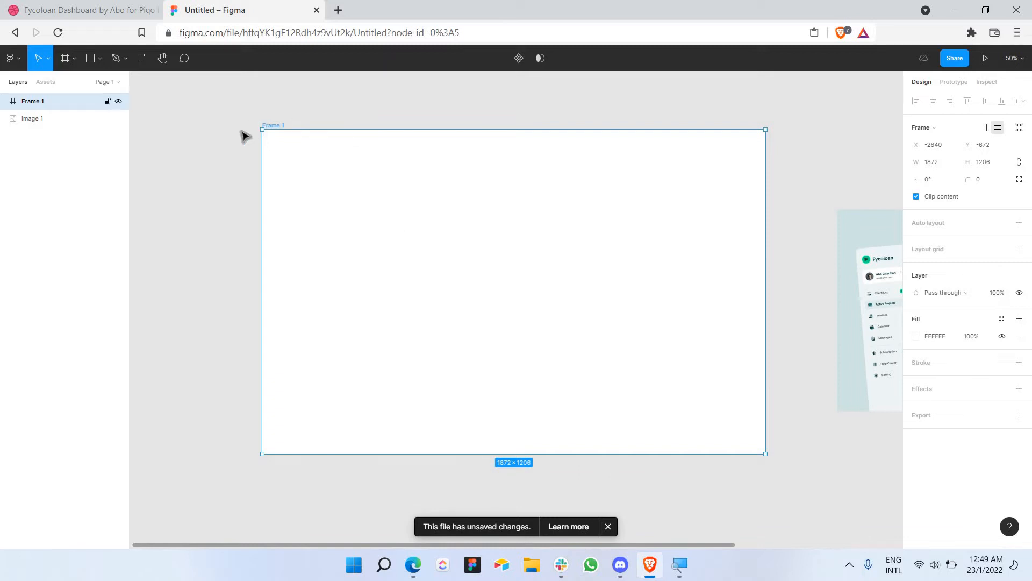
{"action": "scroll", "coordinate": [245, 132], "scroll_direction": "up", "scroll_amount": 3, "text": "ctrl"}
{"action": "scroll", "coordinate": [365, 144], "scroll_direction": "down", "scroll_amount": 3, "text": "ctrl"}
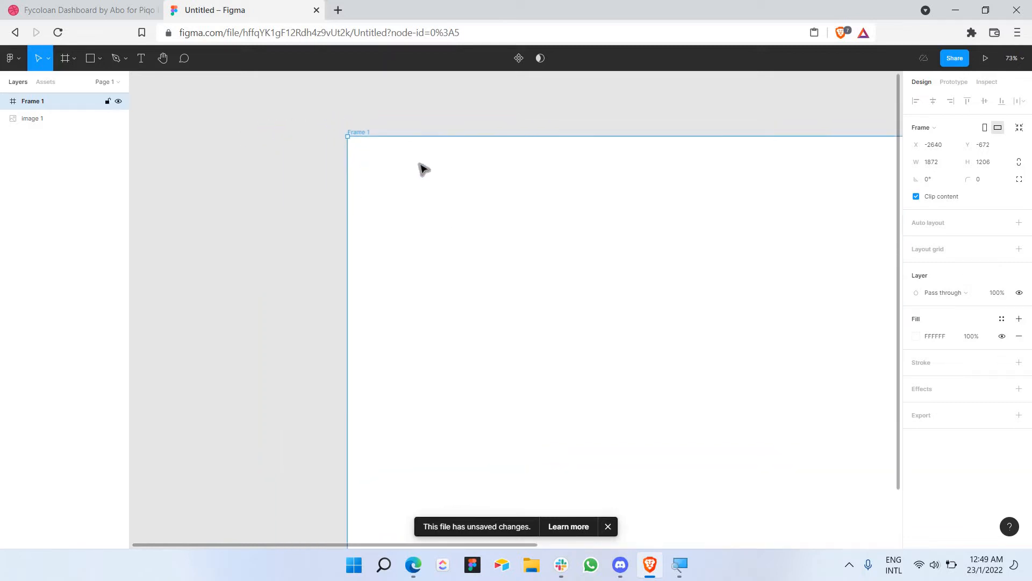
{"action": "scroll", "coordinate": [420, 164], "scroll_direction": "right", "scroll_amount": 5}
{"action": "scroll", "coordinate": [424, 169], "scroll_direction": "down", "scroll_amount": 5, "text": "ctrl"}
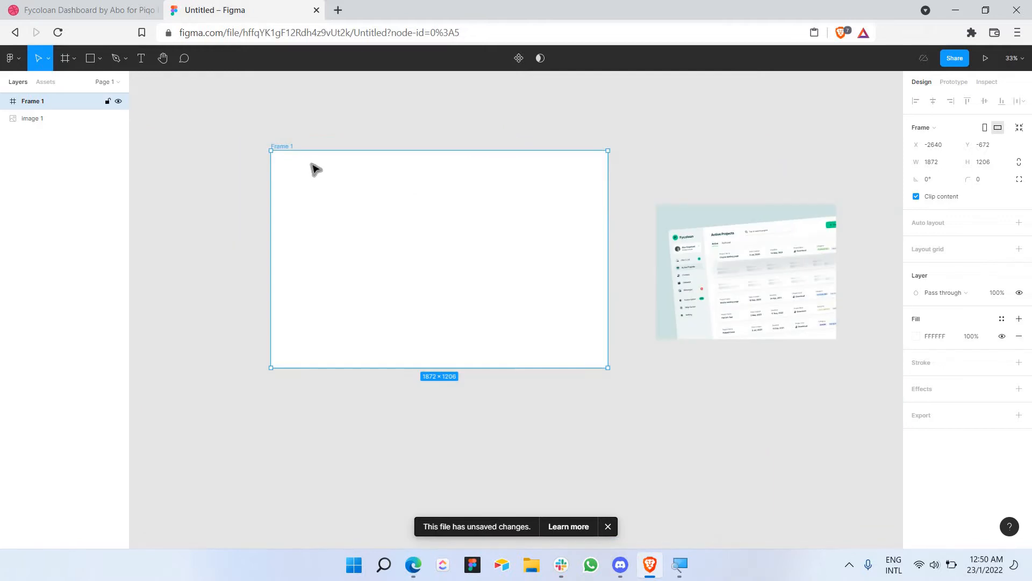
{"action": "key", "text": "shift+2"}
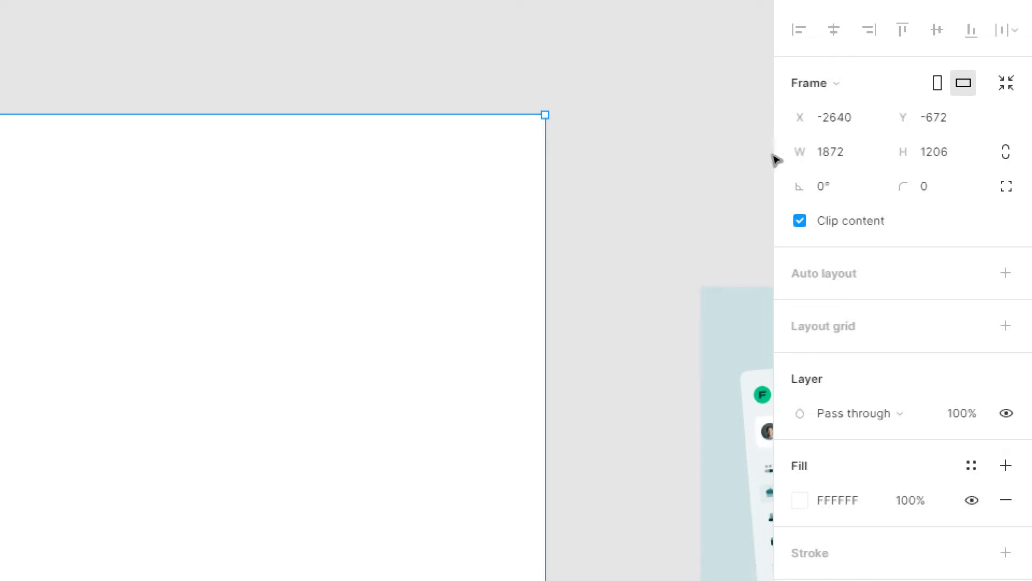
Step: Set Frame 1's corner radius to 50 and check the rounded corners
{"action": "left_click", "coordinate": [742, 163]}
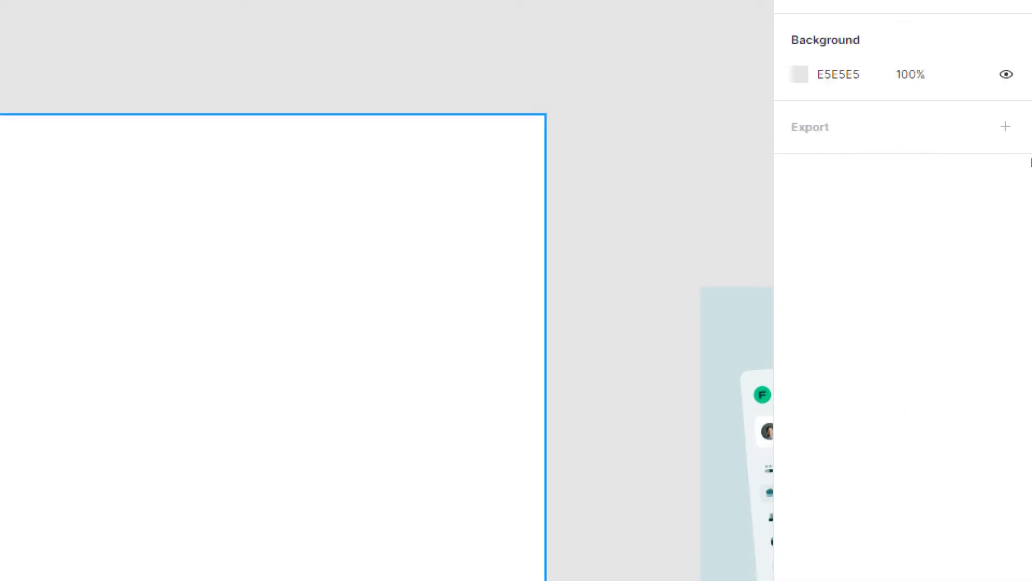
{"action": "left_click", "coordinate": [982, 181]}
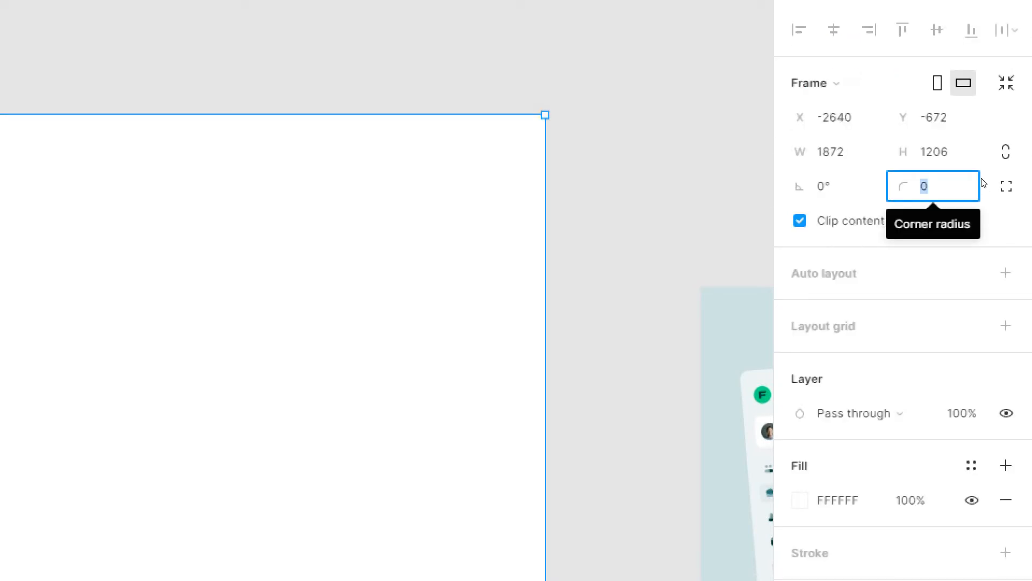
{"action": "type", "text": "50"}
{"action": "key", "text": "Return"}
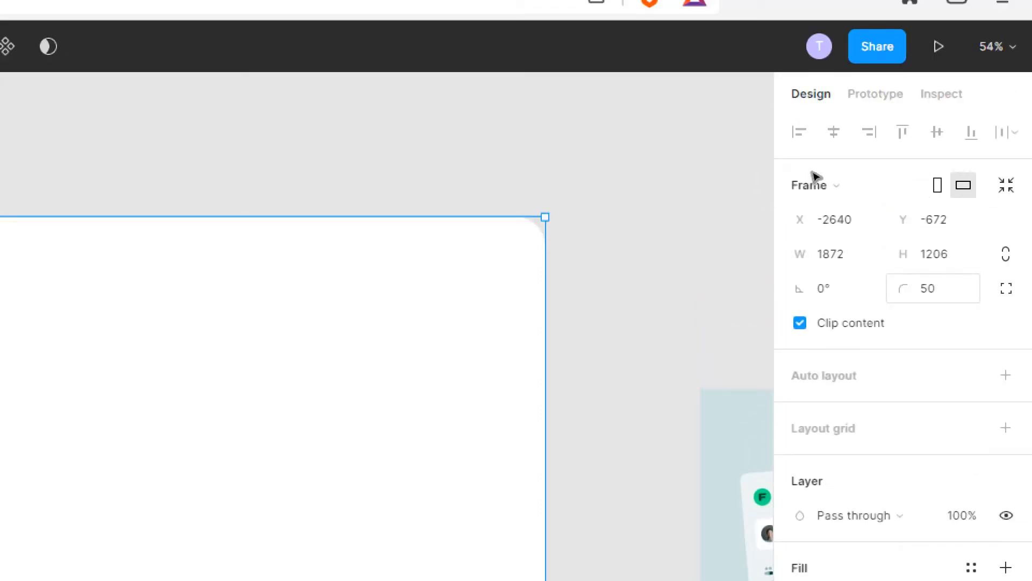
{"action": "key", "text": "Escape"}
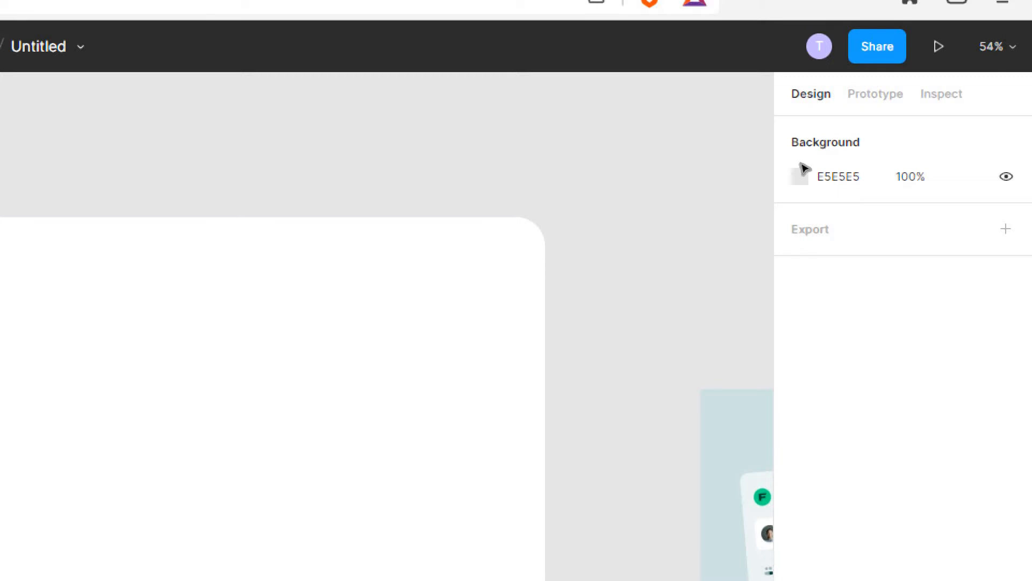
{"action": "scroll", "coordinate": [575, 248], "scroll_direction": "down", "scroll_amount": 1}
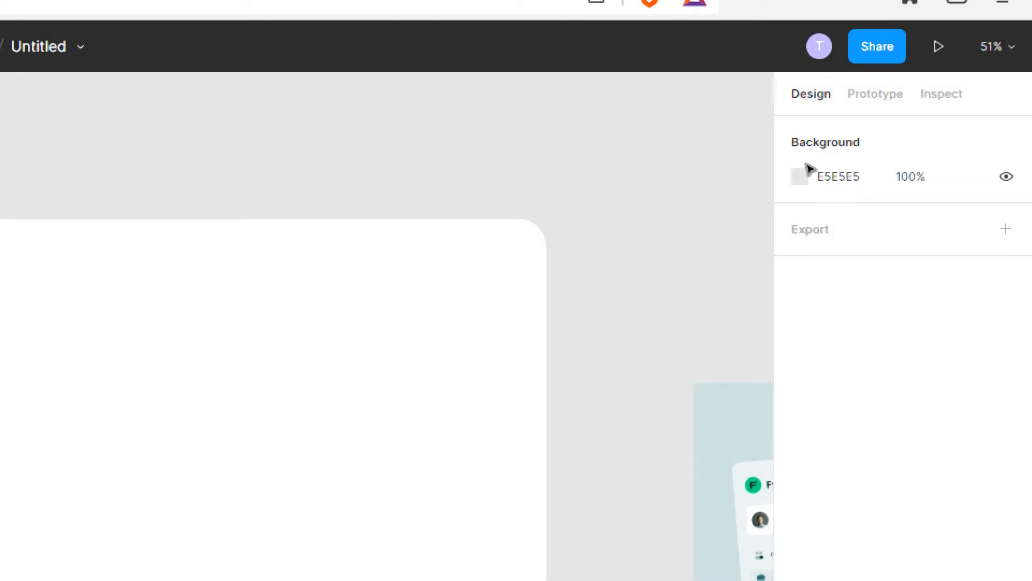
{"action": "scroll", "coordinate": [579, 252], "scroll_direction": "down", "scroll_amount": 5, "text": "ctrl"}
{"action": "scroll", "coordinate": [636, 228], "scroll_direction": "down", "scroll_amount": 2}
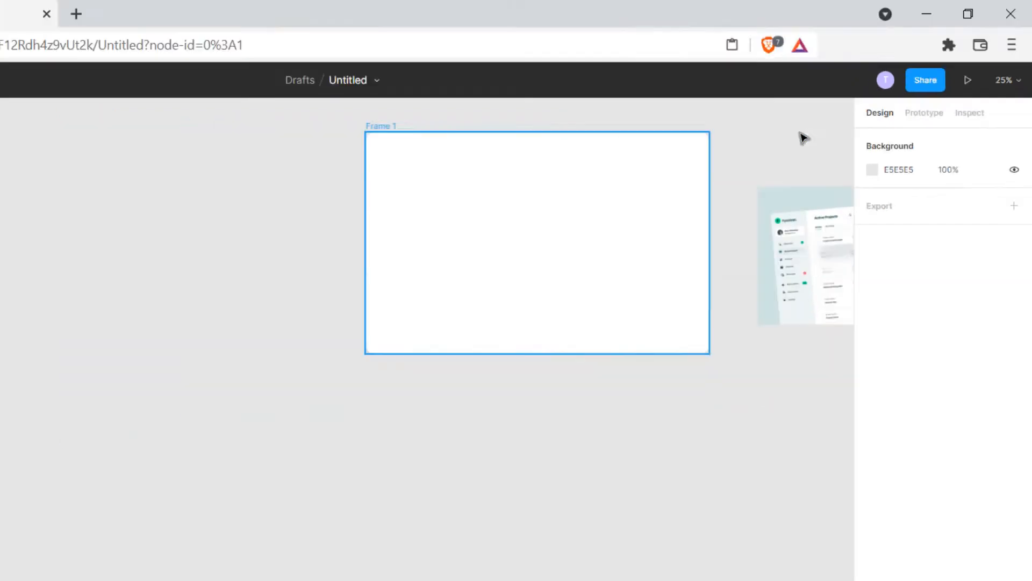
{"action": "scroll", "coordinate": [807, 140], "scroll_direction": "up", "scroll_amount": 5, "text": "ctrl"}
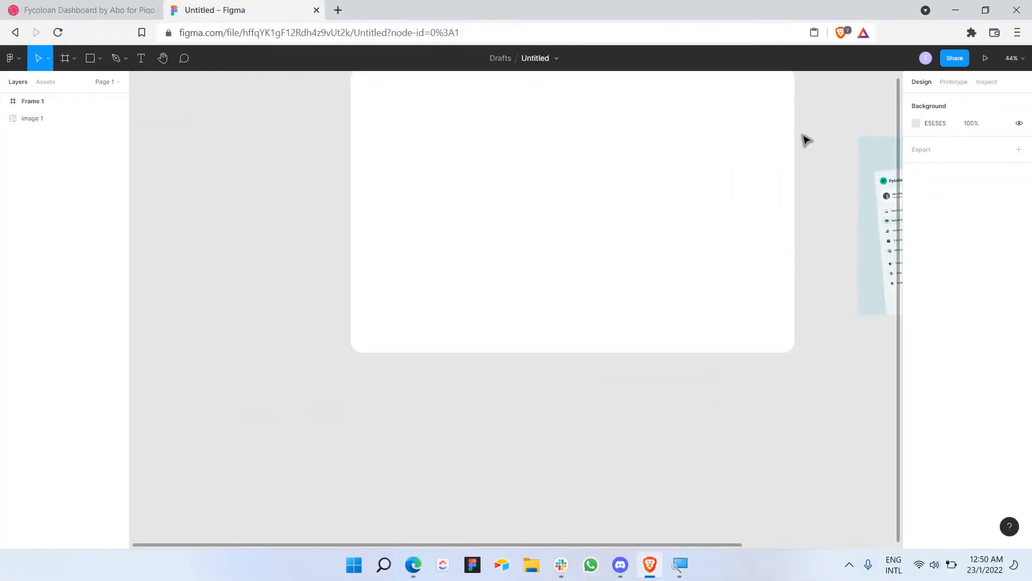
{"action": "scroll", "coordinate": [802, 161], "scroll_direction": "down", "scroll_amount": 1}
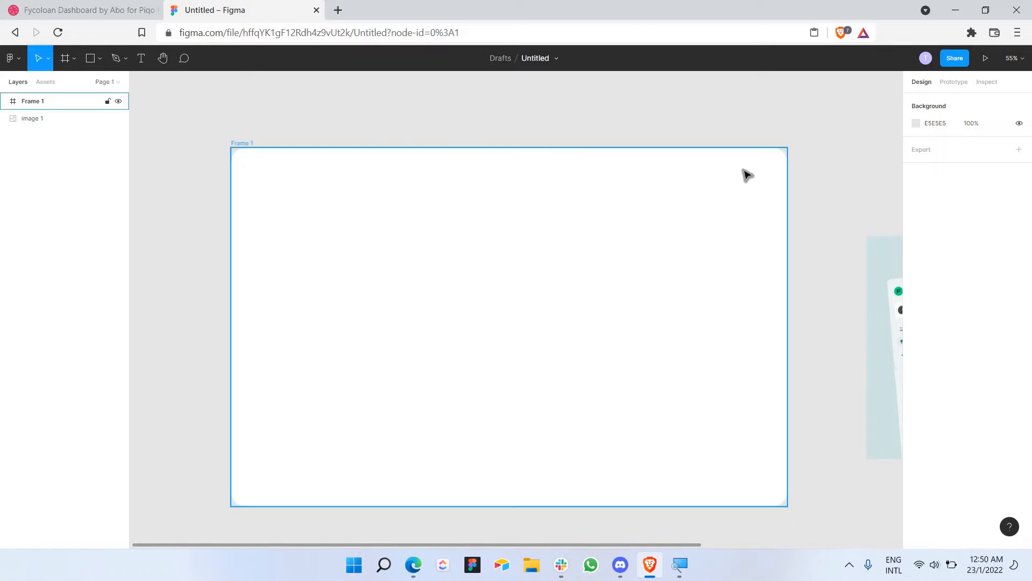
{"action": "scroll", "coordinate": [748, 175], "scroll_direction": "right", "scroll_amount": 3}
{"action": "scroll", "coordinate": [745, 177], "scroll_direction": "right", "scroll_amount": 2}
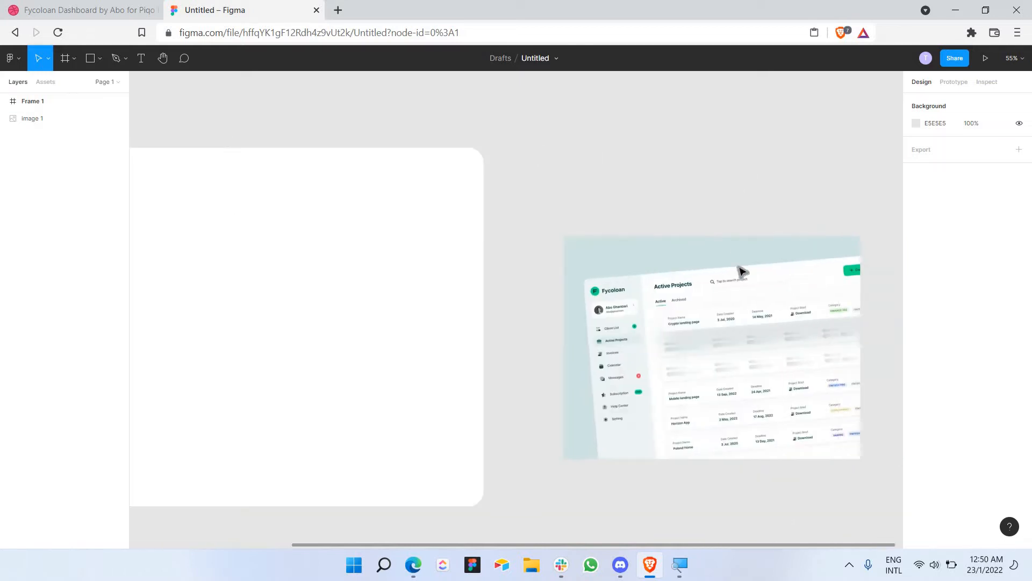
Step: Eyedrop the reference image's light teal CFE3E3 as the page background colour
{"action": "left_click", "coordinate": [916, 123]}
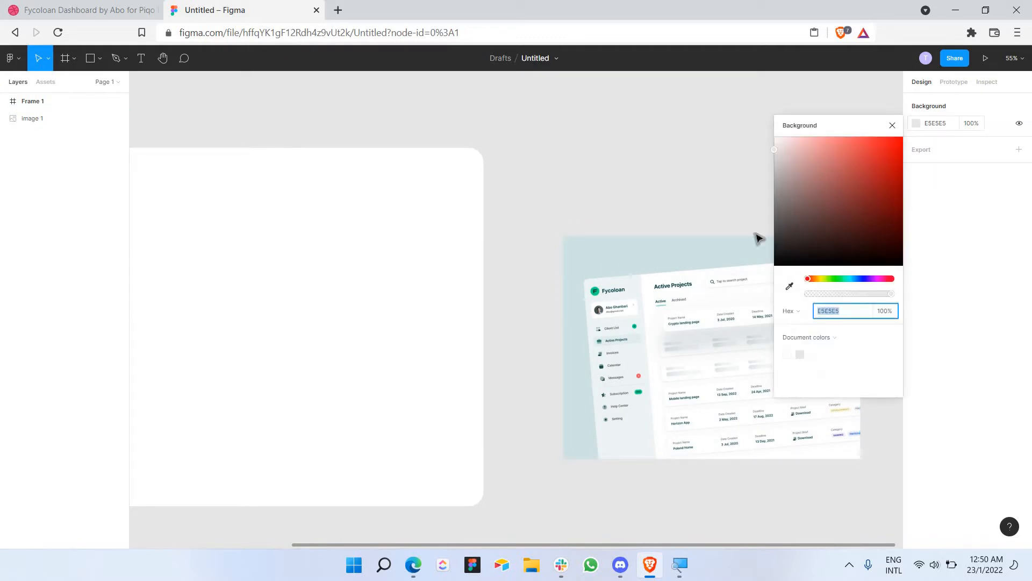
{"action": "left_click", "coordinate": [892, 127]}
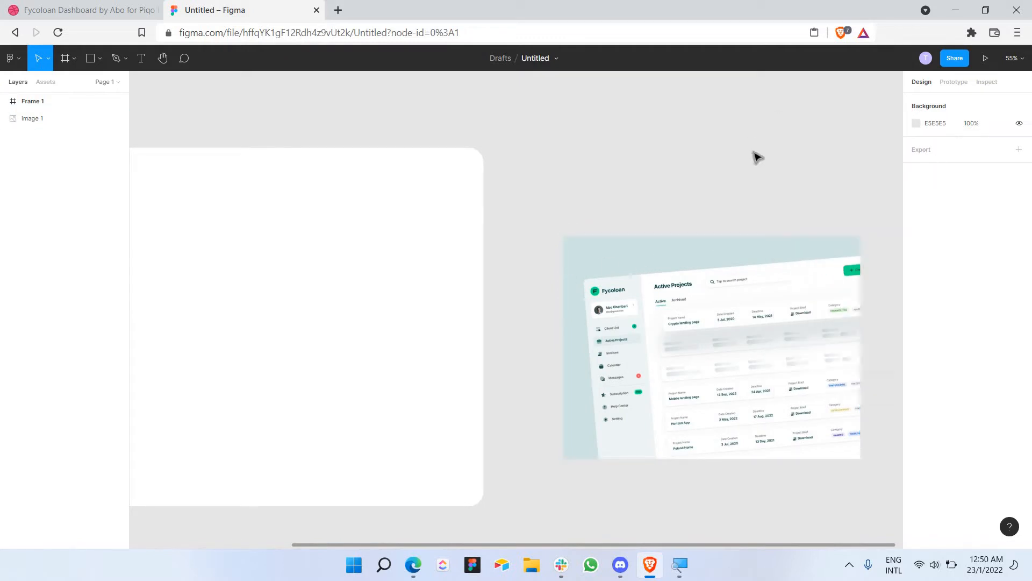
{"action": "left_click", "coordinate": [917, 124]}
{"action": "left_click", "coordinate": [790, 285]}
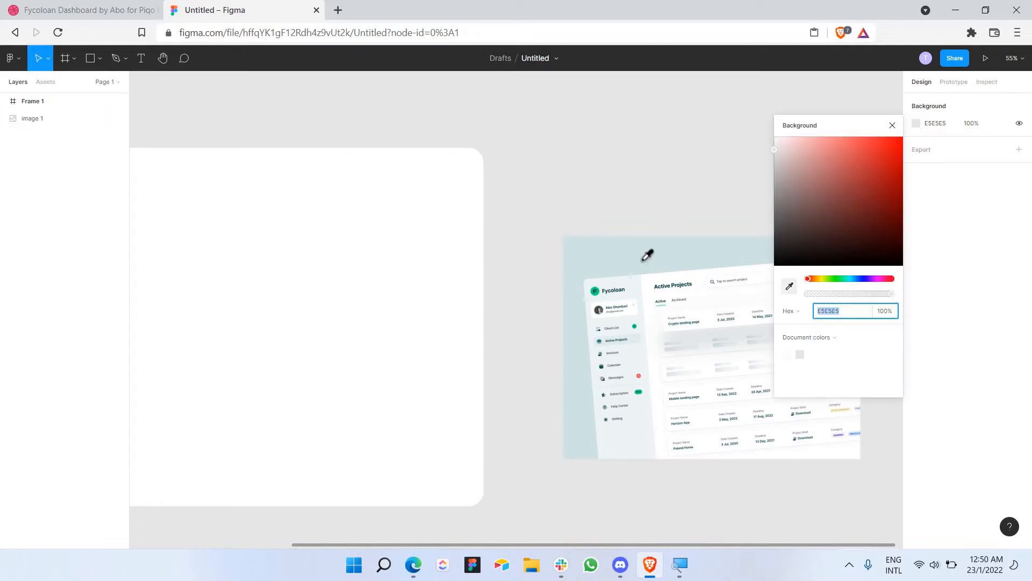
{"action": "left_click", "coordinate": [644, 257]}
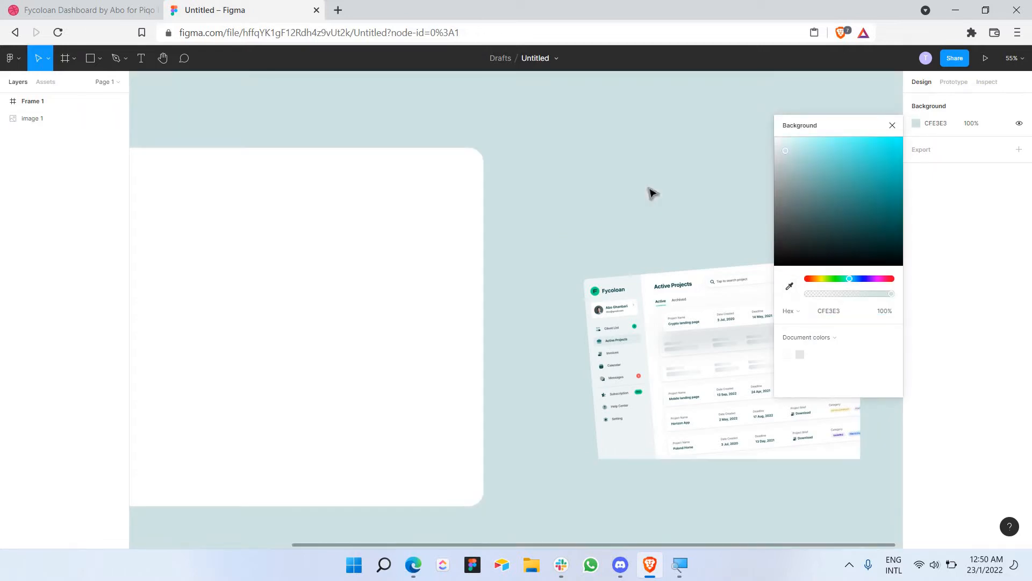
{"action": "scroll", "coordinate": [648, 192], "scroll_direction": "left", "scroll_amount": 3}
{"action": "scroll", "coordinate": [648, 191], "scroll_direction": "right", "scroll_amount": 4}
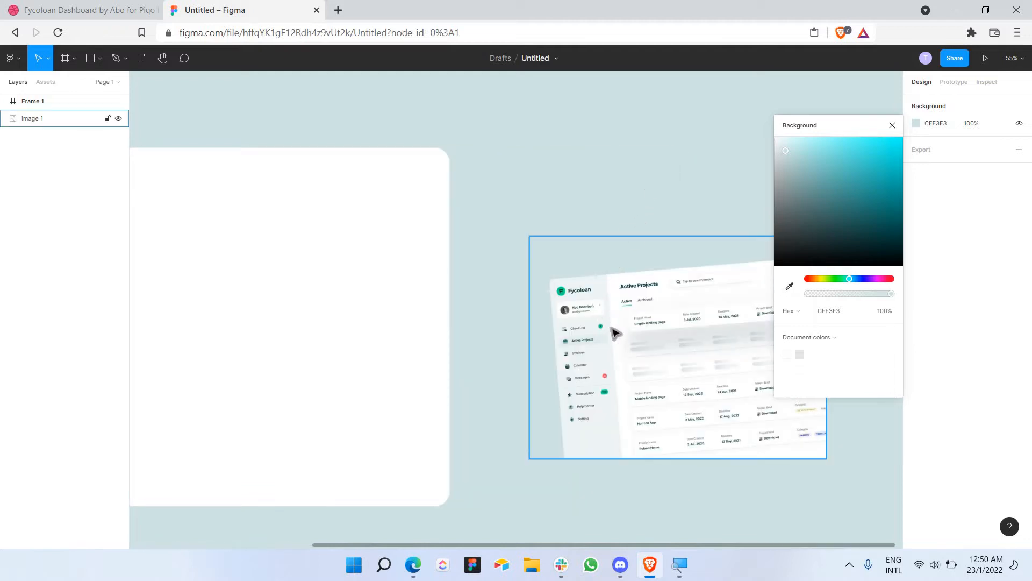
{"action": "scroll", "coordinate": [617, 276], "scroll_direction": "up", "scroll_amount": 3}
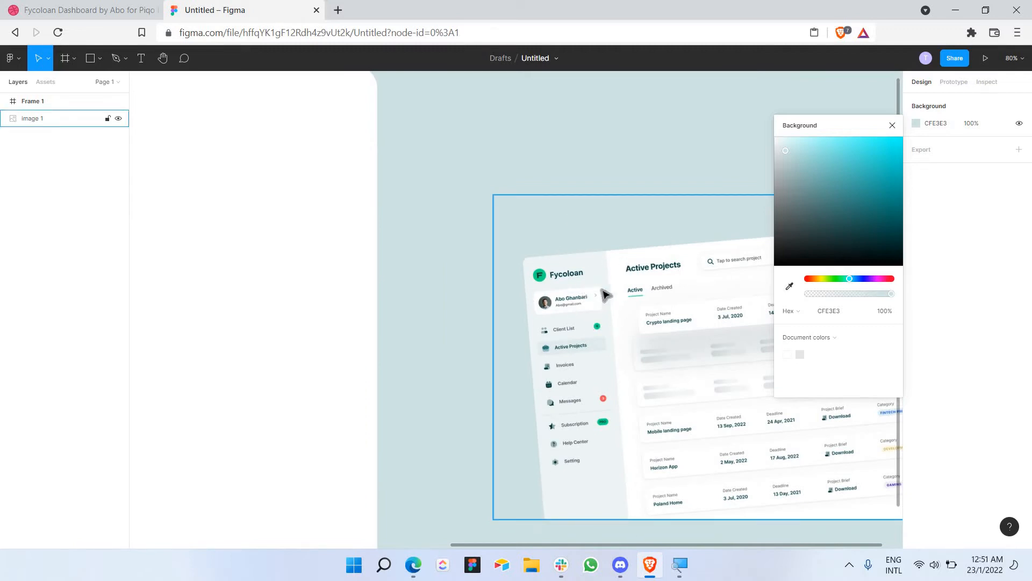
{"action": "scroll", "coordinate": [589, 277], "scroll_direction": "down", "scroll_amount": 2}
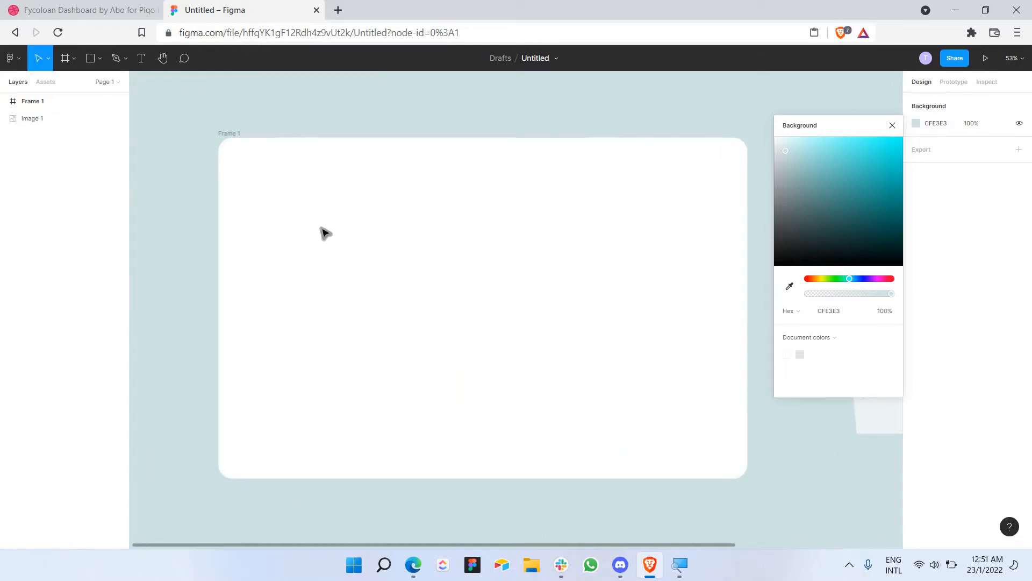
Step: Draw a tall 476 × 1272 sidebar rectangle and nest it inside Frame 1
{"action": "left_click", "coordinate": [90, 60]}
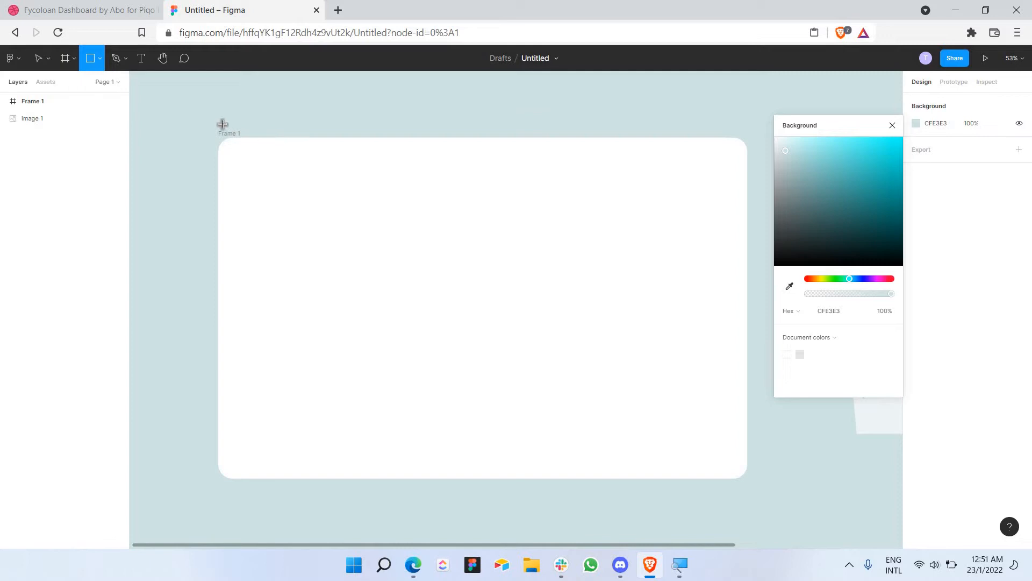
{"action": "left_click_drag", "start_coordinate": [210, 118], "coordinate": [345, 477]}
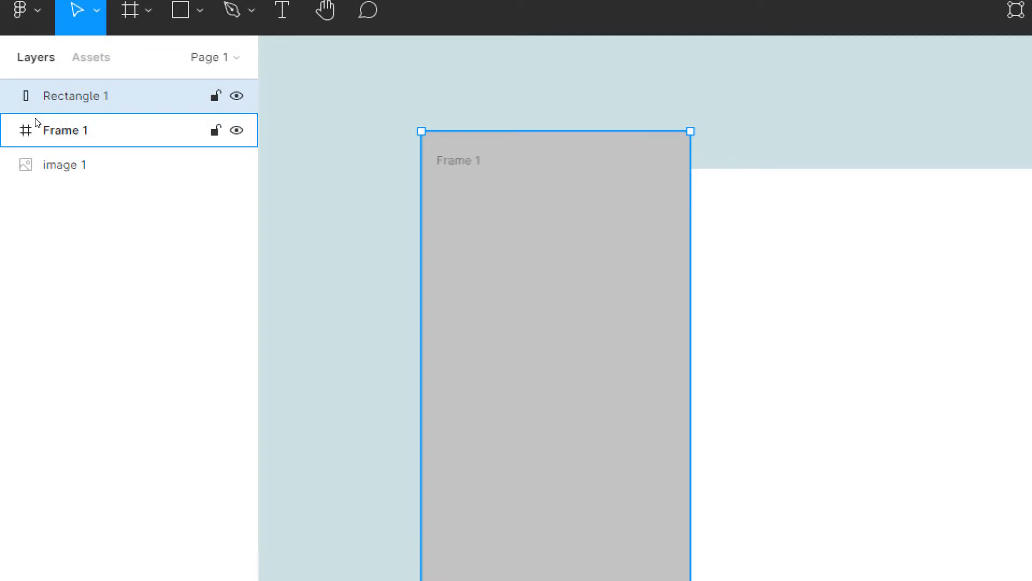
{"action": "left_click_drag", "start_coordinate": [36, 123], "coordinate": [37, 122]}
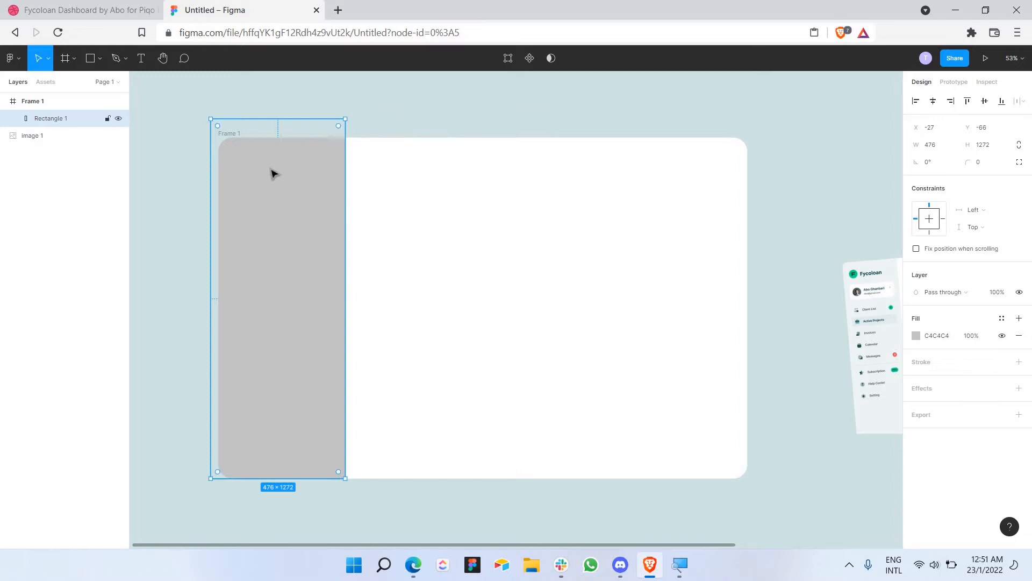
Step: Eyedrop the reference sidebar's pale colour EFF5F5 as the sidebar rectangle's fill
{"action": "scroll", "coordinate": [878, 349], "scroll_direction": "up", "scroll_amount": 5}
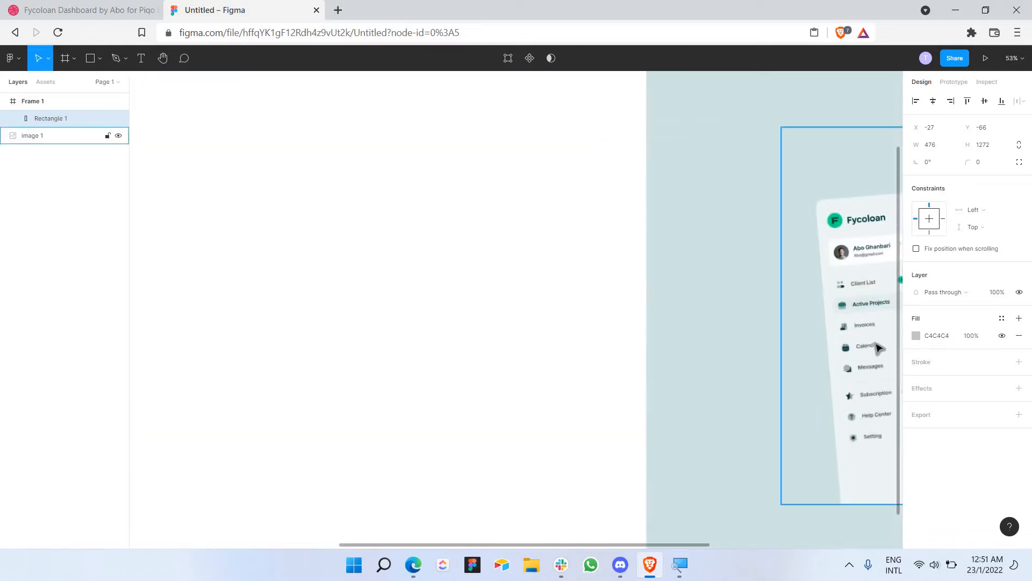
{"action": "scroll", "coordinate": [779, 204], "scroll_direction": "right", "scroll_amount": 3}
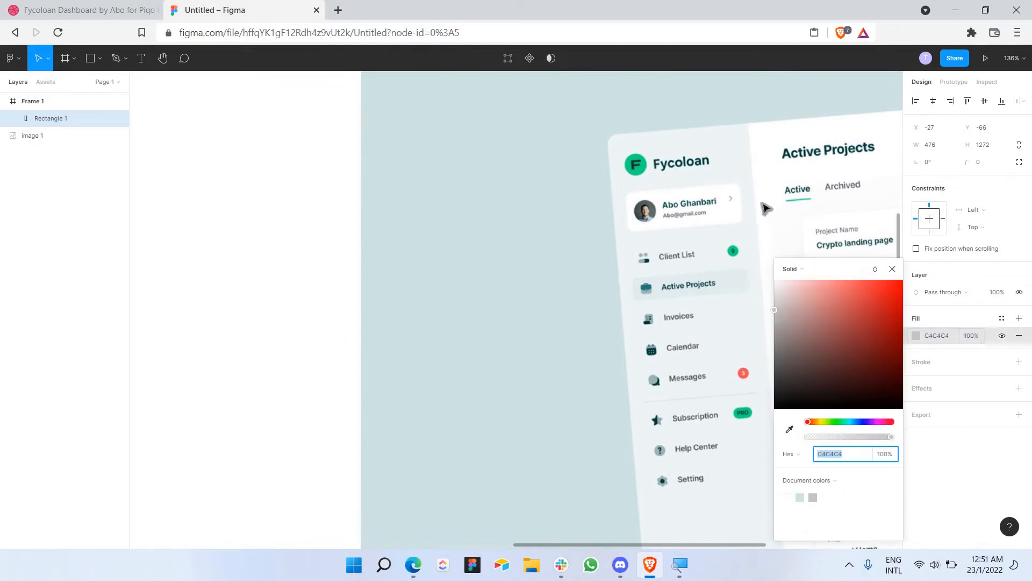
{"action": "left_click", "coordinate": [916, 336]}
{"action": "left_click", "coordinate": [789, 428]}
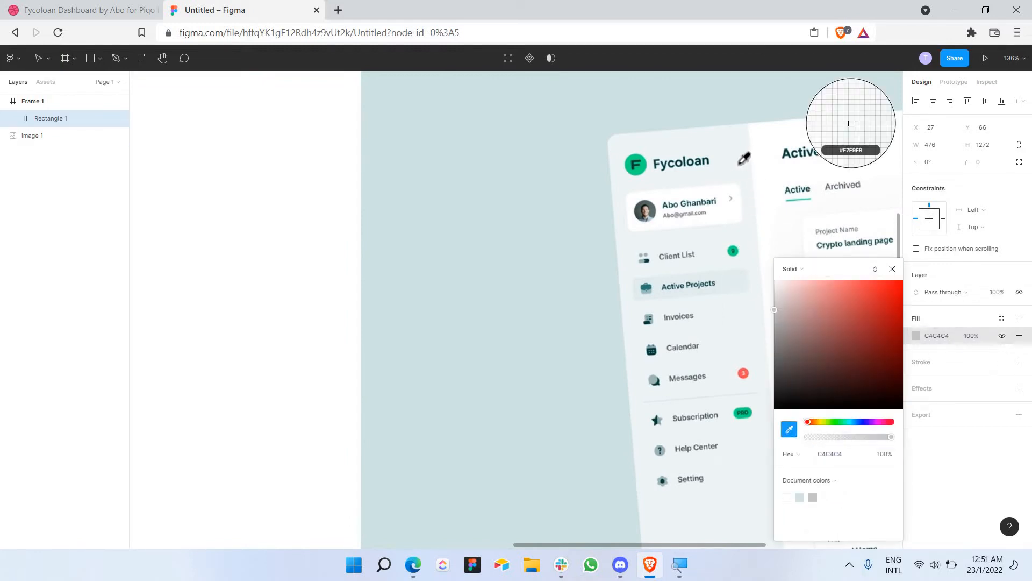
{"action": "left_click", "coordinate": [636, 159]}
{"action": "scroll", "coordinate": [634, 161], "scroll_direction": "down", "scroll_amount": 6}
{"action": "scroll", "coordinate": [500, 186], "scroll_direction": "left", "scroll_amount": 3}
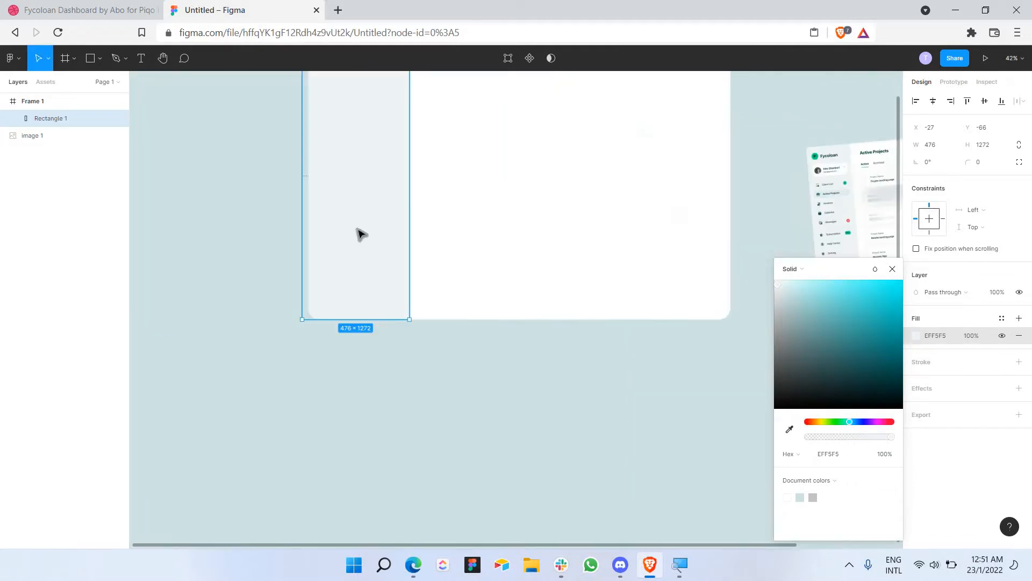
{"action": "scroll", "coordinate": [359, 231], "scroll_direction": "up", "scroll_amount": 2}
{"action": "left_click", "coordinate": [362, 238]}
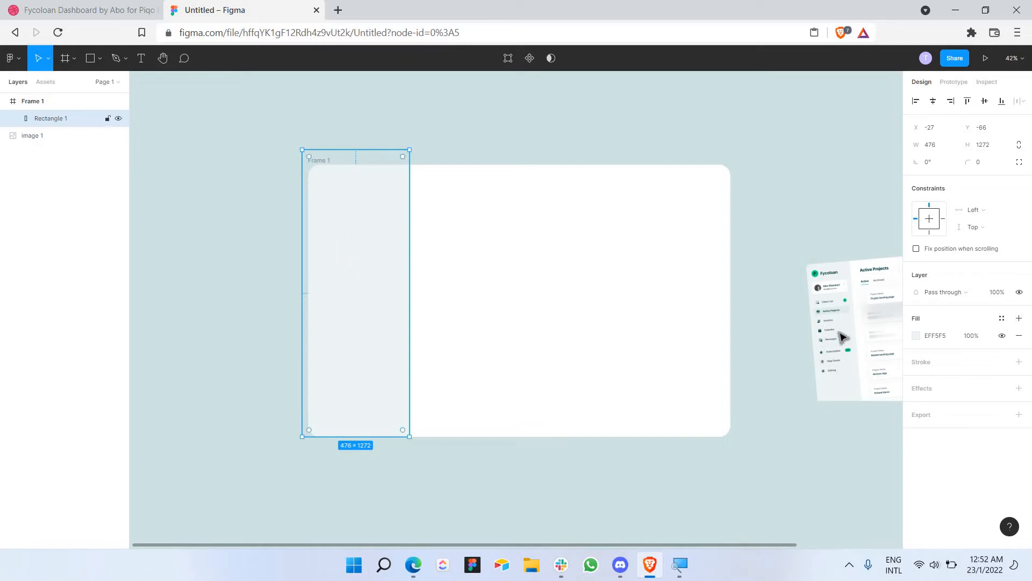
{"action": "left_click", "coordinate": [939, 335]}
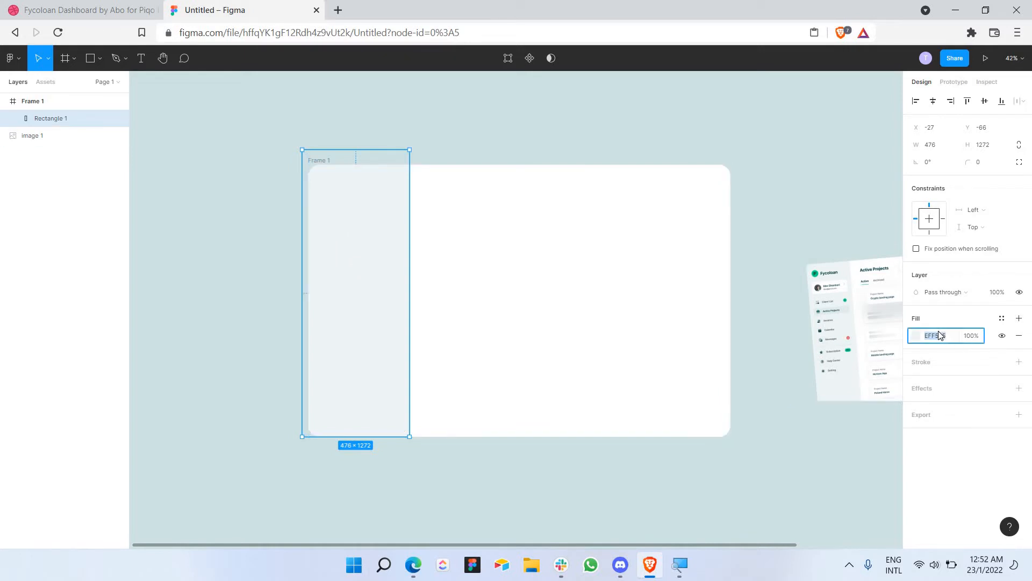
{"action": "left_click", "coordinate": [811, 221]}
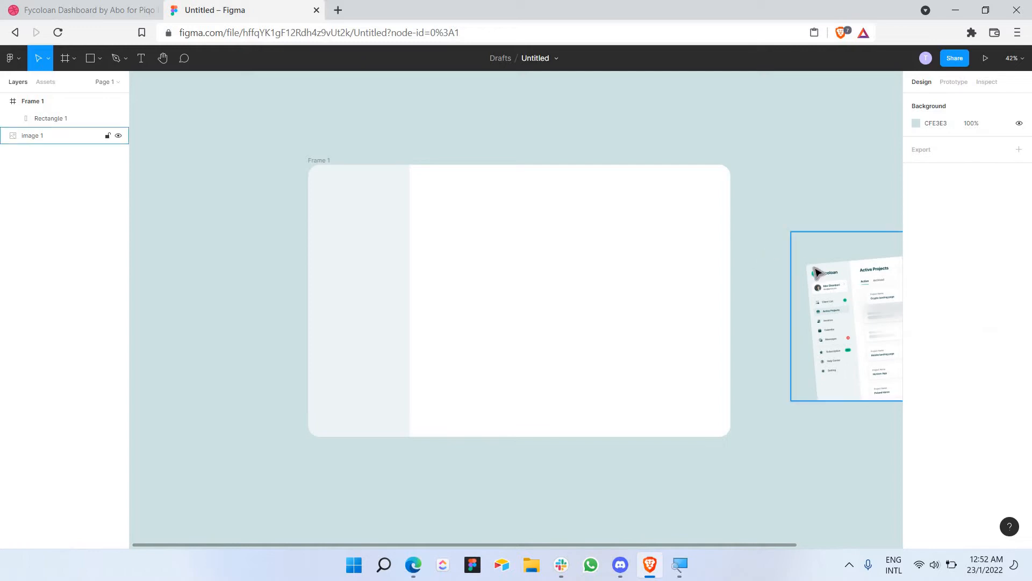
Step: Drag the dashboard reference image, image 1, into Frame 1
{"action": "scroll", "coordinate": [816, 273], "scroll_direction": "right", "scroll_amount": 3}
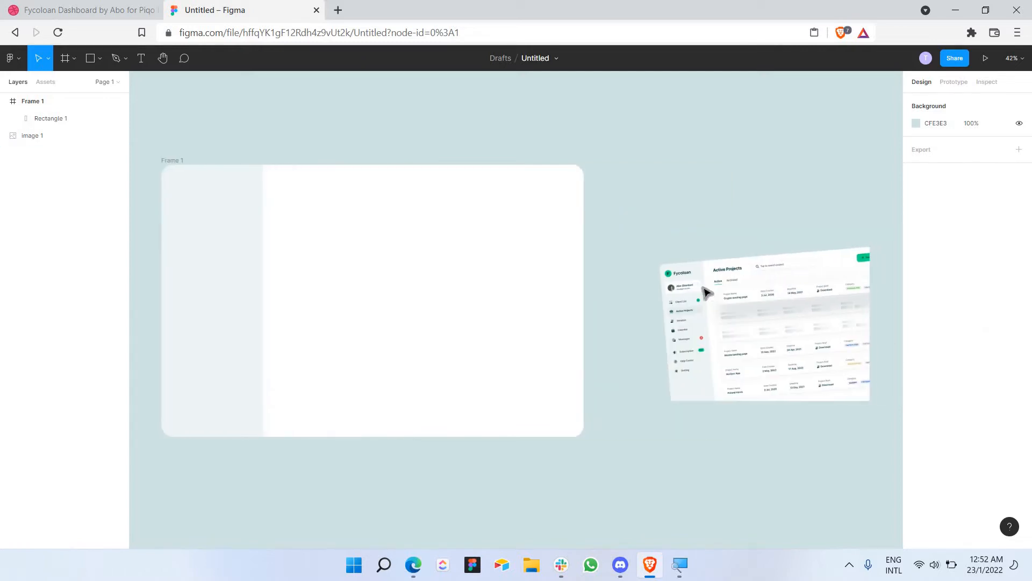
{"action": "left_click", "coordinate": [679, 316]}
{"action": "scroll", "coordinate": [683, 312], "scroll_direction": "up", "scroll_amount": 5}
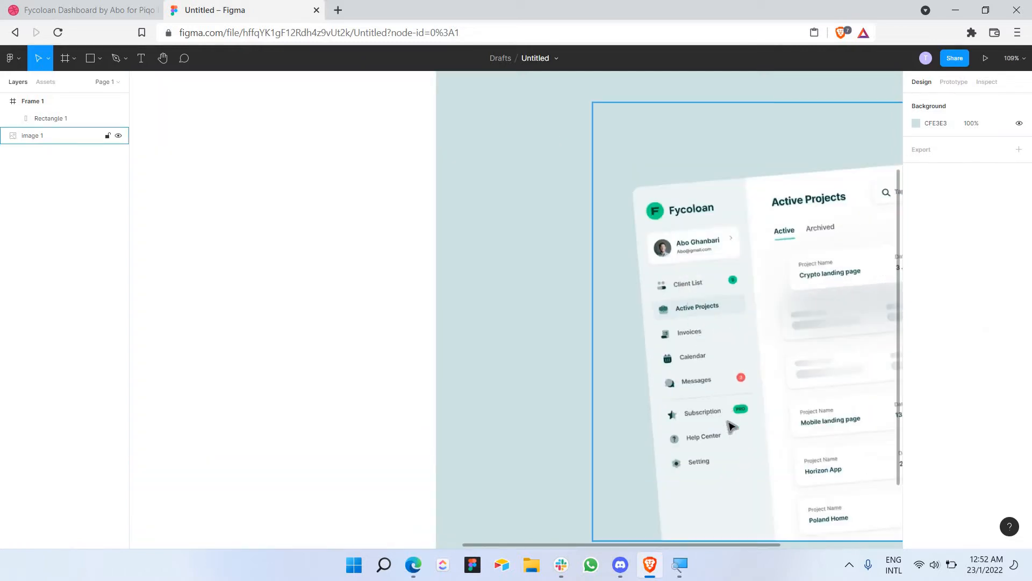
{"action": "scroll", "coordinate": [698, 299], "scroll_direction": "down", "scroll_amount": 2}
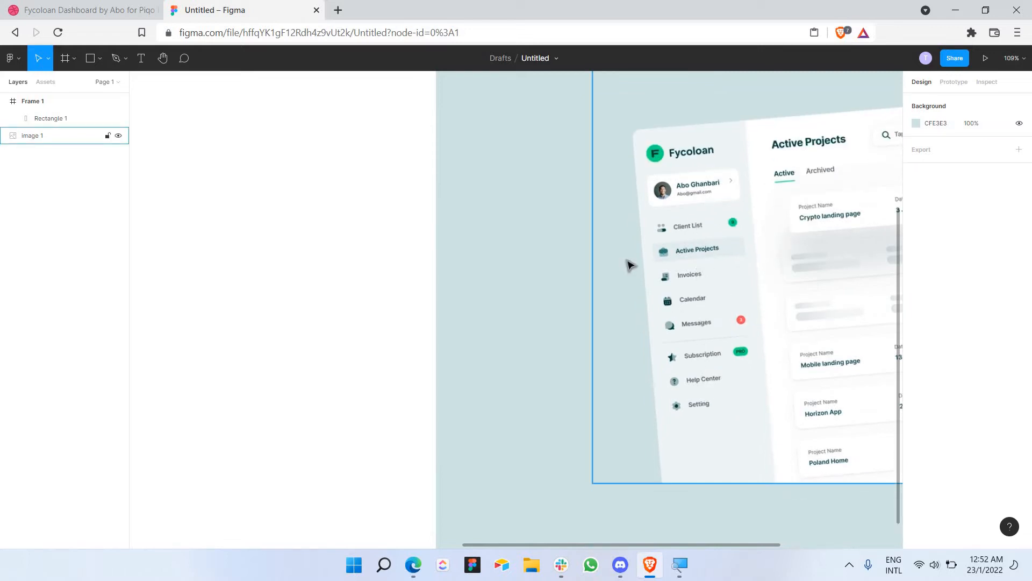
{"action": "scroll", "coordinate": [585, 244], "scroll_direction": "down", "scroll_amount": 5}
{"action": "scroll", "coordinate": [529, 228], "scroll_direction": "left", "scroll_amount": 5}
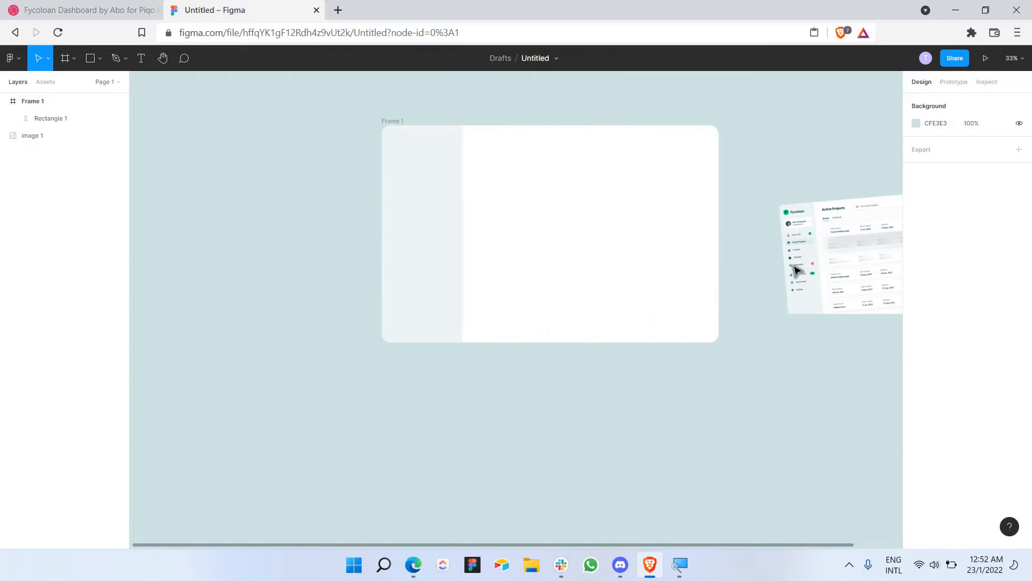
{"action": "left_click_drag", "start_coordinate": [530, 232], "coordinate": [418, 202]}
{"action": "scroll", "coordinate": [418, 202], "scroll_direction": "up", "scroll_amount": 5}
{"action": "scroll", "coordinate": [429, 172], "scroll_direction": "up", "scroll_amount": 2}
{"action": "scroll", "coordinate": [429, 173], "scroll_direction": "down", "scroll_amount": 1}
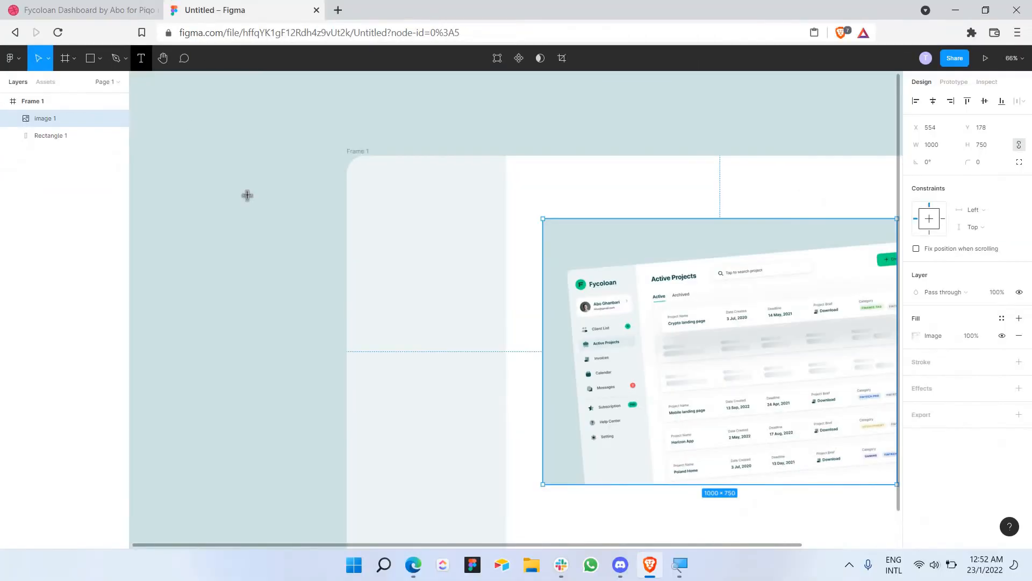
{"action": "key", "text": "t"}
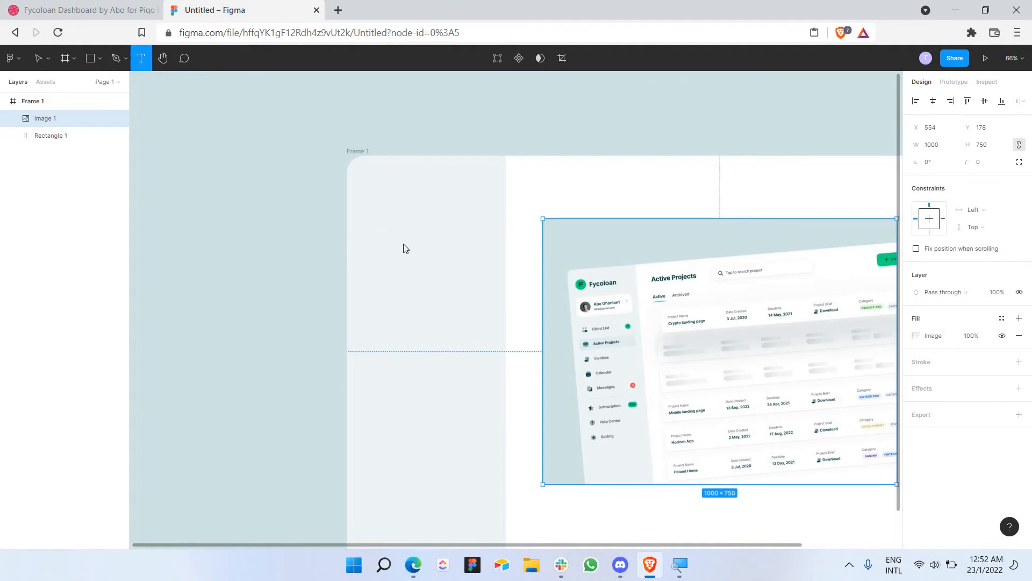
{"action": "left_click_drag", "start_coordinate": [371, 227], "coordinate": [474, 257]}
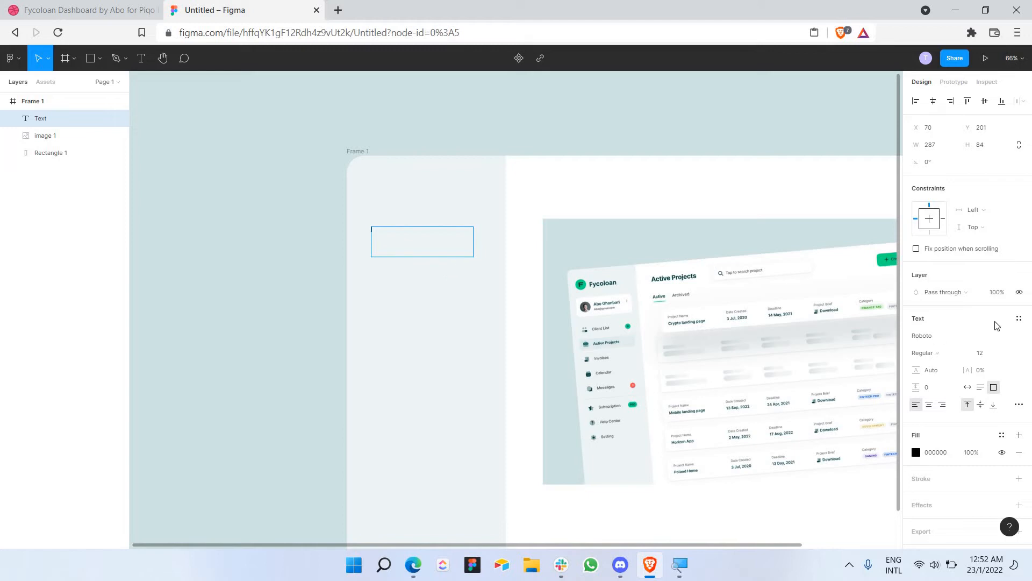
{"action": "left_click", "coordinate": [1008, 354]}
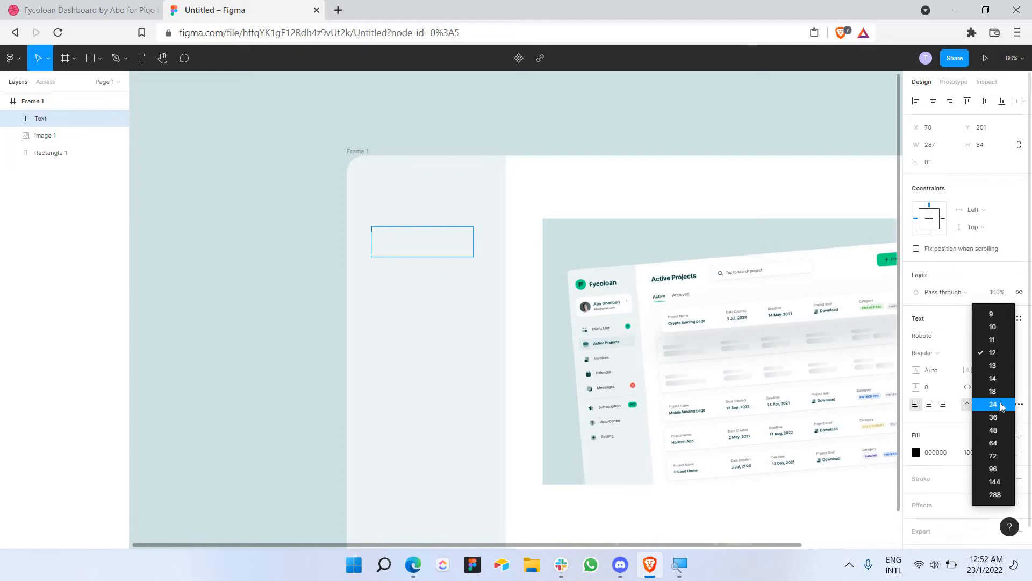
{"action": "left_click", "coordinate": [1002, 407]}
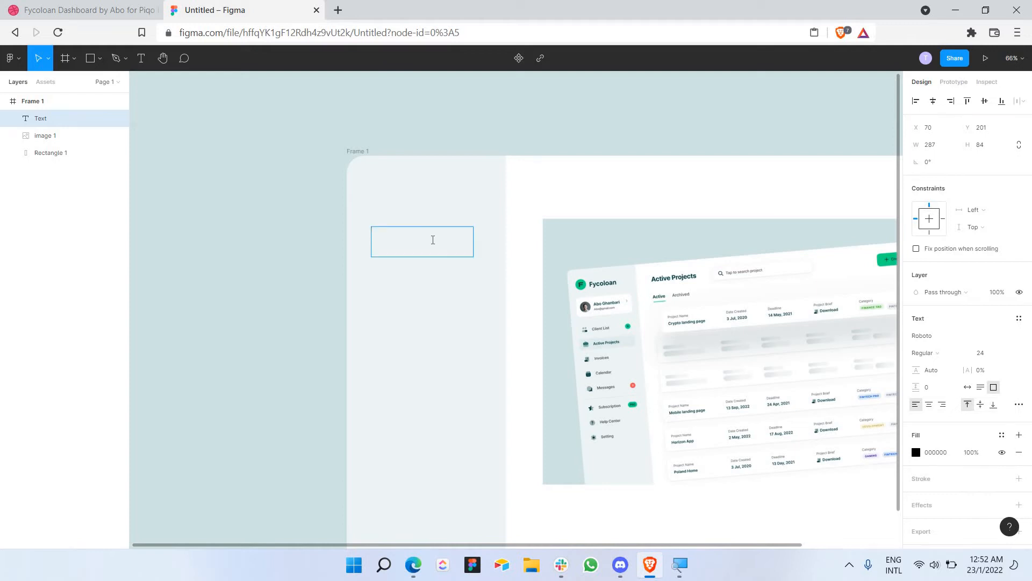
{"action": "left_click", "coordinate": [1008, 354]}
{"action": "left_click", "coordinate": [1009, 380]}
{"action": "left_click", "coordinate": [1011, 360]}
{"action": "left_click", "coordinate": [1008, 331]}
{"action": "scroll", "coordinate": [493, 264], "scroll_direction": "up", "scroll_amount": 5}
{"action": "left_click", "coordinate": [706, 224]}
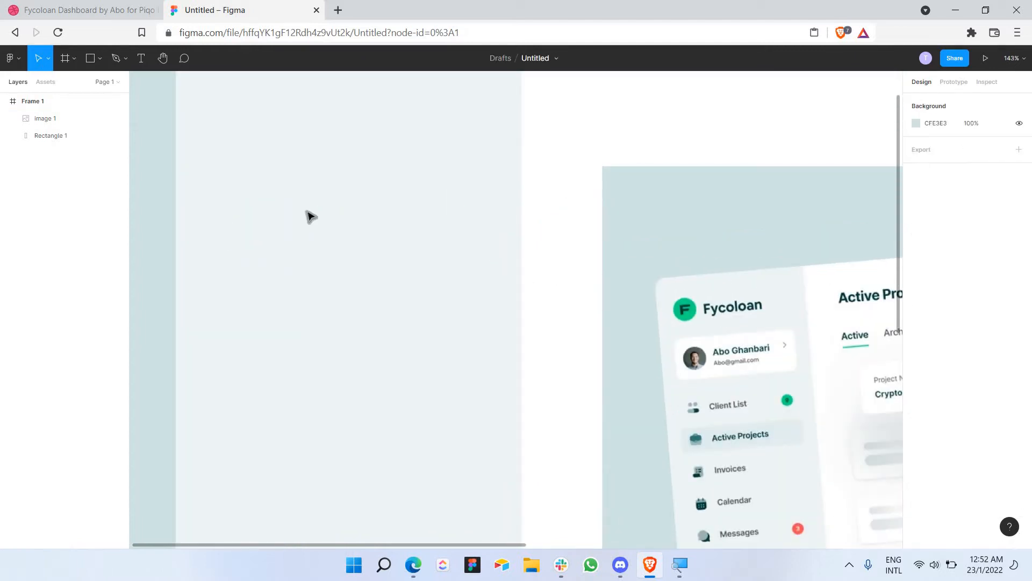
{"action": "scroll", "coordinate": [321, 162], "scroll_direction": "down", "scroll_amount": 4}
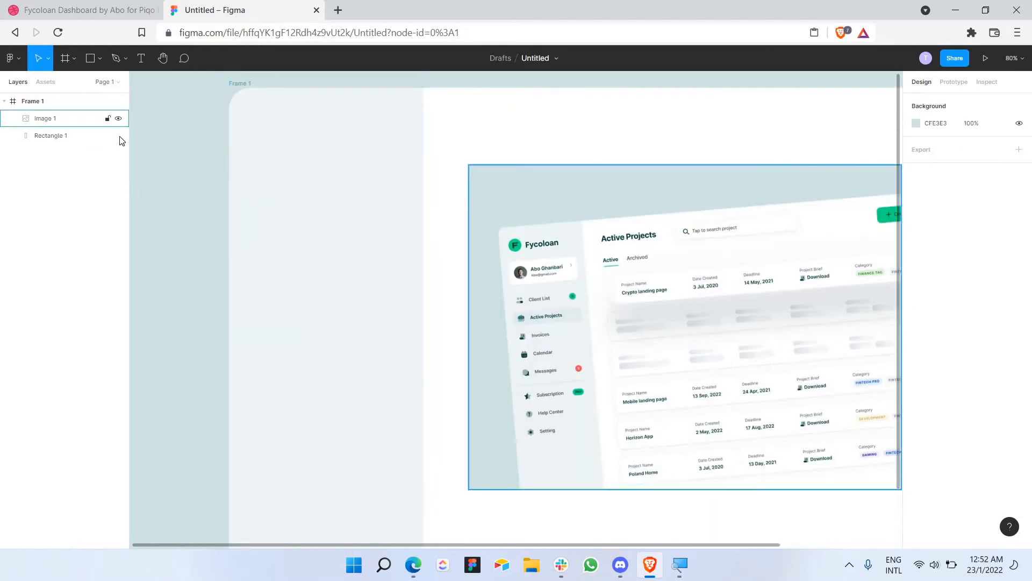
Step: Add a 'Client List' text label in the sidebar
{"action": "left_click", "coordinate": [141, 58]}
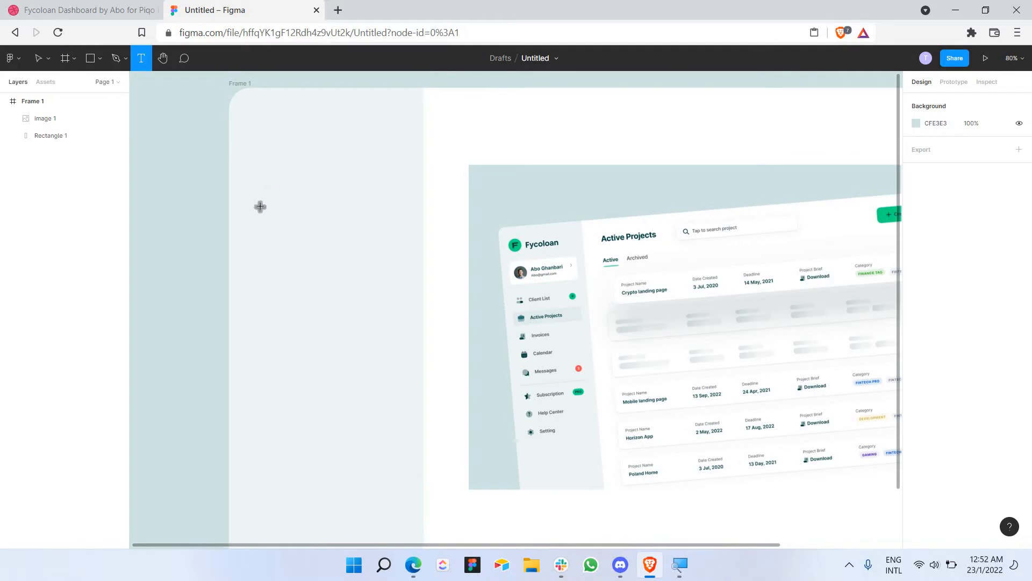
{"action": "left_click_drag", "start_coordinate": [259, 205], "coordinate": [400, 262]}
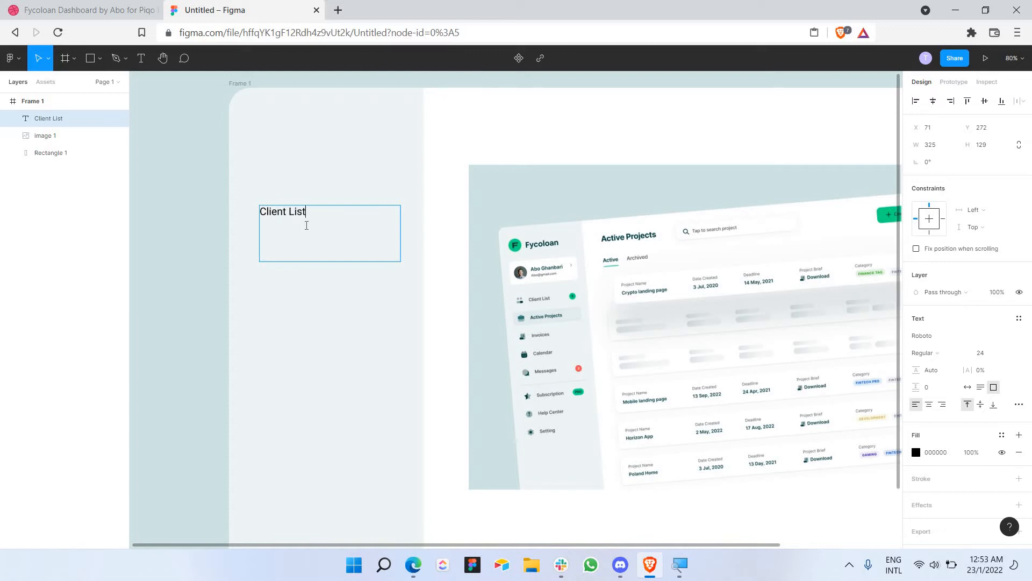
{"action": "left_click_drag", "start_coordinate": [302, 262], "coordinate": [323, 223]}
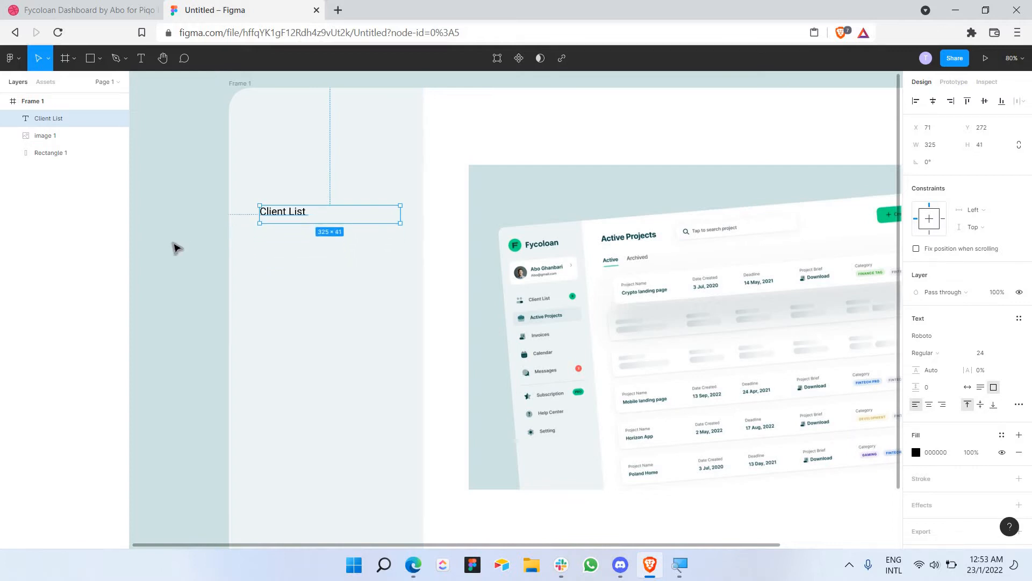
{"action": "left_click", "coordinate": [178, 248]}
{"action": "scroll", "coordinate": [182, 235], "scroll_direction": "down", "scroll_amount": 2}
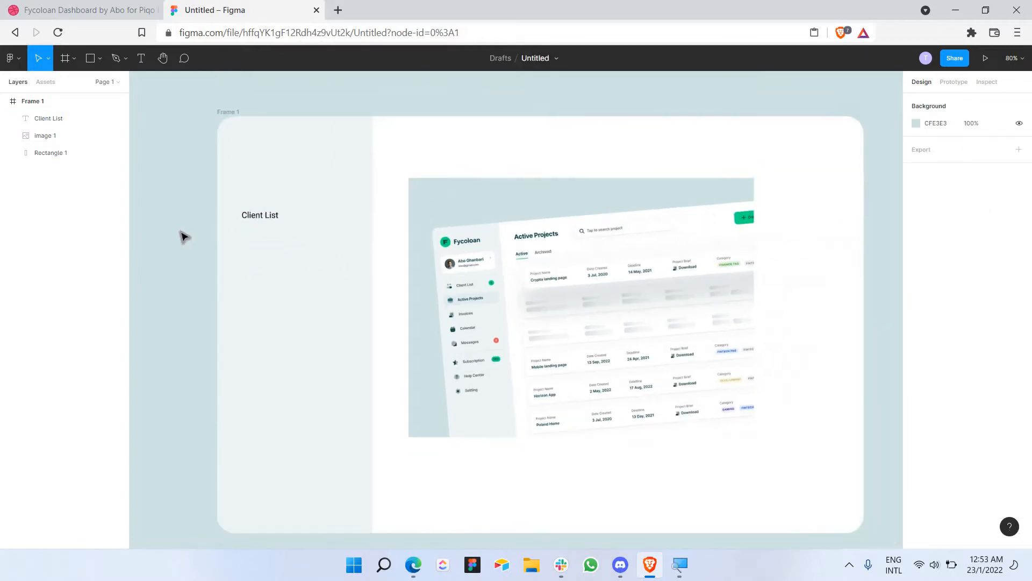
{"action": "left_click", "coordinate": [256, 222]}
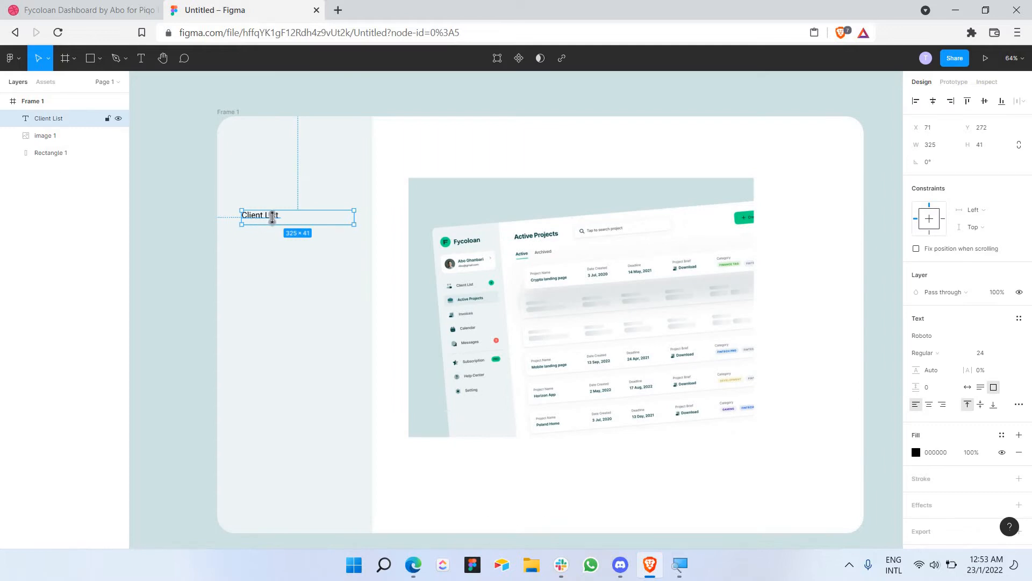
Step: Duplicate the label into three copies spaced 22 apart, then select all three
{"action": "type", "text": "Client List"}
{"action": "key", "text": "ctrl+z"}
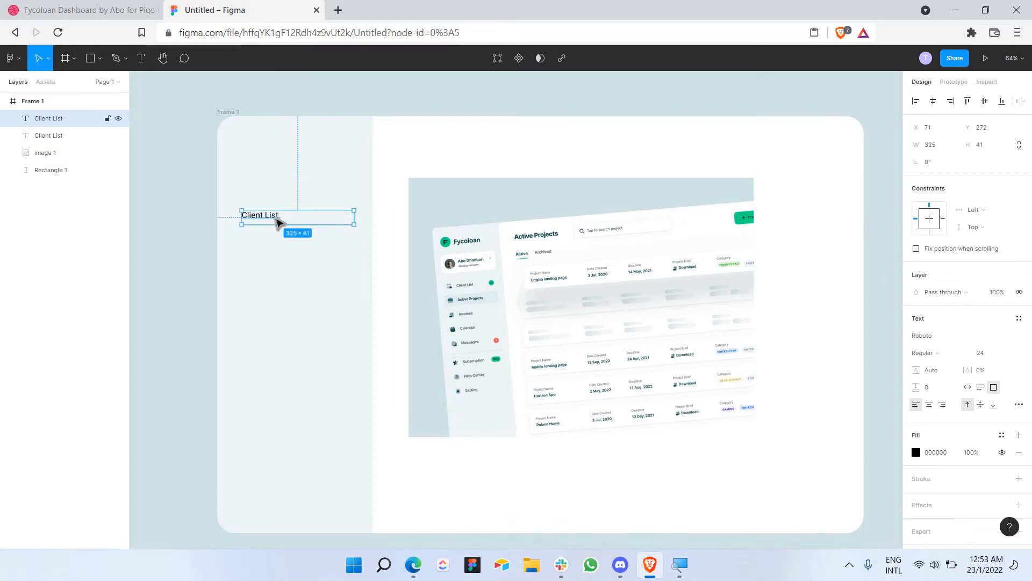
{"action": "key", "text": "ctrl+v"}
{"action": "left_click_drag", "start_coordinate": [277, 223], "coordinate": [277, 238]}
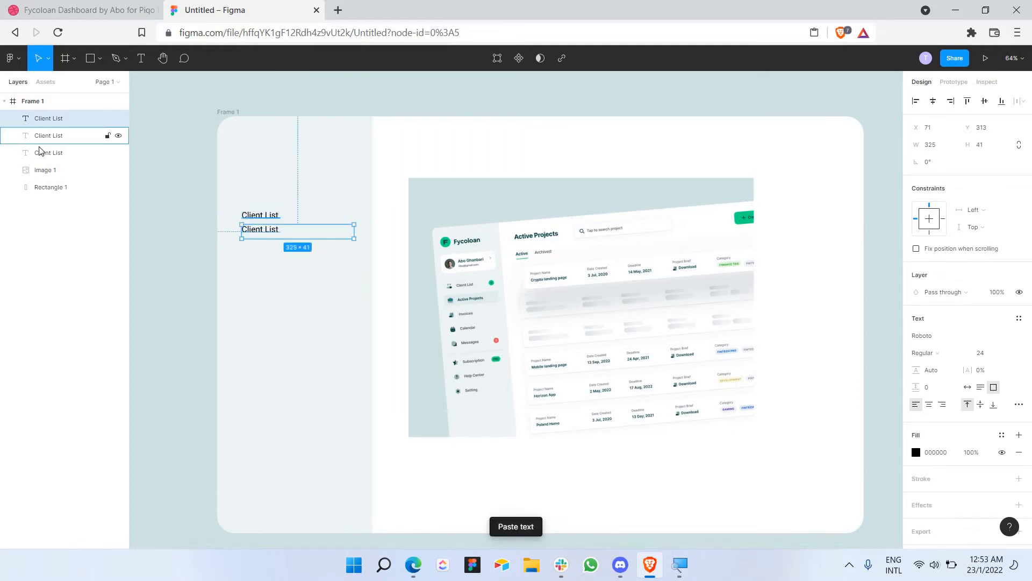
{"action": "left_click", "coordinate": [39, 153]}
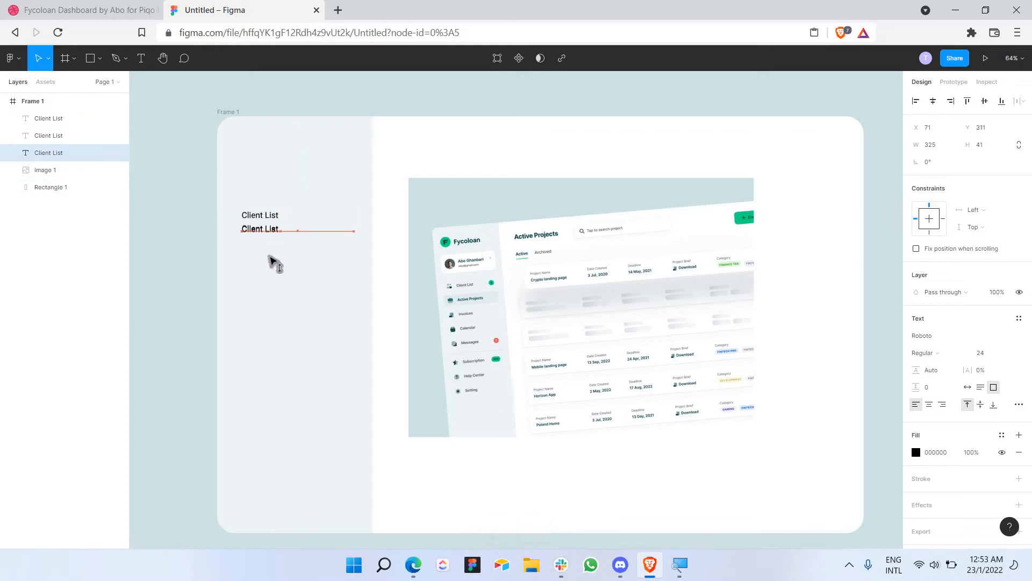
{"action": "key", "text": "shift+Down"}
{"action": "key", "text": "shift+Down"}
{"action": "key", "text": "shift+Down"}
{"action": "key", "text": "shift+Down"}
{"action": "key", "text": "shift+Down"}
{"action": "key", "text": "shift+Down"}
{"action": "key", "text": "shift+Down"}
{"action": "key", "text": "shift+Down"}
{"action": "key", "text": "shift+Down"}
{"action": "key", "text": "Up"}
{"action": "key", "text": "Up"}
{"action": "key", "text": "Up"}
{"action": "key", "text": "Up"}
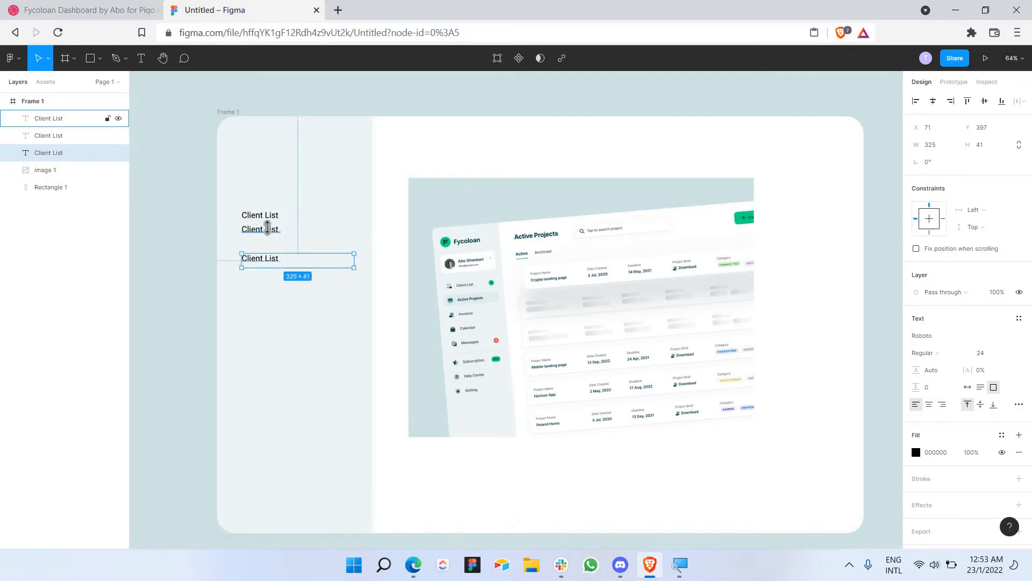
{"action": "left_click", "coordinate": [268, 227]}
{"action": "left_click_drag", "start_coordinate": [271, 235], "coordinate": [274, 245]}
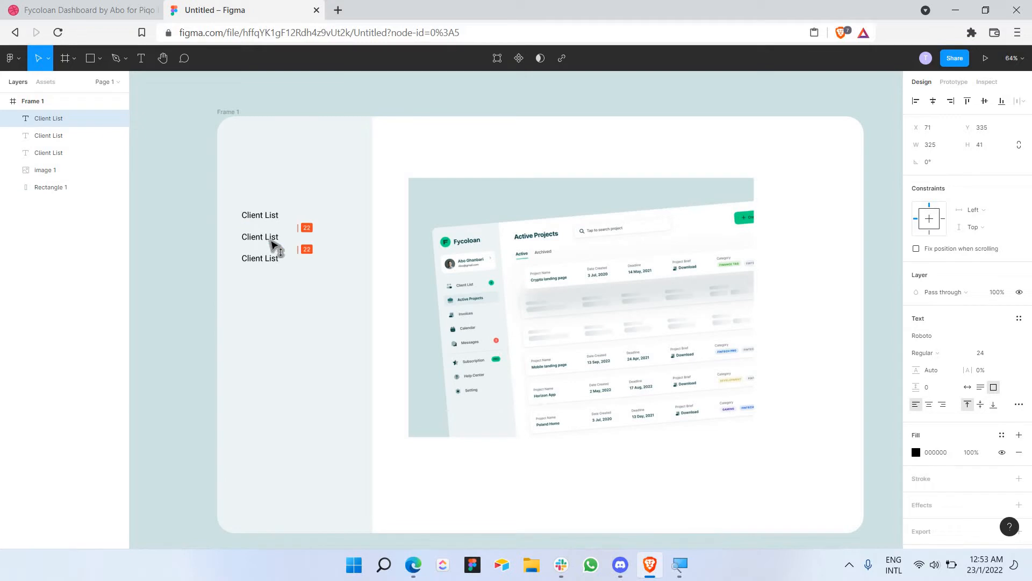
{"action": "left_click", "coordinate": [282, 286]}
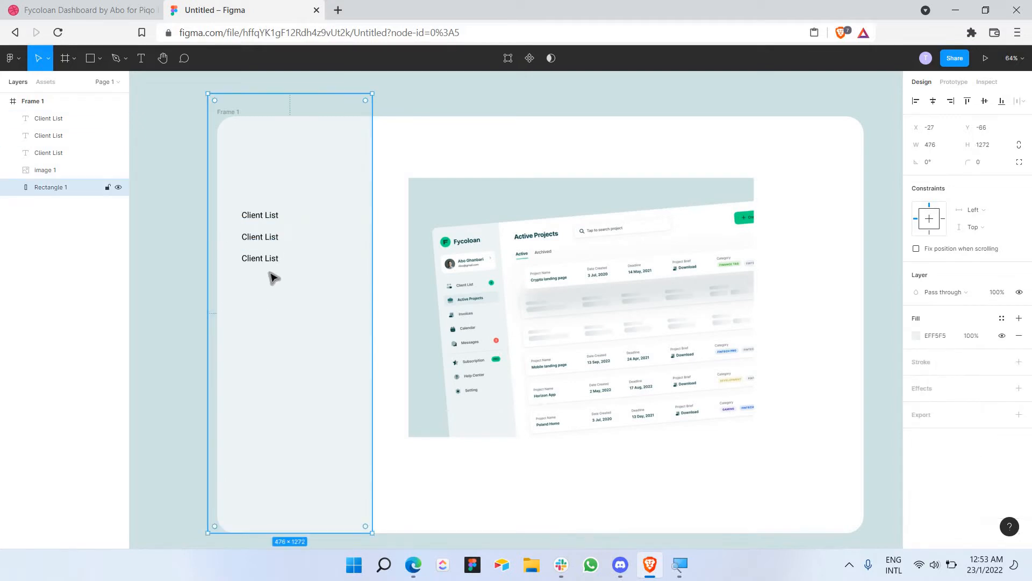
{"action": "left_click_drag", "start_coordinate": [274, 287], "coordinate": [257, 215]}
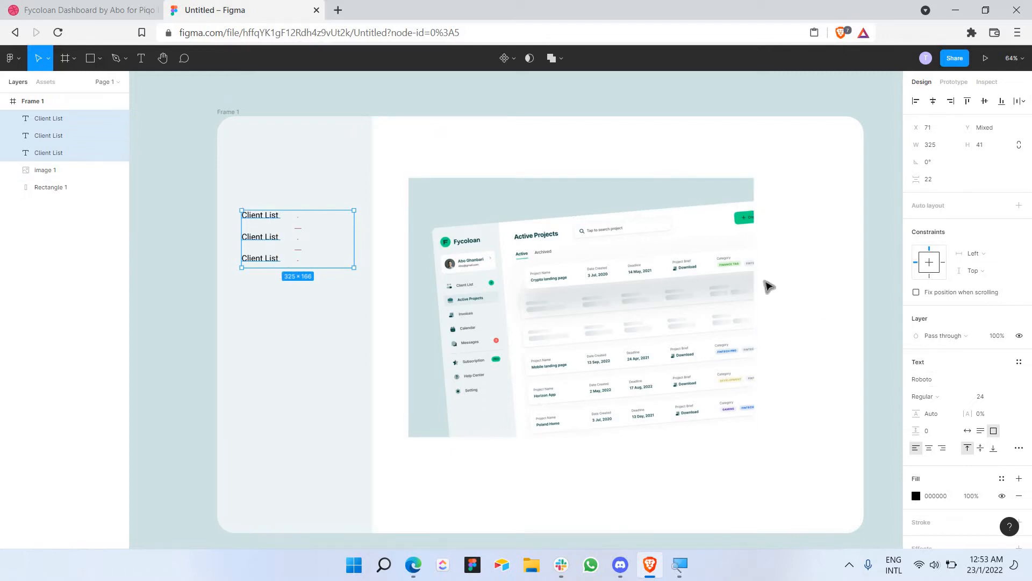
Step: Style the three Client List labels as Inter Semi Bold in grey 808080
{"action": "left_click", "coordinate": [942, 382]}
{"action": "type", "text": "Inter"}
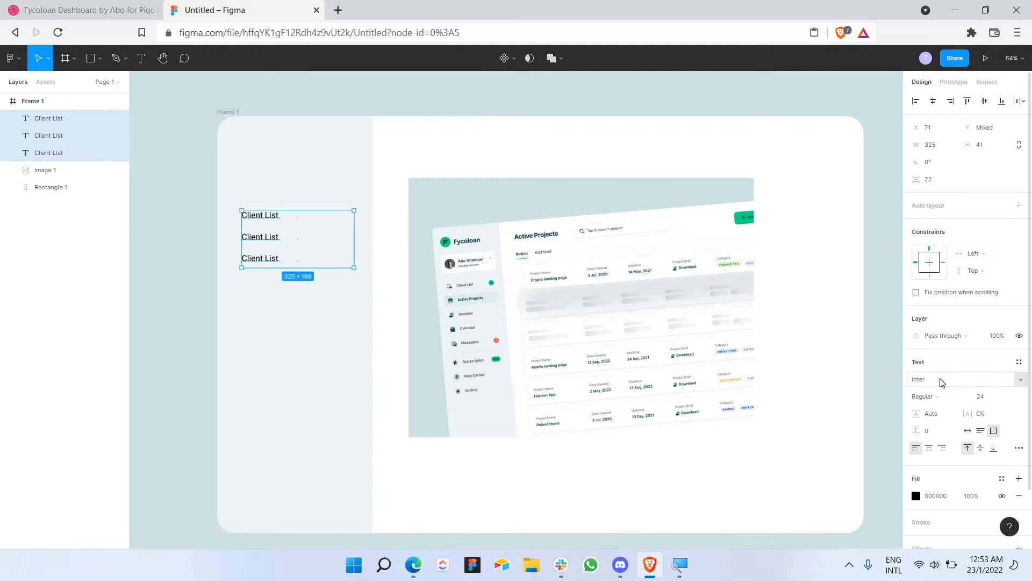
{"action": "key", "text": "Return"}
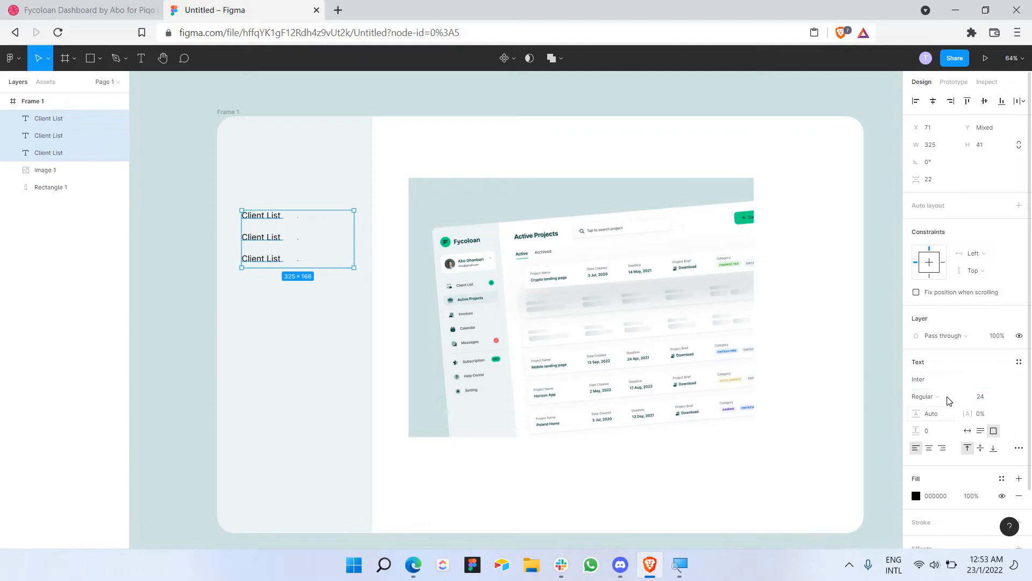
{"action": "left_click", "coordinate": [947, 401]}
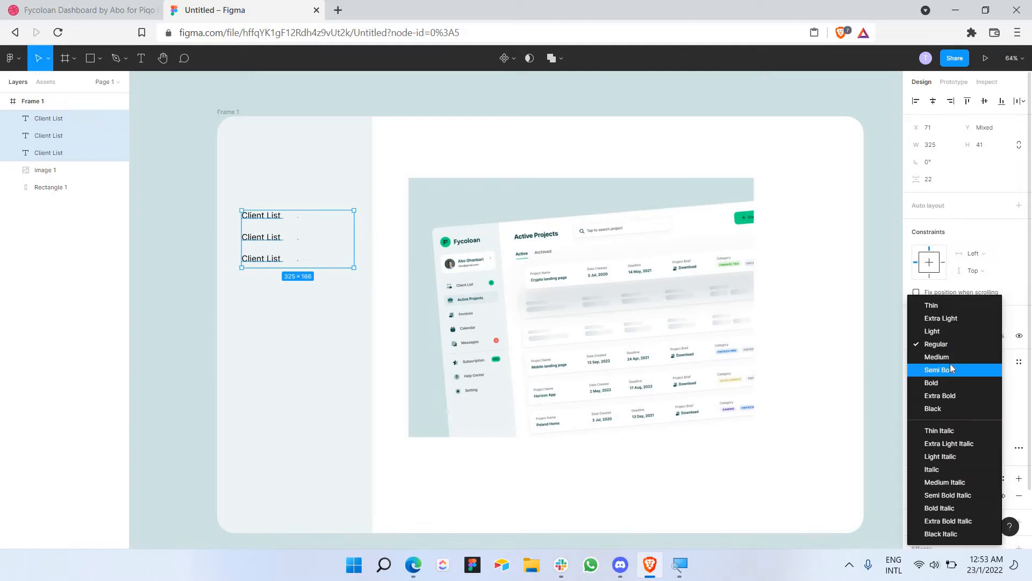
{"action": "left_click", "coordinate": [950, 363]}
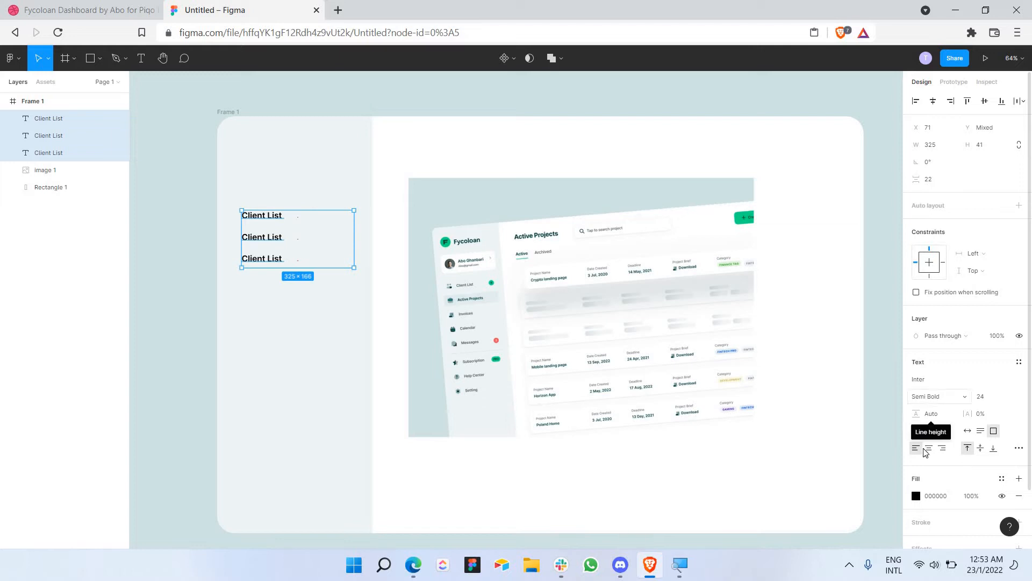
{"action": "left_click", "coordinate": [917, 495]}
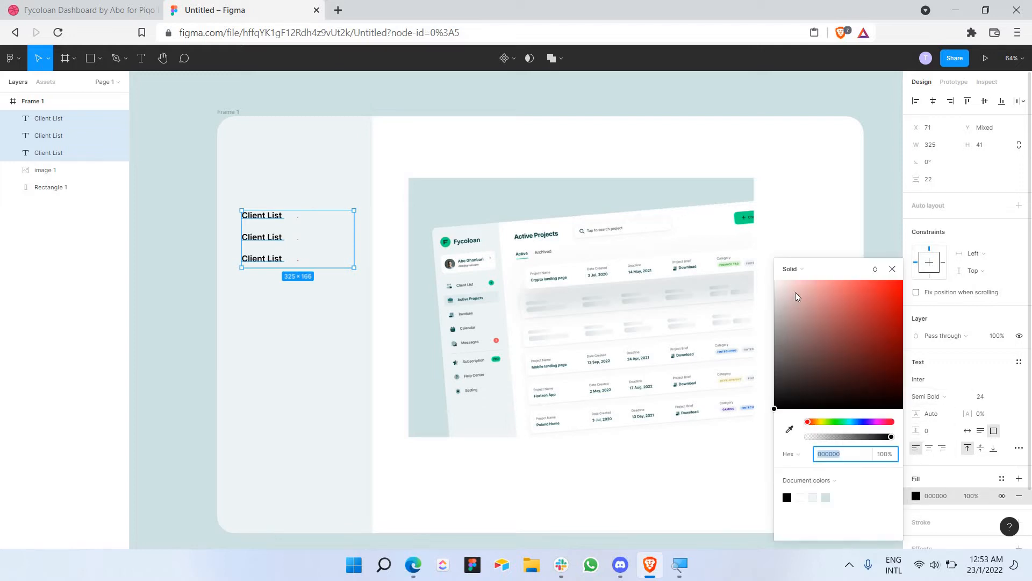
{"action": "type", "text": "808080"}
{"action": "key", "text": "Return"}
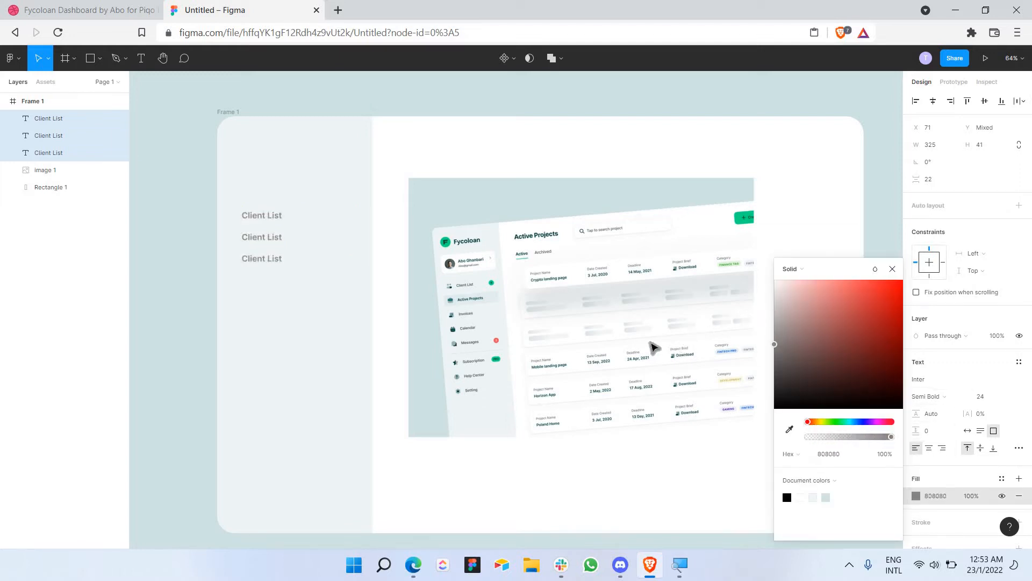
{"action": "left_click", "coordinate": [893, 269]}
Step: Move the lower two Client List labels slightly further down
{"action": "left_click", "coordinate": [207, 287]}
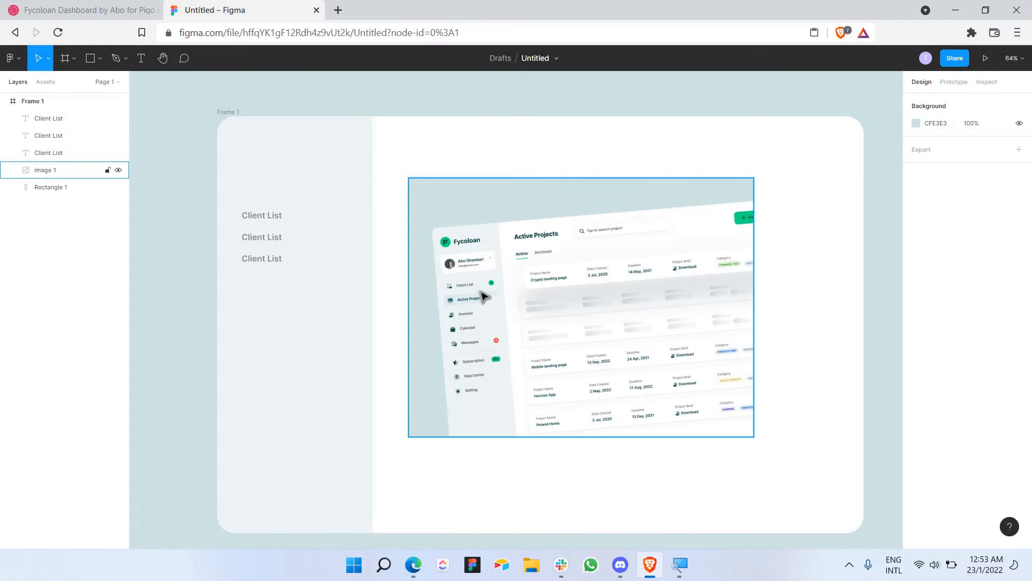
{"action": "left_click_drag", "start_coordinate": [295, 290], "coordinate": [263, 235]}
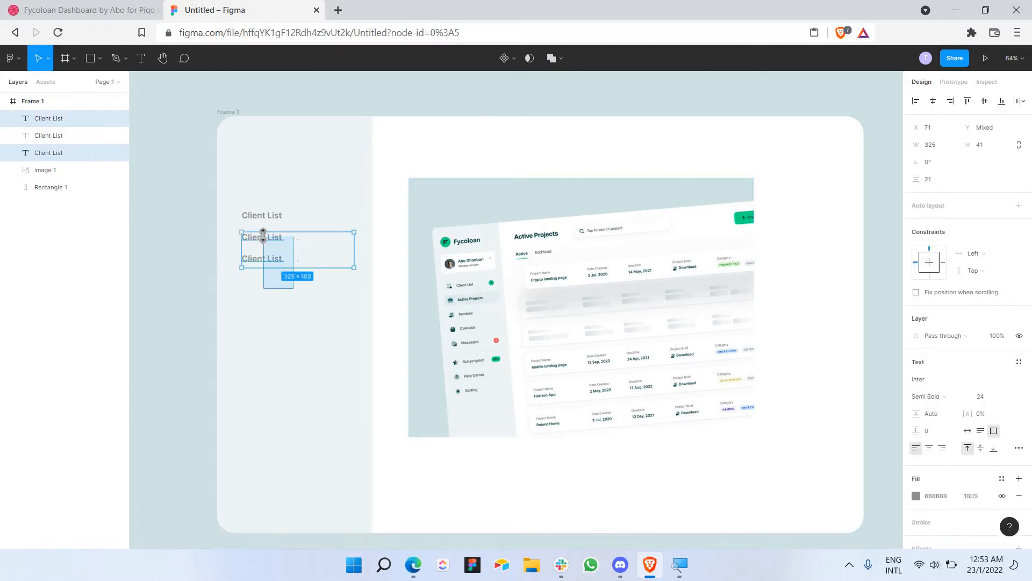
{"action": "left_click_drag", "start_coordinate": [324, 268], "coordinate": [324, 282]}
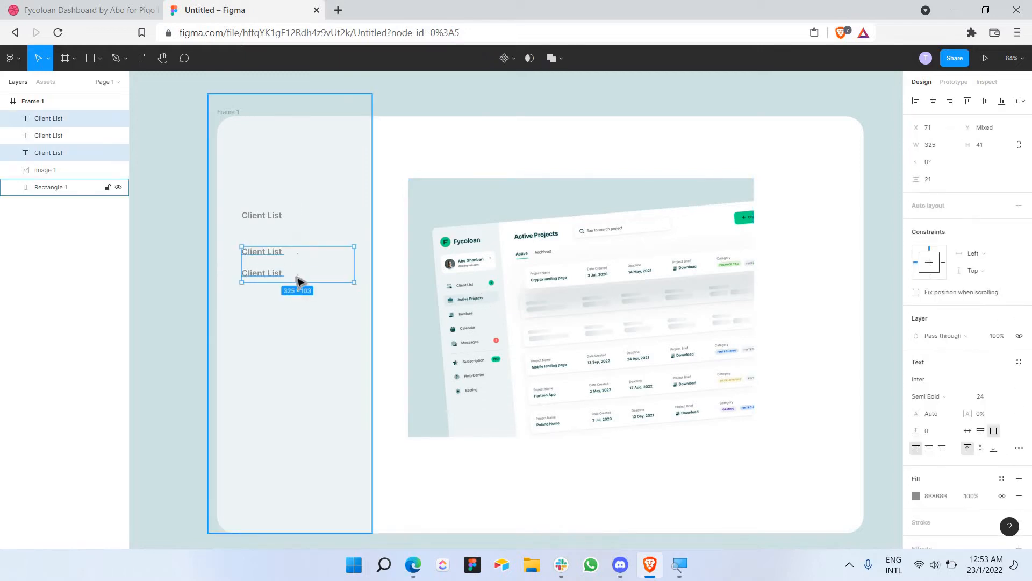
{"action": "left_click", "coordinate": [273, 278]}
Step: Move the third Client List label down to 64 px spacing and reposition the three labels together
{"action": "left_click", "coordinate": [272, 272]}
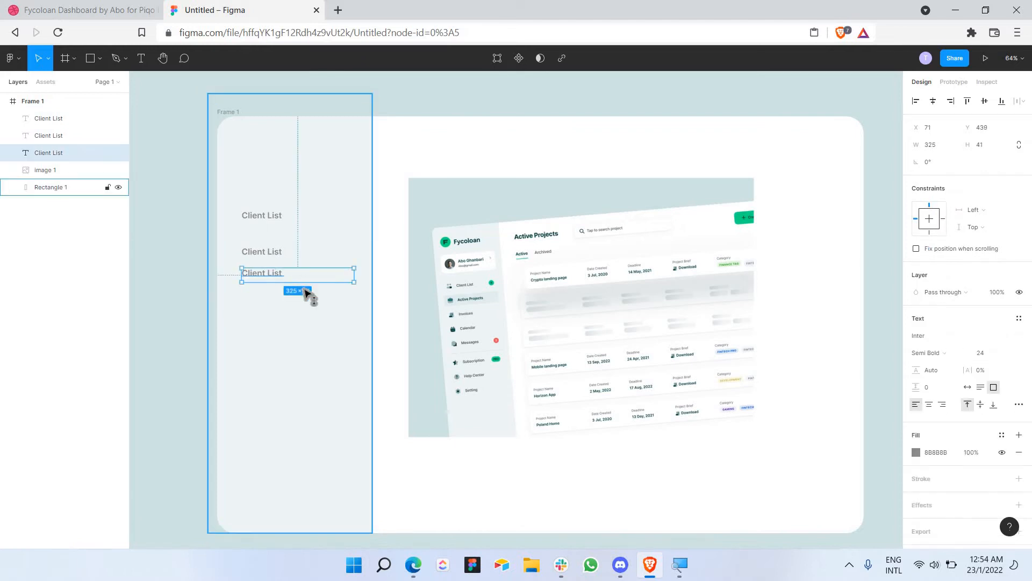
{"action": "left_click_drag", "start_coordinate": [305, 279], "coordinate": [303, 295]}
{"action": "left_click_drag", "start_coordinate": [289, 344], "coordinate": [278, 206]}
{"action": "mouse_move", "coordinate": [327, 257]}
{"action": "left_mouse_down"}
{"action": "mouse_move", "coordinate": [325, 237]}
{"action": "mouse_move", "coordinate": [322, 261]}
{"action": "left_mouse_up"}
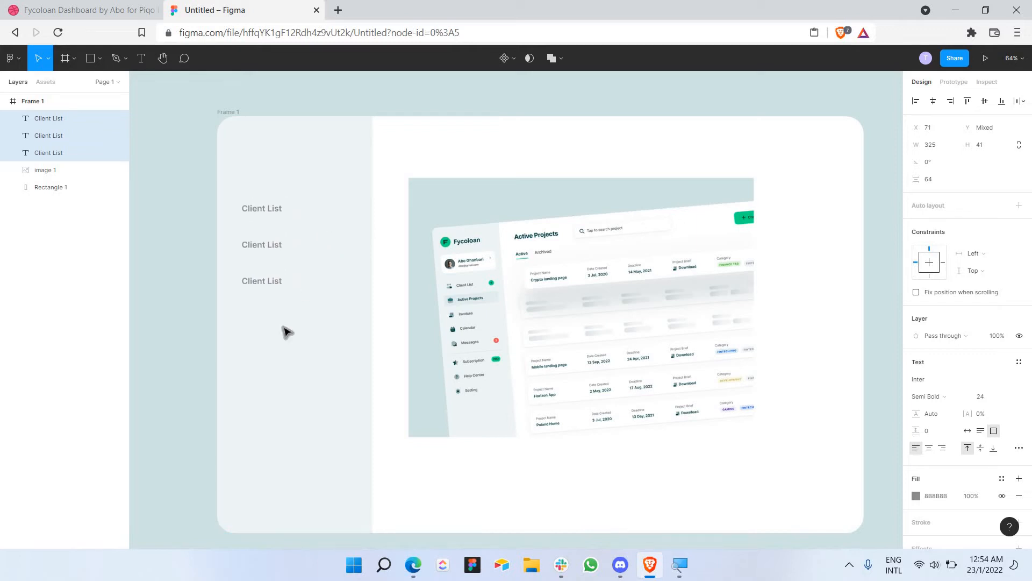
{"action": "left_click", "coordinate": [285, 332]}
Step: Paste two more Client List copies below the column, spaced 64 px apart
{"action": "left_click", "coordinate": [274, 285]}
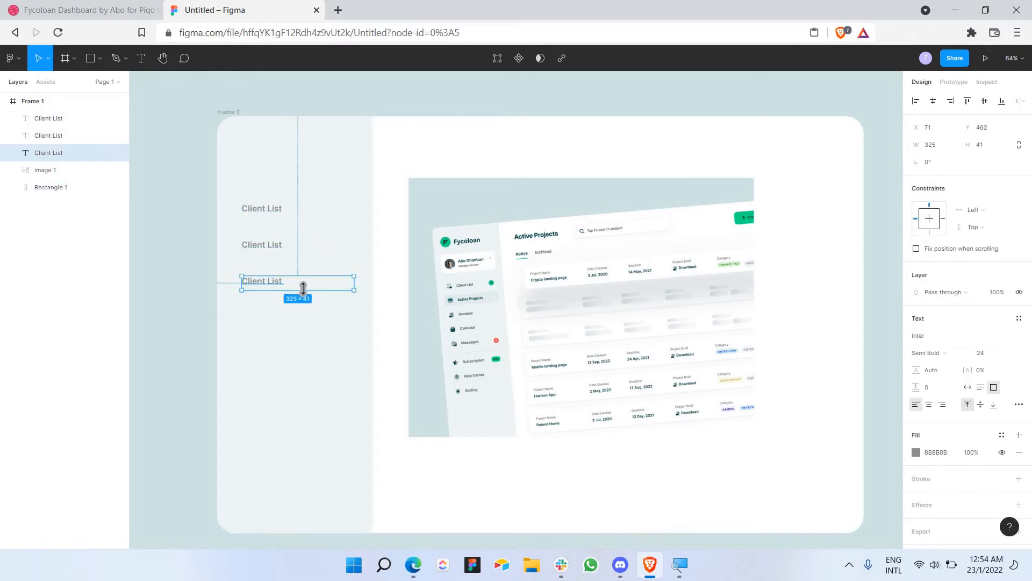
{"action": "key", "text": "ctrl+v"}
{"action": "left_click_drag", "start_coordinate": [291, 288], "coordinate": [281, 334]}
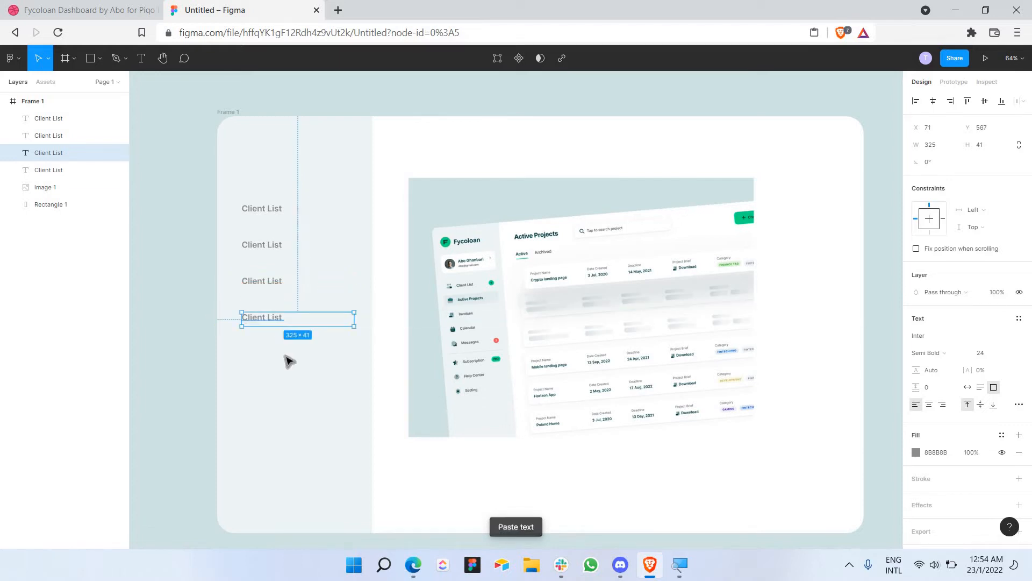
{"action": "left_click", "coordinate": [277, 329]}
{"action": "left_click", "coordinate": [271, 319]}
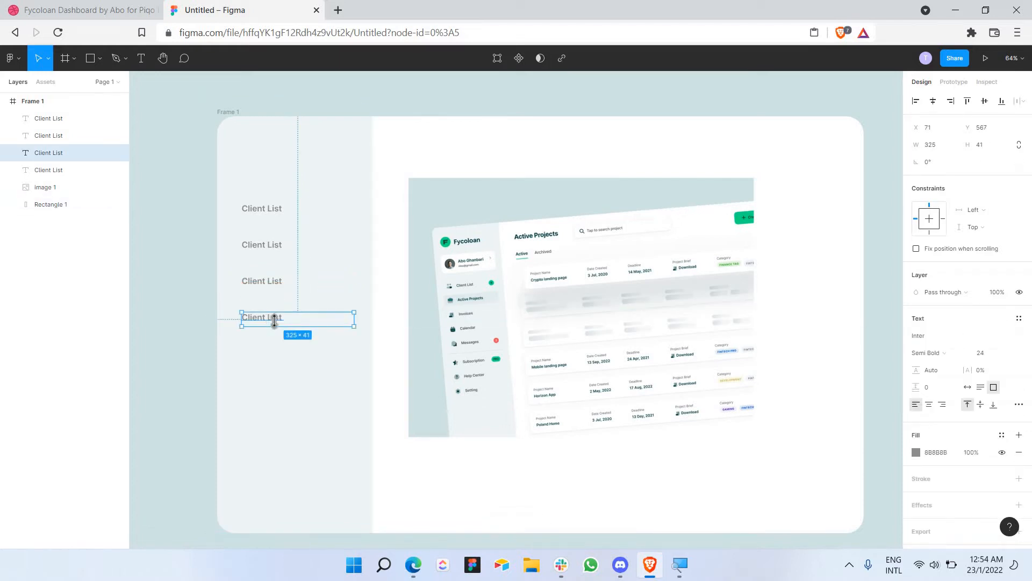
{"action": "key", "text": "ctrl+v"}
{"action": "left_click_drag", "start_coordinate": [290, 329], "coordinate": [302, 355]}
{"action": "key", "text": "ctrl+z"}
{"action": "left_click", "coordinate": [292, 383]}
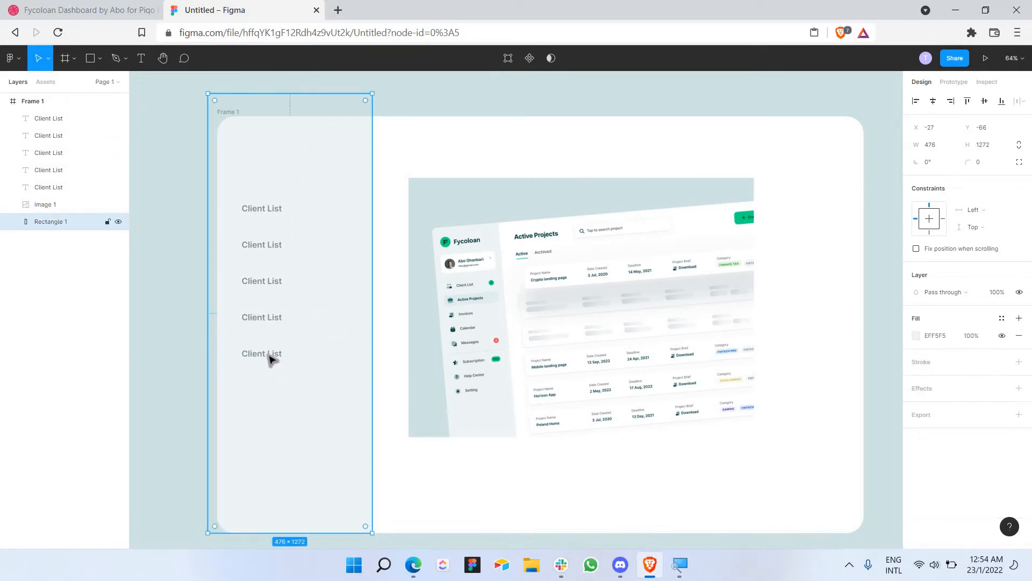
Step: Paste another Client List label at the bottom, aligned to the 64 px spacing
{"action": "left_click", "coordinate": [271, 358]}
{"action": "key", "text": "ctrl+v"}
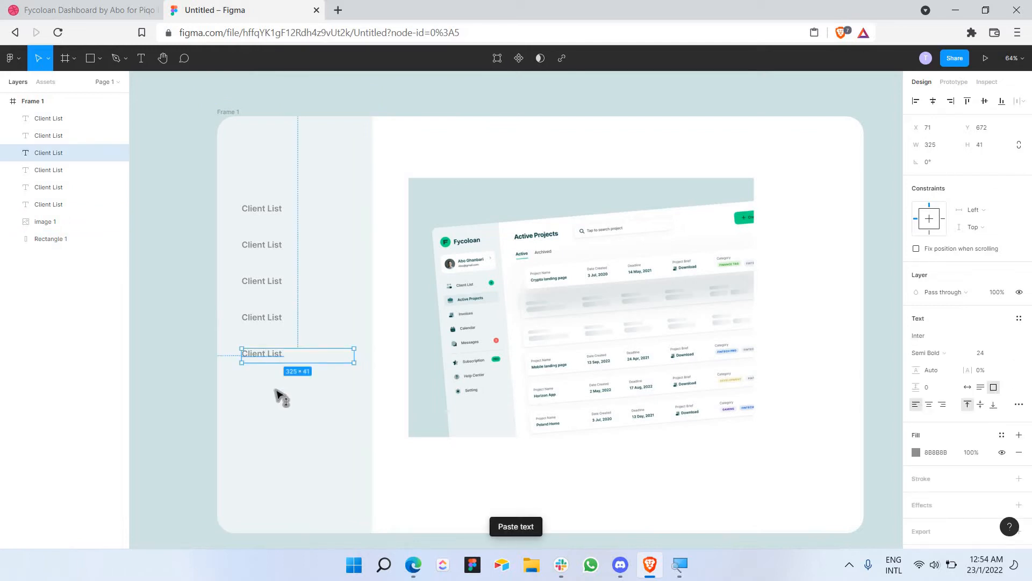
{"action": "left_click_drag", "start_coordinate": [274, 391], "coordinate": [275, 422]}
{"action": "left_click_drag", "start_coordinate": [276, 429], "coordinate": [274, 424]}
{"action": "left_click", "coordinate": [289, 456]}
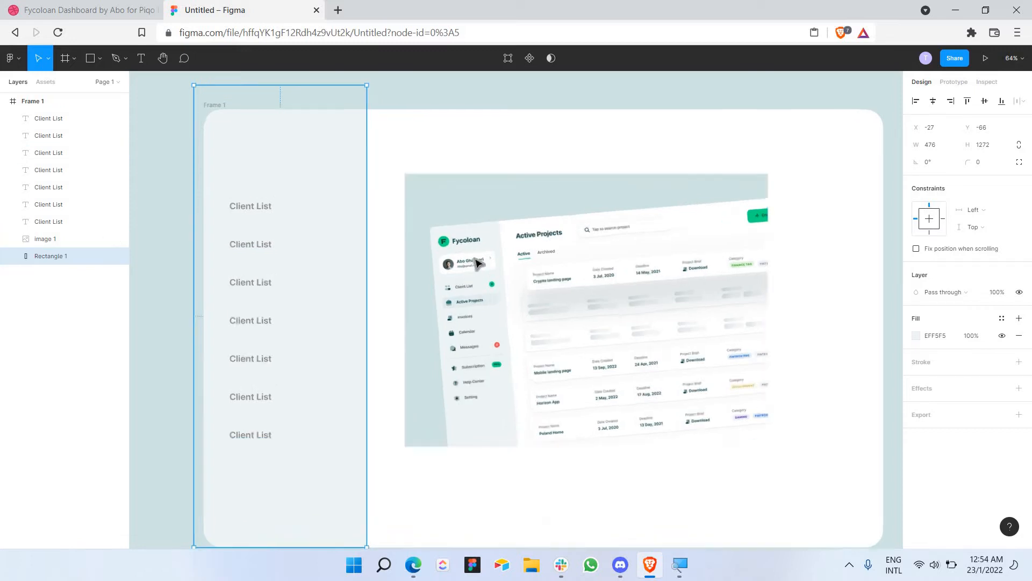
Step: Shift the whole column of seven Client List labels lower in the sidebar
{"action": "scroll", "coordinate": [478, 263], "scroll_direction": "up", "scroll_amount": 5}
{"action": "scroll", "coordinate": [414, 262], "scroll_direction": "down", "scroll_amount": 5}
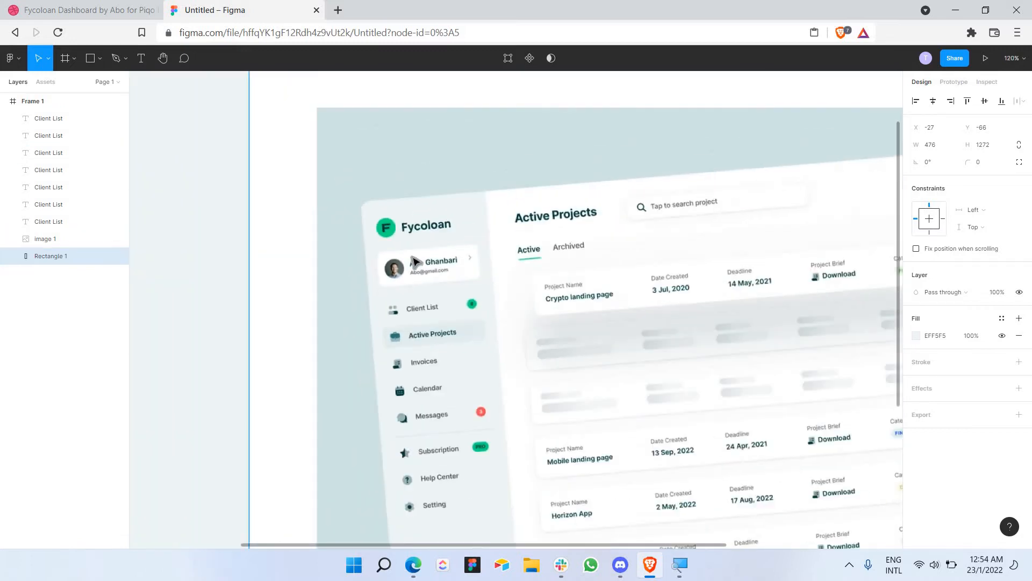
{"action": "scroll", "coordinate": [347, 424], "scroll_direction": "left", "scroll_amount": 3}
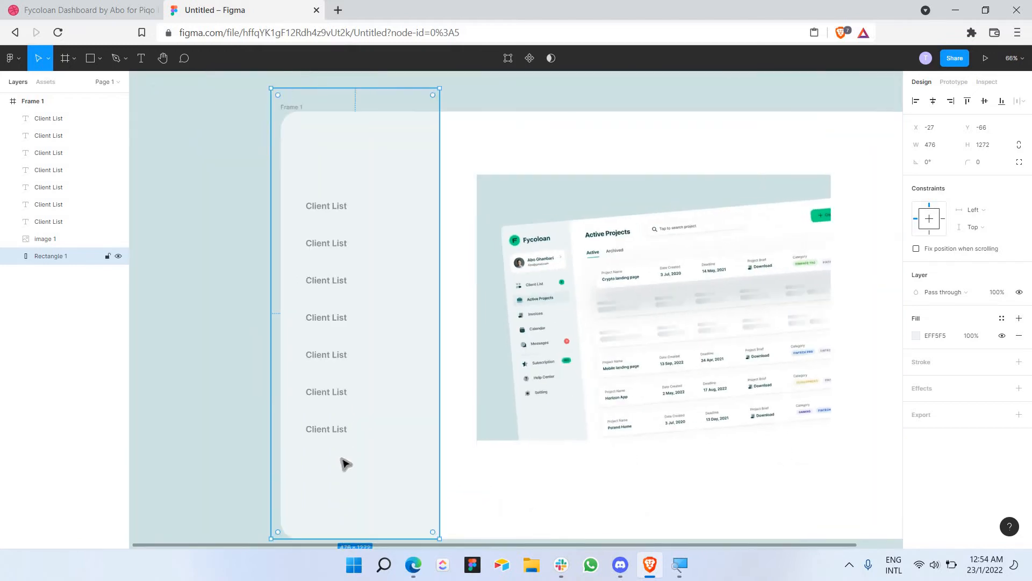
{"action": "left_click_drag", "start_coordinate": [339, 457], "coordinate": [340, 176]}
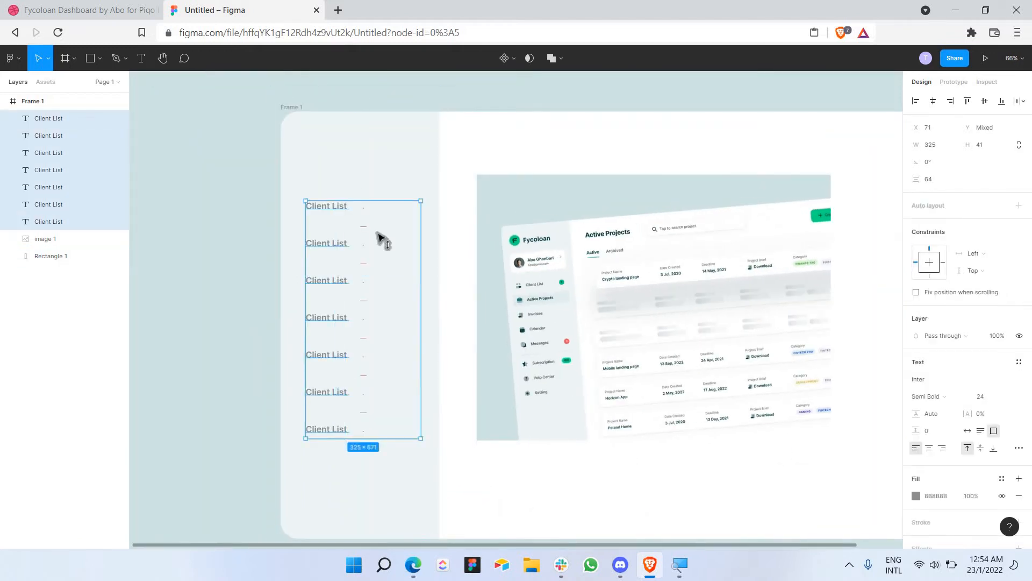
{"action": "left_click_drag", "start_coordinate": [383, 222], "coordinate": [384, 250]}
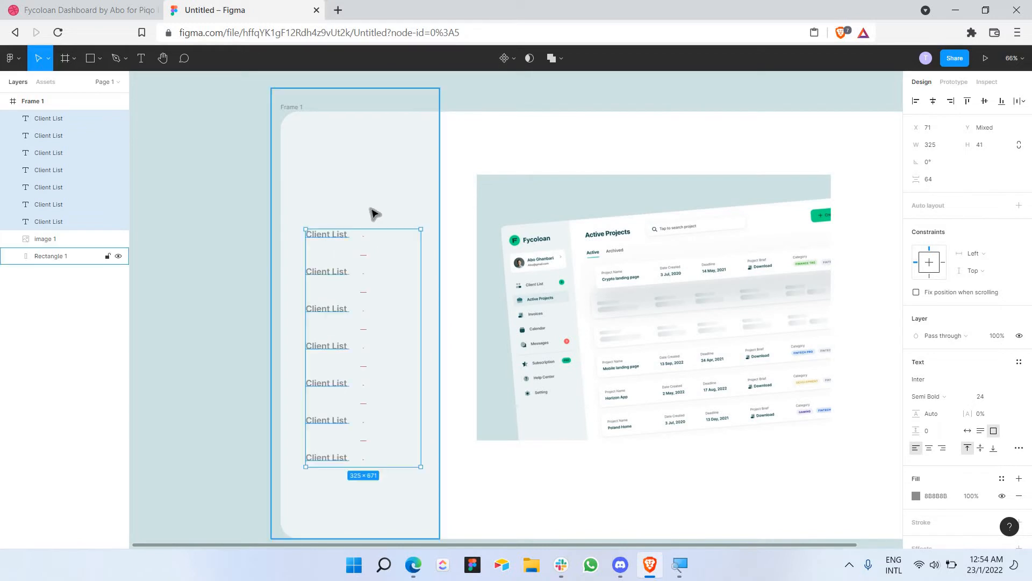
{"action": "left_click", "coordinate": [364, 208]}
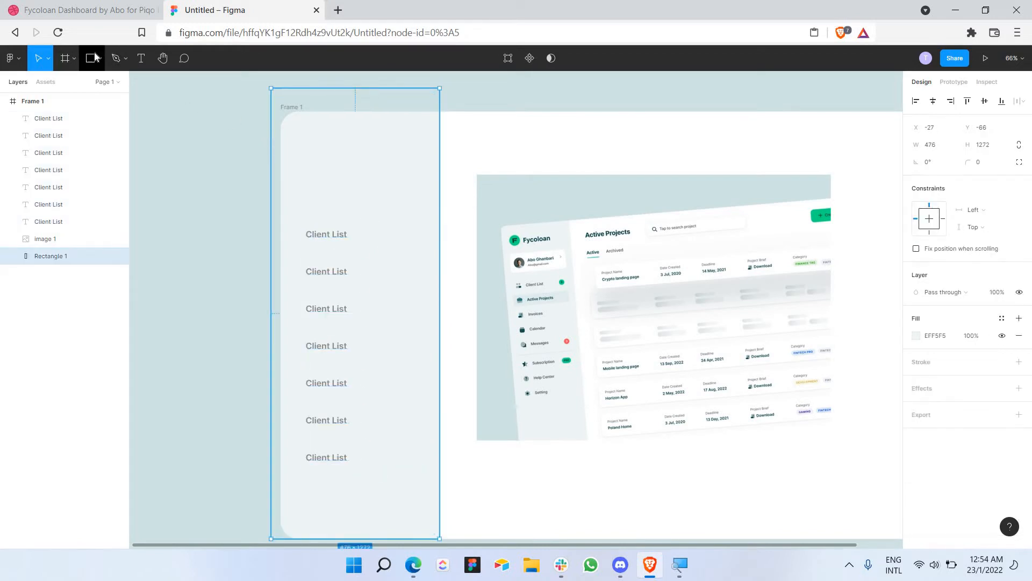
Step: Draw a 366 × 114 rectangle above the first Client List label with a 20 corner radius
{"action": "left_click", "coordinate": [91, 58]}
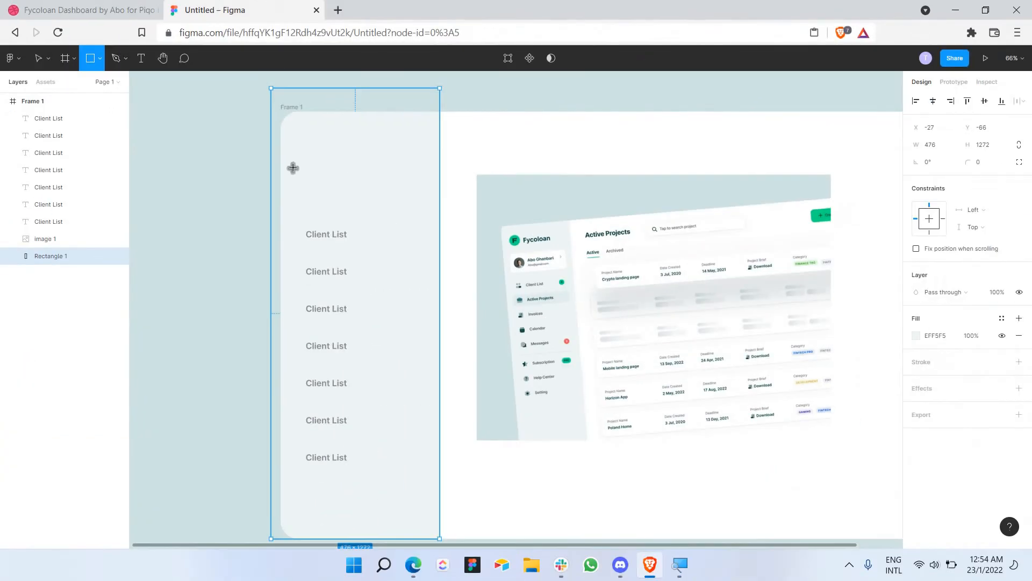
{"action": "left_click_drag", "start_coordinate": [306, 177], "coordinate": [428, 217]}
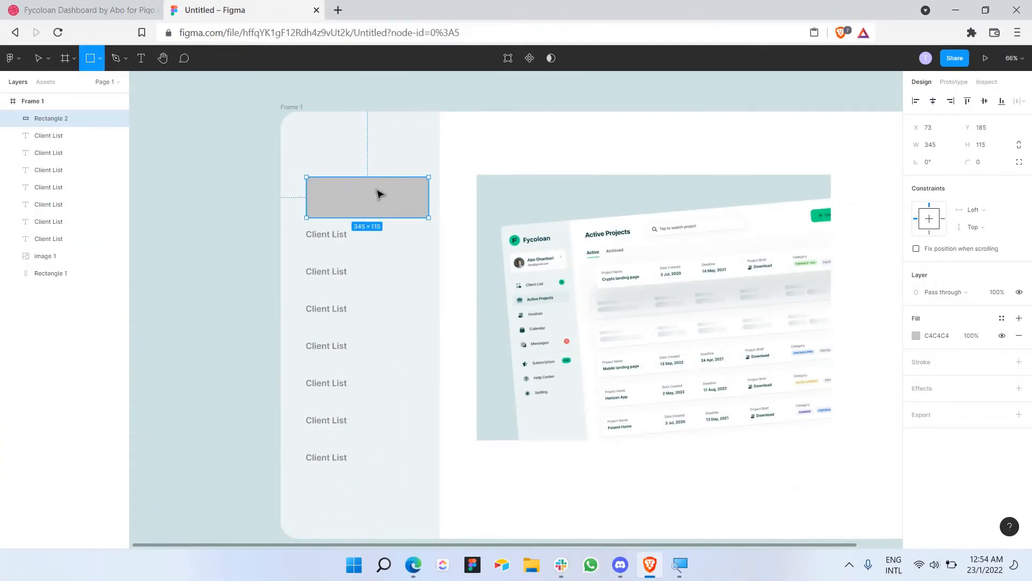
{"action": "left_click_drag", "start_coordinate": [307, 198], "coordinate": [296, 198]}
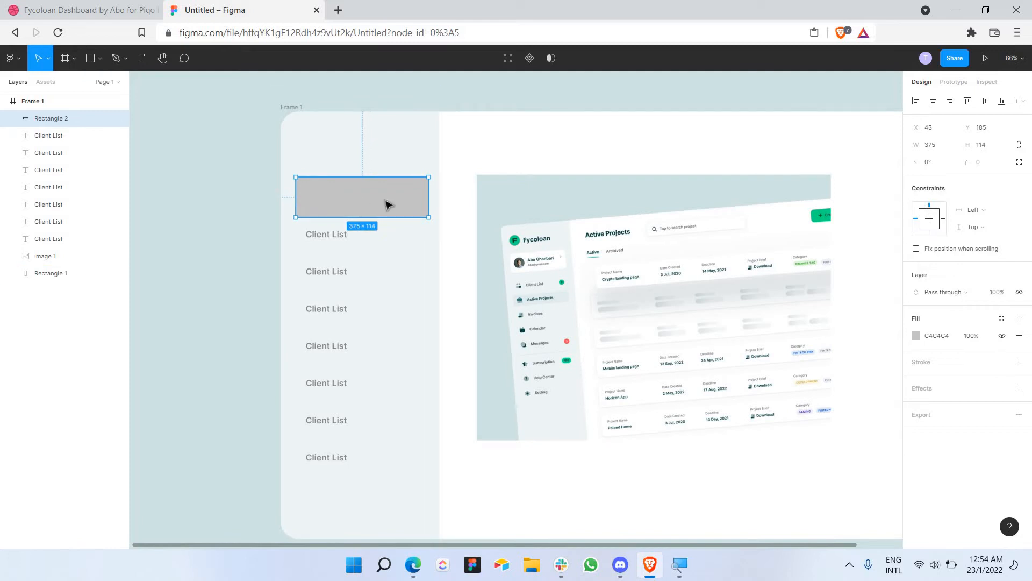
{"action": "left_click_drag", "start_coordinate": [425, 201], "coordinate": [426, 203]}
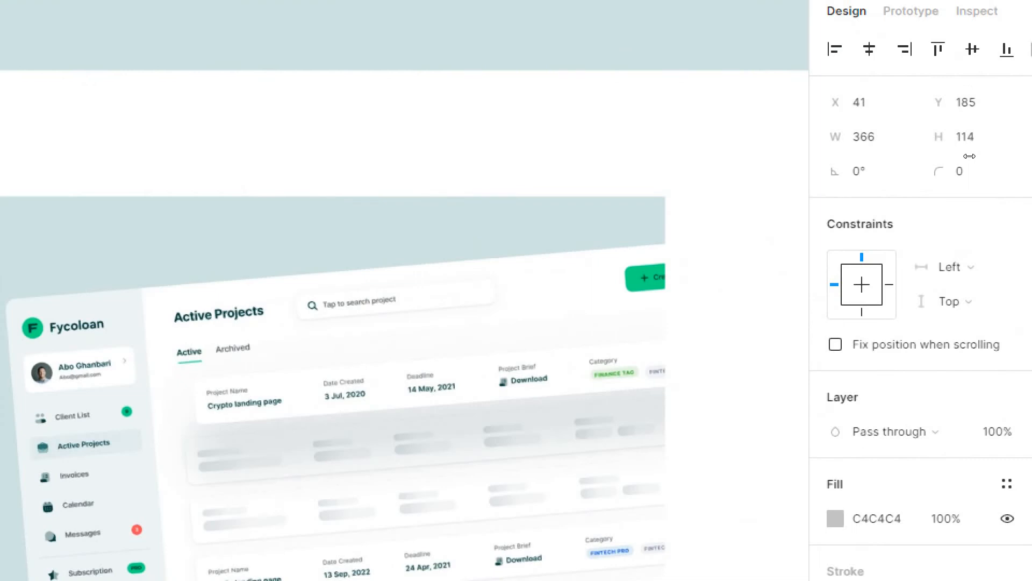
{"action": "left_click", "coordinate": [984, 164]}
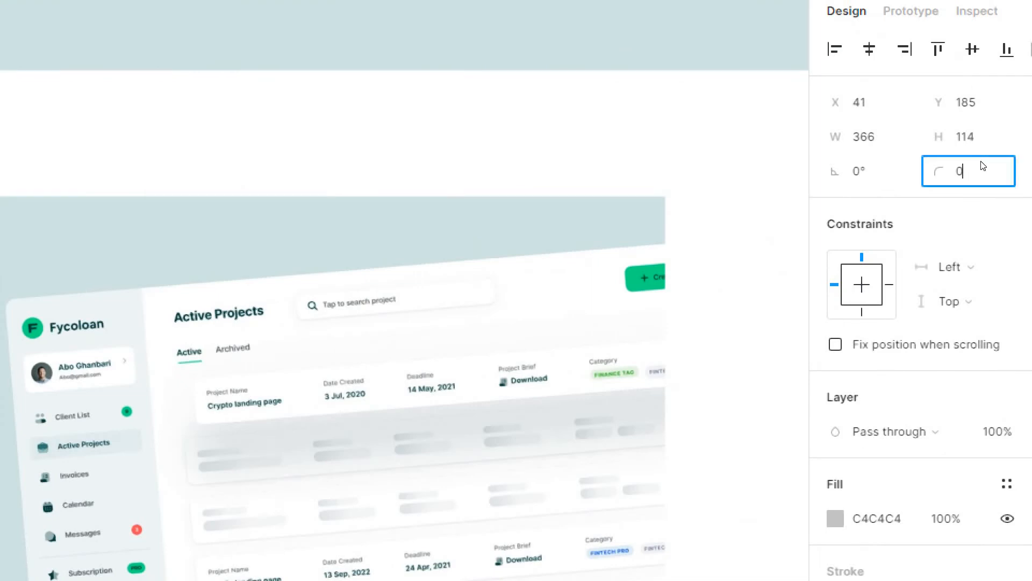
{"action": "type", "text": "2"}
{"action": "type", "text": "0"}
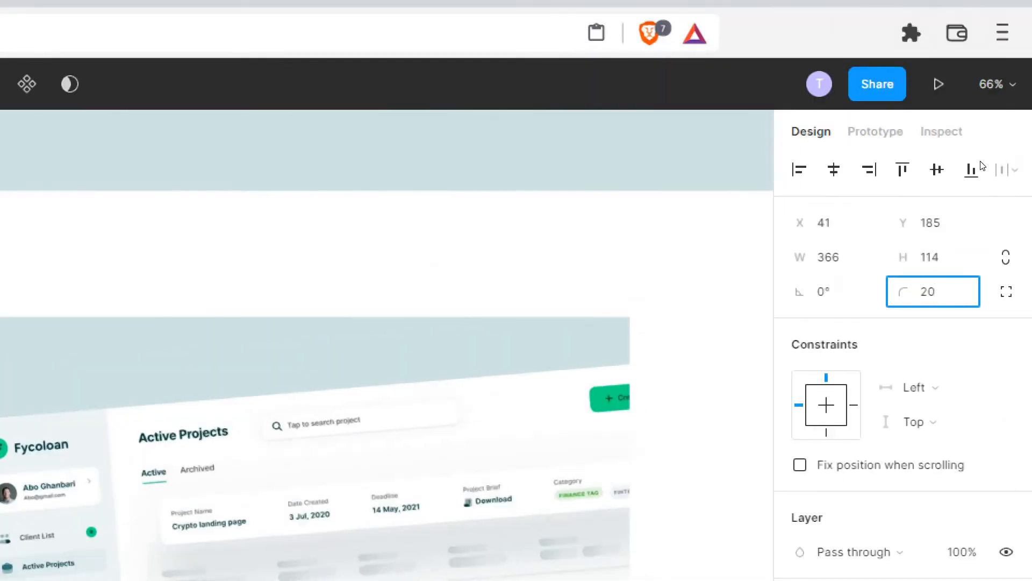
{"action": "key", "text": "Return"}
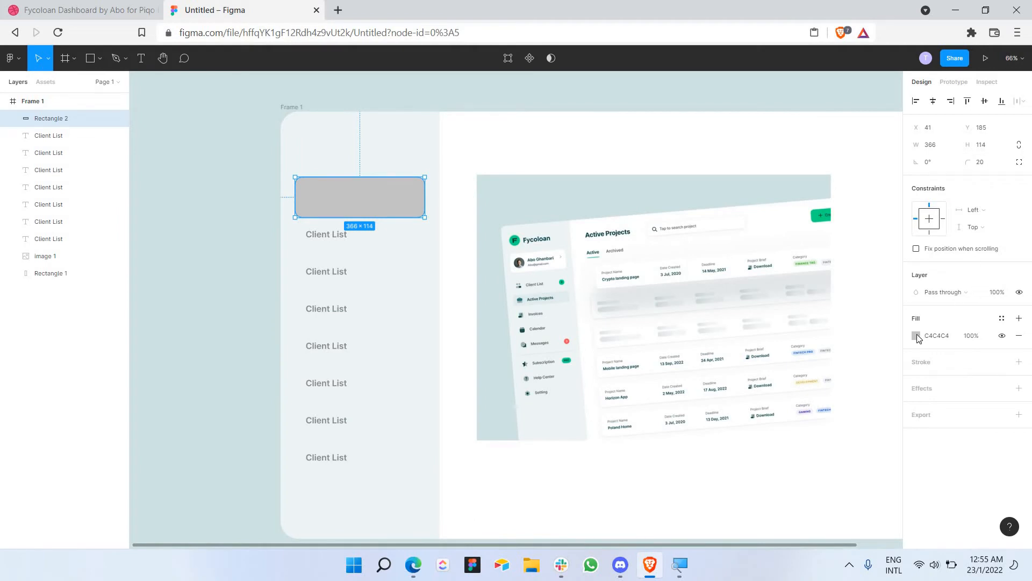
Step: Fill the rounded rectangle white, FFFFFF
{"action": "left_click", "coordinate": [916, 336]}
{"action": "type", "text": "ffffff"}
{"action": "key", "text": "Return"}
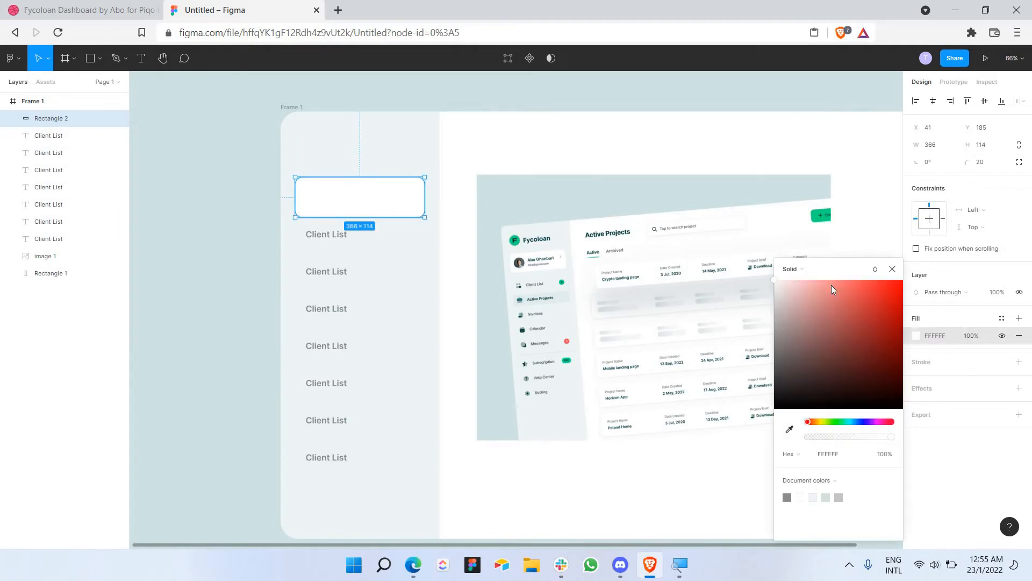
{"action": "left_click", "coordinate": [894, 268]}
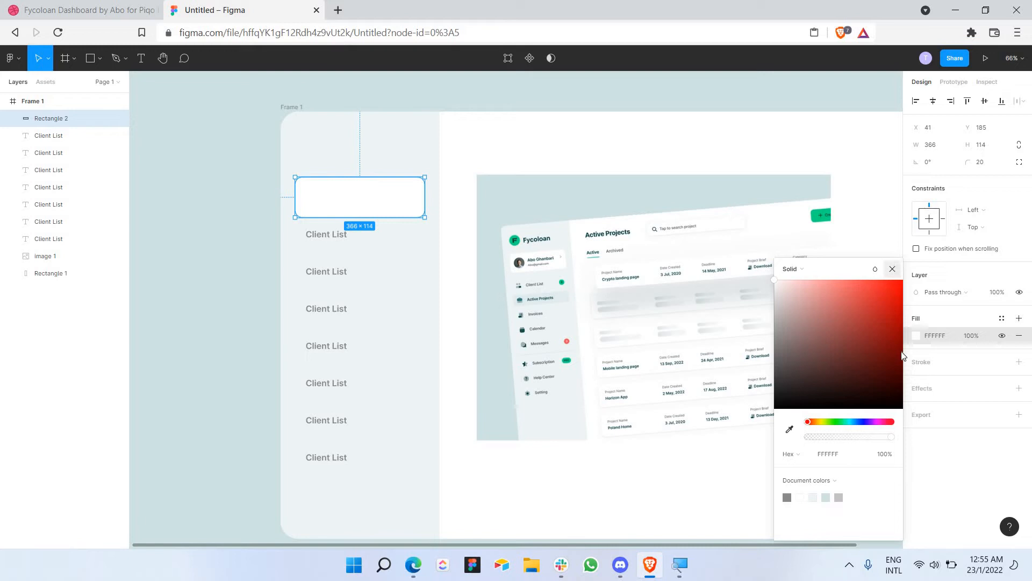
Step: Add a black drop shadow to the card at 10% opacity
{"action": "left_click", "coordinate": [922, 390]}
{"action": "left_click", "coordinate": [916, 406]}
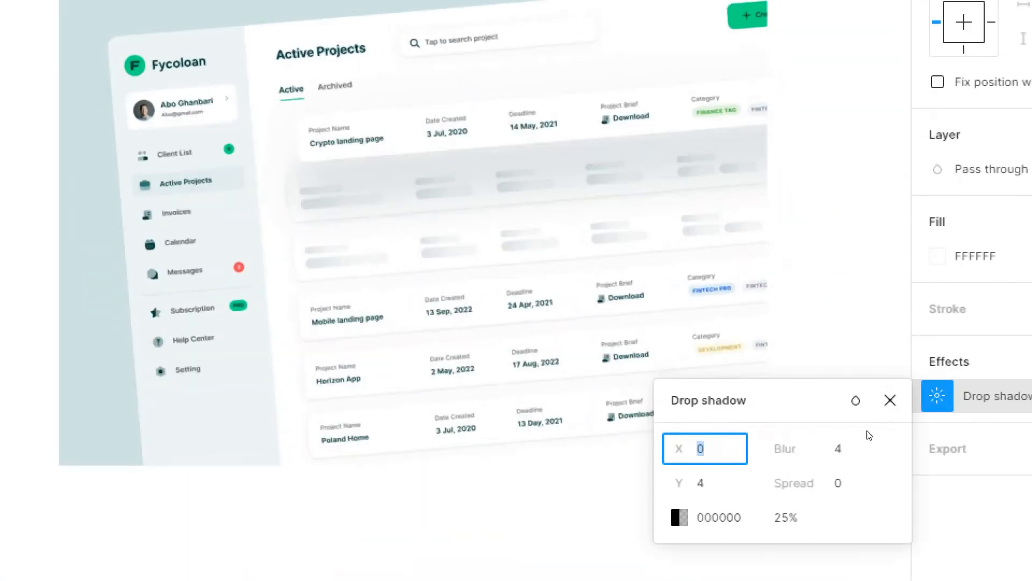
{"action": "left_click", "coordinate": [793, 517]}
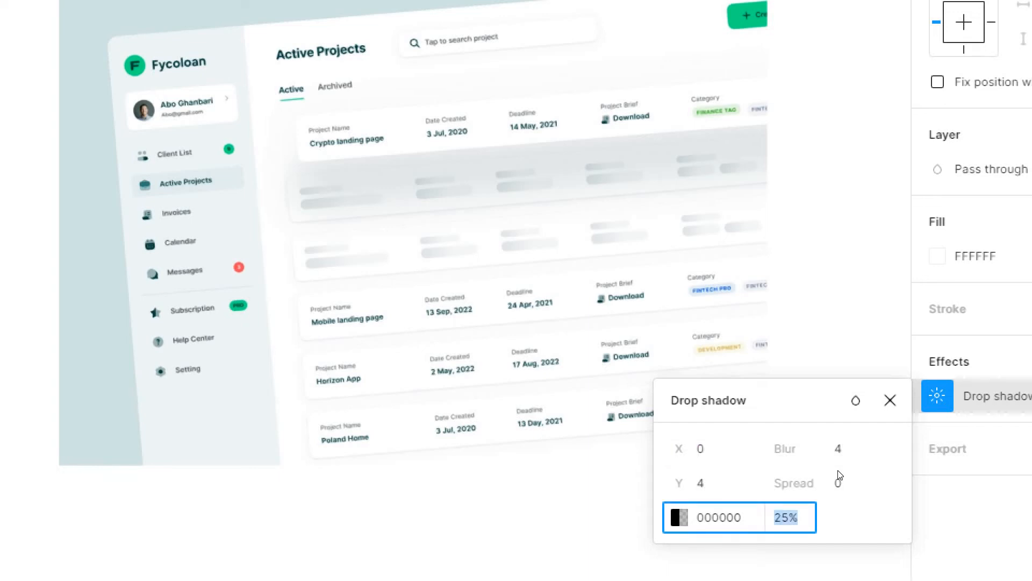
{"action": "type", "text": "10"}
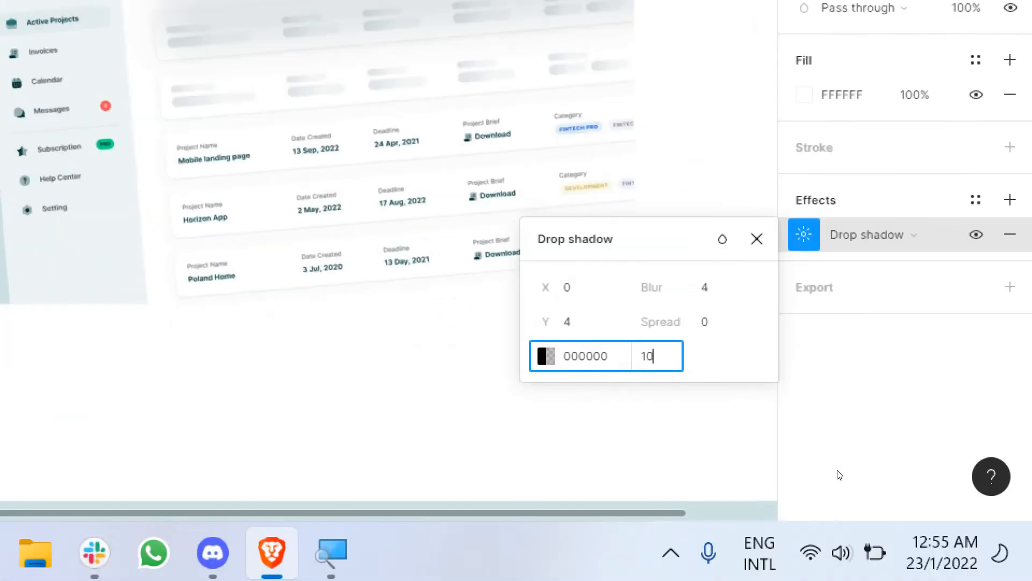
{"action": "key", "text": "Return"}
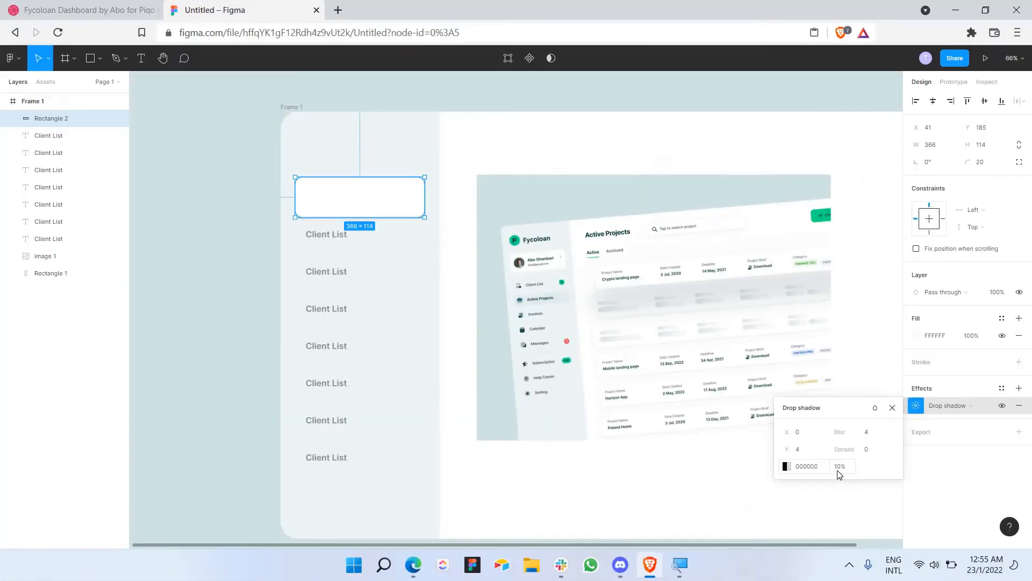
{"action": "left_click", "coordinate": [419, 164]}
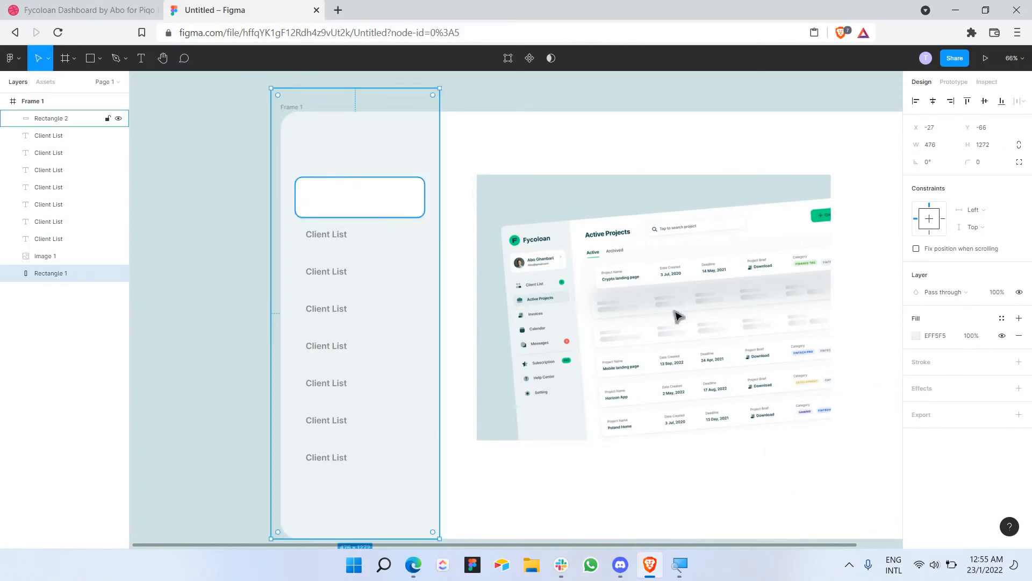
Step: Set the drop shadow's Y offset to 2
{"action": "left_click", "coordinate": [398, 193]}
{"action": "left_click", "coordinate": [914, 406]}
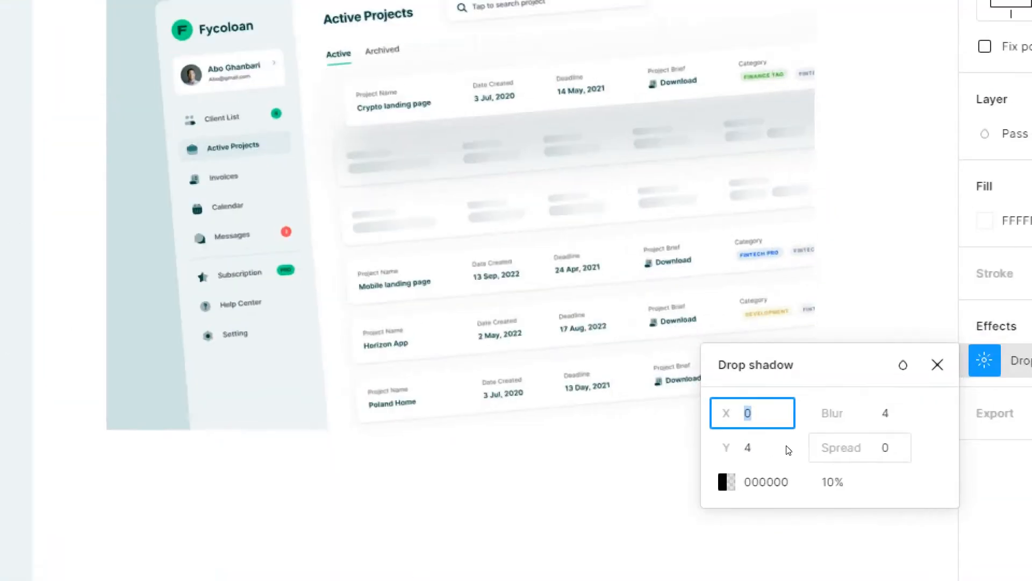
{"action": "key", "text": "Tab"}
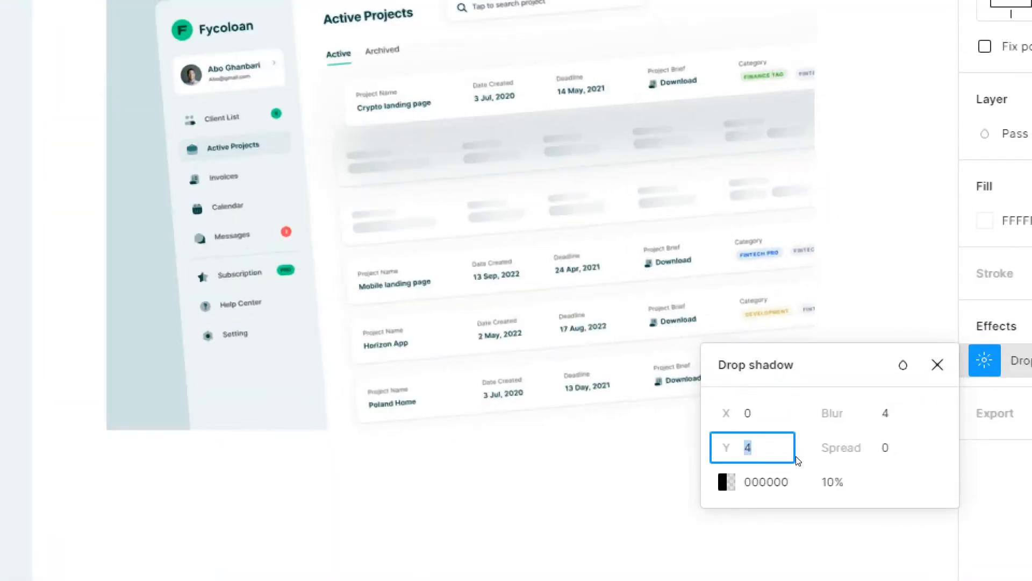
{"action": "type", "text": "2"}
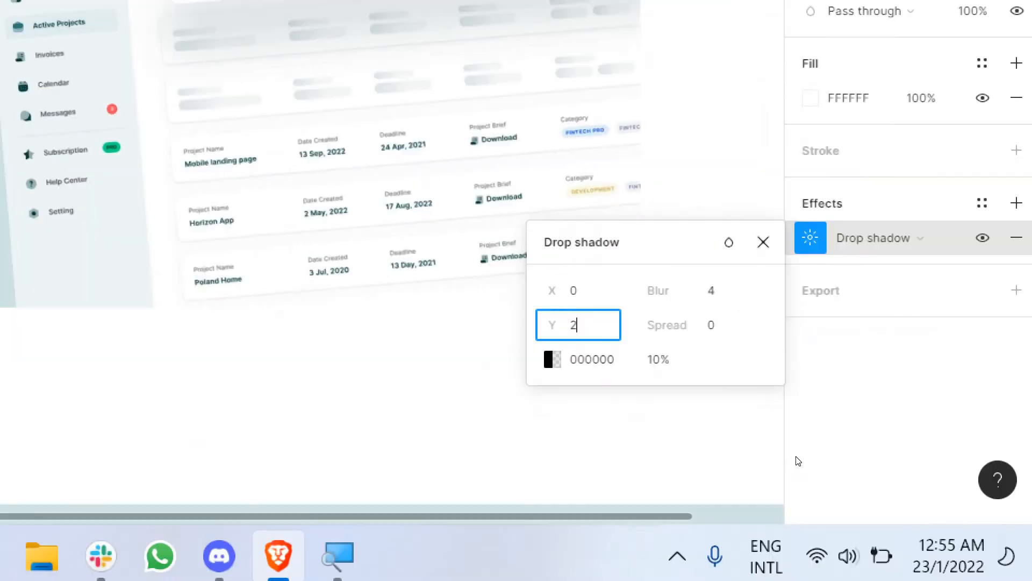
{"action": "key", "text": "Return"}
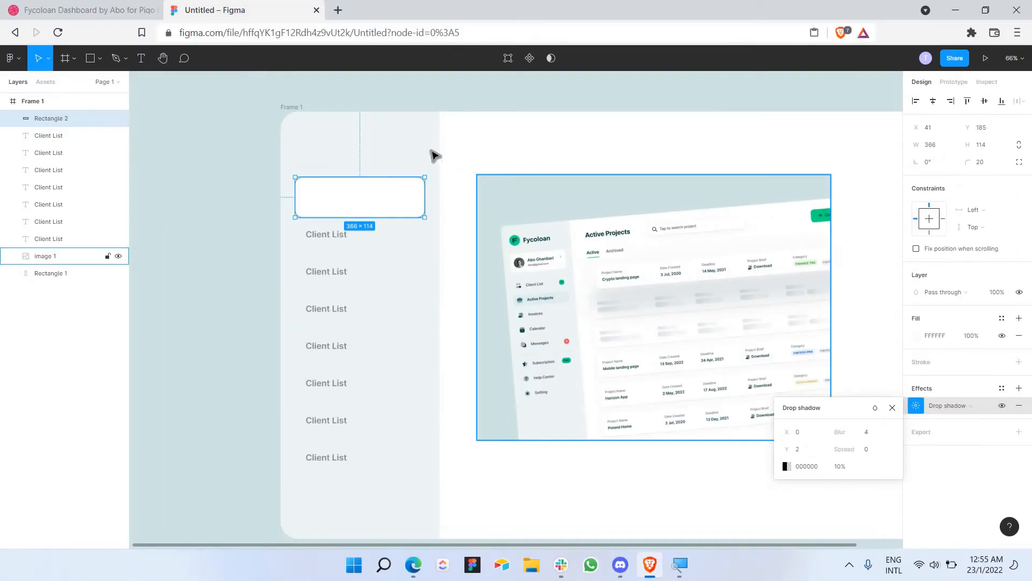
{"action": "left_click", "coordinate": [427, 155]}
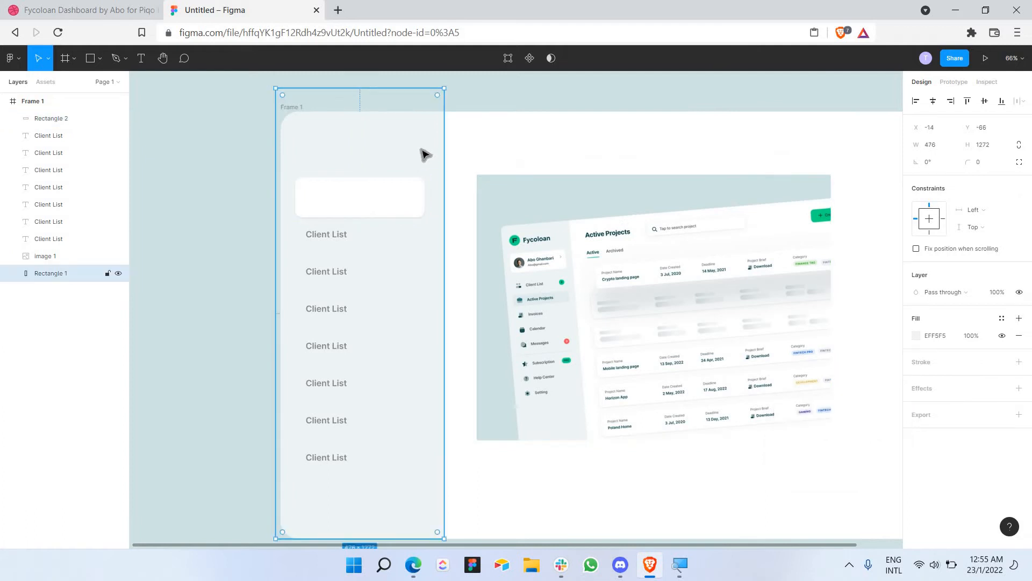
Step: Draw a 61 × 61 frame inside the white card and give it a 500 corner radius
{"action": "left_click", "coordinate": [100, 58]}
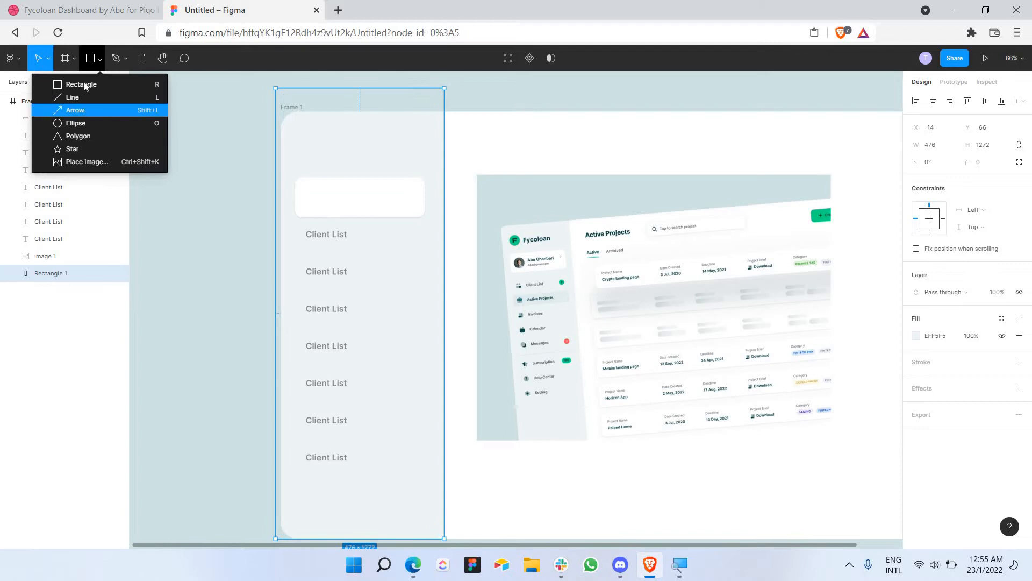
{"action": "left_click", "coordinate": [74, 58]}
{"action": "left_click", "coordinate": [78, 86]}
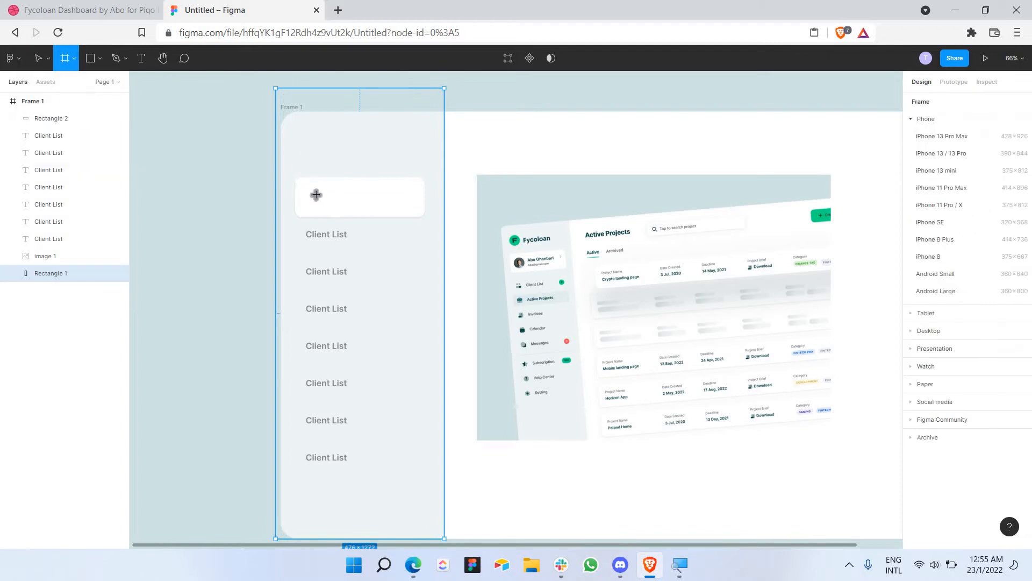
{"action": "mouse_move", "coordinate": [307, 189]}
{"action": "left_mouse_down"}
{"action": "mouse_move", "coordinate": [327, 208]}
{"action": "mouse_move", "coordinate": [316, 198]}
{"action": "mouse_move", "coordinate": [324, 200]}
{"action": "left_mouse_up"}
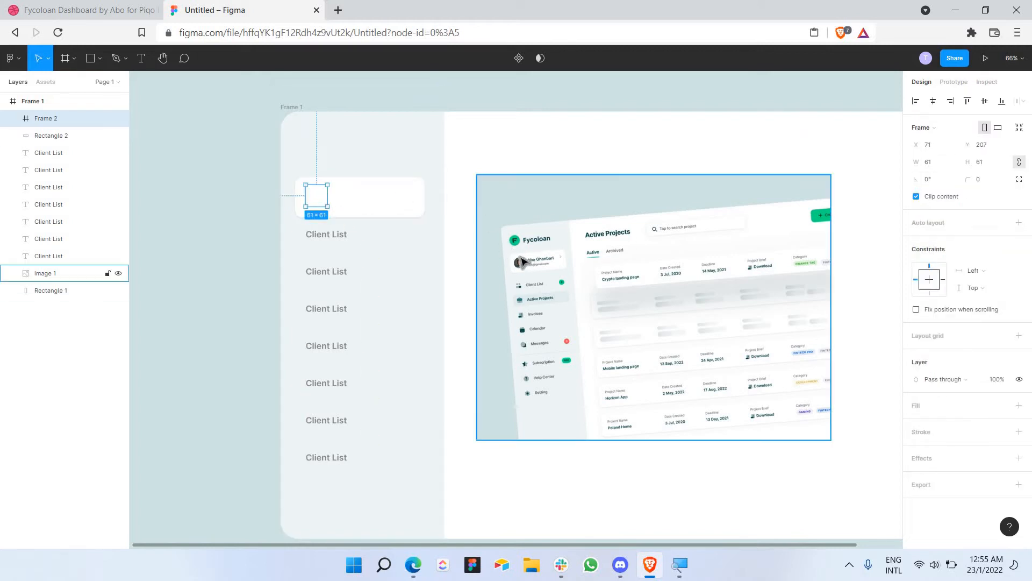
{"action": "left_click", "coordinate": [981, 184]}
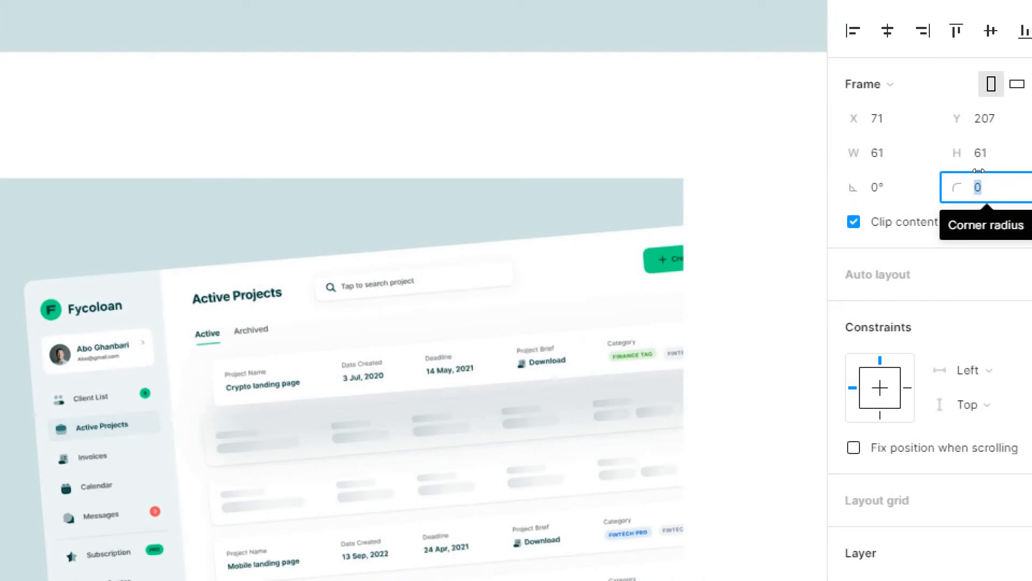
{"action": "type", "text": "50"}
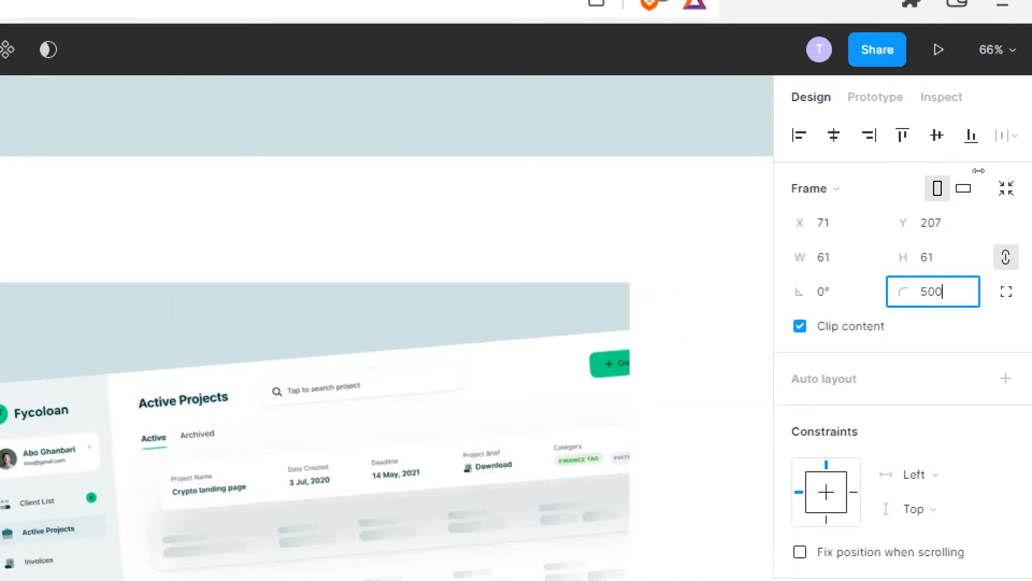
{"action": "type", "text": "0"}
{"action": "key", "text": "Return"}
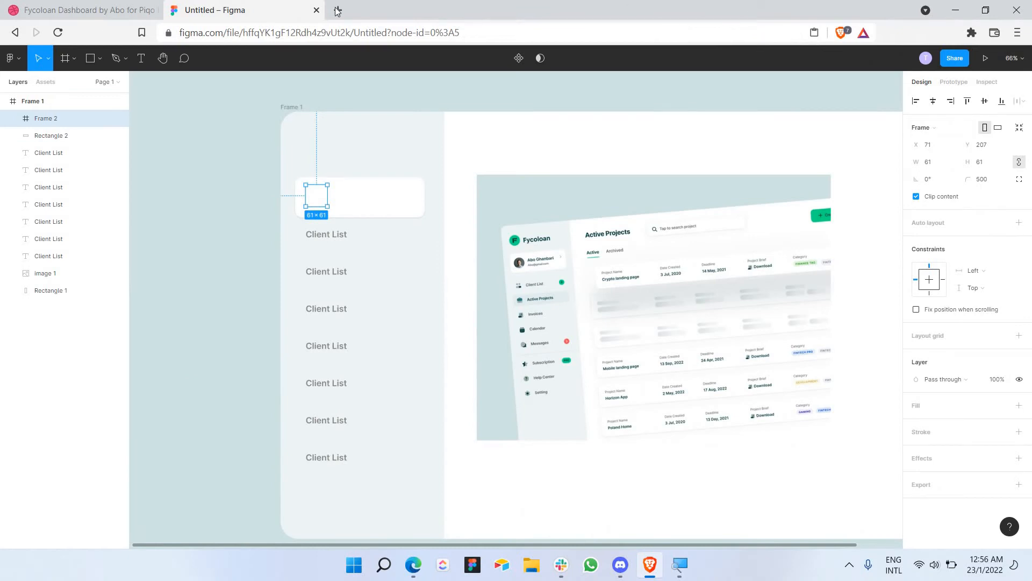
Step: Open Pexels in a new browser tab and search for 'profile' pictures
{"action": "left_click", "coordinate": [338, 12]}
{"action": "type", "text": "pe"}
{"action": "key", "text": "Return"}
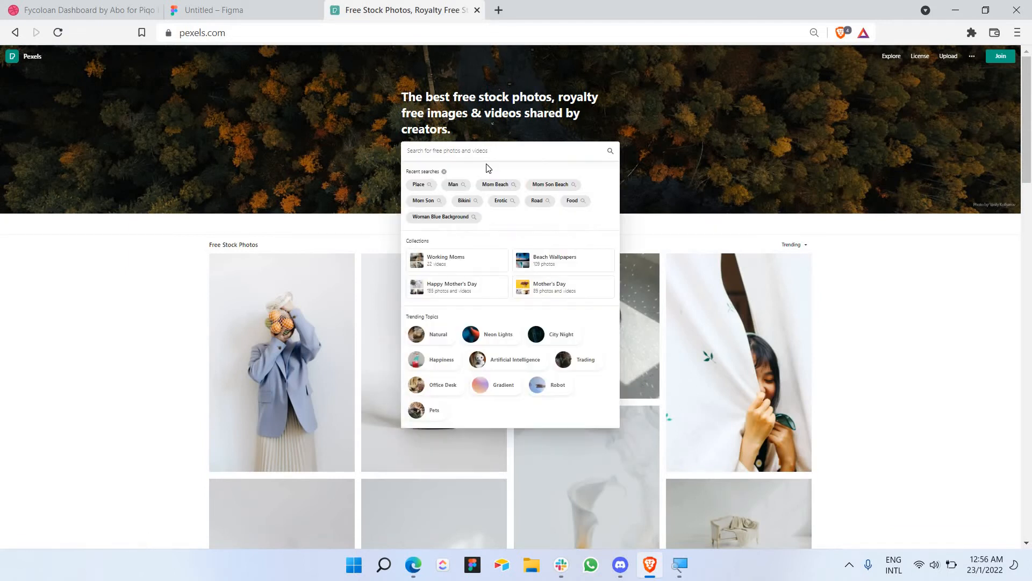
{"action": "type", "text": "prof"}
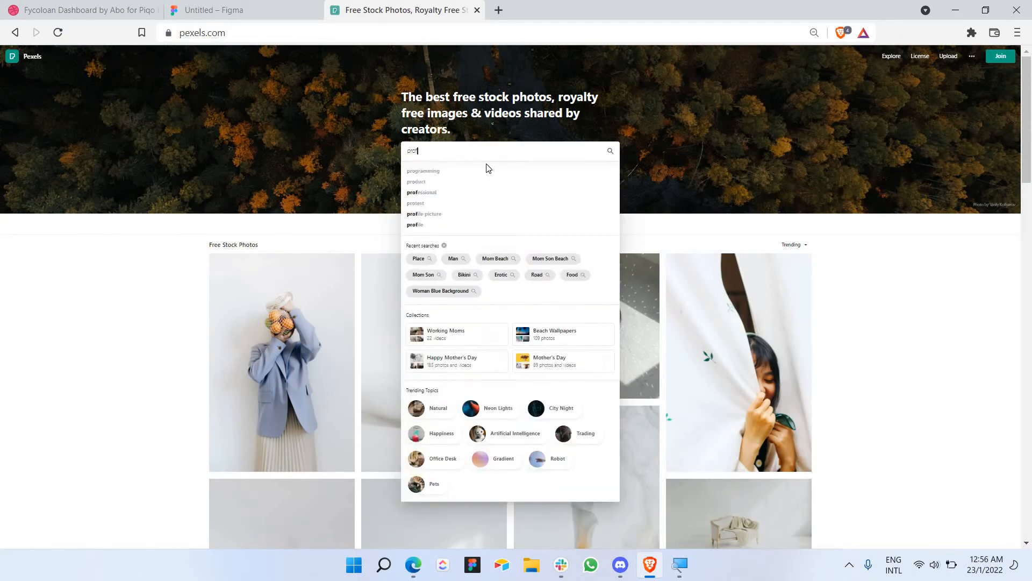
{"action": "type", "text": "ile"}
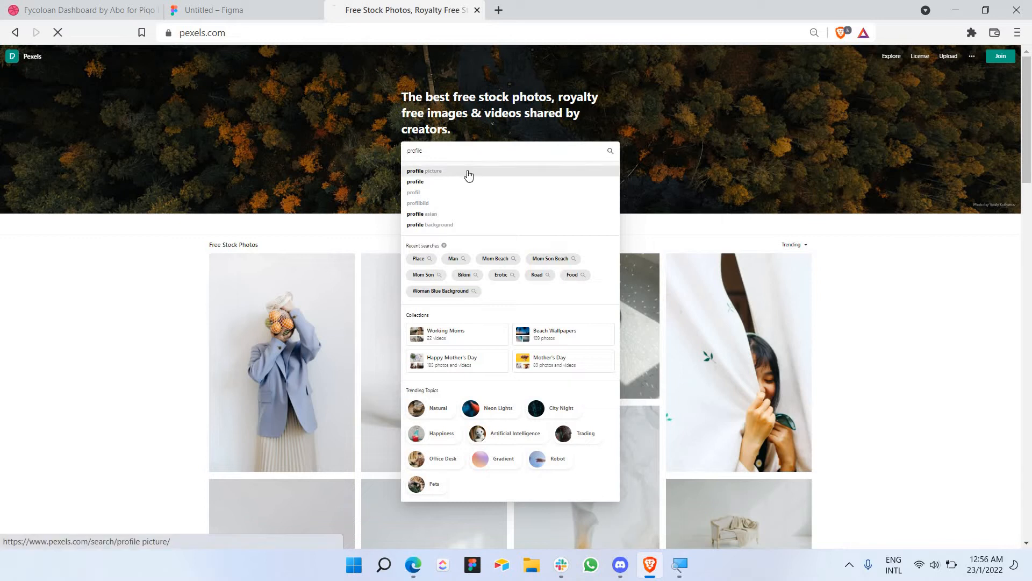
{"action": "left_click", "coordinate": [467, 173]}
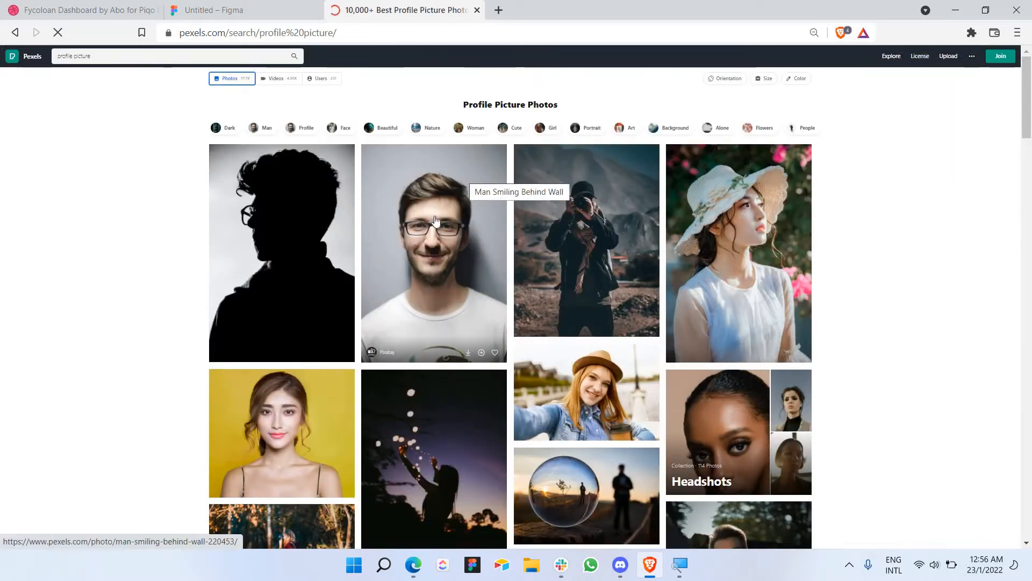
Step: Copy the Man Smiling Behind Wall photo and paste it into Figma's circular frame
{"action": "left_click", "coordinate": [467, 173]}
{"action": "right_click", "coordinate": [521, 229]}
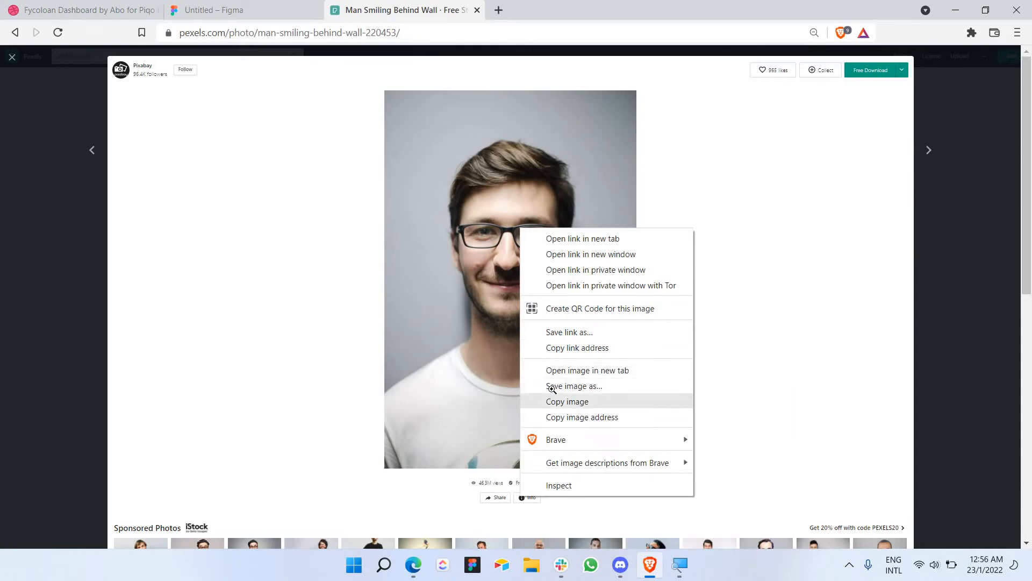
{"action": "left_click", "coordinate": [559, 401]}
{"action": "left_click", "coordinate": [231, 6]}
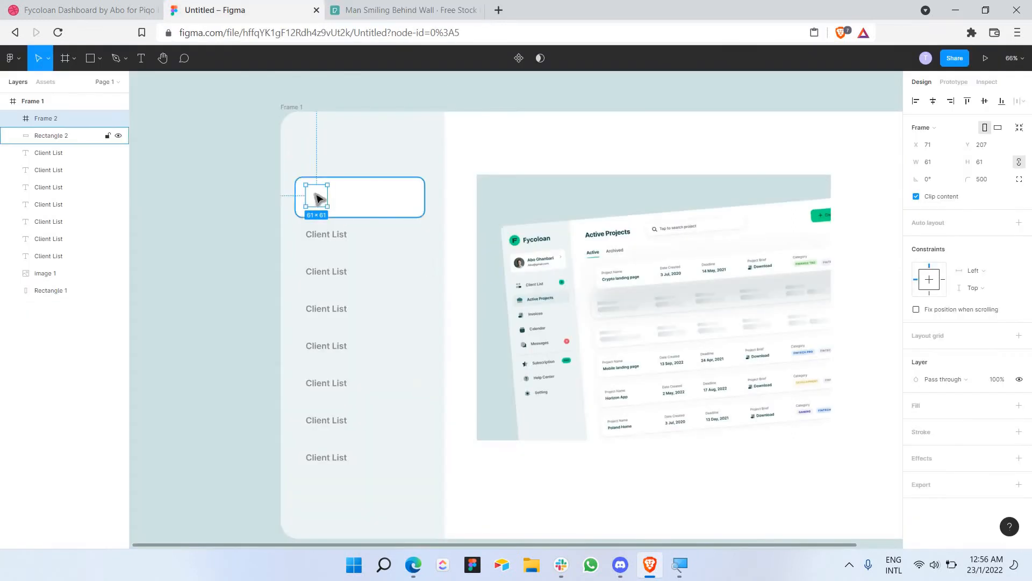
{"action": "key", "text": "ctrl+v"}
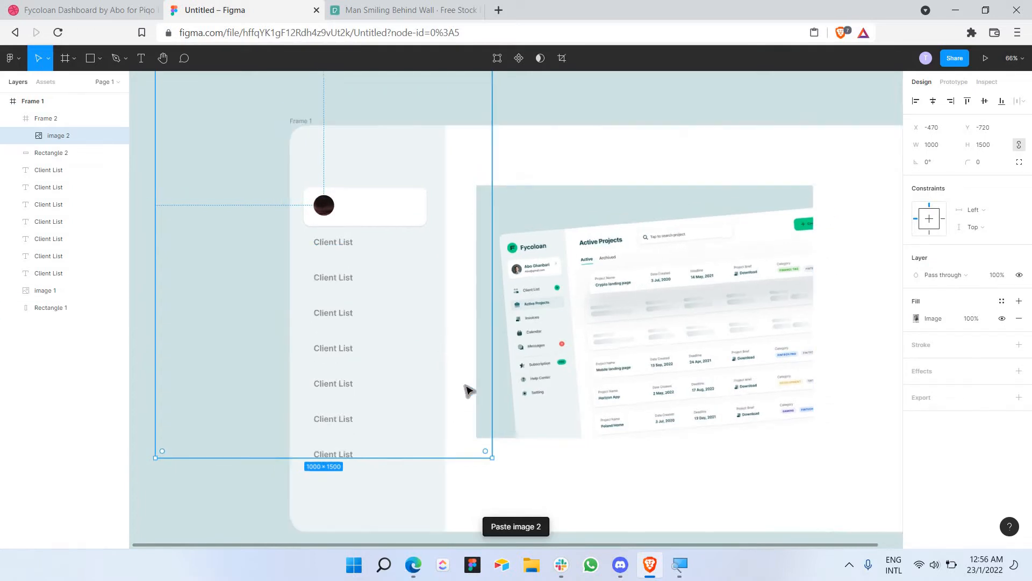
Step: Scale the pasted photo down to 61 × 91 and lower it so the face centres in the circle
{"action": "scroll", "coordinate": [465, 390], "scroll_direction": "down", "scroll_amount": 3}
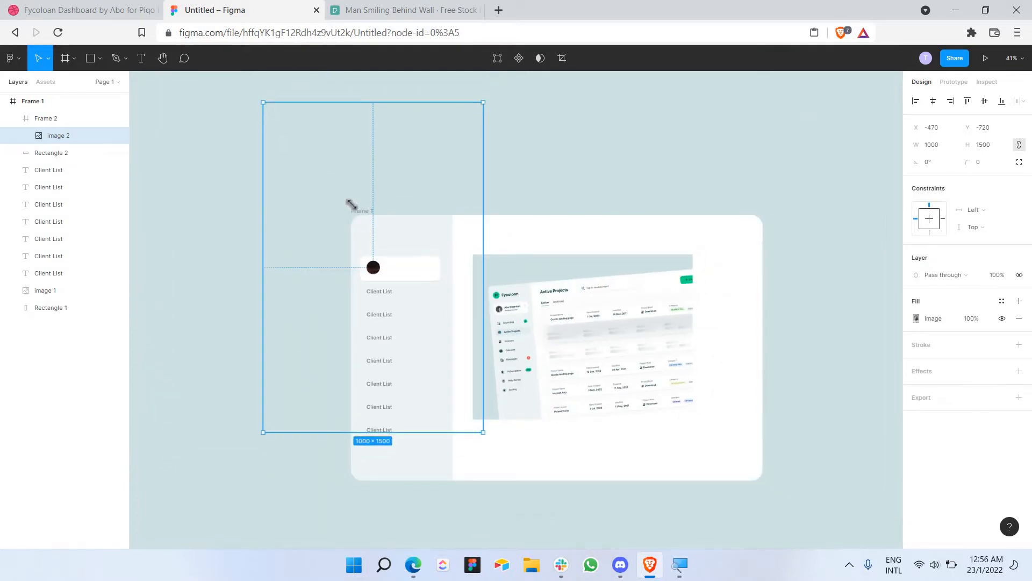
{"action": "left_click_drag", "start_coordinate": [350, 203], "coordinate": [365, 255]}
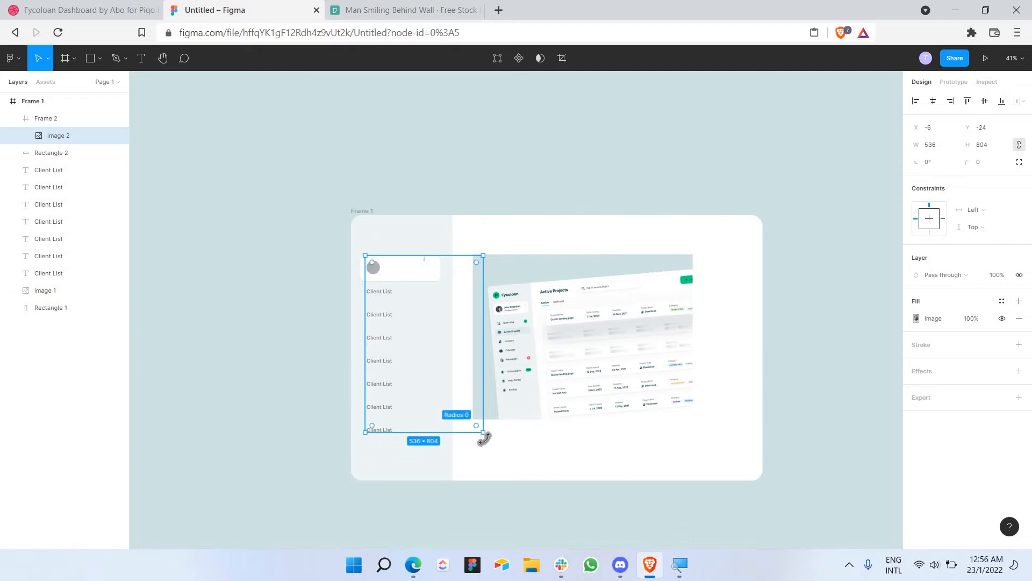
{"action": "left_click_drag", "start_coordinate": [482, 434], "coordinate": [376, 268]}
{"action": "scroll", "coordinate": [369, 264], "scroll_direction": "up", "scroll_amount": 5}
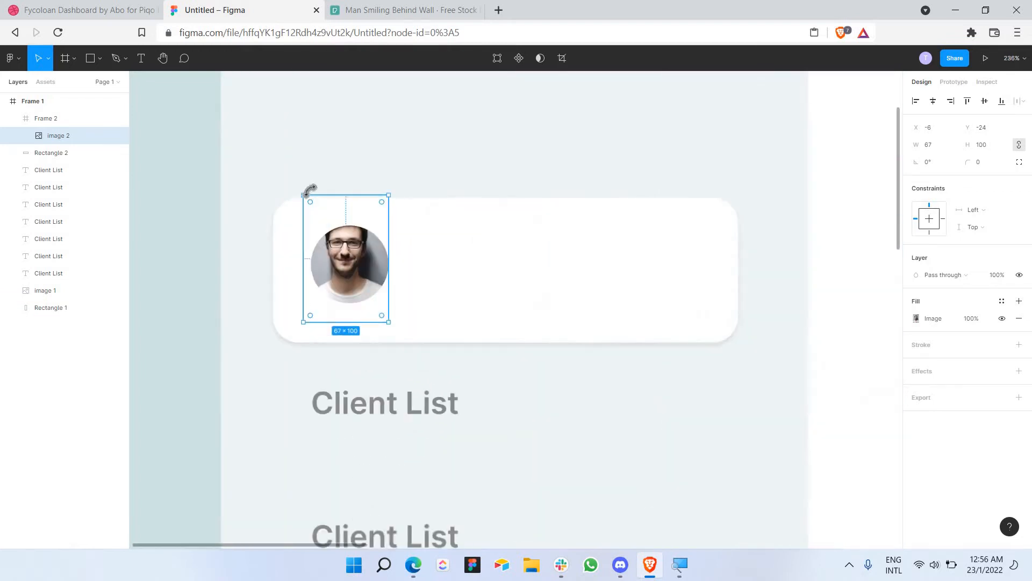
{"action": "left_click_drag", "start_coordinate": [304, 193], "coordinate": [311, 206]}
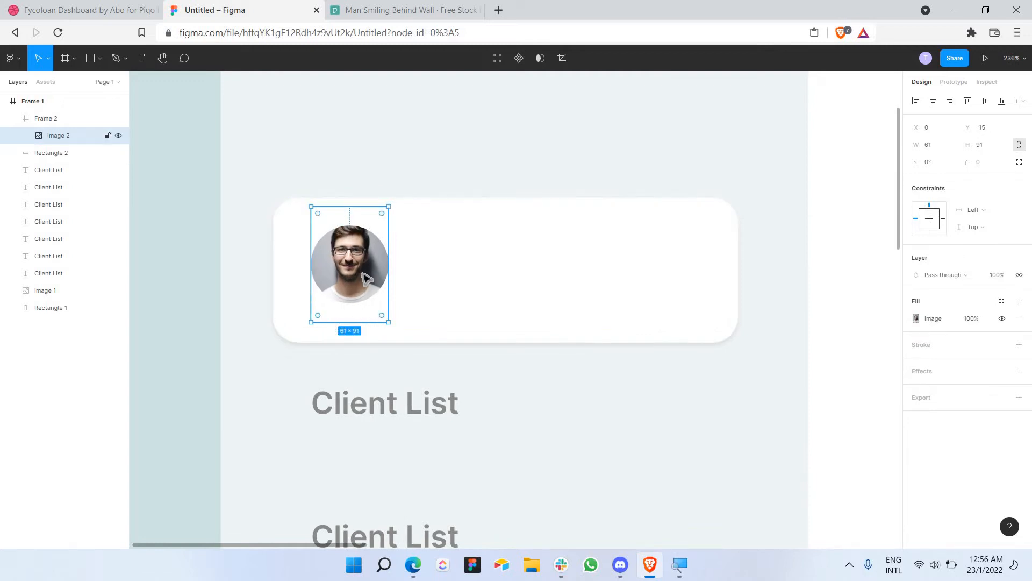
{"action": "left_click_drag", "start_coordinate": [366, 281], "coordinate": [366, 291]}
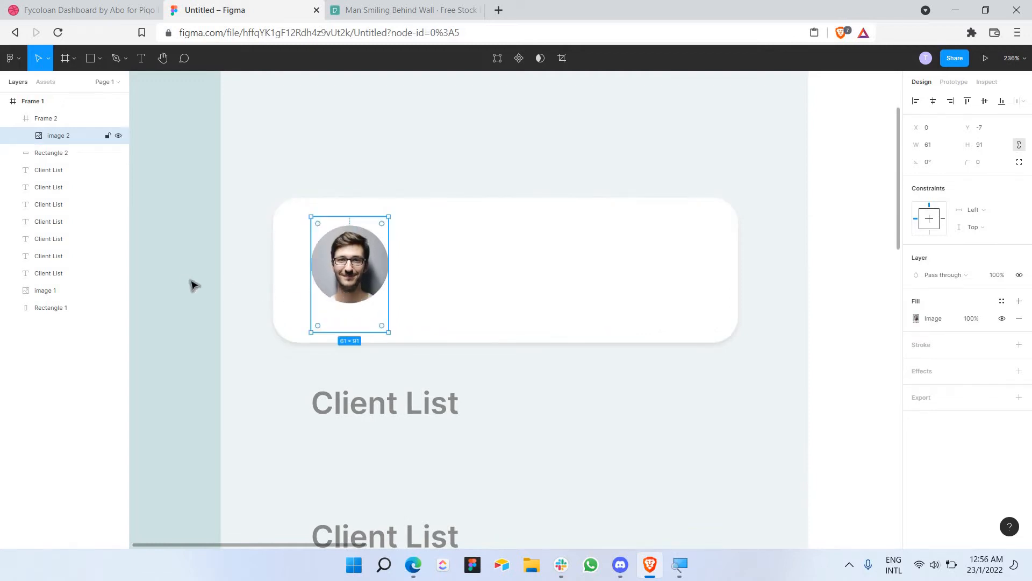
{"action": "left_click", "coordinate": [189, 282]}
{"action": "left_click", "coordinate": [344, 264]}
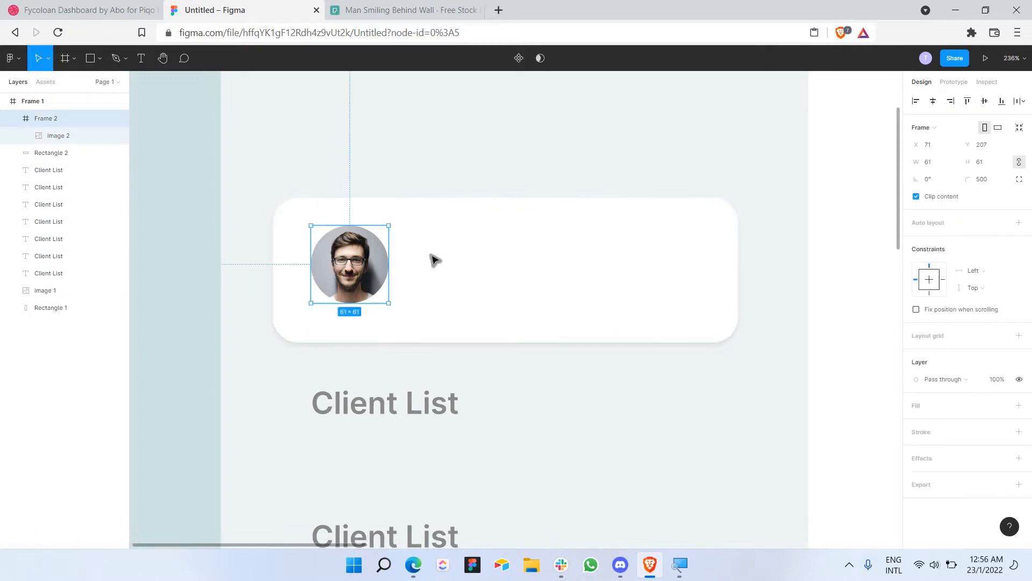
{"action": "scroll", "coordinate": [435, 260], "scroll_direction": "down", "scroll_amount": 6}
{"action": "scroll", "coordinate": [595, 306], "scroll_direction": "up", "scroll_amount": 6}
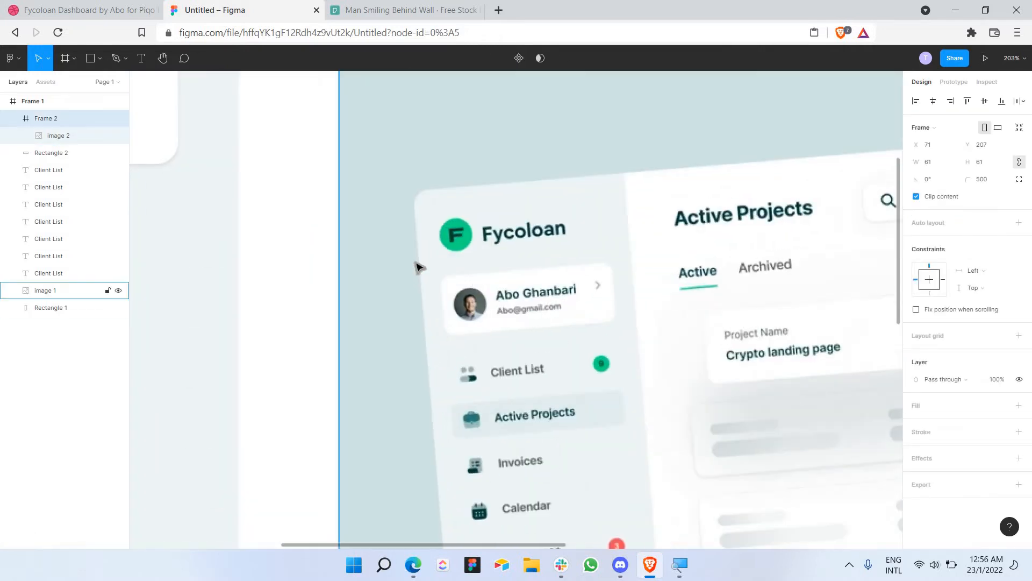
{"action": "scroll", "coordinate": [293, 210], "scroll_direction": "down", "scroll_amount": 5}
{"action": "scroll", "coordinate": [265, 212], "scroll_direction": "up", "scroll_amount": 6}
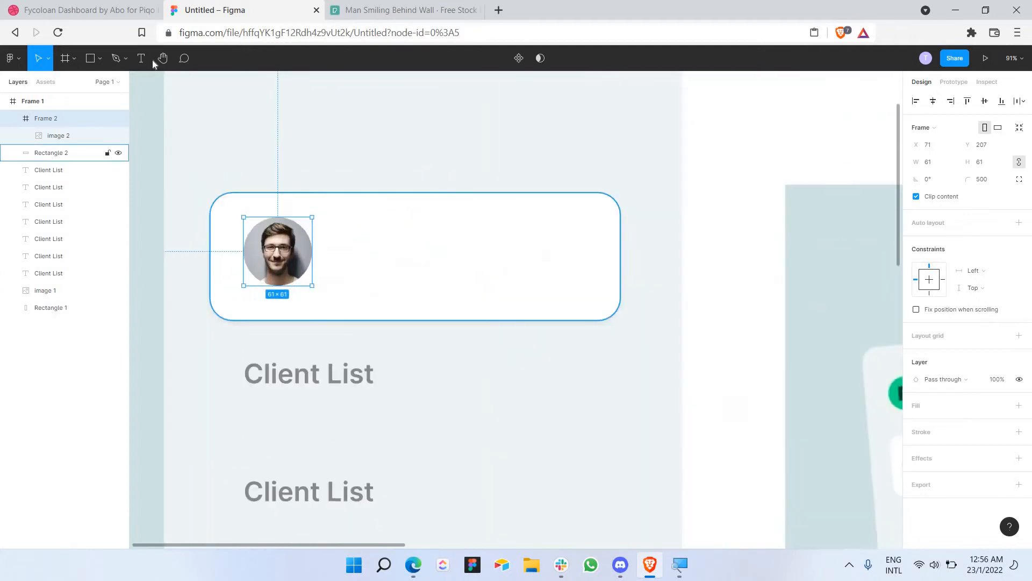
Step: Add a text box beside the avatar containing the profile name
{"action": "key", "text": "t"}
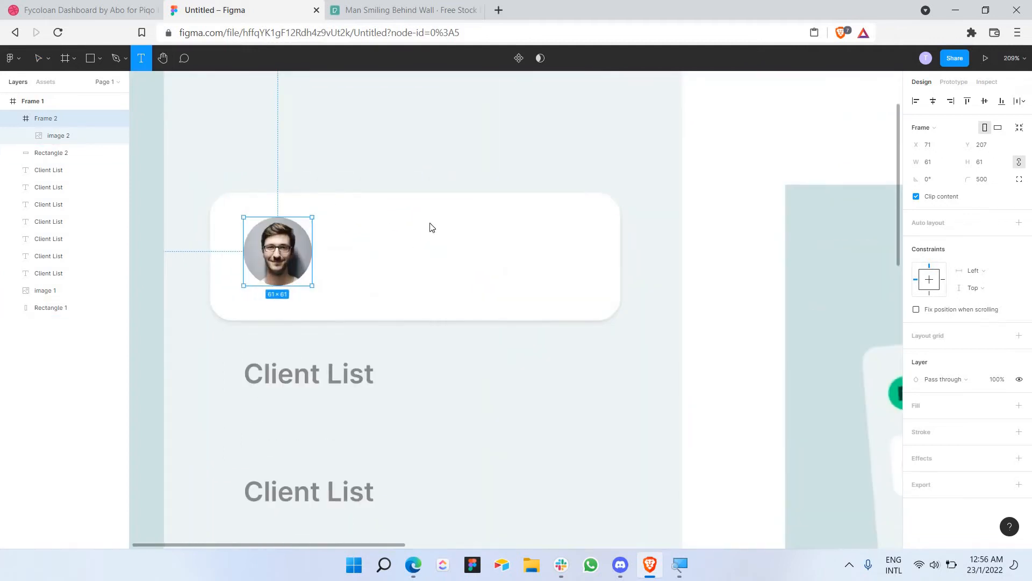
{"action": "left_click_drag", "start_coordinate": [334, 210], "coordinate": [549, 247]}
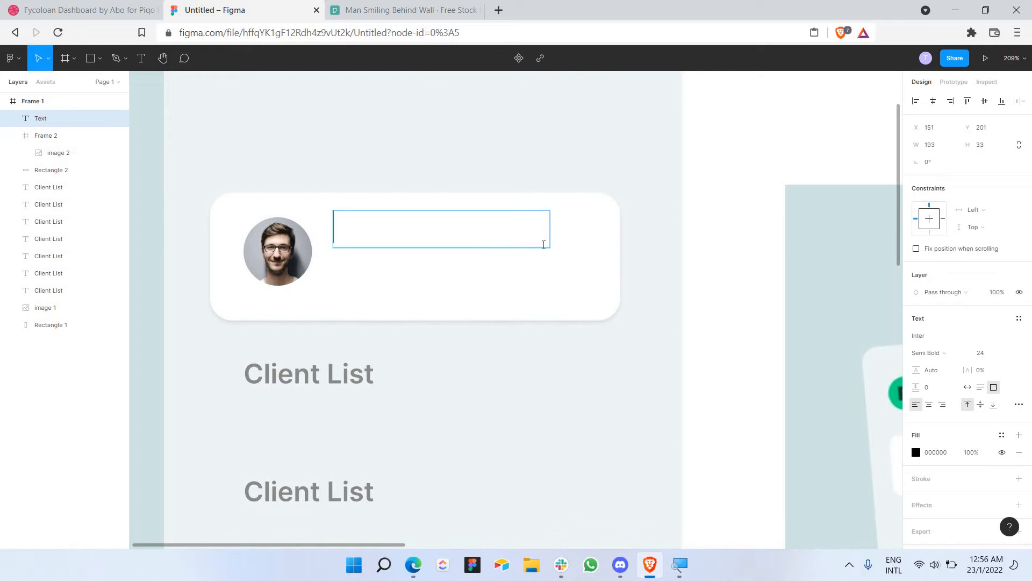
{"action": "type", "text": "John"}
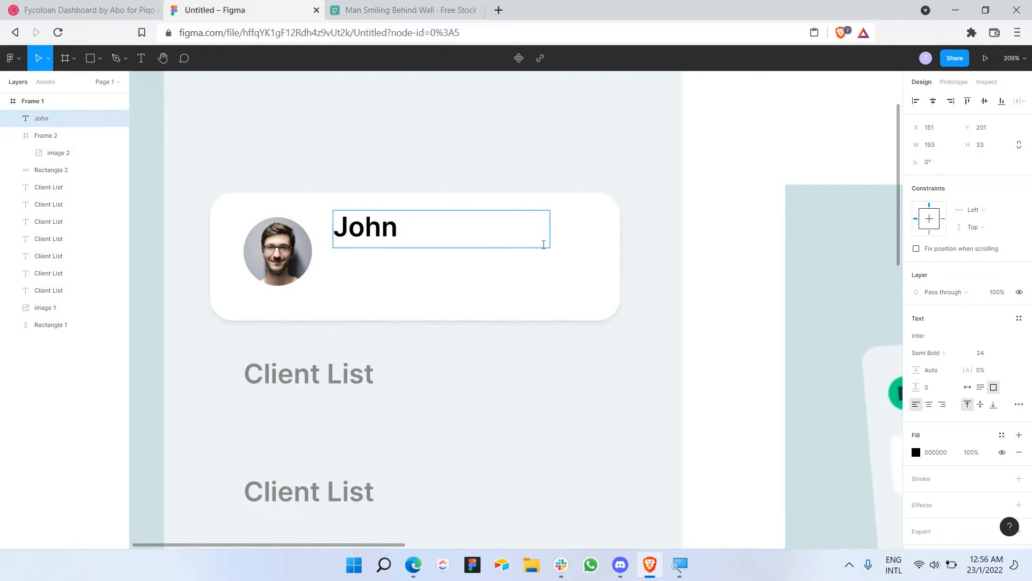
{"action": "type", "text": " Does"}
{"action": "key", "text": "BackSpace"}
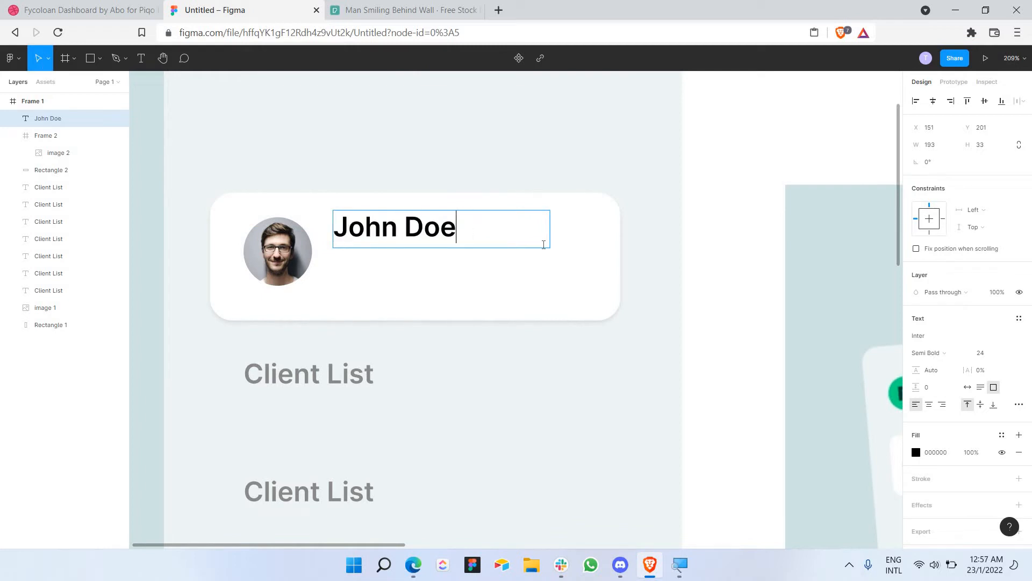
{"action": "key", "text": "ctrl+a"}
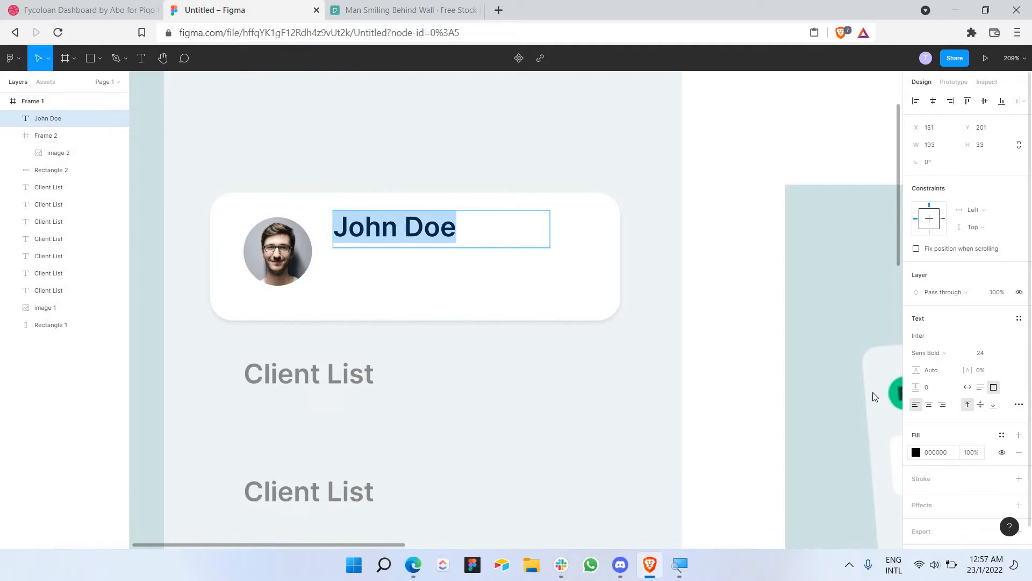
Step: Recolour the name teal 2E7679, sampled from the reference's Active Projects icon
{"action": "left_click", "coordinate": [916, 453]}
{"action": "scroll", "coordinate": [688, 251], "scroll_direction": "down", "scroll_amount": 6}
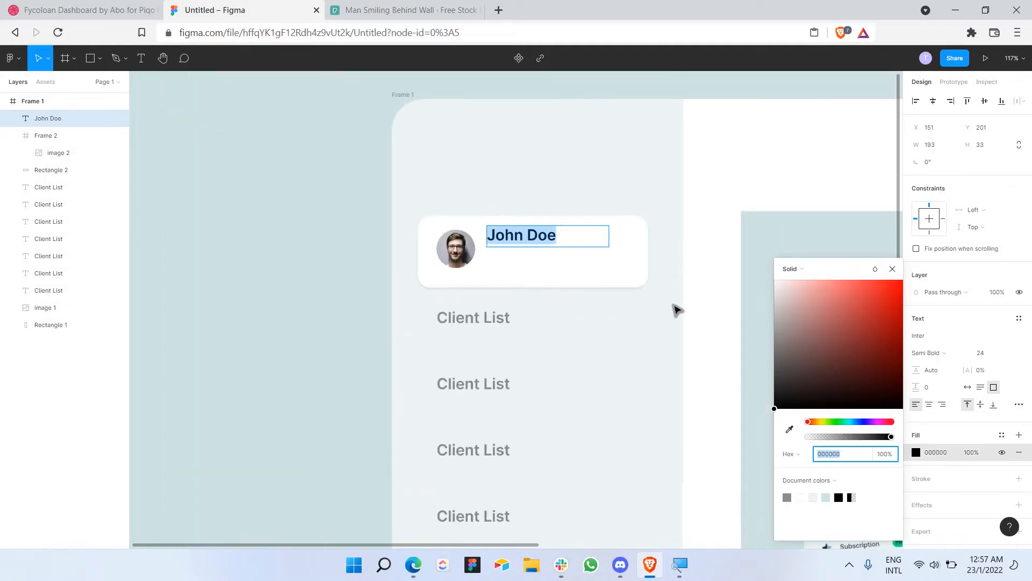
{"action": "left_click", "coordinate": [790, 430]}
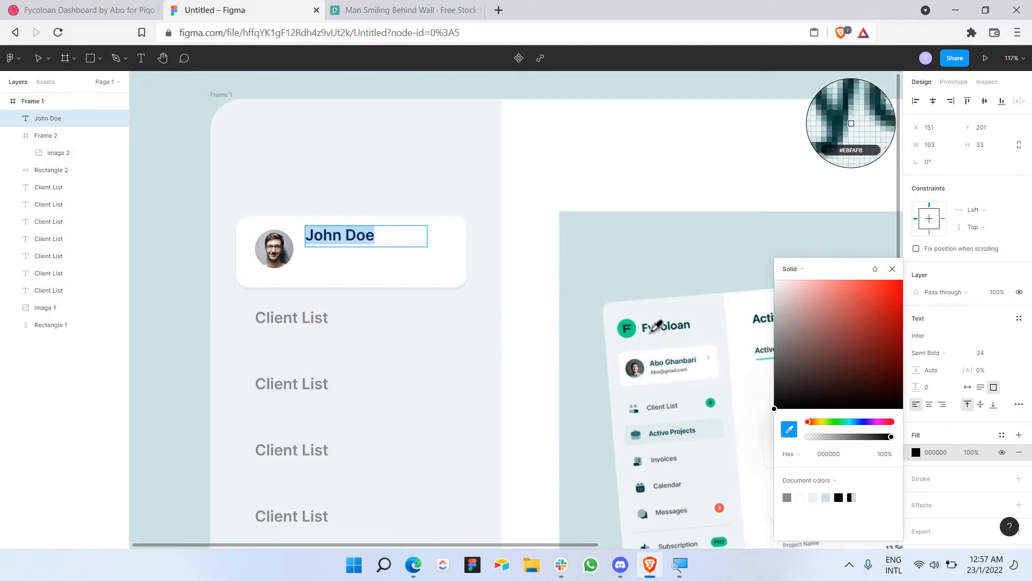
{"action": "left_click", "coordinate": [656, 325]}
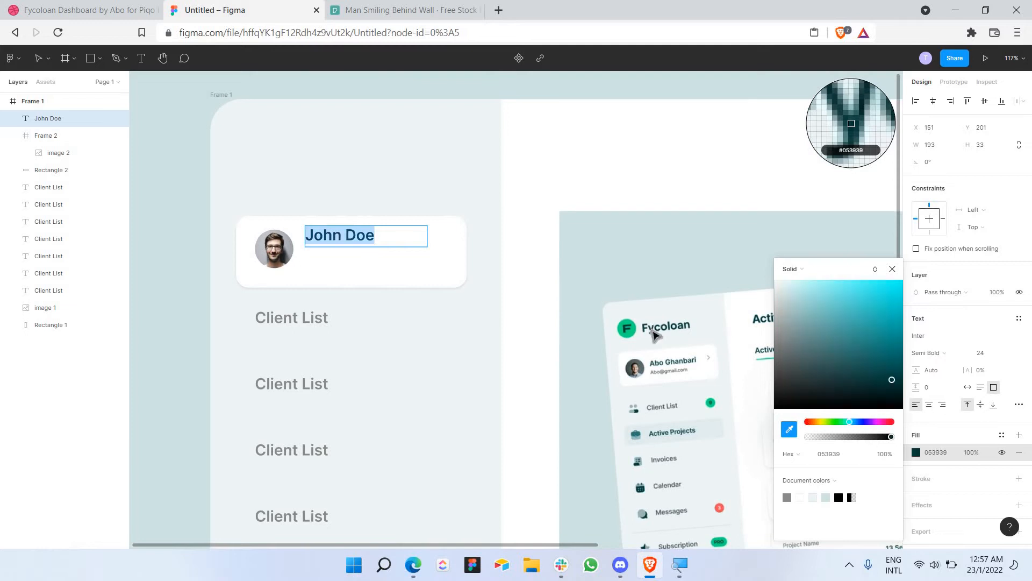
{"action": "key", "text": "Escape"}
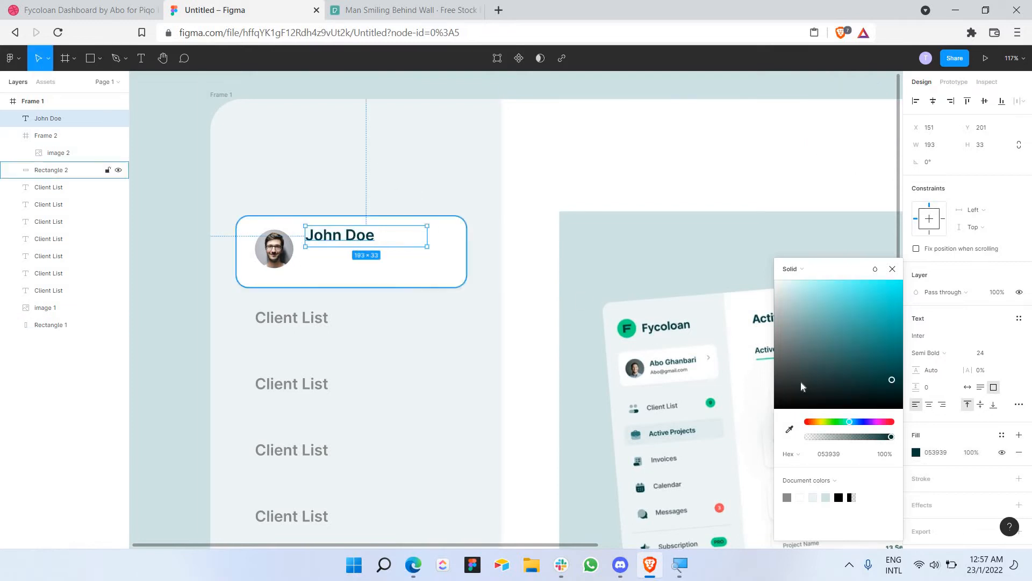
{"action": "left_click", "coordinate": [789, 430]}
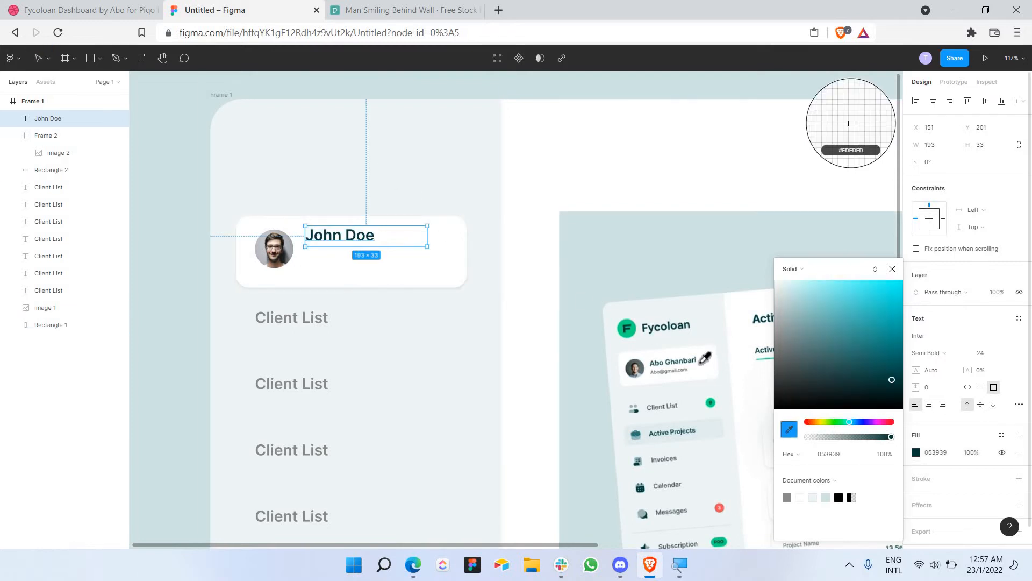
{"action": "scroll", "coordinate": [661, 359], "scroll_direction": "up", "scroll_amount": 10}
{"action": "scroll", "coordinate": [617, 367], "scroll_direction": "down", "scroll_amount": 5}
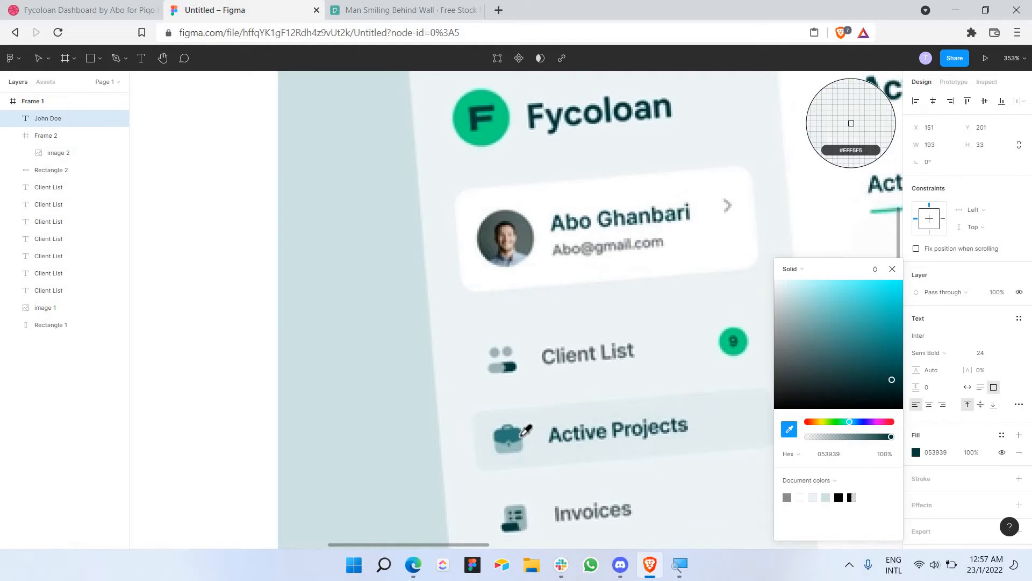
{"action": "left_click", "coordinate": [516, 431]}
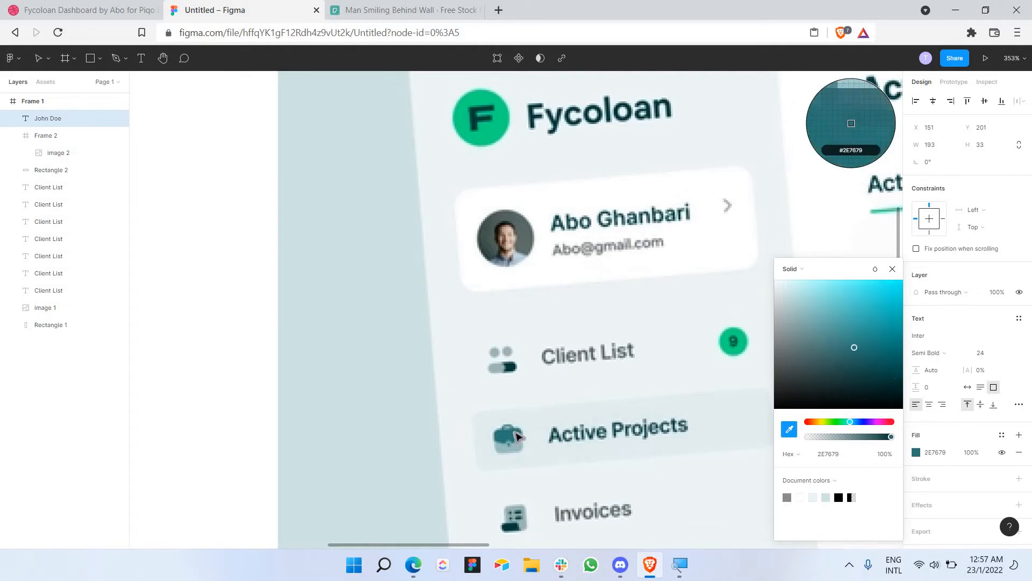
{"action": "scroll", "coordinate": [512, 410], "scroll_direction": "down", "scroll_amount": 5}
{"action": "left_click", "coordinate": [211, 161]}
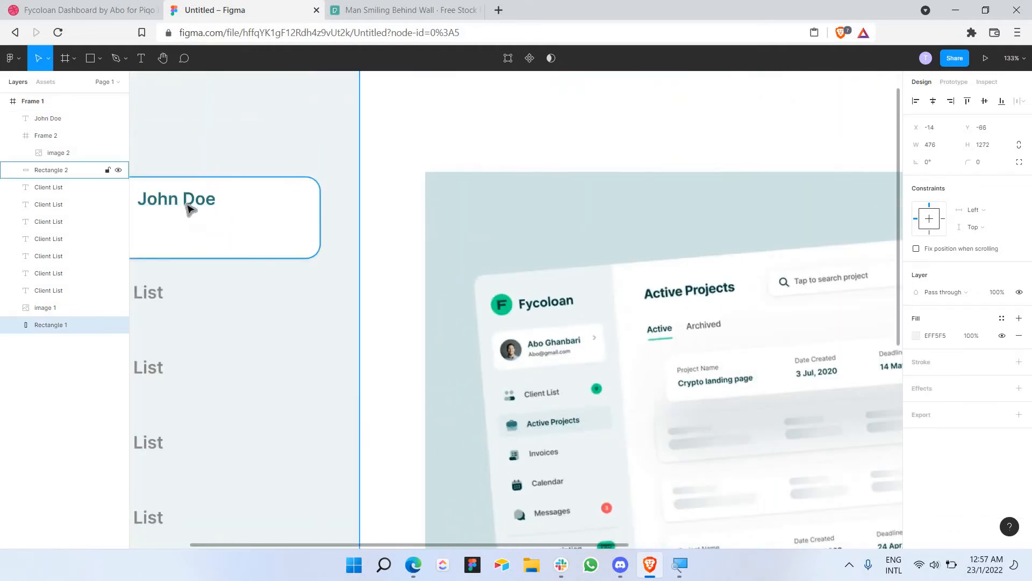
Step: Set the name text to Inter Bold weight
{"action": "double_click", "coordinate": [190, 202]}
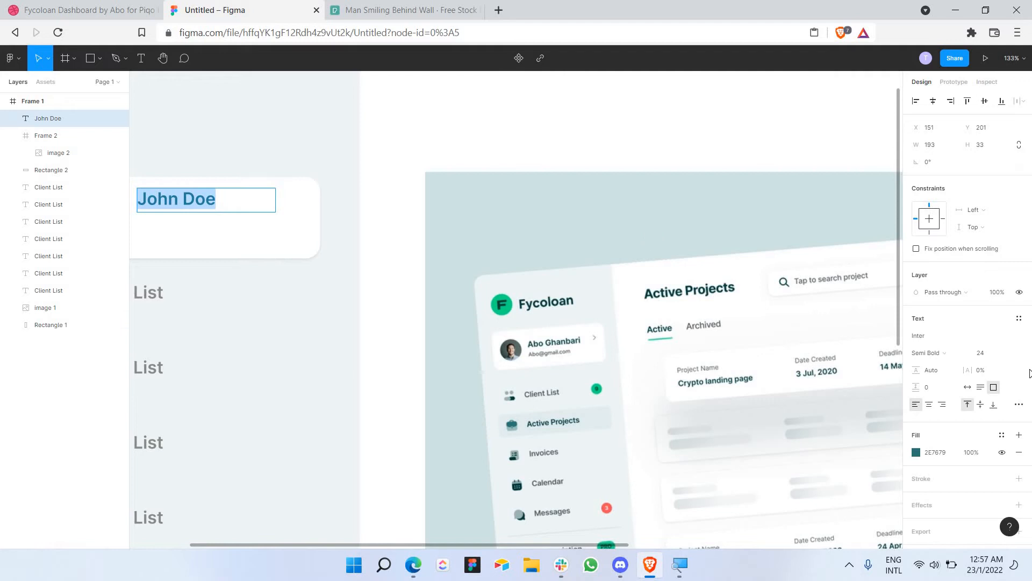
{"action": "left_click", "coordinate": [941, 354]}
{"action": "left_click", "coordinate": [945, 363]}
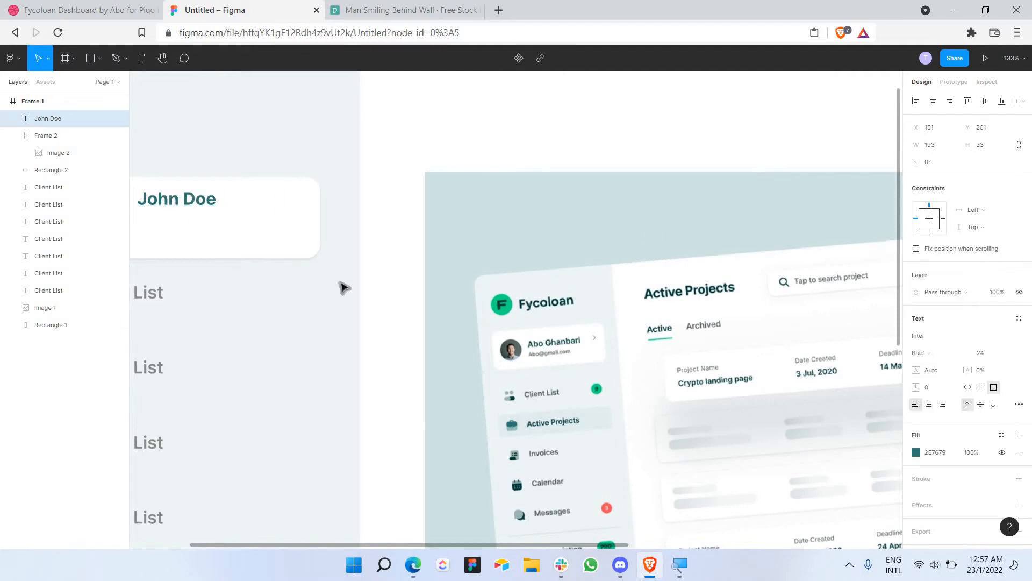
{"action": "left_click", "coordinate": [371, 280]}
{"action": "scroll", "coordinate": [300, 249], "scroll_direction": "down", "scroll_amount": 2}
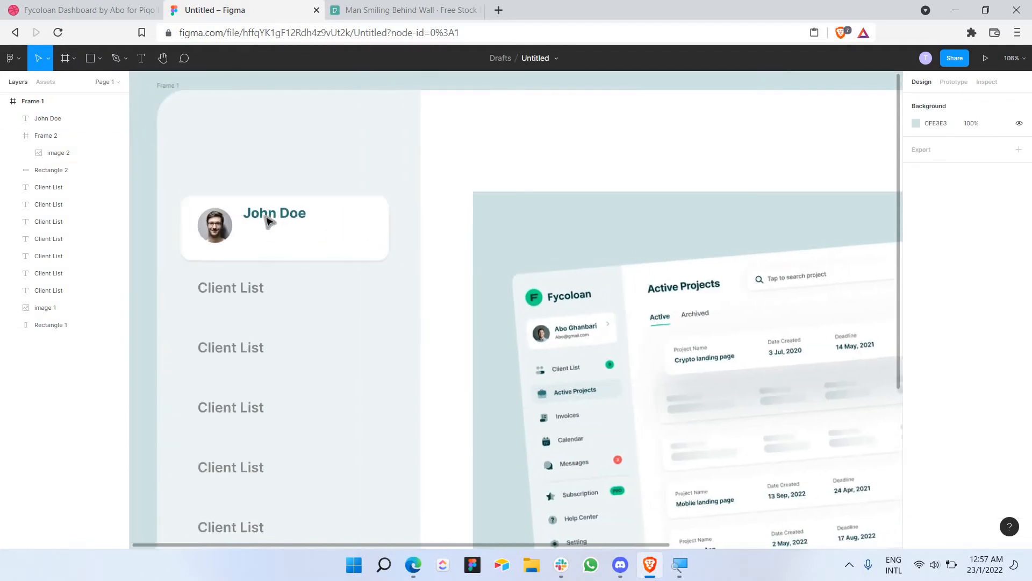
{"action": "left_click", "coordinate": [283, 220]}
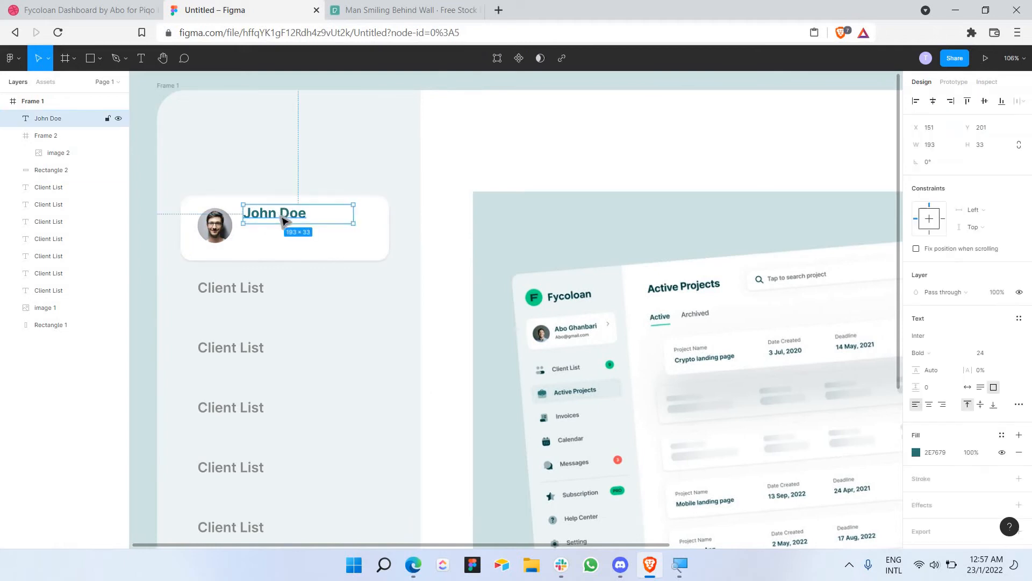
Step: Paste a copy of the name text below it and turn its fill grey
{"action": "left_click_drag", "start_coordinate": [286, 222], "coordinate": [295, 235]}
{"action": "key", "text": "ctrl+v"}
{"action": "double_click", "coordinate": [295, 234]}
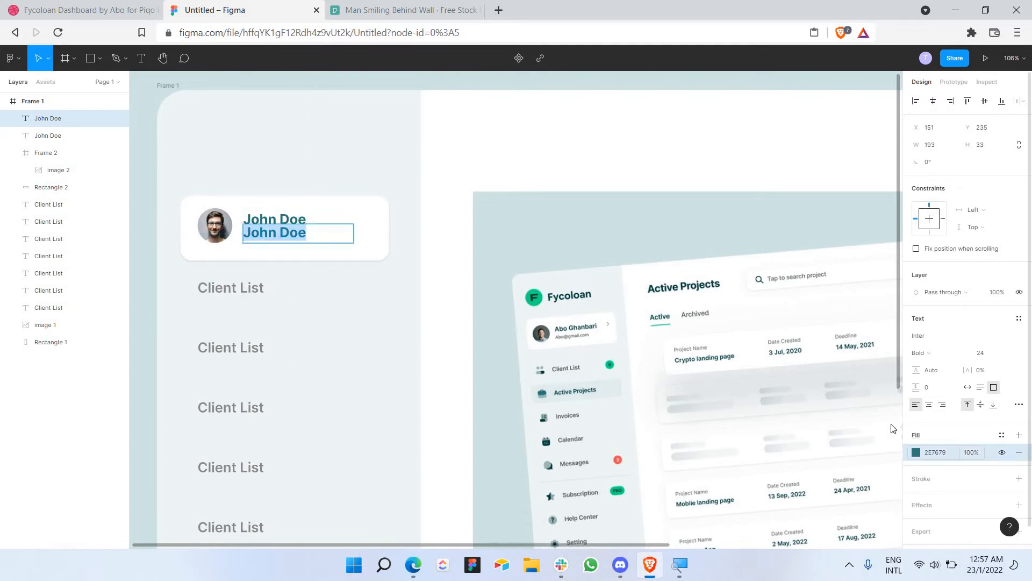
{"action": "left_click", "coordinate": [916, 453]}
{"action": "left_click_drag", "start_coordinate": [832, 357], "coordinate": [684, 333]}
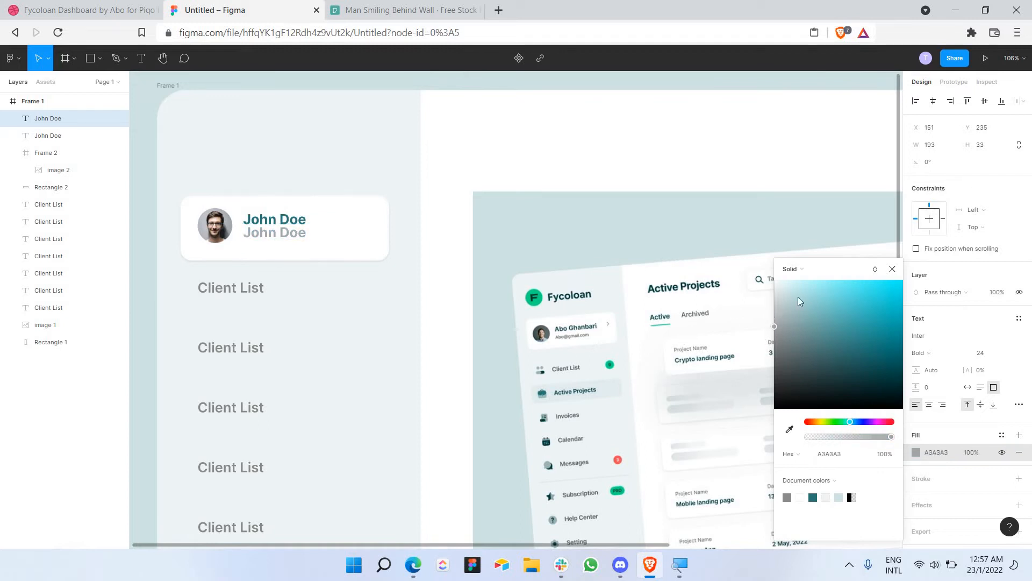
{"action": "left_click", "coordinate": [400, 273]}
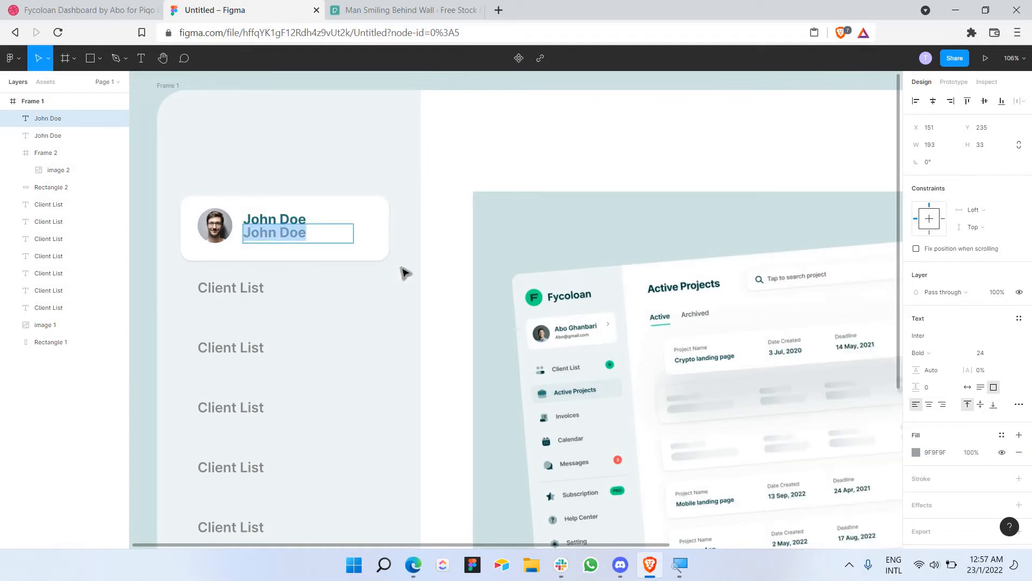
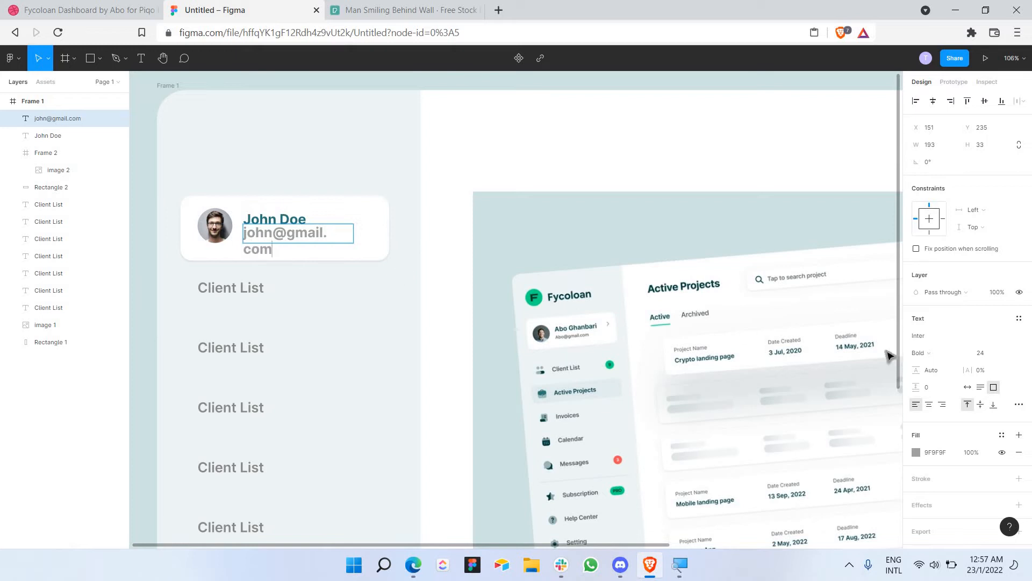
Step: Replace the copy's text with the e-mail address and set its size to 18
{"action": "key", "text": "ctrl+a"}
{"action": "left_click", "coordinate": [1010, 356]}
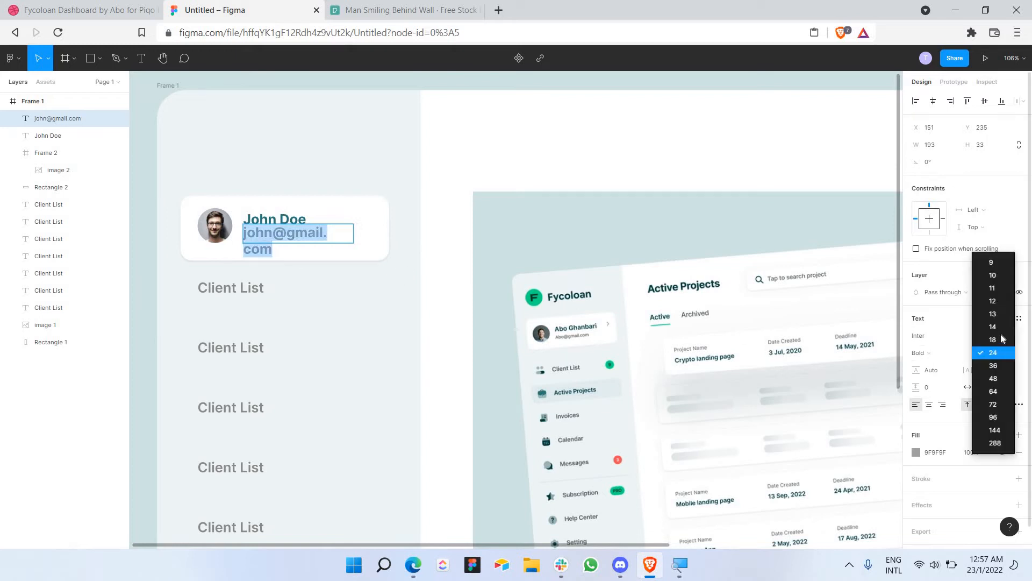
{"action": "left_click", "coordinate": [1001, 276]}
{"action": "left_click", "coordinate": [954, 352]}
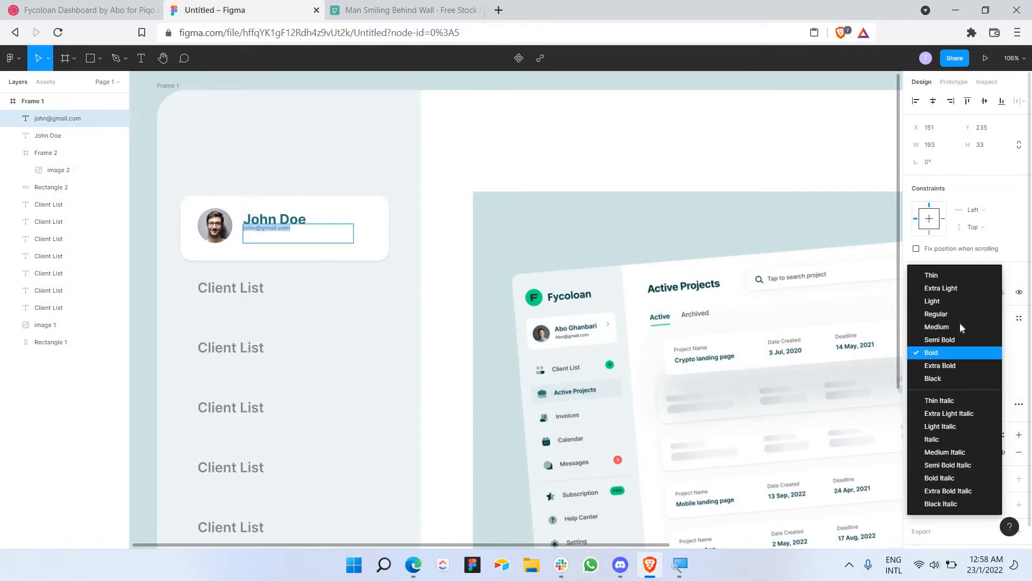
{"action": "left_click", "coordinate": [959, 316]}
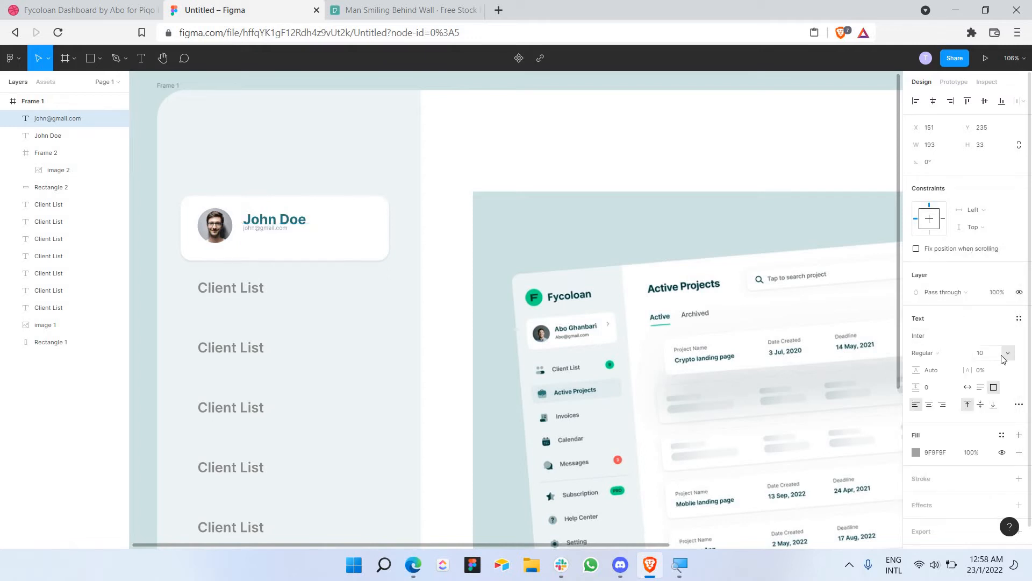
{"action": "left_click", "coordinate": [1009, 355]}
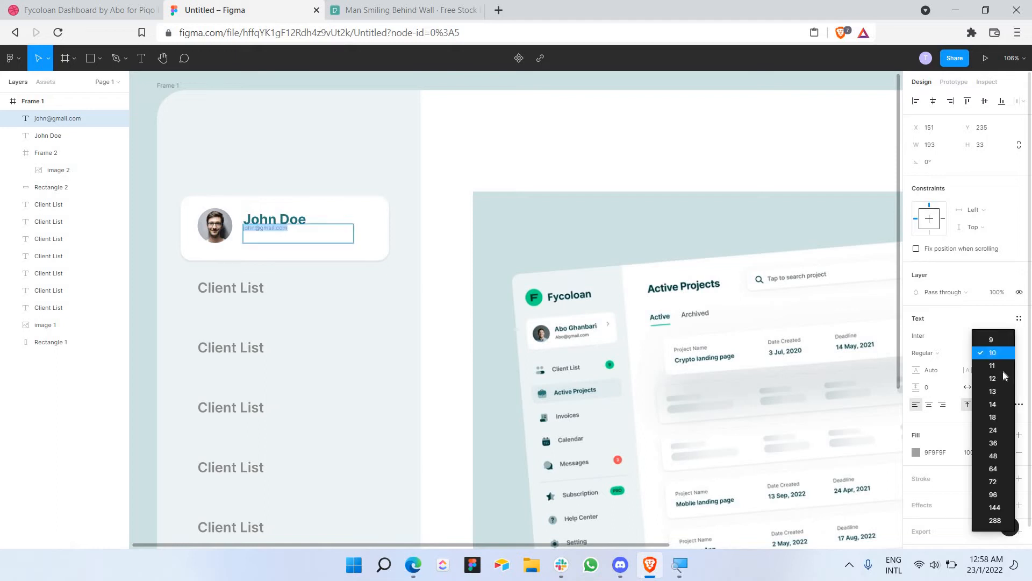
{"action": "left_click", "coordinate": [996, 414]}
Step: Nudge the e-mail line lower and set its weight to Medium
{"action": "left_click_drag", "start_coordinate": [309, 232], "coordinate": [311, 237]}
{"action": "double_click", "coordinate": [312, 238]}
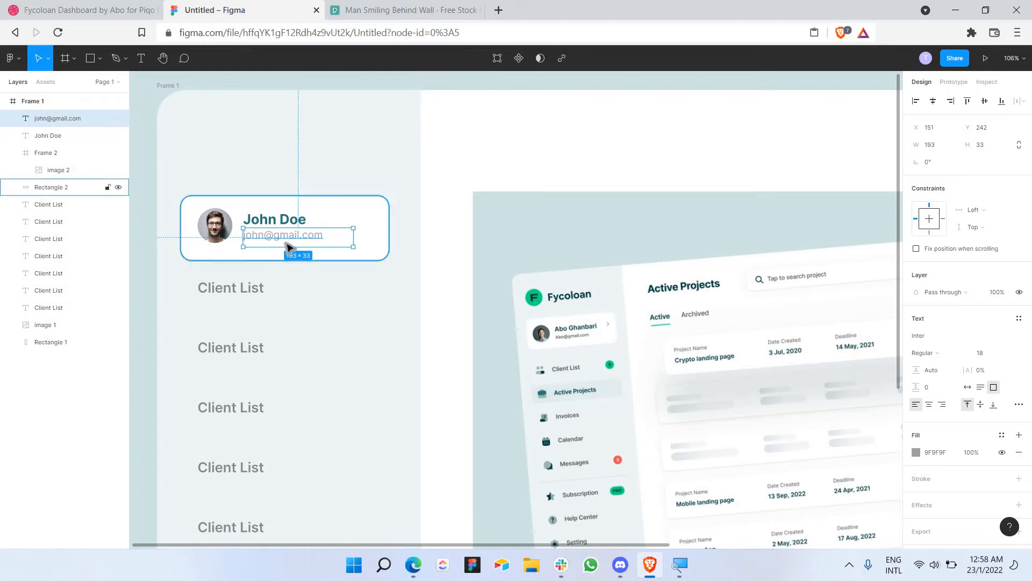
{"action": "left_click", "coordinate": [938, 358]}
{"action": "left_click", "coordinate": [942, 359]}
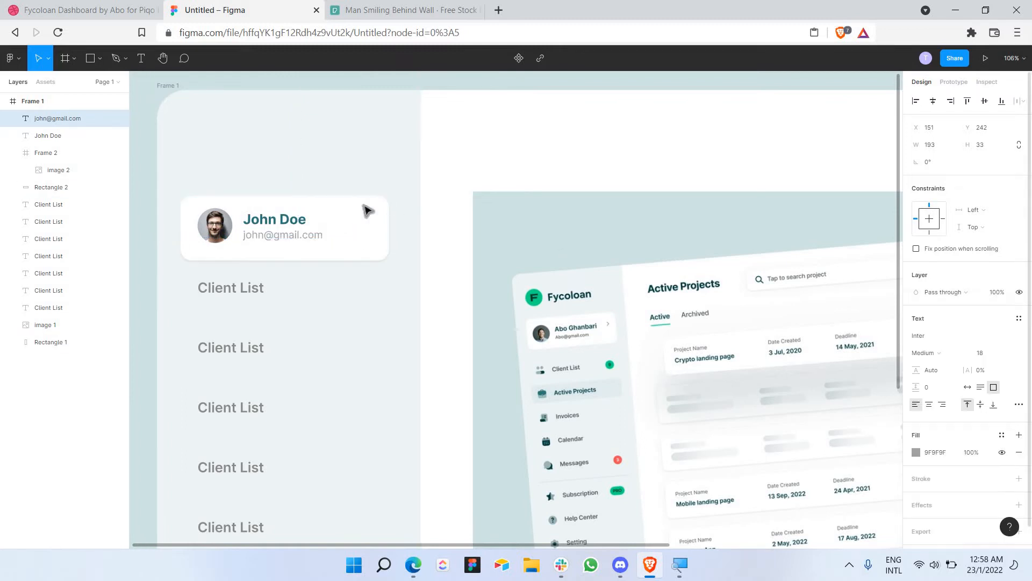
{"action": "left_click", "coordinate": [330, 165]}
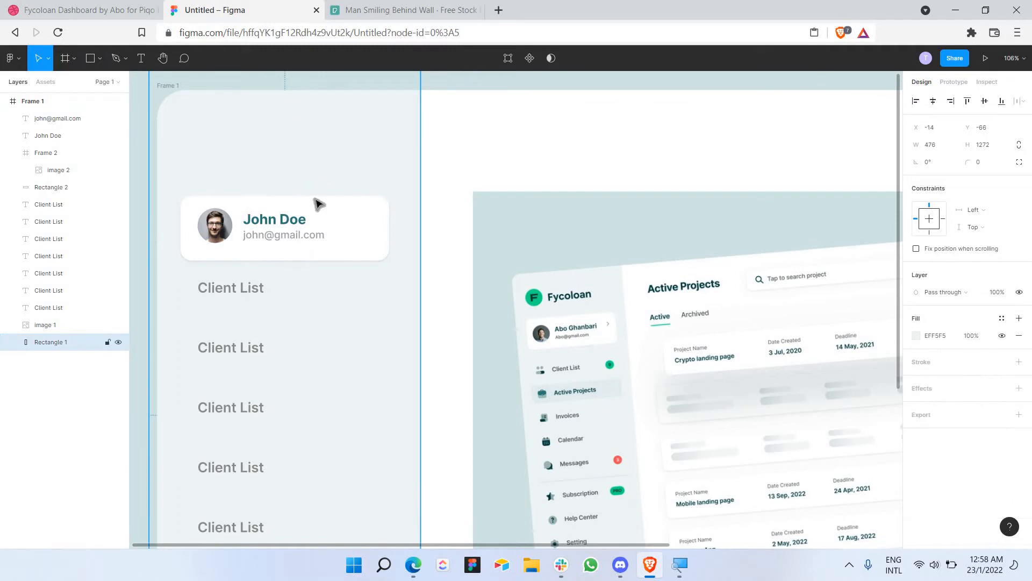
Step: Add a small text box at the profile card's right end containing '- >'
{"action": "key", "text": "t"}
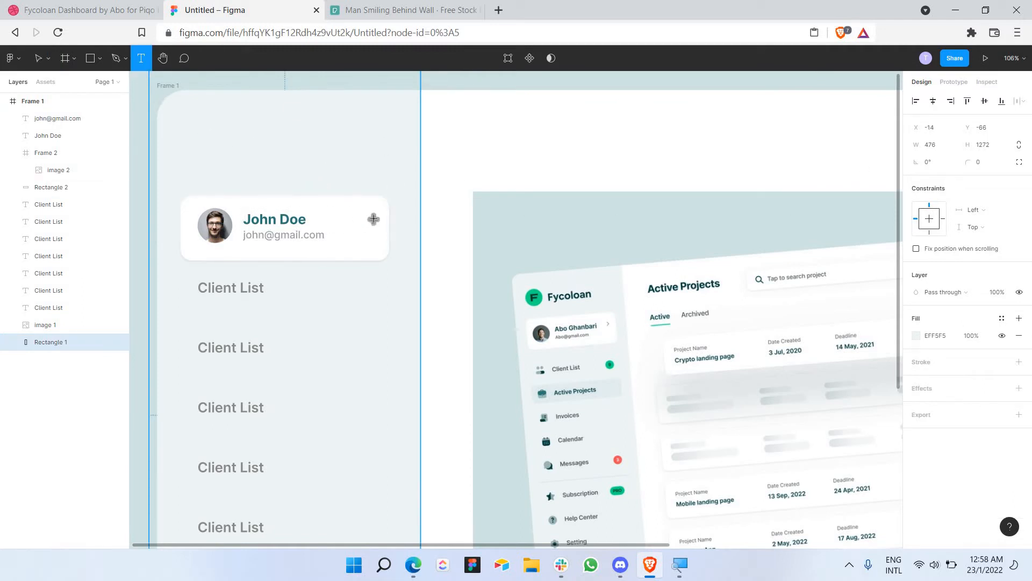
{"action": "left_click_drag", "start_coordinate": [375, 217], "coordinate": [353, 240]}
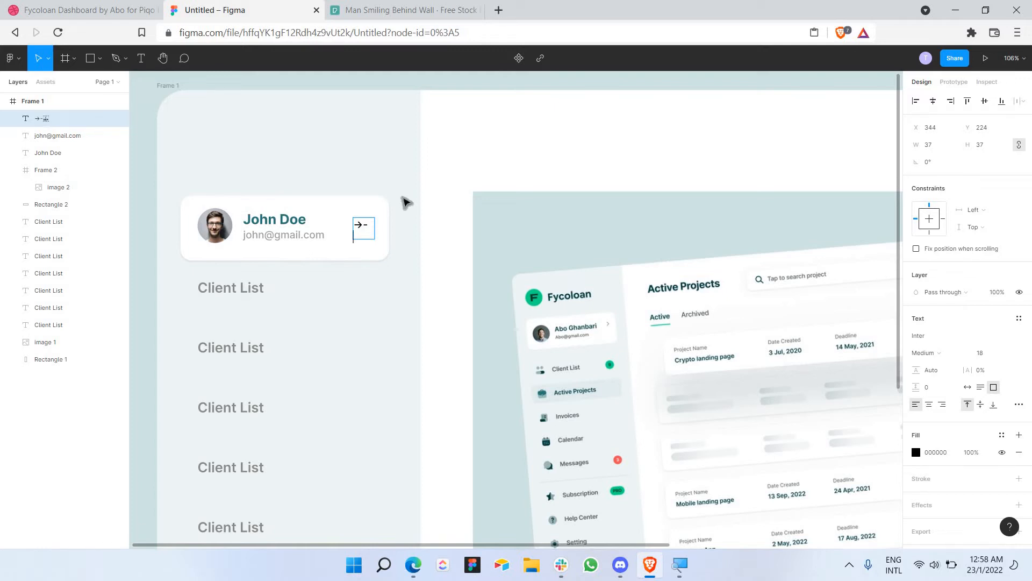
{"action": "type", "text": ">"}
{"action": "double_click", "coordinate": [361, 228]}
{"action": "key", "text": "Delete"}
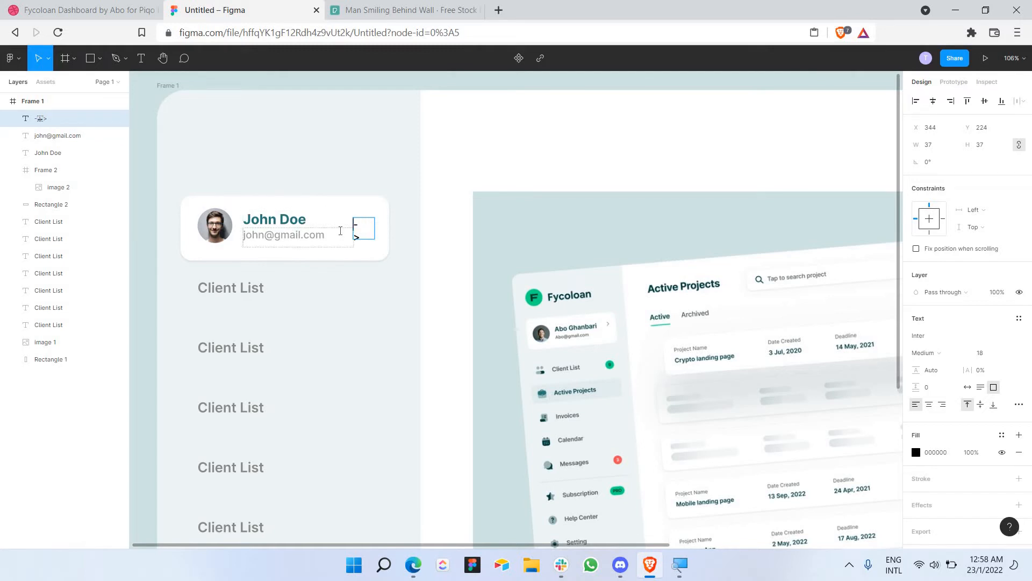
{"action": "scroll", "coordinate": [351, 237], "scroll_direction": "up", "scroll_amount": 5}
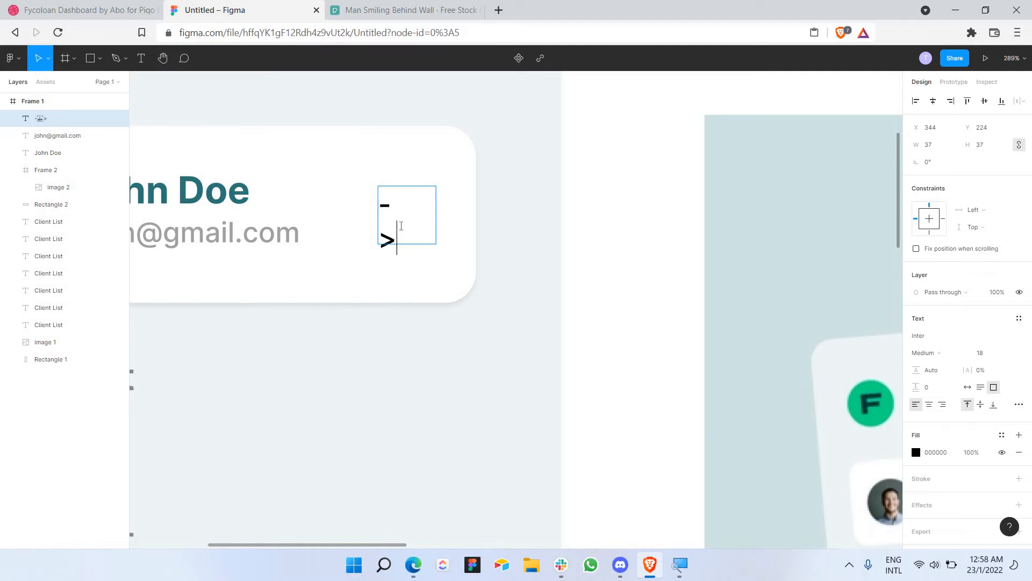
{"action": "type", "text": "- >"}
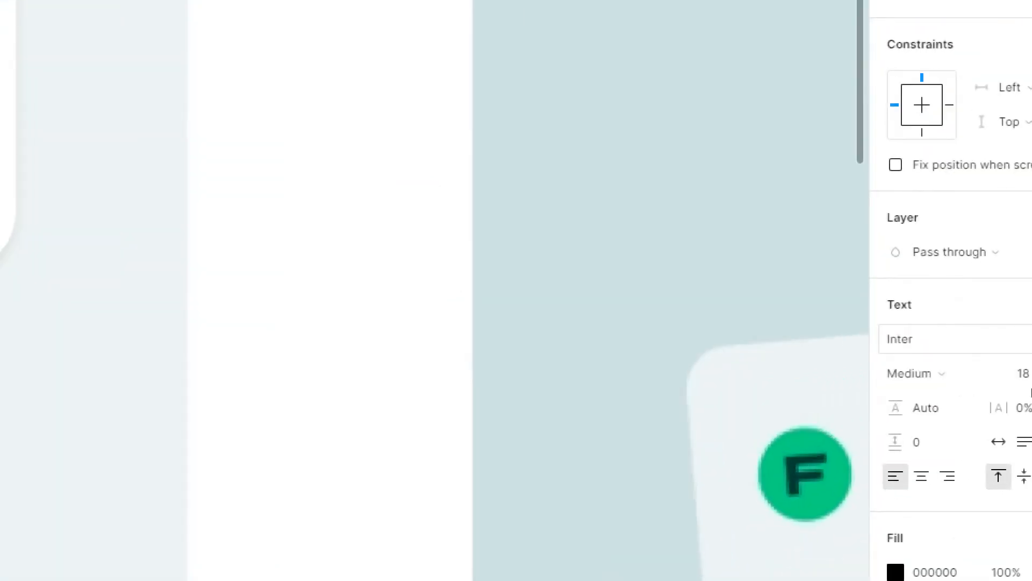
{"action": "key", "text": "super"}
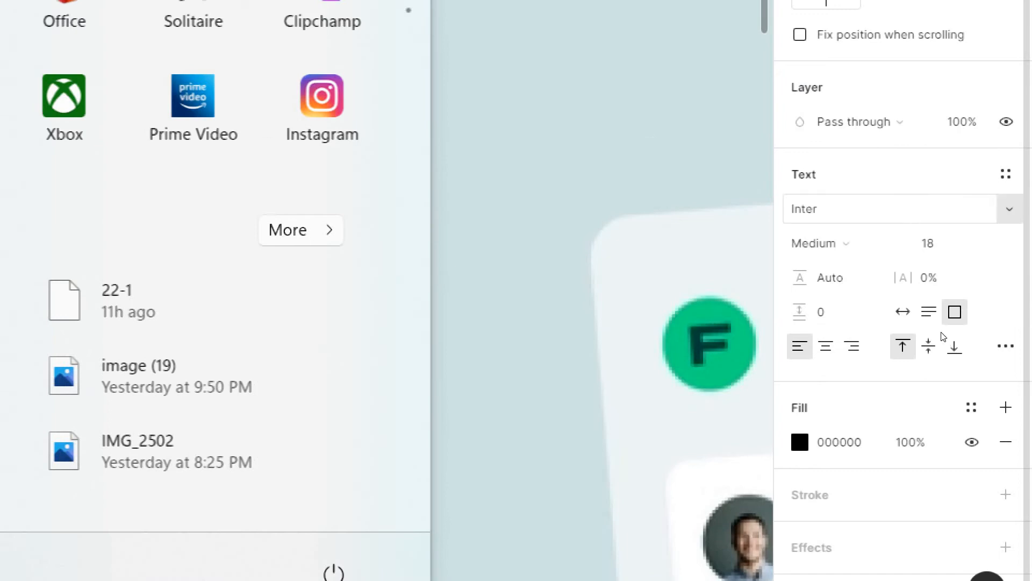
{"action": "key", "text": "super"}
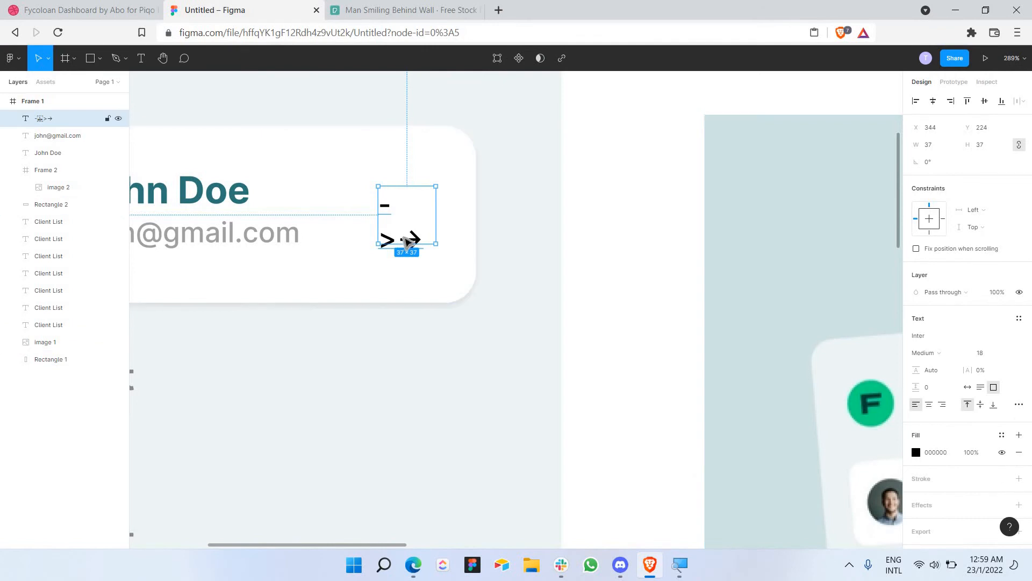
Step: Trim the text to a single arrow and align its box with John Doe
{"action": "double_click", "coordinate": [401, 242]}
{"action": "left_click", "coordinate": [390, 221]}
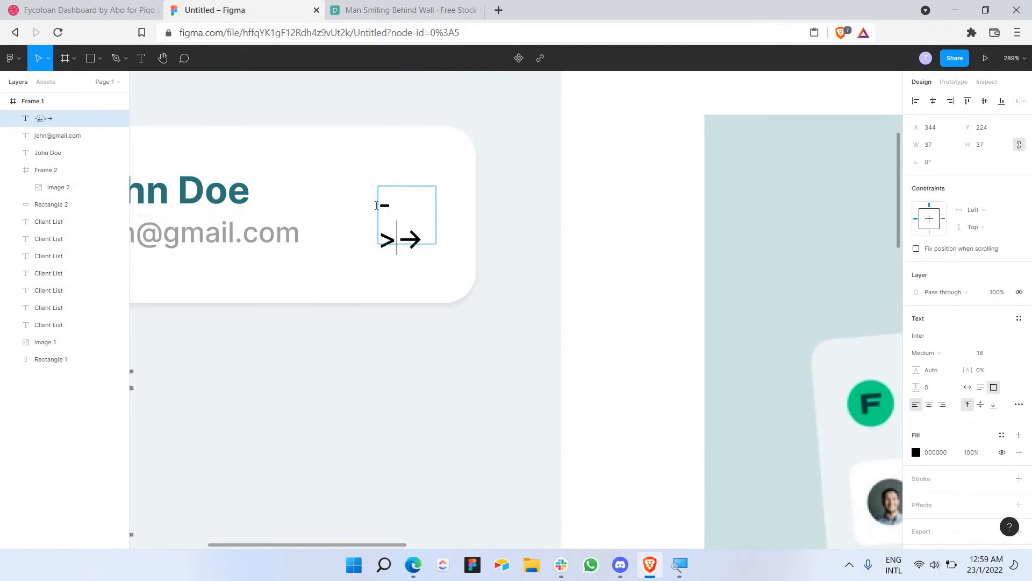
{"action": "left_click", "coordinate": [376, 205], "text": "shift"}
{"action": "key", "text": "BackSpace"}
{"action": "key", "text": "Escape"}
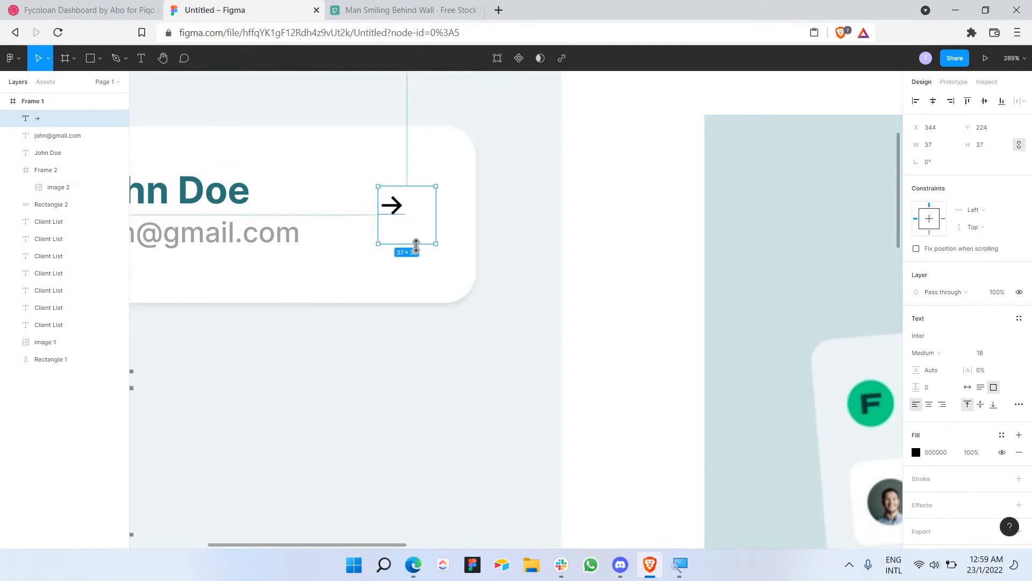
{"action": "left_click_drag", "start_coordinate": [416, 244], "coordinate": [430, 221]}
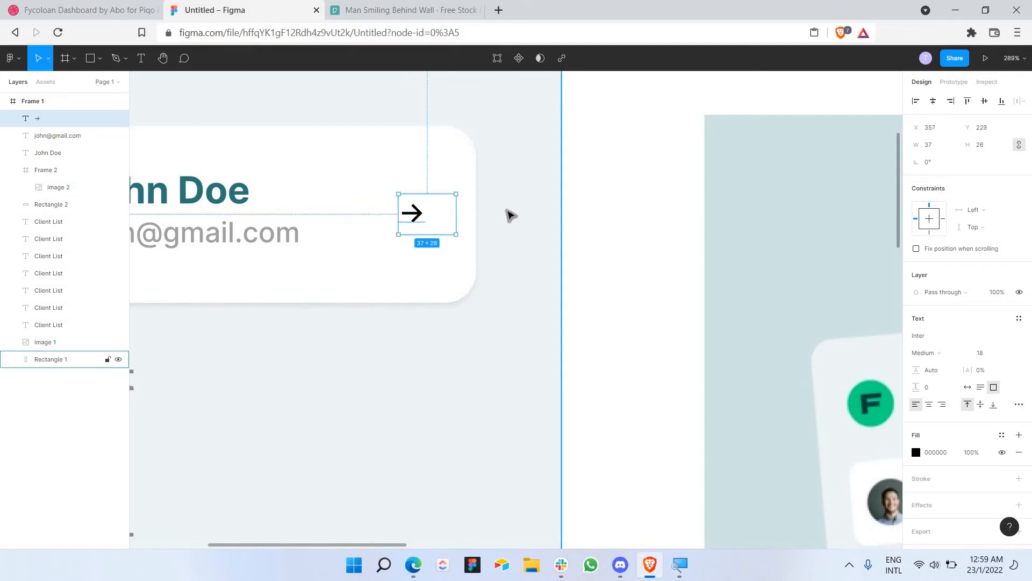
Step: Colour the arrow grey A3A3A3 and set its font size to 24
{"action": "left_click", "coordinate": [512, 215]}
{"action": "scroll", "coordinate": [513, 215], "scroll_direction": "down", "scroll_amount": 3}
{"action": "scroll", "coordinate": [517, 216], "scroll_direction": "down", "scroll_amount": 5}
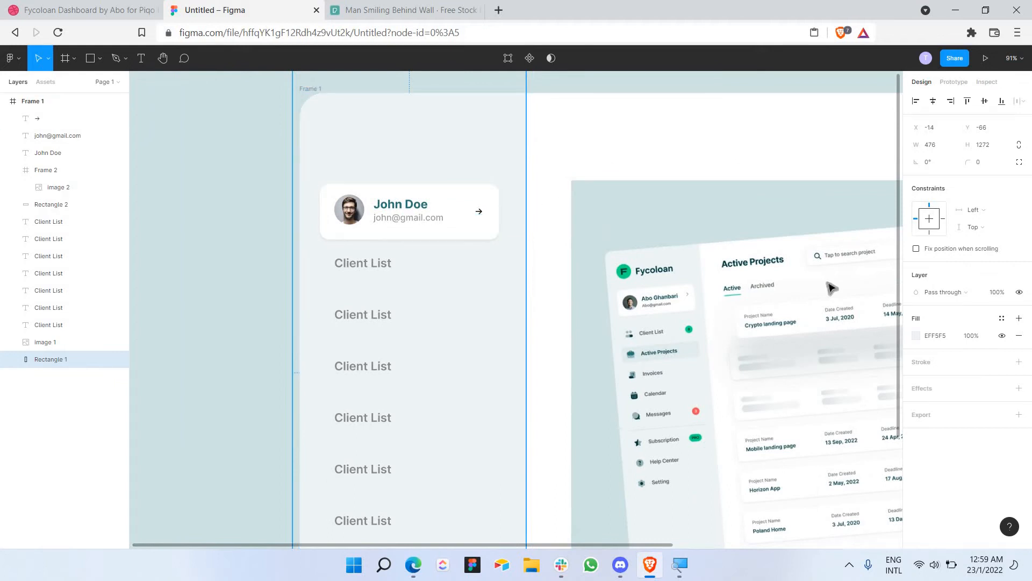
{"action": "left_click", "coordinate": [478, 211]}
{"action": "left_click", "coordinate": [916, 452]}
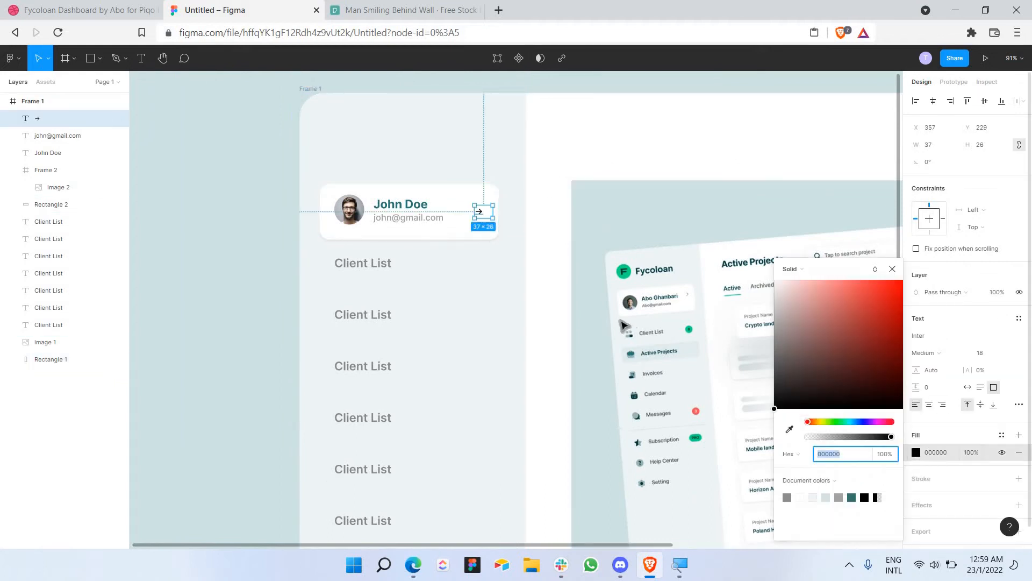
{"action": "left_click", "coordinate": [606, 330]}
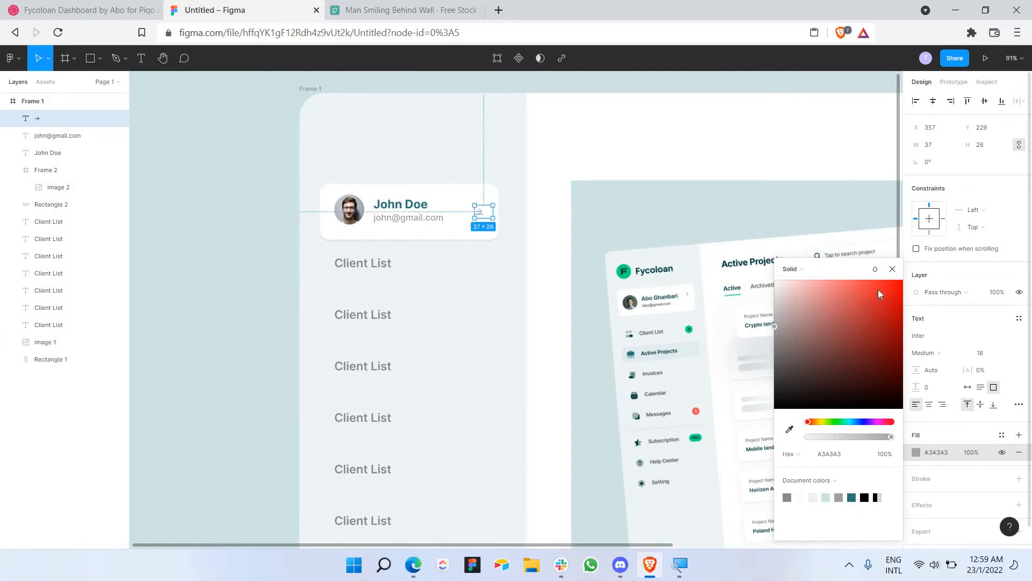
{"action": "left_click", "coordinate": [1006, 353]}
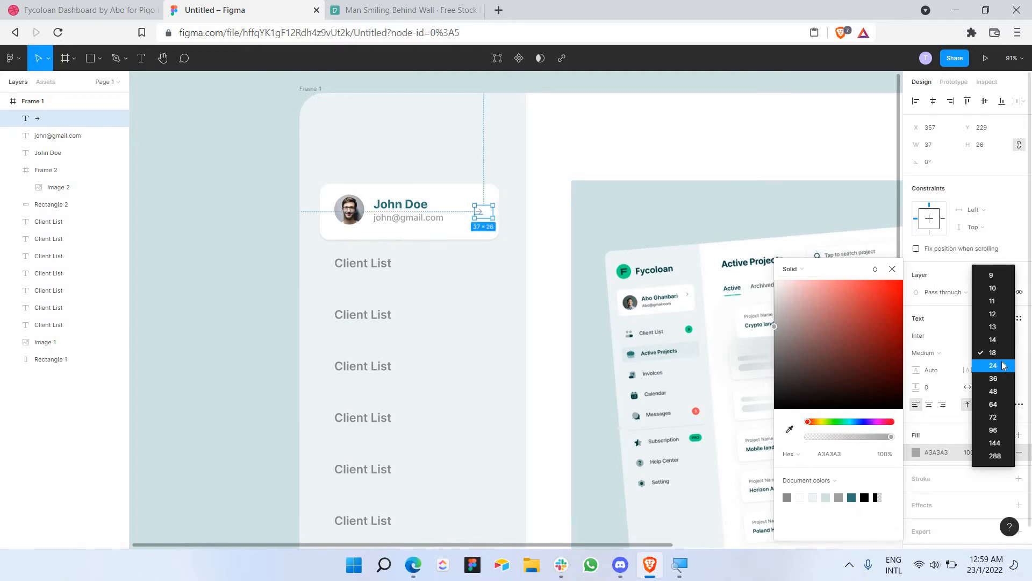
{"action": "left_click", "coordinate": [1005, 367]}
{"action": "left_click", "coordinate": [576, 139]}
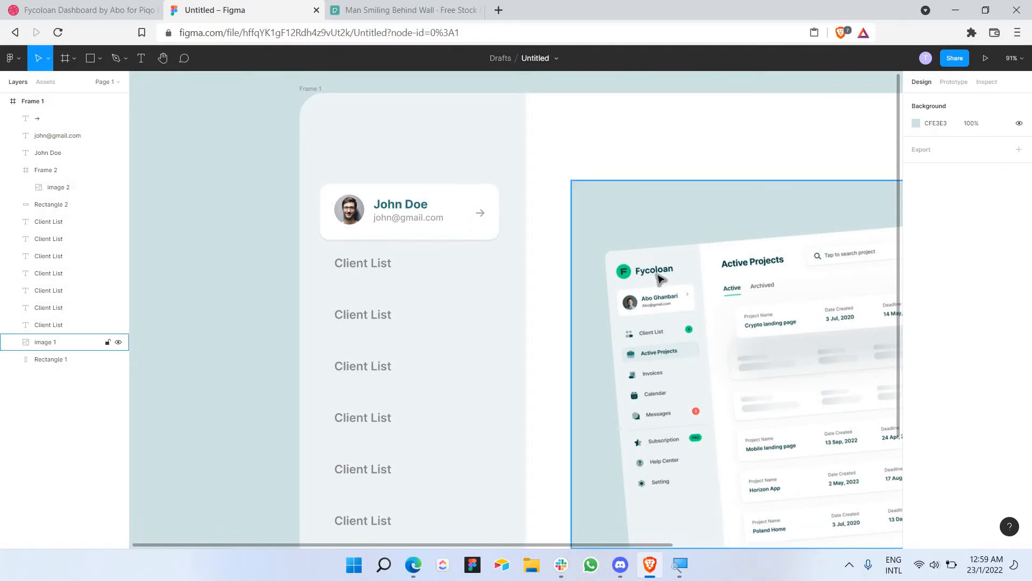
Step: Duplicate the John Doe label, move it to the sidebar top, and retype it 'Fycoloan'
{"action": "left_click", "coordinate": [397, 207]}
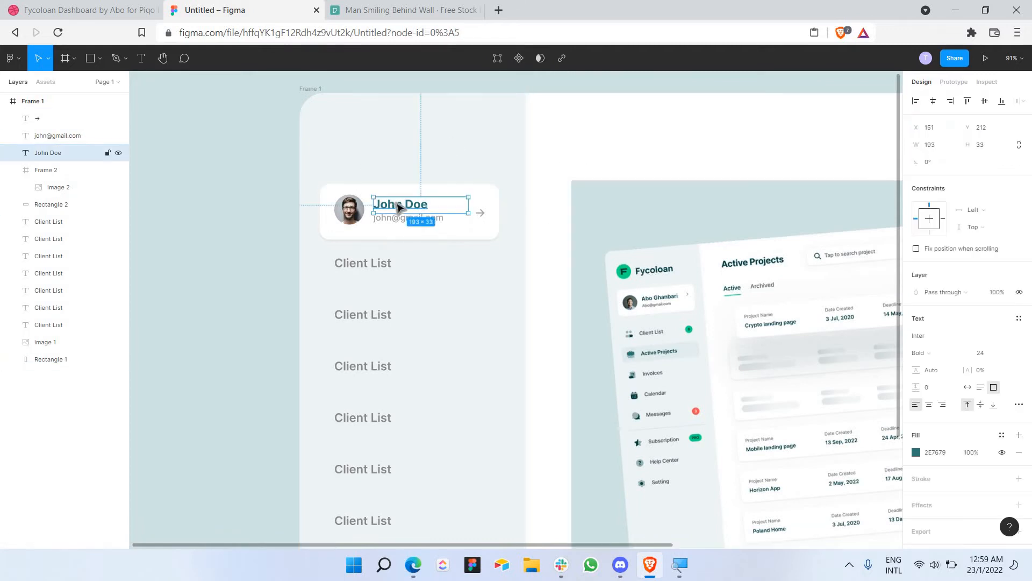
{"action": "key", "text": "ctrl+v"}
{"action": "left_click_drag", "start_coordinate": [399, 203], "coordinate": [400, 141]}
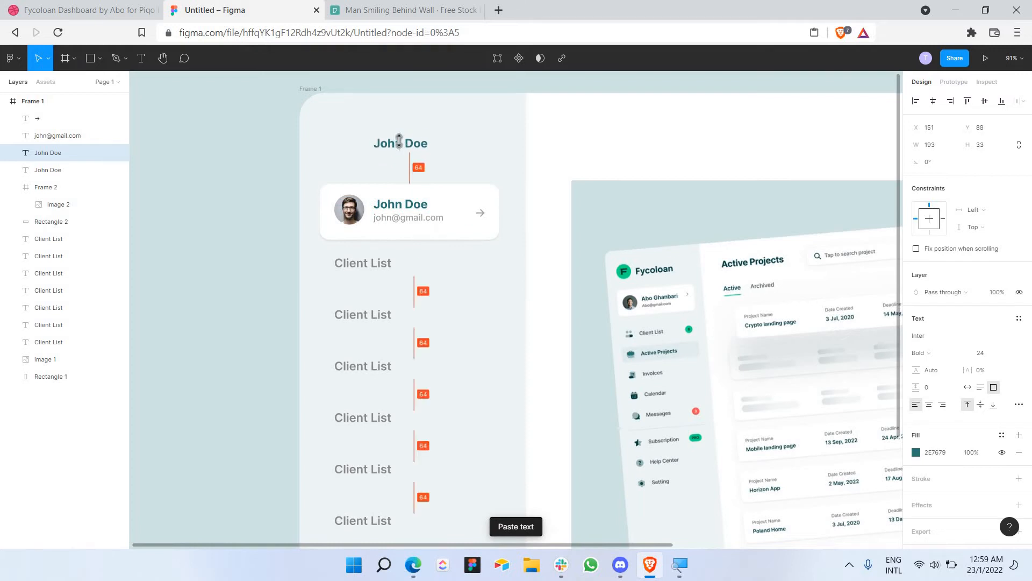
{"action": "double_click", "coordinate": [400, 141]}
{"action": "type", "text": "Fyc"}
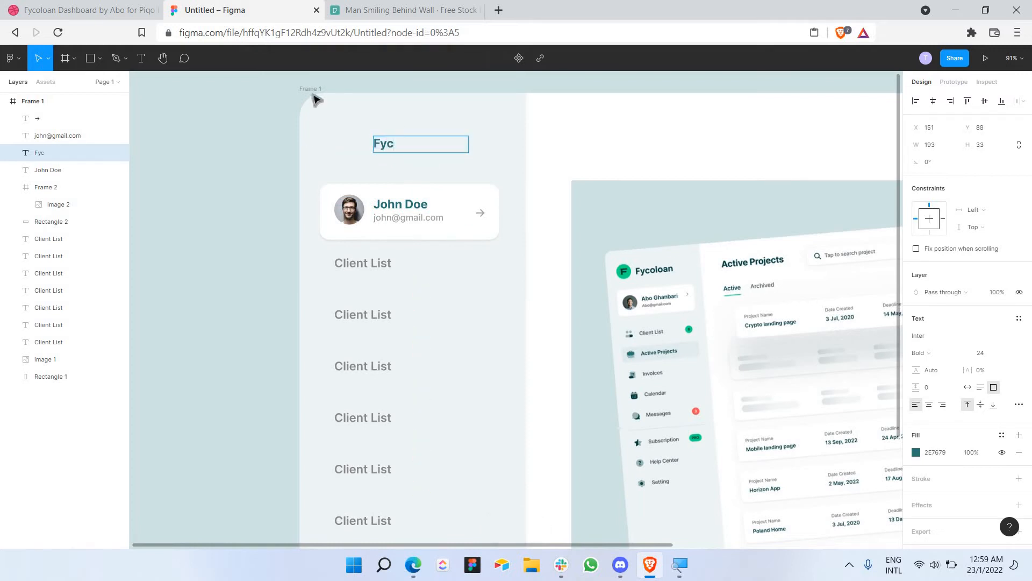
{"action": "type", "text": "oloan"}
{"action": "key", "text": "Escape"}
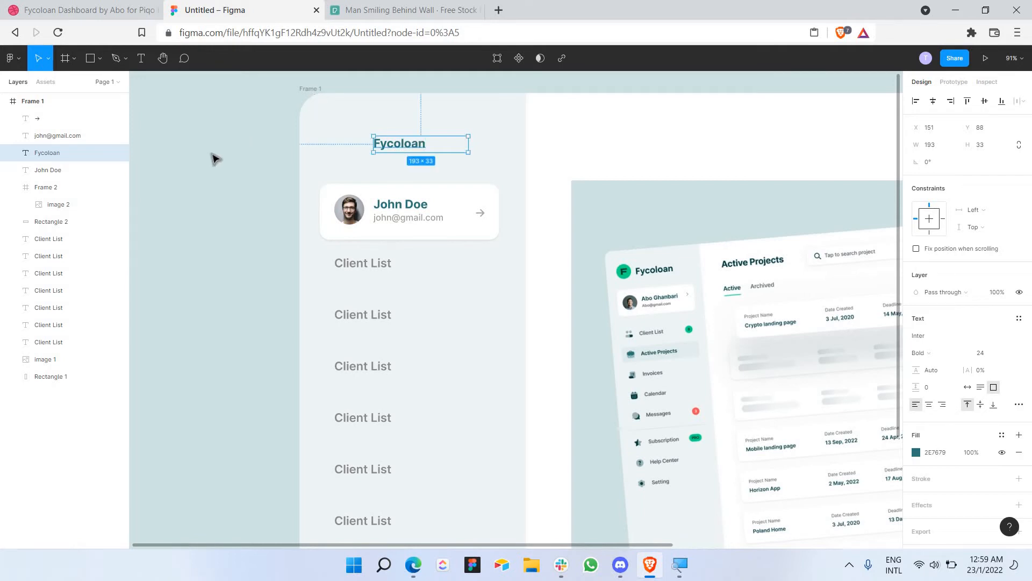
{"action": "left_click", "coordinate": [212, 154]}
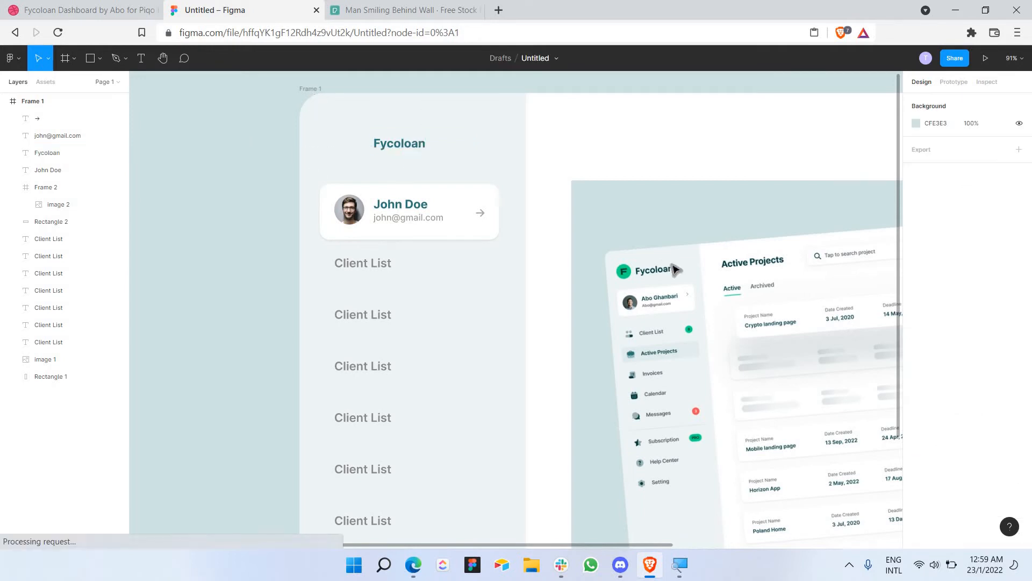
{"action": "left_click", "coordinate": [100, 58]}
Step: Draw a 59×59 circle left of the Fycoloan heading, filled with the reference logo's green
{"action": "left_click", "coordinate": [81, 123]}
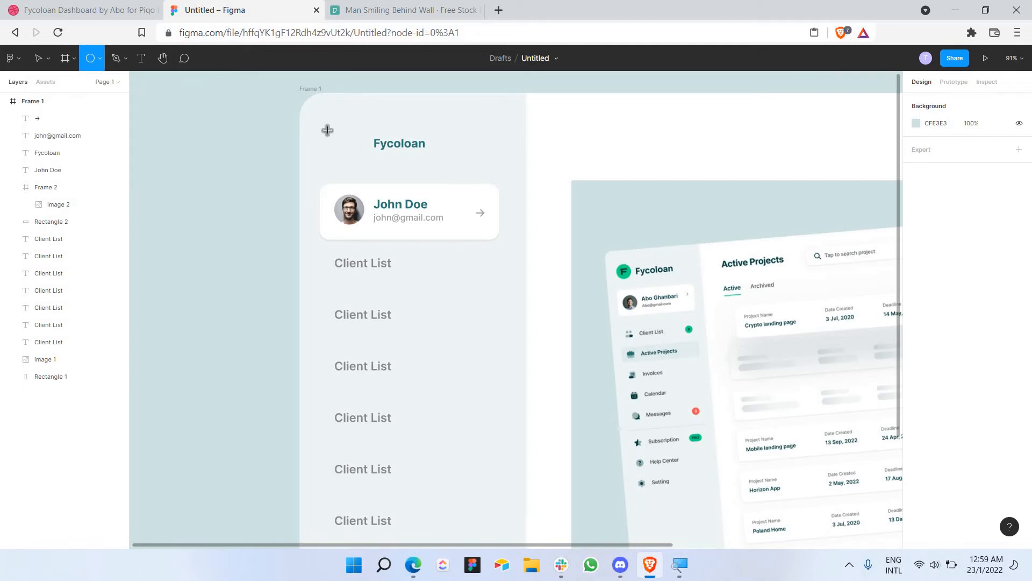
{"action": "left_click_drag", "start_coordinate": [326, 129], "coordinate": [366, 167]}
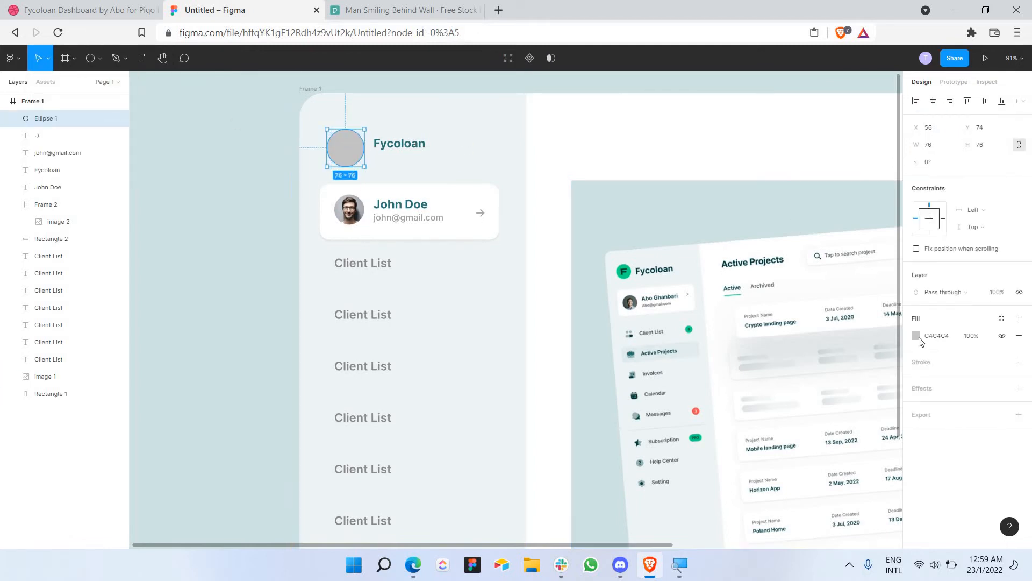
{"action": "left_click", "coordinate": [916, 336]}
{"action": "left_click", "coordinate": [789, 429]}
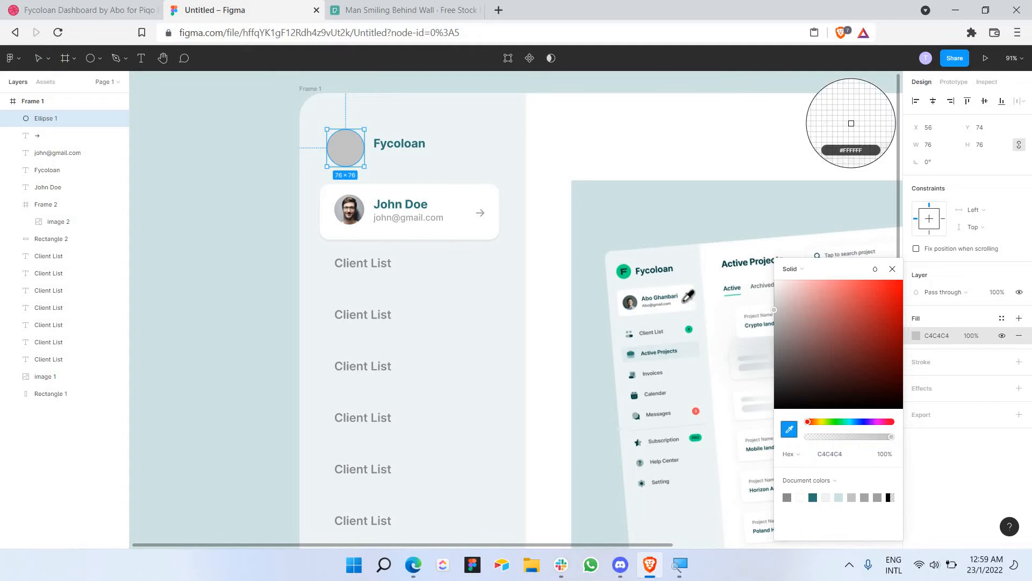
{"action": "left_click", "coordinate": [630, 271]}
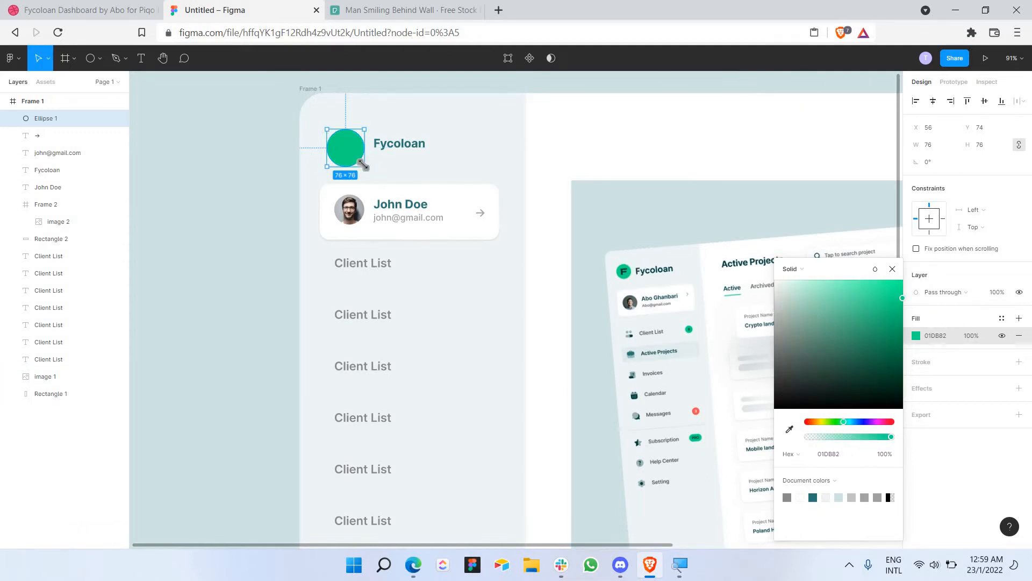
{"action": "left_click_drag", "start_coordinate": [364, 166], "coordinate": [356, 156]}
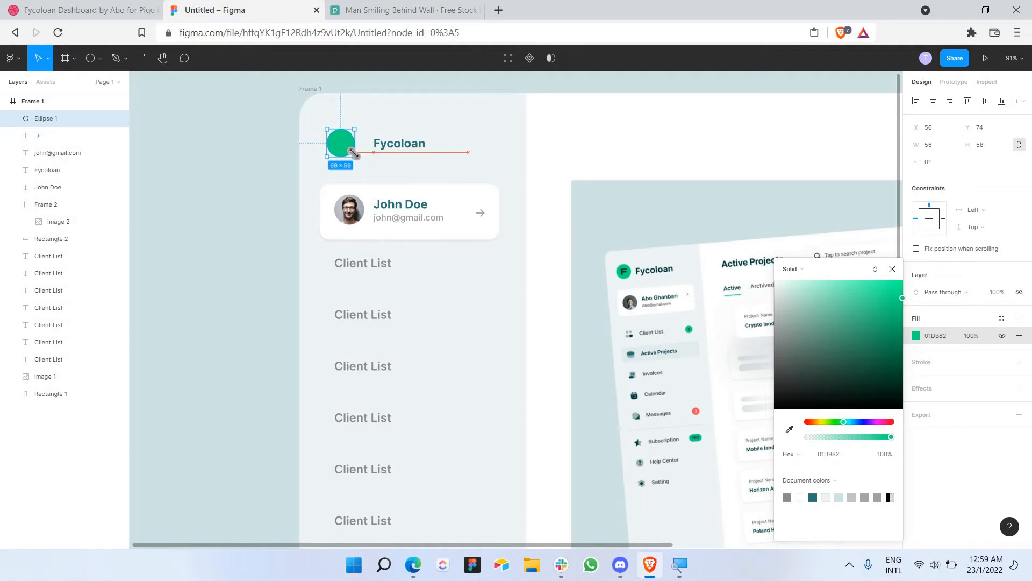
{"action": "left_click", "coordinate": [417, 132]}
Step: Add a size-36 letter 'F' centred inside the green circle
{"action": "left_click", "coordinate": [142, 59]}
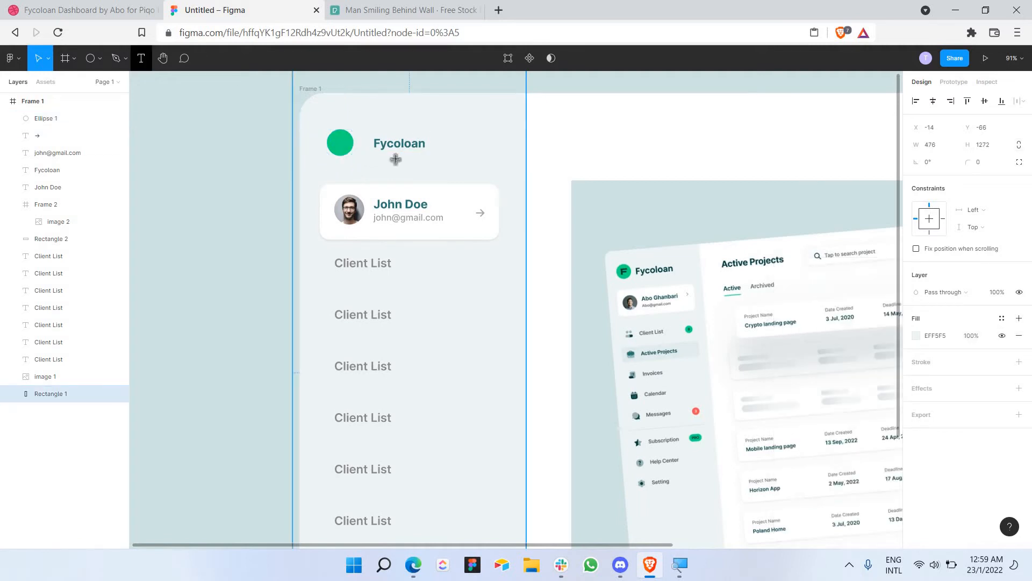
{"action": "scroll", "coordinate": [337, 136], "scroll_direction": "up", "scroll_amount": 5}
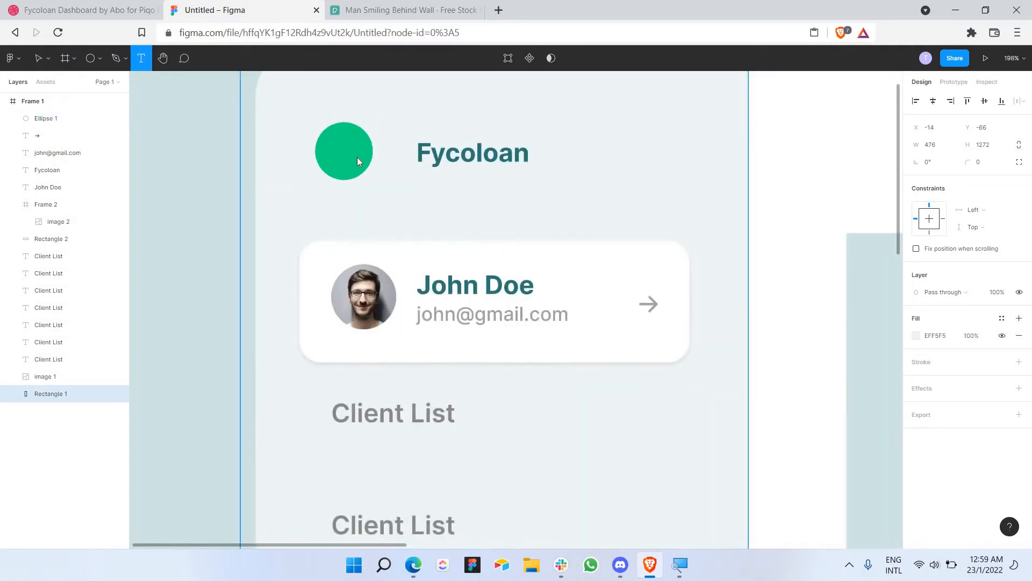
{"action": "left_click_drag", "start_coordinate": [330, 134], "coordinate": [362, 165]}
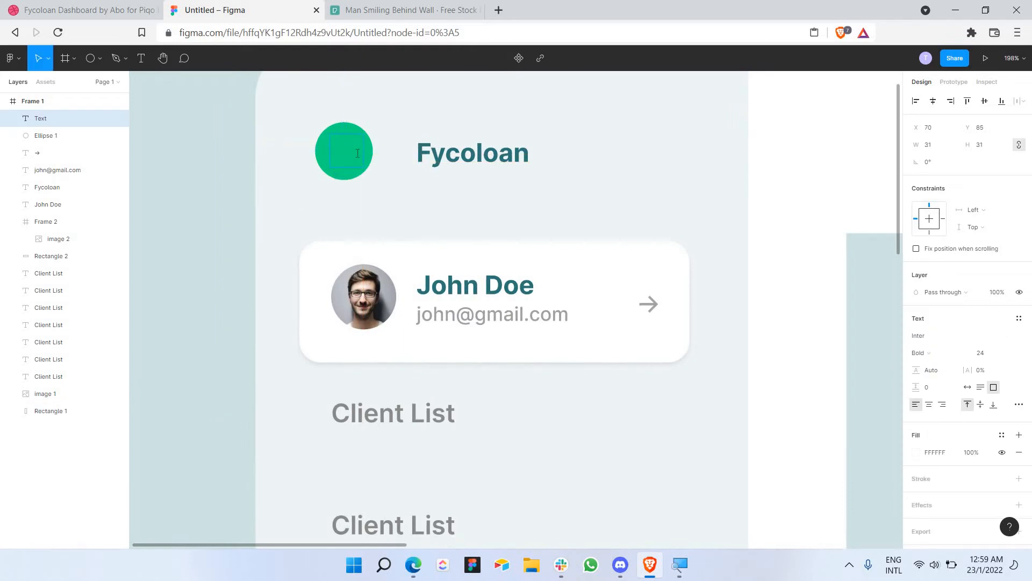
{"action": "type", "text": "F"}
{"action": "key", "text": "ctrl+a"}
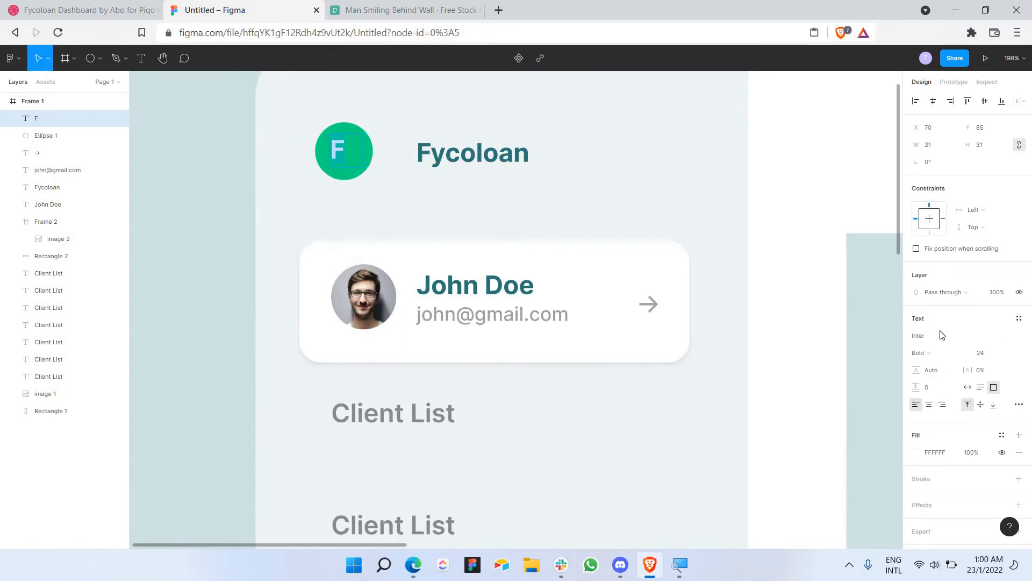
{"action": "left_click", "coordinate": [1008, 353]}
{"action": "left_click", "coordinate": [997, 366]}
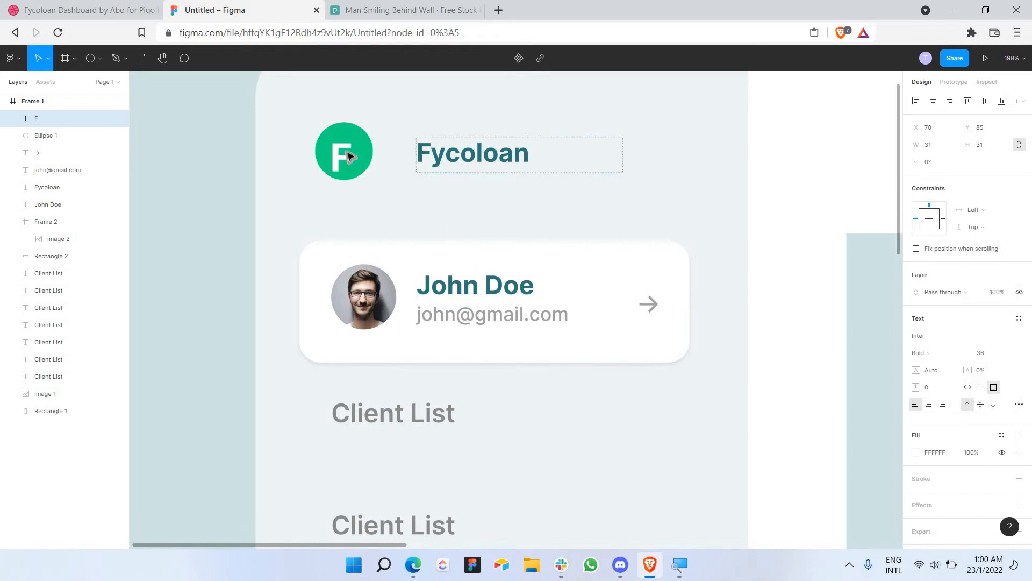
{"action": "key", "text": "Escape"}
{"action": "left_click_drag", "start_coordinate": [352, 156], "coordinate": [357, 150]}
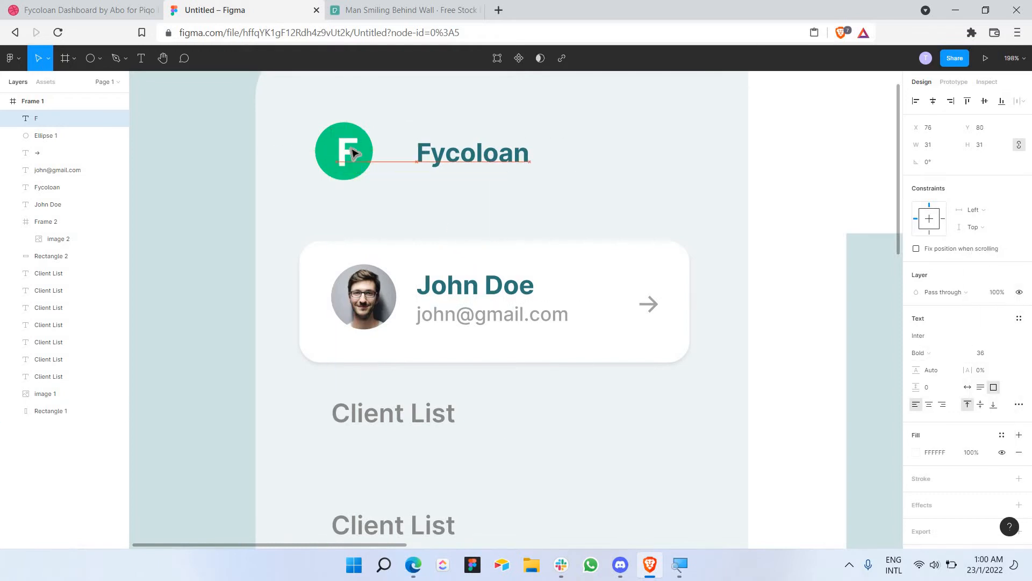
{"action": "left_click", "coordinate": [431, 118]}
{"action": "left_click", "coordinate": [345, 146]}
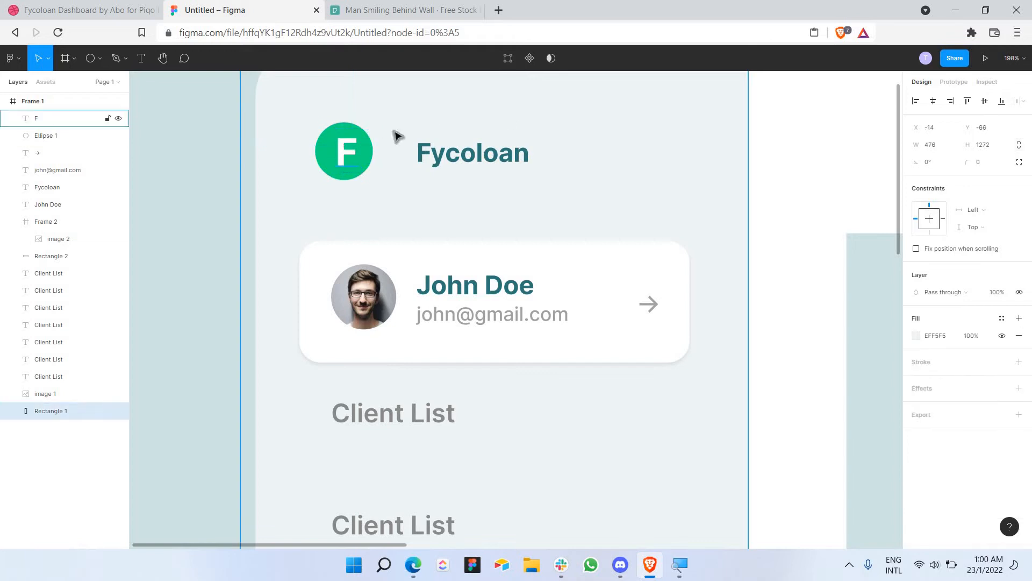
{"action": "key", "text": "Left"}
{"action": "key", "text": "Left"}
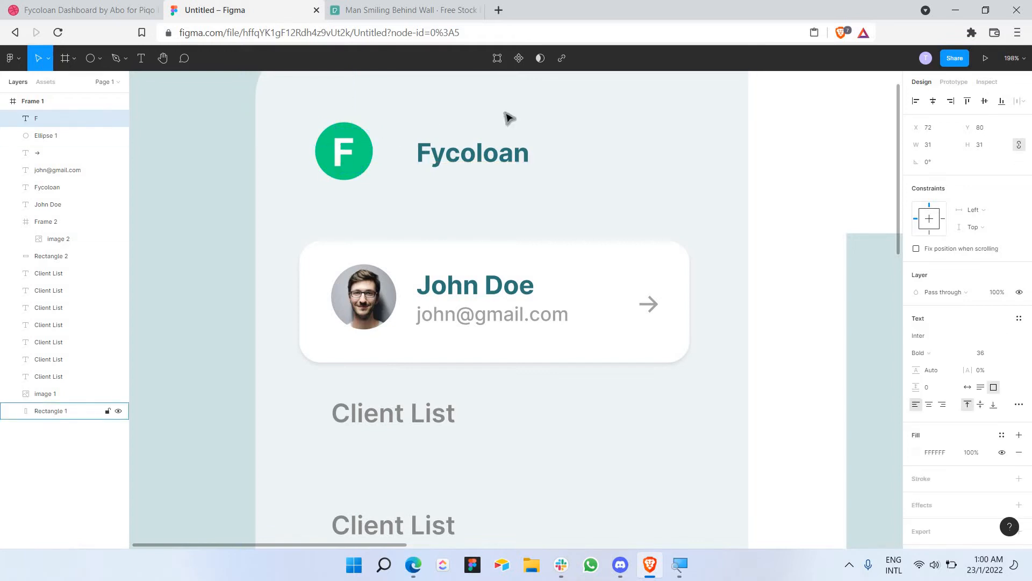
{"action": "key", "text": "Up"}
Step: Recolour the F to the heading's dark teal 2E7679
{"action": "double_click", "coordinate": [351, 151]}
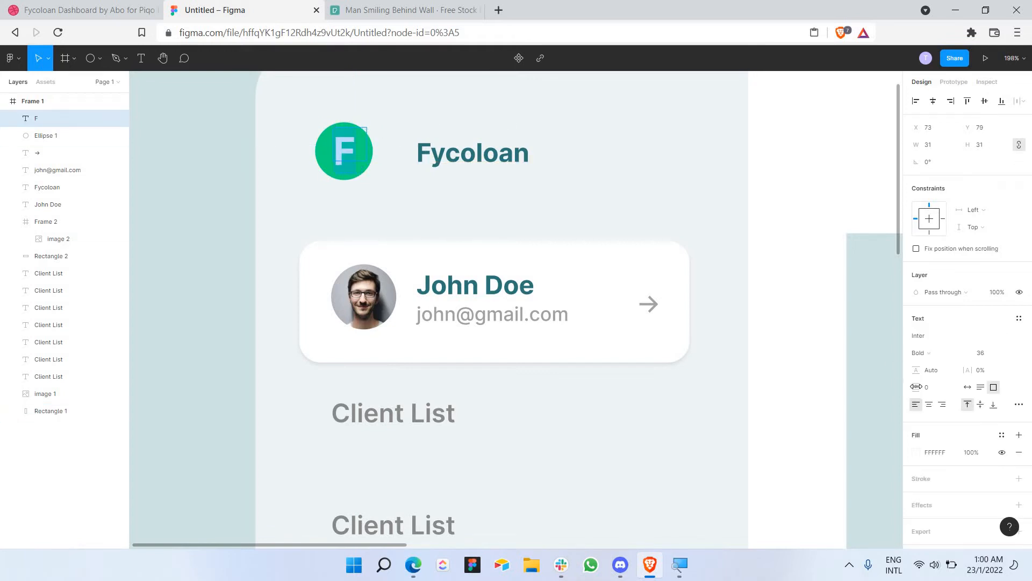
{"action": "left_click", "coordinate": [916, 452]}
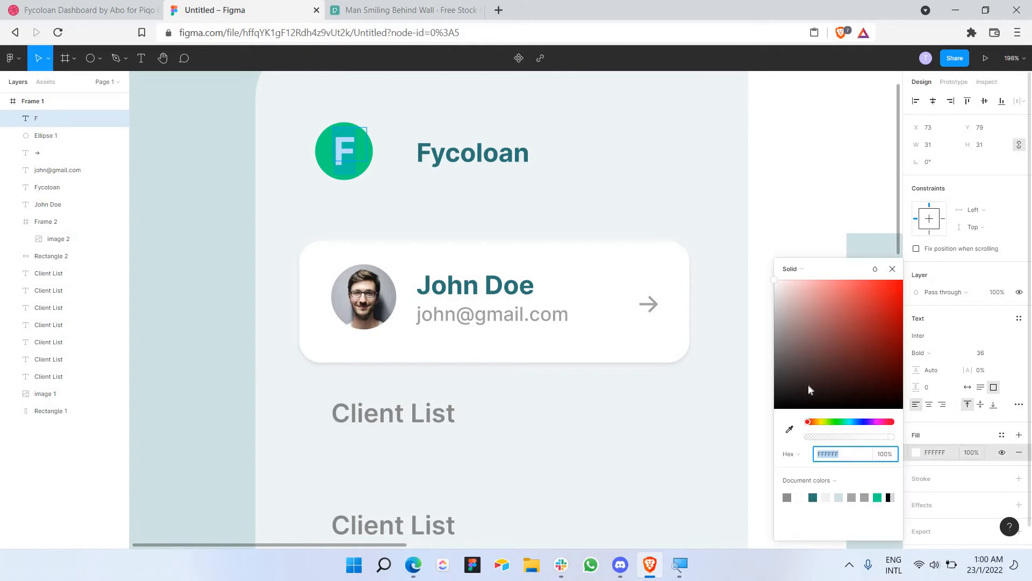
{"action": "left_click", "coordinate": [789, 429]}
{"action": "left_click", "coordinate": [454, 111]}
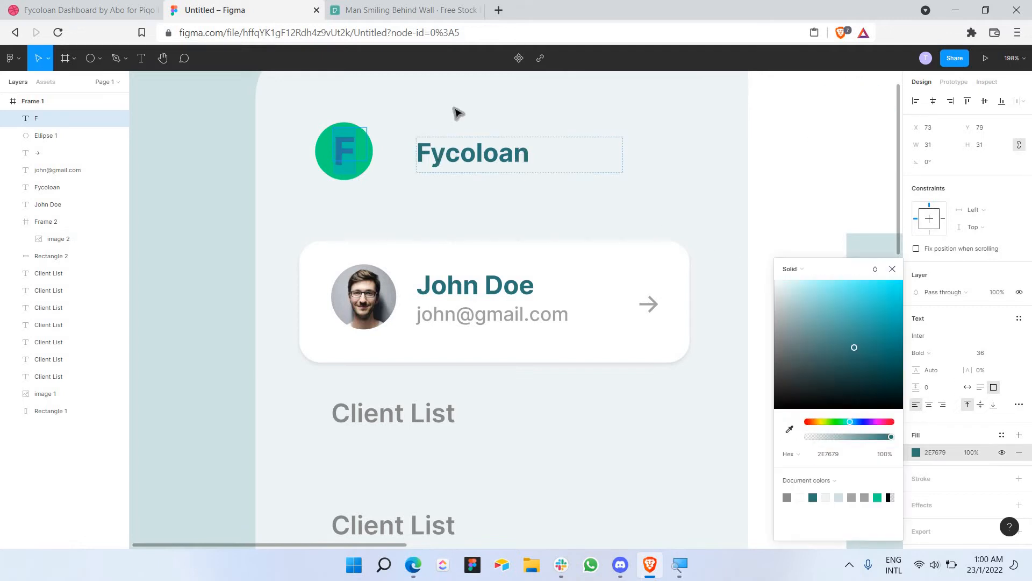
{"action": "left_click", "coordinate": [454, 111]}
{"action": "scroll", "coordinate": [262, 150], "scroll_direction": "down", "scroll_amount": 5}
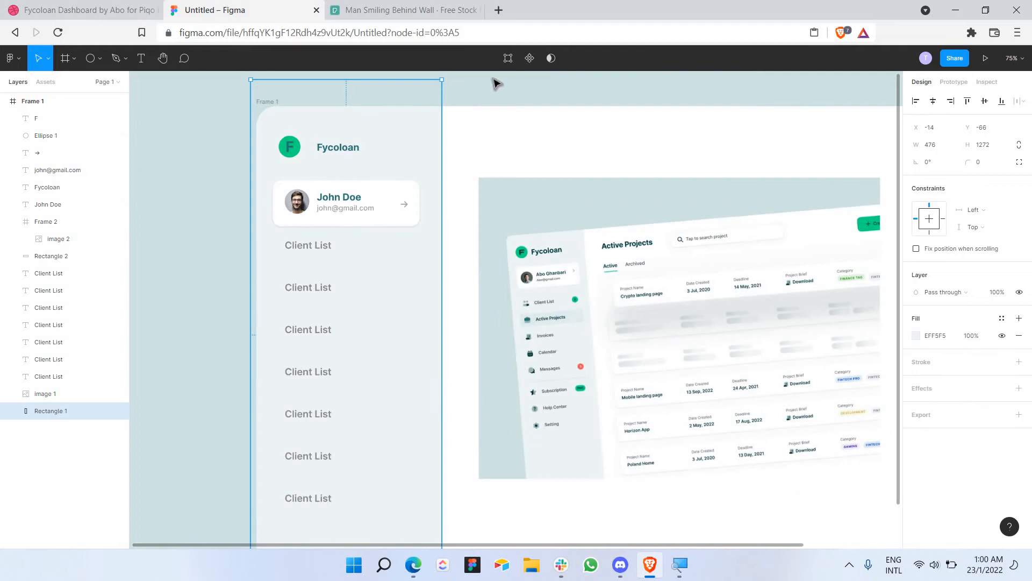
Step: Move image 1 to Frame 1's lower right and widen it to 1114 × 750
{"action": "left_click", "coordinate": [495, 95]}
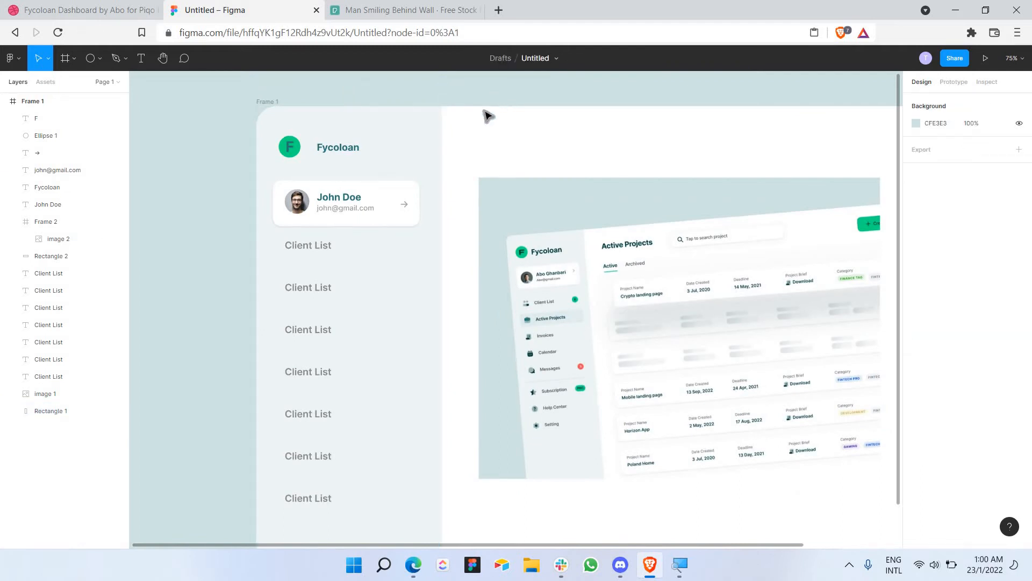
{"action": "scroll", "coordinate": [482, 109], "scroll_direction": "down", "scroll_amount": 3}
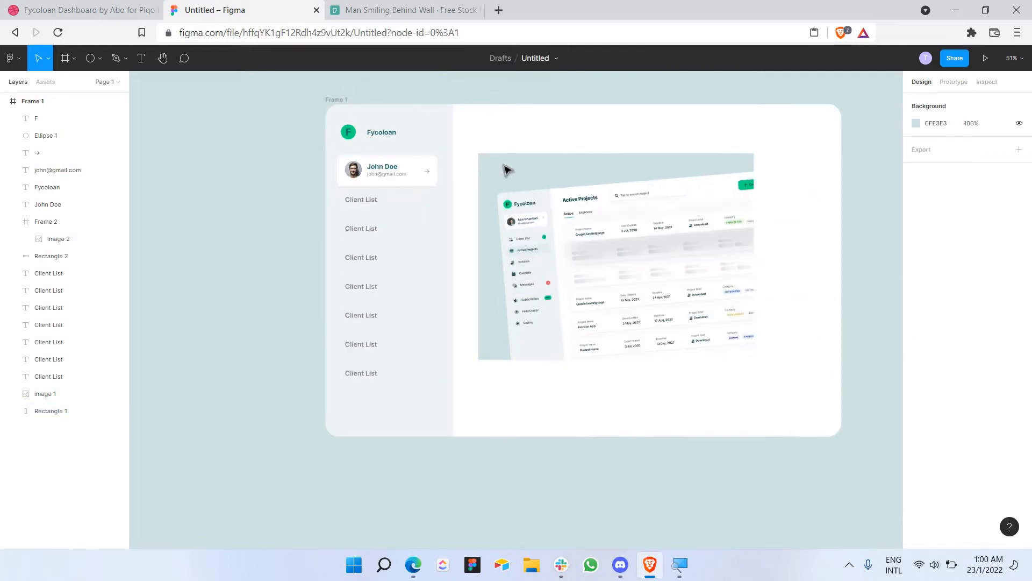
{"action": "left_click_drag", "start_coordinate": [663, 194], "coordinate": [622, 248]}
{"action": "scroll", "coordinate": [701, 307], "scroll_direction": "down", "scroll_amount": 1}
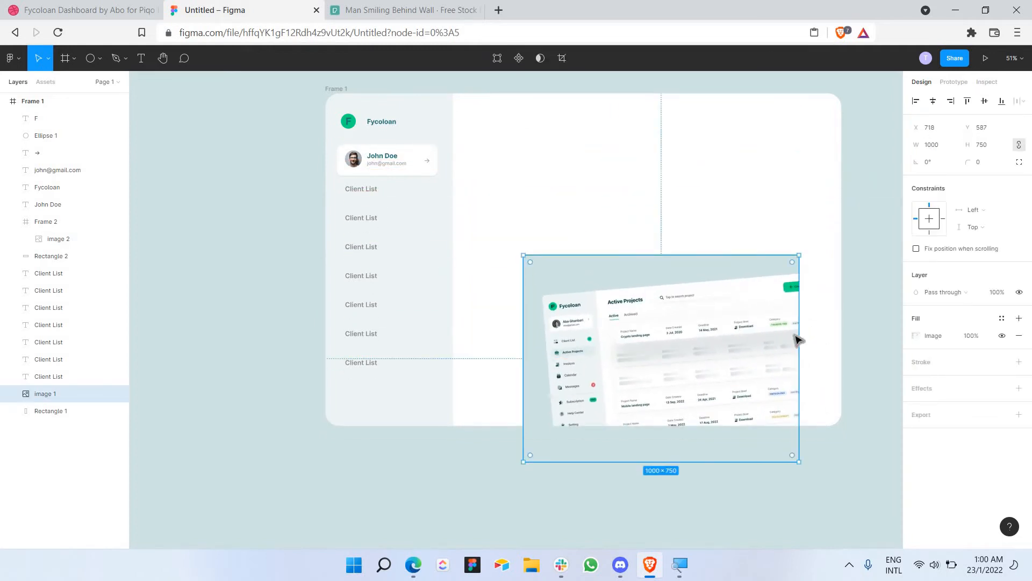
{"action": "left_click_drag", "start_coordinate": [800, 320], "coordinate": [829, 329]}
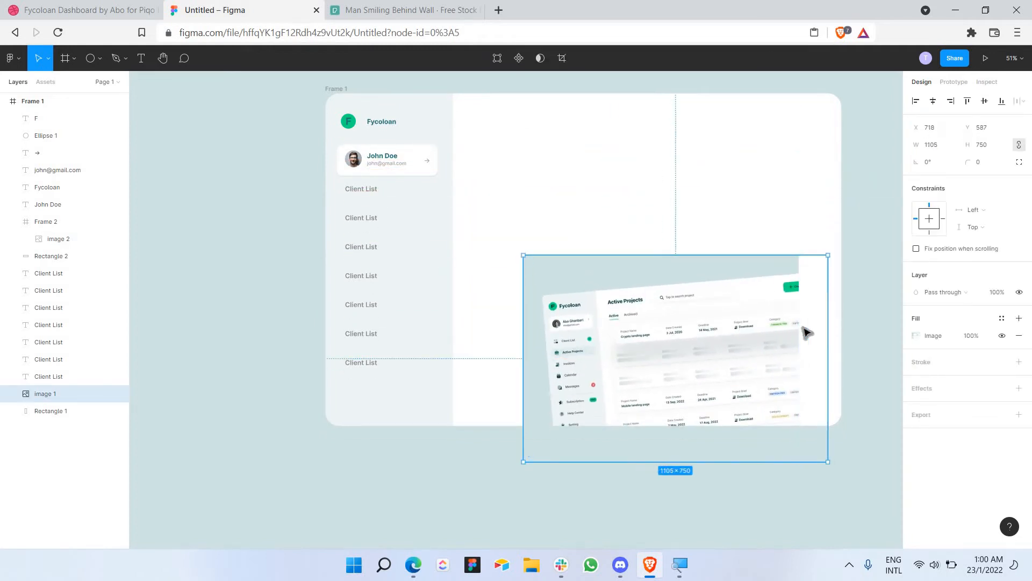
{"action": "scroll", "coordinate": [565, 296], "scroll_direction": "up", "scroll_amount": 5}
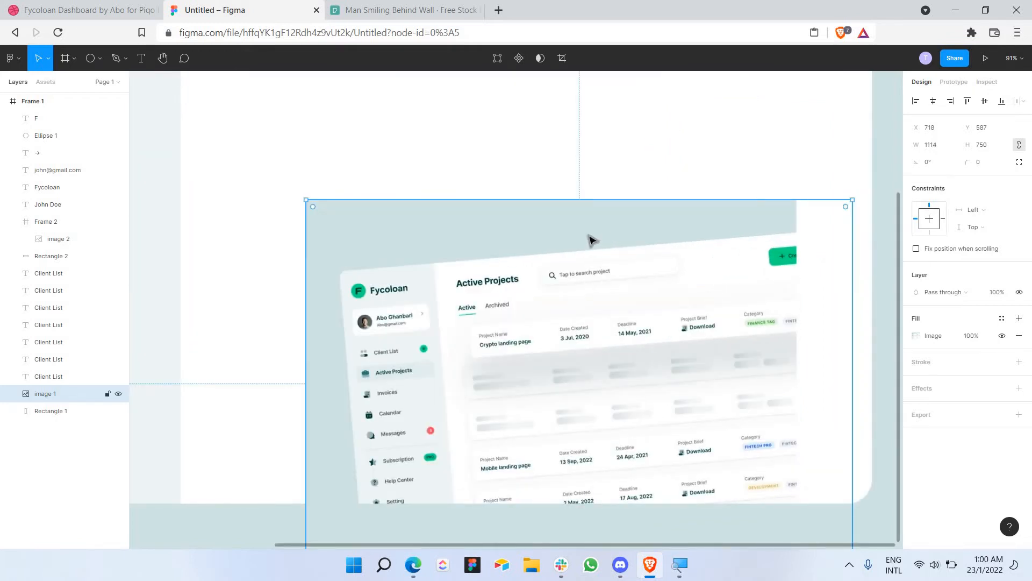
{"action": "scroll", "coordinate": [592, 241], "scroll_direction": "down", "scroll_amount": 4}
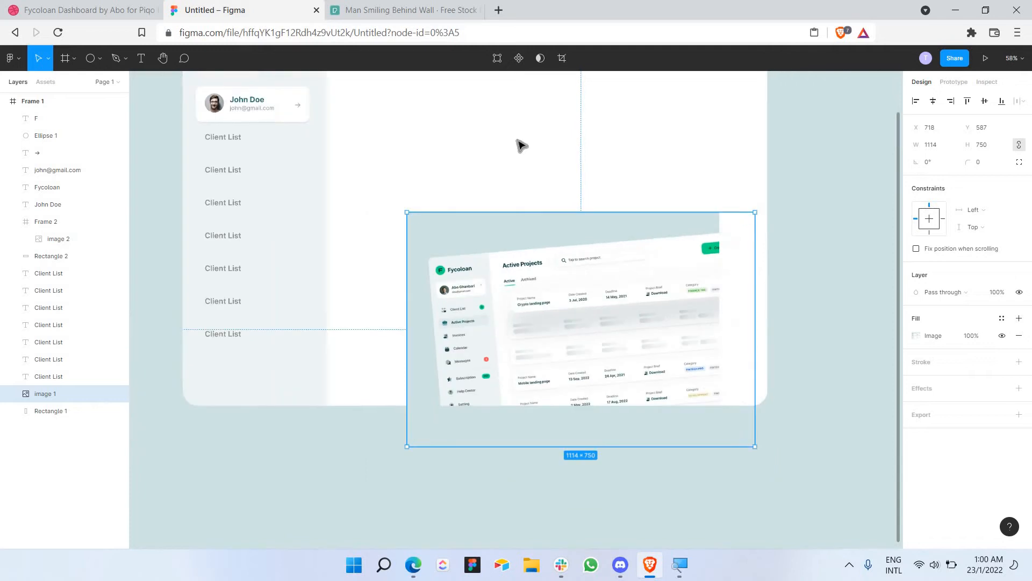
{"action": "scroll", "coordinate": [521, 145], "scroll_direction": "up", "scroll_amount": 2}
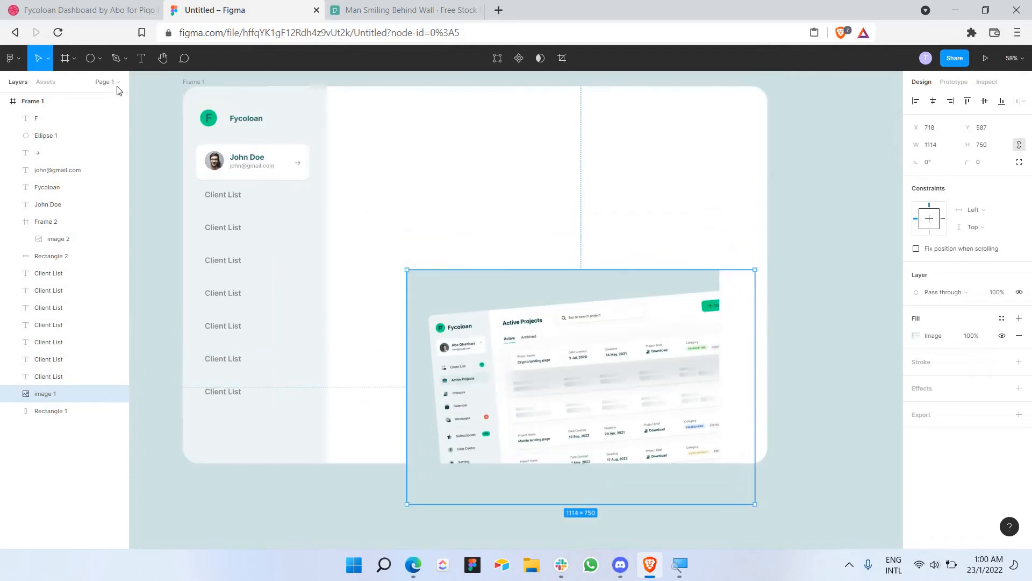
Step: Draw a 1258 × 138 rectangle across the main area's top and fill it white
{"action": "left_click", "coordinate": [100, 58]}
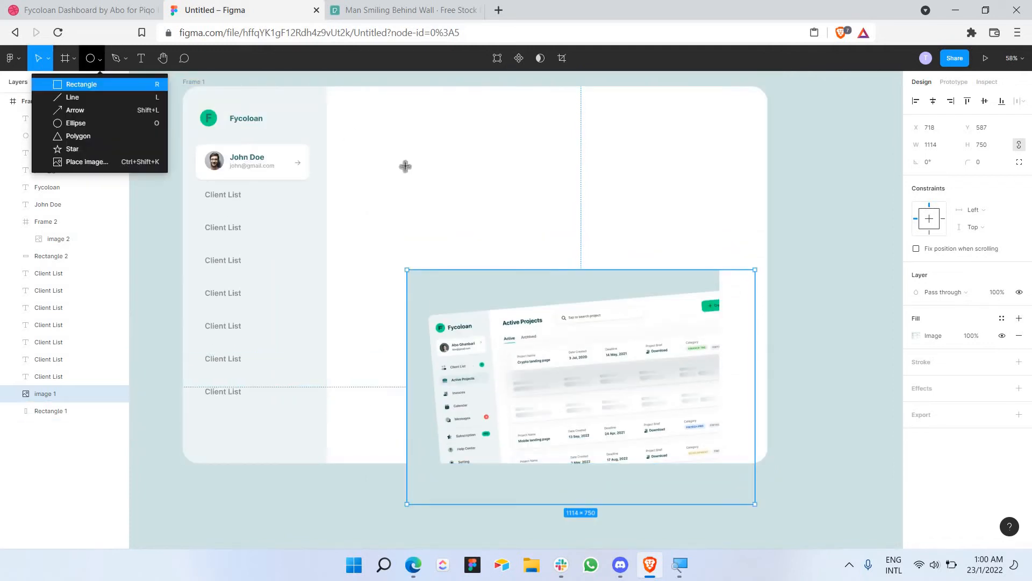
{"action": "key", "text": "r"}
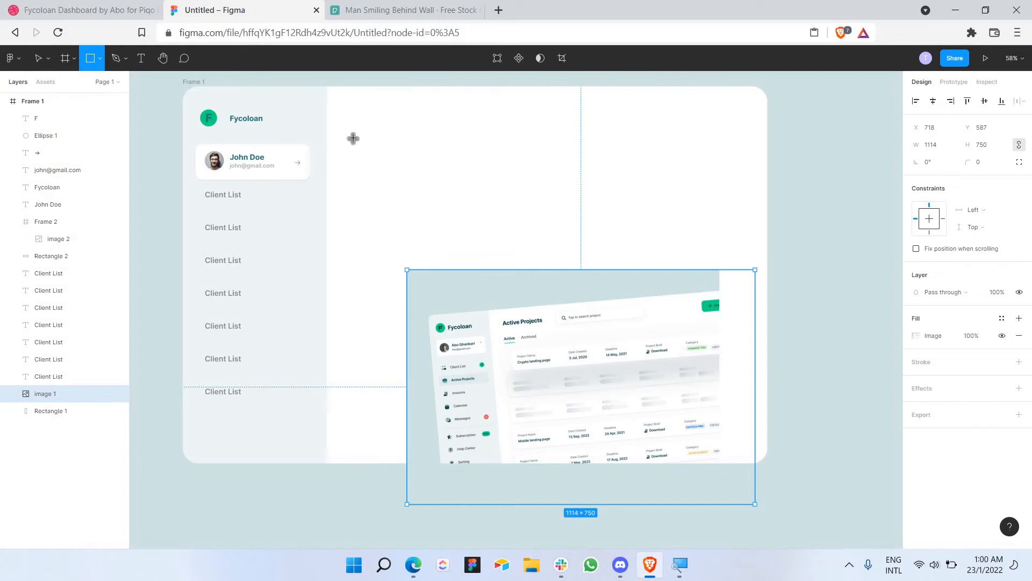
{"action": "left_click_drag", "start_coordinate": [351, 127], "coordinate": [609, 183]}
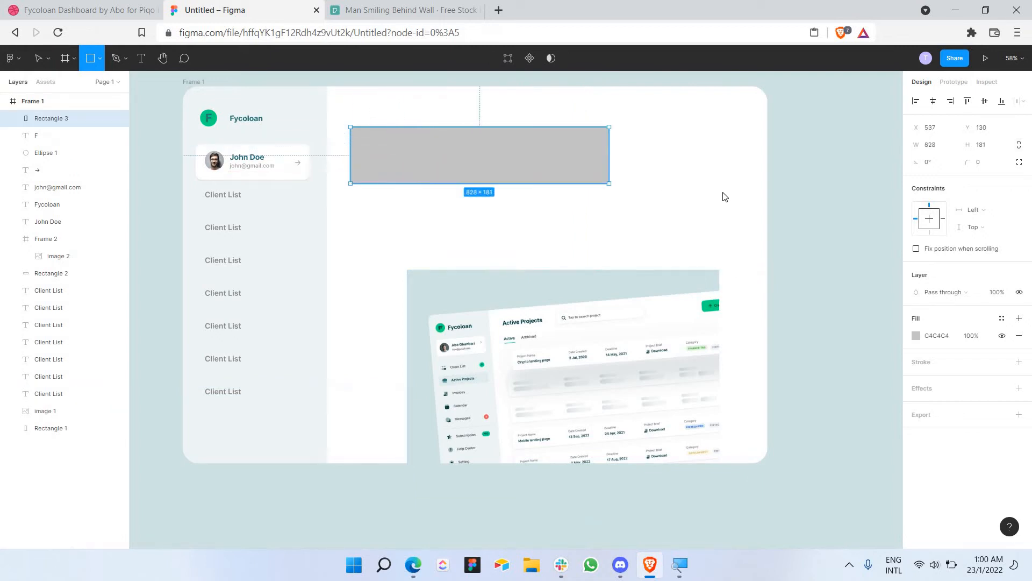
{"action": "mouse_move", "coordinate": [723, 197]}
{"action": "left_mouse_down"}
{"action": "mouse_move", "coordinate": [731, 174]}
{"action": "mouse_move", "coordinate": [743, 177]}
{"action": "left_mouse_up"}
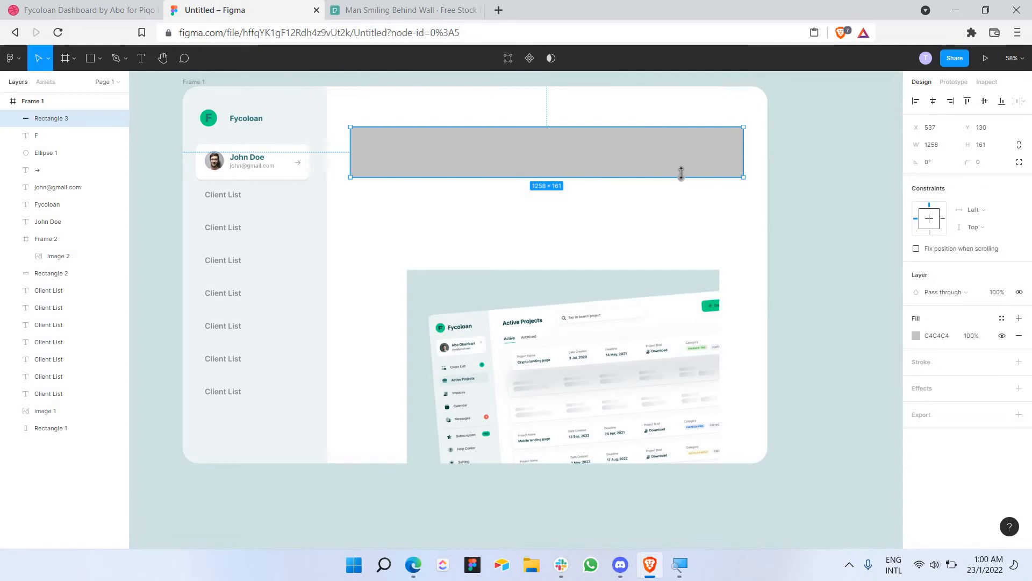
{"action": "left_click_drag", "start_coordinate": [681, 173], "coordinate": [681, 173]}
{"action": "key", "text": "ctrl+z"}
{"action": "left_click_drag", "start_coordinate": [703, 171], "coordinate": [704, 153]}
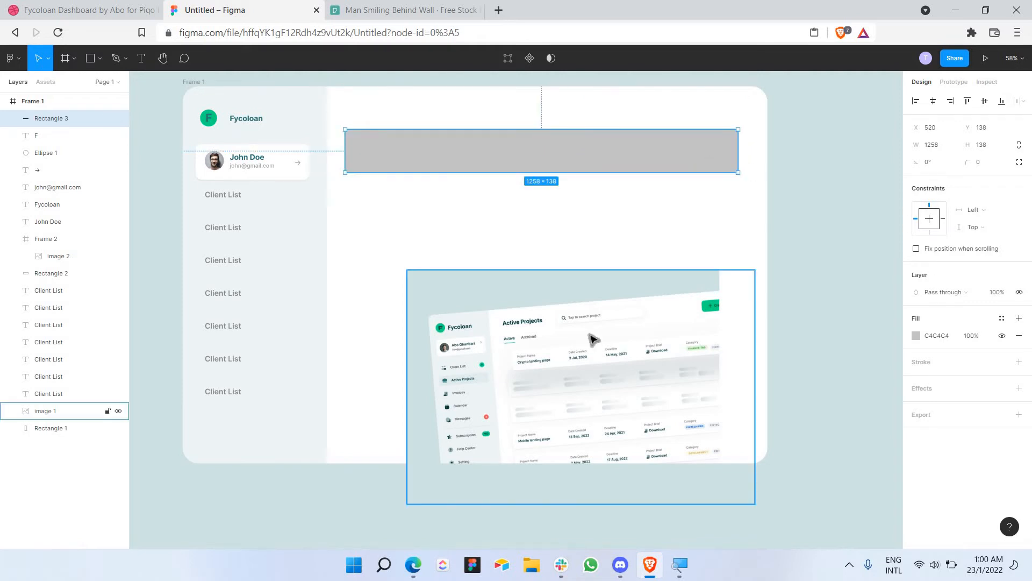
{"action": "scroll", "coordinate": [589, 334], "scroll_direction": "up", "scroll_amount": 5}
{"action": "scroll", "coordinate": [540, 381], "scroll_direction": "down", "scroll_amount": 5}
{"action": "scroll", "coordinate": [603, 369], "scroll_direction": "up", "scroll_amount": 1}
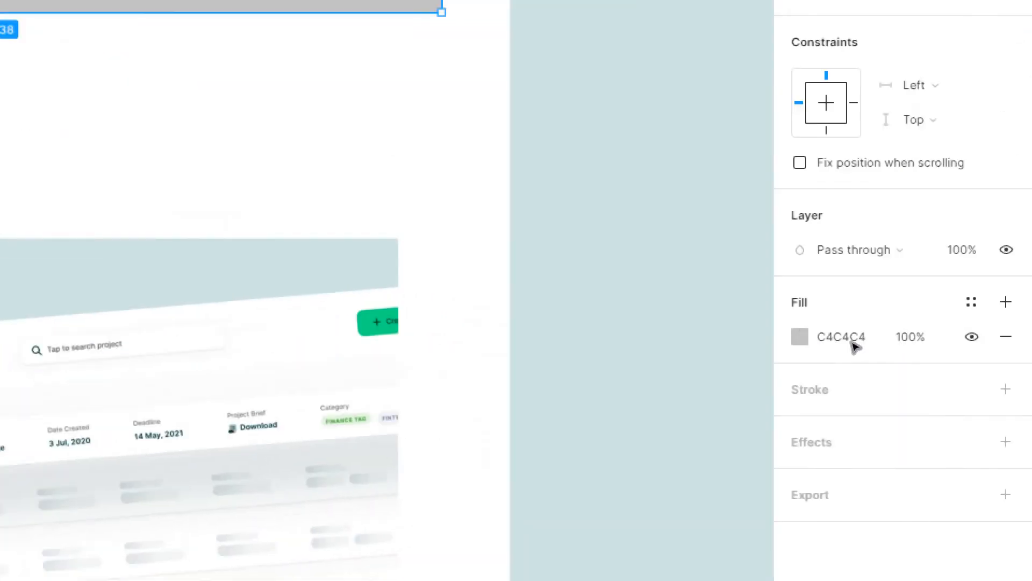
{"action": "left_click_drag", "start_coordinate": [674, 237], "coordinate": [513, 222]}
Step: Add a light grey stroke of thickness 3 to the header rectangle
{"action": "left_click", "coordinate": [943, 386]}
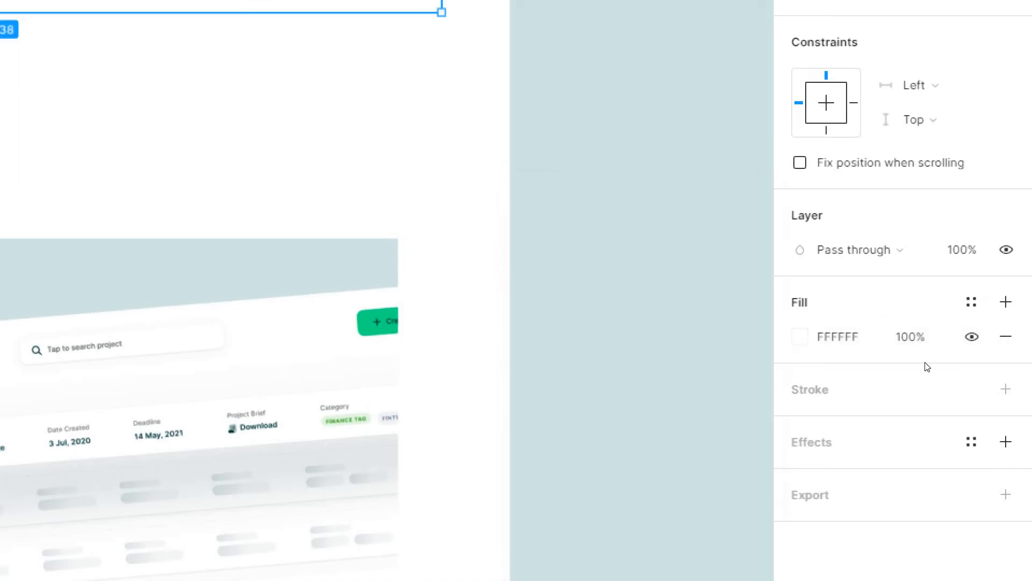
{"action": "left_click", "coordinate": [928, 379]}
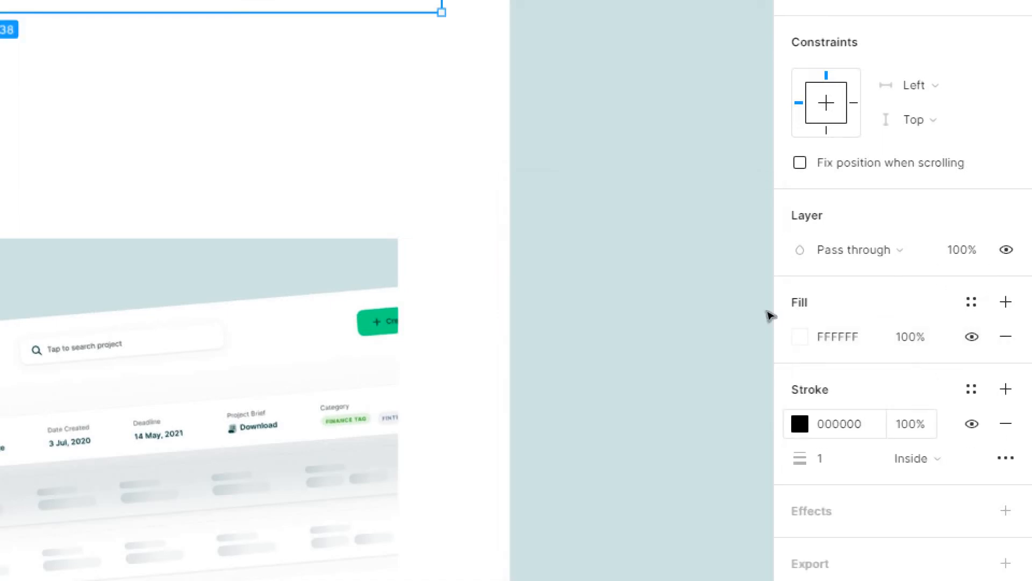
{"action": "left_click", "coordinate": [799, 423]}
{"action": "mouse_move", "coordinate": [586, 302]}
{"action": "left_mouse_down"}
{"action": "mouse_move", "coordinate": [567, 298]}
{"action": "mouse_move", "coordinate": [516, 324]}
{"action": "left_mouse_up"}
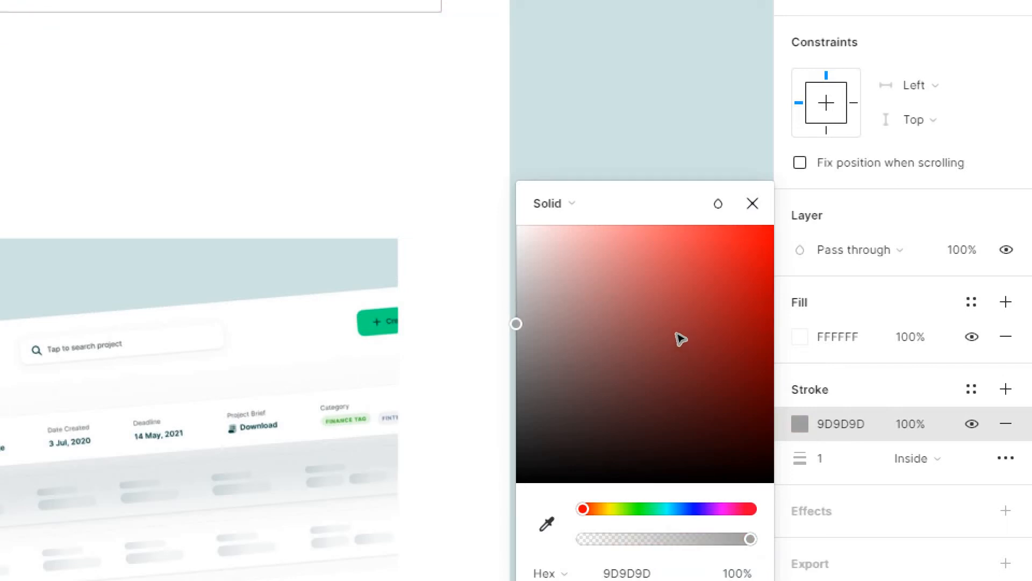
{"action": "left_click", "coordinate": [753, 204]}
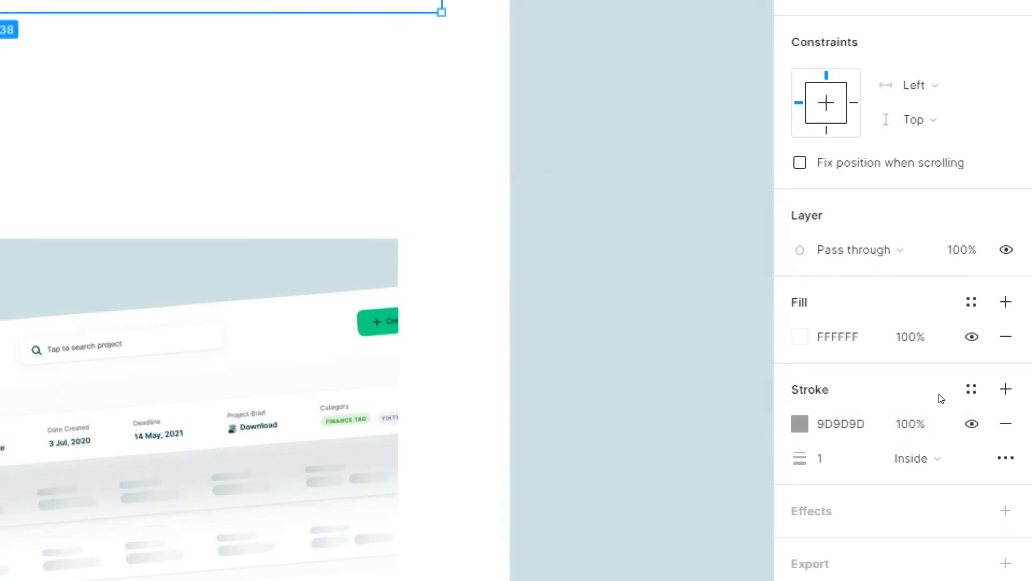
{"action": "left_click", "coordinate": [828, 458]}
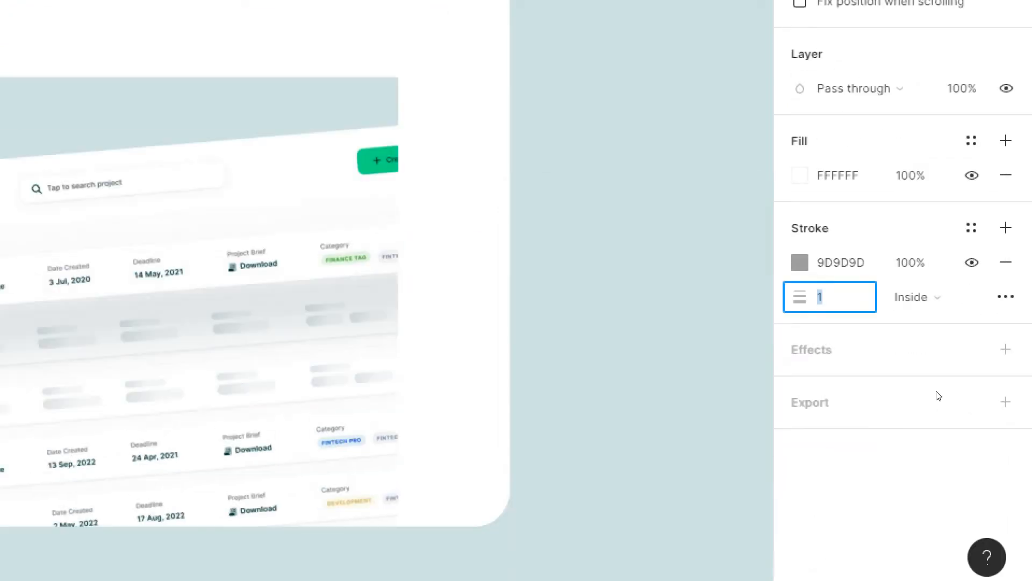
{"action": "type", "text": "3"}
{"action": "key", "text": "Return"}
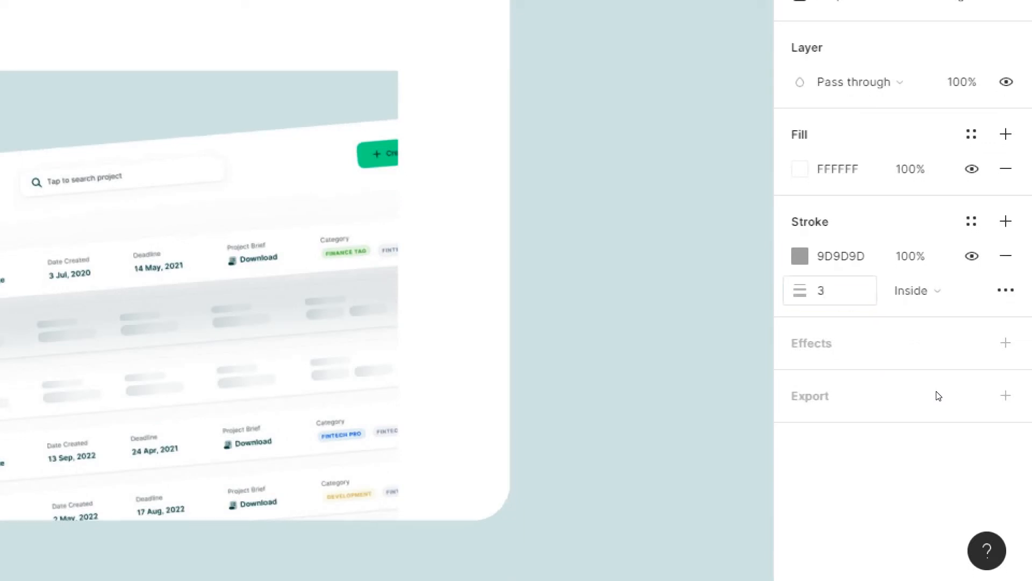
Step: Round the header rectangle's corners to a radius of 25
{"action": "key", "text": "ctrl+0"}
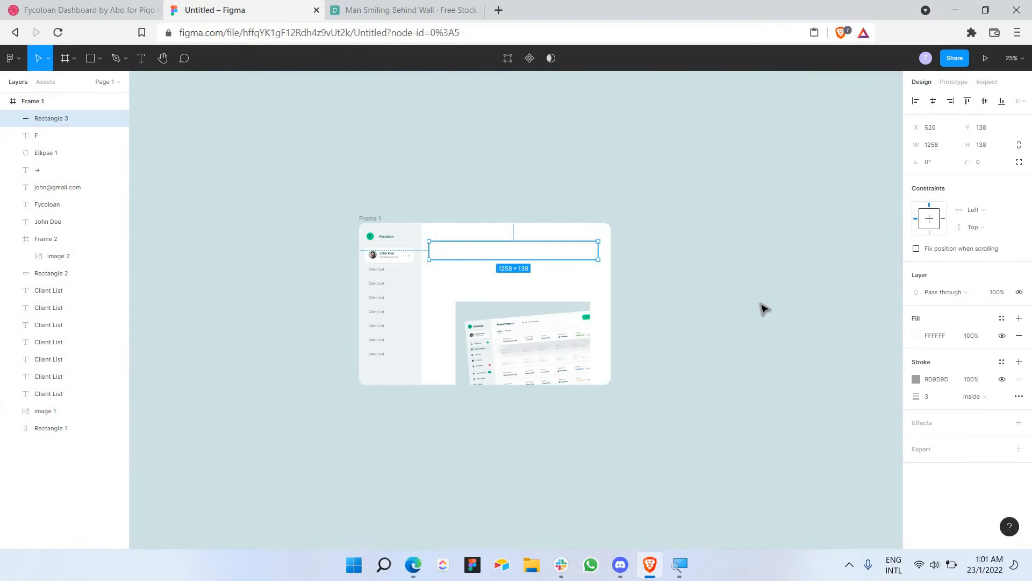
{"action": "key", "text": "super"}
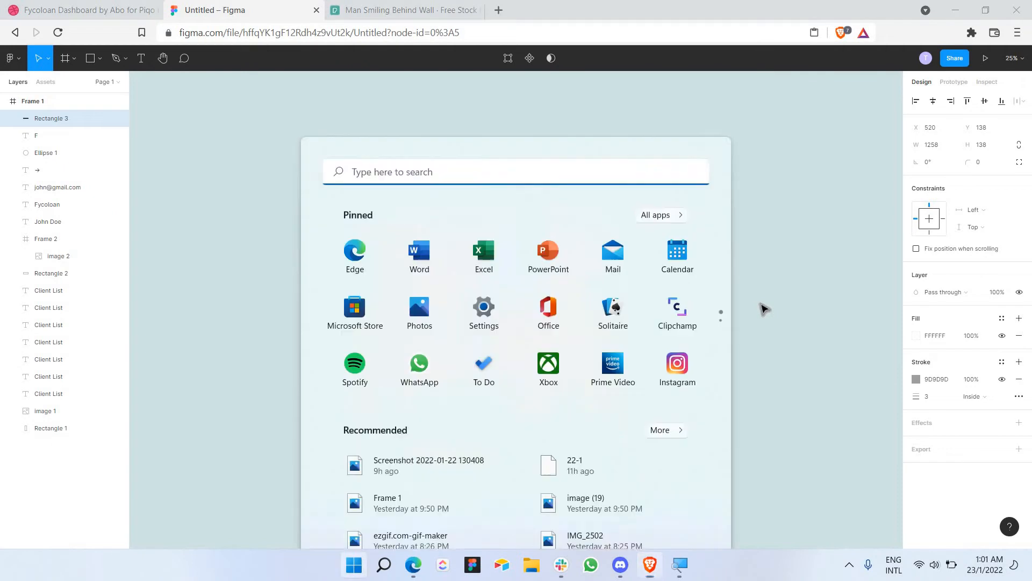
{"action": "left_click", "coordinate": [760, 306]}
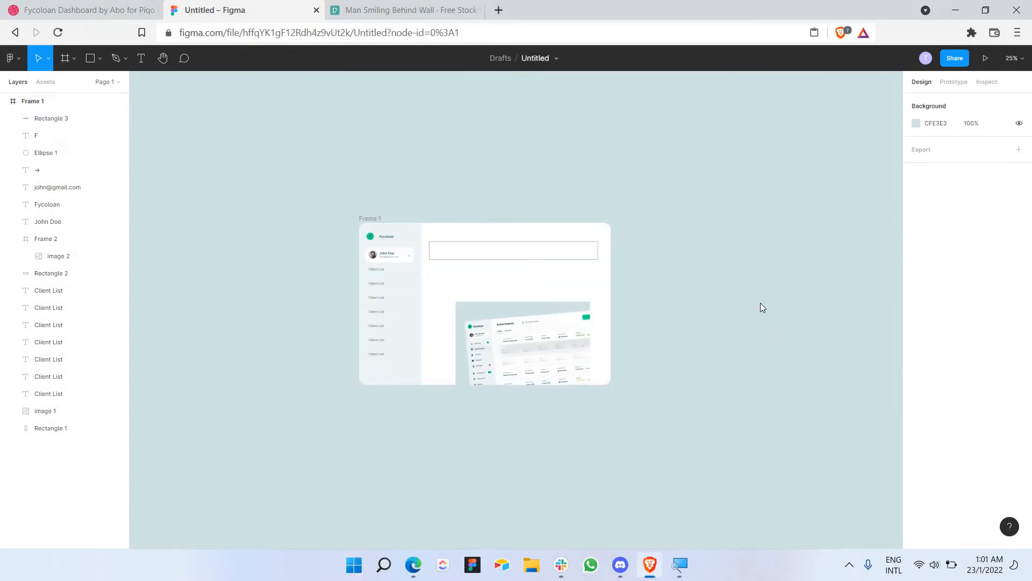
{"action": "key", "text": "ctrl+plus"}
{"action": "left_click", "coordinate": [587, 193]}
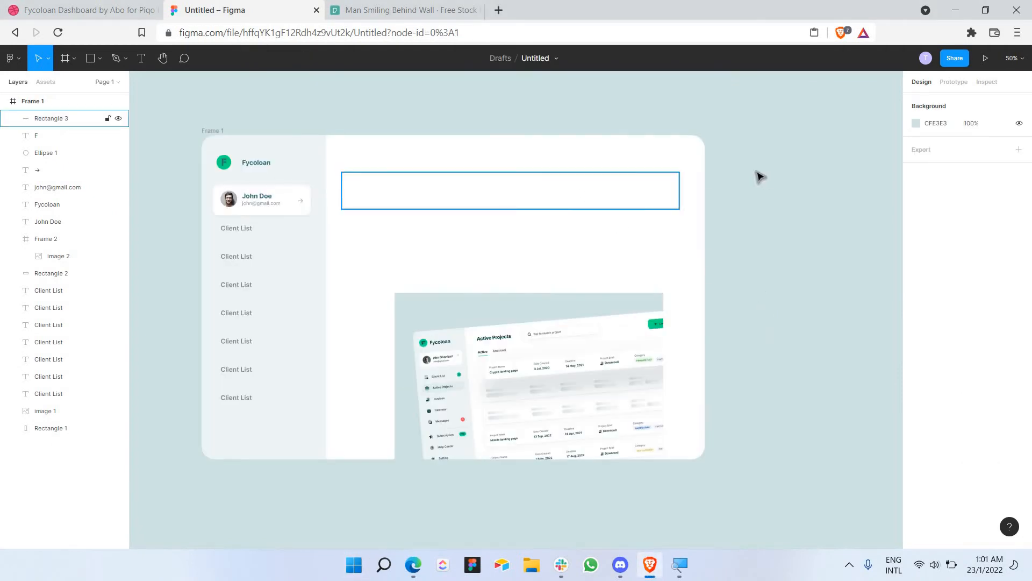
{"action": "left_click", "coordinate": [663, 261]}
{"action": "left_click", "coordinate": [572, 208]}
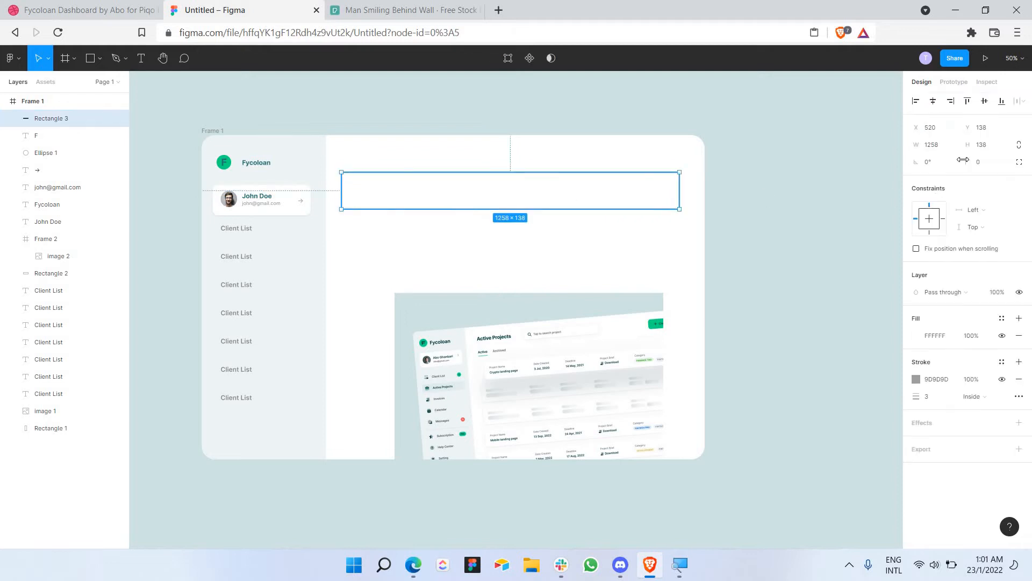
{"action": "left_click", "coordinate": [984, 162]}
{"action": "type", "text": "15"}
{"action": "key", "text": "Return"}
{"action": "left_click", "coordinate": [985, 164]}
{"action": "type", "text": "25"}
{"action": "key", "text": "Return"}
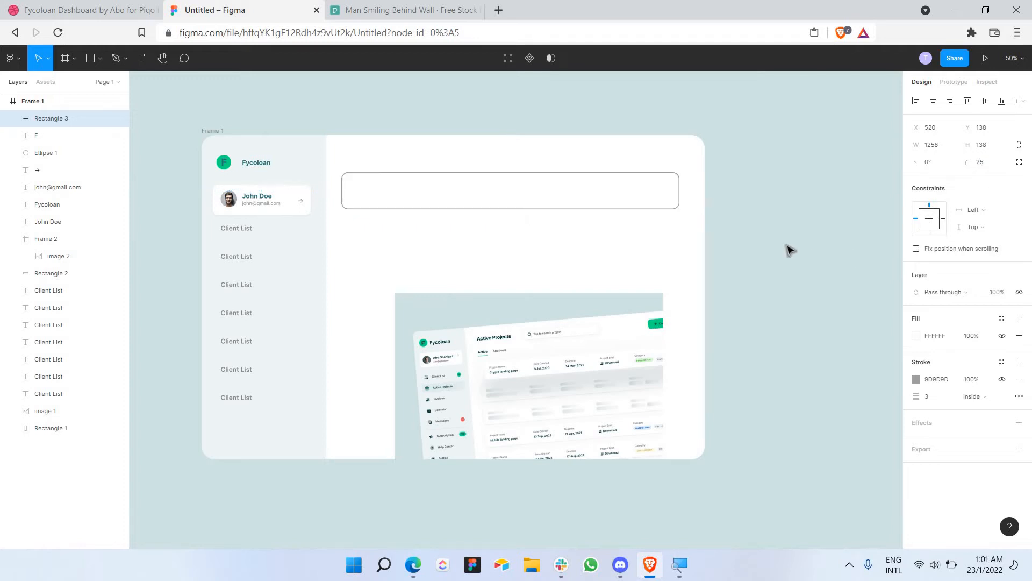
Step: Change the header bar's stroke to pale grey DCDCDC with thickness 2
{"action": "left_click", "coordinate": [671, 226]}
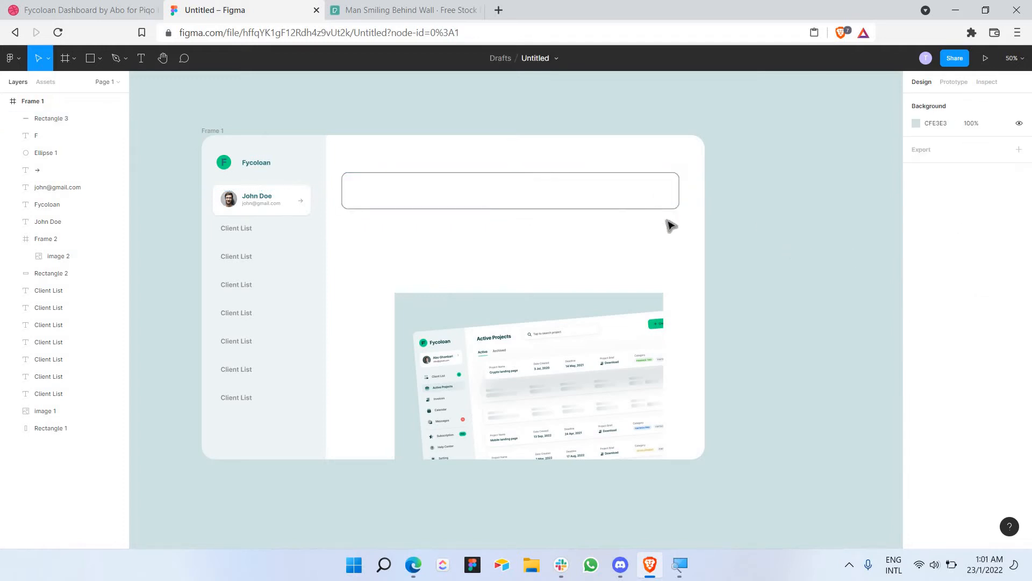
{"action": "left_click", "coordinate": [624, 206]}
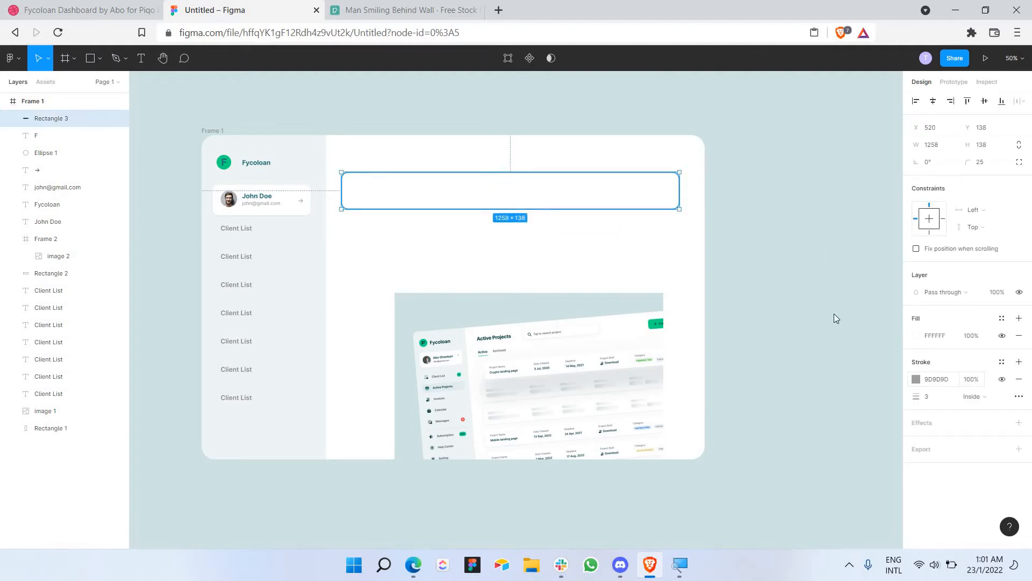
{"action": "left_click", "coordinate": [916, 379]}
{"action": "left_click_drag", "start_coordinate": [834, 314], "coordinate": [665, 300]}
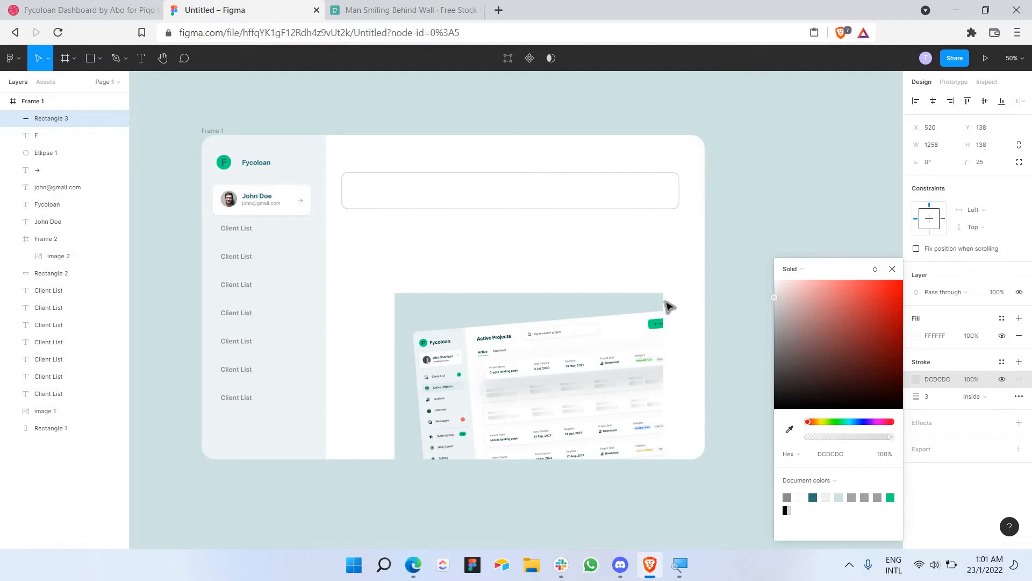
{"action": "left_click", "coordinate": [892, 269]}
{"action": "left_click", "coordinate": [936, 395]}
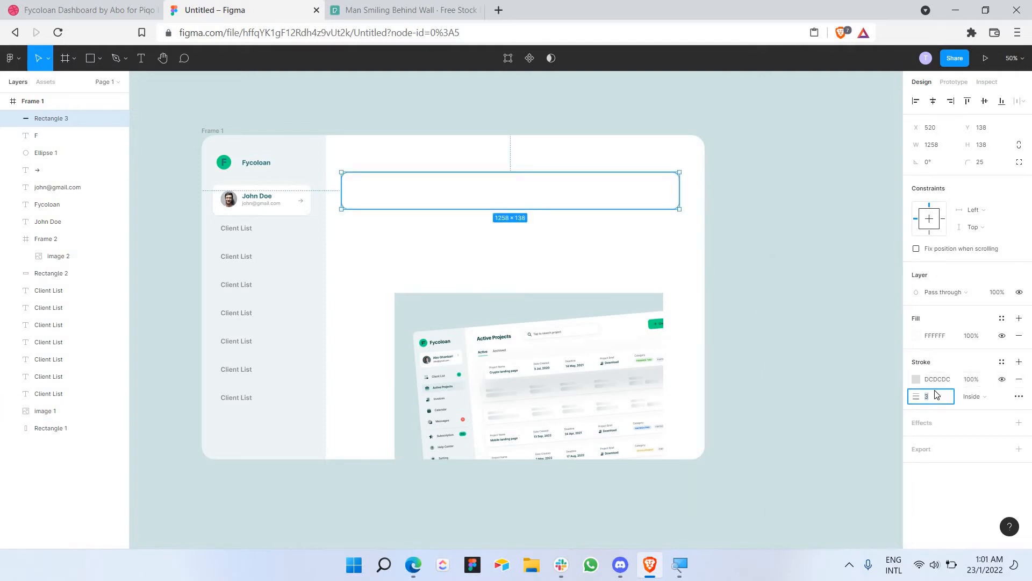
{"action": "type", "text": "2"}
{"action": "key", "text": "Return"}
{"action": "left_click", "coordinate": [806, 199]}
{"action": "scroll", "coordinate": [627, 343], "scroll_direction": "up", "scroll_amount": 5}
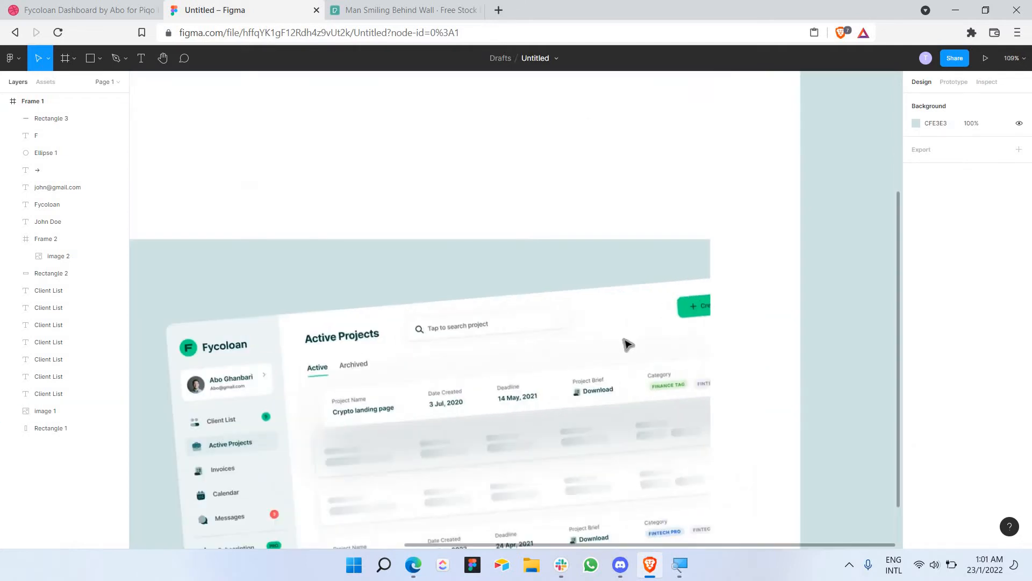
{"action": "scroll", "coordinate": [592, 228], "scroll_direction": "down", "scroll_amount": 4}
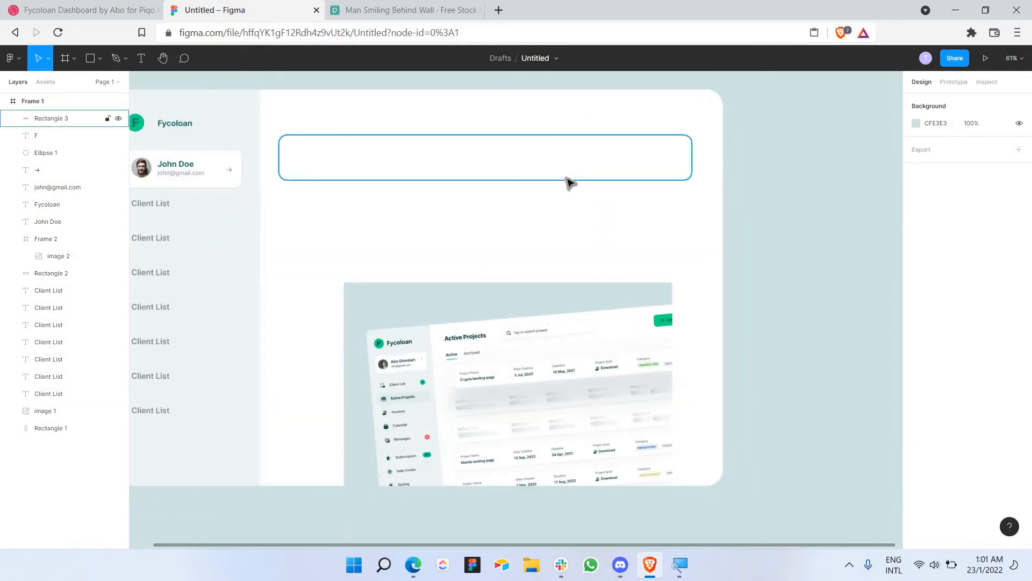
{"action": "left_click", "coordinate": [567, 179]}
{"action": "left_click_drag", "start_coordinate": [273, 342], "coordinate": [656, 218]}
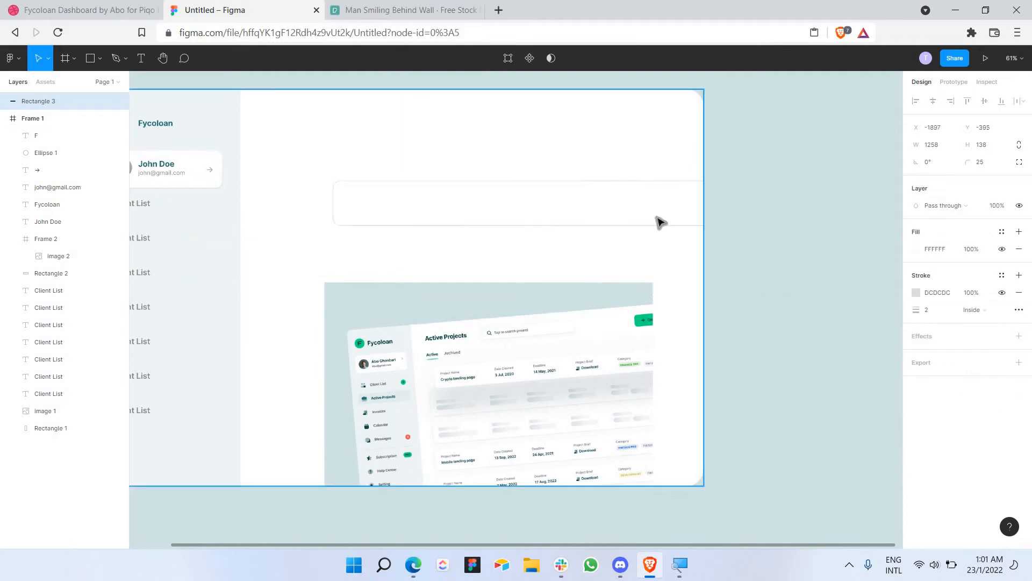
{"action": "key", "text": "ctrl+z"}
{"action": "left_click", "coordinate": [622, 178]}
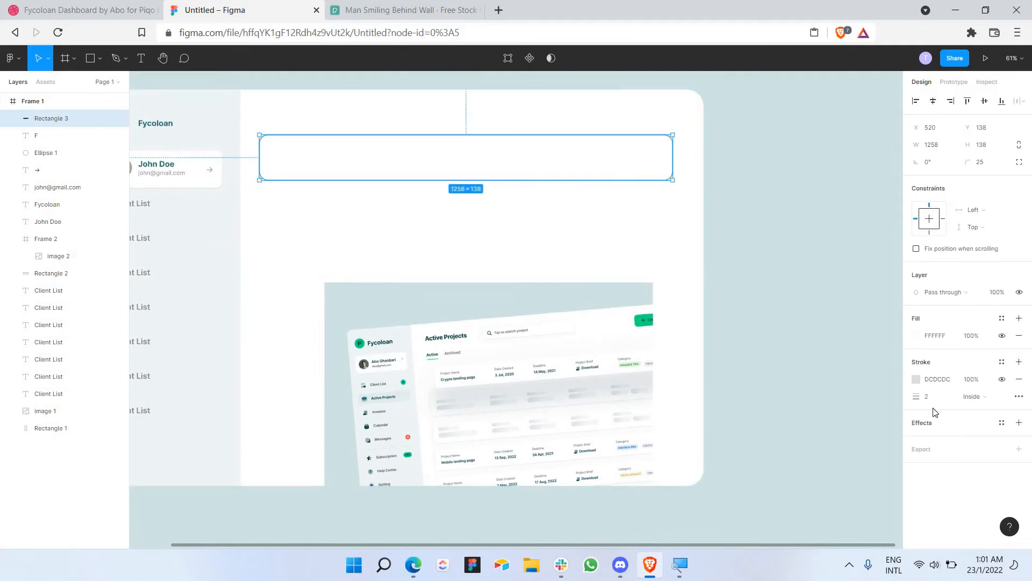
Step: Add a 5% opacity drop shadow to the header bar and remove its stroke
{"action": "left_click", "coordinate": [916, 425]}
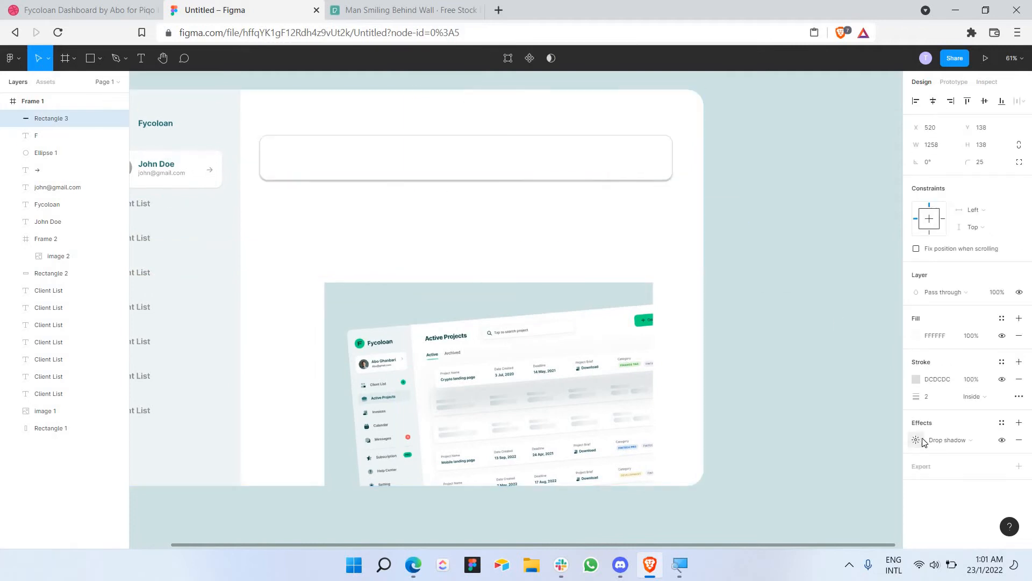
{"action": "left_click", "coordinate": [916, 441]}
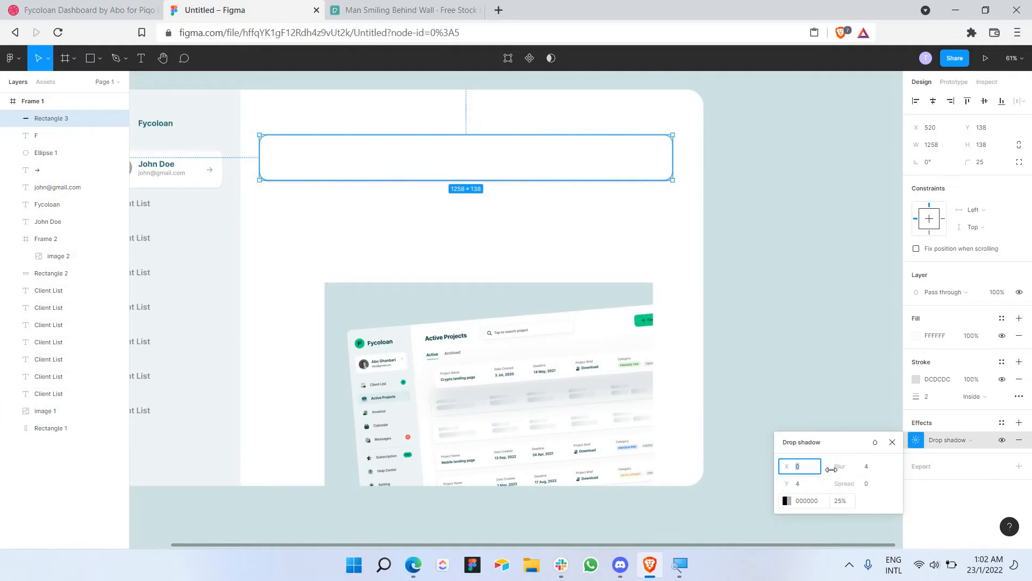
{"action": "left_click", "coordinate": [650, 203]}
{"action": "left_click", "coordinate": [604, 163]}
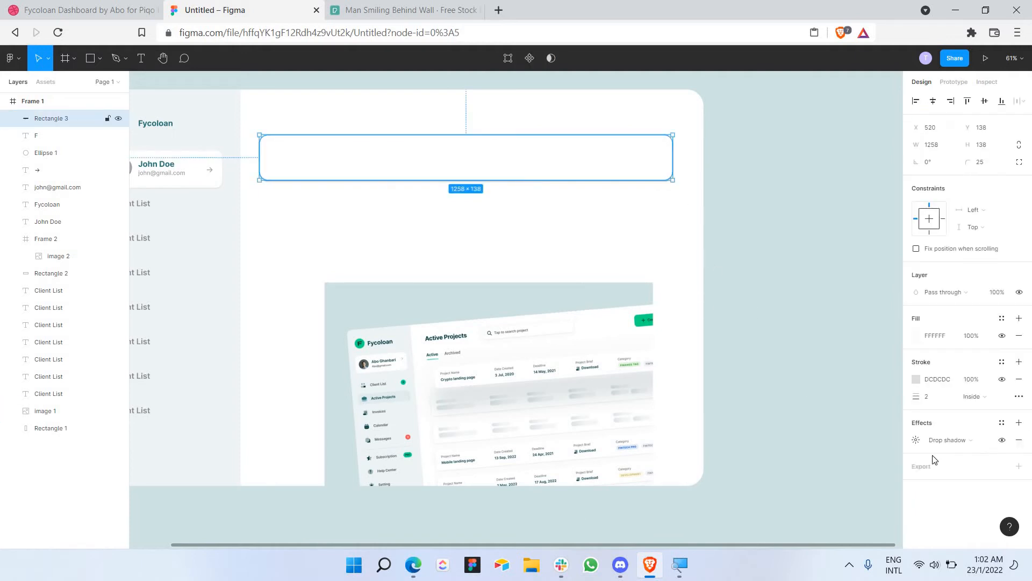
{"action": "left_click", "coordinate": [916, 441]}
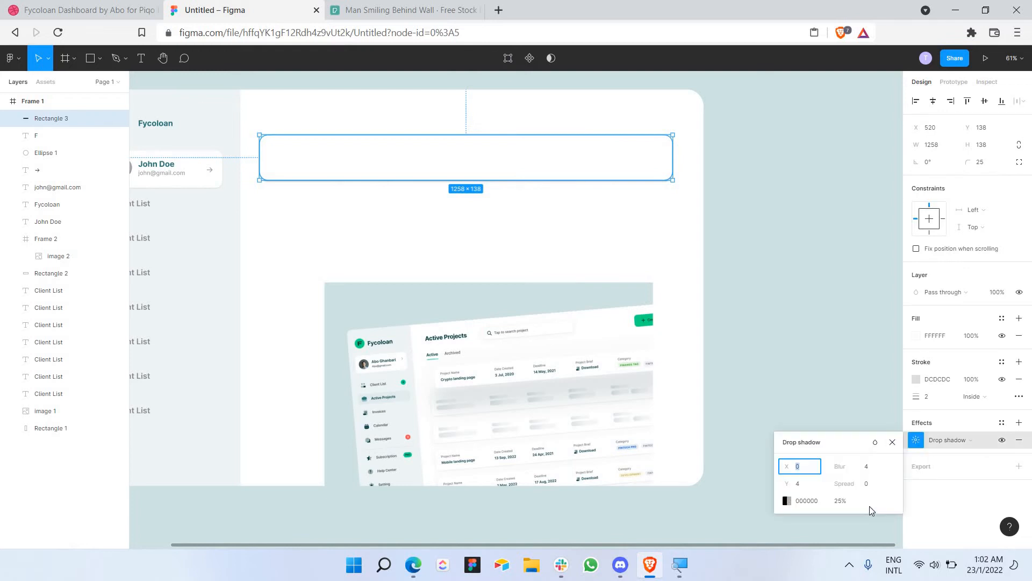
{"action": "left_click", "coordinate": [840, 501]}
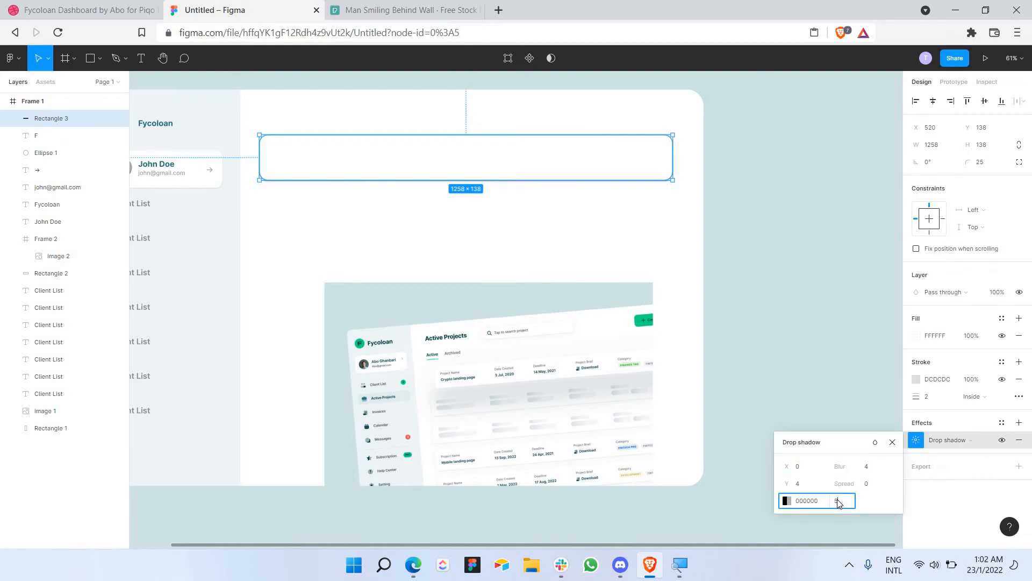
{"action": "type", "text": "5"}
{"action": "left_click", "coordinate": [673, 226]}
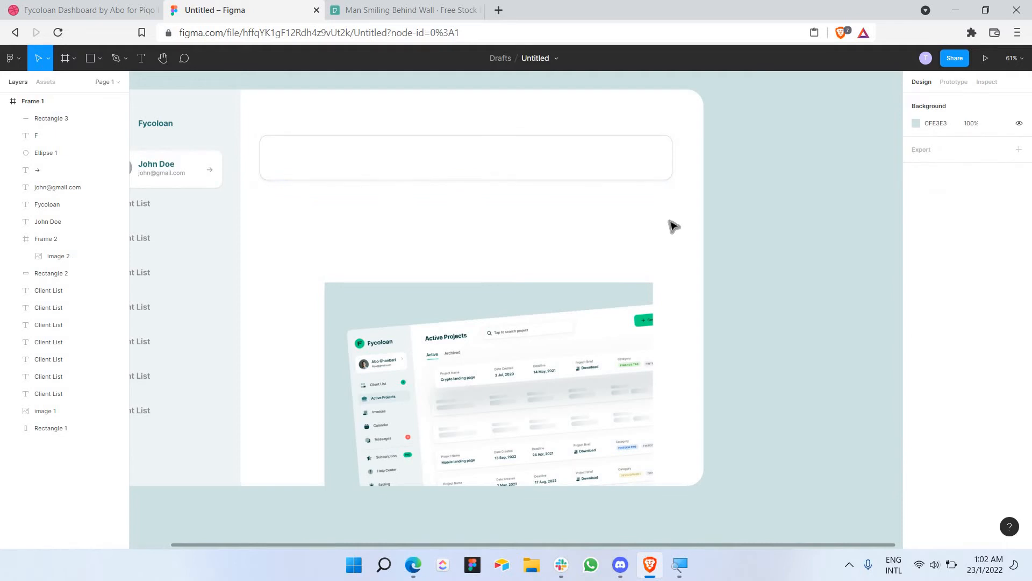
{"action": "left_click", "coordinate": [643, 174]}
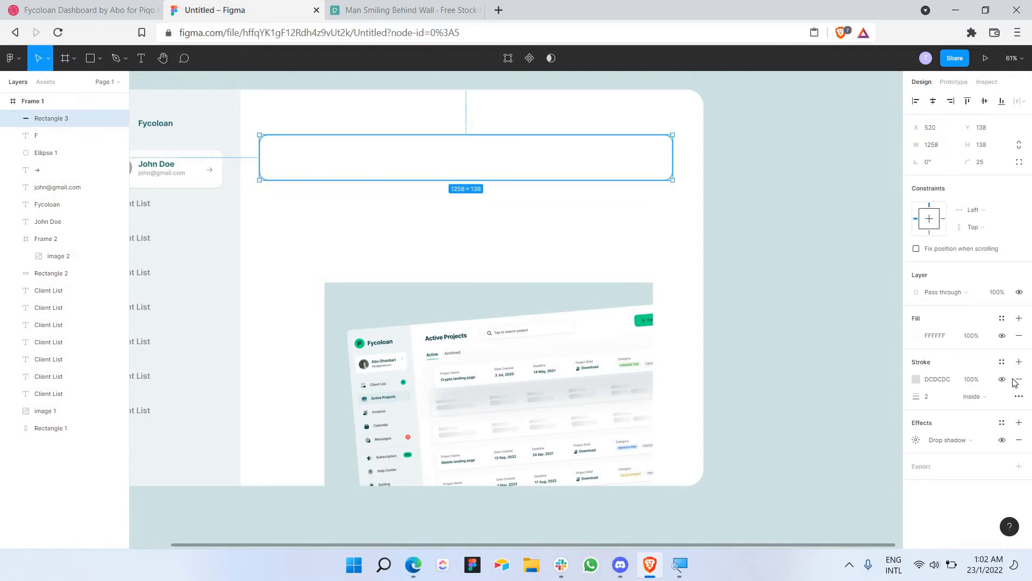
{"action": "left_click", "coordinate": [1018, 380]}
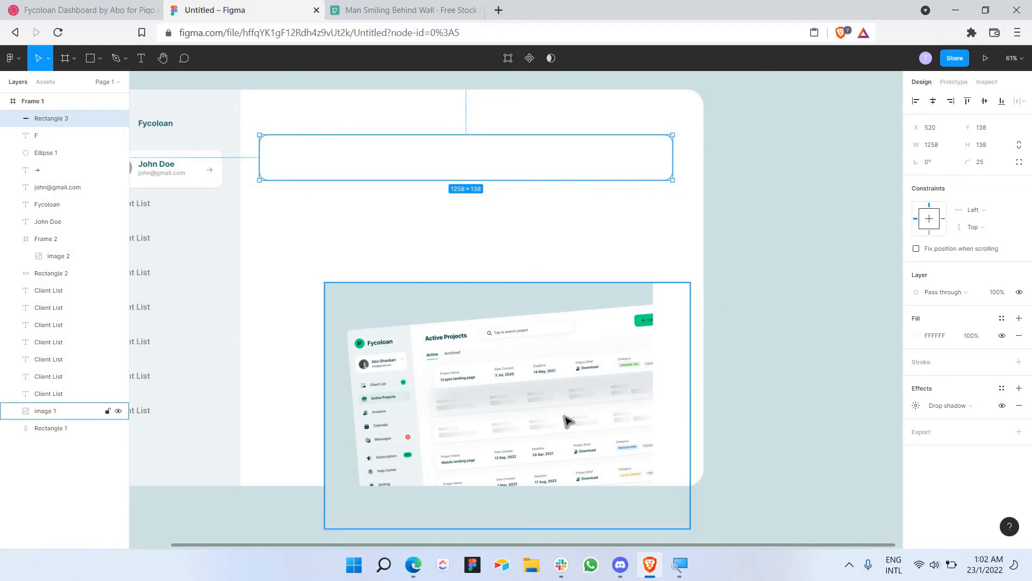
Step: Tune the shadow to Y offset 2, blur 7, spread 0, black at 25% opacity
{"action": "scroll", "coordinate": [566, 421], "scroll_direction": "up", "scroll_amount": 3}
{"action": "scroll", "coordinate": [566, 416], "scroll_direction": "down", "scroll_amount": 3}
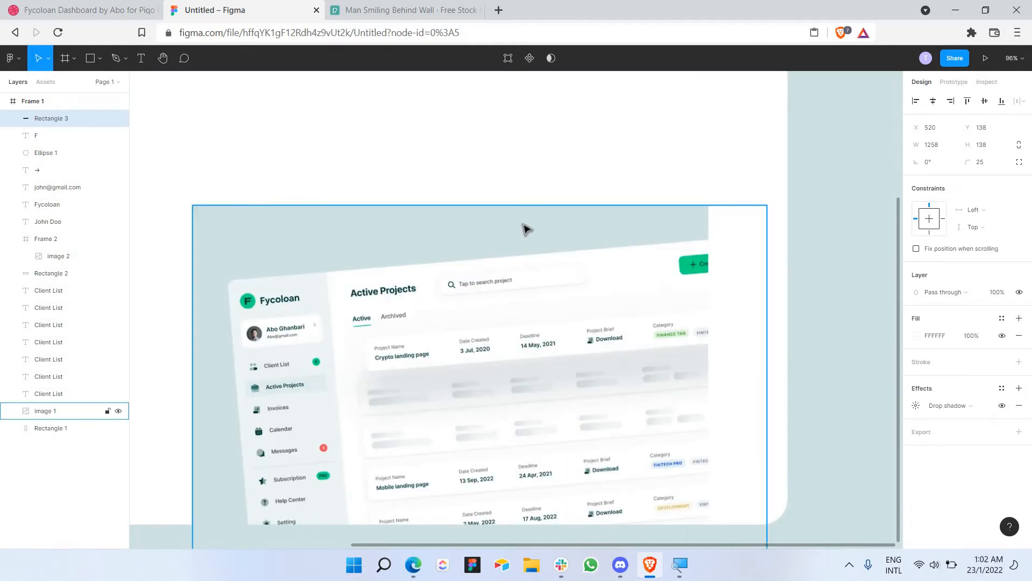
{"action": "left_click", "coordinate": [917, 406]}
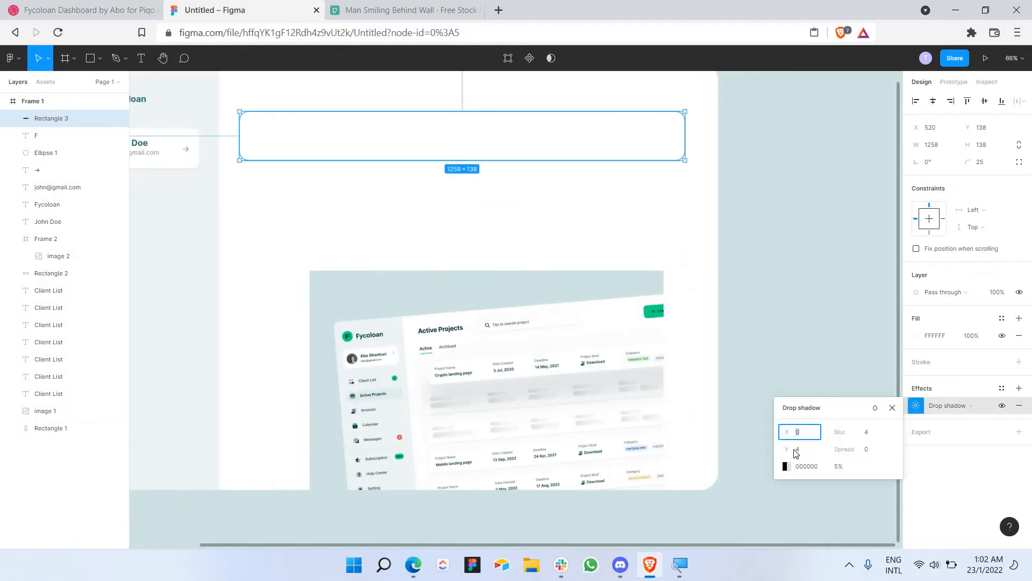
{"action": "left_click_drag", "start_coordinate": [787, 449], "coordinate": [835, 448]}
{"action": "left_click", "coordinate": [837, 470]}
{"action": "key", "text": "Return"}
{"action": "left_click_drag", "start_coordinate": [840, 449], "coordinate": [855, 452]}
{"action": "left_click", "coordinate": [866, 449]}
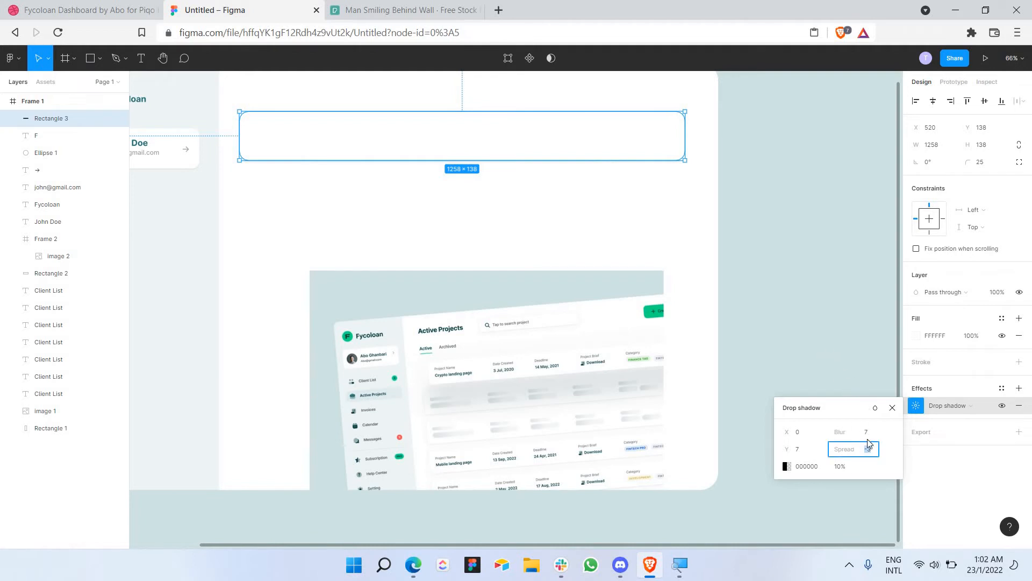
{"action": "left_click", "coordinate": [841, 468]}
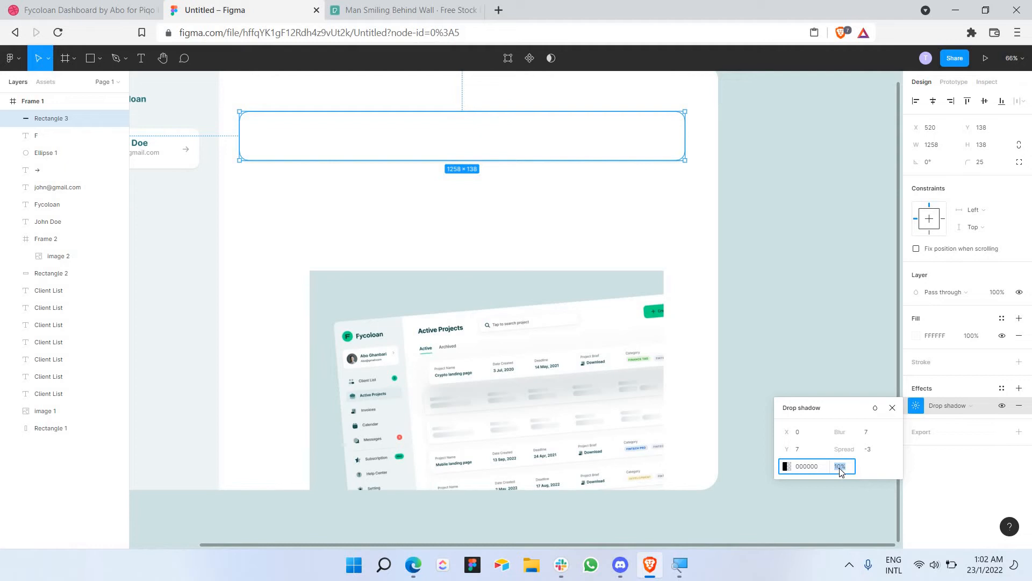
{"action": "type", "text": "25"}
{"action": "key", "text": "Return"}
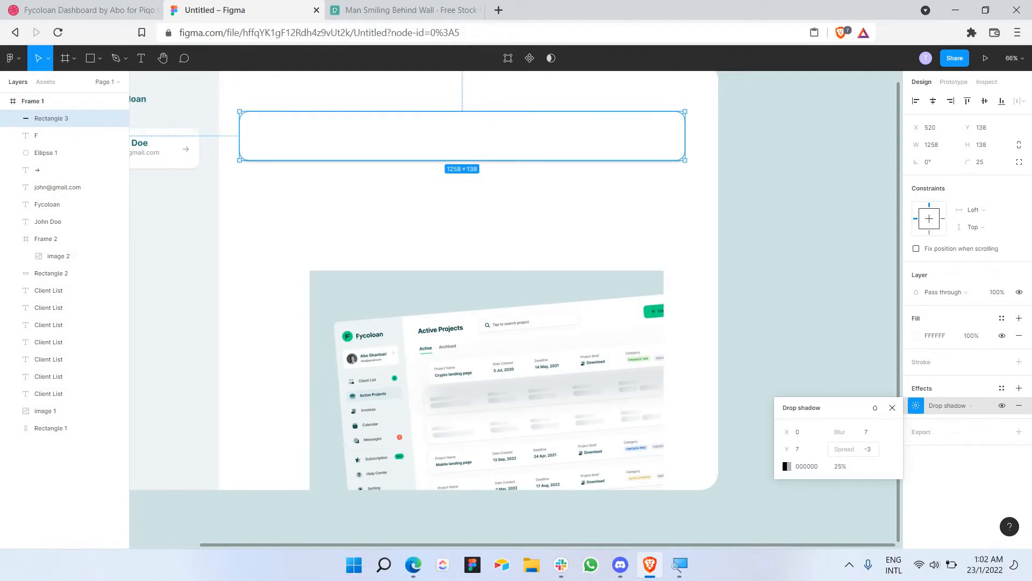
{"action": "left_click_drag", "start_coordinate": [847, 450], "coordinate": [850, 455]}
{"action": "left_click_drag", "start_coordinate": [786, 449], "coordinate": [786, 444]}
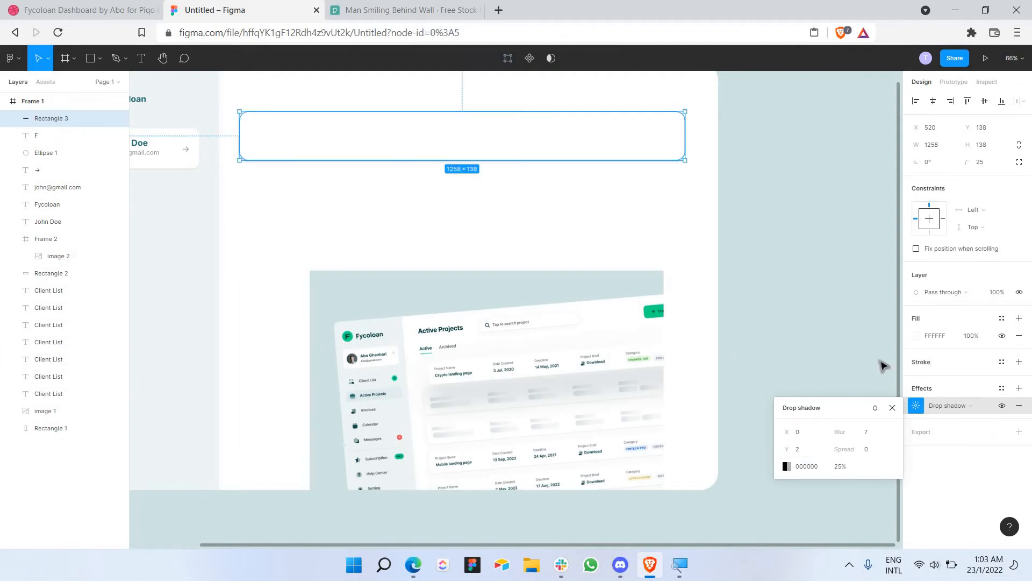
{"action": "left_click", "coordinate": [690, 232]}
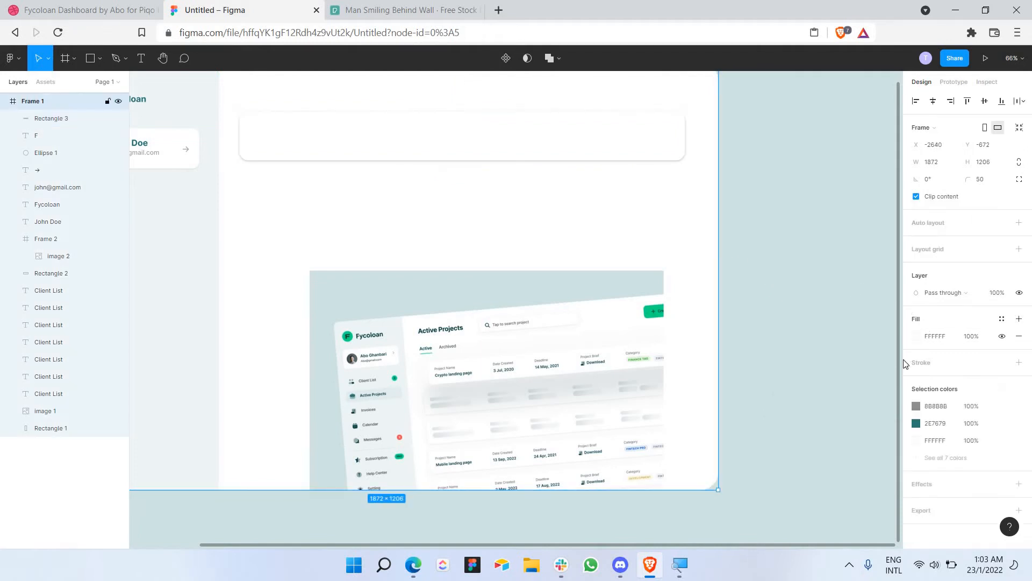
{"action": "left_click", "coordinate": [919, 340]}
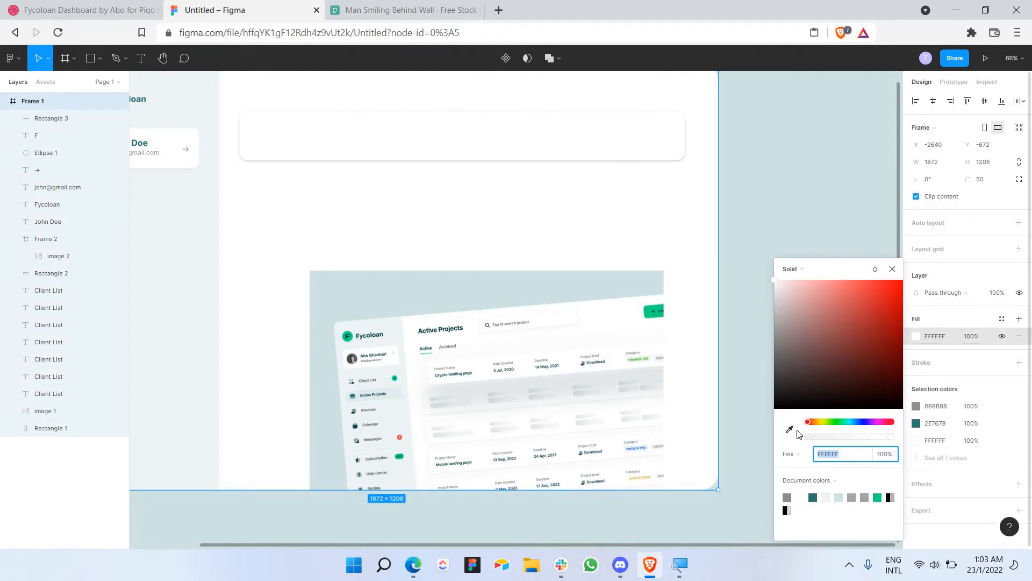
{"action": "left_click", "coordinate": [790, 429]}
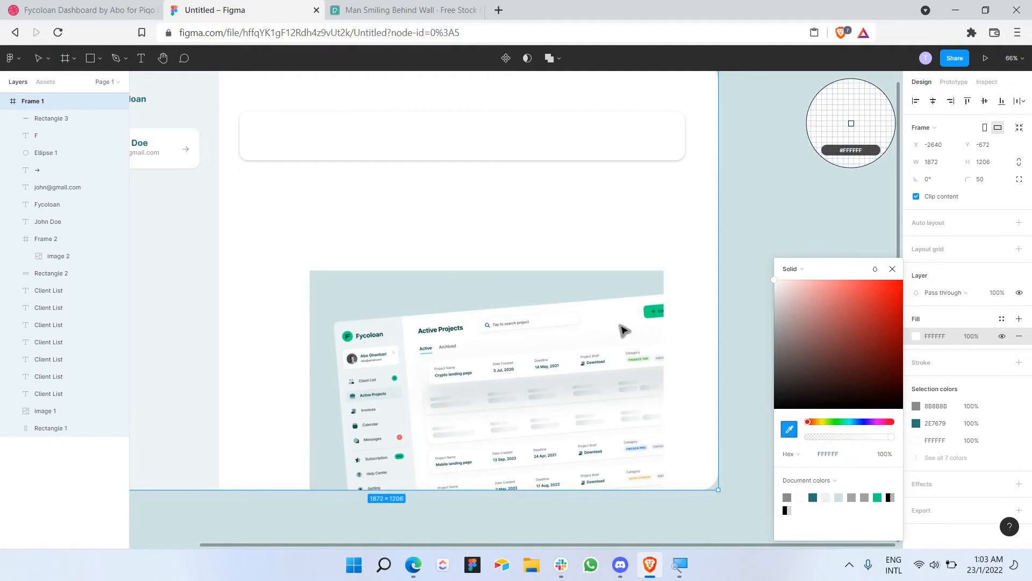
{"action": "key", "text": "Escape"}
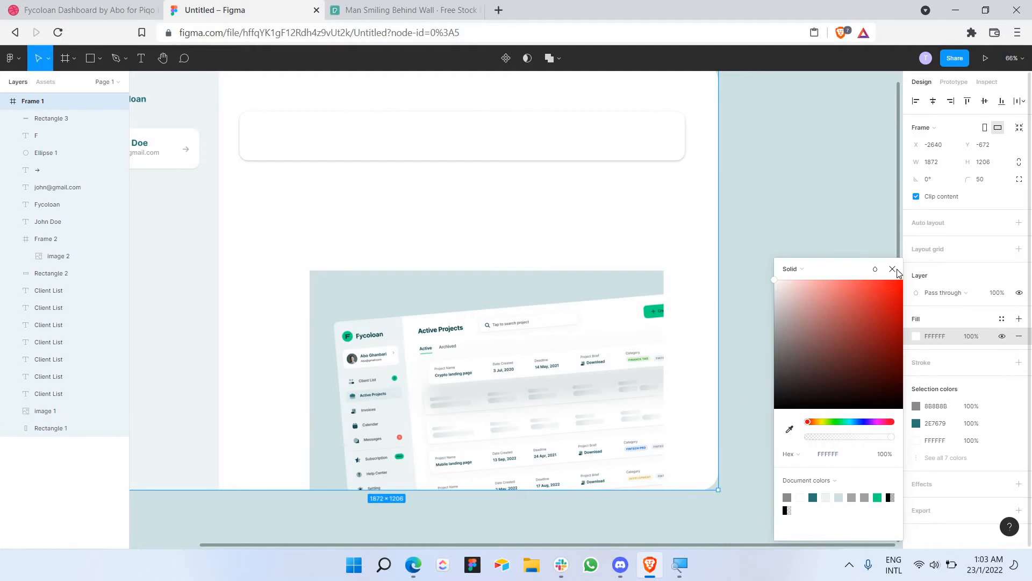
{"action": "left_click", "coordinate": [502, 379]}
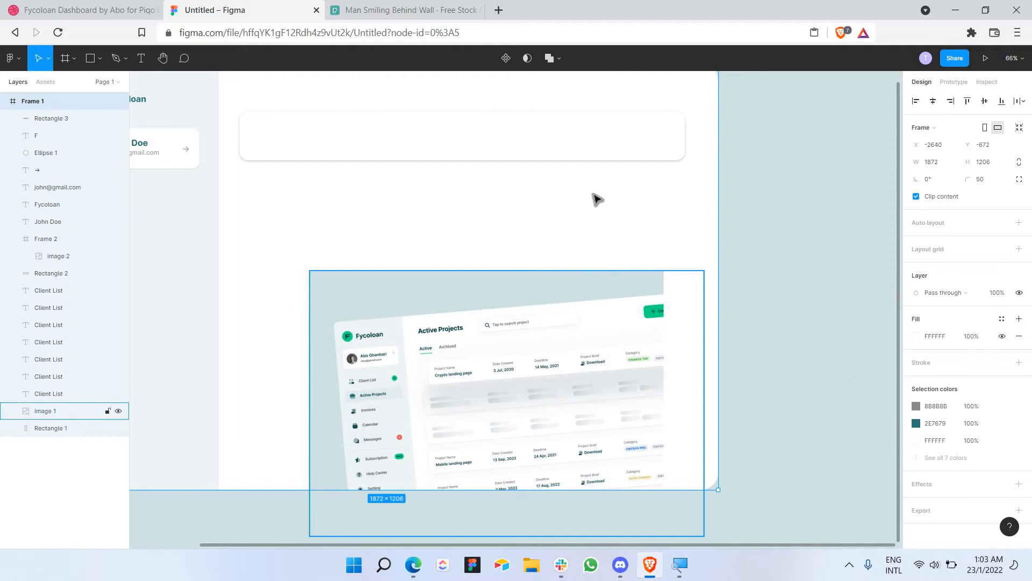
{"action": "left_click", "coordinate": [600, 156]}
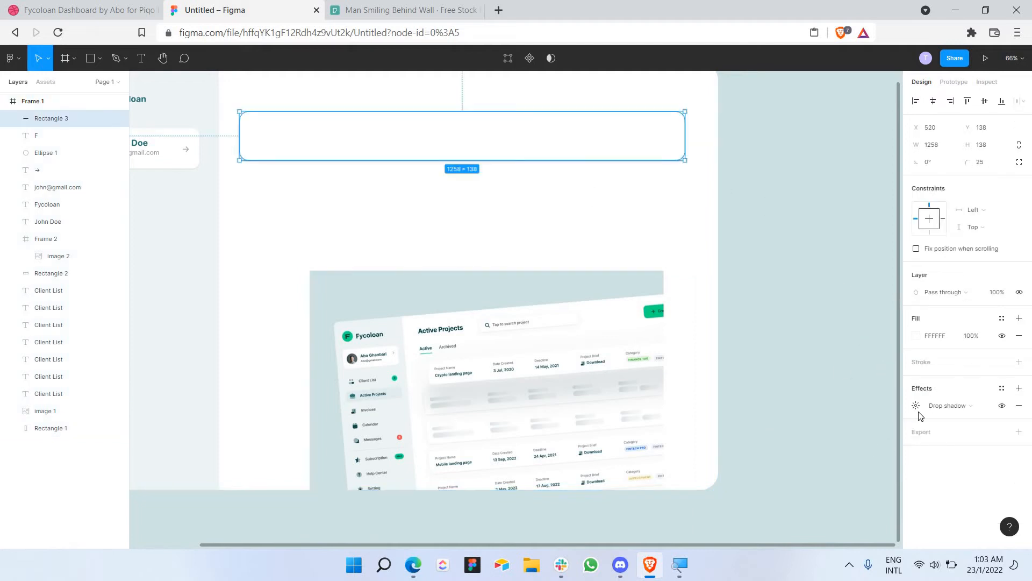
{"action": "left_click", "coordinate": [916, 406]}
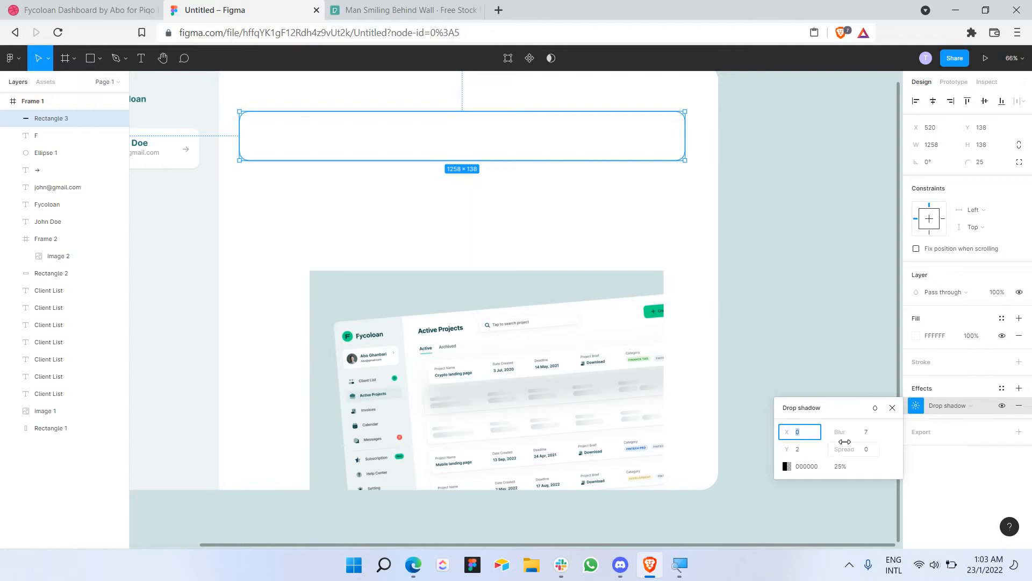
Step: Set the search bar's shadow opacity to 15% and reduce its blur and spread
{"action": "left_click_drag", "start_coordinate": [847, 454], "coordinate": [838, 473]}
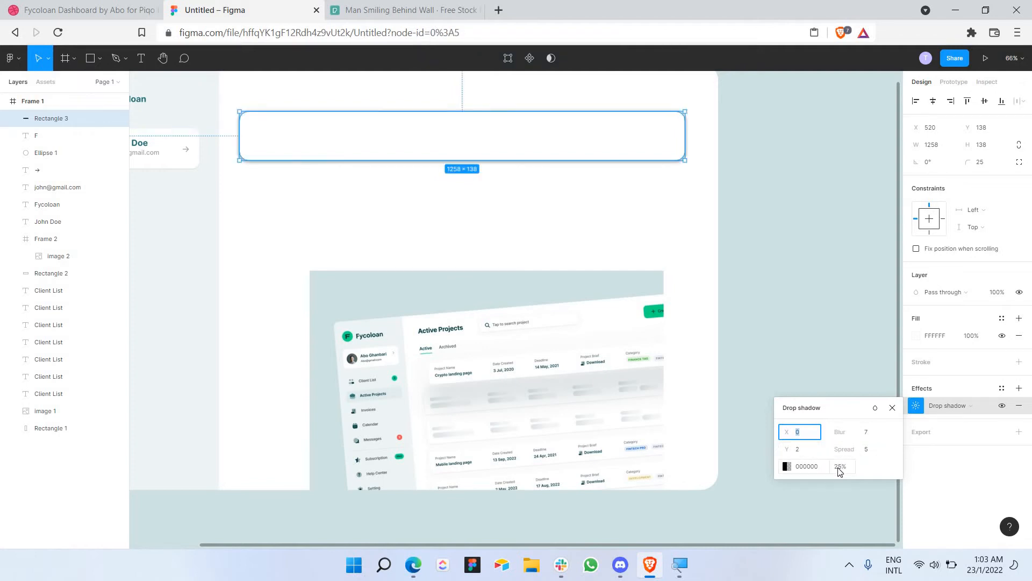
{"action": "left_click", "coordinate": [839, 468]}
{"action": "type", "text": "1"}
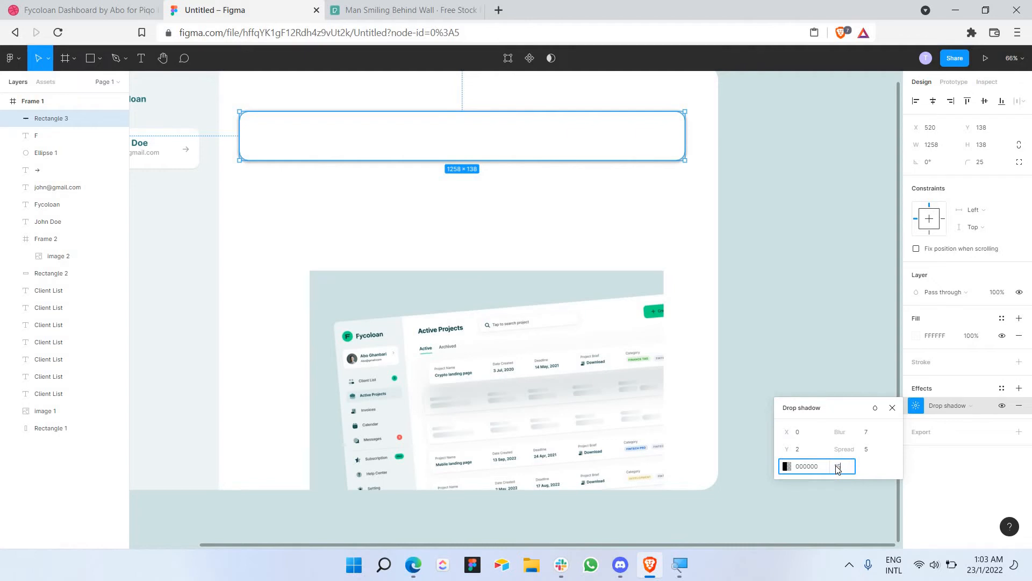
{"action": "type", "text": "5"}
{"action": "key", "text": "Return"}
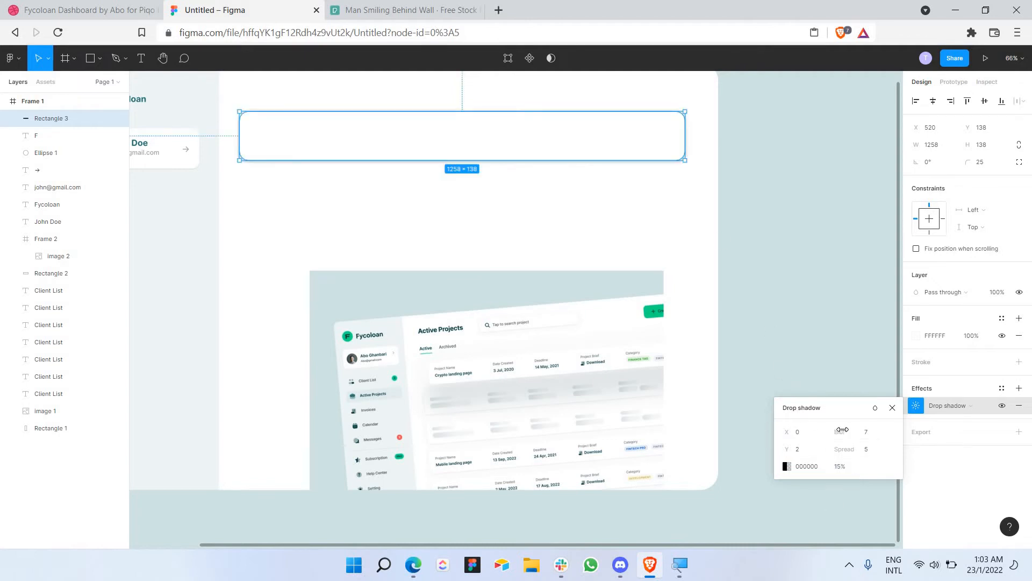
{"action": "left_click_drag", "start_coordinate": [840, 432], "coordinate": [776, 417]}
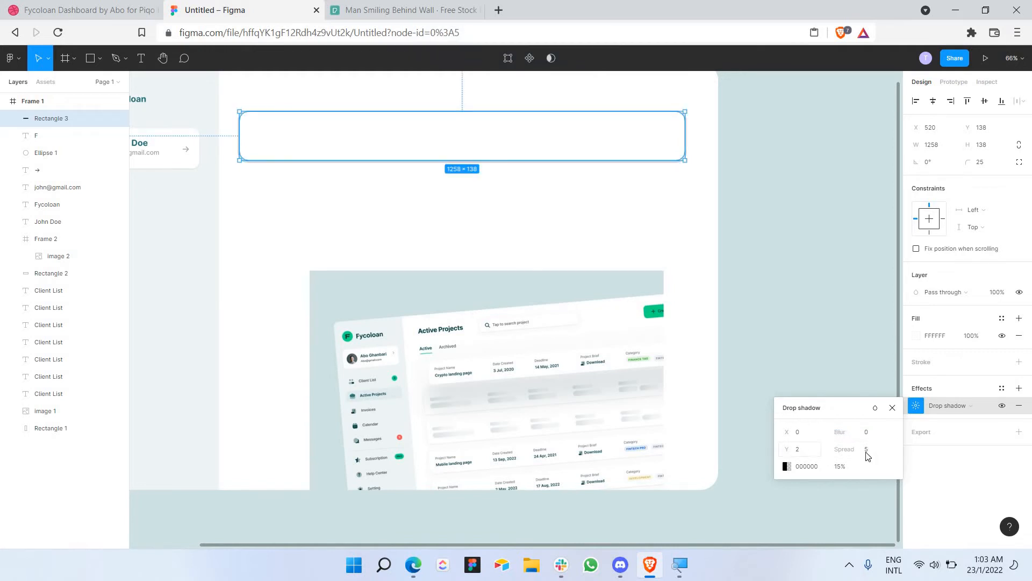
{"action": "left_click_drag", "start_coordinate": [843, 450], "coordinate": [836, 471]}
{"action": "left_click", "coordinate": [839, 467]}
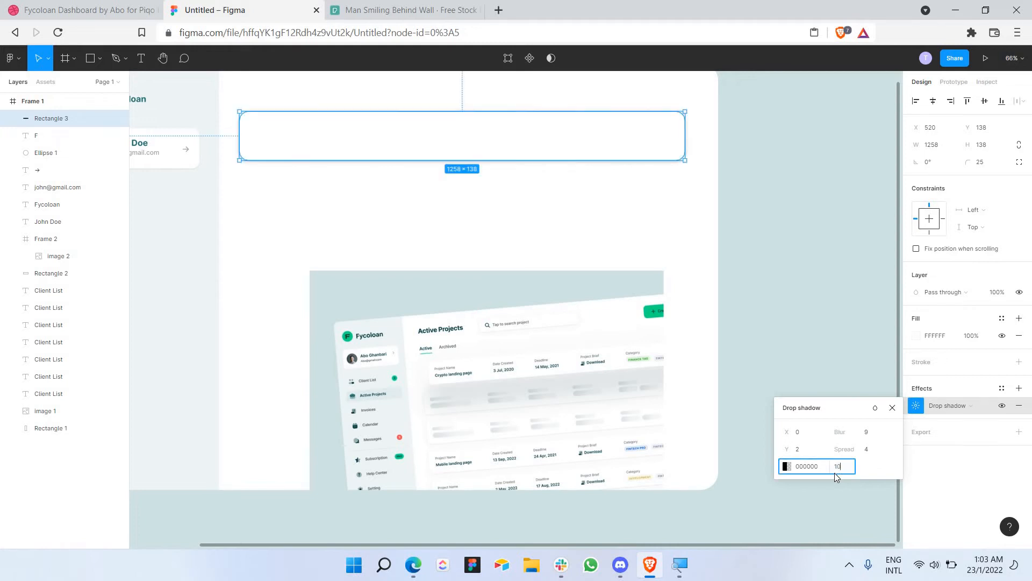
{"action": "left_click", "coordinate": [670, 207]}
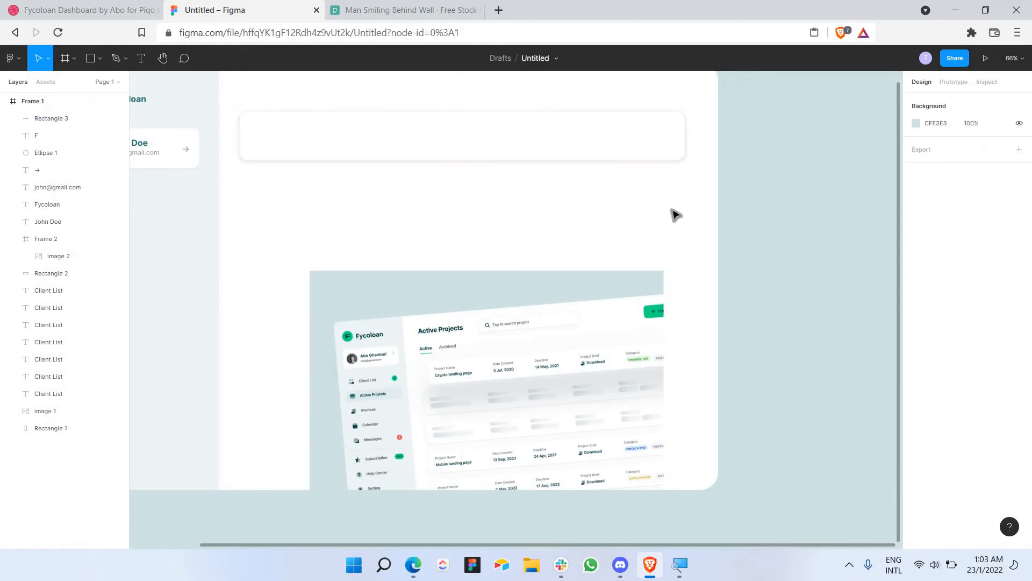
{"action": "scroll", "coordinate": [676, 215], "scroll_direction": "up", "scroll_amount": 3}
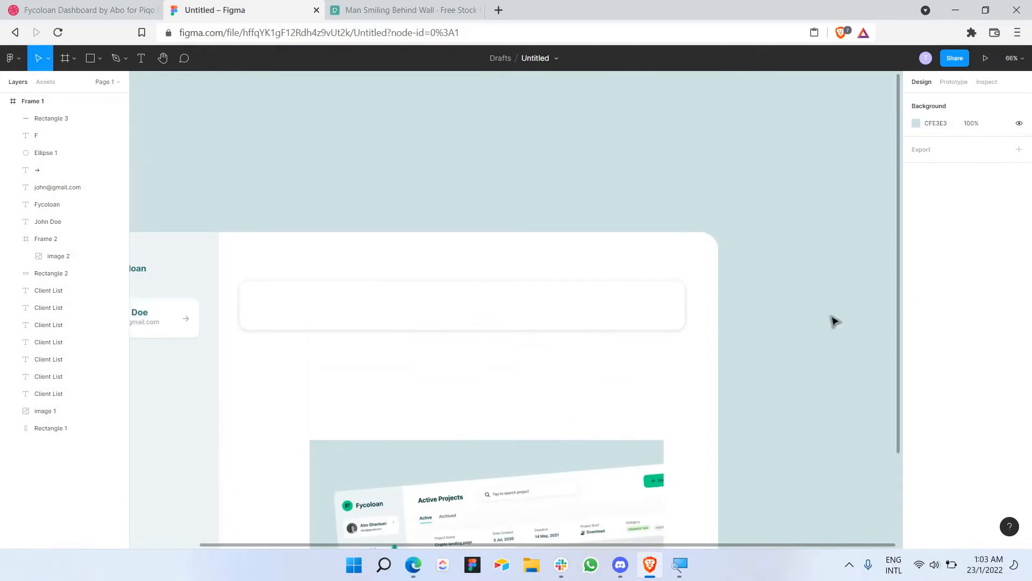
Step: Push the shadow further down, soften its blur and remove the spread entirely
{"action": "left_click", "coordinate": [653, 311]}
{"action": "left_click", "coordinate": [917, 407]}
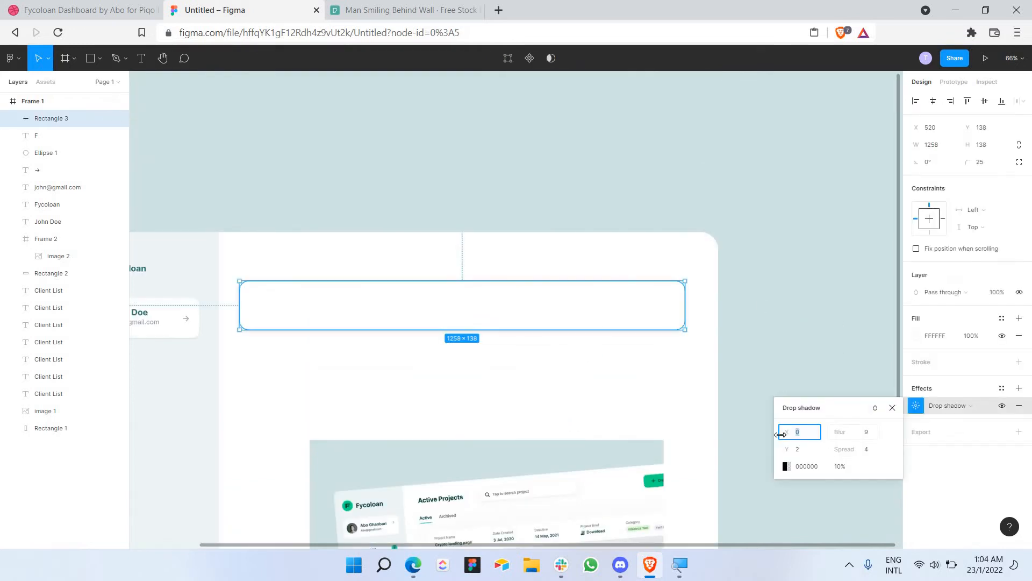
{"action": "left_click", "coordinate": [876, 408]}
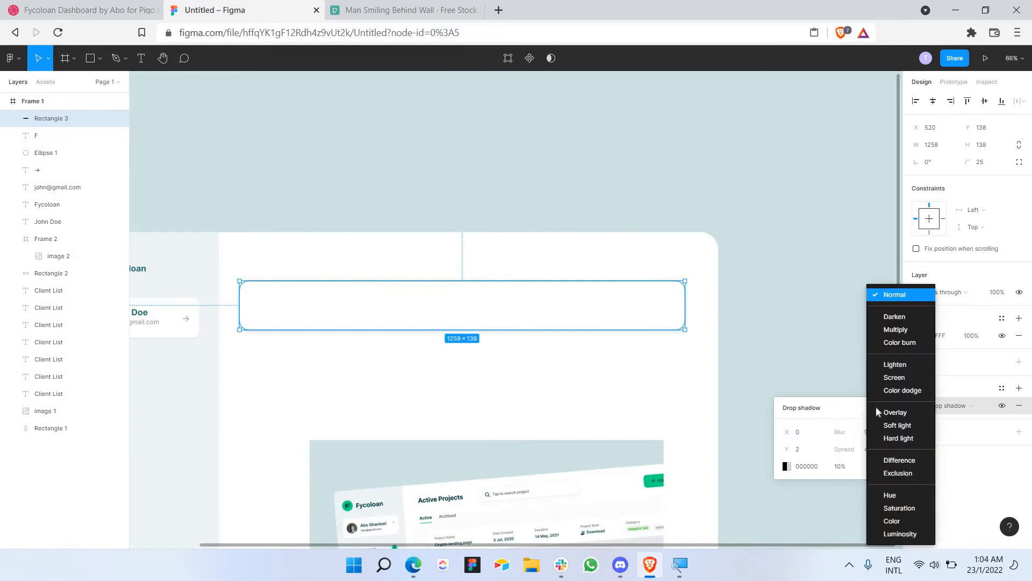
{"action": "left_click", "coordinate": [808, 463]}
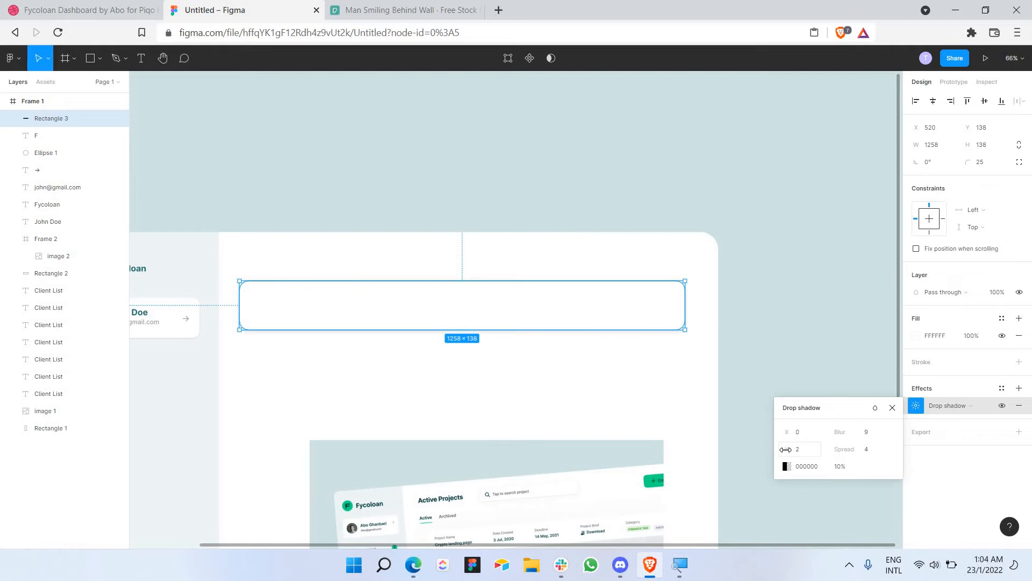
{"action": "mouse_move", "coordinate": [788, 449]}
{"action": "left_mouse_down"}
{"action": "mouse_move", "coordinate": [770, 453]}
{"action": "mouse_move", "coordinate": [787, 455]}
{"action": "left_mouse_up"}
{"action": "left_click_drag", "start_coordinate": [840, 431], "coordinate": [758, 424]}
{"action": "left_click_drag", "start_coordinate": [845, 449], "coordinate": [923, 438]}
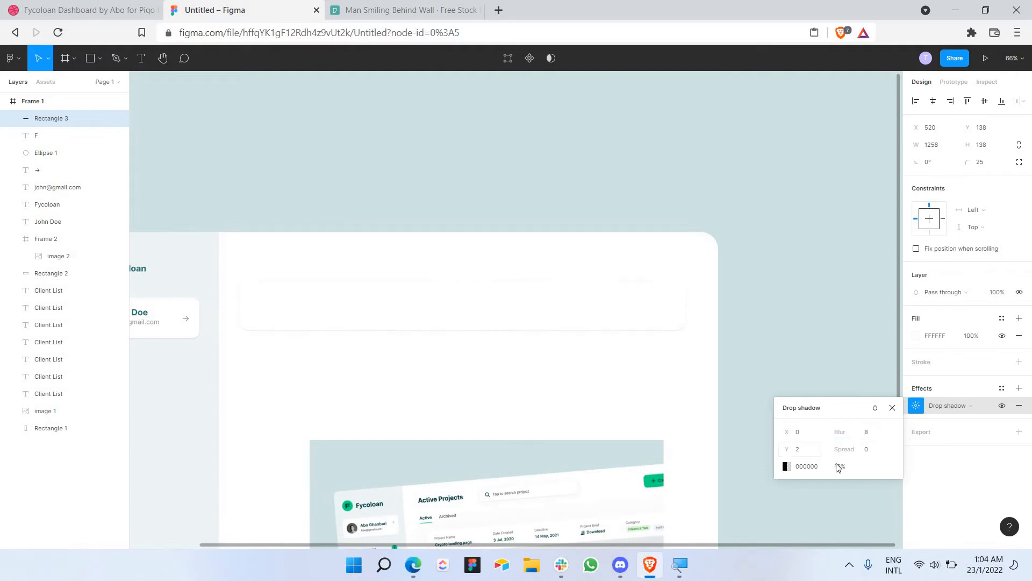
{"action": "left_click", "coordinate": [839, 466]}
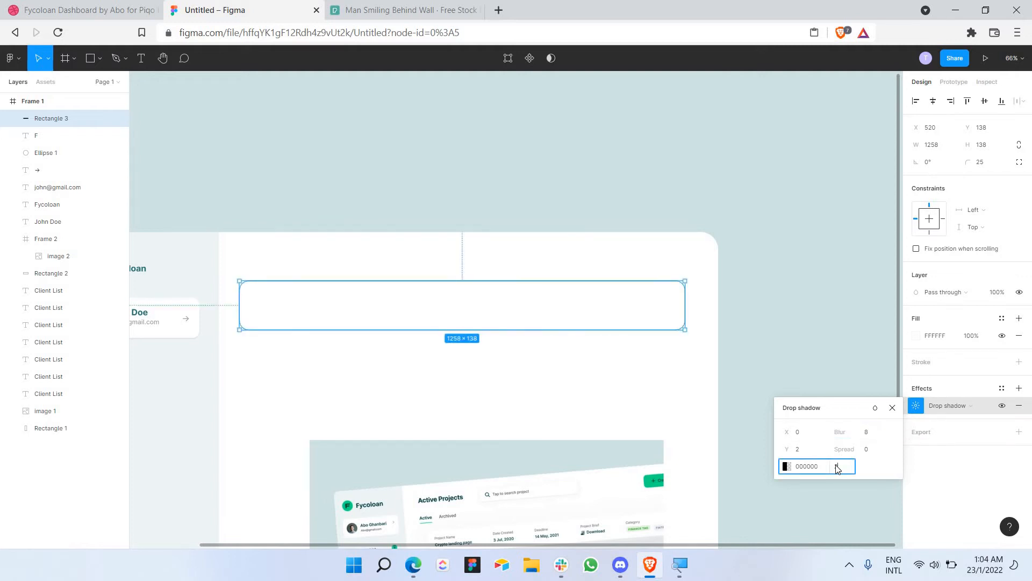
{"action": "left_click", "coordinate": [652, 378]}
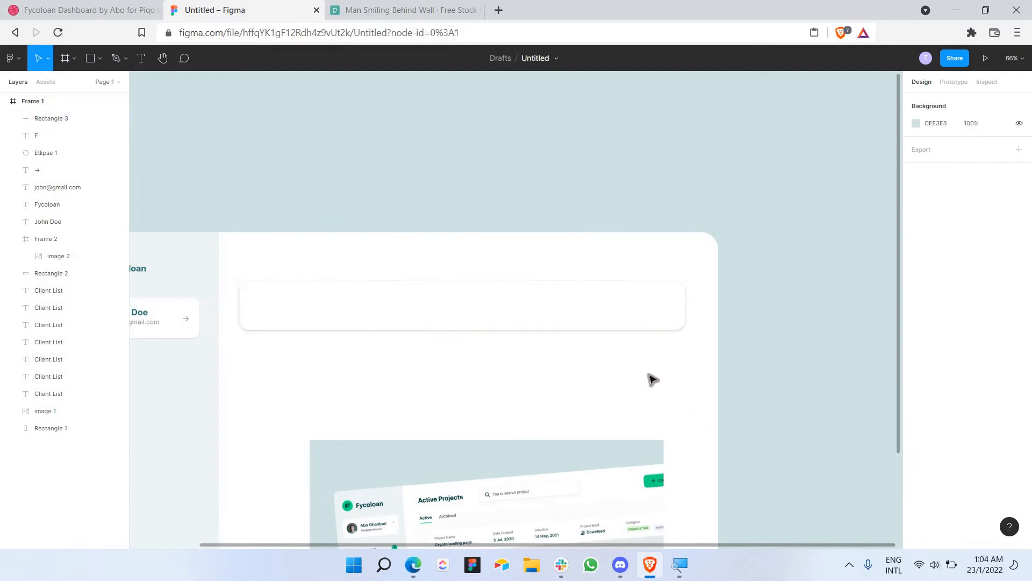
Step: Reduce the search bar shadow's blur slightly once more
{"action": "scroll", "coordinate": [606, 302], "scroll_direction": "down", "scroll_amount": 1}
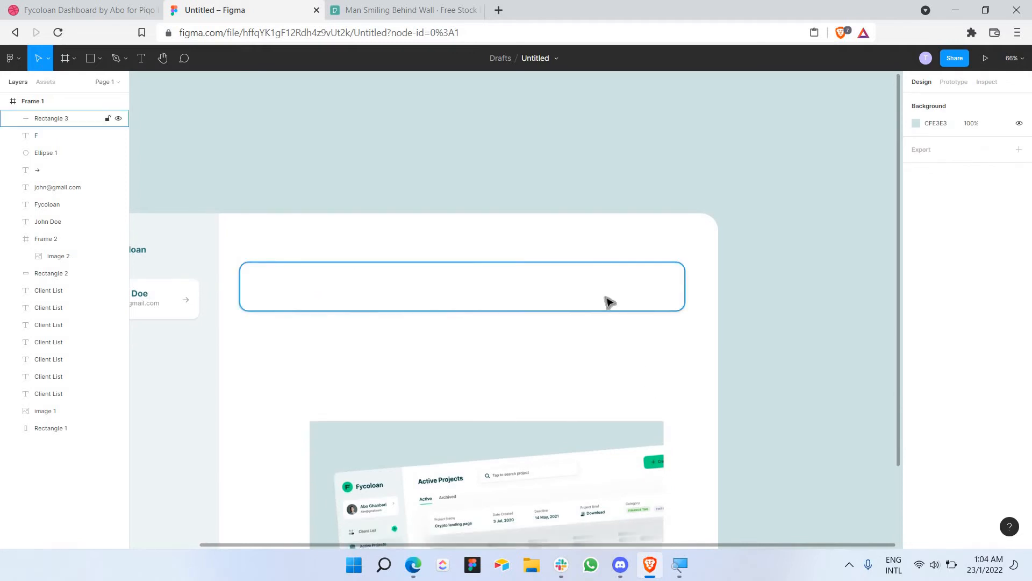
{"action": "left_click", "coordinate": [606, 302]}
{"action": "left_click", "coordinate": [918, 406]}
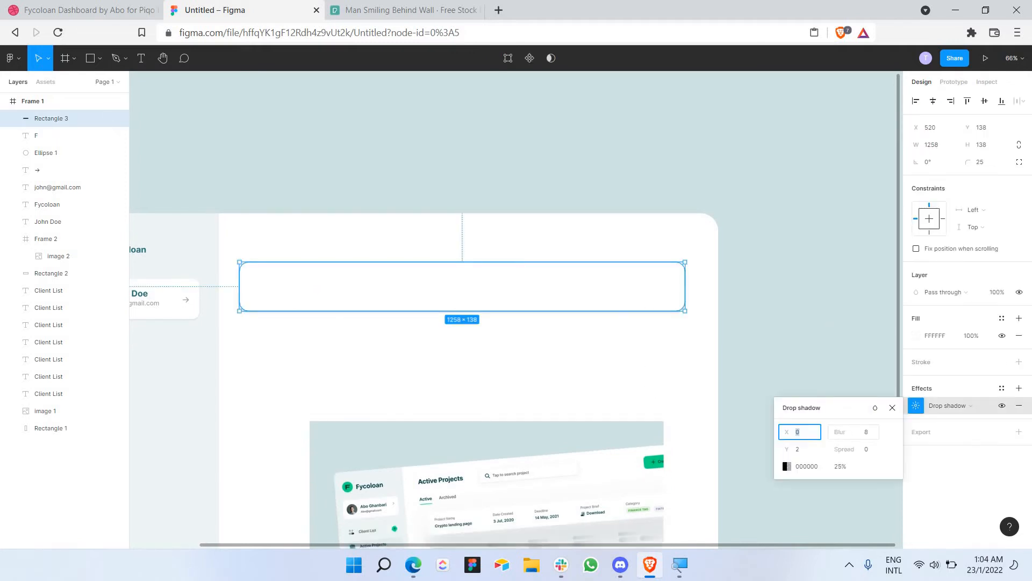
{"action": "left_click_drag", "start_coordinate": [839, 432], "coordinate": [836, 432]}
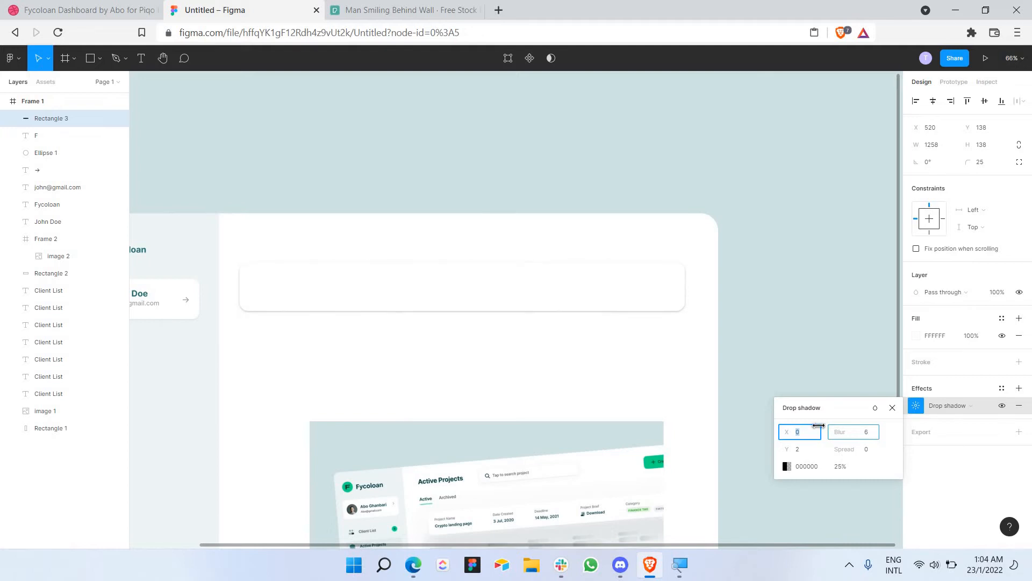
{"action": "left_click", "coordinate": [696, 364]}
{"action": "scroll", "coordinate": [691, 353], "scroll_direction": "down", "scroll_amount": 1}
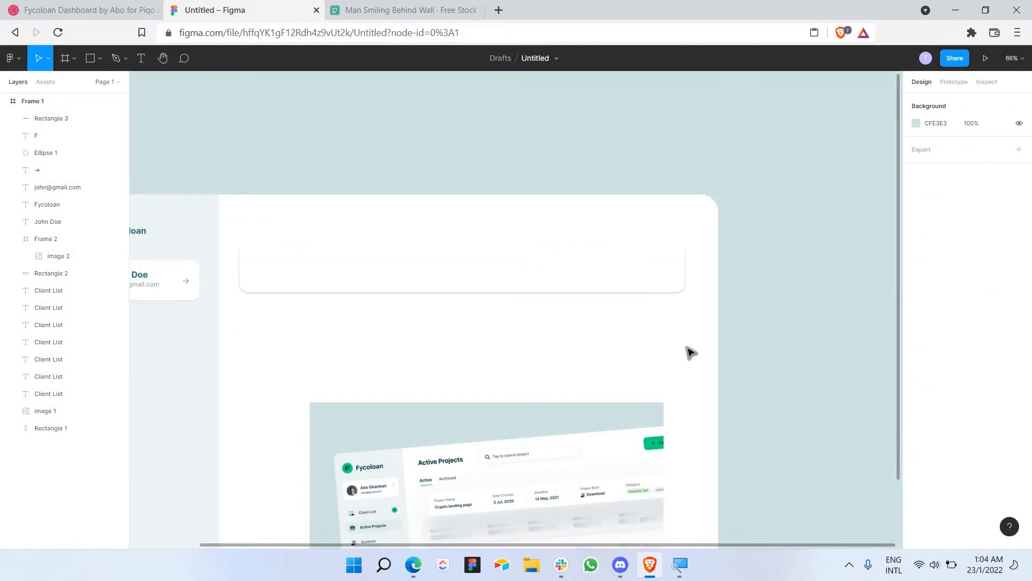
{"action": "scroll", "coordinate": [691, 353], "scroll_direction": "down", "scroll_amount": 3}
{"action": "scroll", "coordinate": [695, 350], "scroll_direction": "down", "scroll_amount": 1}
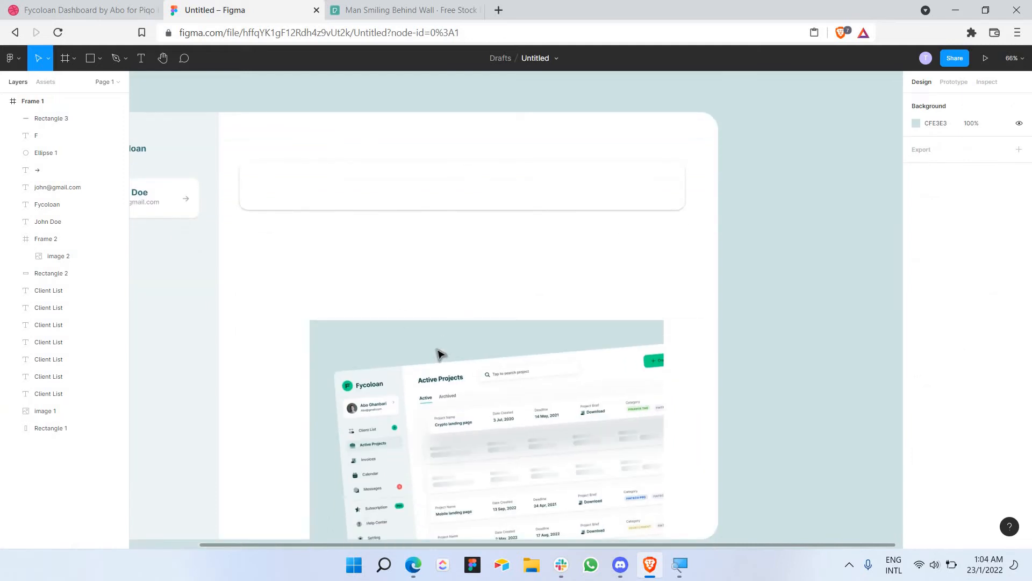
Step: Drag the image 1 screenshot up and left to X 423, Y 103, under the search bar
{"action": "left_click_drag", "start_coordinate": [320, 340], "coordinate": [256, 183]}
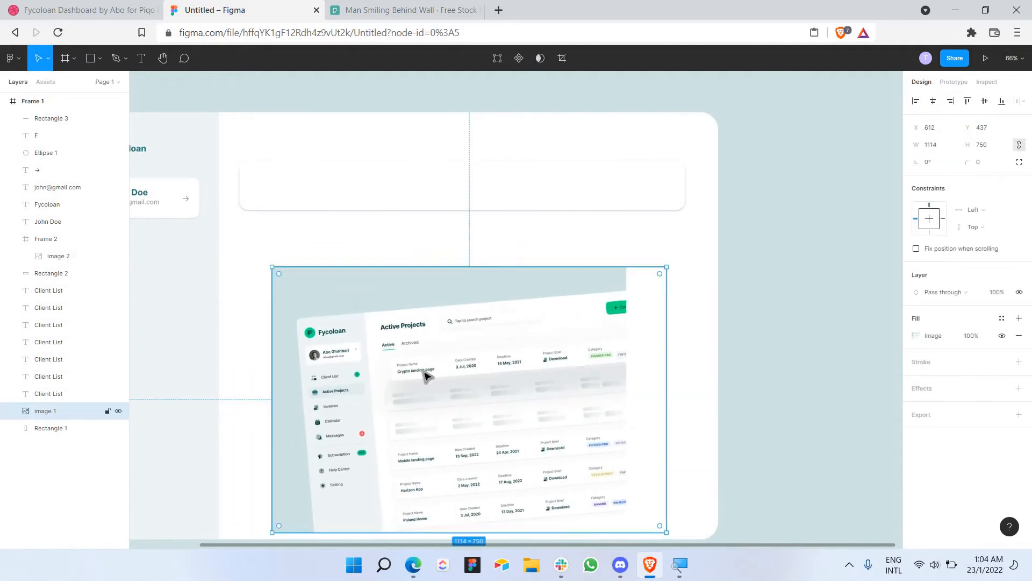
{"action": "scroll", "coordinate": [426, 375], "scroll_direction": "up", "scroll_amount": 5}
{"action": "scroll", "coordinate": [337, 339], "scroll_direction": "up", "scroll_amount": 1}
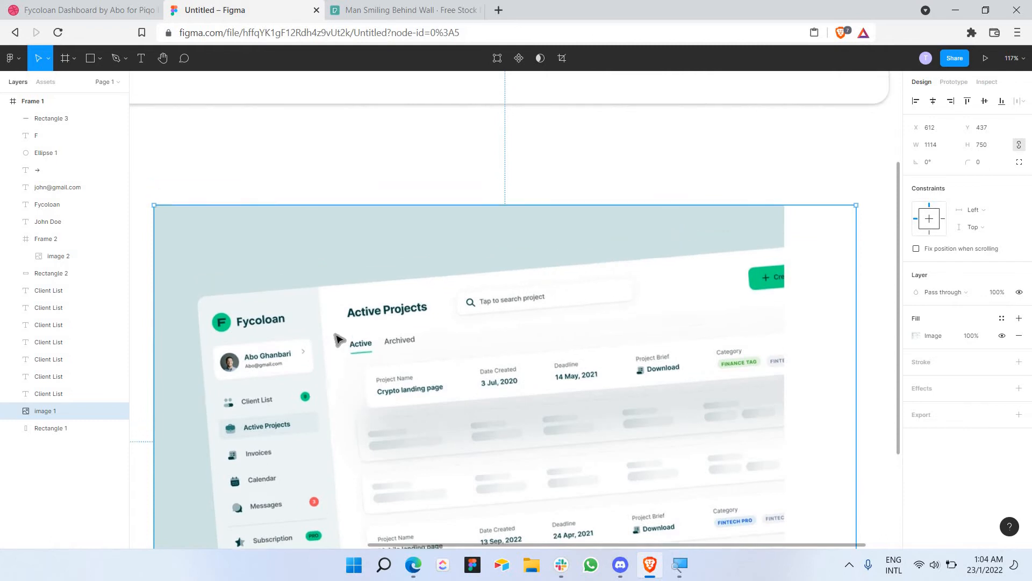
{"action": "left_click_drag", "start_coordinate": [338, 339], "coordinate": [215, 194]}
{"action": "scroll", "coordinate": [226, 221], "scroll_direction": "down", "scroll_amount": 3}
{"action": "scroll", "coordinate": [215, 200], "scroll_direction": "up", "scroll_amount": 1}
{"action": "scroll", "coordinate": [150, 91], "scroll_direction": "left", "scroll_amount": 1}
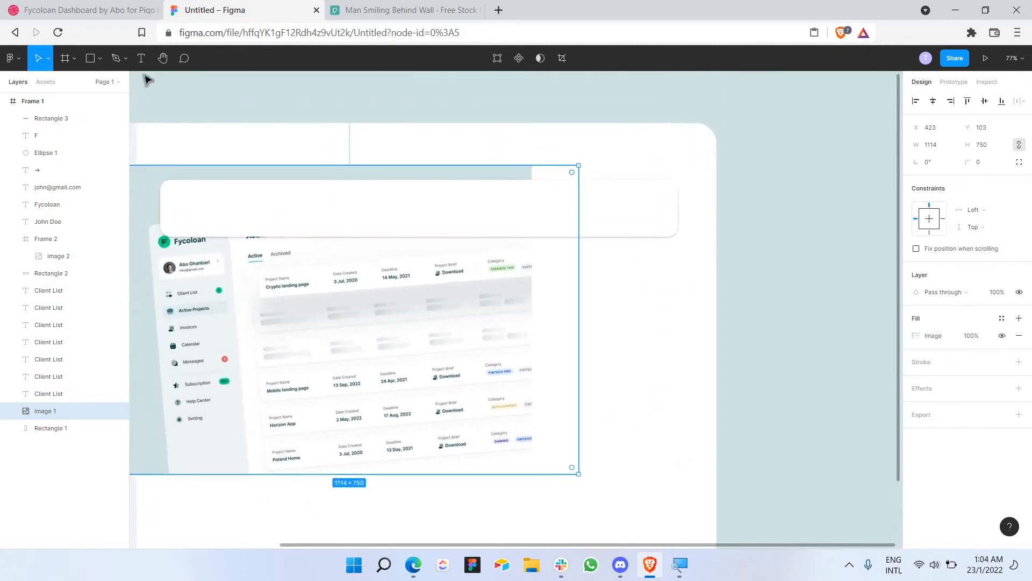
{"action": "scroll", "coordinate": [148, 79], "scroll_direction": "left", "scroll_amount": 2}
{"action": "left_click", "coordinate": [141, 58]}
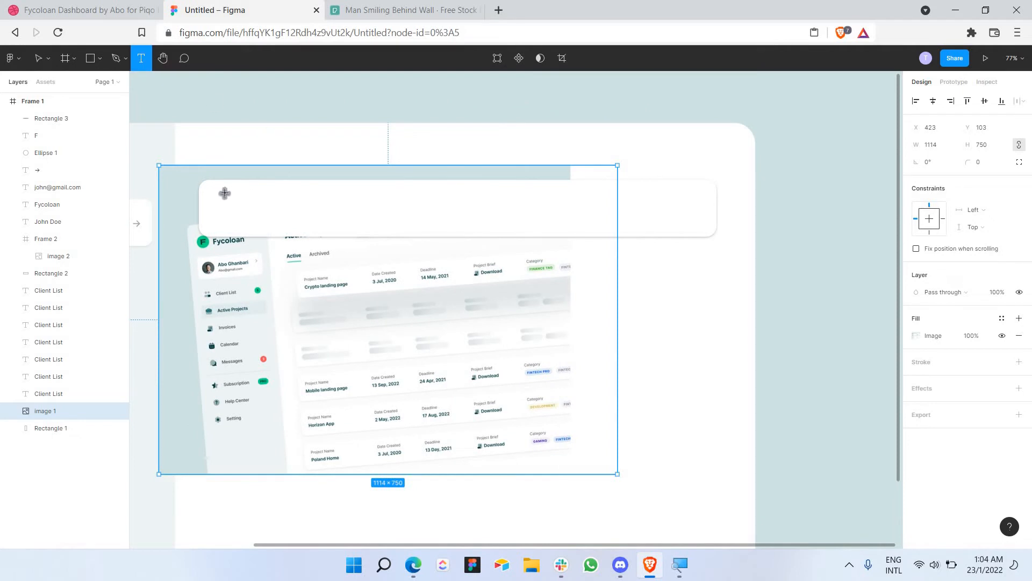
Step: Add a 'Project Name' text label inside the search bar, widened to fit one line
{"action": "left_click_drag", "start_coordinate": [223, 192], "coordinate": [300, 206]}
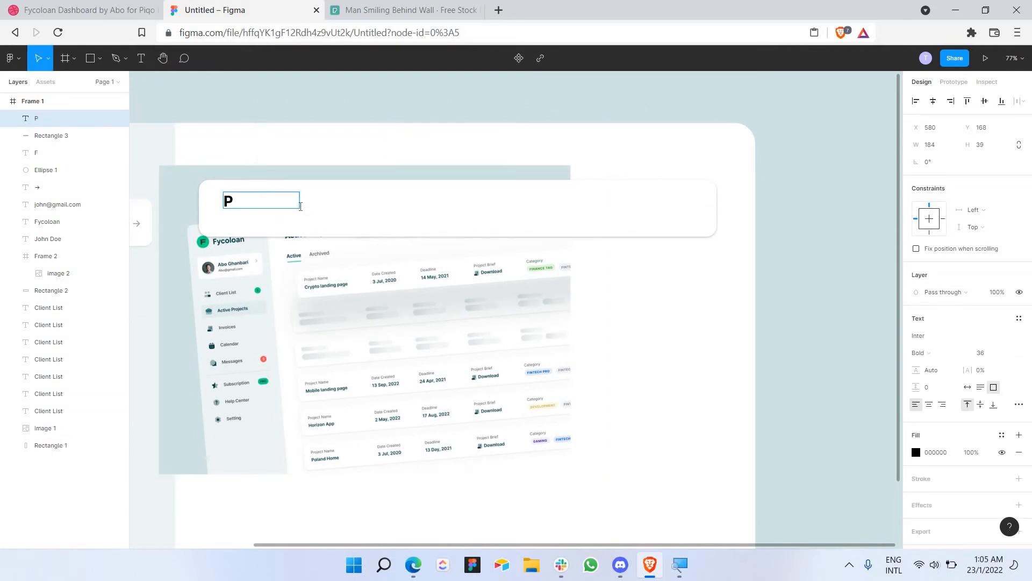
{"action": "type", "text": "Project Na,e"}
{"action": "key", "text": "BackSpace"}
{"action": "key", "text": "BackSpace"}
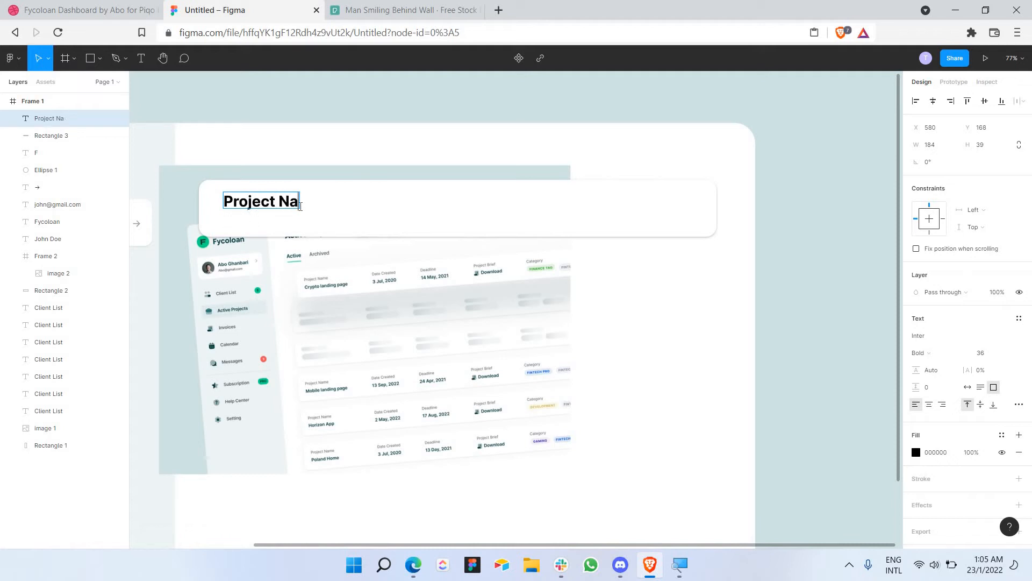
{"action": "type", "text": "me"}
{"action": "key", "text": "Escape"}
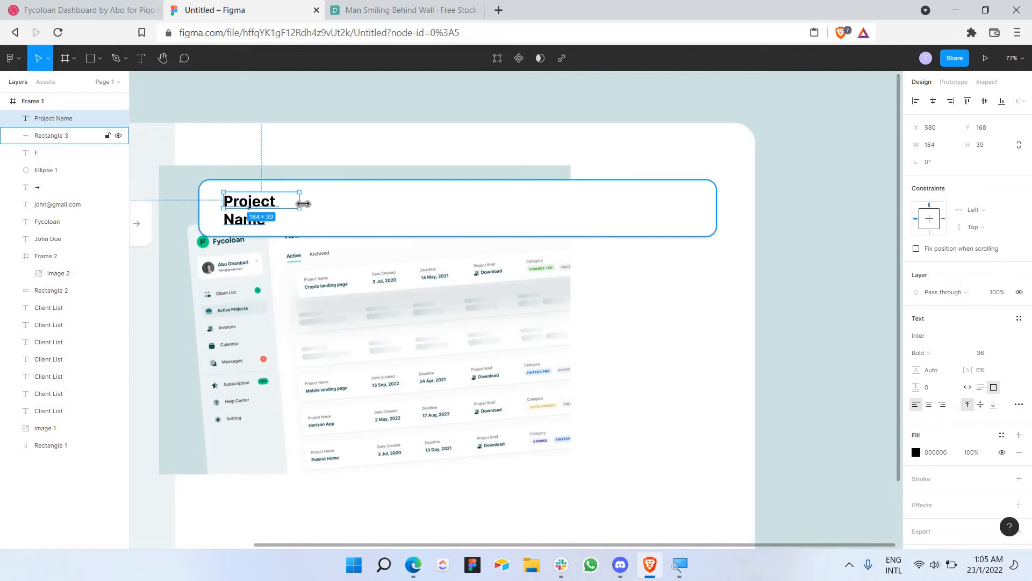
{"action": "left_click_drag", "start_coordinate": [300, 207], "coordinate": [330, 210]}
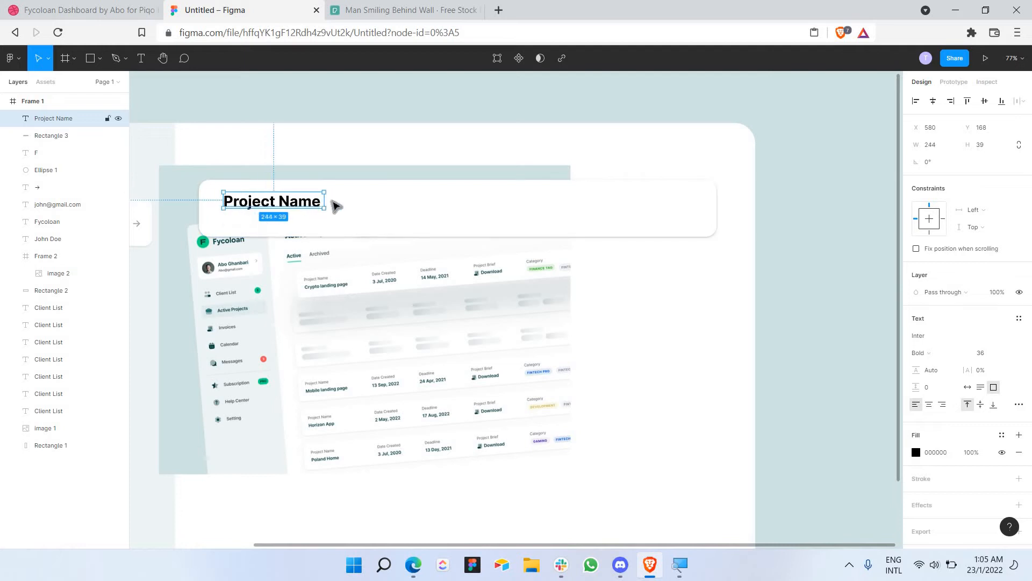
Step: Paste a duplicate Project Name label just below the original
{"action": "left_click", "coordinate": [332, 209]}
{"action": "left_click", "coordinate": [297, 208]}
{"action": "key", "text": "ctrl+v"}
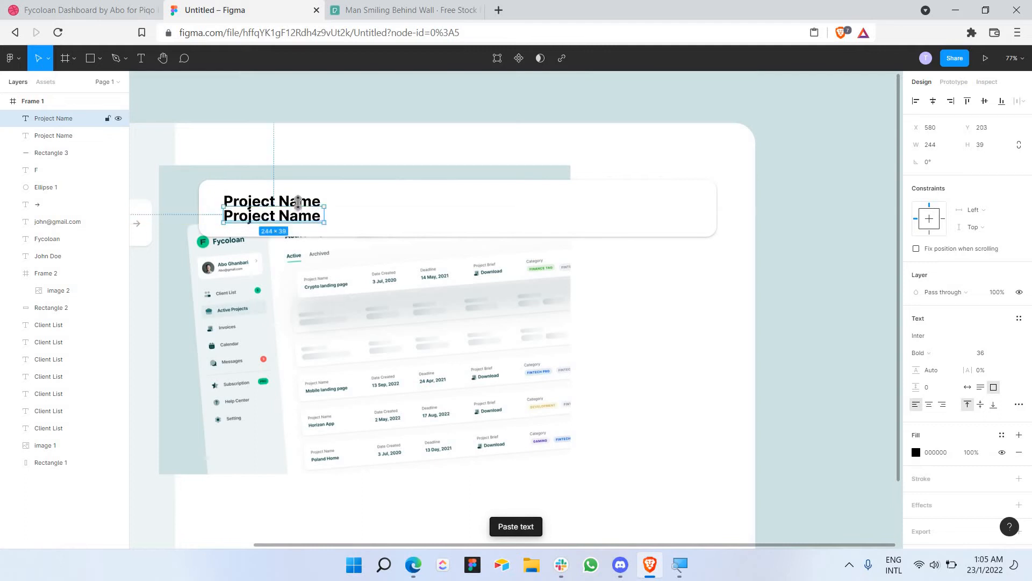
{"action": "double_click", "coordinate": [298, 205]}
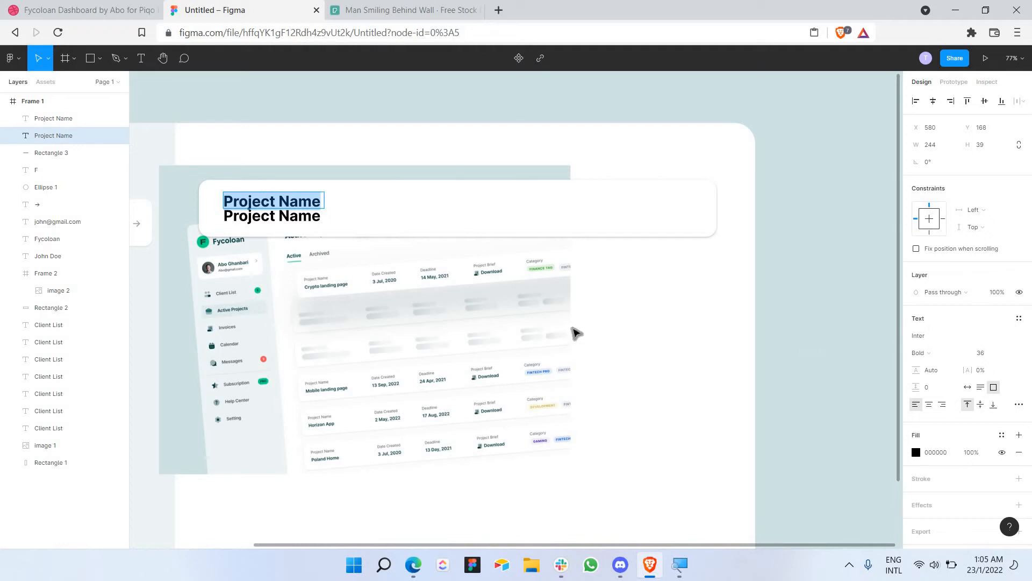
Step: Set the upper label's font size to 24 and the large Project Name text to 30
{"action": "left_click", "coordinate": [1006, 351]}
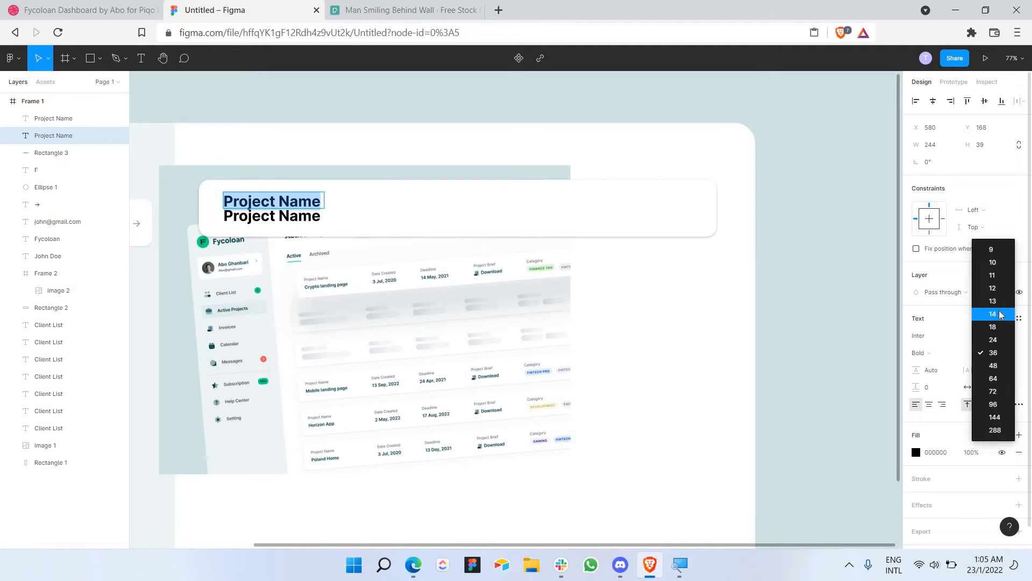
{"action": "left_click", "coordinate": [1003, 323]}
{"action": "left_click", "coordinate": [1009, 356]}
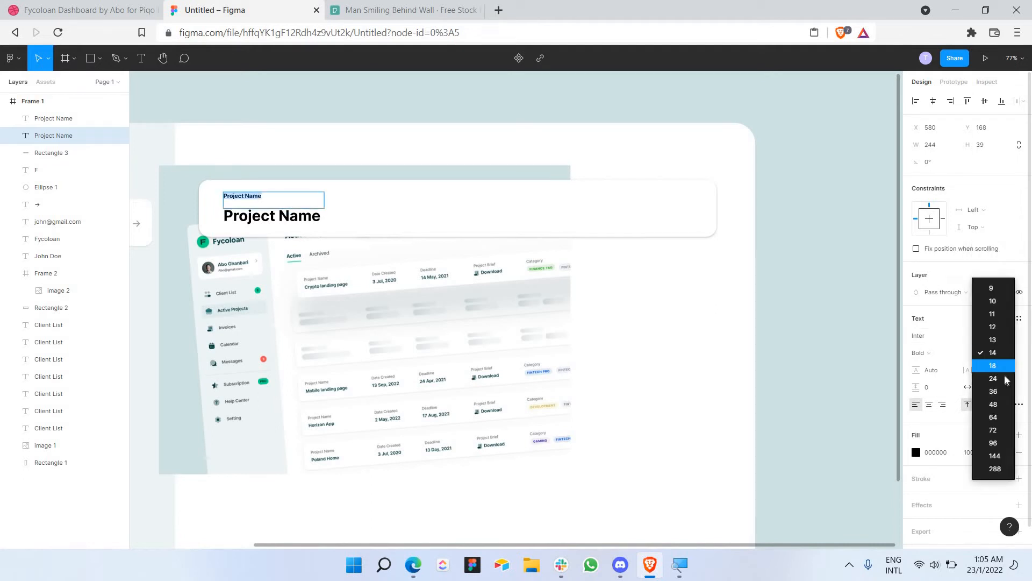
{"action": "left_click", "coordinate": [1003, 377]}
{"action": "left_click", "coordinate": [293, 218]}
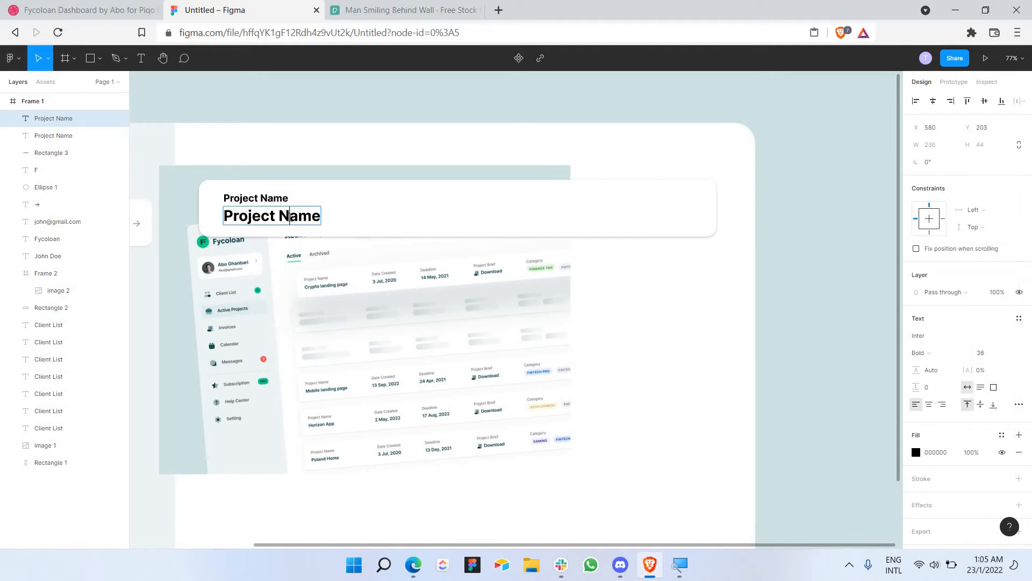
{"action": "double_click", "coordinate": [293, 217]}
{"action": "key", "text": "ctrl+a"}
{"action": "left_click", "coordinate": [987, 357]}
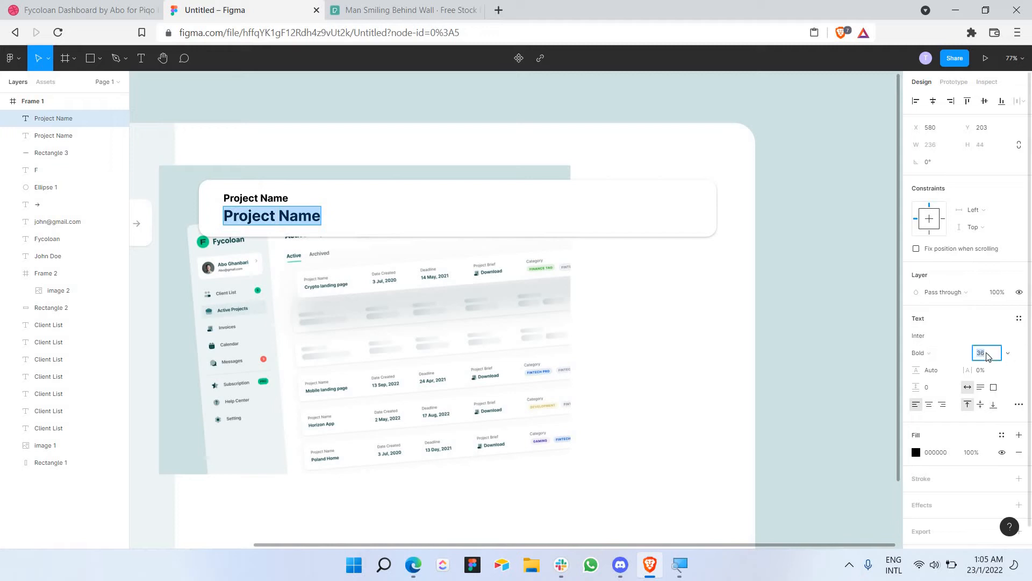
{"action": "type", "text": "30"}
{"action": "key", "text": "Return"}
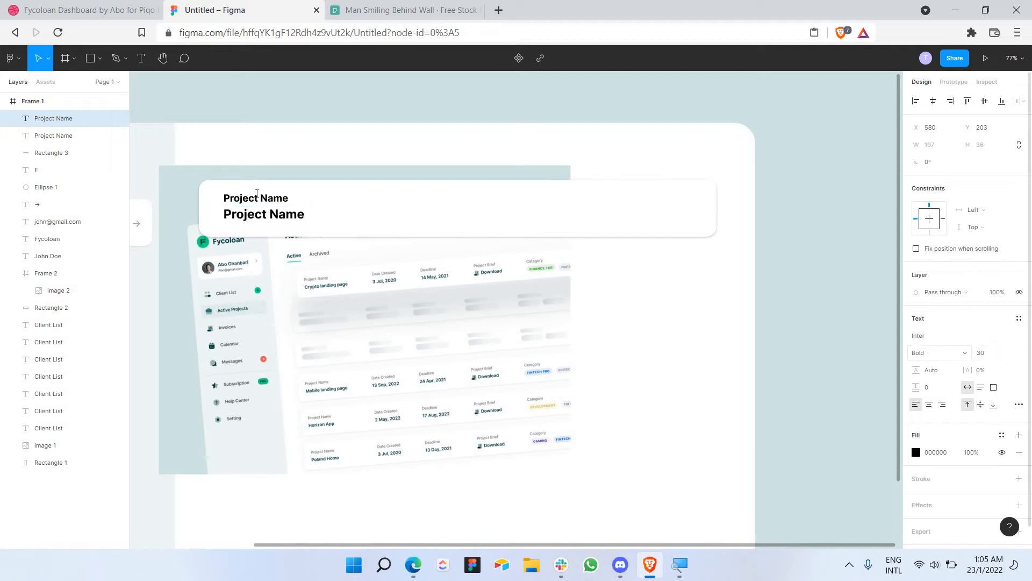
Step: Make the small Project Name label size 20 with grey fill A6A6A6
{"action": "left_click", "coordinate": [256, 197]}
{"action": "double_click", "coordinate": [256, 198]}
{"action": "key", "text": "ctrl+a"}
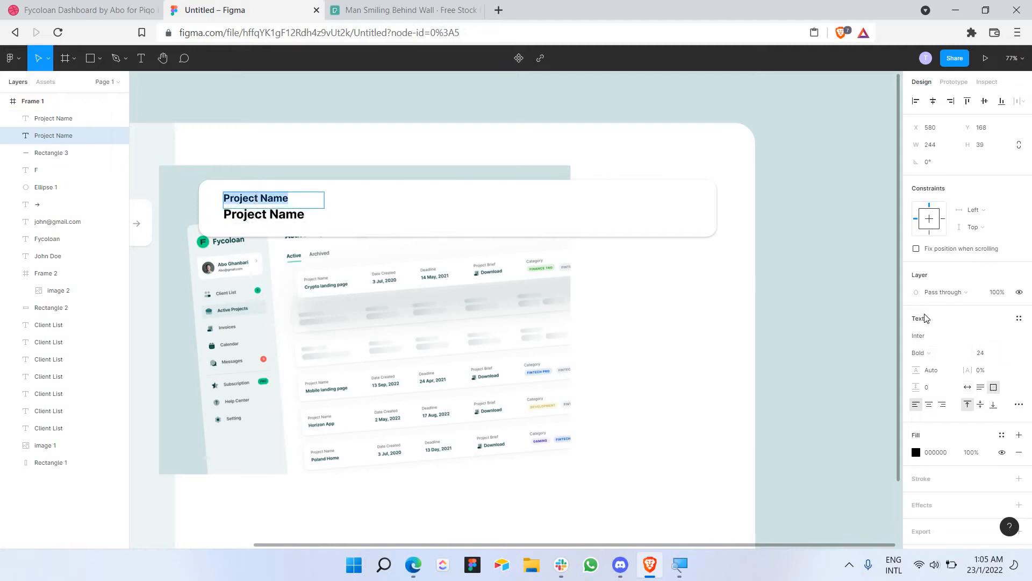
{"action": "left_click", "coordinate": [989, 354]}
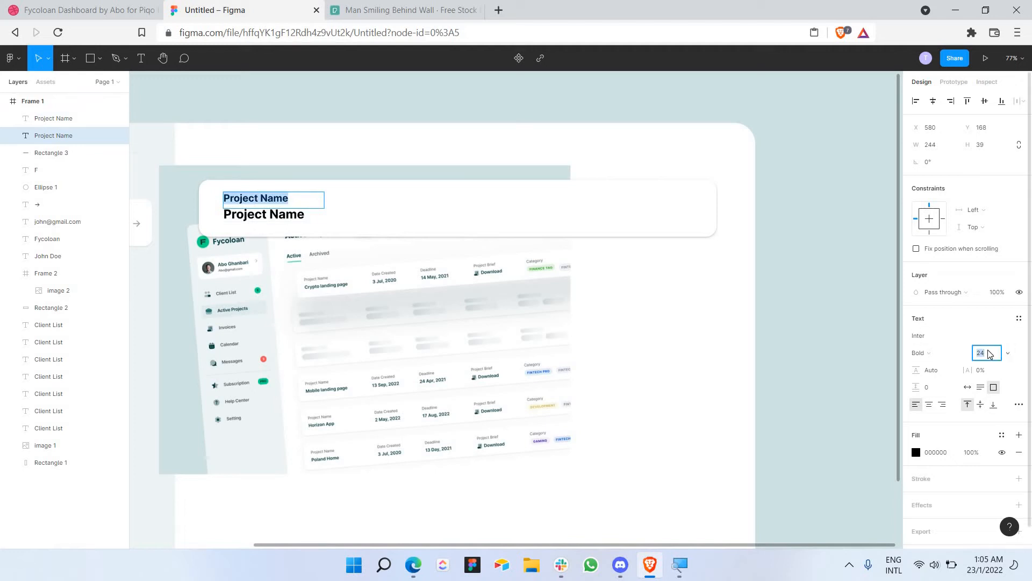
{"action": "type", "text": "20"}
{"action": "key", "text": "Return"}
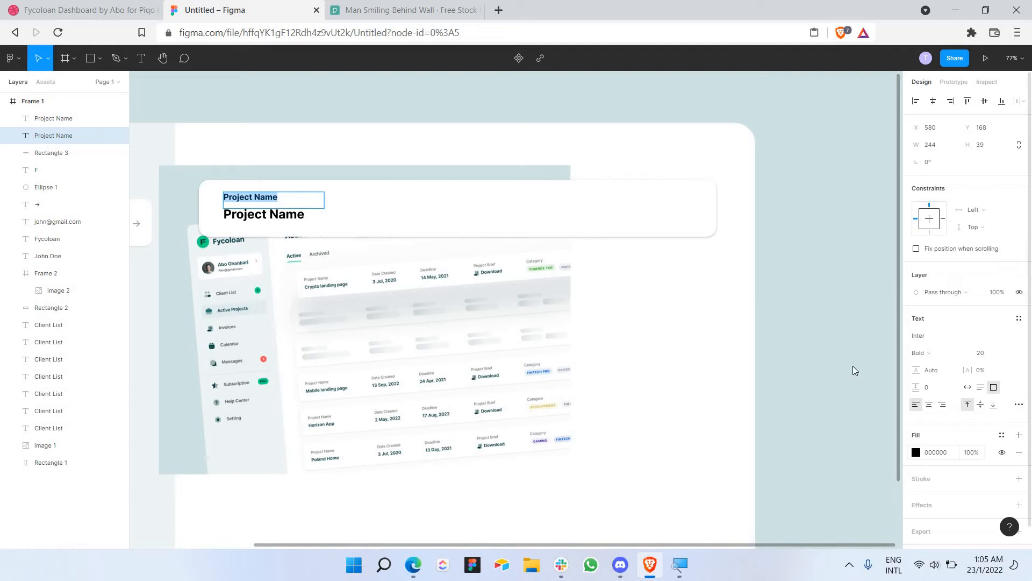
{"action": "left_click_drag", "start_coordinate": [814, 321], "coordinate": [558, 334]}
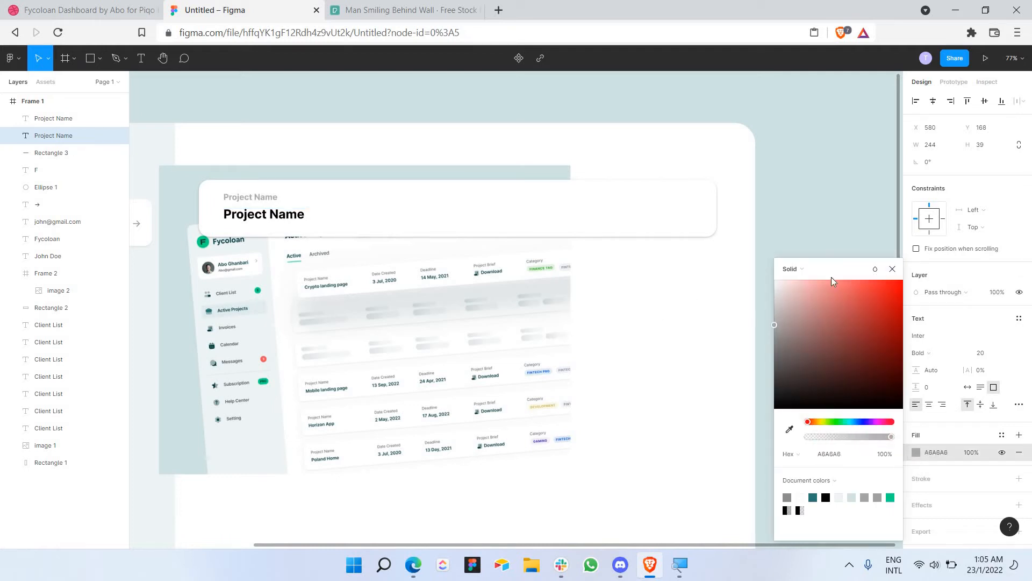
{"action": "key", "text": "Return"}
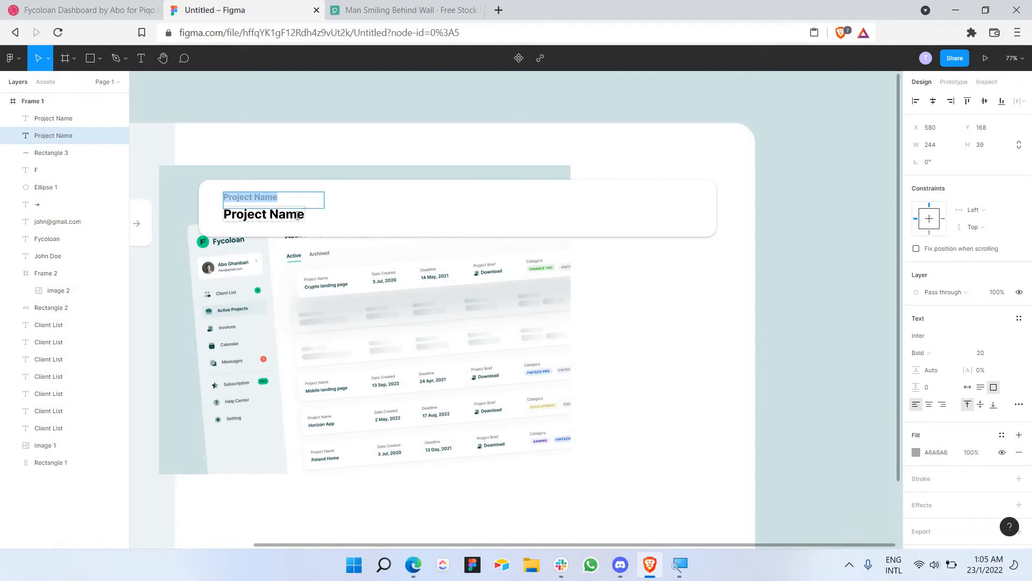
{"action": "left_click", "coordinate": [298, 216]}
{"action": "left_click", "coordinate": [295, 205]}
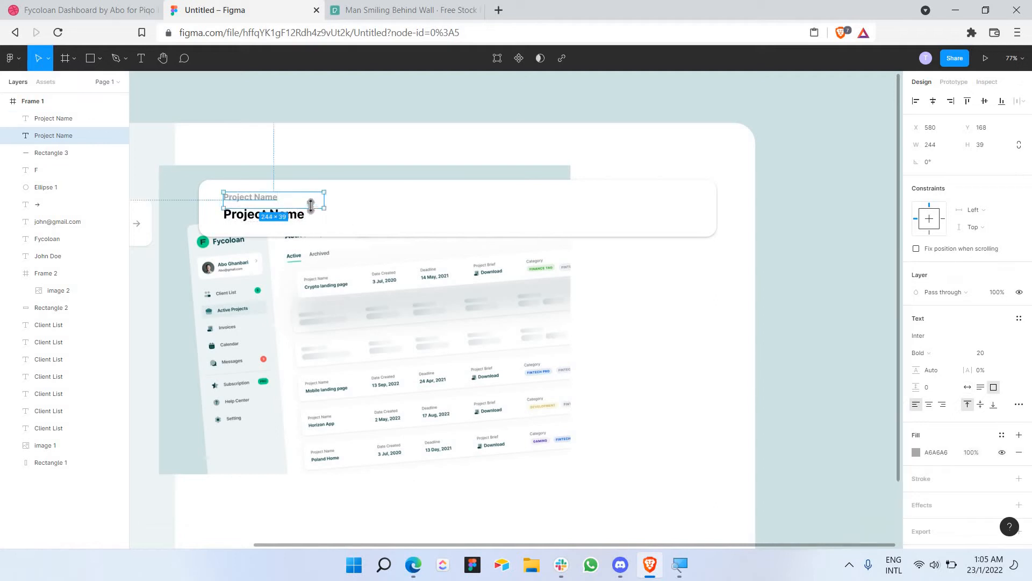
Step: Retype the large title as 'Crypto Landing Page' at font size 25
{"action": "double_click", "coordinate": [293, 213]}
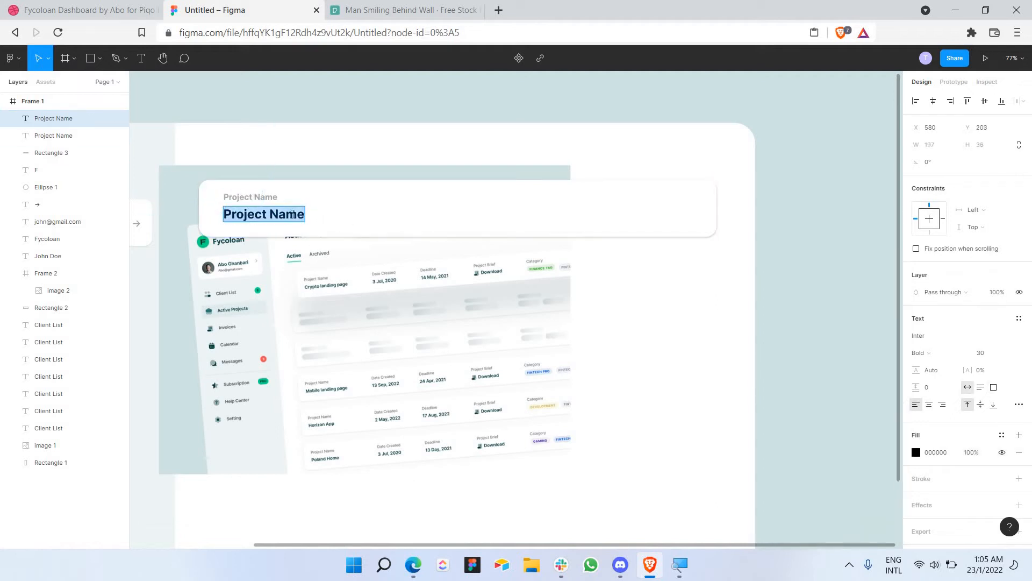
{"action": "type", "text": "Crypto"}
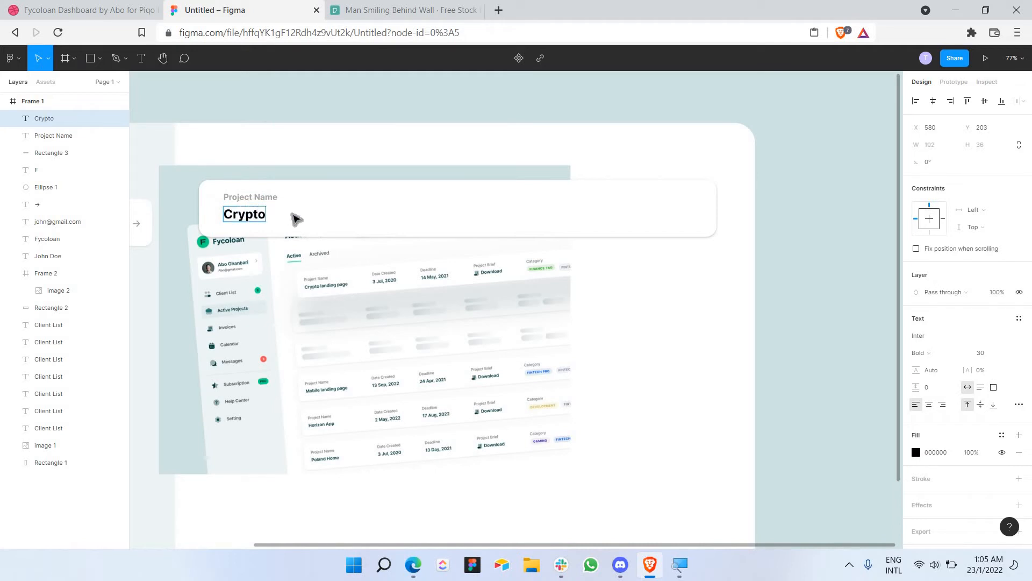
{"action": "type", "text": " Landing P"}
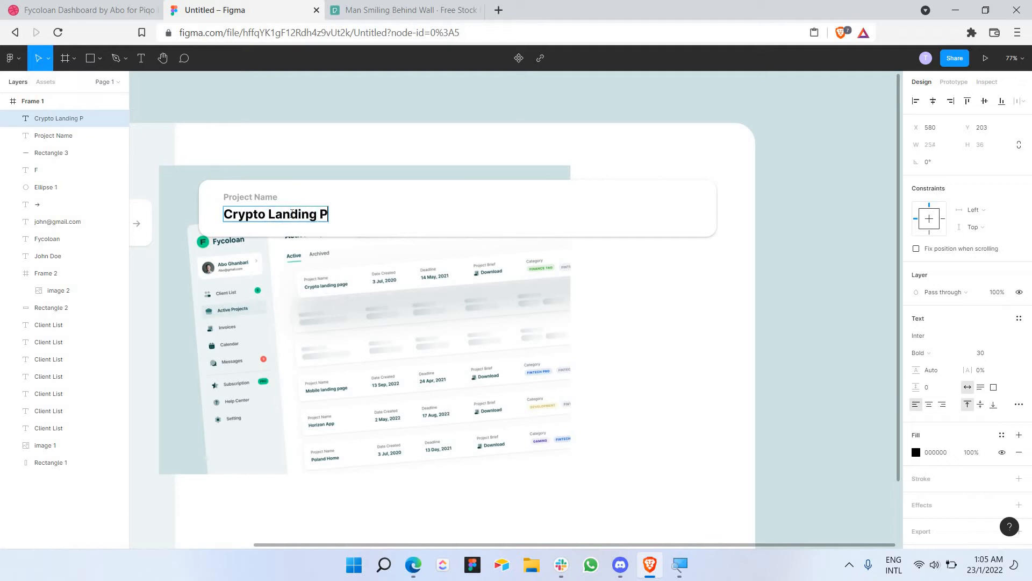
{"action": "type", "text": "age"}
{"action": "key", "text": "ctrl+a"}
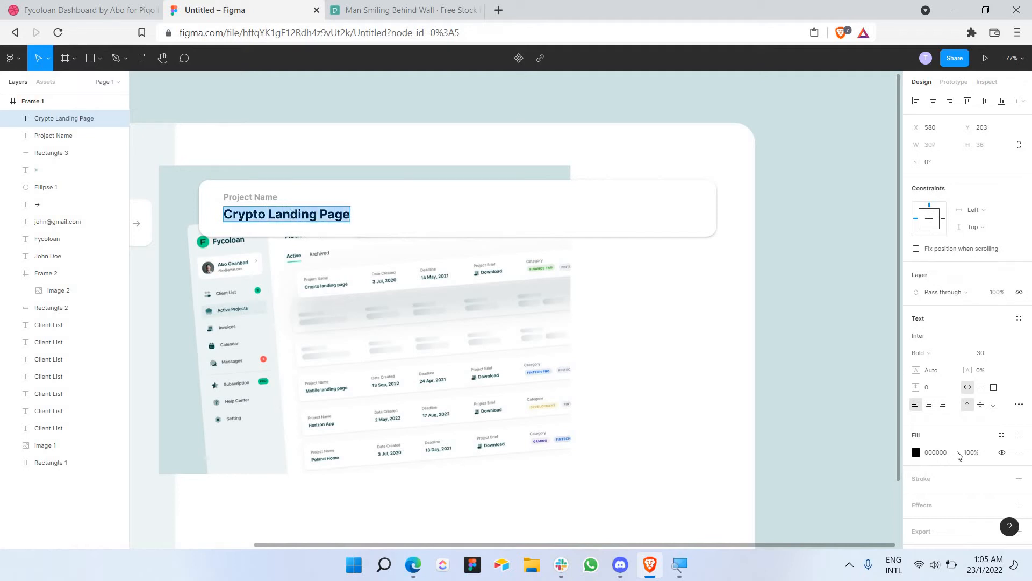
{"action": "left_click", "coordinate": [991, 357]}
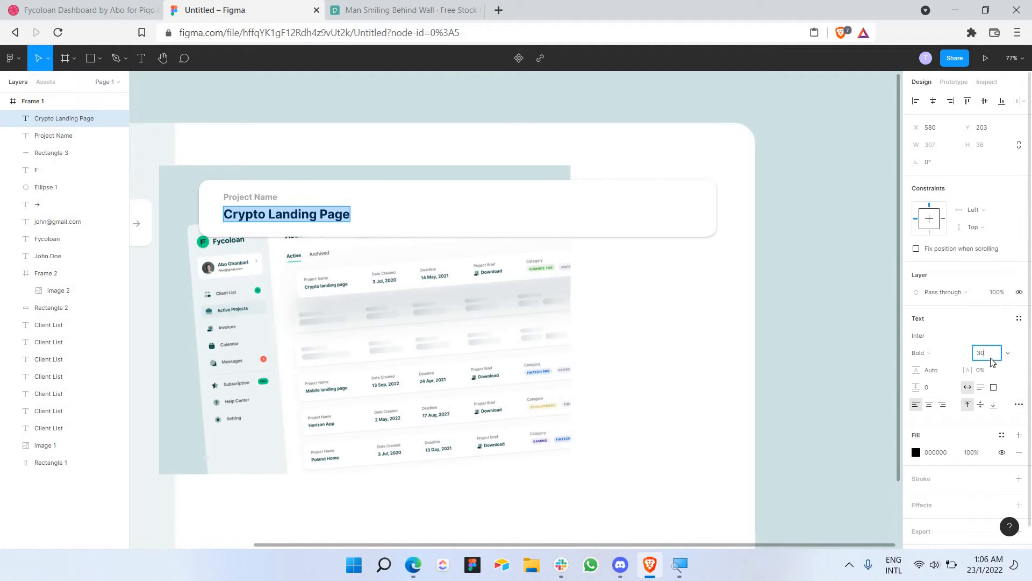
{"action": "type", "text": "25"}
{"action": "key", "text": "Return"}
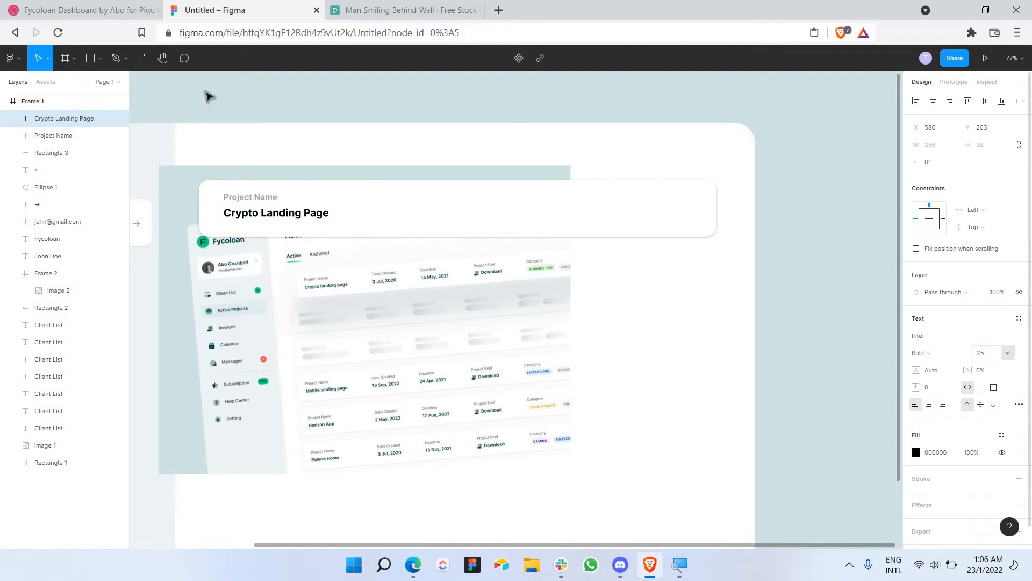
{"action": "double_click", "coordinate": [279, 220]}
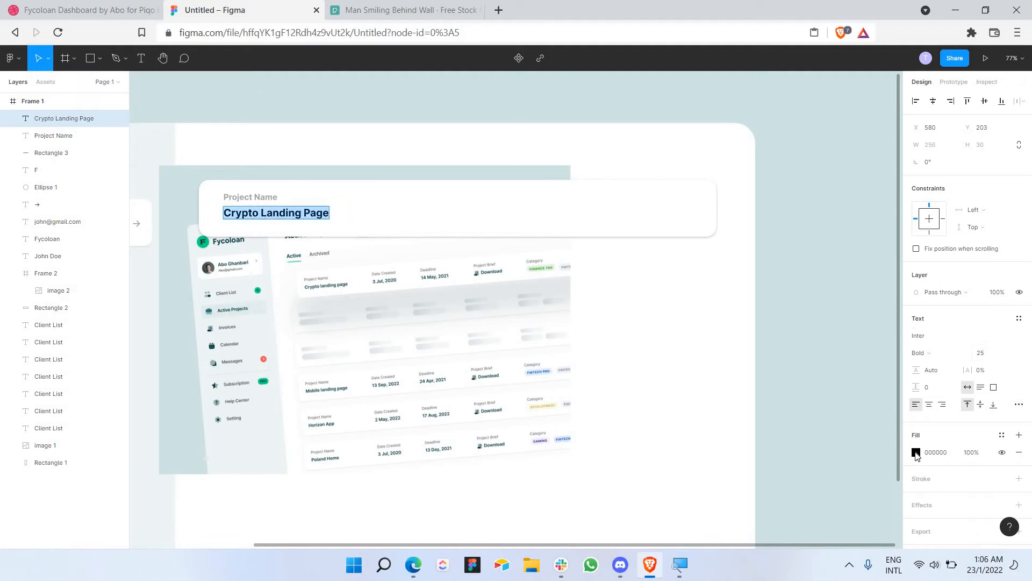
Step: Fill the Crypto Landing Page title with the teal document colour
{"action": "left_click", "coordinate": [915, 452]}
{"action": "left_click", "coordinate": [814, 497]}
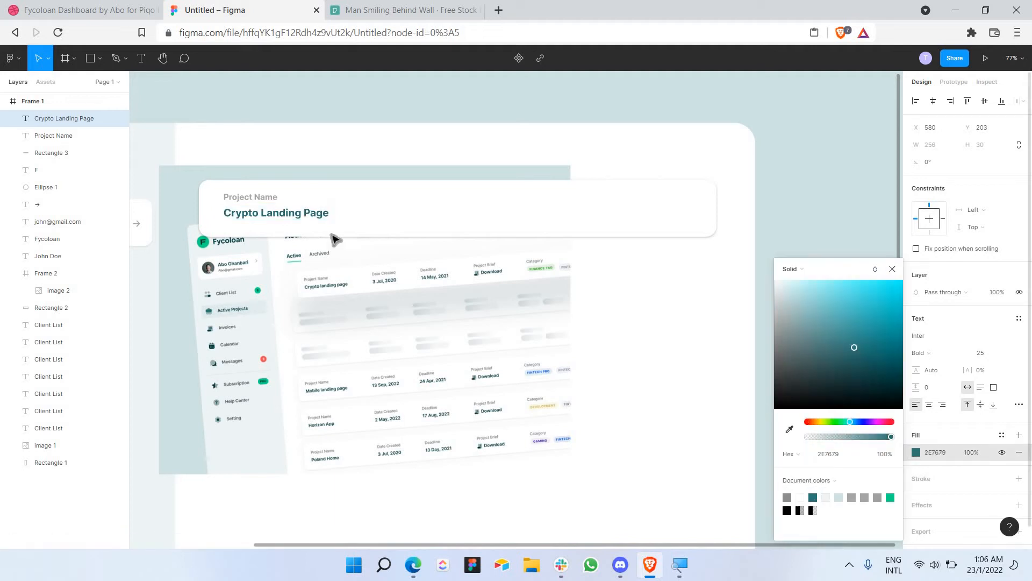
{"action": "left_click", "coordinate": [401, 223]}
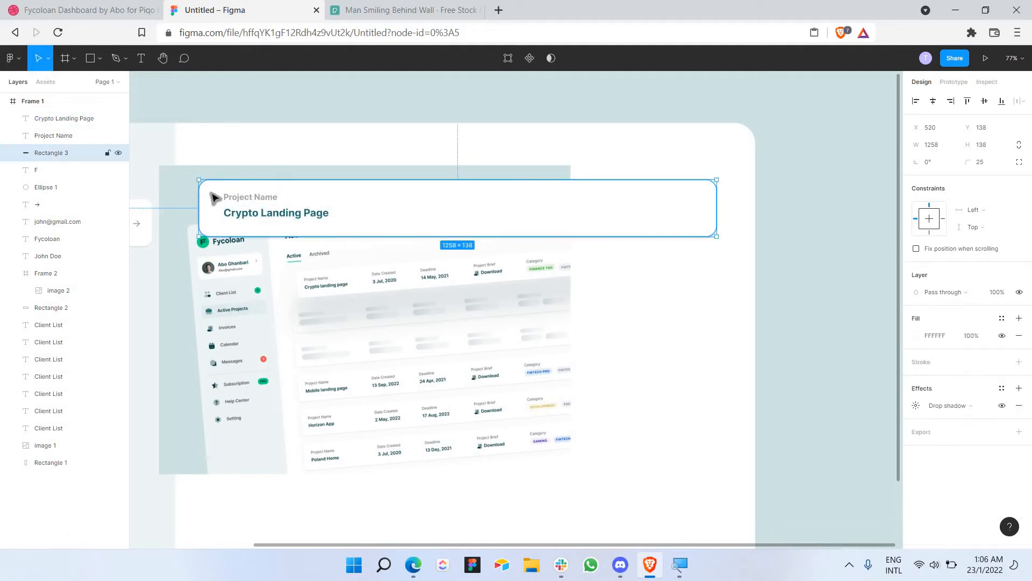
Step: Set the Project Name label to size 18 and the title to size 24
{"action": "double_click", "coordinate": [260, 197]}
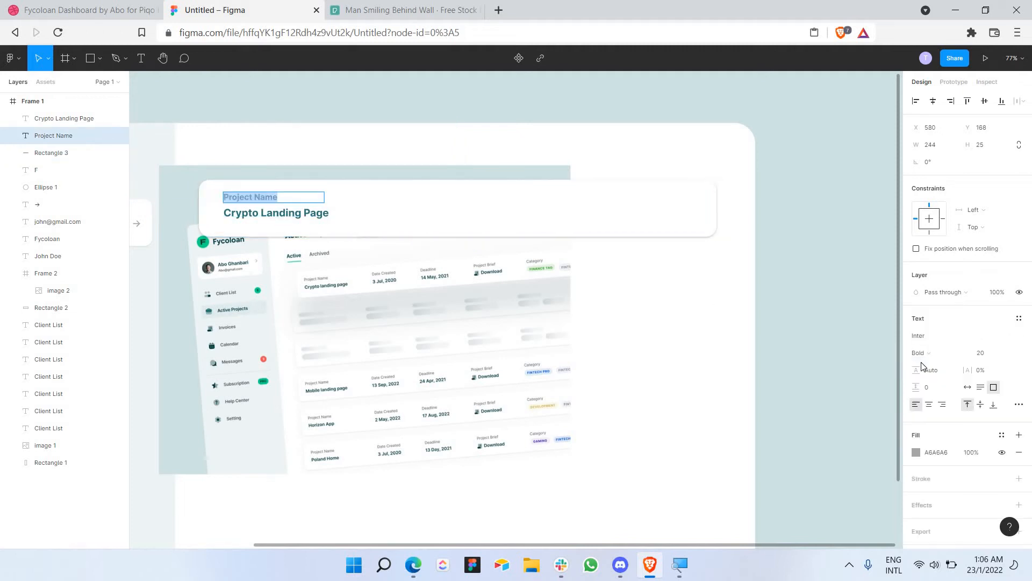
{"action": "left_click", "coordinate": [1007, 355]}
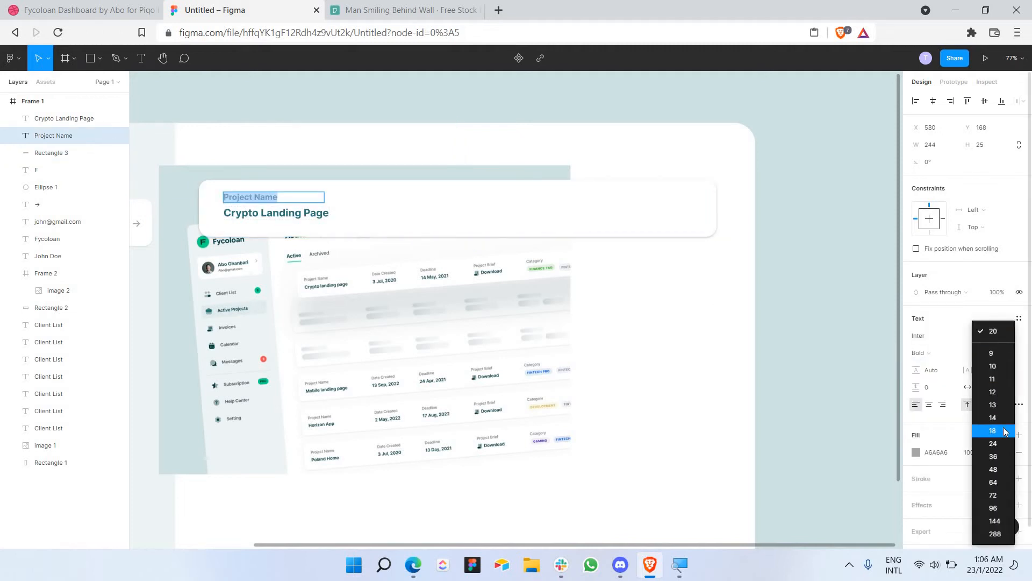
{"action": "left_click", "coordinate": [1003, 431]}
{"action": "double_click", "coordinate": [290, 213]}
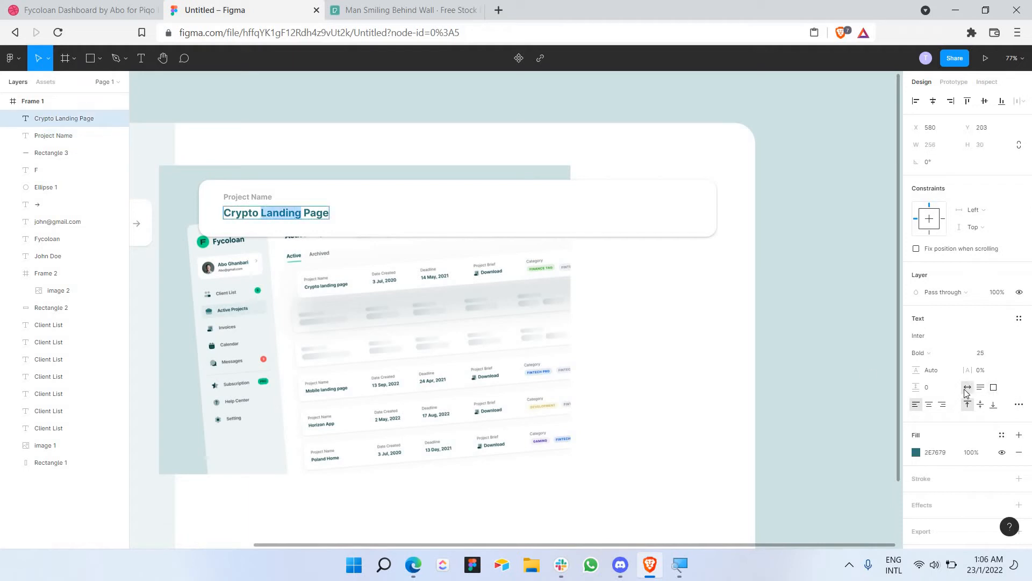
{"action": "left_click", "coordinate": [1005, 356]}
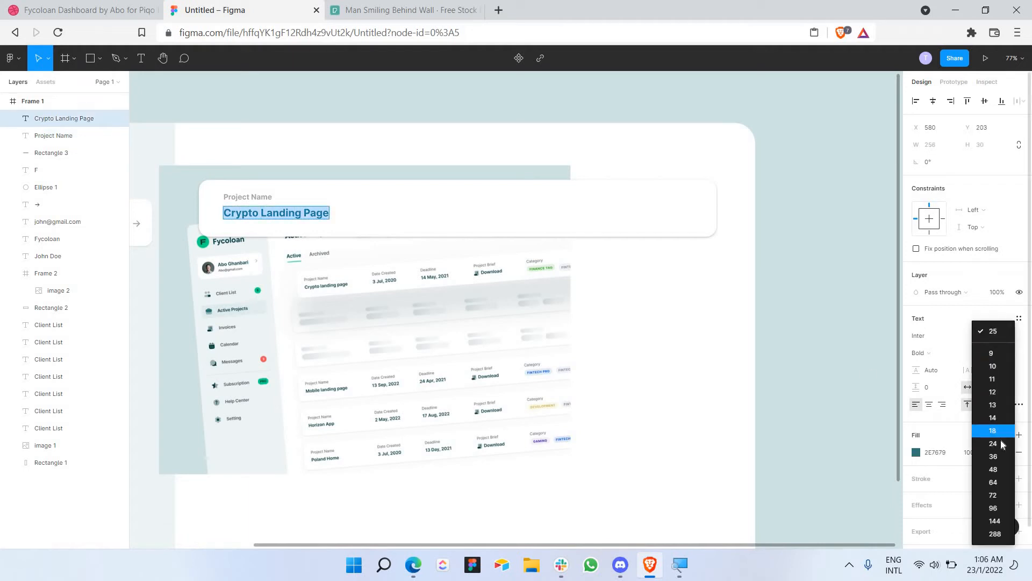
{"action": "left_click", "coordinate": [1001, 444]}
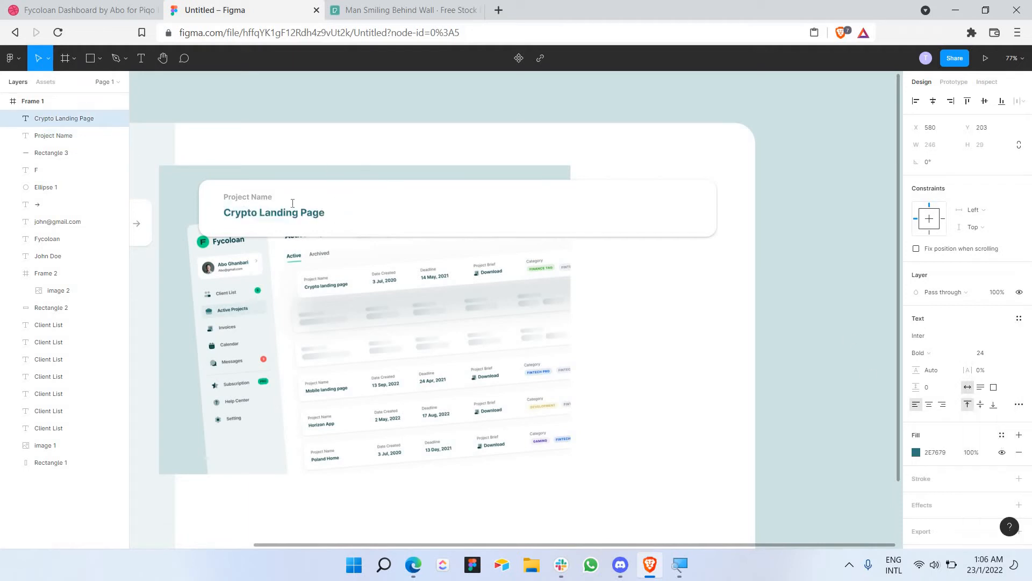
{"action": "left_click", "coordinate": [369, 200]}
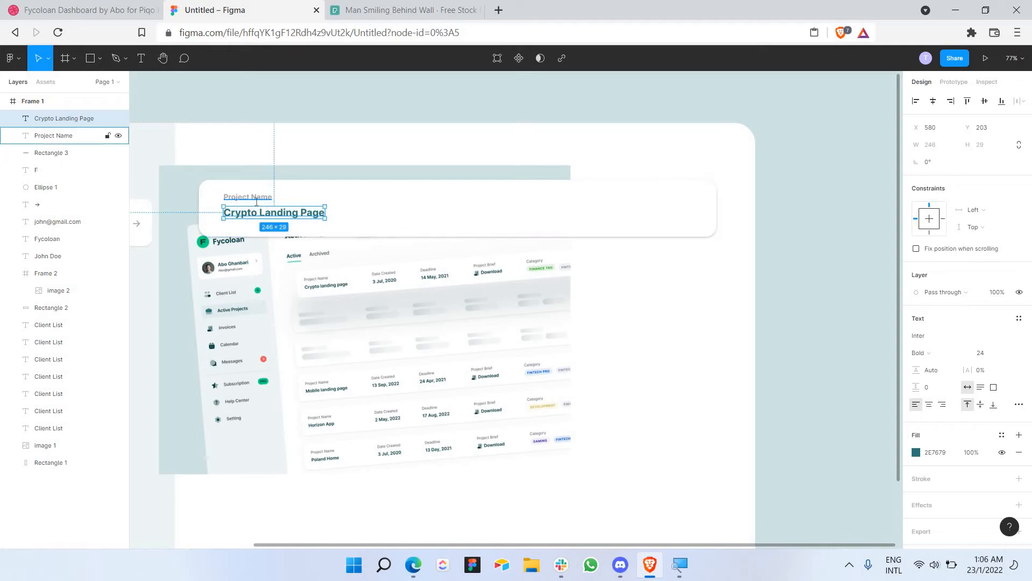
Step: Check the label's font weight, then select the label and title together
{"action": "double_click", "coordinate": [248, 196]}
{"action": "left_click", "coordinate": [936, 350]}
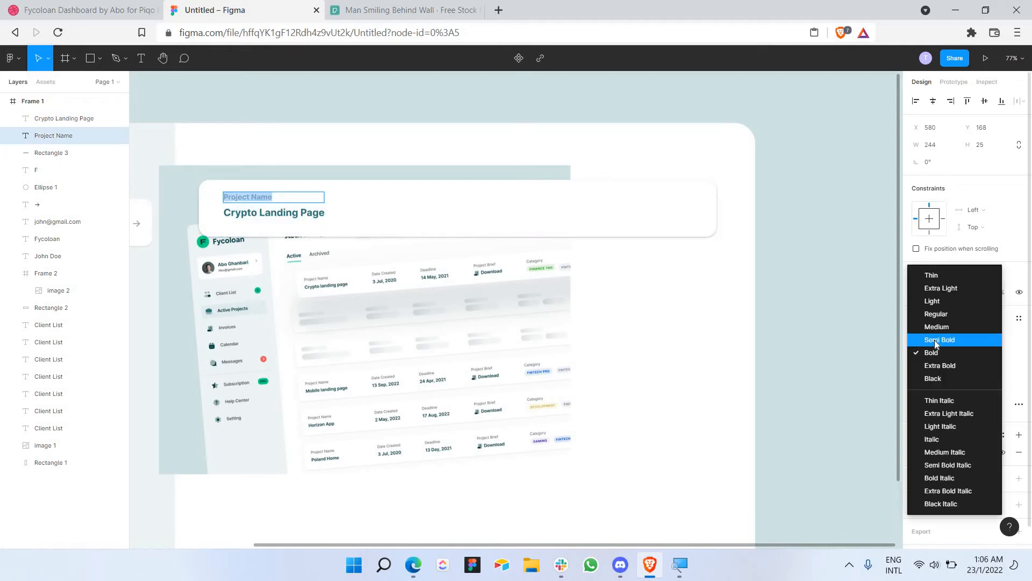
{"action": "key", "text": "Escape"}
{"action": "key", "text": "Escape"}
{"action": "left_click", "coordinate": [422, 214]}
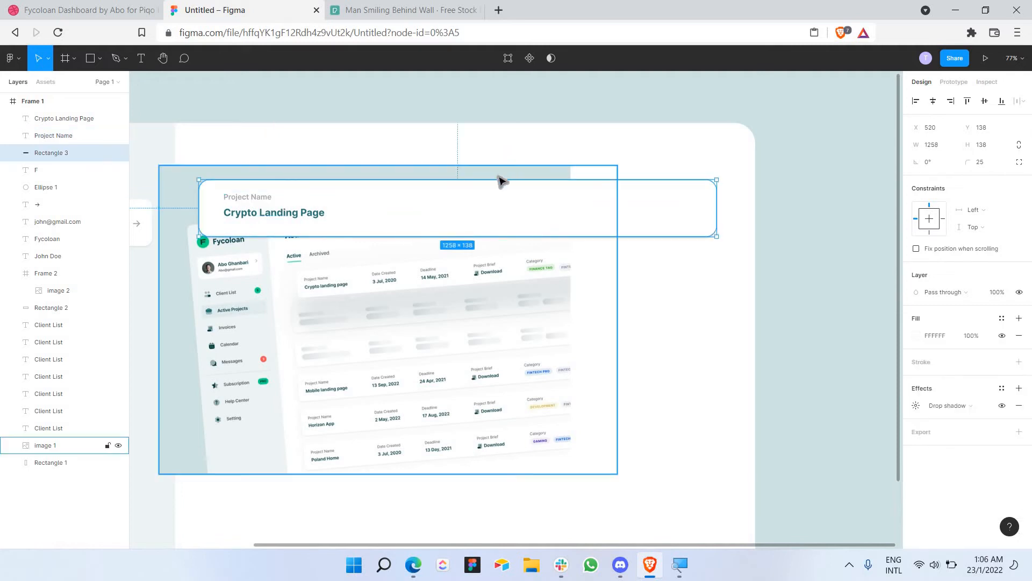
{"action": "left_click", "coordinate": [252, 198]}
{"action": "left_click", "coordinate": [258, 209]}
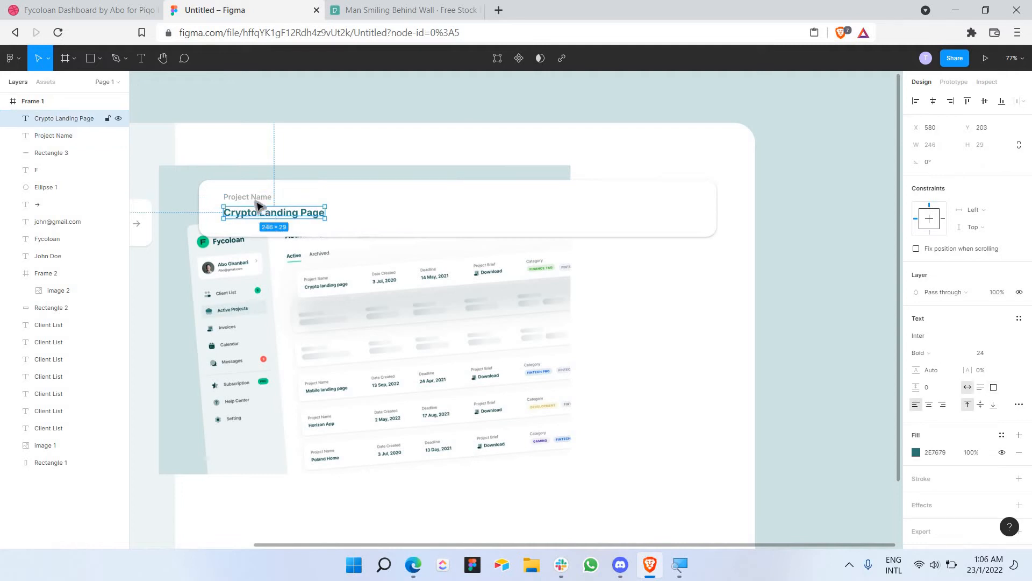
{"action": "left_click", "coordinate": [257, 203], "text": "shift"}
Step: Copy the Project Name / Crypto Landing Page pair into three more copies spaced right across the card
{"action": "key", "text": "ctrl+c"}
{"action": "key", "text": "ctrl+v"}
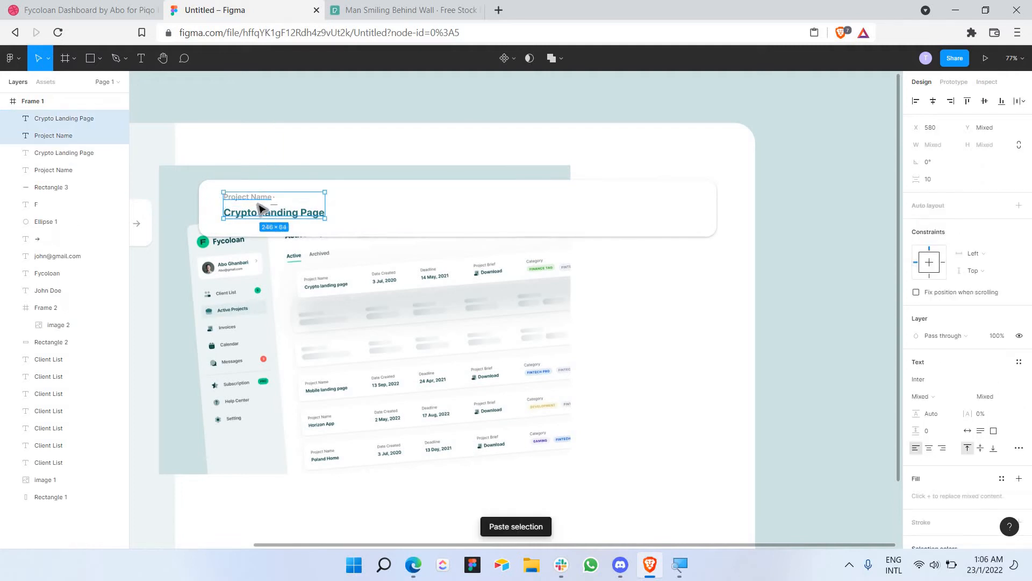
{"action": "left_click_drag", "start_coordinate": [306, 213], "coordinate": [515, 217]}
{"action": "key", "text": "ctrl+v"}
{"action": "left_click", "coordinate": [623, 211]}
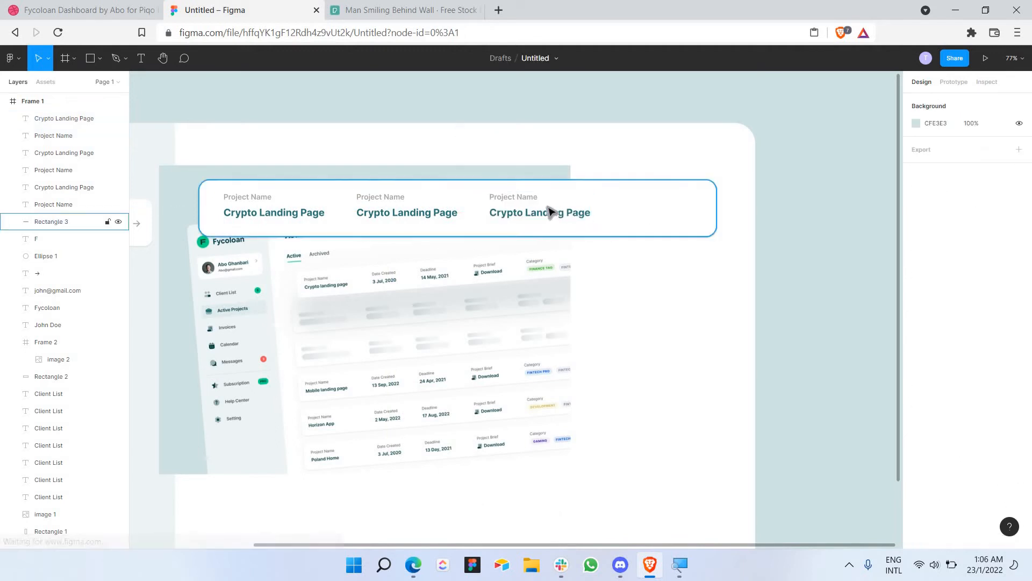
{"action": "left_click", "coordinate": [553, 211]}
{"action": "left_click", "coordinate": [539, 200], "text": "shift"}
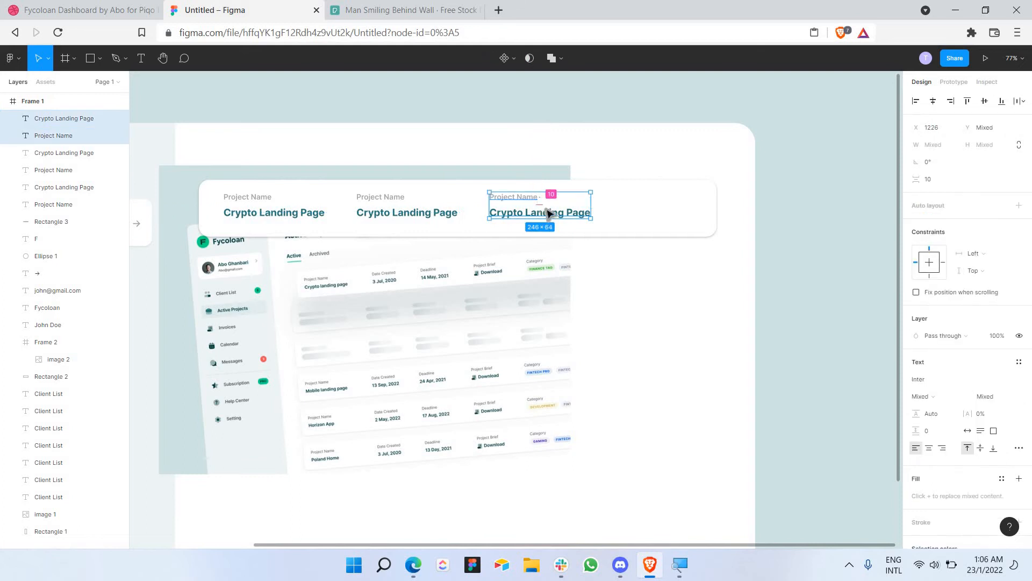
{"action": "key", "text": "ctrl+c"}
{"action": "key", "text": "ctrl+v"}
{"action": "left_click_drag", "start_coordinate": [550, 208], "coordinate": [677, 214]}
{"action": "left_click", "coordinate": [749, 219]}
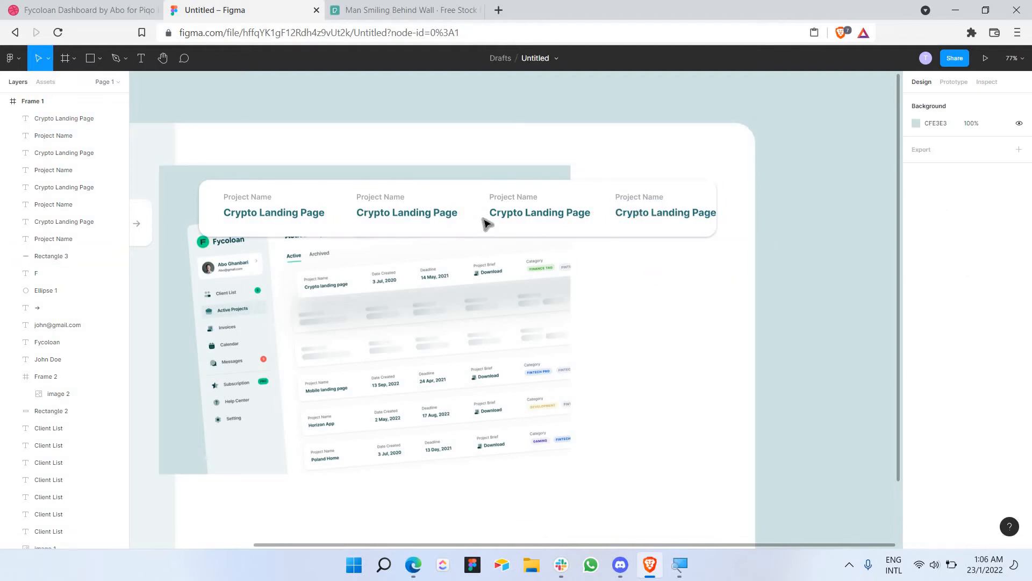
Step: Relabel the second column 'Date Created' with the value '3 Jul, 2020'
{"action": "left_click", "coordinate": [384, 215]}
{"action": "left_click", "coordinate": [381, 199]}
{"action": "double_click", "coordinate": [381, 198]}
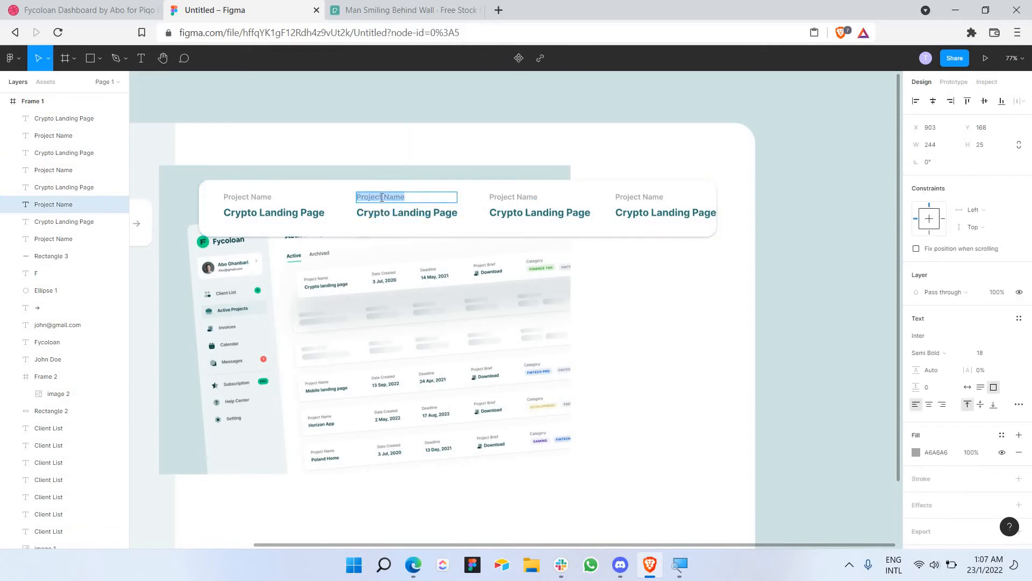
{"action": "type", "text": "Date Created"}
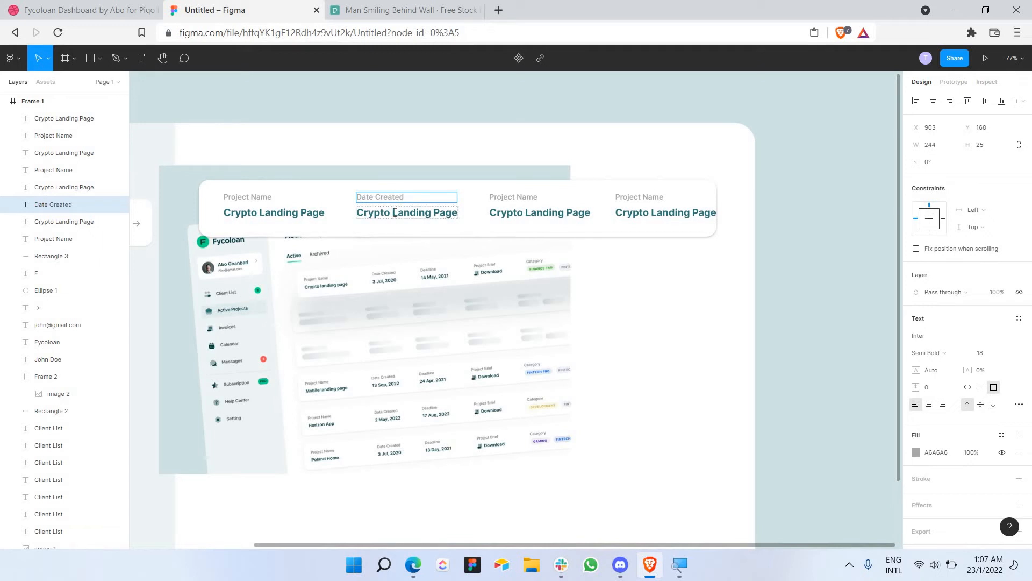
{"action": "triple_click", "coordinate": [395, 213]}
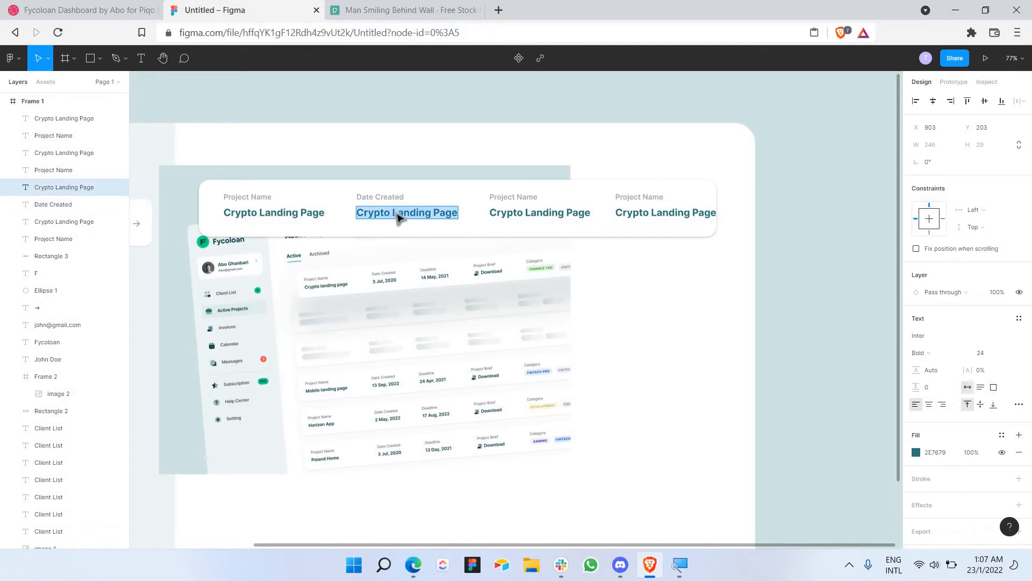
{"action": "type", "text": "3 Jul, 2020"}
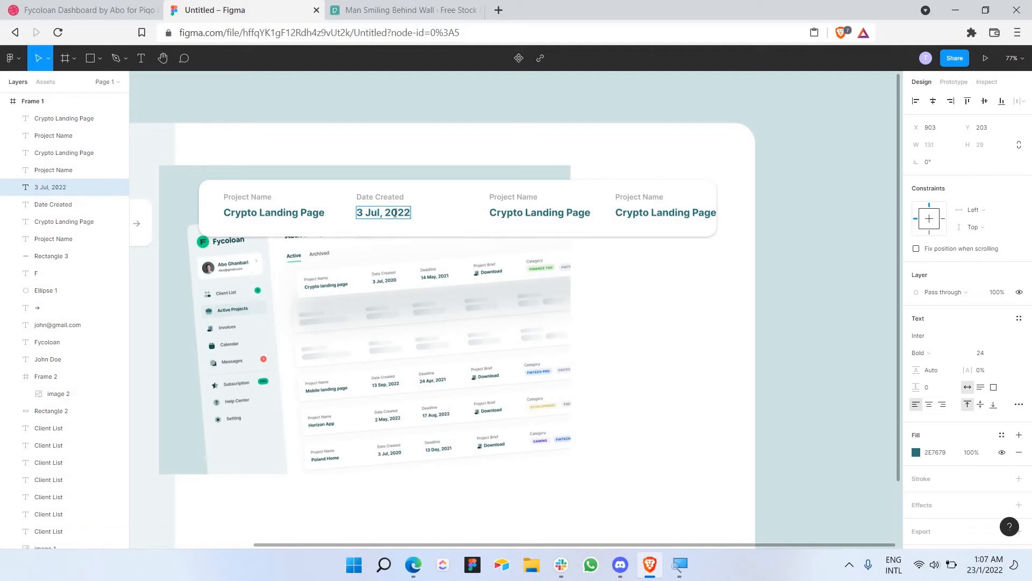
Step: Move the third column left beside Date Created and relabel it 'Deadline' / '14 May,2021'
{"action": "left_click", "coordinate": [490, 198]}
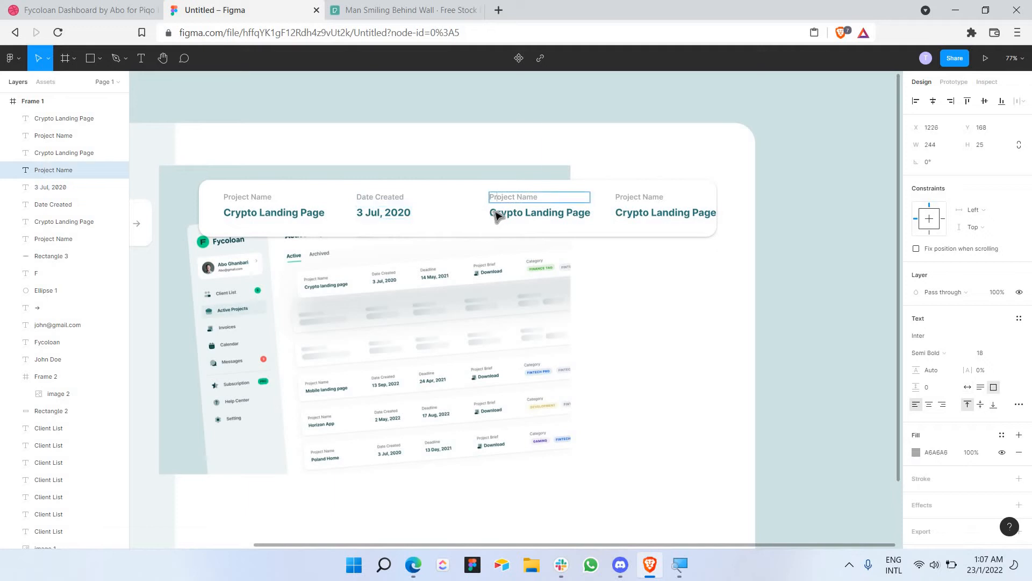
{"action": "left_click", "coordinate": [496, 214]}
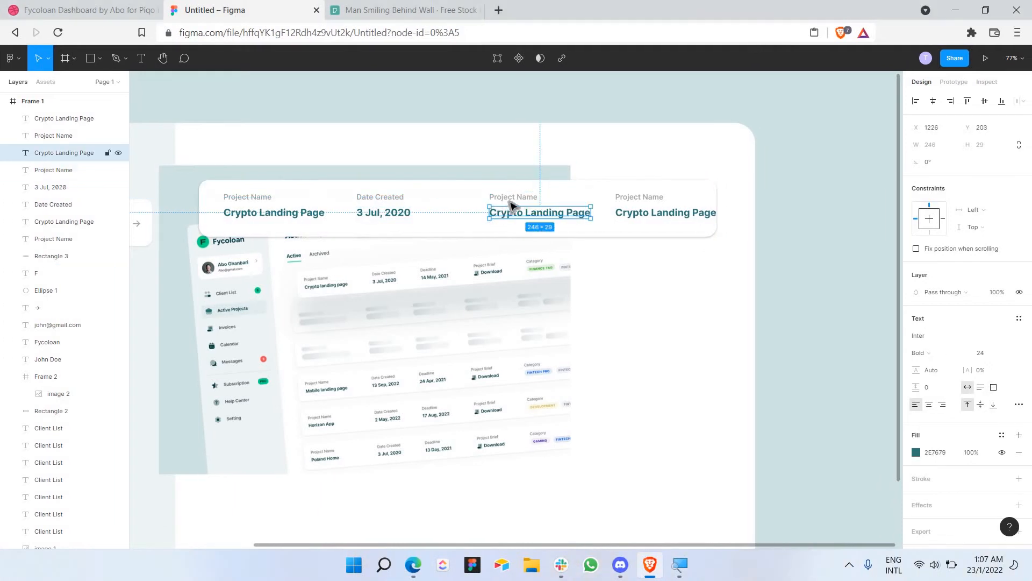
{"action": "left_click", "coordinate": [512, 200], "text": "shift"}
{"action": "left_click_drag", "start_coordinate": [560, 208], "coordinate": [516, 205]}
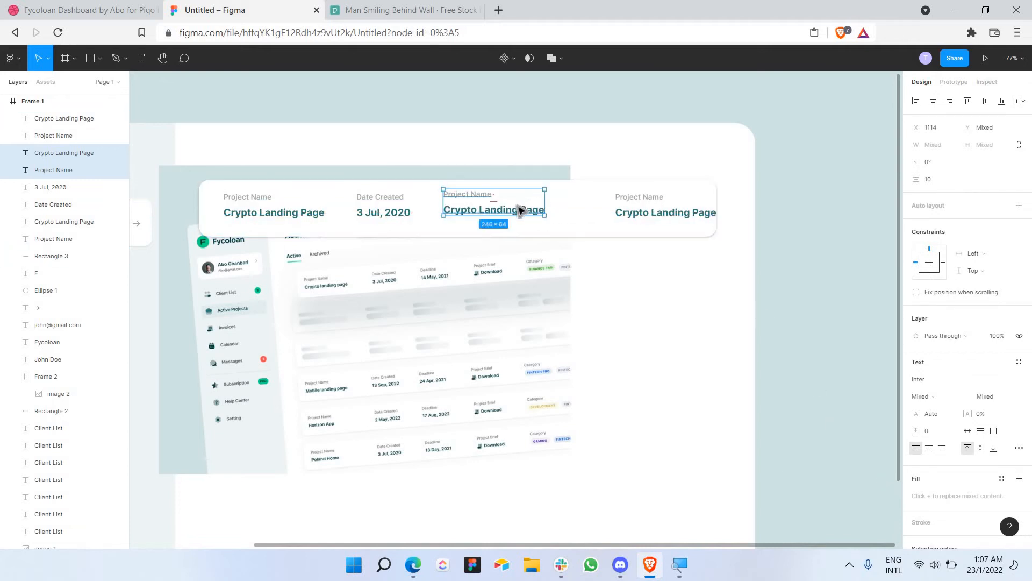
{"action": "left_click_drag", "start_coordinate": [519, 206], "coordinate": [518, 207]}
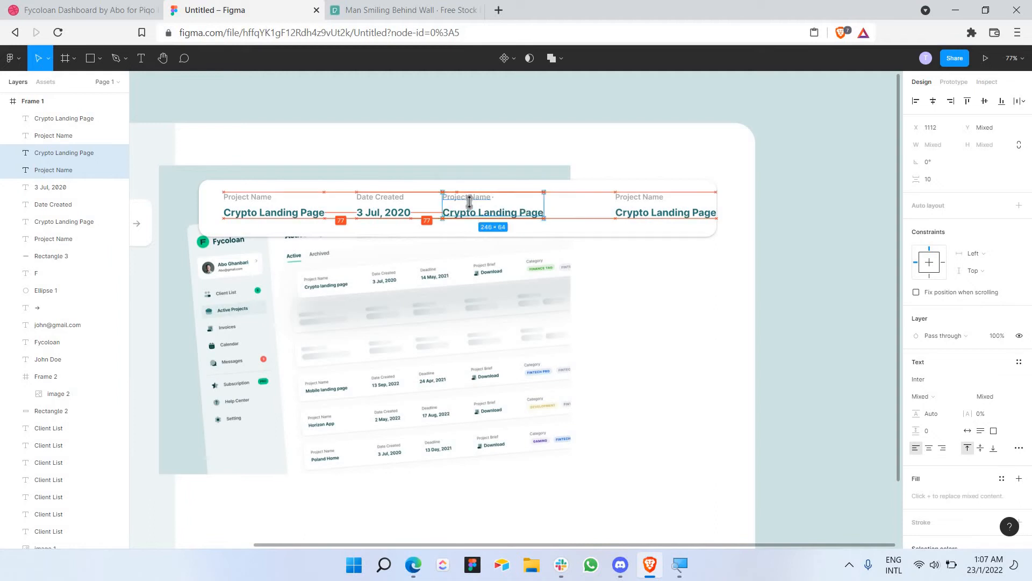
{"action": "left_click", "coordinate": [462, 200]}
{"action": "double_click", "coordinate": [461, 197]}
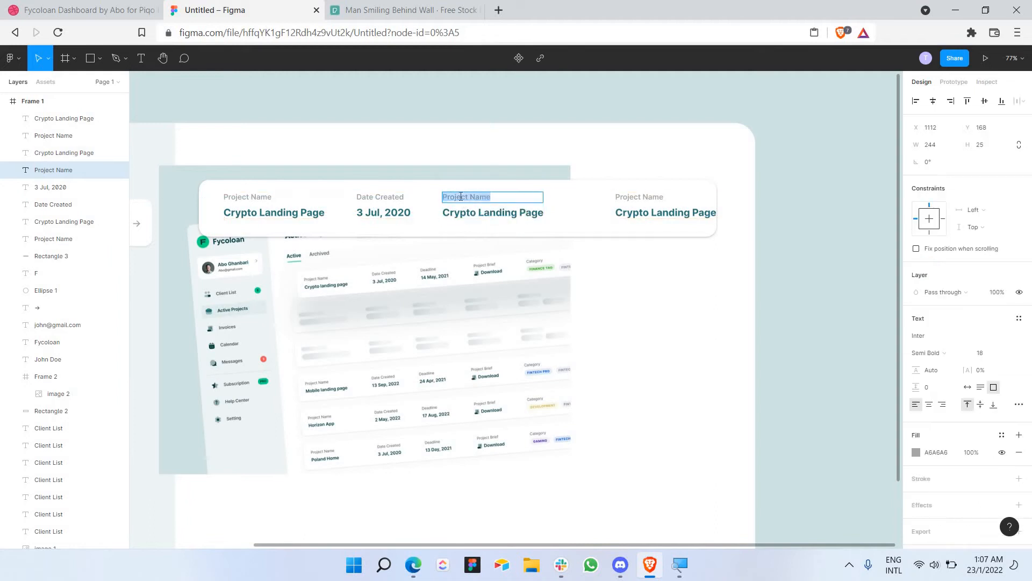
{"action": "type", "text": "Deas"}
{"action": "triple_click", "coordinate": [473, 212]}
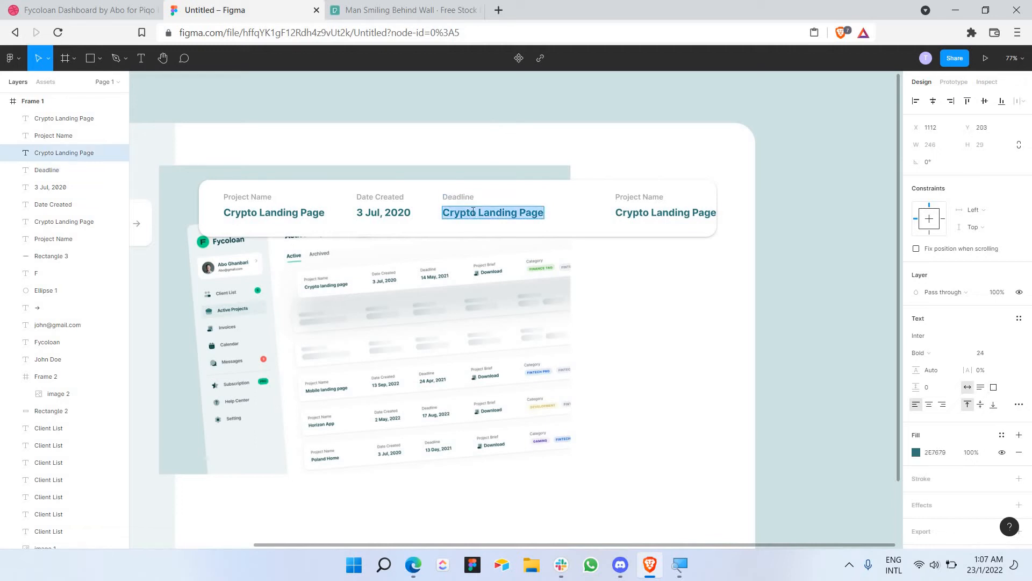
{"action": "type", "text": "14"}
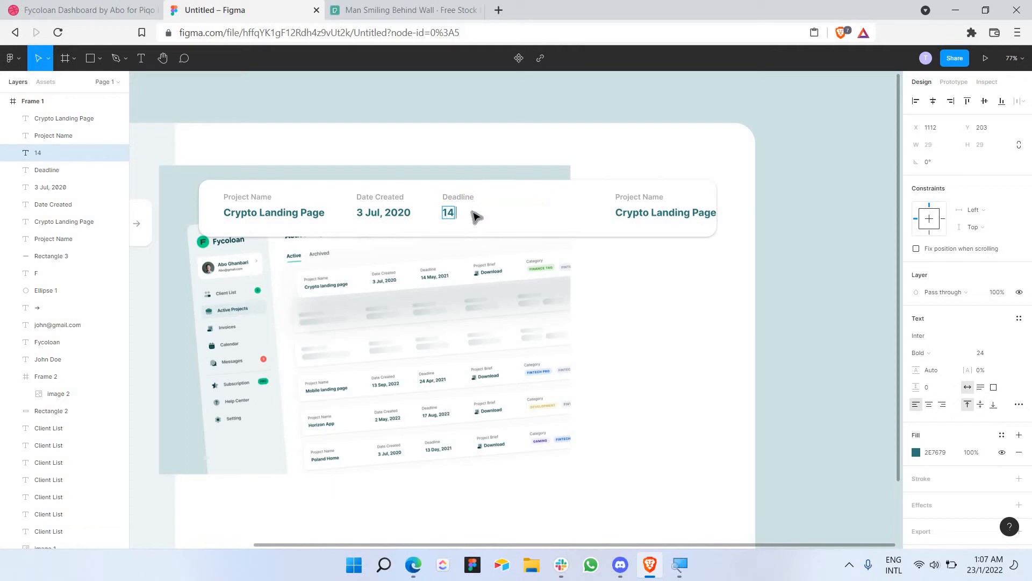
{"action": "type", "text": " May,2021"}
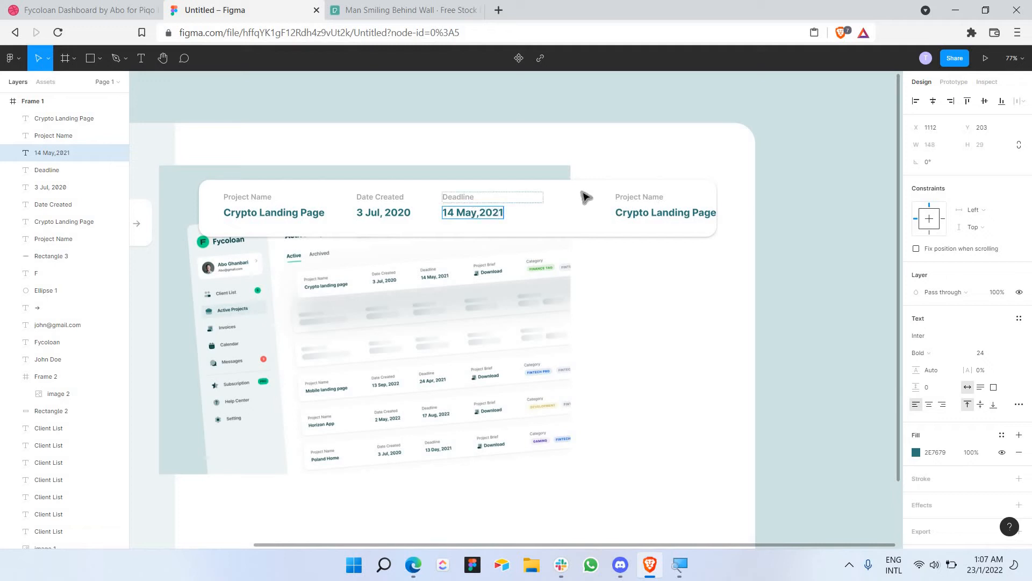
{"action": "key", "text": "Escape"}
Step: Move the fourth column's label and value left beside Deadline
{"action": "left_click", "coordinate": [633, 204]}
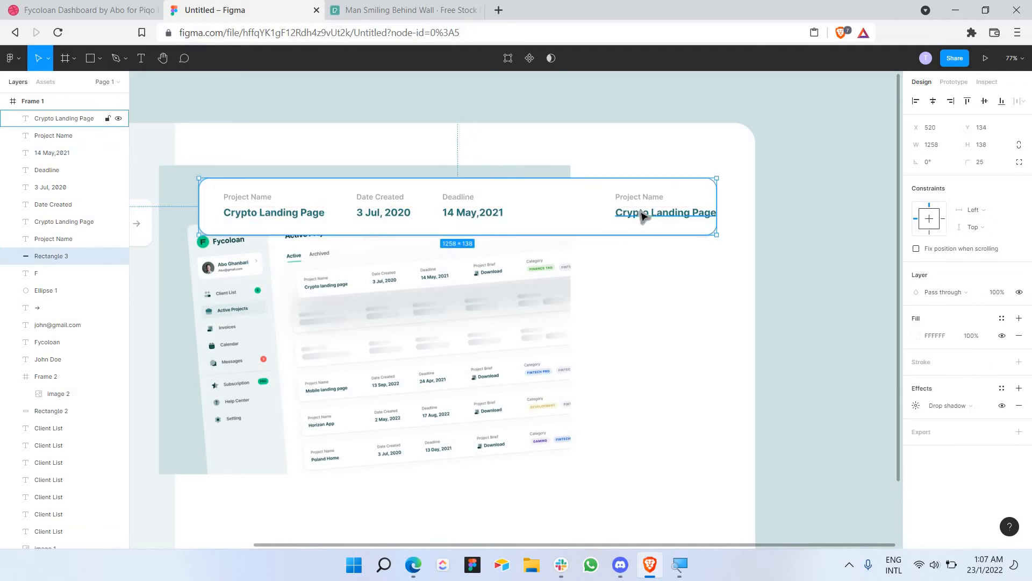
{"action": "left_click", "coordinate": [655, 214], "text": "shift"}
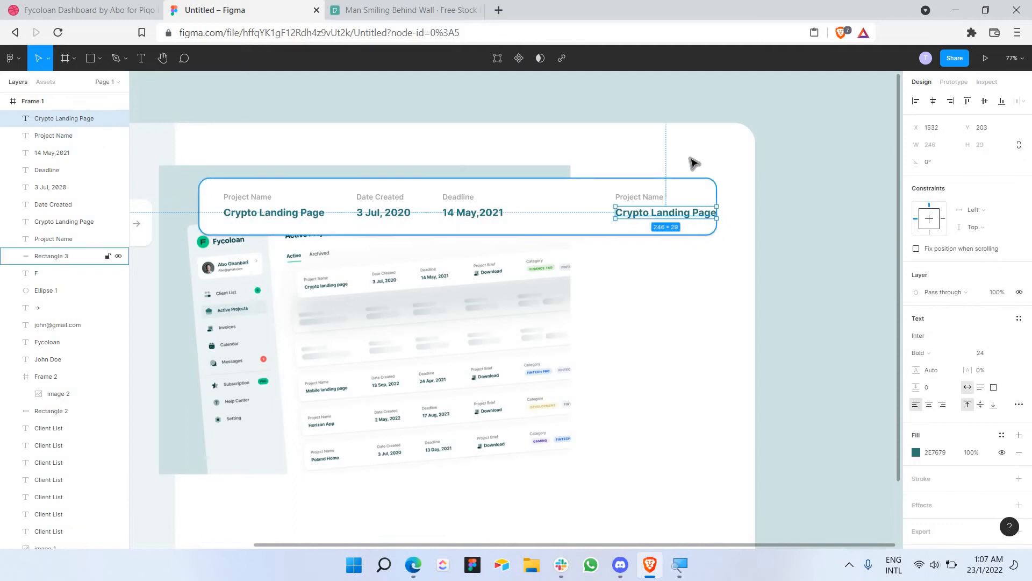
{"action": "left_click", "coordinate": [692, 161]}
{"action": "left_click", "coordinate": [648, 201]}
{"action": "left_click", "coordinate": [648, 214], "text": "shift"}
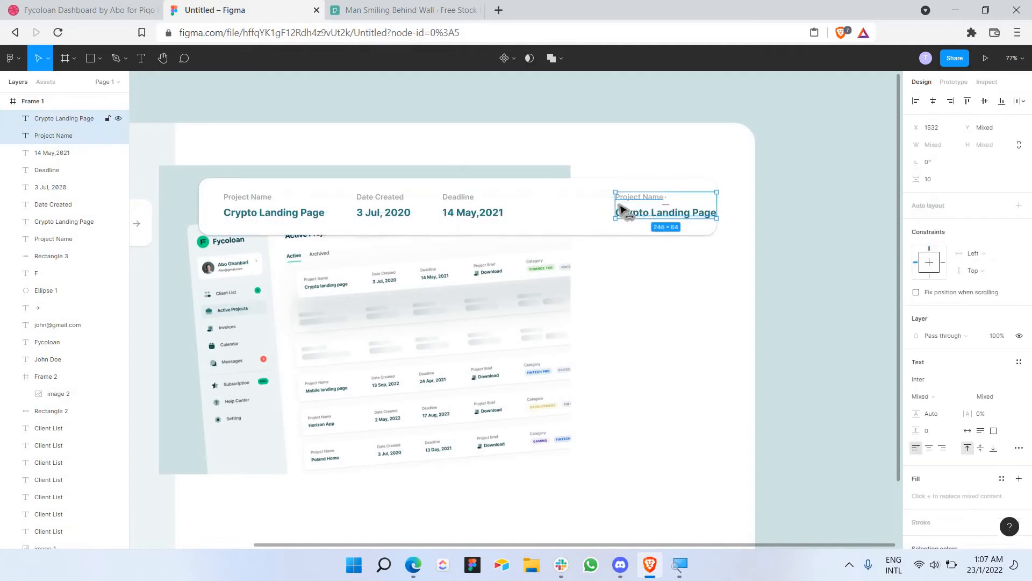
{"action": "left_click_drag", "start_coordinate": [622, 211], "coordinate": [562, 203]}
Step: Relabel the fourth column 'Project Bried' with the value 'Download'
{"action": "left_click", "coordinate": [559, 198]}
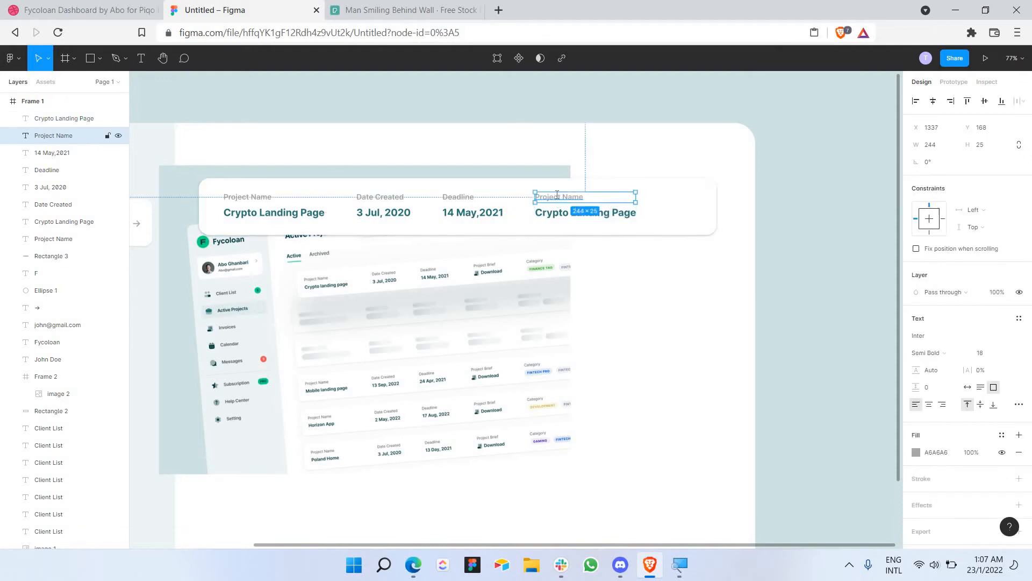
{"action": "double_click", "coordinate": [557, 195]}
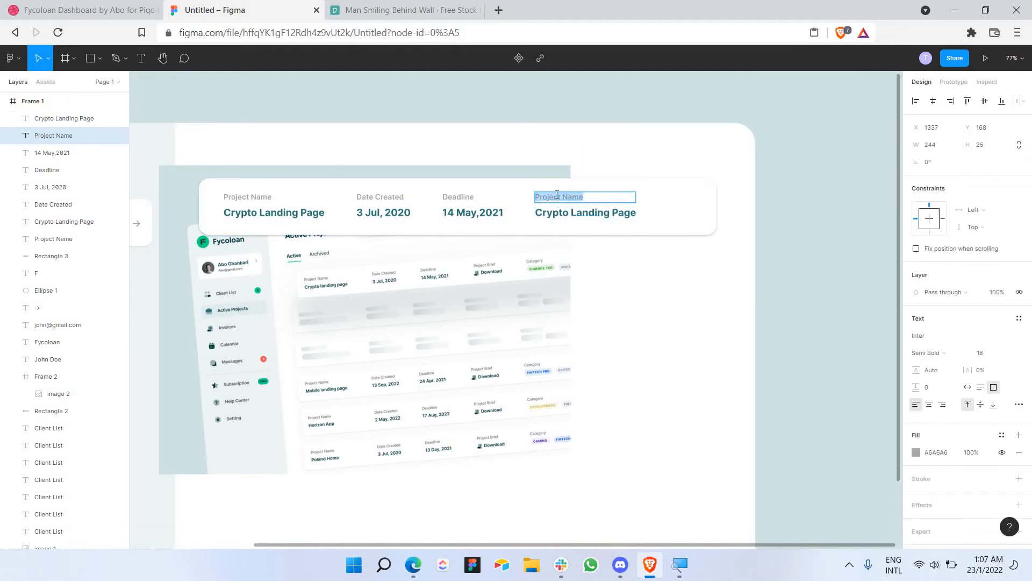
{"action": "type", "text": "pr"}
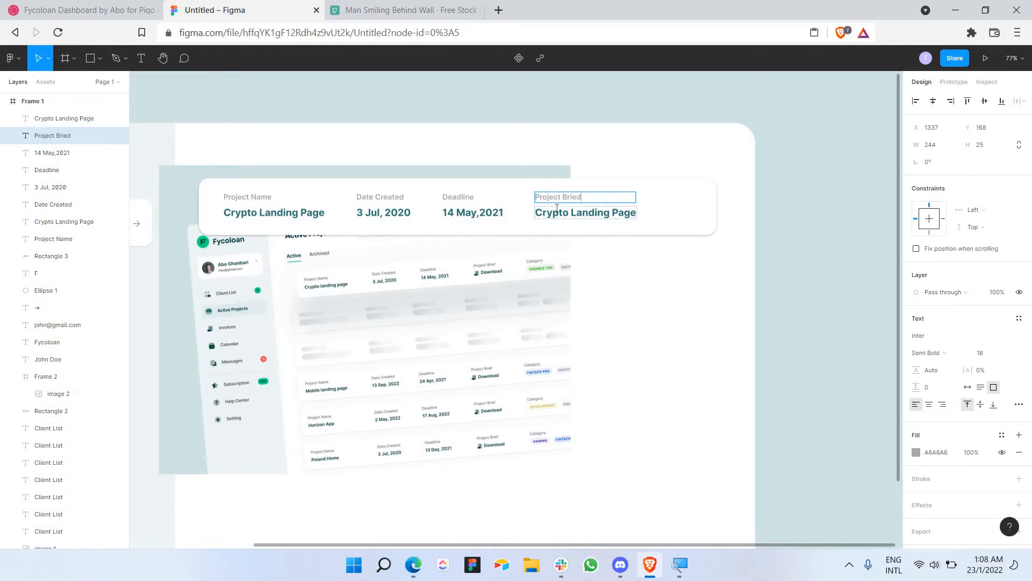
{"action": "left_click", "coordinate": [557, 212]}
{"action": "double_click", "coordinate": [557, 211]}
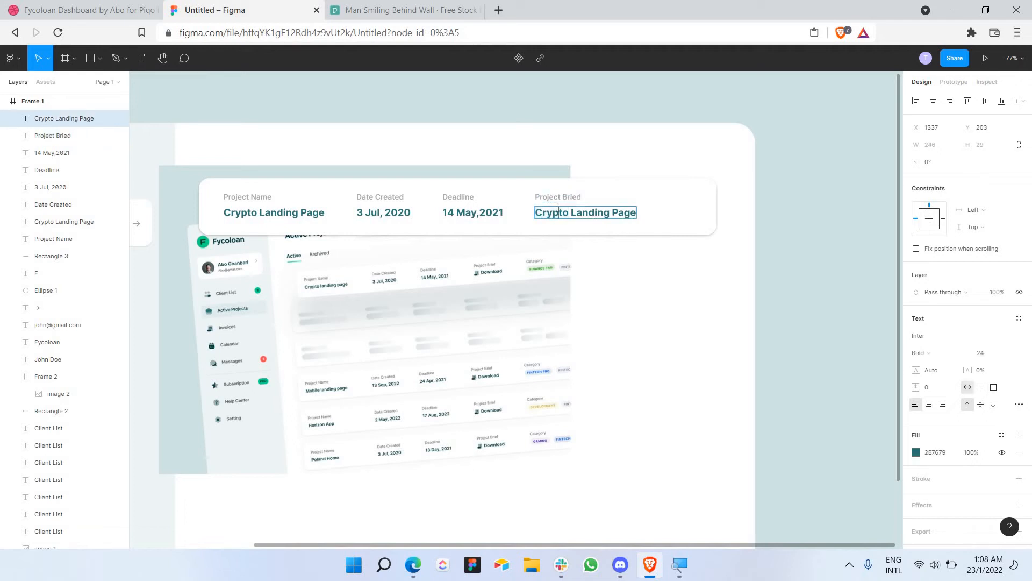
{"action": "key", "text": "ctrl+a"}
{"action": "type", "text": "D"}
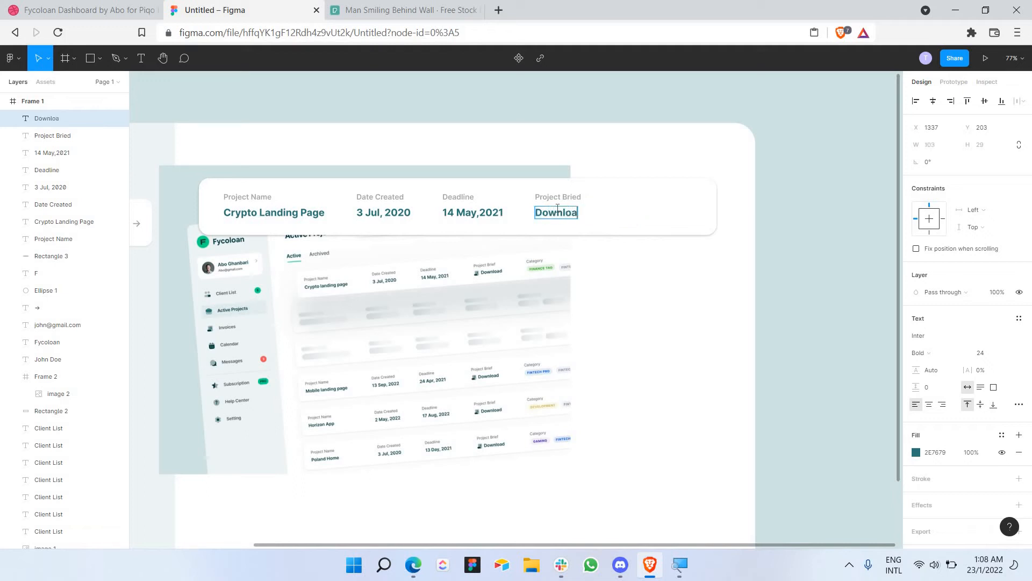
{"action": "left_click", "coordinate": [649, 213]}
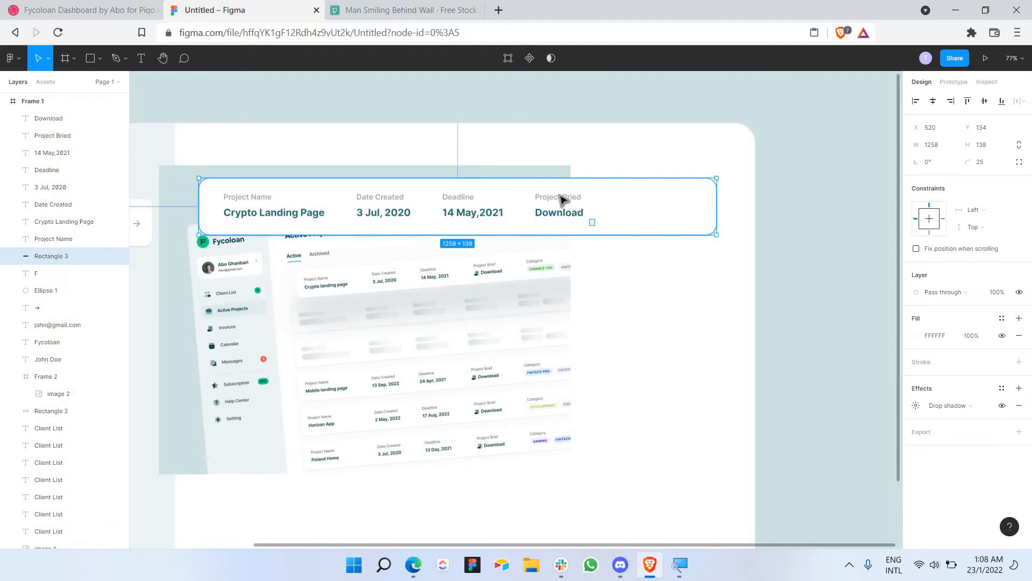
Step: Duplicate the Project Bried/Download pair and place it as an evenly spaced fifth column
{"action": "left_click_drag", "start_coordinate": [595, 226], "coordinate": [559, 194]}
{"action": "key", "text": "ctrl+v"}
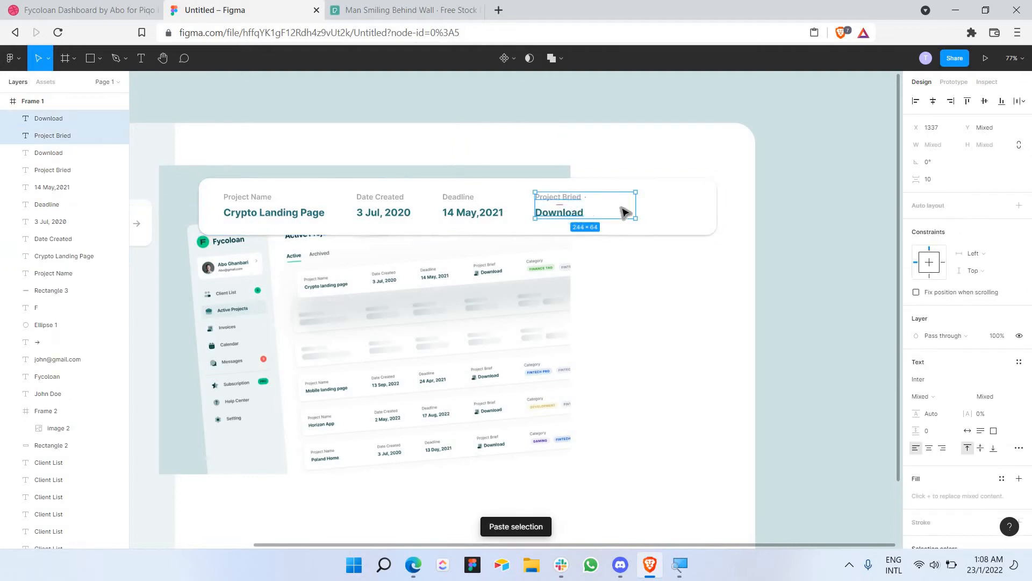
{"action": "key", "text": "shift+Left"}
{"action": "key", "text": "shift+Left"}
{"action": "key", "text": "shift+Left"}
{"action": "key", "text": "shift+Left"}
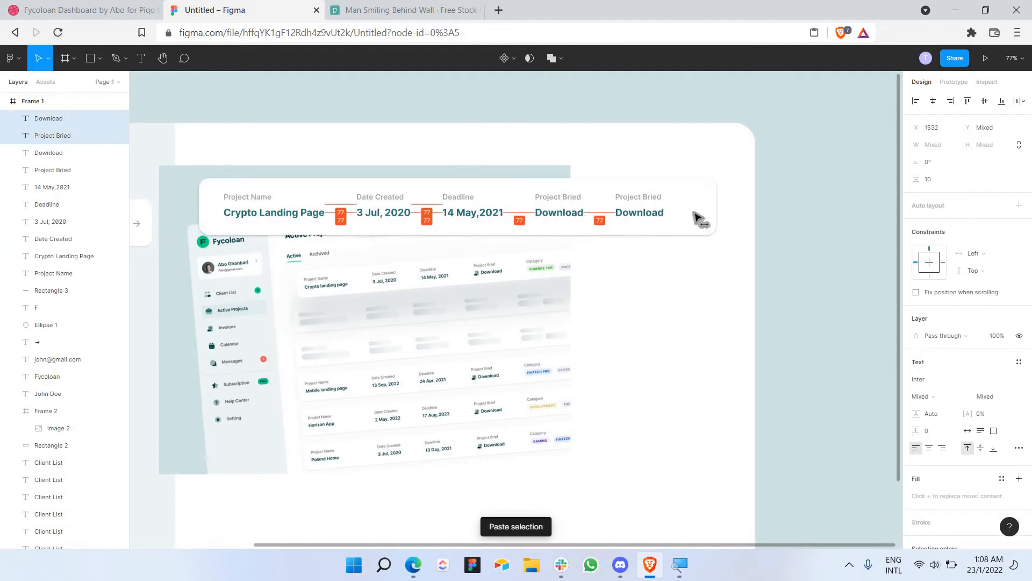
{"action": "key", "text": "shift+Right"}
{"action": "key", "text": "shift+Right"}
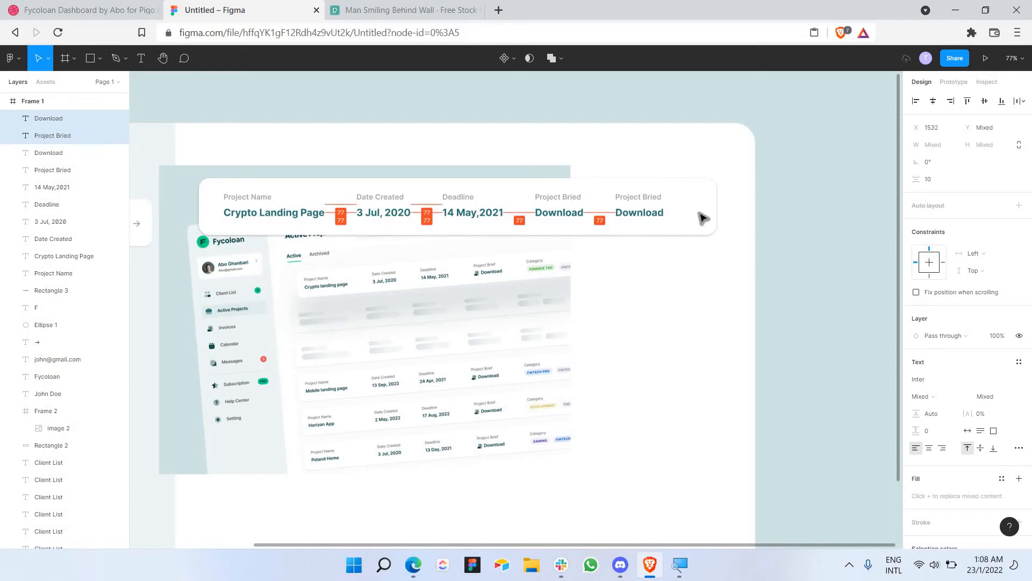
{"action": "key", "text": "shift+Left"}
{"action": "key", "text": "Right"}
{"action": "key", "text": "Right"}
{"action": "scroll", "coordinate": [700, 217], "scroll_direction": "left", "scroll_amount": 1}
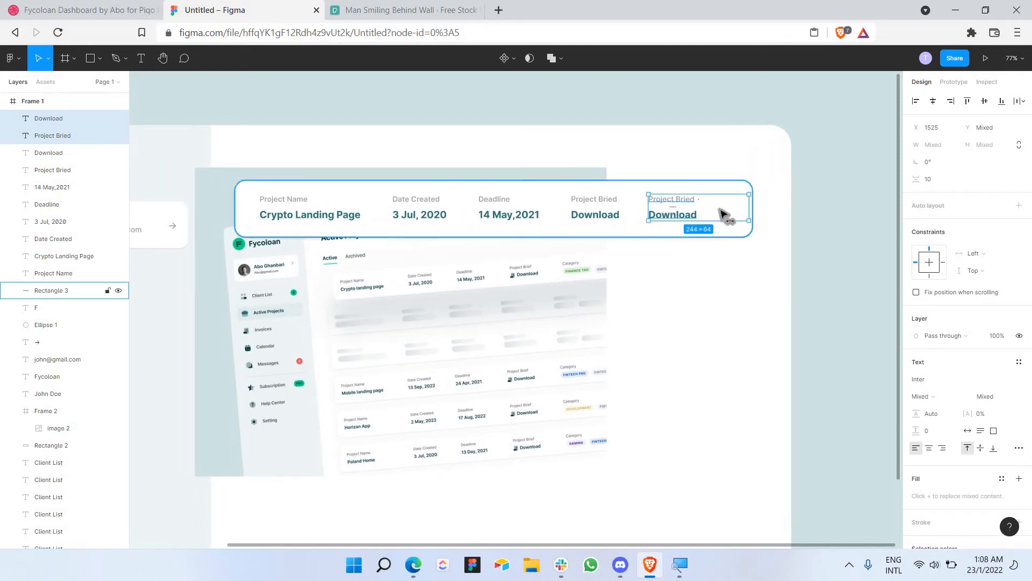
{"action": "left_click_drag", "start_coordinate": [712, 210], "coordinate": [714, 232]}
{"action": "left_click", "coordinate": [695, 285]}
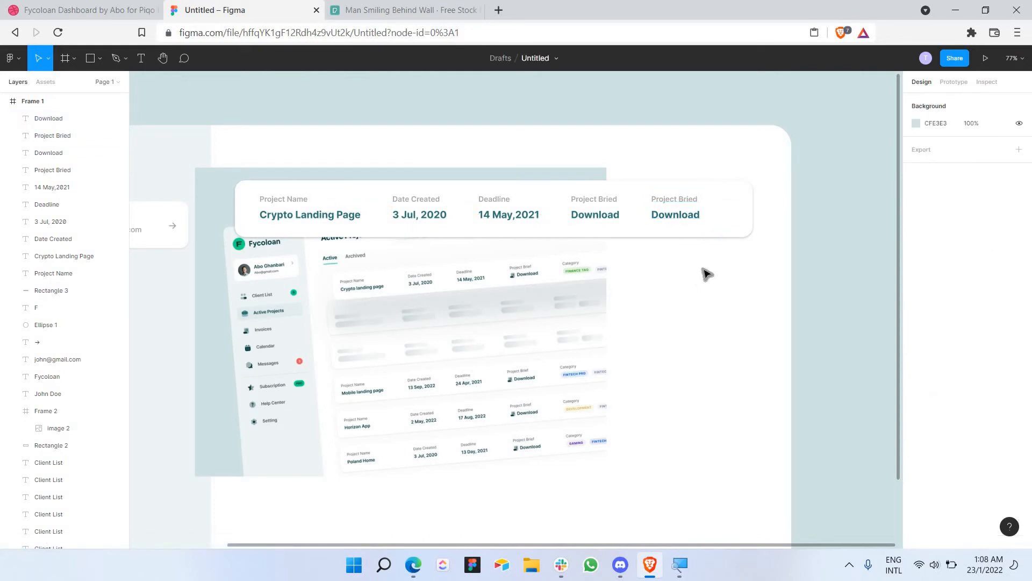
{"action": "left_click_drag", "start_coordinate": [647, 289], "coordinate": [476, 285]}
{"action": "key", "text": "ctrl+z"}
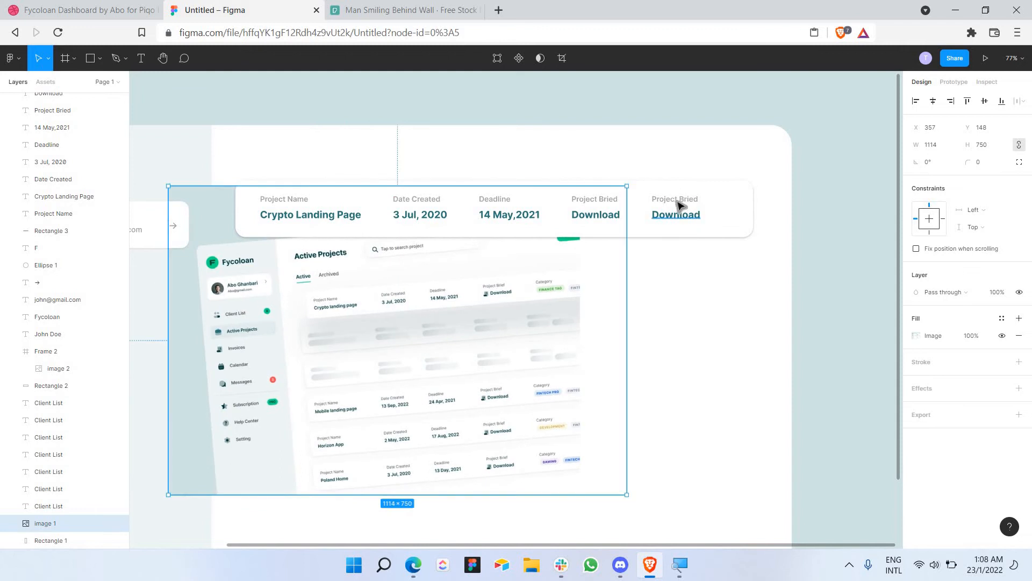
Step: Relabel the copied column 'Category' and move its Download value below the card
{"action": "double_click", "coordinate": [678, 202]}
{"action": "type", "text": "Category"}
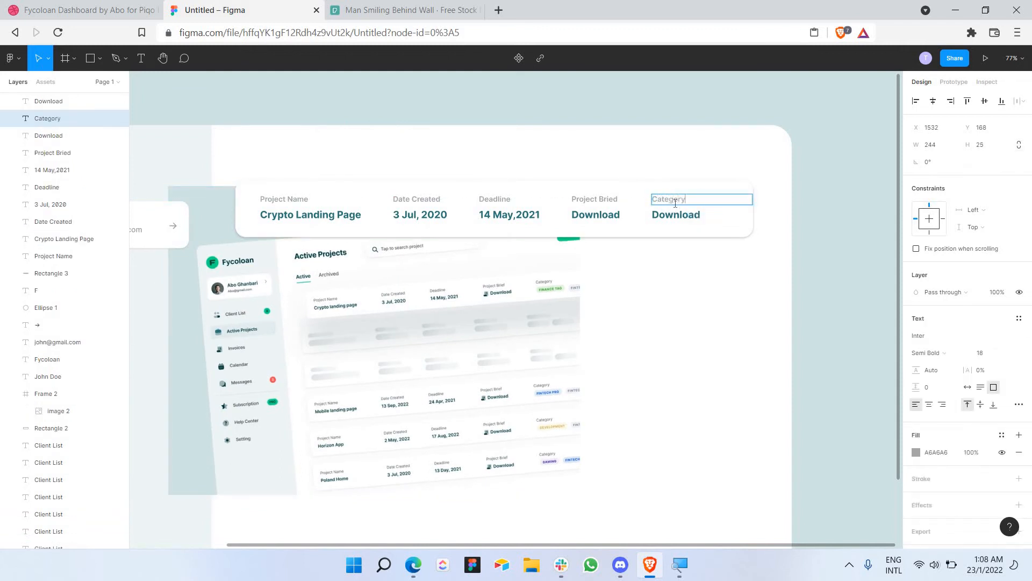
{"action": "double_click", "coordinate": [668, 215]}
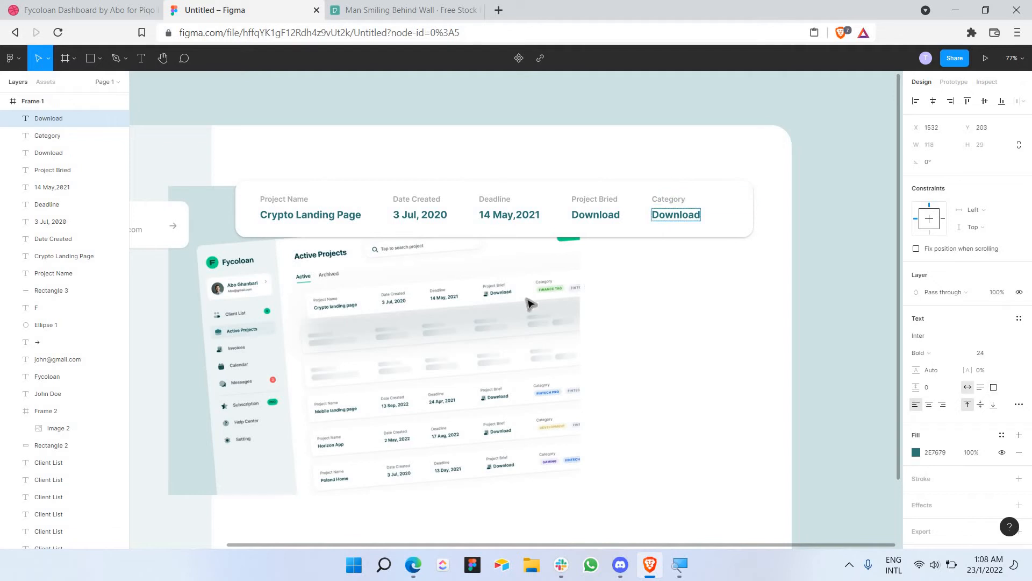
{"action": "scroll", "coordinate": [538, 290], "scroll_direction": "up", "scroll_amount": 5}
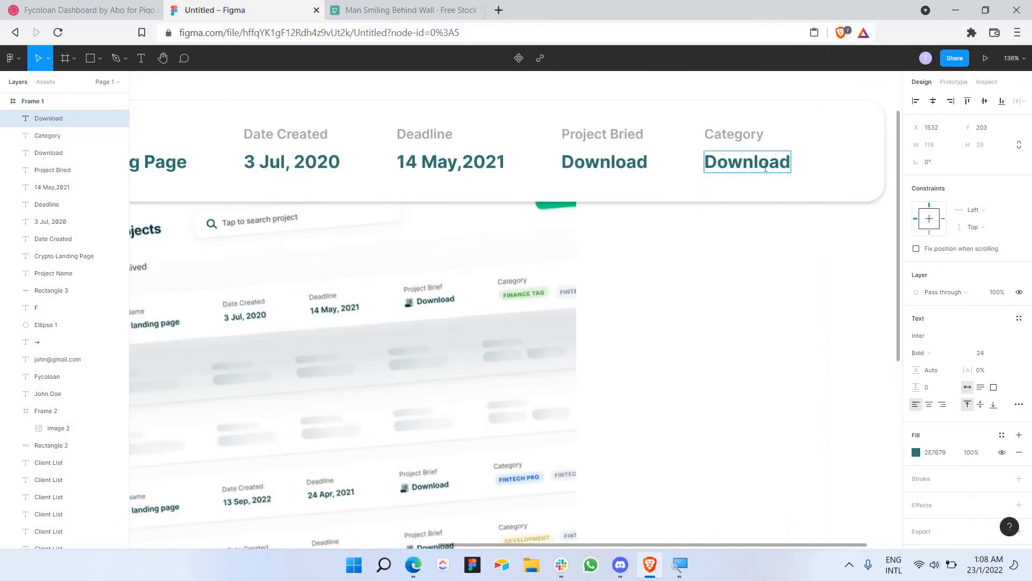
{"action": "key", "text": "Escape"}
{"action": "left_click_drag", "start_coordinate": [746, 161], "coordinate": [747, 241]}
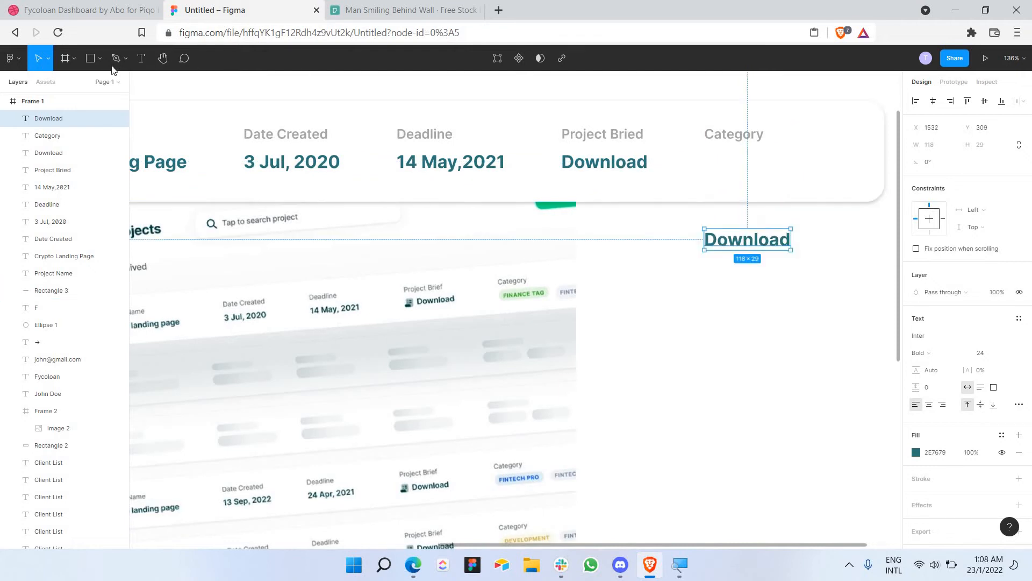
Step: Draw a grey box under Category and start editing the copied Download text
{"action": "left_click", "coordinate": [90, 59]}
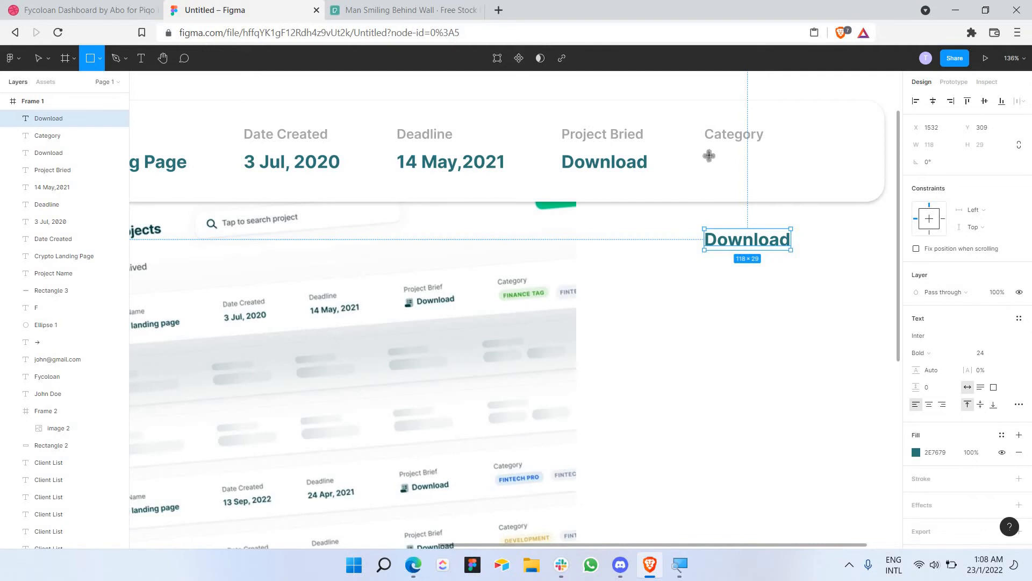
{"action": "left_click_drag", "start_coordinate": [707, 156], "coordinate": [800, 178]}
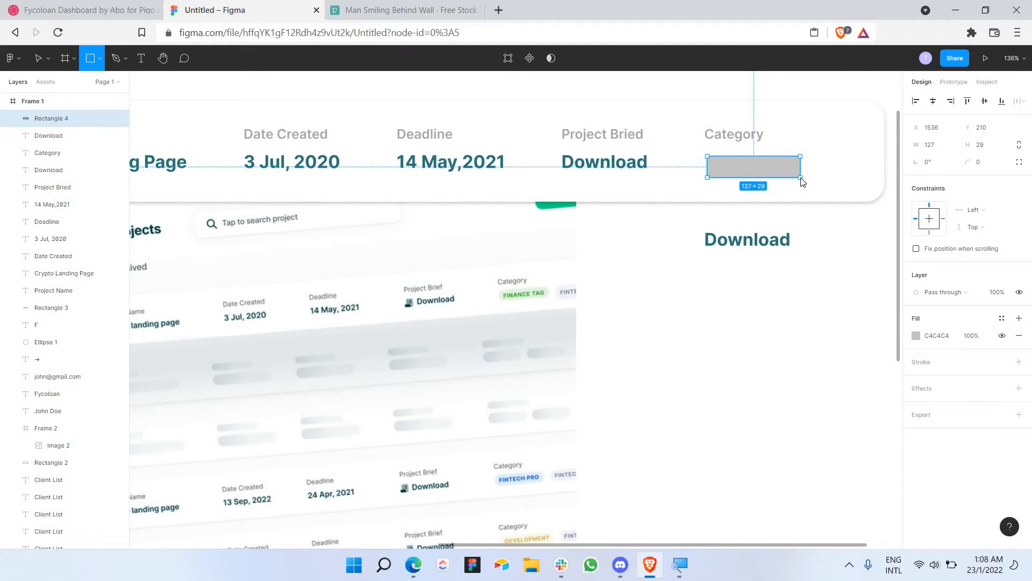
{"action": "left_click", "coordinate": [760, 245]}
{"action": "double_click", "coordinate": [759, 242]}
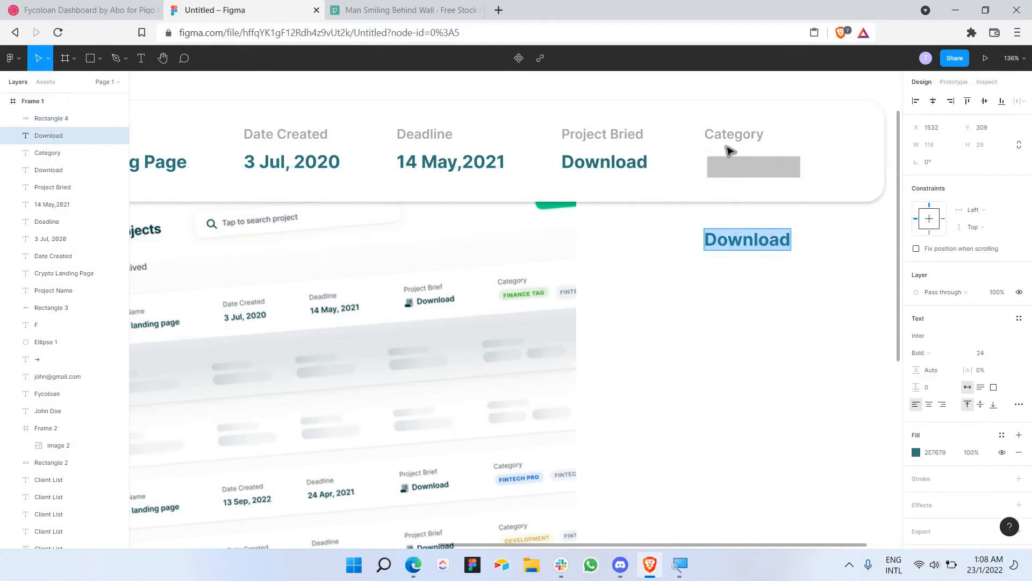
{"action": "left_click_drag", "start_coordinate": [730, 240], "coordinate": [742, 281]}
{"action": "key", "text": "Escape"}
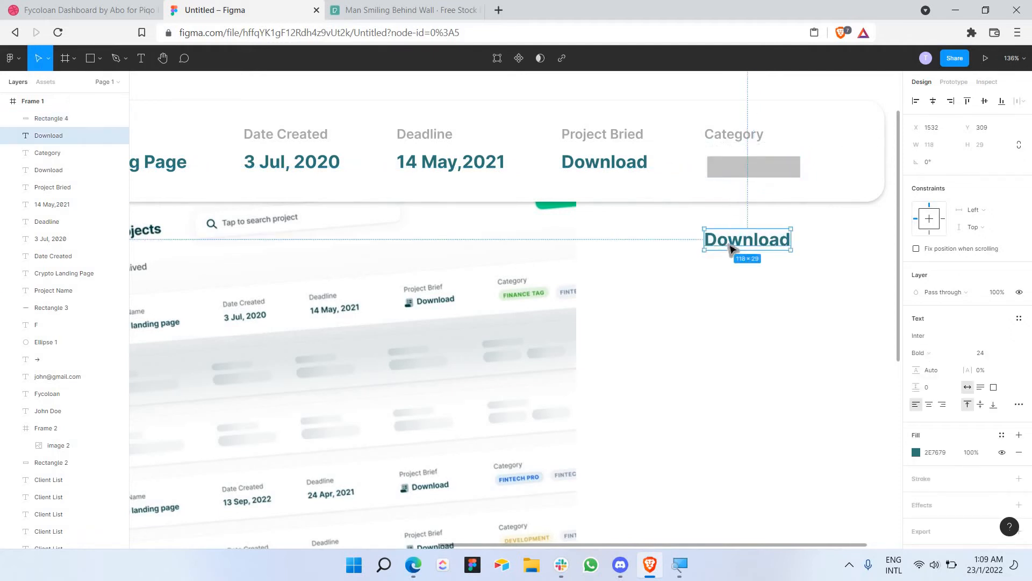
{"action": "key", "text": "Escape"}
{"action": "double_click", "coordinate": [728, 239]}
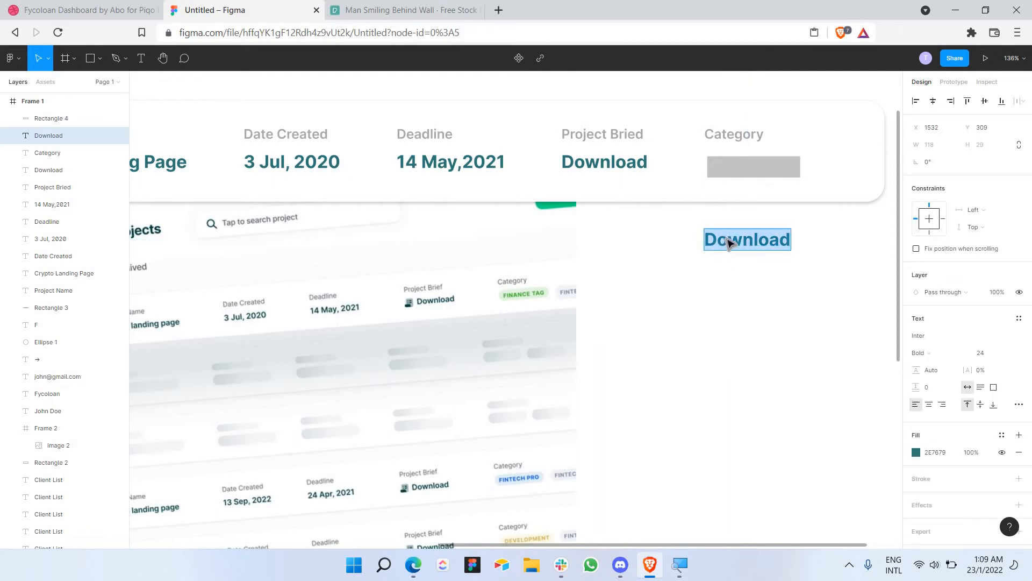
Step: Retype the value as FINANCE TAG at font size 14 and move it into the grey box
{"action": "type", "text": "Finance"}
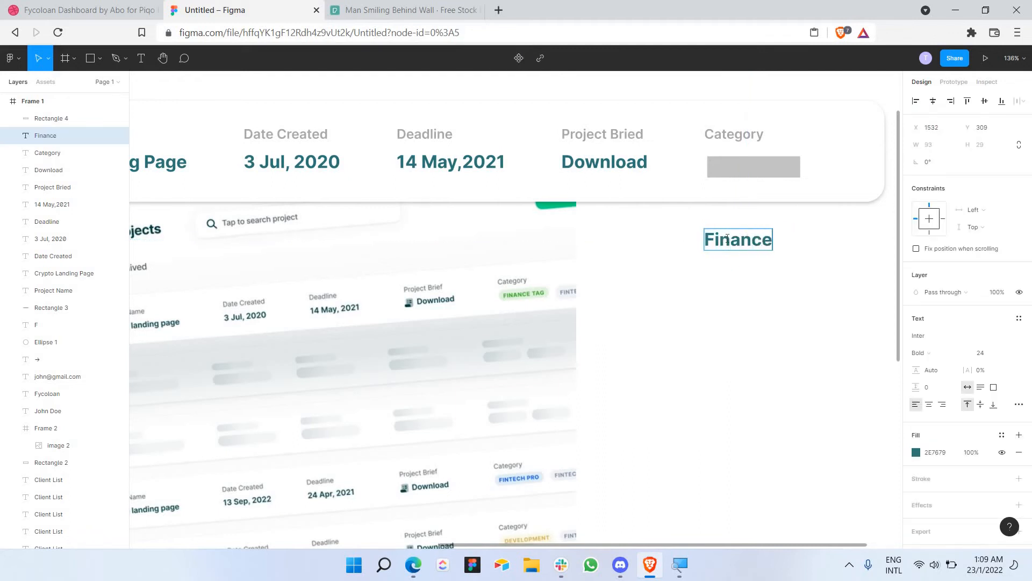
{"action": "type", "text": " TAG"}
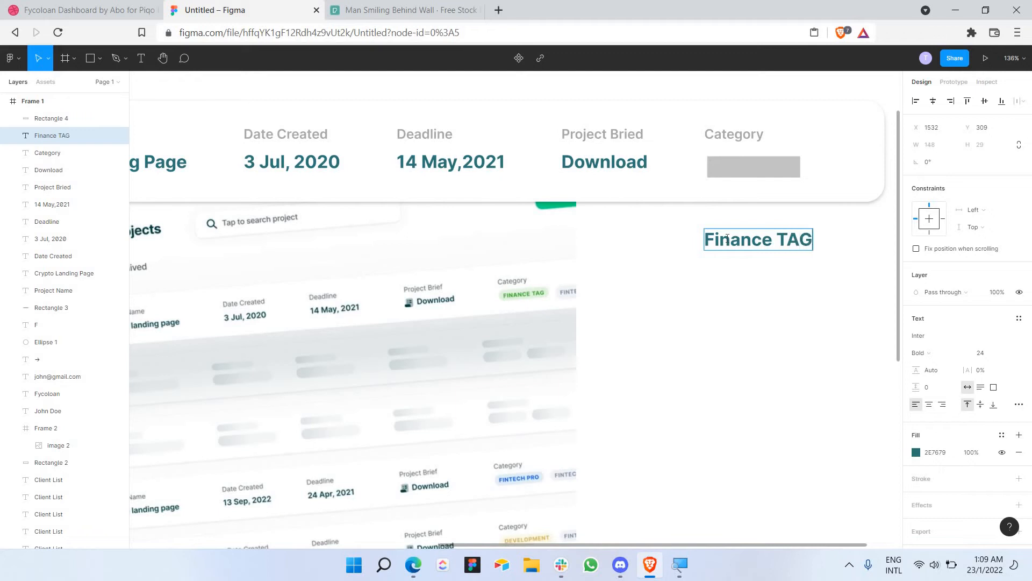
{"action": "key", "text": "ctrl+a"}
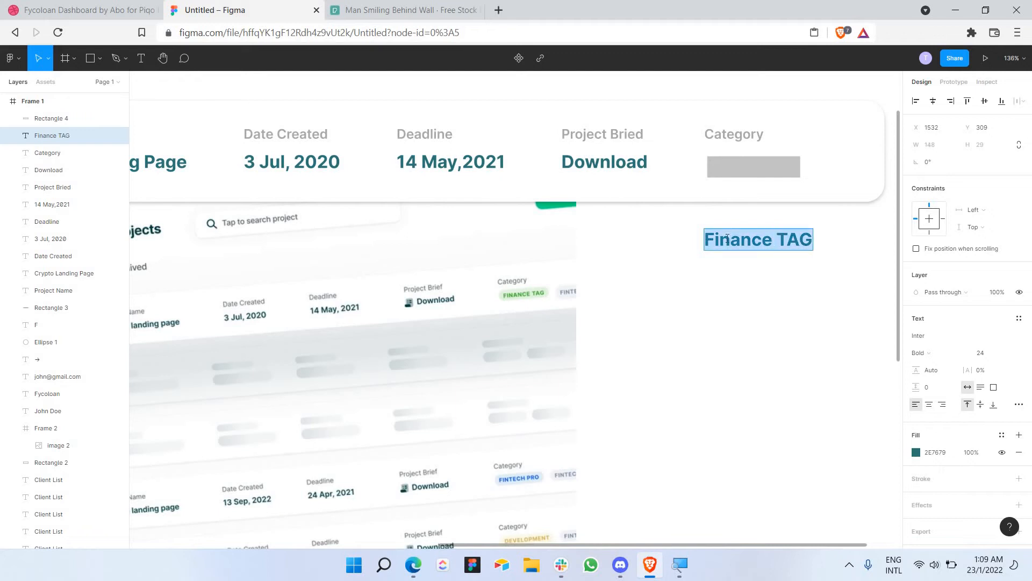
{"action": "type", "text": "FINA"}
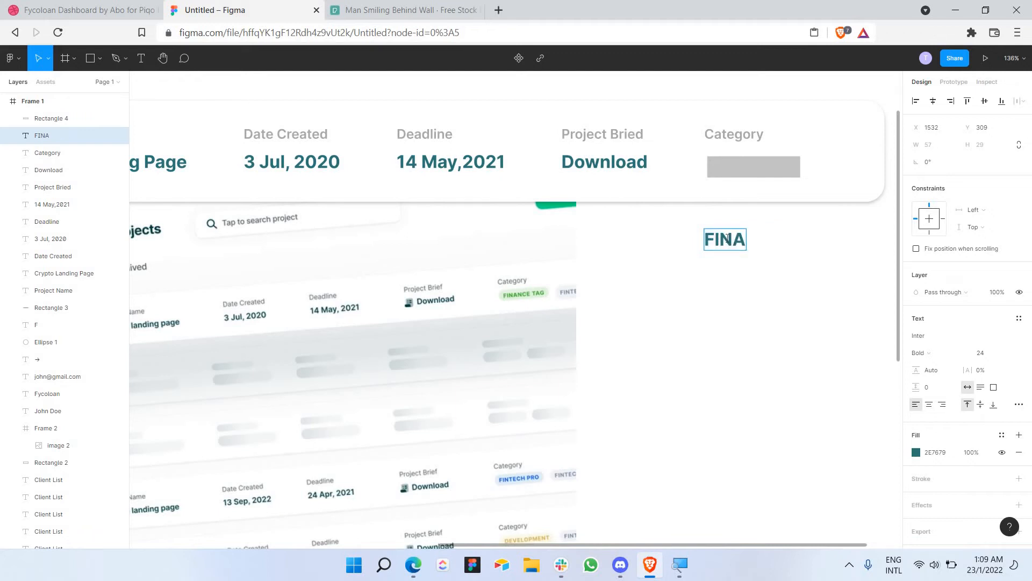
{"action": "type", "text": "NCE TAG"}
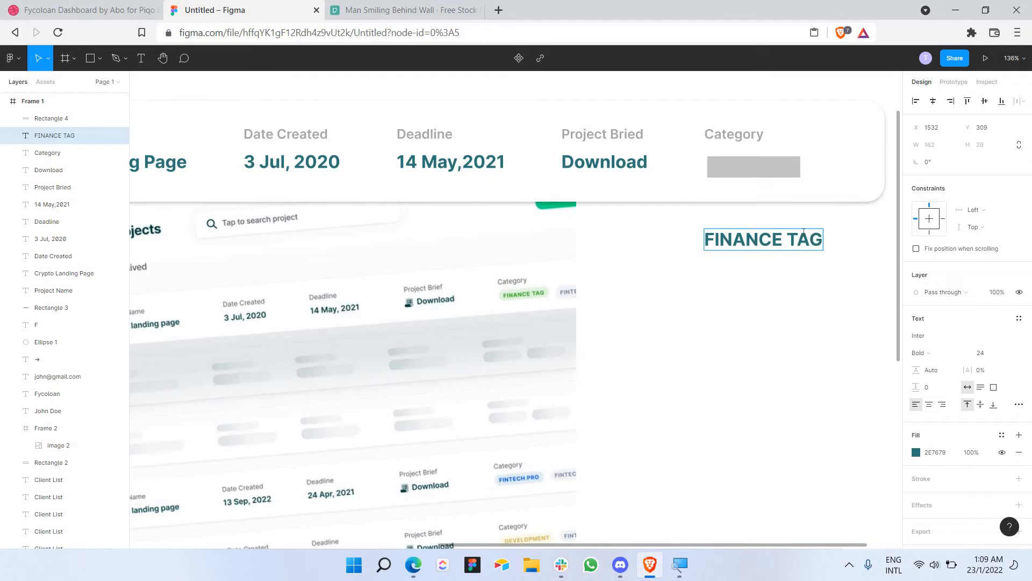
{"action": "key", "text": "ctrl+a"}
{"action": "left_click", "coordinate": [1009, 356]}
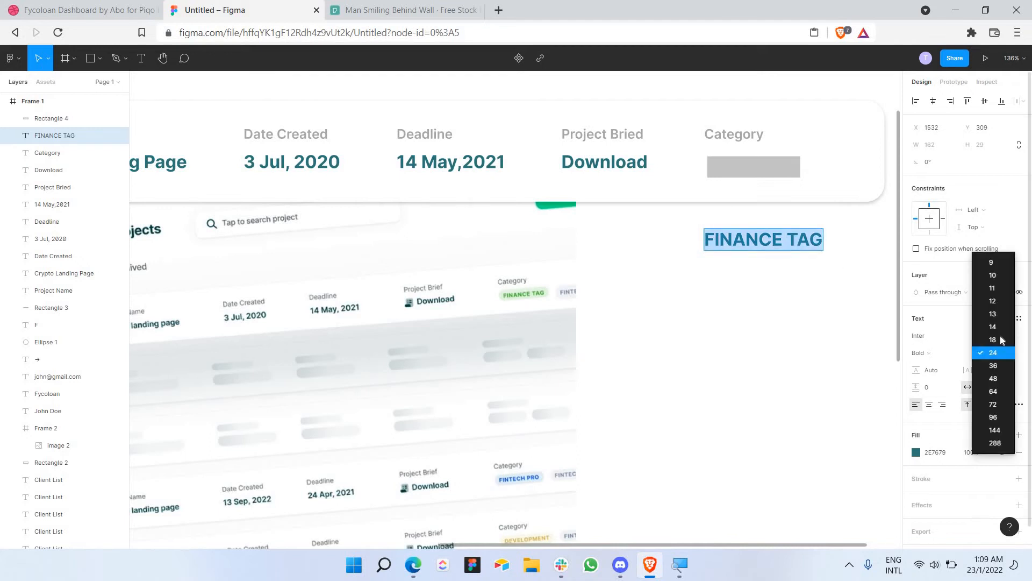
{"action": "left_click", "coordinate": [998, 325]}
{"action": "left_click", "coordinate": [805, 276]}
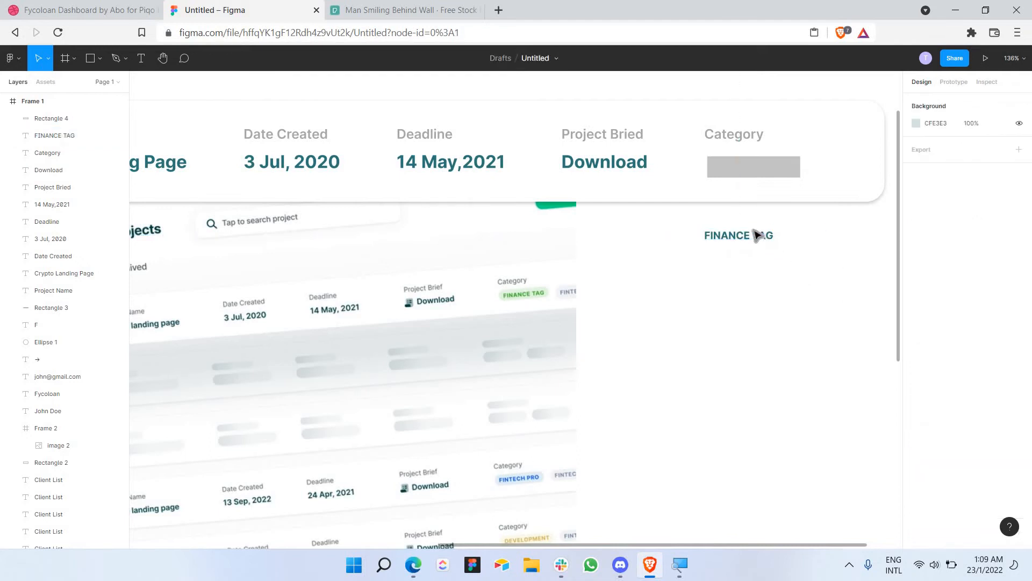
{"action": "left_click_drag", "start_coordinate": [755, 236], "coordinate": [766, 170]}
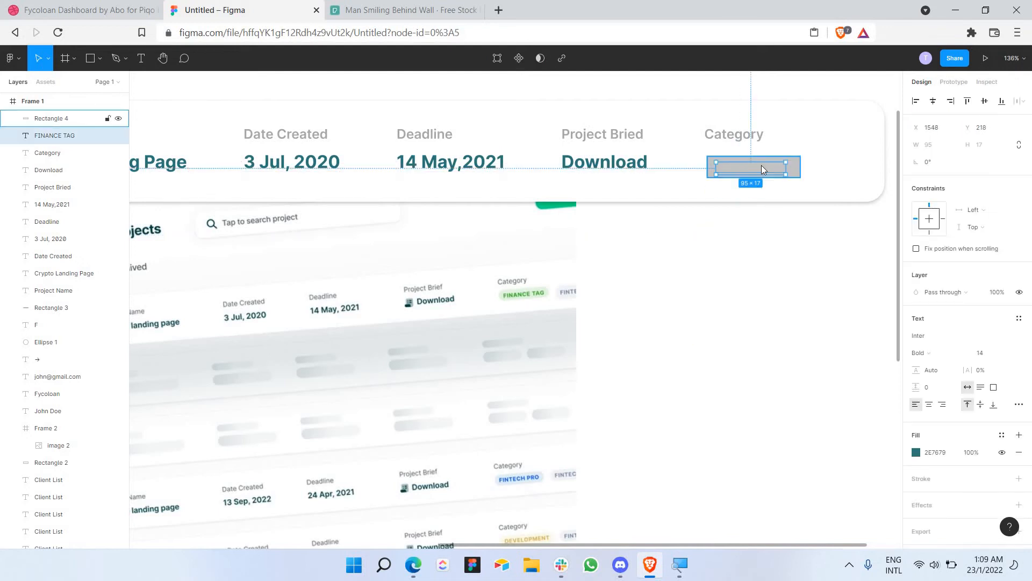
Step: Bring the FINANCE TAG label in front of the grey box and nudge it into place
{"action": "right_click", "coordinate": [754, 164]}
{"action": "left_click", "coordinate": [784, 243]}
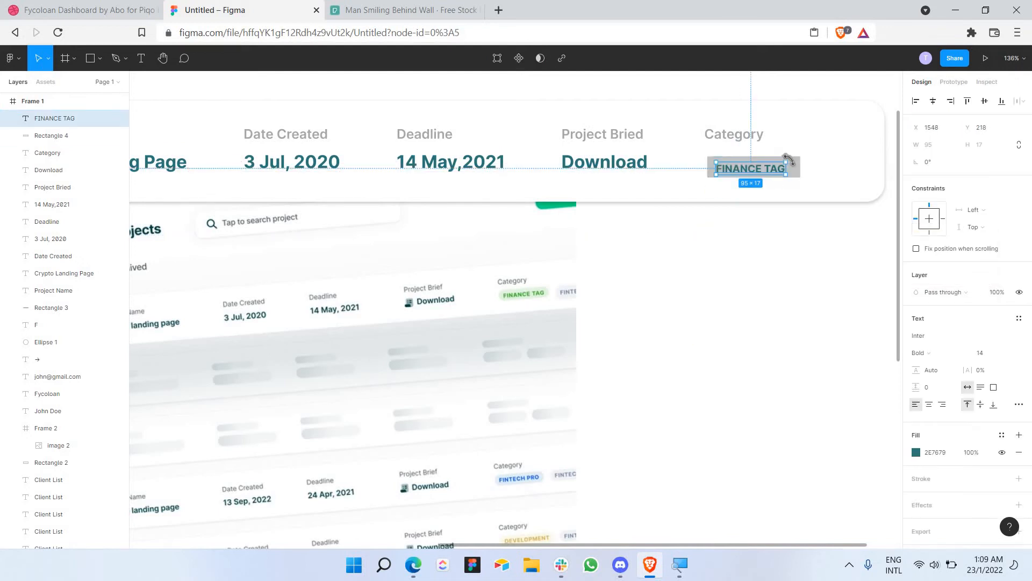
{"action": "left_click_drag", "start_coordinate": [768, 170], "coordinate": [778, 168]}
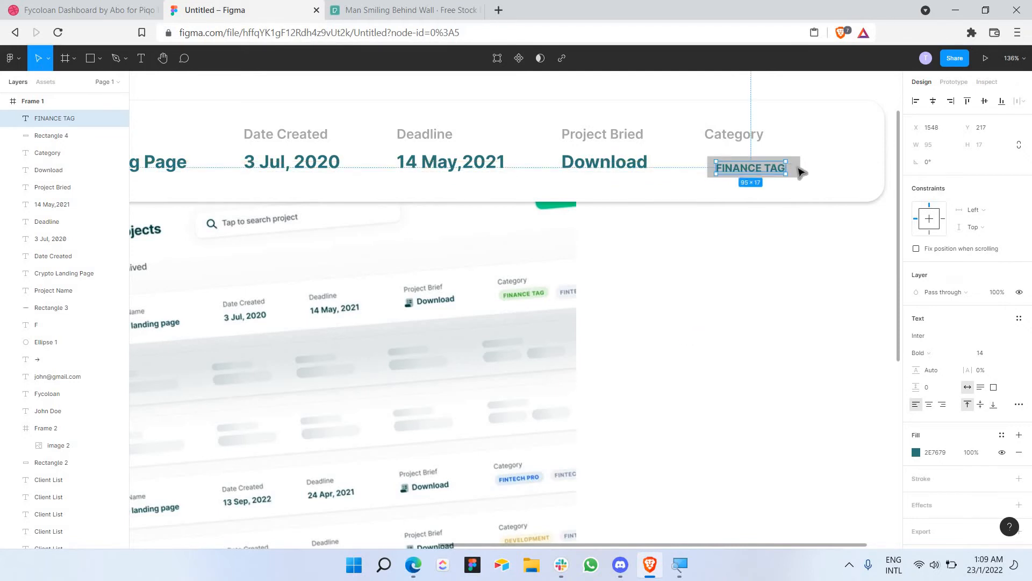
Step: Fill the tag box with the light green sampled from the mockup's FINANCE TAG chip
{"action": "left_click", "coordinate": [796, 168]}
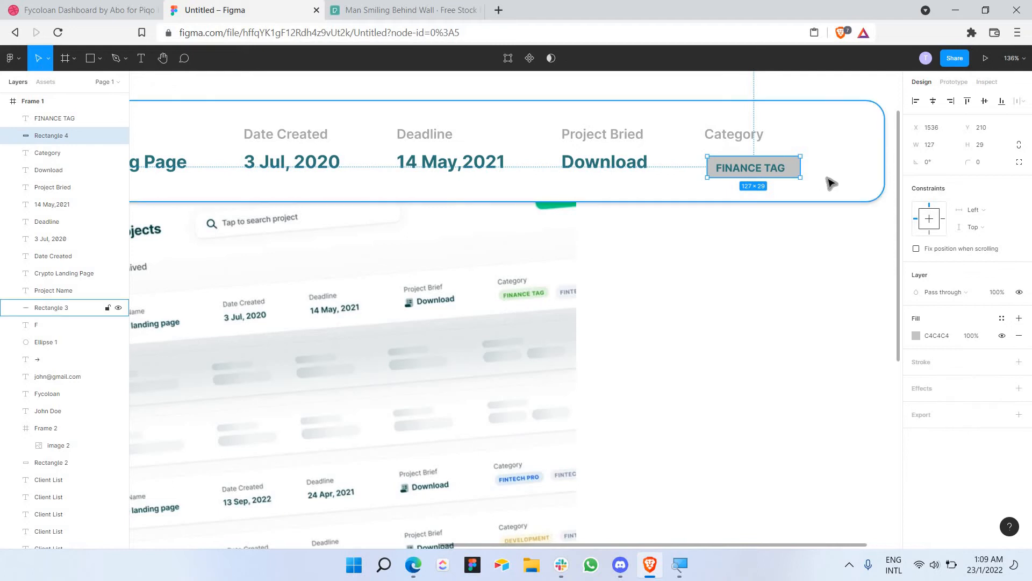
{"action": "left_click", "coordinate": [917, 337]}
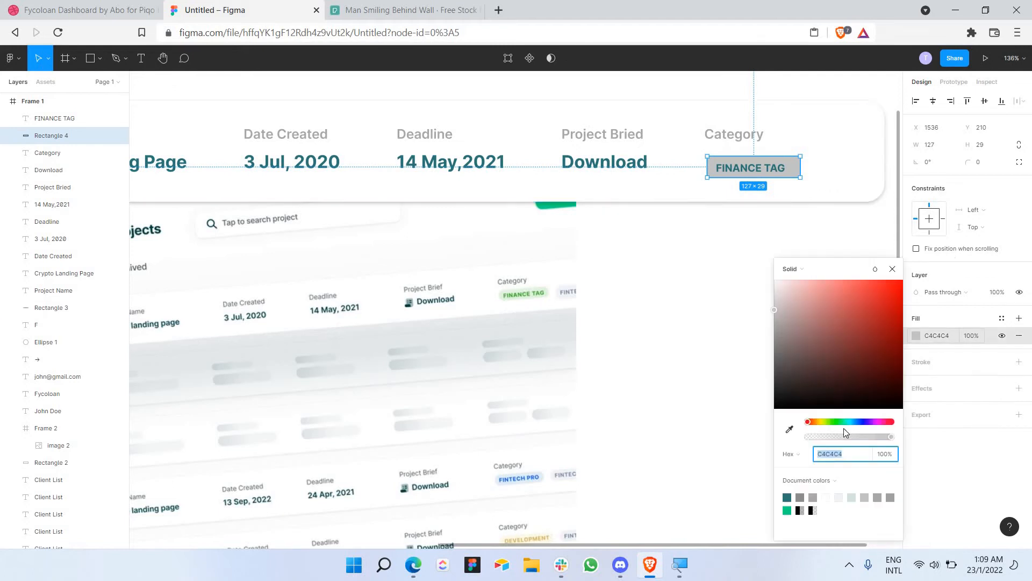
{"action": "left_click", "coordinate": [793, 431]}
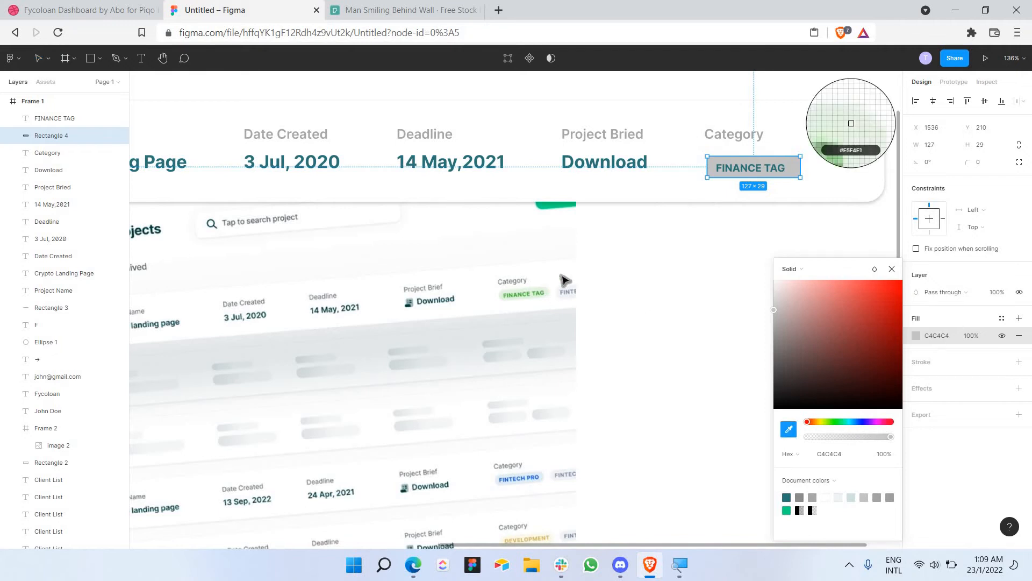
{"action": "left_click", "coordinate": [547, 294]}
Step: Colour the FINANCE TAG text with the mockup chip's green (56994C)
{"action": "left_click", "coordinate": [748, 170]}
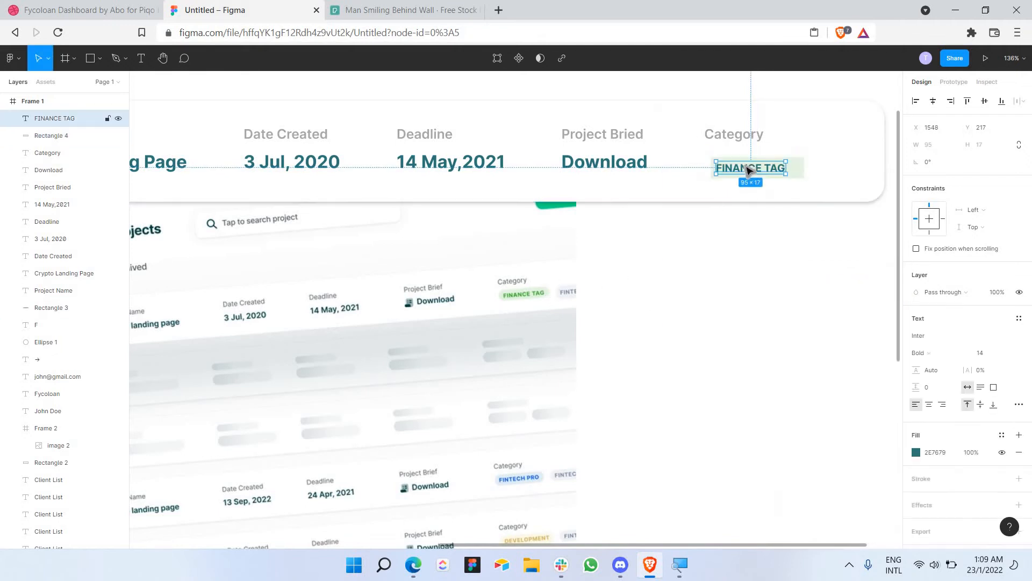
{"action": "key", "text": "Return"}
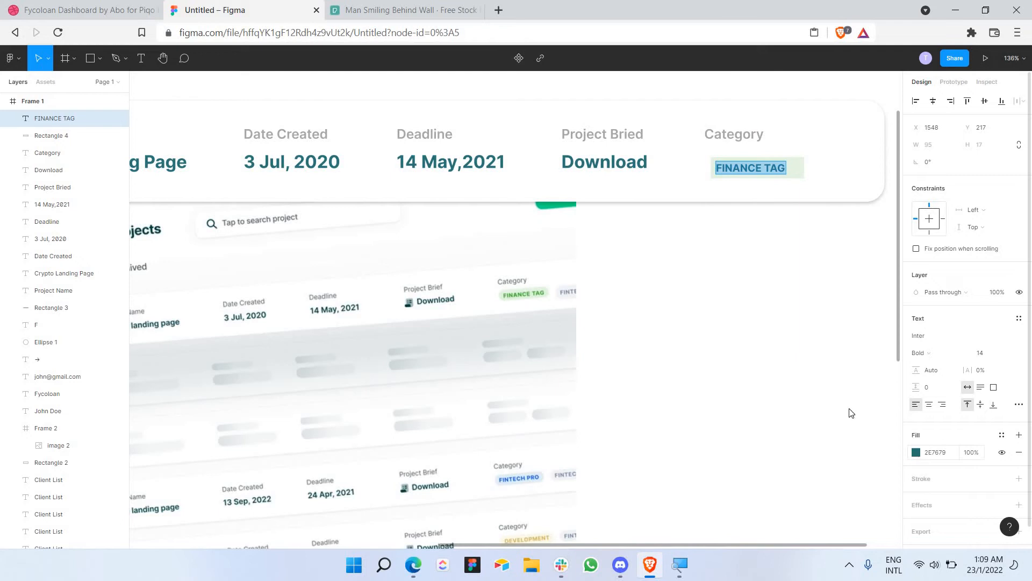
{"action": "left_click", "coordinate": [916, 452]}
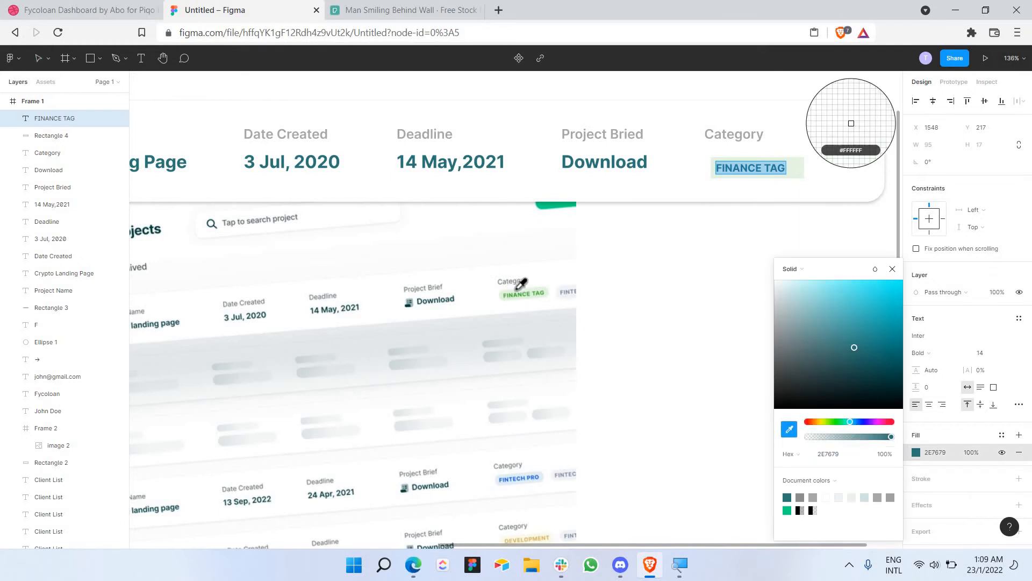
{"action": "scroll", "coordinate": [518, 281], "scroll_direction": "up", "scroll_amount": 5}
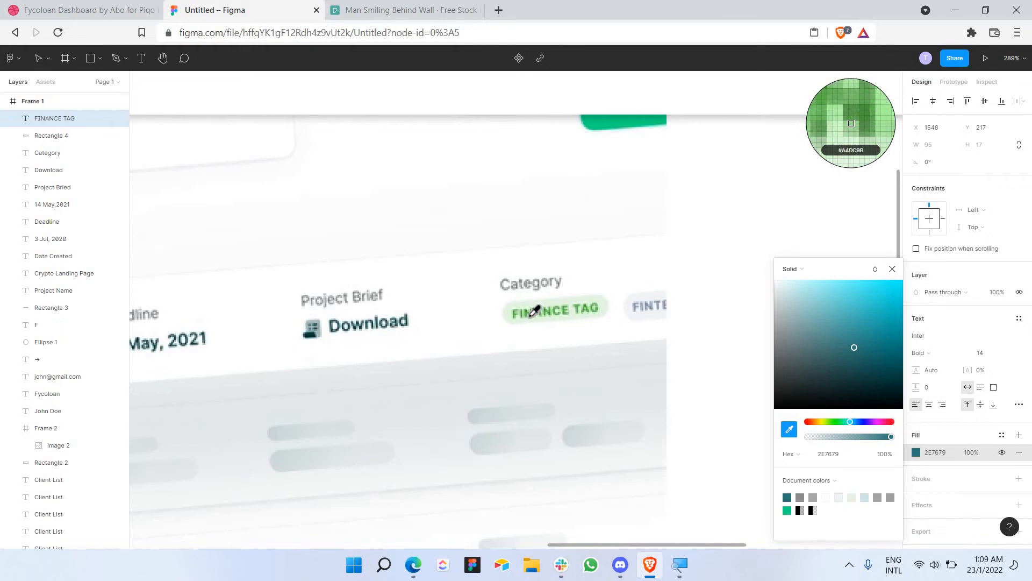
{"action": "left_click", "coordinate": [534, 322]}
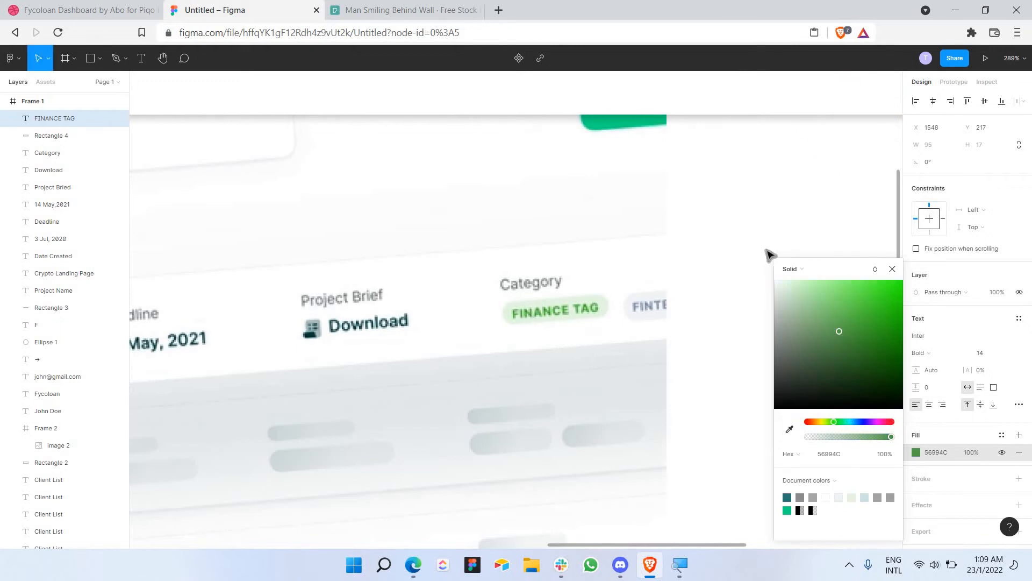
{"action": "scroll", "coordinate": [763, 238], "scroll_direction": "down", "scroll_amount": 5}
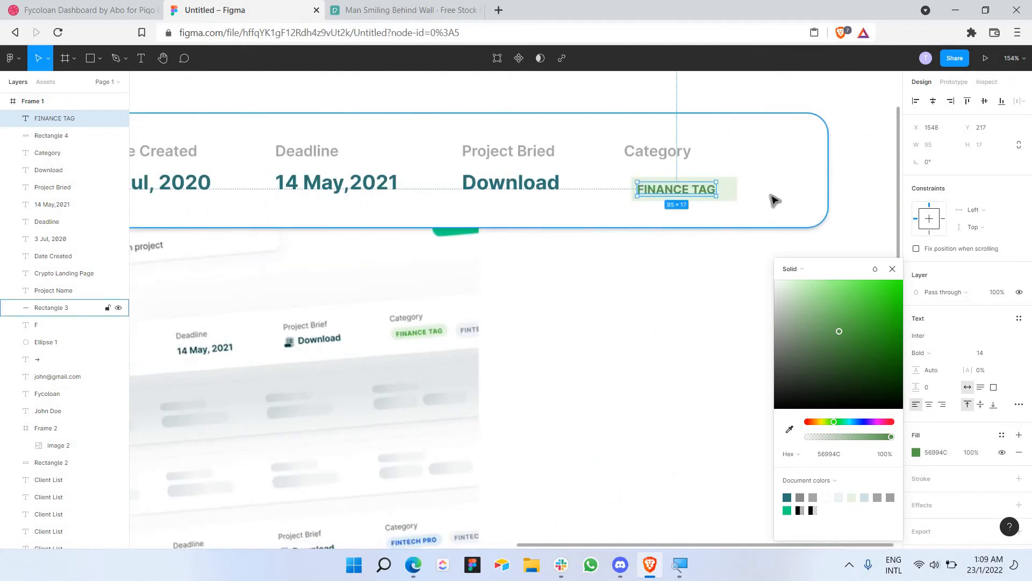
Step: Narrow the tag box, reduce the label to font size 13, and nudge it inside the box
{"action": "left_click", "coordinate": [739, 185]}
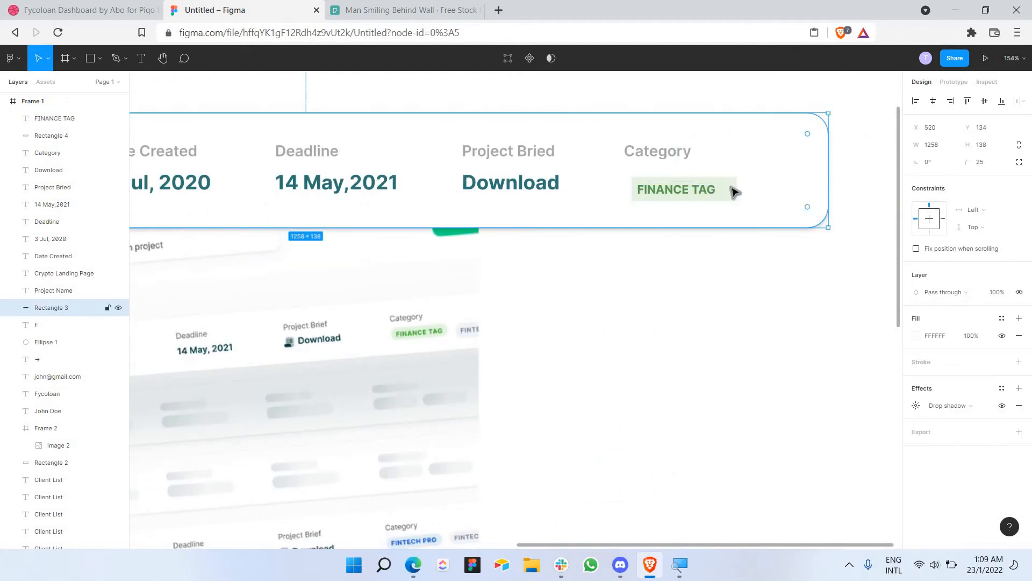
{"action": "left_click", "coordinate": [738, 189]}
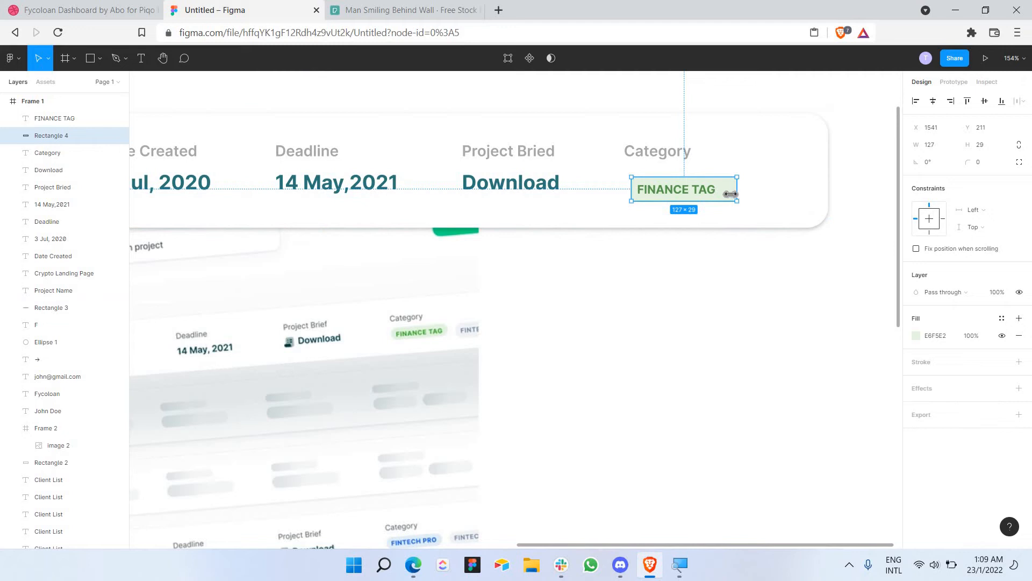
{"action": "left_click_drag", "start_coordinate": [731, 194], "coordinate": [725, 194]}
{"action": "double_click", "coordinate": [712, 191]}
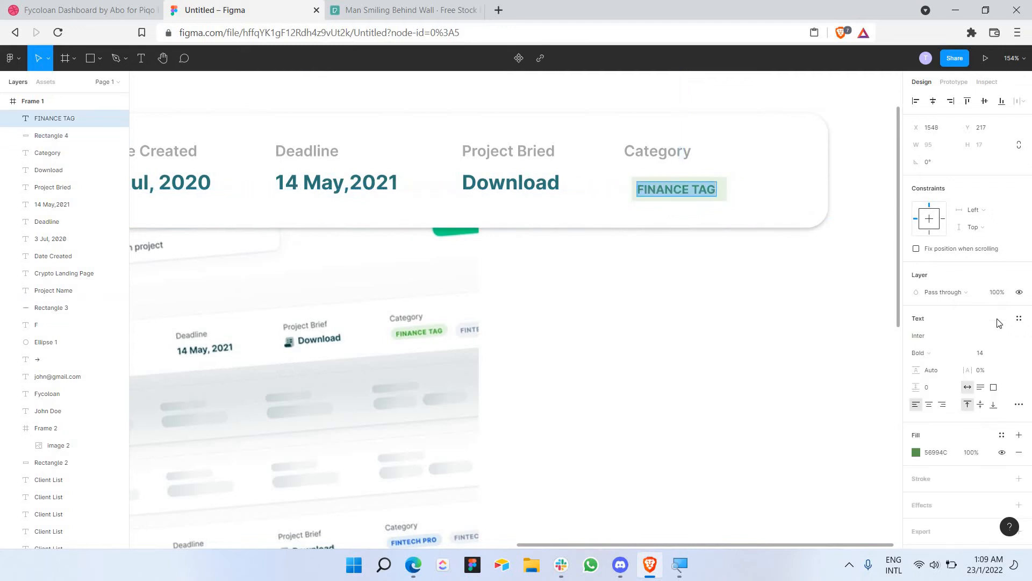
{"action": "left_click", "coordinate": [1007, 352]}
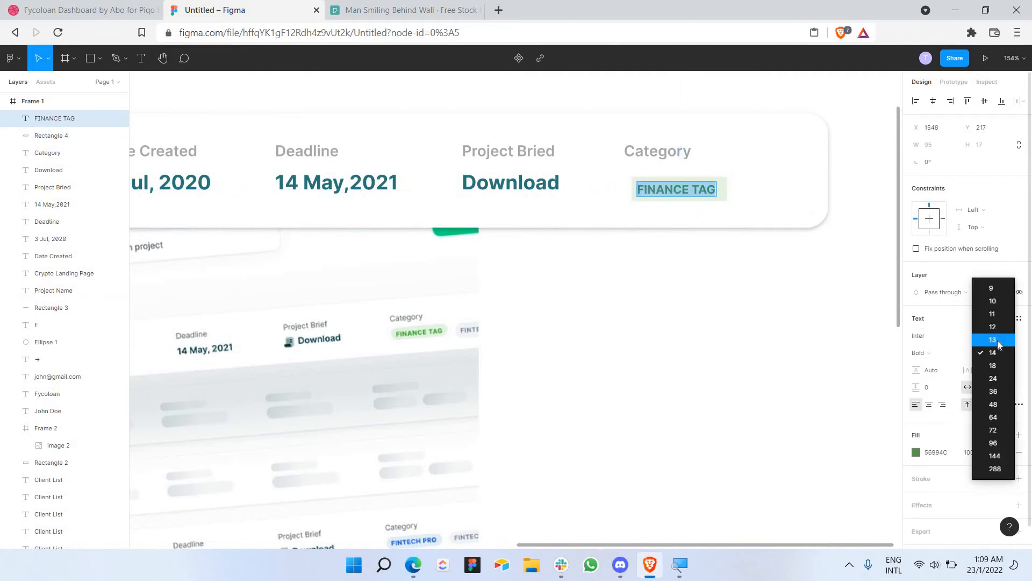
{"action": "left_click", "coordinate": [998, 341]}
{"action": "key", "text": "Escape"}
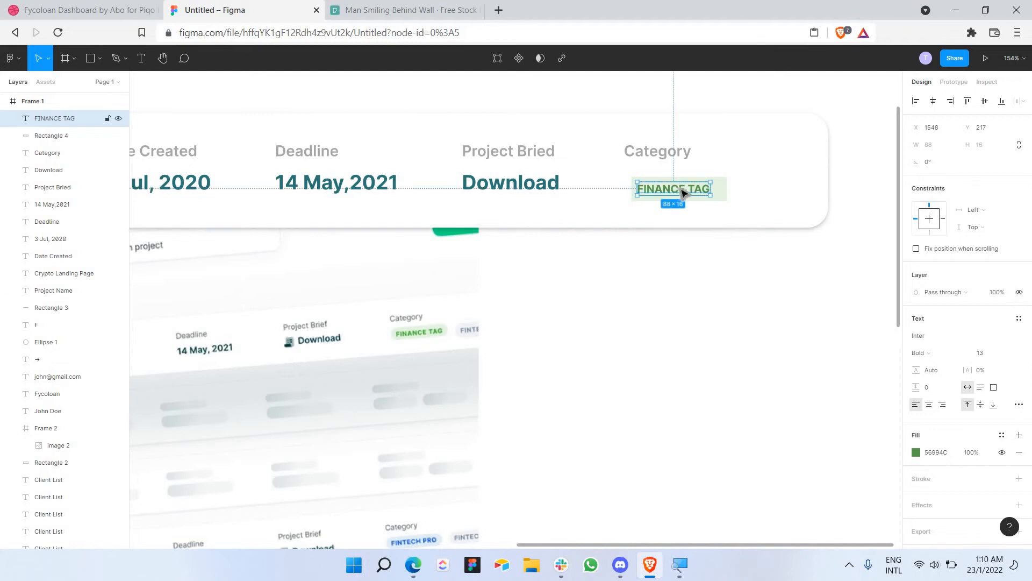
{"action": "left_click_drag", "start_coordinate": [680, 191], "coordinate": [685, 192]}
{"action": "left_click", "coordinate": [737, 196]}
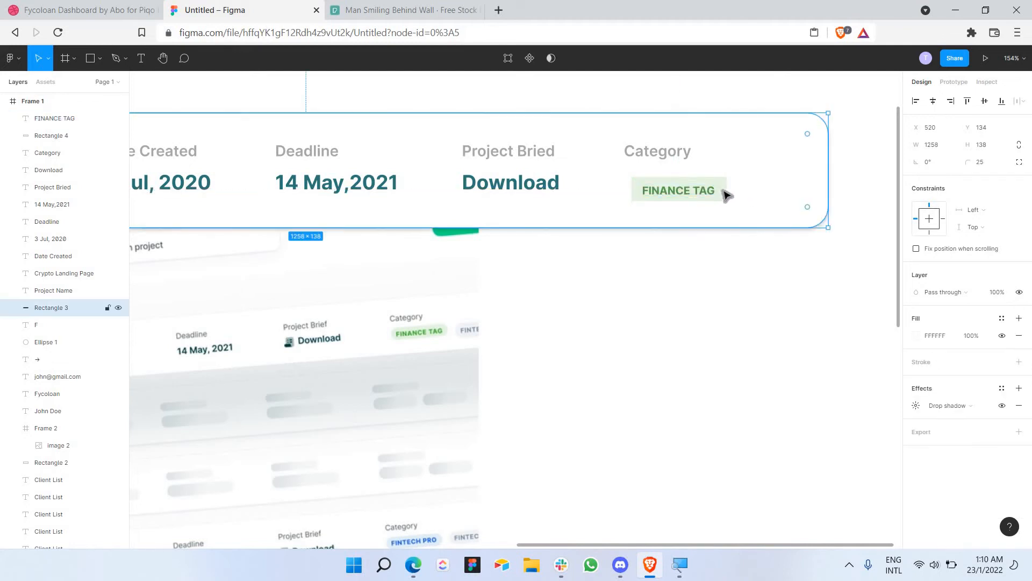
Step: Round the tag background's corners to a radius of 25
{"action": "left_click", "coordinate": [724, 188]}
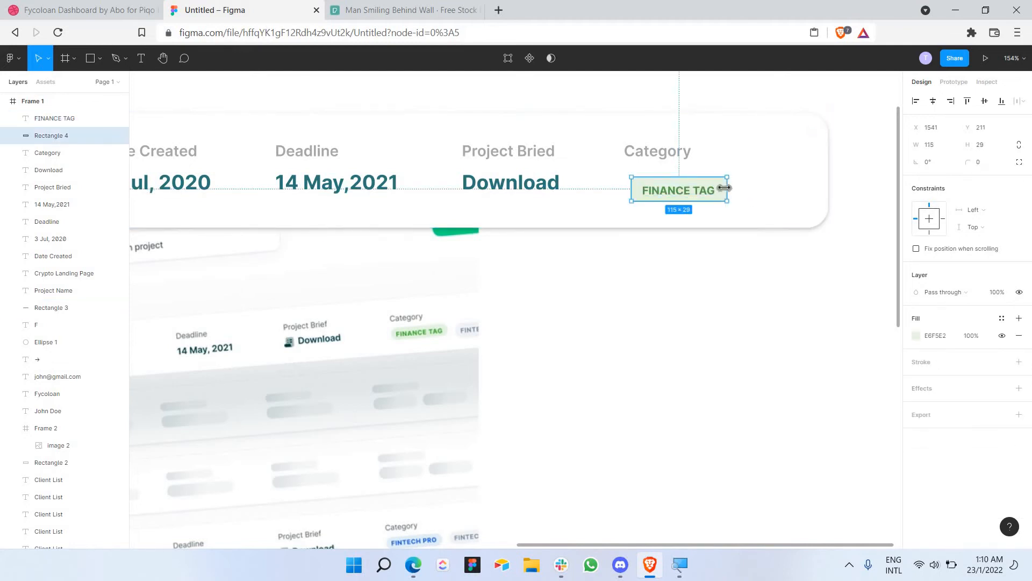
{"action": "left_click", "coordinate": [986, 167]}
{"action": "type", "text": "1"}
{"action": "key", "text": "Return"}
{"action": "left_click", "coordinate": [988, 167]}
{"action": "type", "text": "25"}
{"action": "key", "text": "Return"}
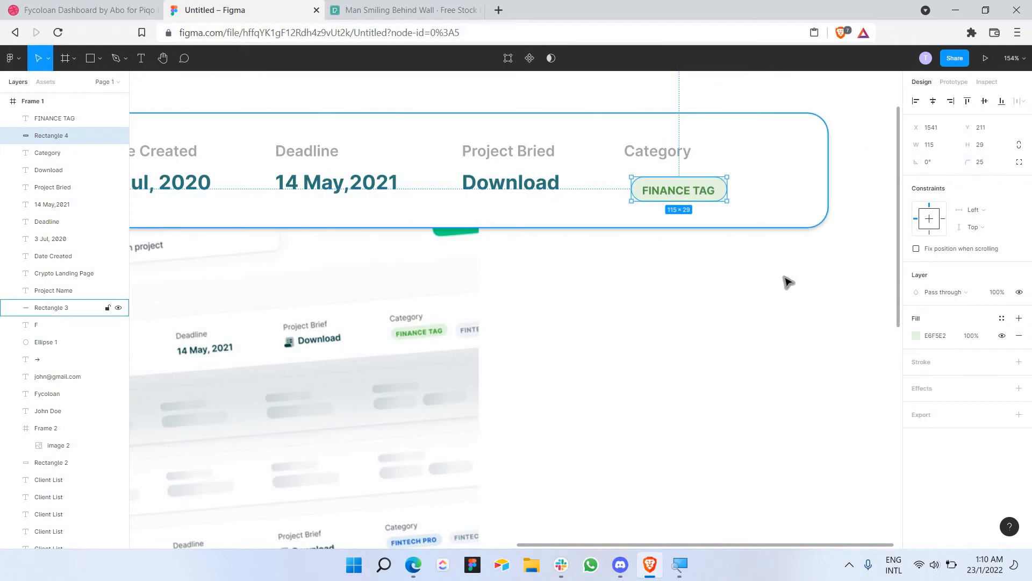
{"action": "left_click", "coordinate": [748, 221]}
Step: Change the FINANCE TAG text colour to the brighter green 3CC528
{"action": "left_click", "coordinate": [691, 194]}
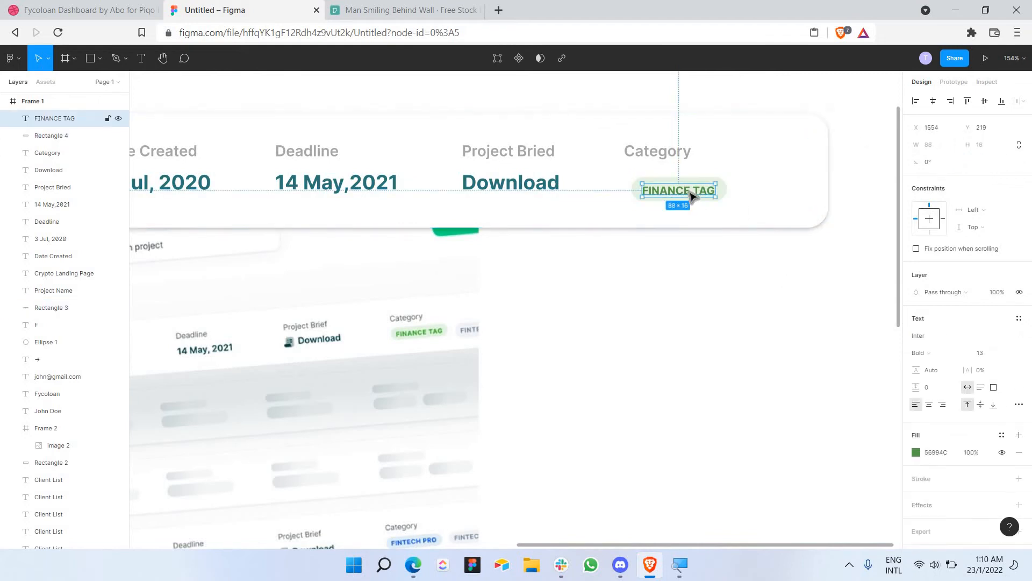
{"action": "key", "text": "Return"}
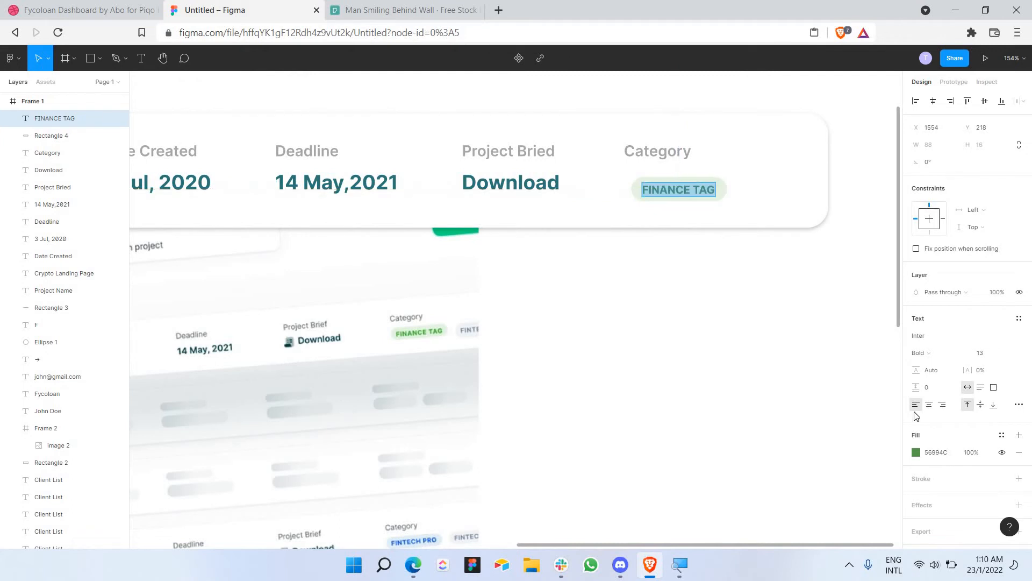
{"action": "left_click", "coordinate": [917, 455]}
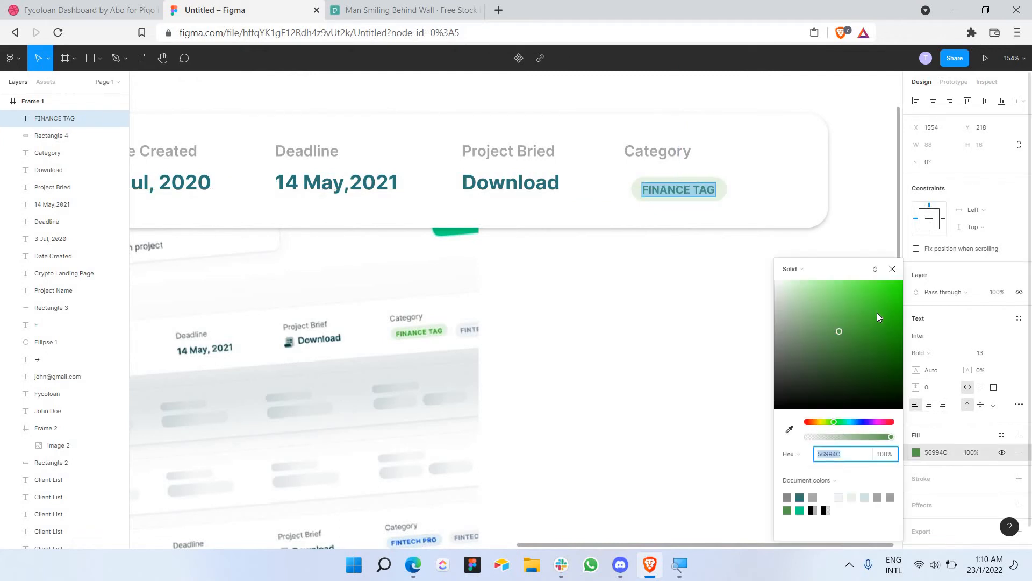
{"action": "left_click", "coordinate": [877, 310]}
{"action": "left_click", "coordinate": [725, 297]}
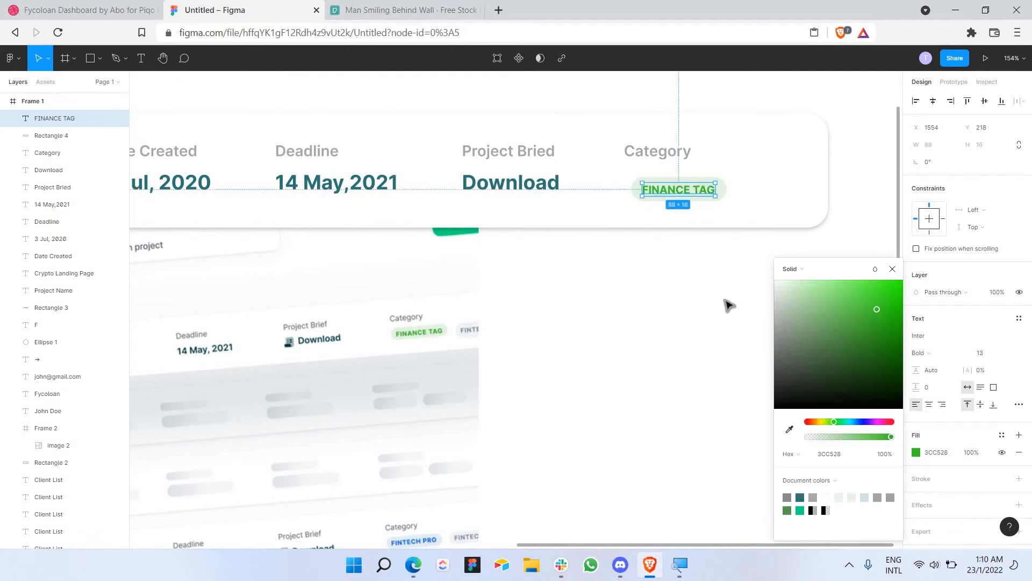
{"action": "key", "text": "Escape"}
Step: Nudge the tag left so it sits aligned under Category
{"action": "left_click_drag", "start_coordinate": [633, 162], "coordinate": [695, 183]}
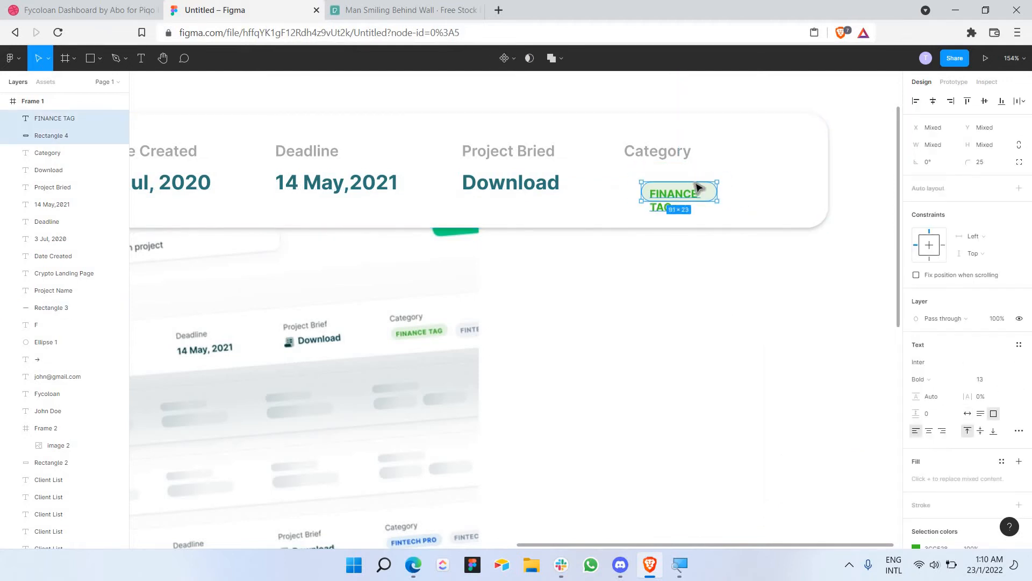
{"action": "key", "text": "ctrl+z"}
{"action": "key", "text": "shift+Left"}
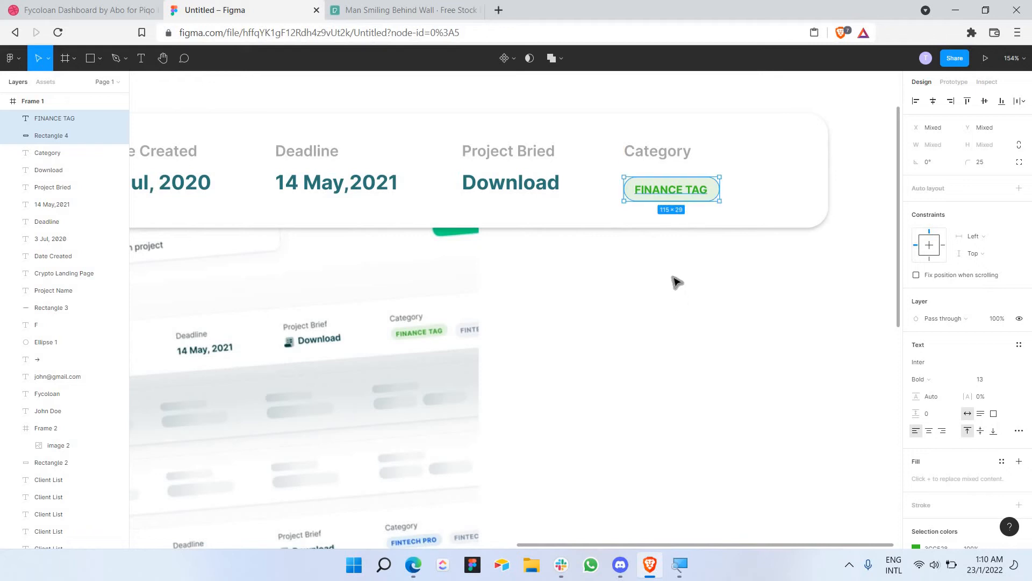
Step: Move the reference screenshot aside and group the project card's layers
{"action": "left_click", "coordinate": [673, 279]}
{"action": "scroll", "coordinate": [672, 277], "scroll_direction": "down", "scroll_amount": 5}
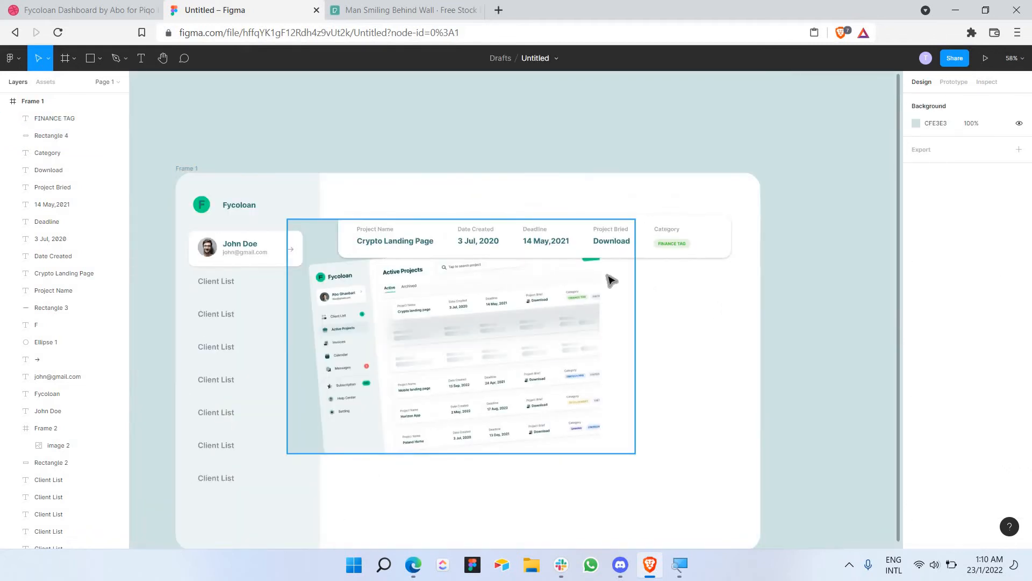
{"action": "left_click_drag", "start_coordinate": [607, 275], "coordinate": [899, 457]}
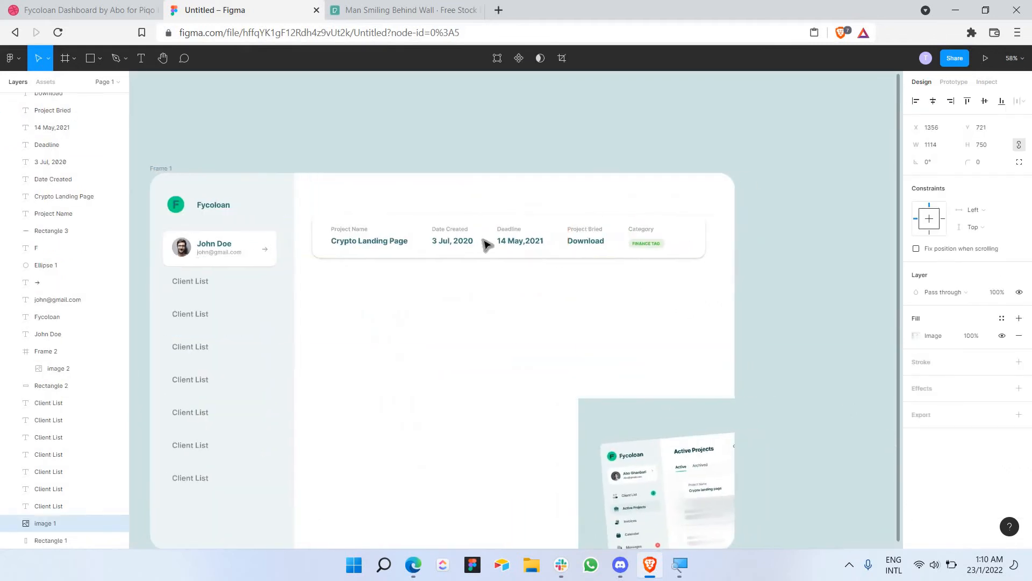
{"action": "left_click_drag", "start_coordinate": [271, 198], "coordinate": [676, 309]}
{"action": "right_click", "coordinate": [634, 232]}
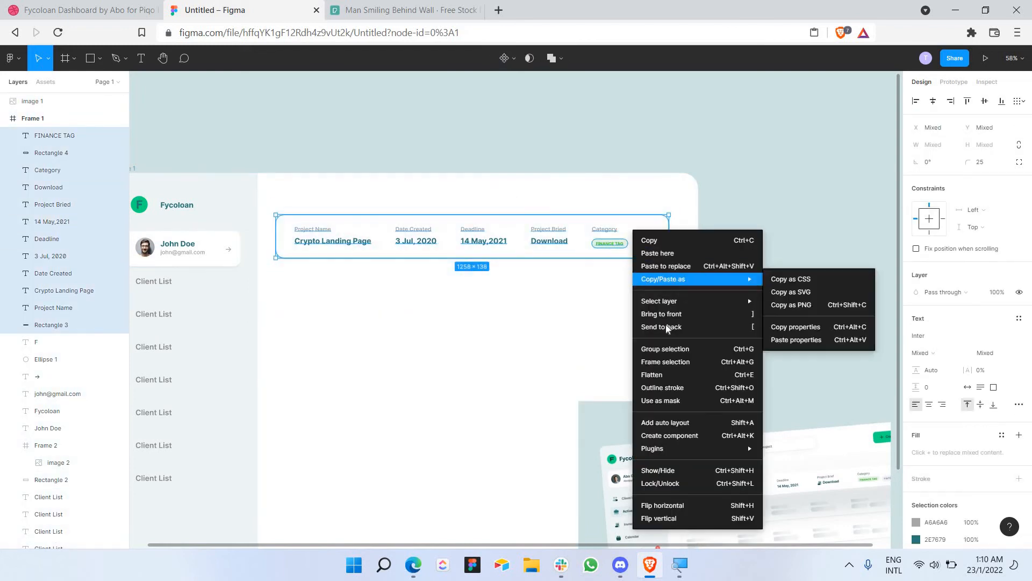
{"action": "left_click", "coordinate": [658, 349]}
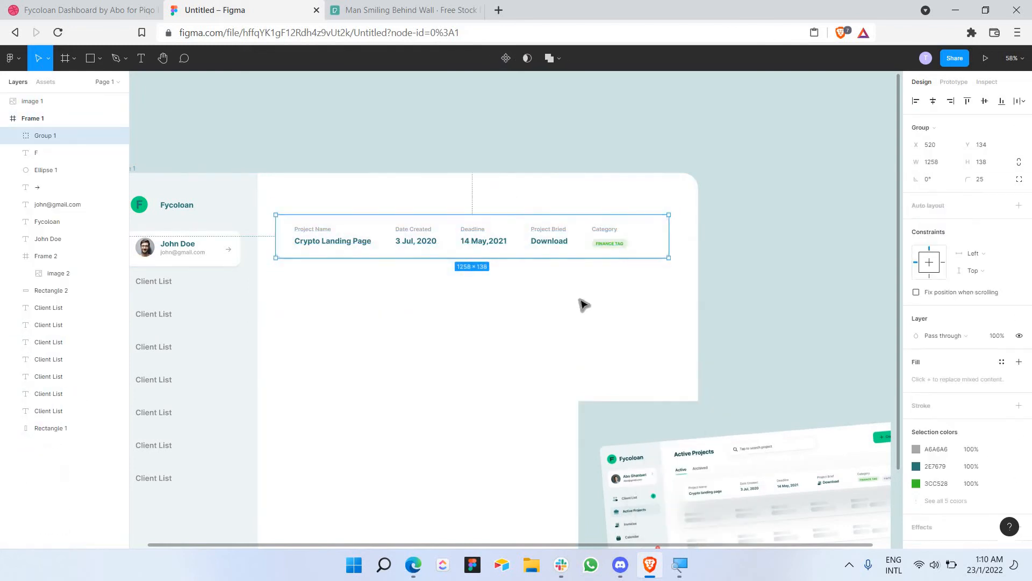
Step: Paste a copy of the card group directly below the original, undoing stray pastes
{"action": "left_click", "coordinate": [614, 351]}
{"action": "left_click", "coordinate": [720, 398]}
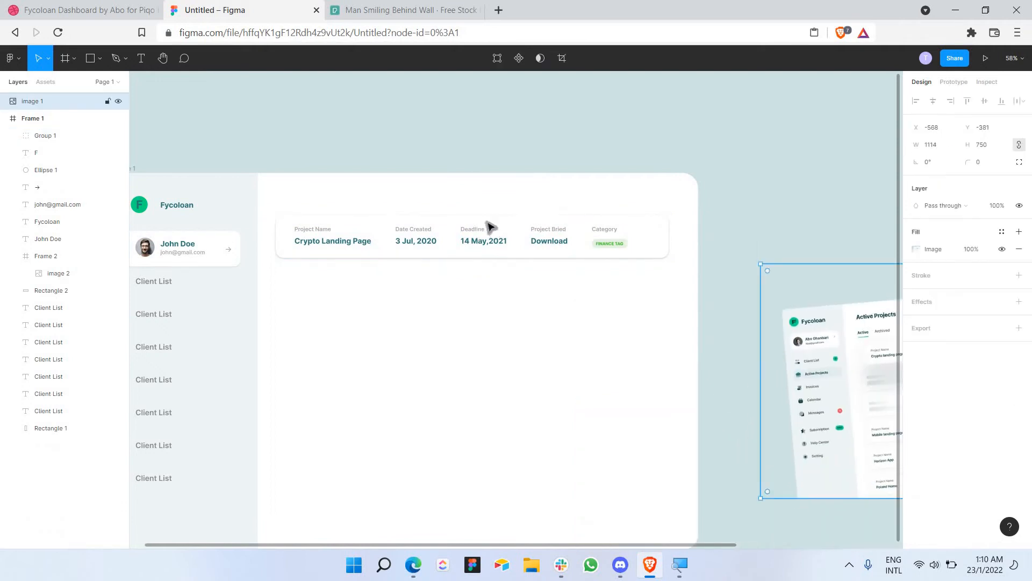
{"action": "left_click", "coordinate": [508, 232]}
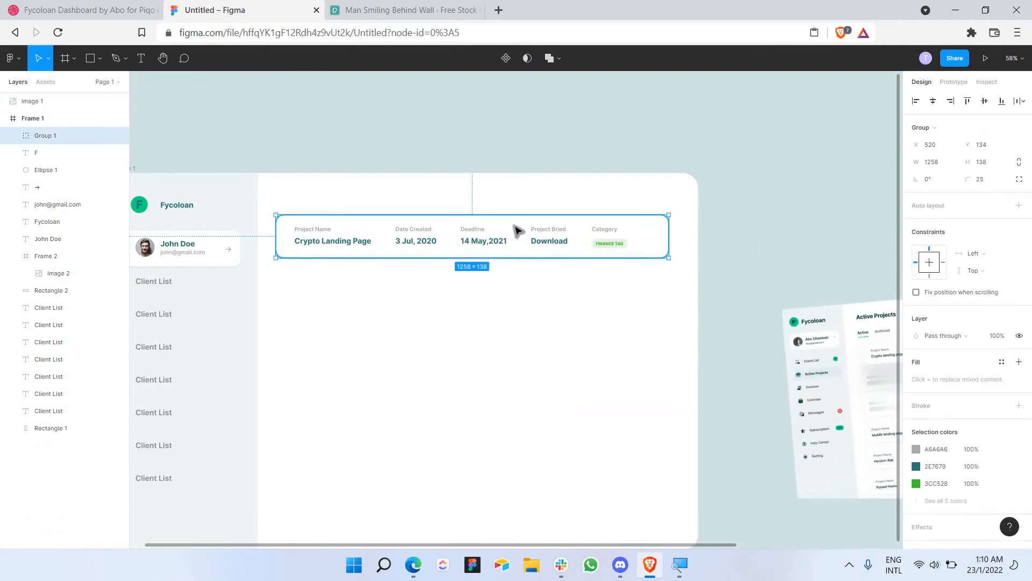
{"action": "key", "text": "ctrl+v"}
{"action": "left_click_drag", "start_coordinate": [514, 225], "coordinate": [517, 287]}
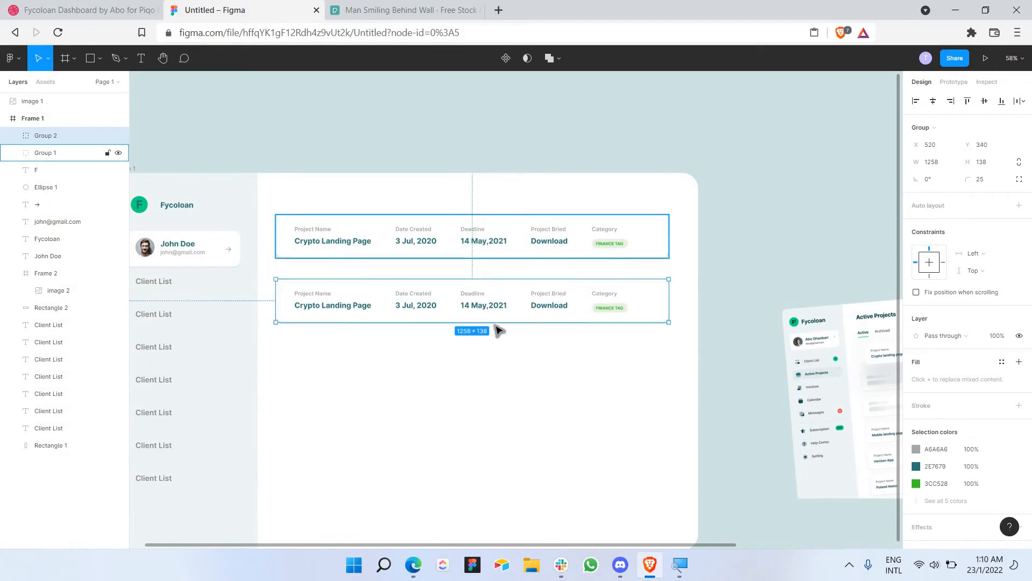
{"action": "left_click_drag", "start_coordinate": [509, 359], "coordinate": [483, 249]}
{"action": "key", "text": "ctrl+v"}
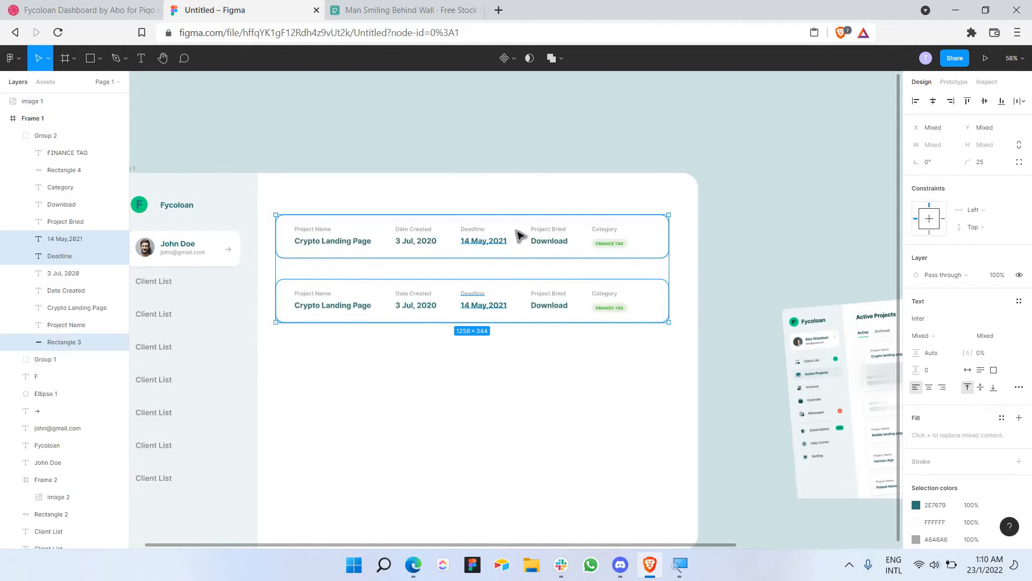
{"action": "key", "text": "ctrl+v"}
{"action": "left_click_drag", "start_coordinate": [526, 309], "coordinate": [526, 384]}
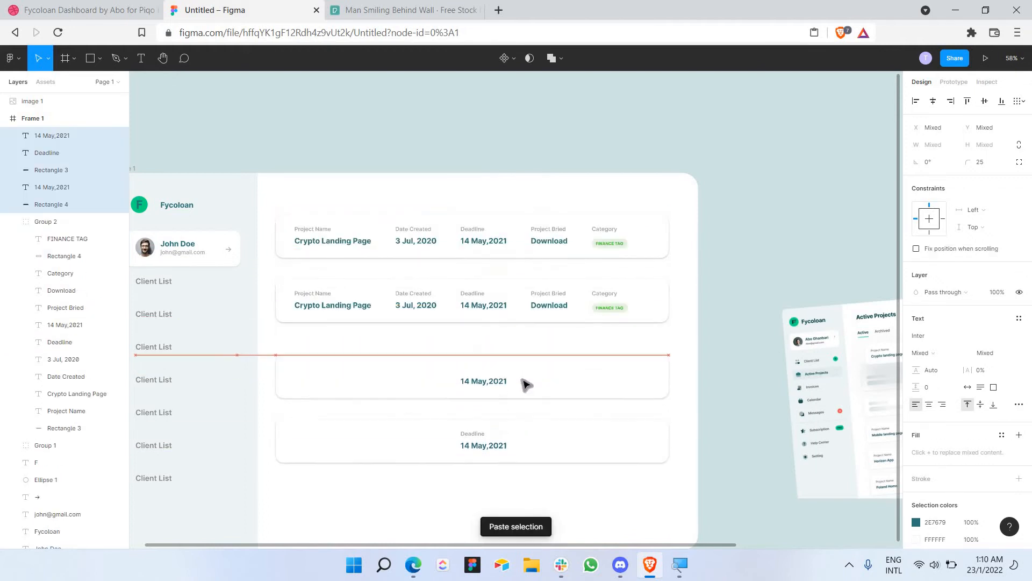
{"action": "key", "text": "ctrl+z"}
{"action": "key", "text": "ctrl+z"}
{"action": "left_click", "coordinate": [682, 340]}
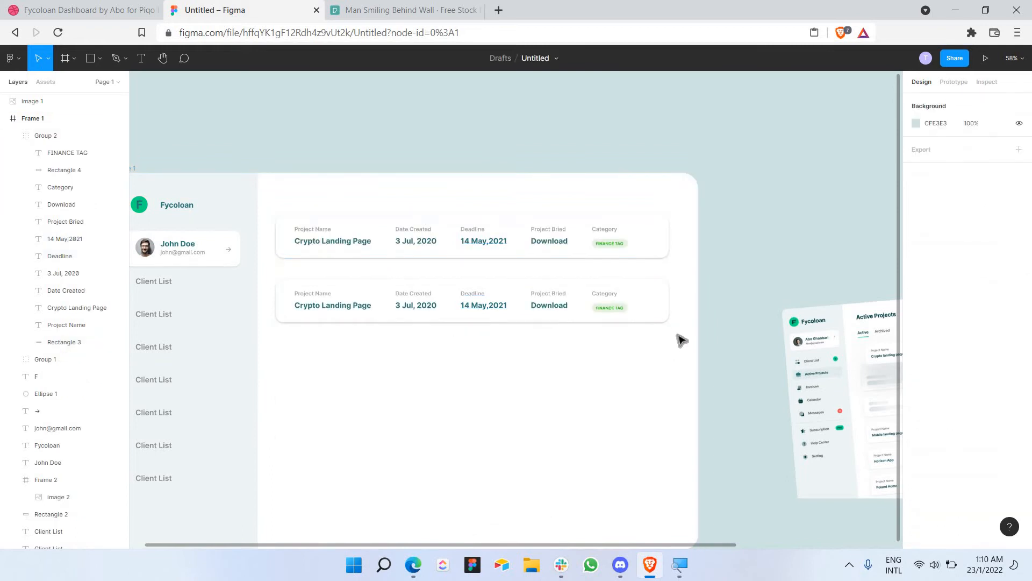
Step: Copy both cards and place the pair below, making a column of four
{"action": "left_click_drag", "start_coordinate": [677, 333], "coordinate": [275, 208]}
{"action": "key", "text": "ctrl+v"}
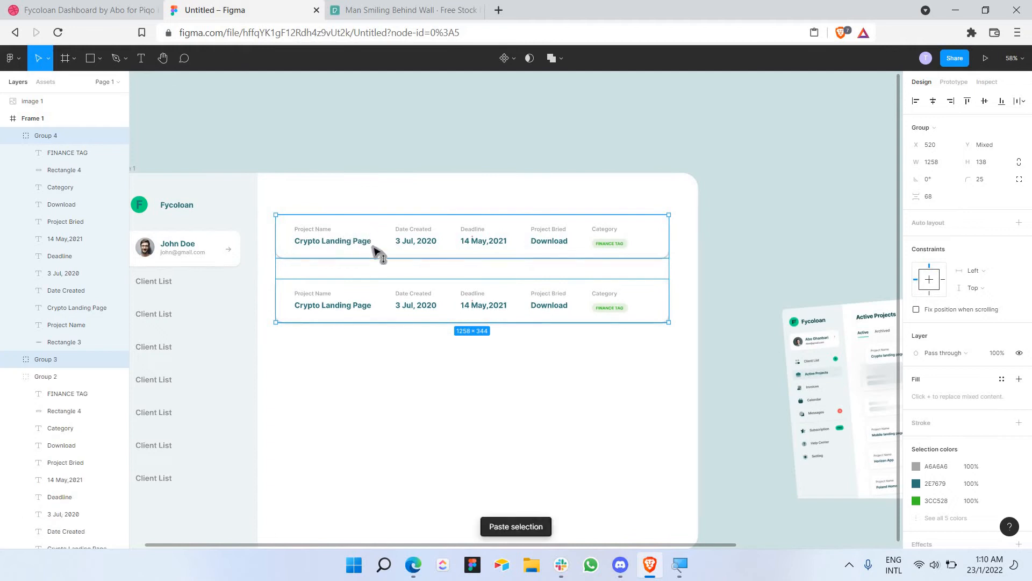
{"action": "left_click_drag", "start_coordinate": [376, 249], "coordinate": [401, 364]}
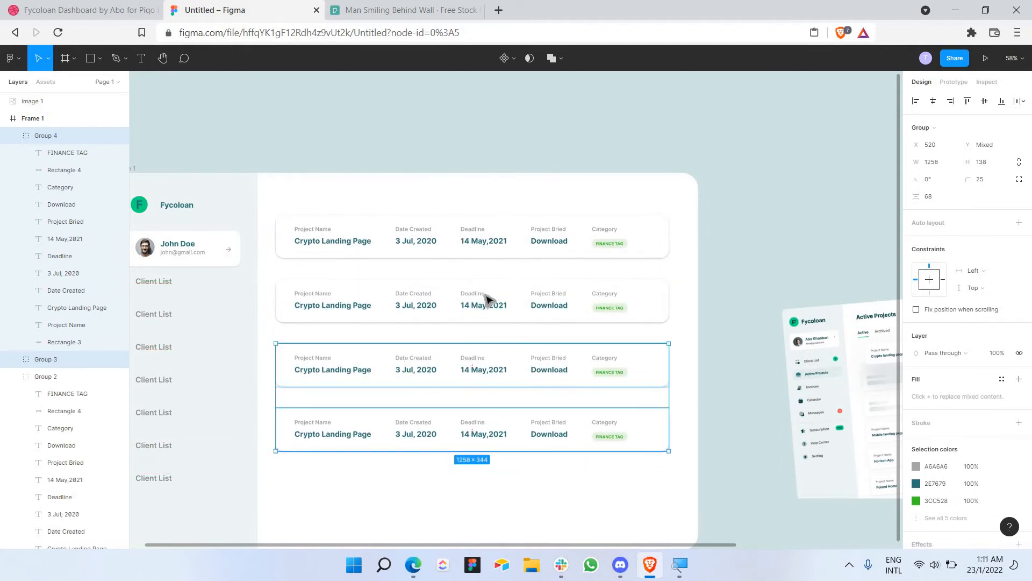
{"action": "scroll", "coordinate": [504, 314], "scroll_direction": "down", "scroll_amount": 1}
{"action": "scroll", "coordinate": [554, 424], "scroll_direction": "down", "scroll_amount": 3}
{"action": "left_click", "coordinate": [672, 430]}
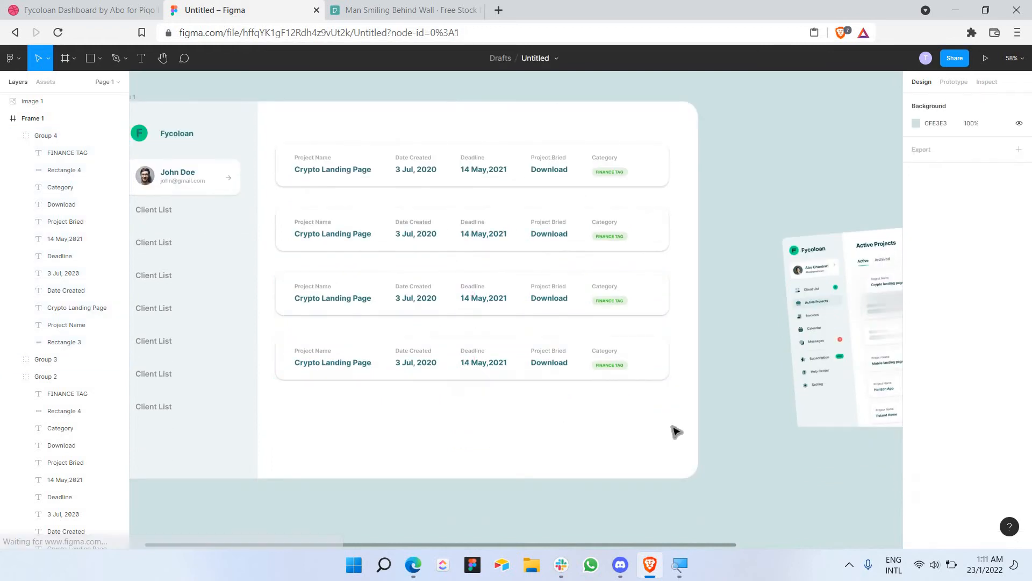
{"action": "left_click_drag", "start_coordinate": [359, 410], "coordinate": [489, 220]}
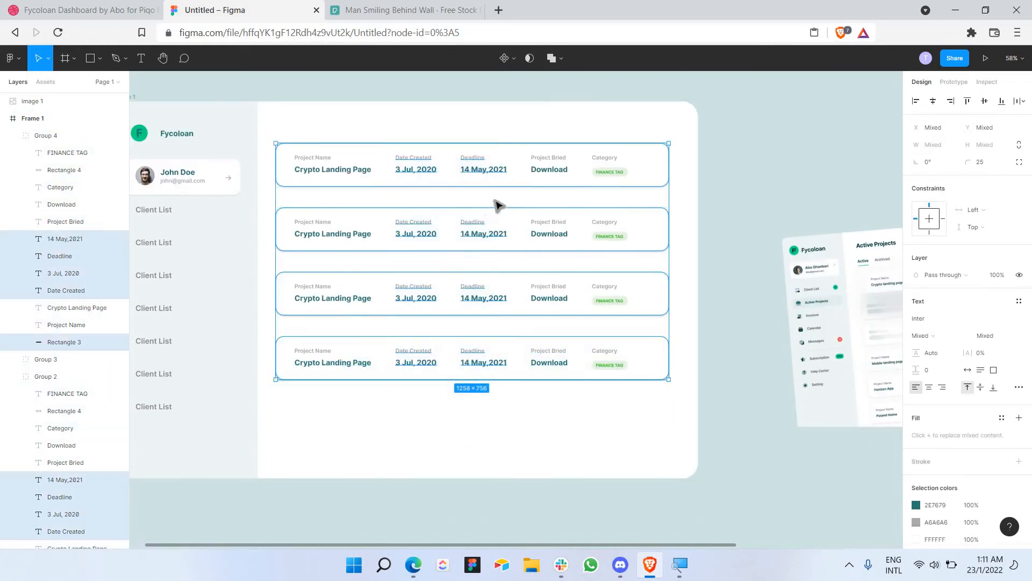
{"action": "key", "text": "Escape"}
Step: Shift the four-card stack lower in the frame and return the screenshot over it
{"action": "left_click_drag", "start_coordinate": [270, 130], "coordinate": [689, 422]}
{"action": "left_click_drag", "start_coordinate": [621, 226], "coordinate": [621, 277]}
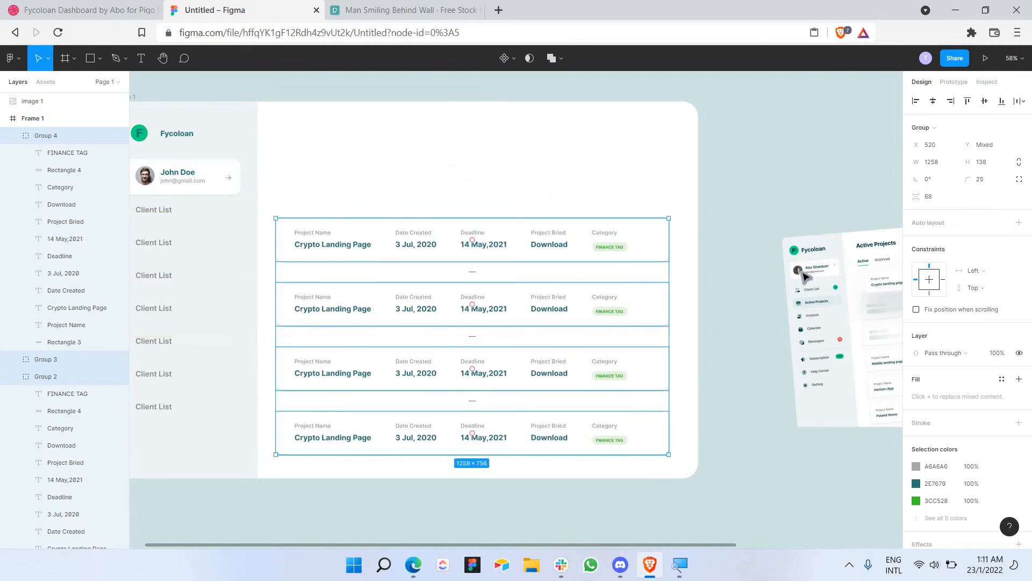
{"action": "left_click_drag", "start_coordinate": [801, 274], "coordinate": [396, 242]}
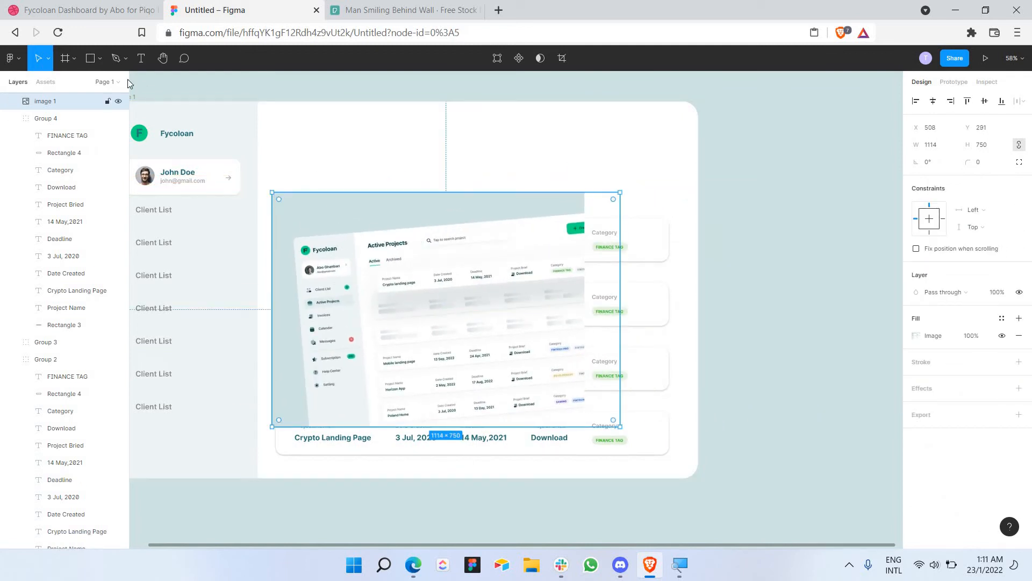
Step: Add an 'Active Projects' heading above the cards in the dark teal colour
{"action": "left_click", "coordinate": [140, 59]}
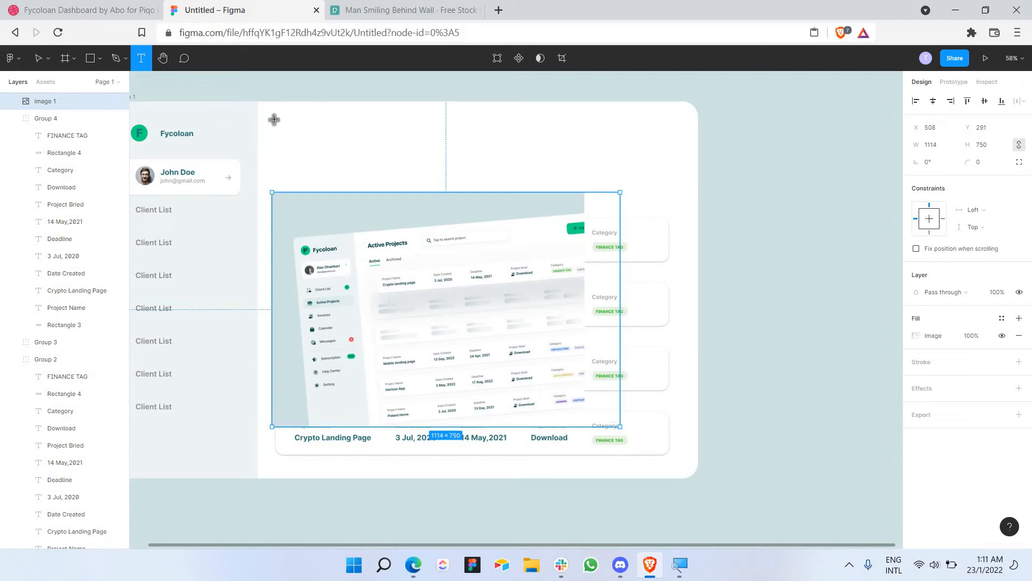
{"action": "left_click_drag", "start_coordinate": [273, 119], "coordinate": [433, 152]}
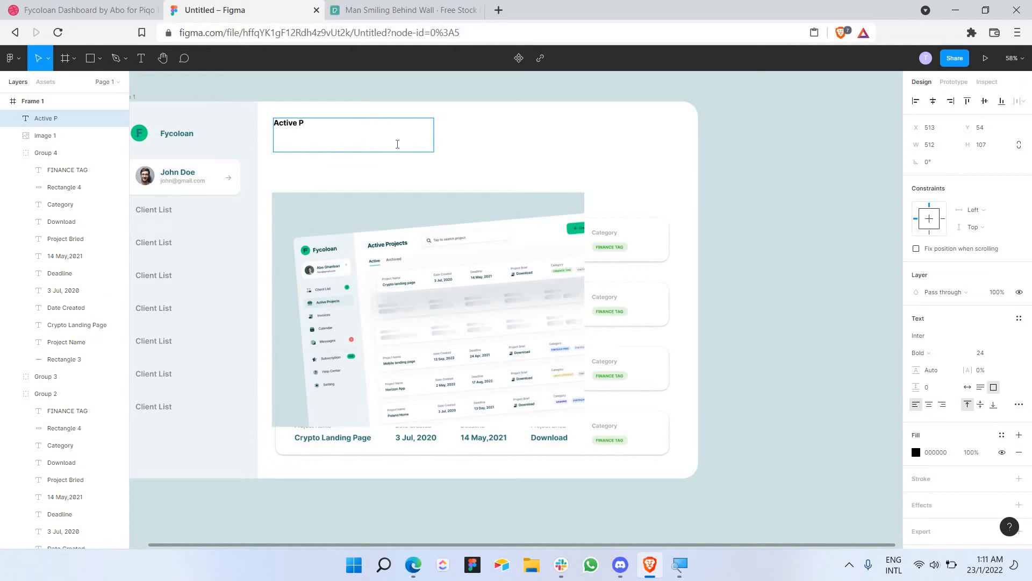
{"action": "key", "text": "ctrl+a"}
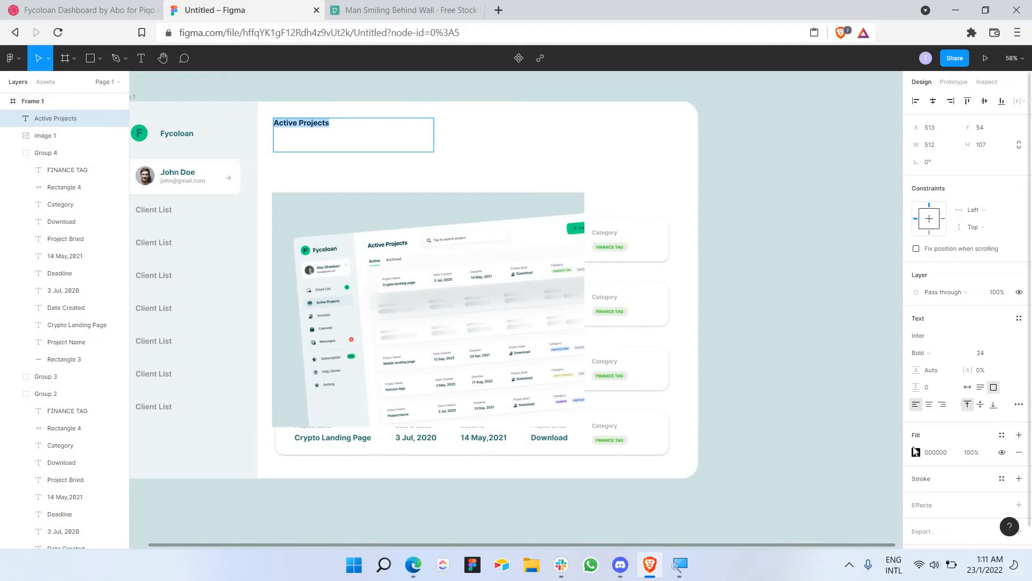
{"action": "left_click", "coordinate": [913, 458]}
{"action": "left_click", "coordinate": [787, 497]}
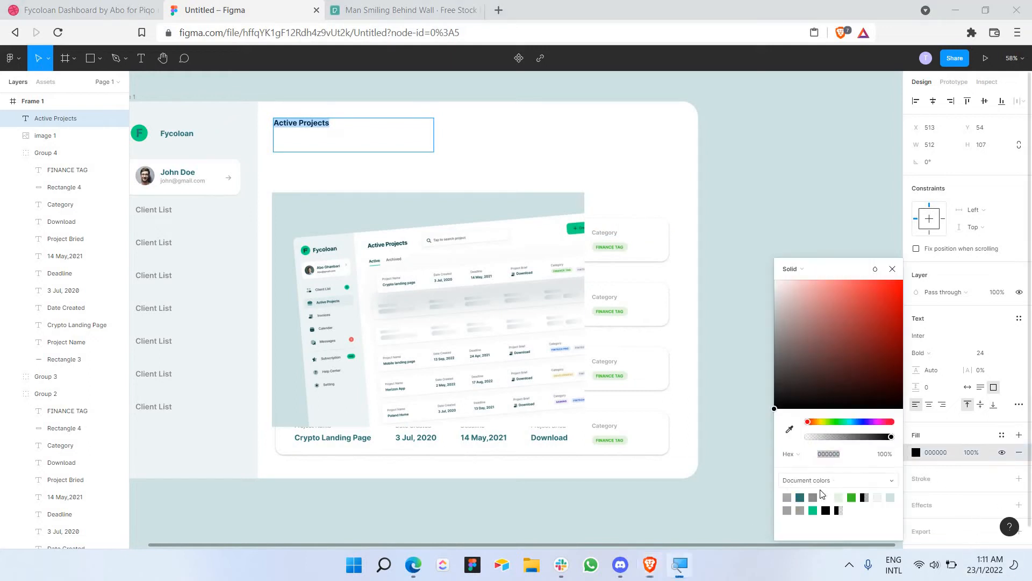
{"action": "key", "text": "super+plus"}
{"action": "left_click", "coordinate": [207, 104]}
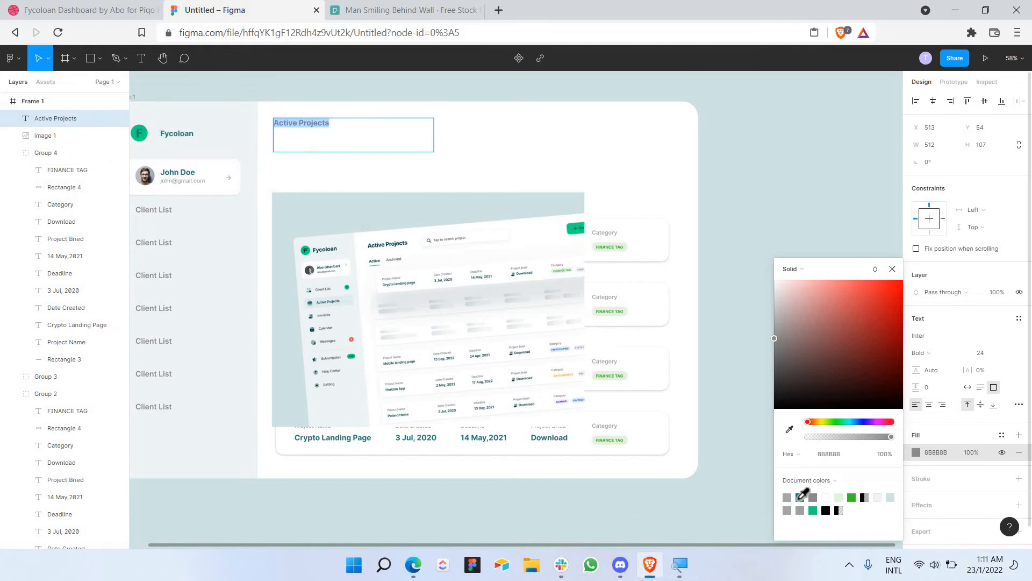
{"action": "left_click", "coordinate": [800, 497]}
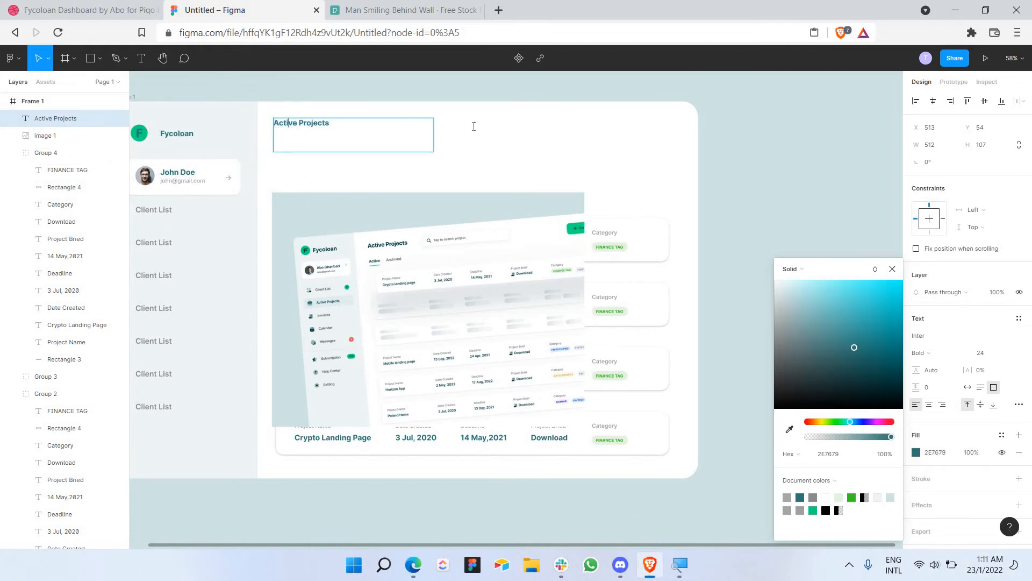
Step: Set the Active Projects heading to font size 48
{"action": "key", "text": "ctrl+a"}
{"action": "scroll", "coordinate": [353, 148], "scroll_direction": "right", "scroll_amount": 2}
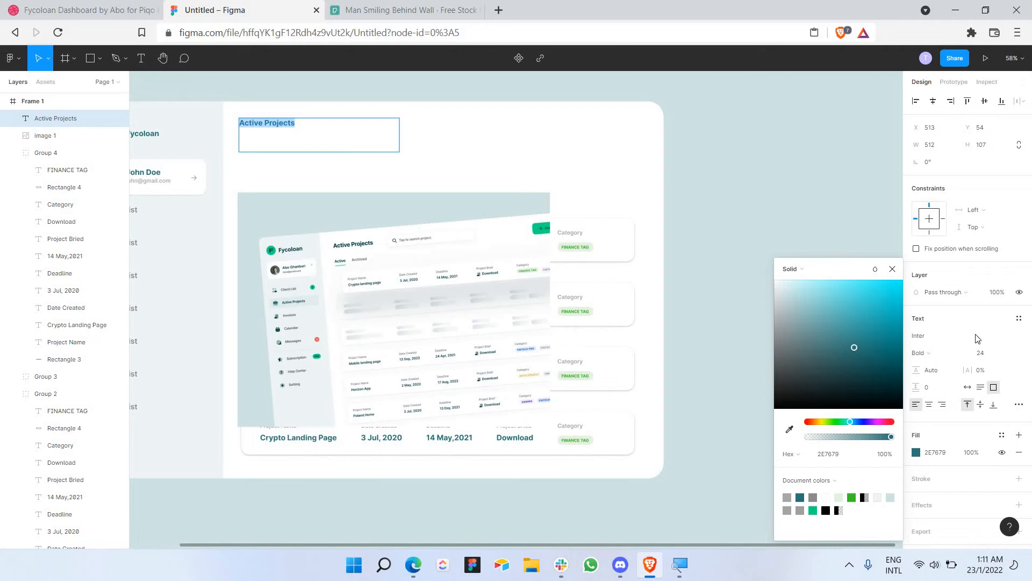
{"action": "left_click", "coordinate": [1005, 353]}
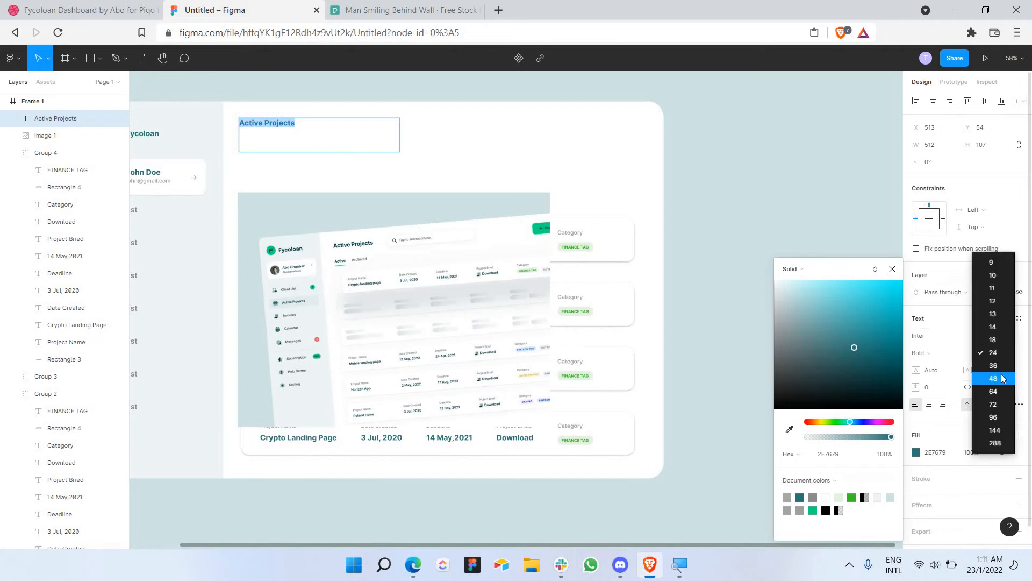
{"action": "left_click", "coordinate": [1003, 378]}
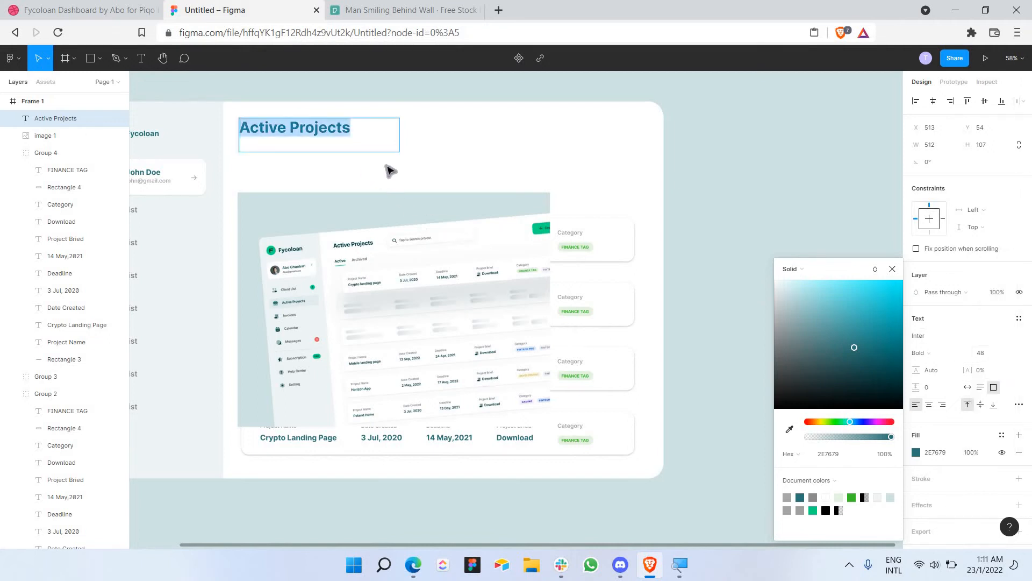
{"action": "scroll", "coordinate": [430, 129], "scroll_direction": "left", "scroll_amount": 5}
{"action": "key", "text": "Escape"}
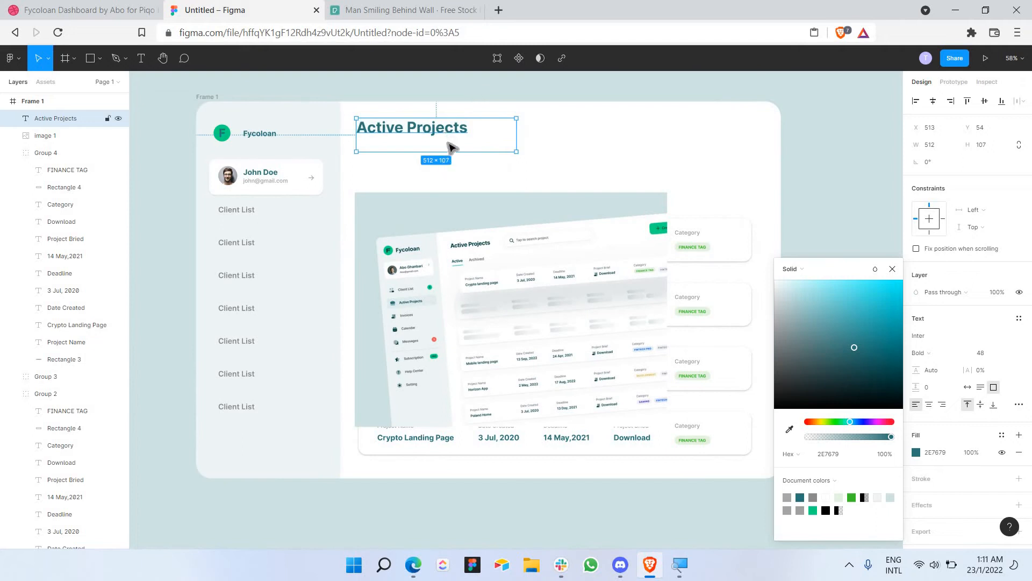
Step: Tighten the heading's text box and reduce its font size via 45 to 35
{"action": "left_click_drag", "start_coordinate": [451, 151], "coordinate": [475, 135]}
{"action": "double_click", "coordinate": [451, 132]}
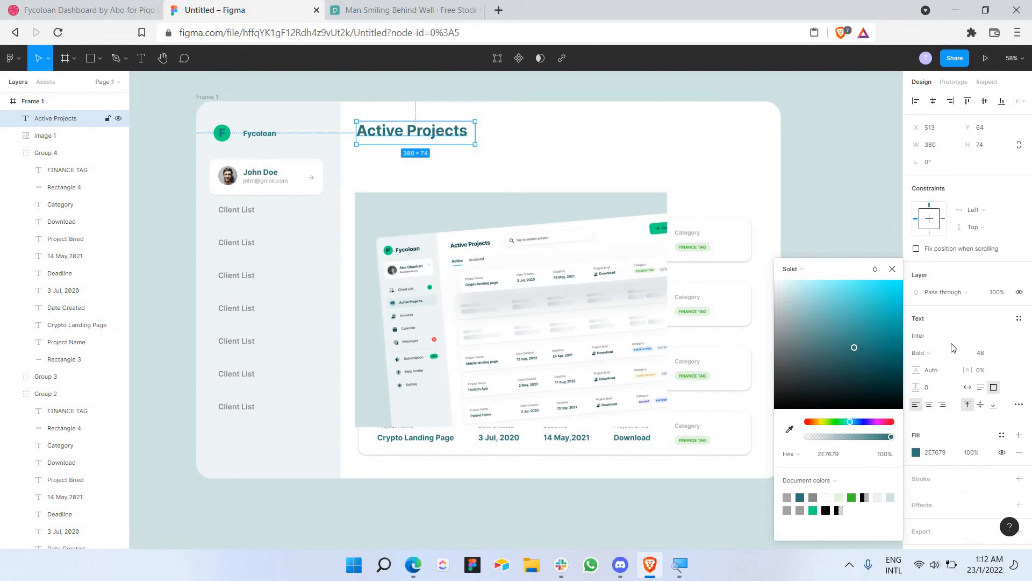
{"action": "left_click", "coordinate": [989, 354]}
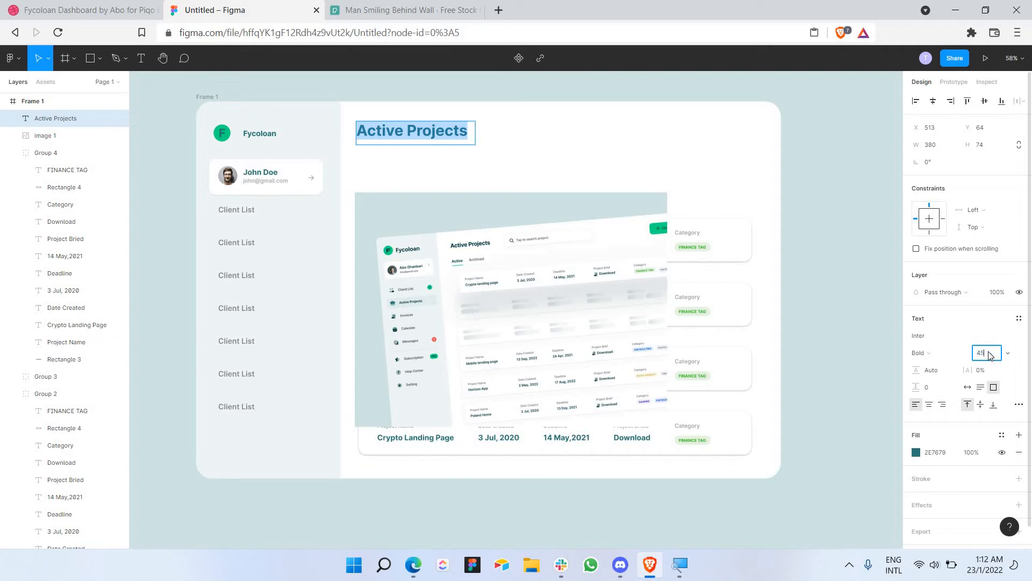
{"action": "type", "text": "45"}
{"action": "key", "text": "Return"}
{"action": "left_click", "coordinate": [989, 354]}
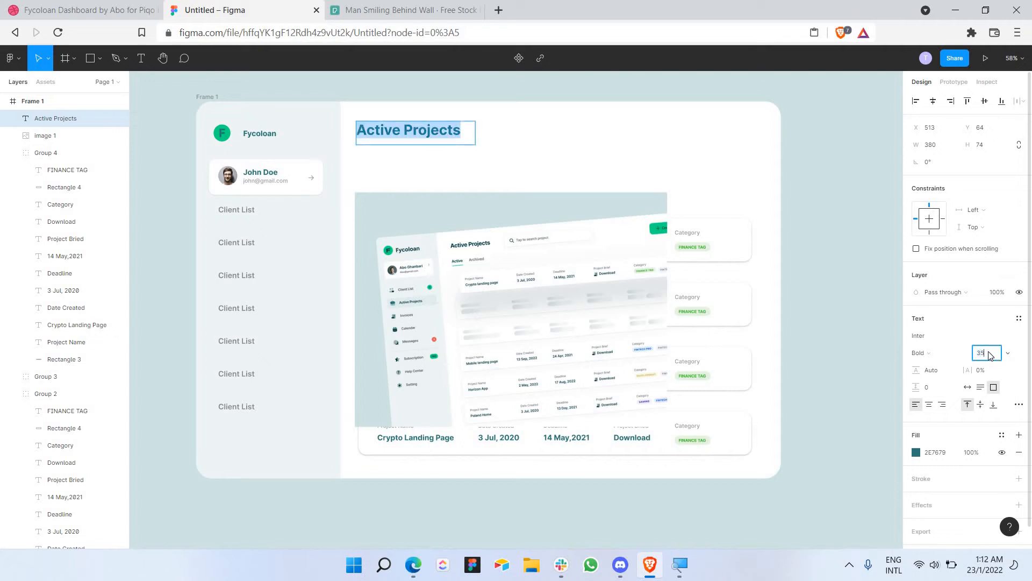
{"action": "key", "text": "Return"}
Step: Finish editing the heading and adjust its position slightly
{"action": "left_click", "coordinate": [392, 137]}
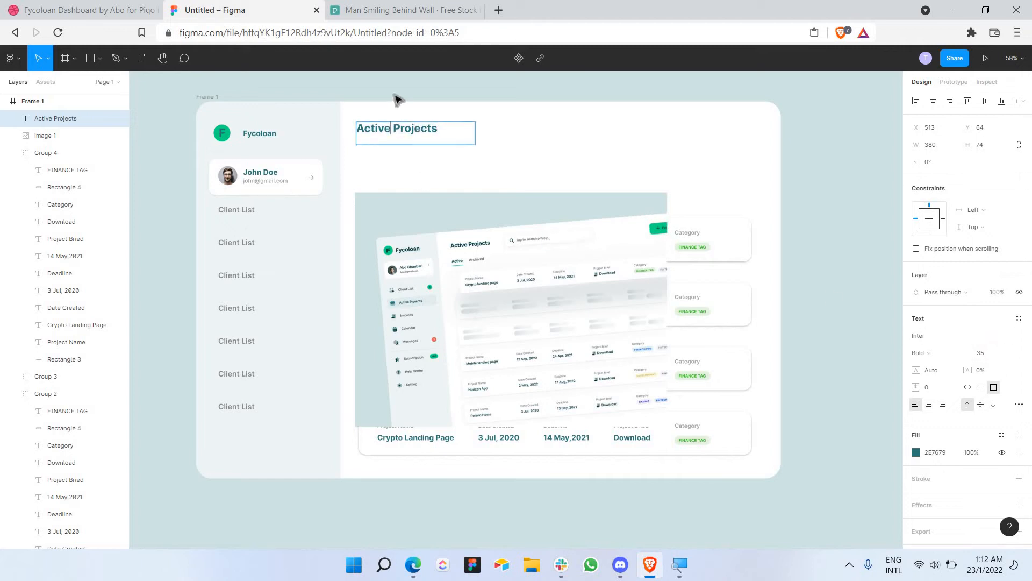
{"action": "key", "text": "Escape"}
{"action": "key", "text": "Escape"}
{"action": "left_click", "coordinate": [395, 137]}
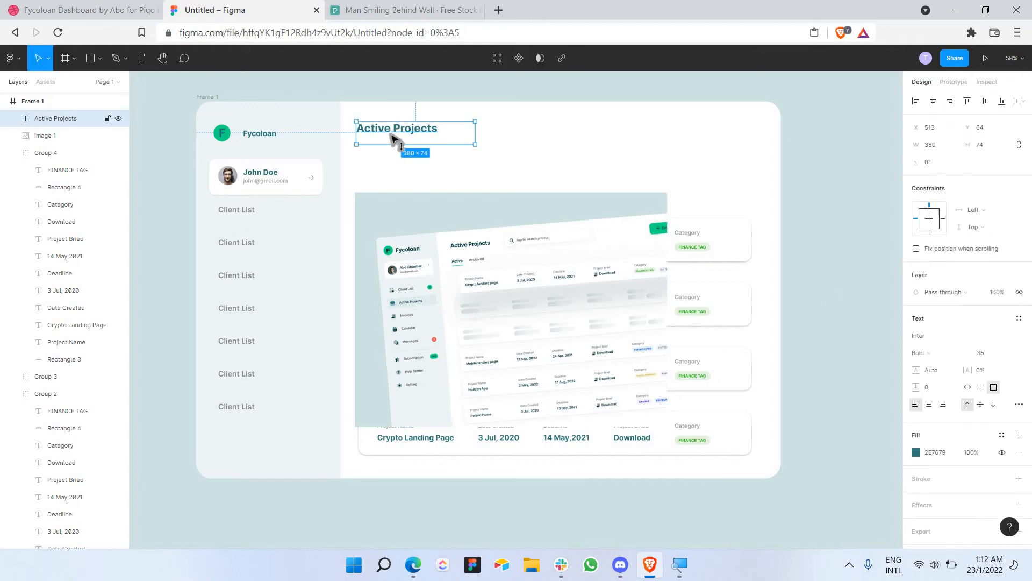
{"action": "left_click_drag", "start_coordinate": [391, 134], "coordinate": [389, 138]}
{"action": "left_click", "coordinate": [392, 99]}
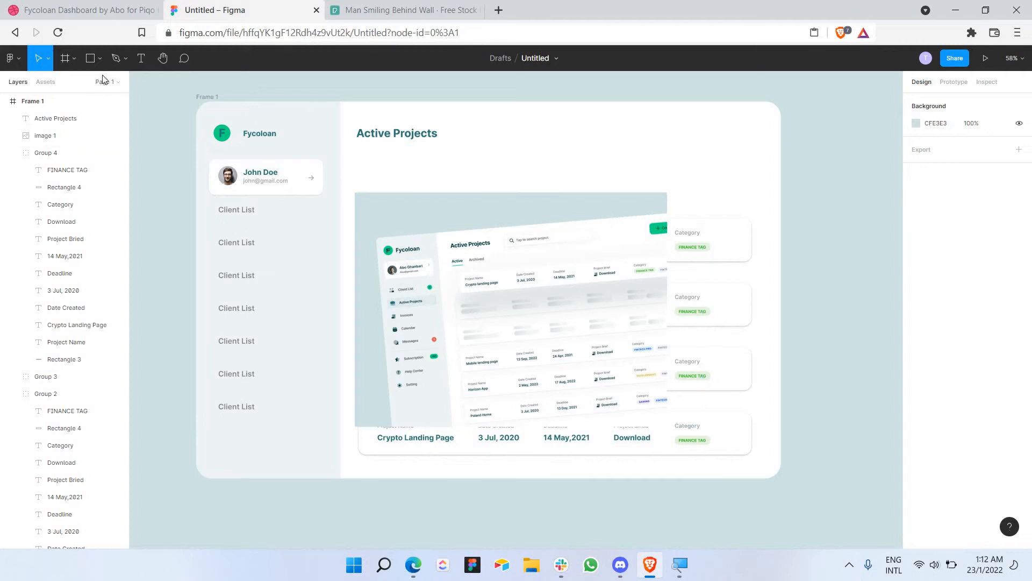
Step: Draw a search box rectangle beside Active Projects, remove its grey fill and add a drop shadow
{"action": "key", "text": "r"}
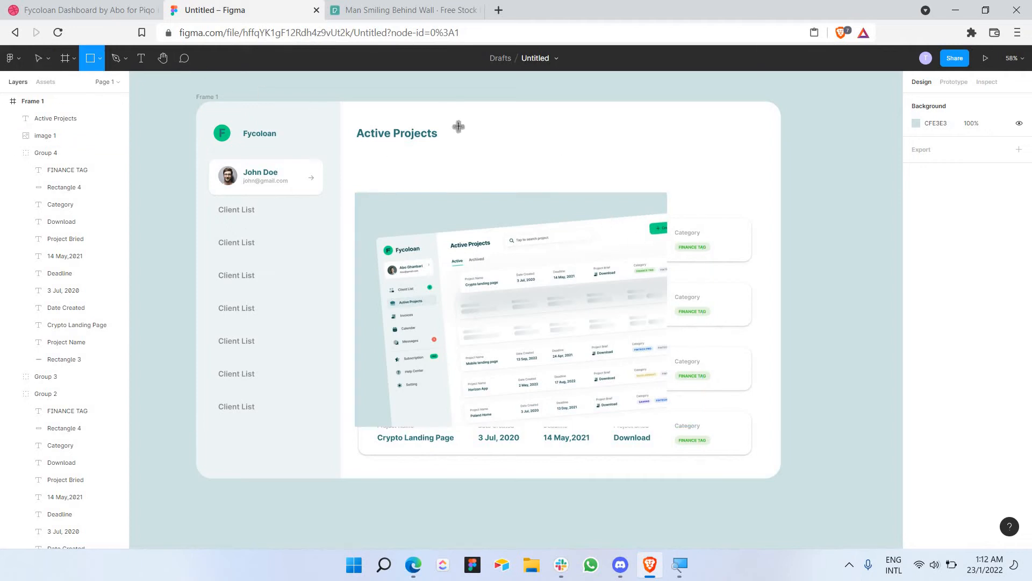
{"action": "mouse_move", "coordinate": [458, 126]}
{"action": "left_mouse_down"}
{"action": "mouse_move", "coordinate": [640, 154]}
{"action": "mouse_move", "coordinate": [662, 145]}
{"action": "mouse_move", "coordinate": [635, 147]}
{"action": "left_mouse_up"}
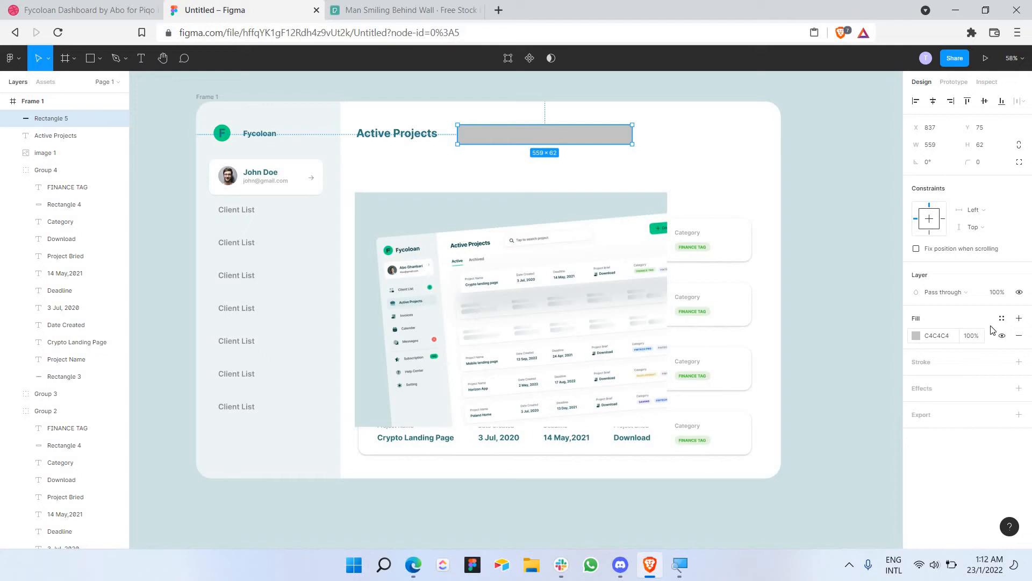
{"action": "left_click", "coordinate": [1017, 338]}
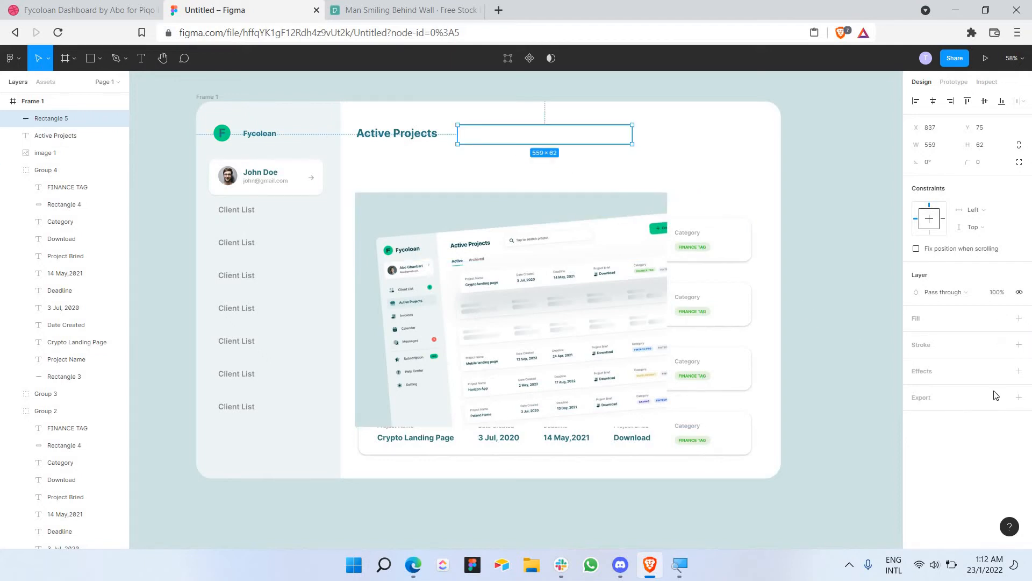
{"action": "left_click", "coordinate": [923, 373]}
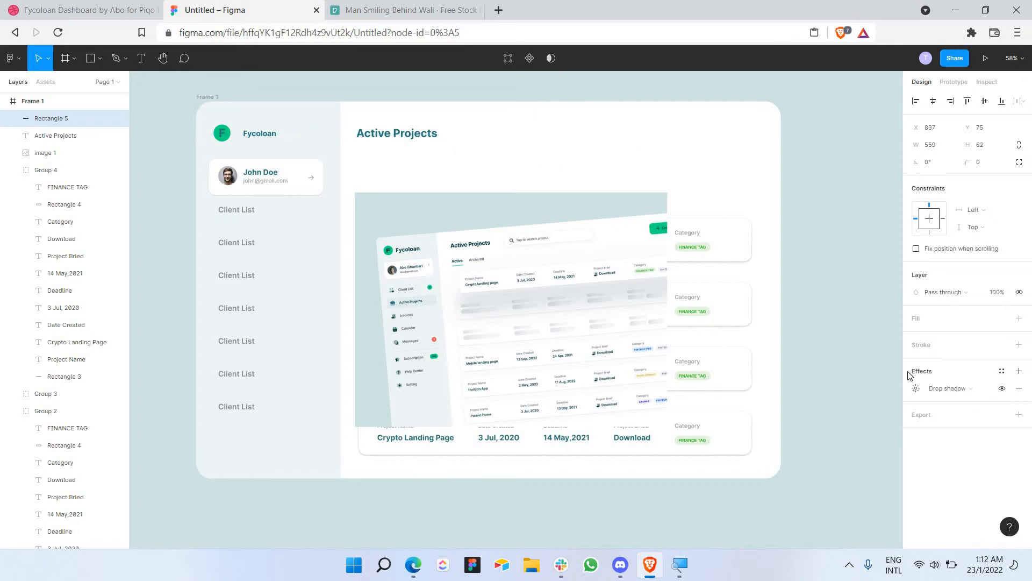
{"action": "left_click", "coordinate": [915, 388]}
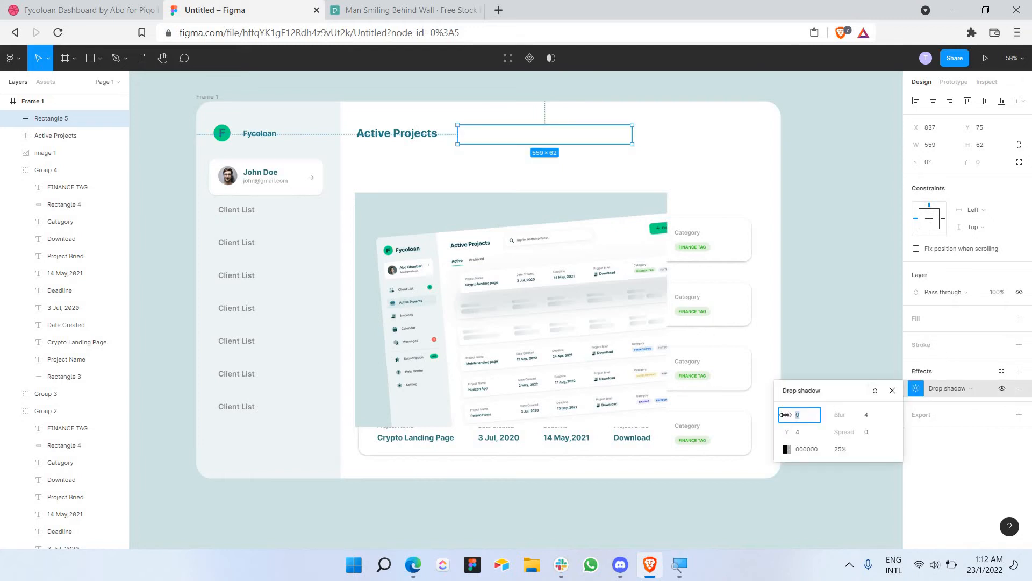
{"action": "left_click_drag", "start_coordinate": [788, 413], "coordinate": [874, 435]}
Step: Give the search box rectangle a white FFFFFF fill
{"action": "left_click", "coordinate": [1019, 318]}
{"action": "left_click", "coordinate": [916, 334]}
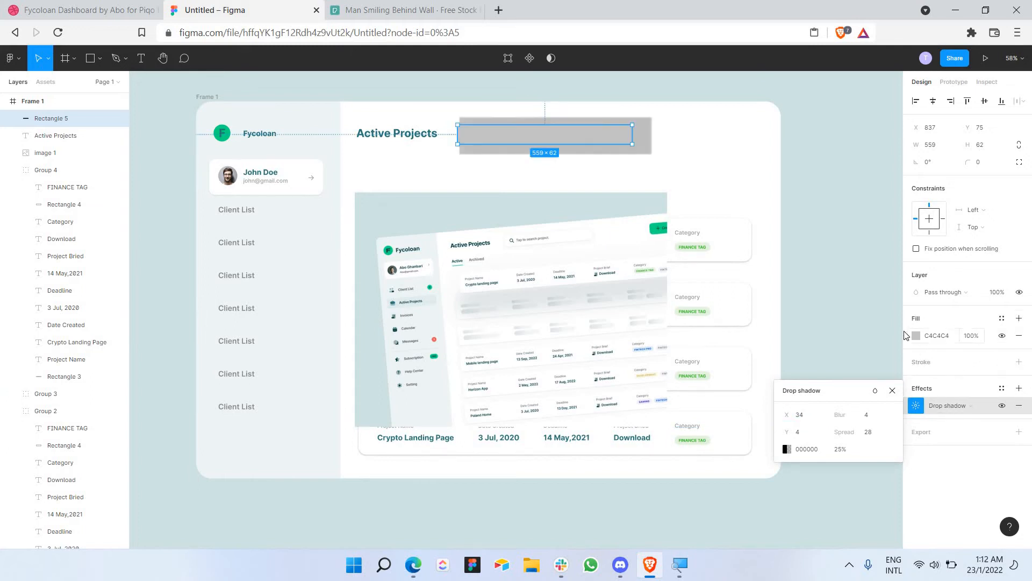
{"action": "type", "text": "FFFFFF"}
{"action": "key", "text": "Return"}
{"action": "left_click", "coordinate": [892, 269]}
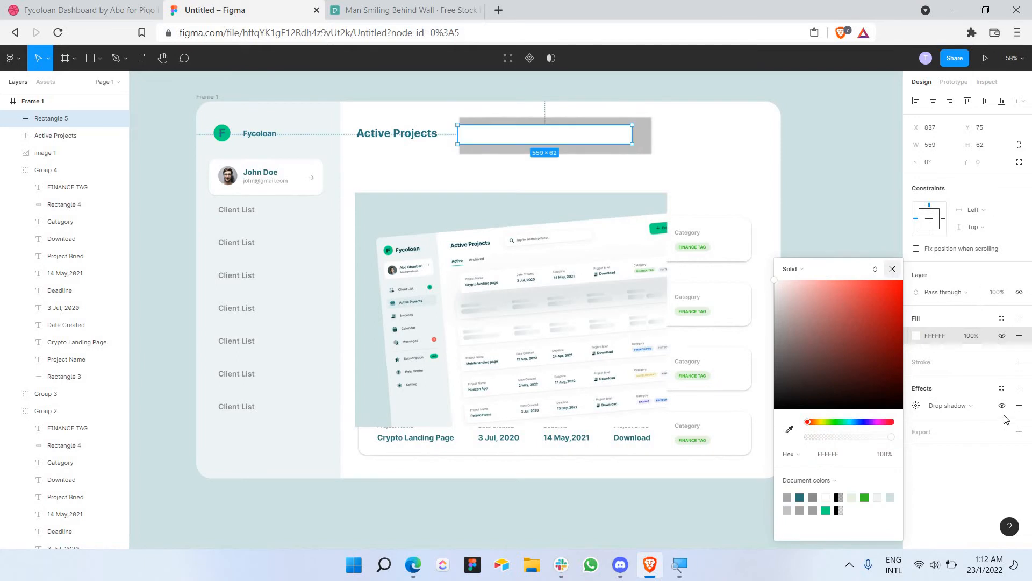
Step: Adjust the drop shadow to spread 1, X offset 0 and slightly more blur
{"action": "left_click", "coordinate": [916, 406]}
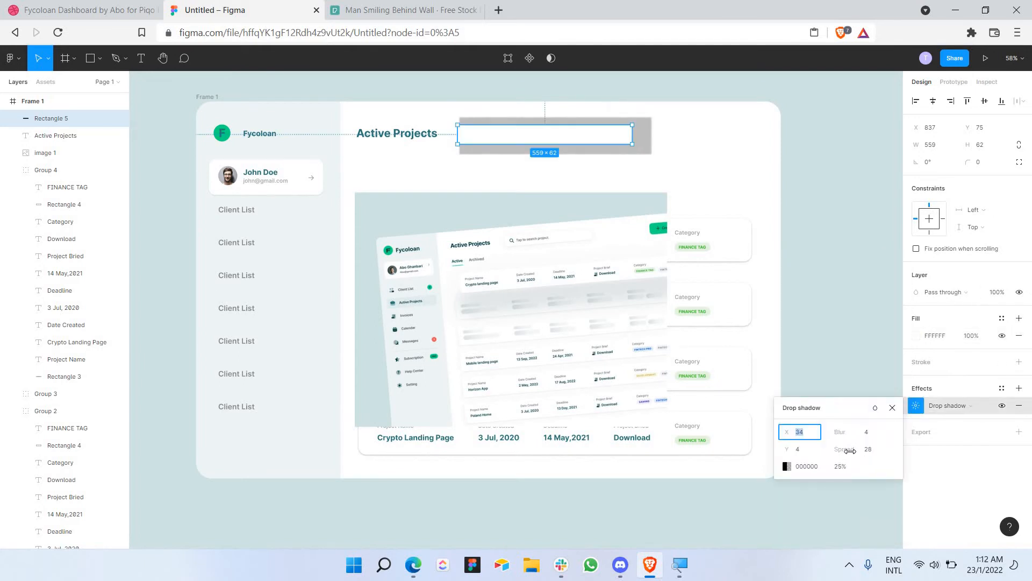
{"action": "left_click", "coordinate": [871, 450]}
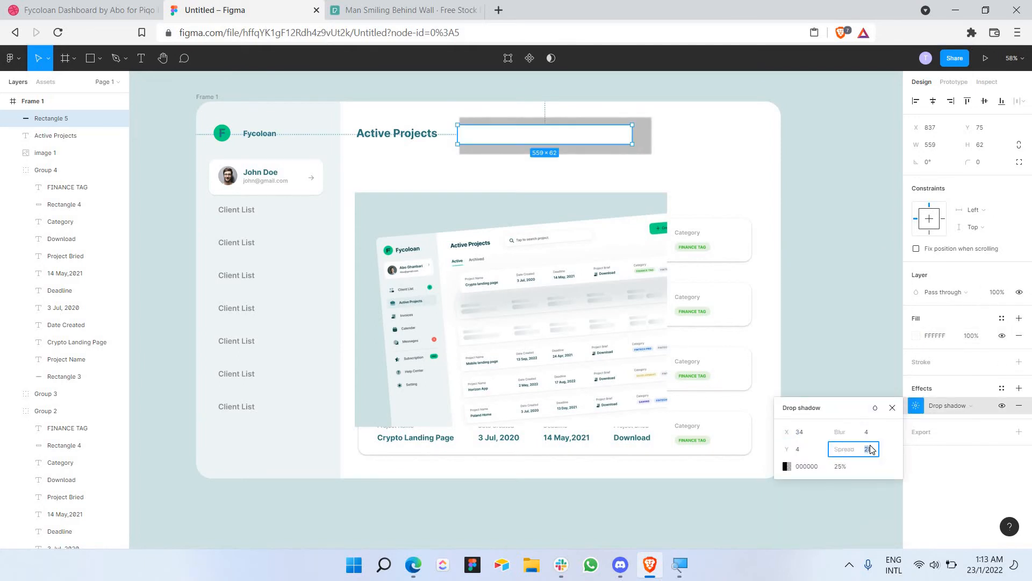
{"action": "type", "text": "1"}
{"action": "key", "text": "Return"}
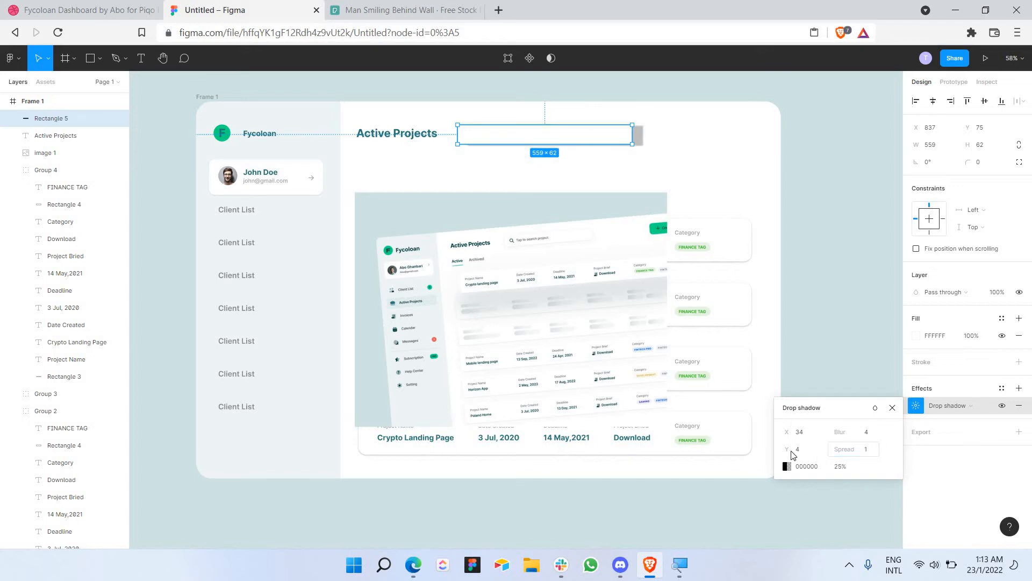
{"action": "left_click", "coordinate": [802, 431]}
{"action": "type", "text": "0"}
{"action": "key", "text": "Return"}
{"action": "left_click_drag", "start_coordinate": [843, 433], "coordinate": [862, 433]}
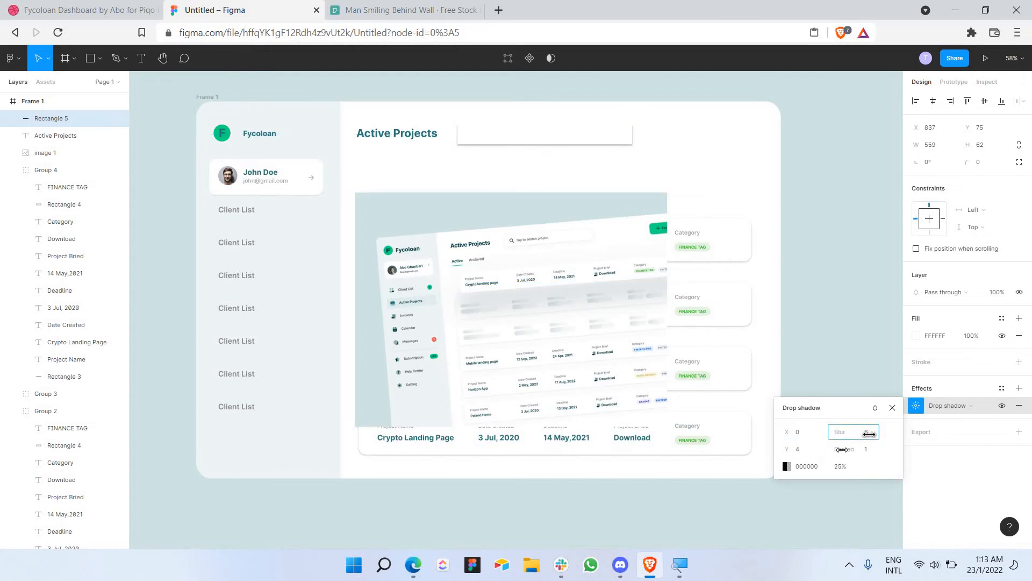
{"action": "left_click", "coordinate": [842, 469]}
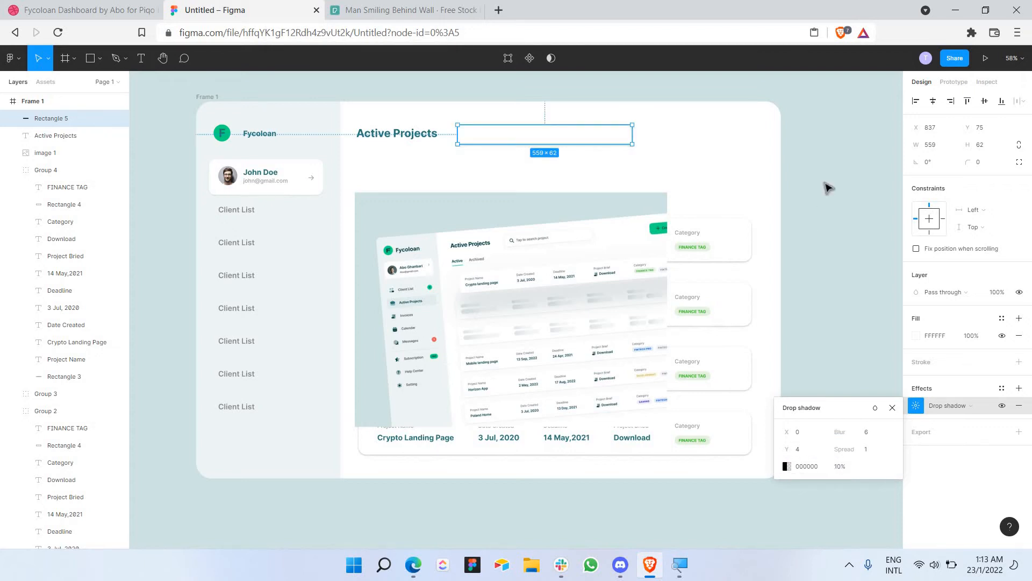
{"action": "left_click", "coordinate": [593, 152]}
{"action": "left_click", "coordinate": [574, 139]}
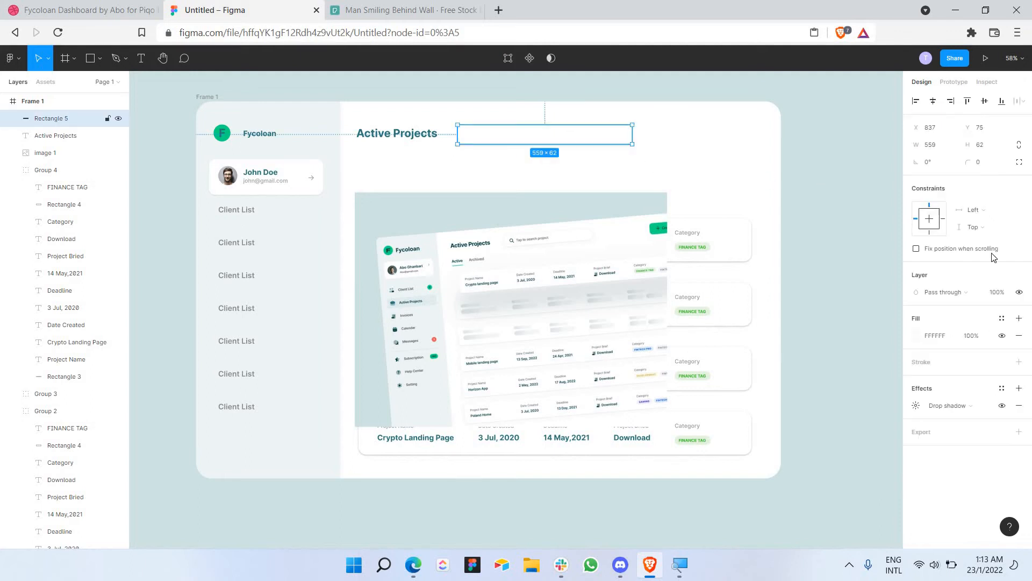
Step: Round the search box corners to a radius of 10
{"action": "left_click", "coordinate": [984, 169]}
{"action": "type", "text": "10"}
{"action": "key", "text": "Return"}
{"action": "left_click", "coordinate": [871, 186]}
{"action": "left_click", "coordinate": [624, 142]}
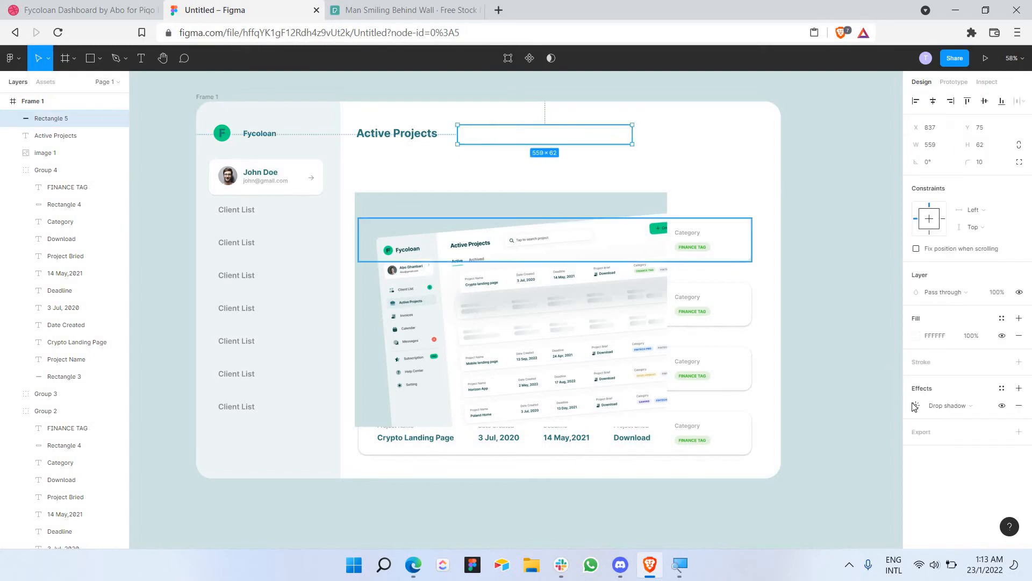
Step: Finish the drop shadow with Y offset 2, 15% opacity and blur 7
{"action": "left_click", "coordinate": [914, 406]}
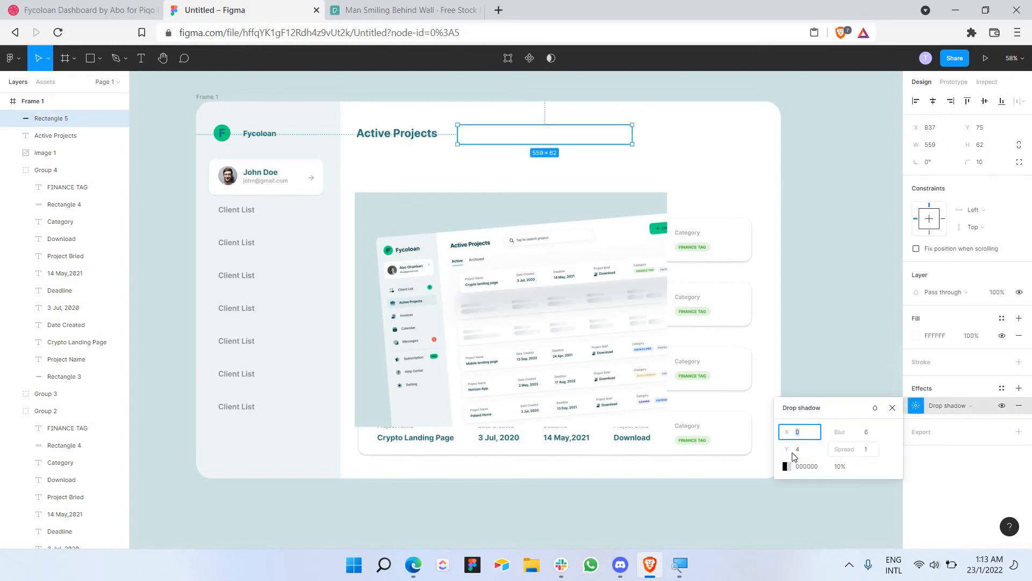
{"action": "left_click", "coordinate": [800, 452]}
{"action": "key", "text": "Return"}
{"action": "left_click", "coordinate": [839, 471]}
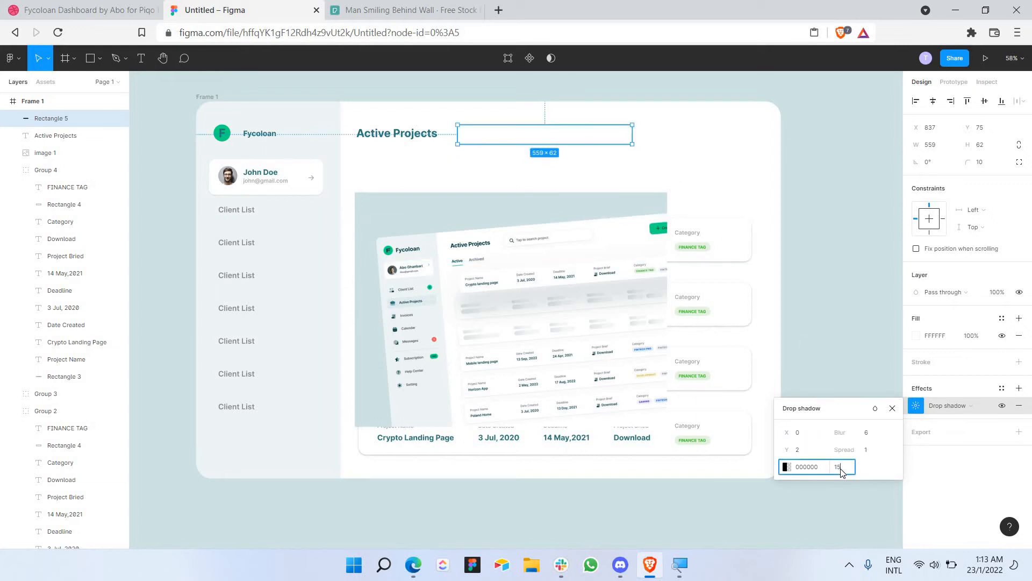
{"action": "key", "text": "Return"}
{"action": "left_click", "coordinate": [805, 185]}
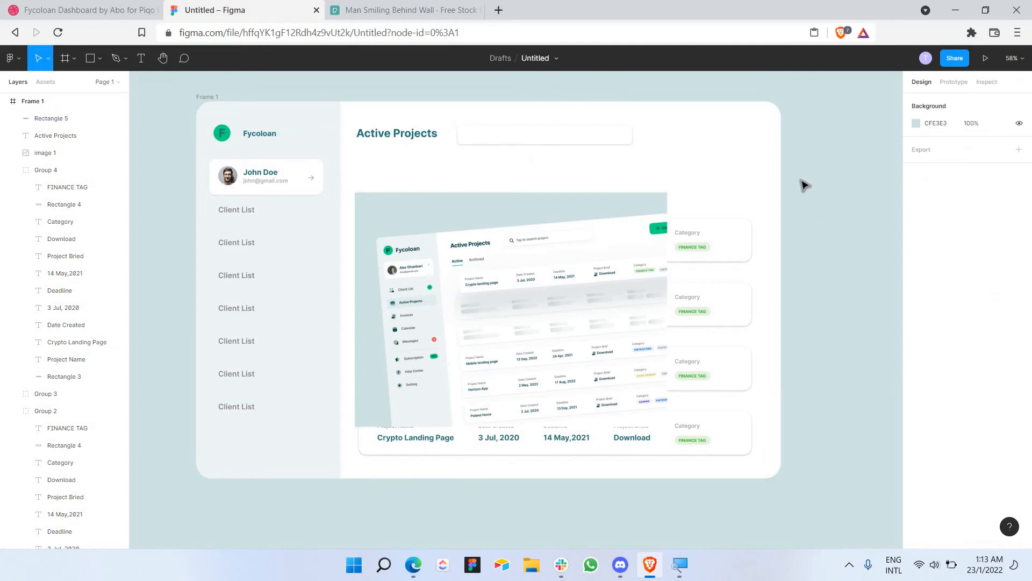
{"action": "left_click", "coordinate": [606, 138]}
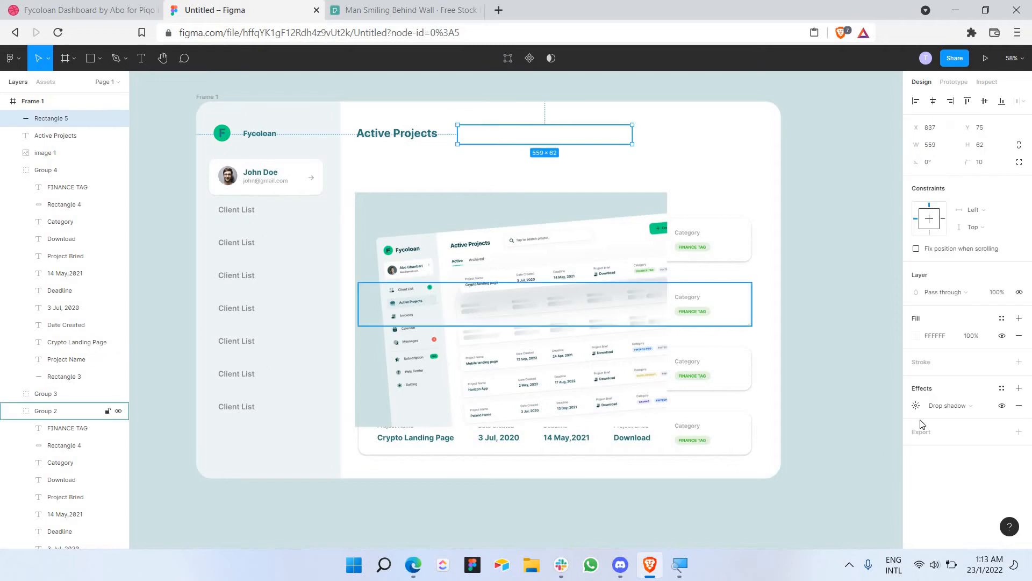
{"action": "left_click", "coordinate": [916, 405]}
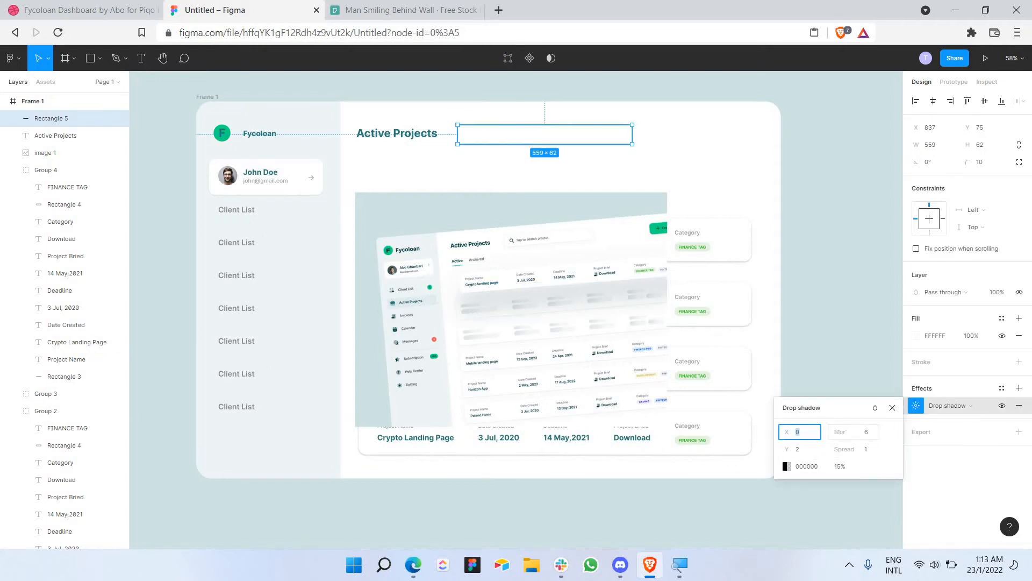
{"action": "left_click_drag", "start_coordinate": [847, 431], "coordinate": [839, 452]}
Step: Add a text box inside the search bar reading 'Tap to search project'
{"action": "left_click", "coordinate": [665, 125]}
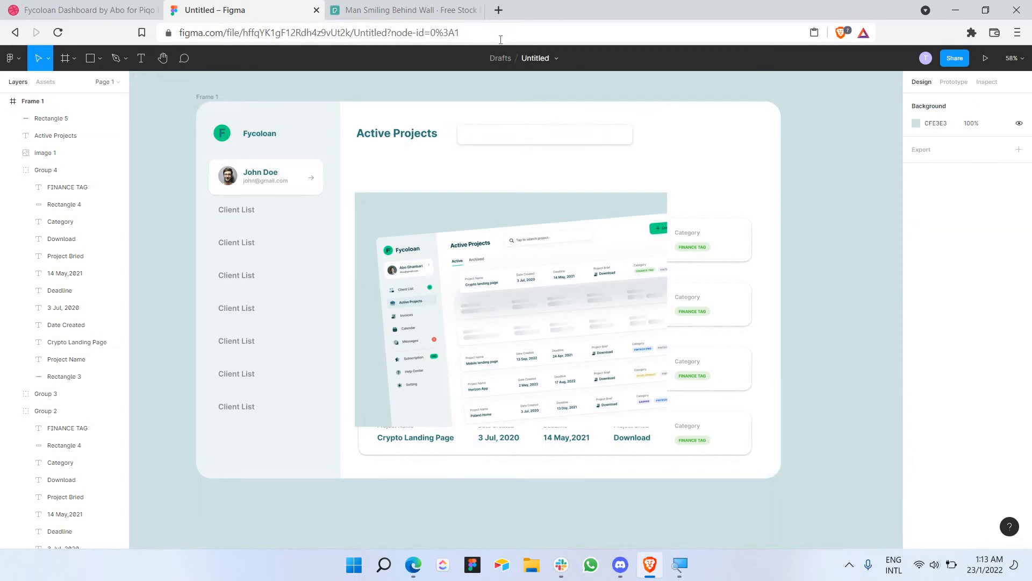
{"action": "left_click", "coordinate": [142, 59]}
{"action": "scroll", "coordinate": [485, 127], "scroll_direction": "up", "scroll_amount": 5}
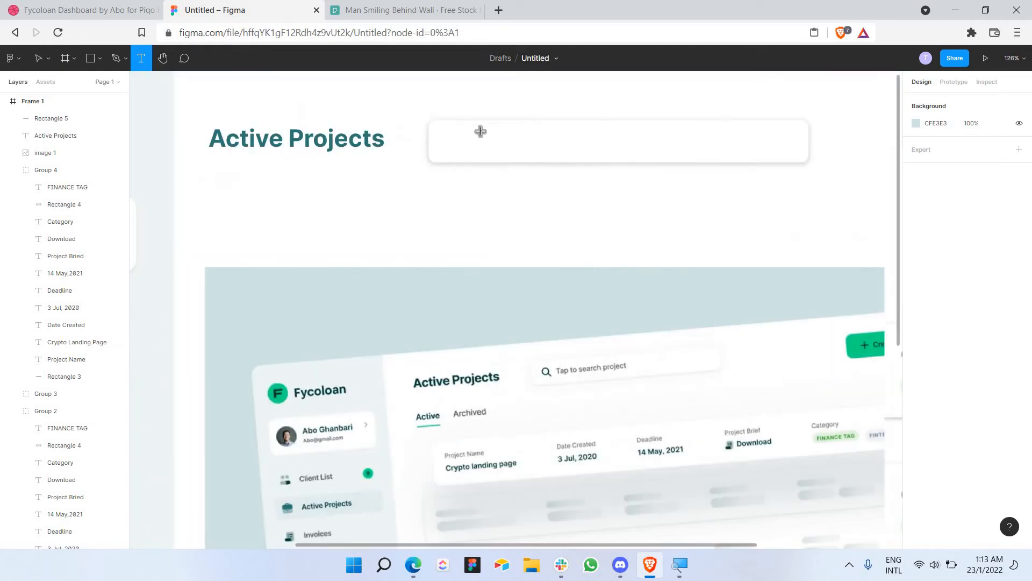
{"action": "left_click_drag", "start_coordinate": [474, 125], "coordinate": [686, 152]}
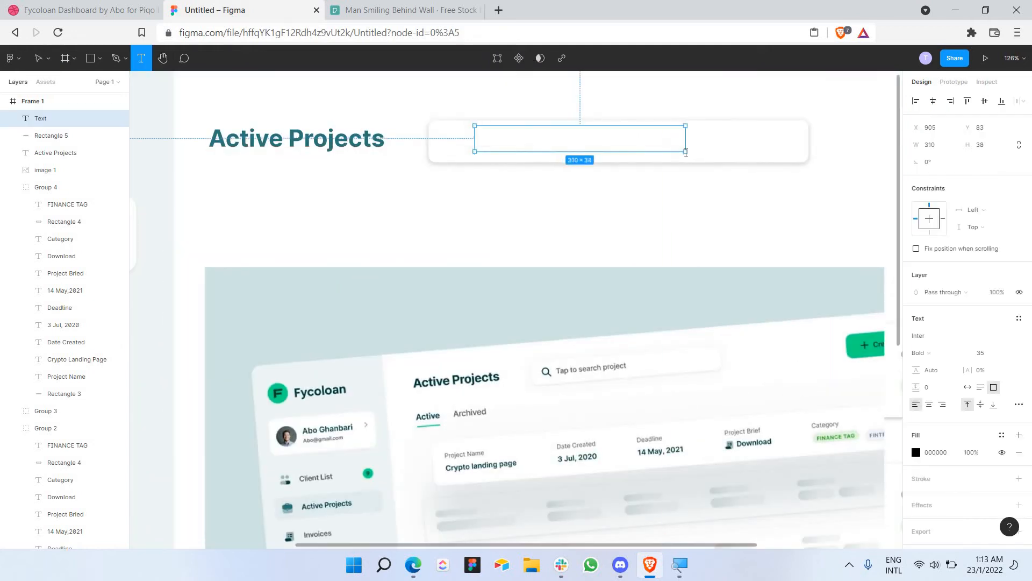
{"action": "type", "text": "Ta"}
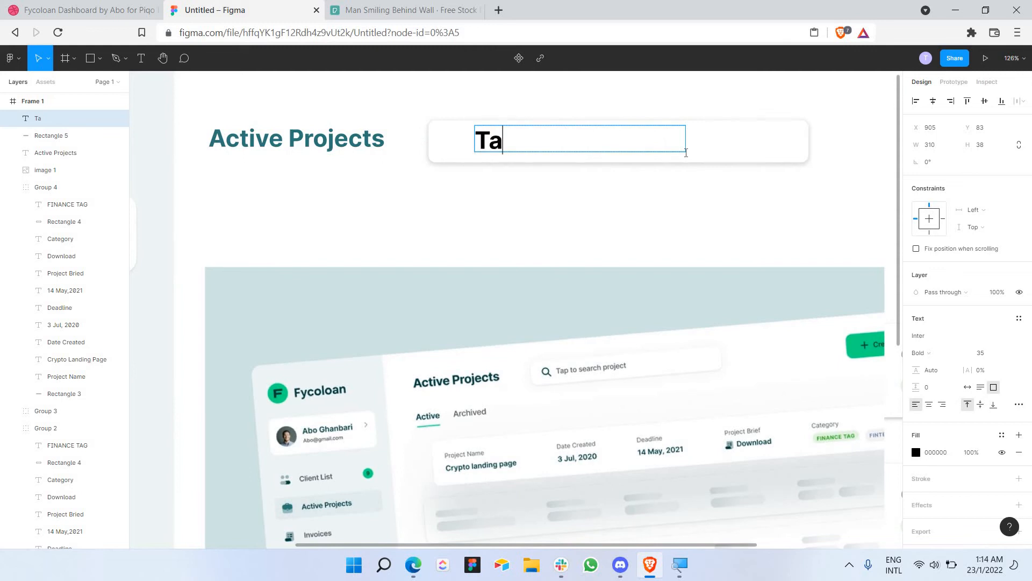
{"action": "type", "text": "p to search "}
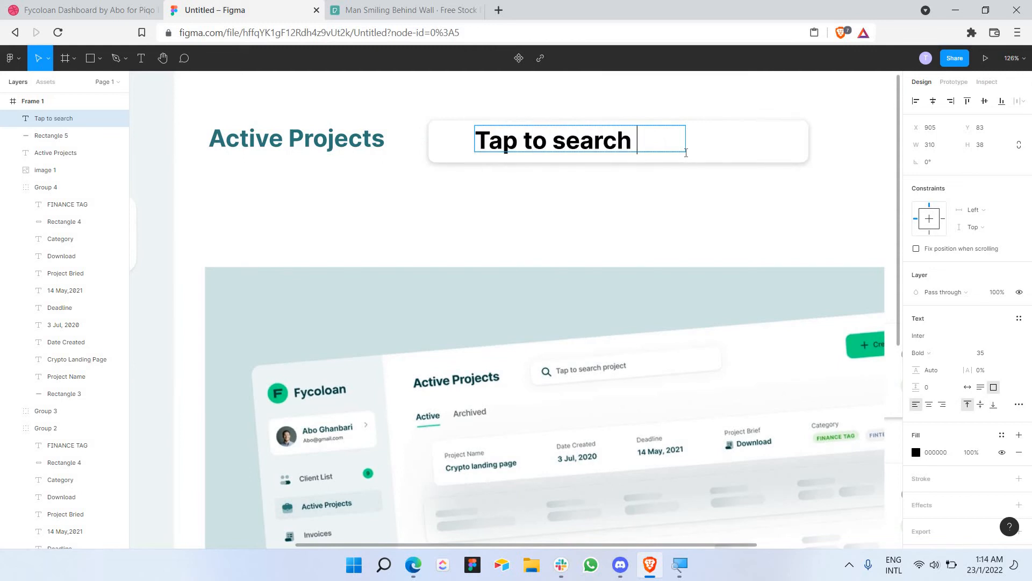
{"action": "type", "text": "project"}
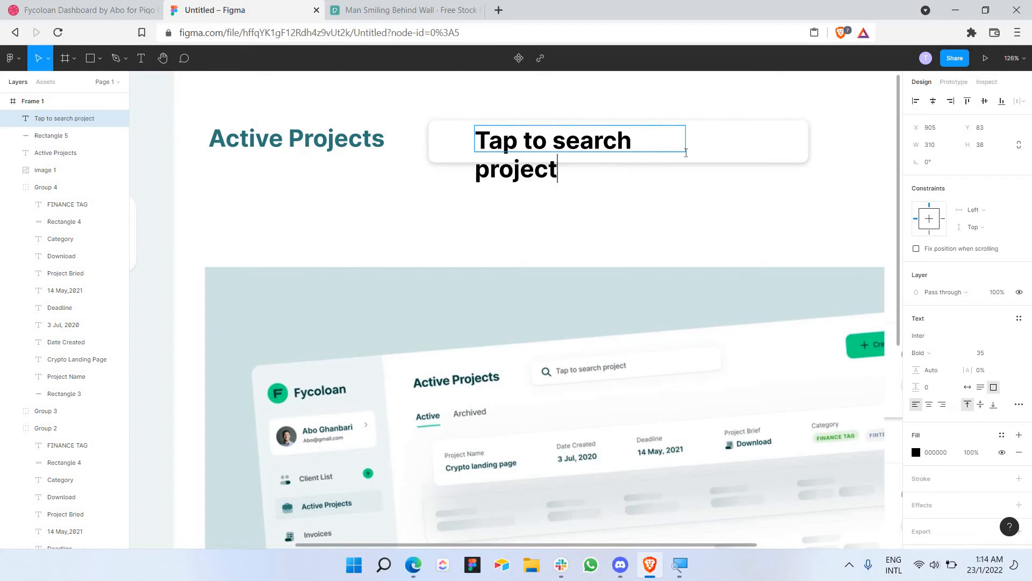
Step: Set the placeholder text to size 24 and Medium weight, nudging it further into the bar
{"action": "key", "text": "ctrl+a"}
{"action": "left_click", "coordinate": [1010, 354]}
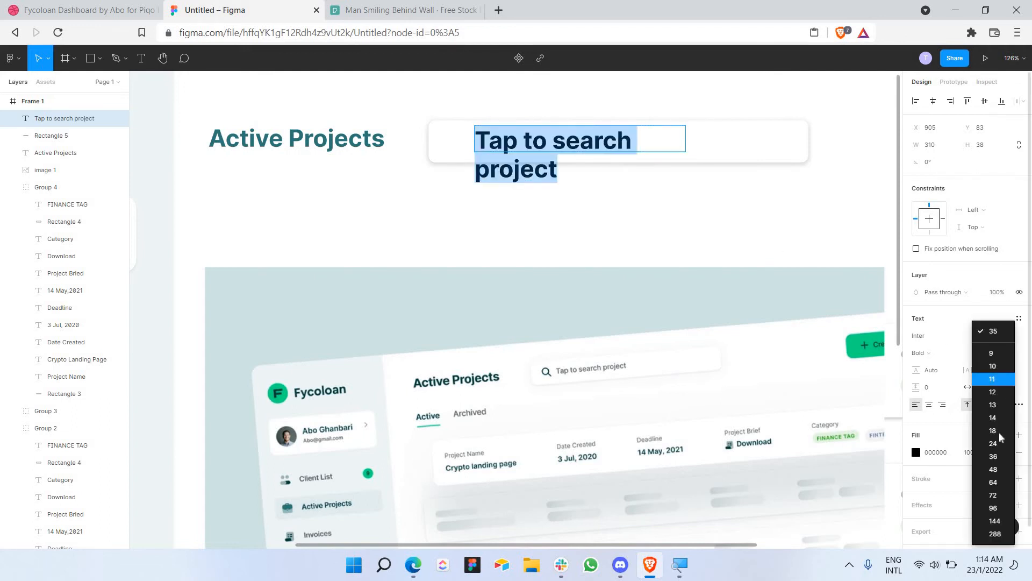
{"action": "left_click", "coordinate": [1000, 443]}
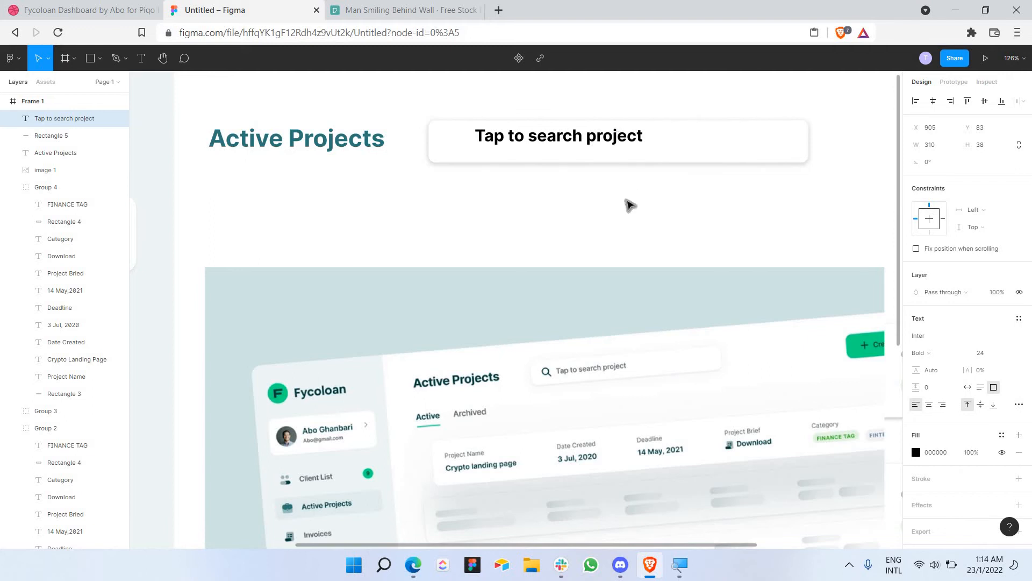
{"action": "left_click_drag", "start_coordinate": [633, 139], "coordinate": [647, 140]}
{"action": "double_click", "coordinate": [645, 140]}
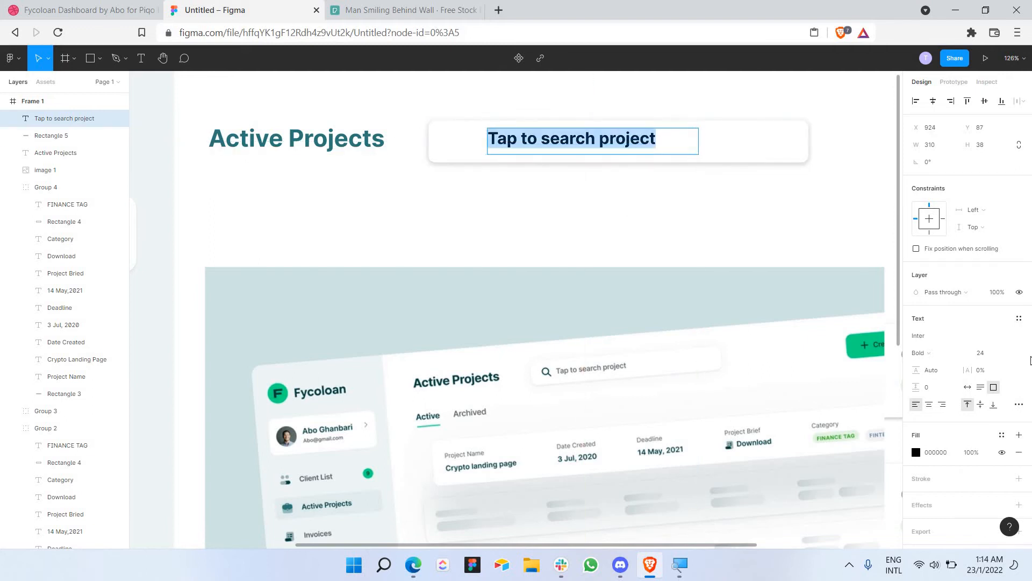
{"action": "left_click", "coordinate": [949, 349]}
{"action": "left_click", "coordinate": [947, 326]}
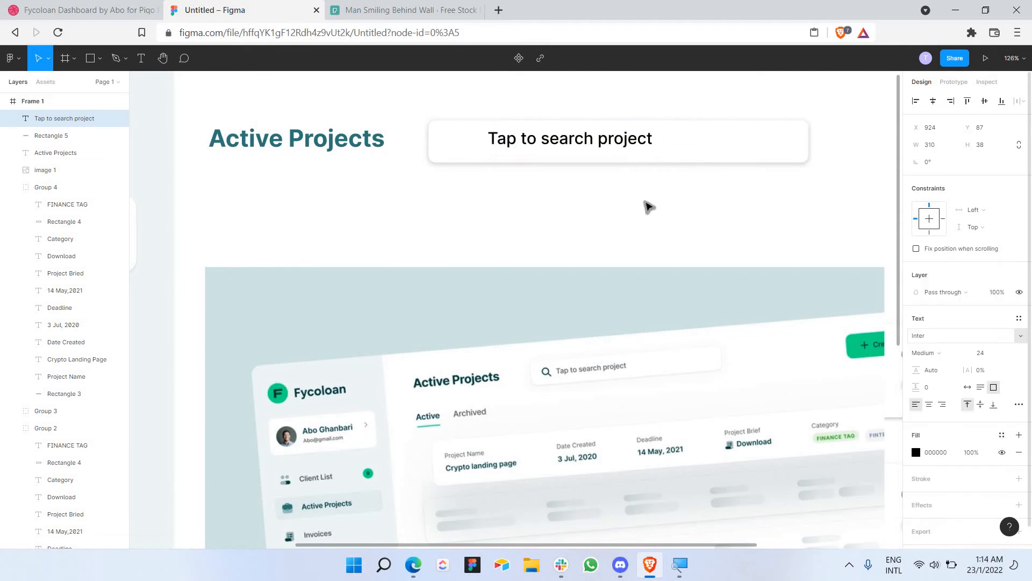
Step: Colour the placeholder text grey 787878 and fine-tune its position in the bar
{"action": "triple_click", "coordinate": [588, 138]}
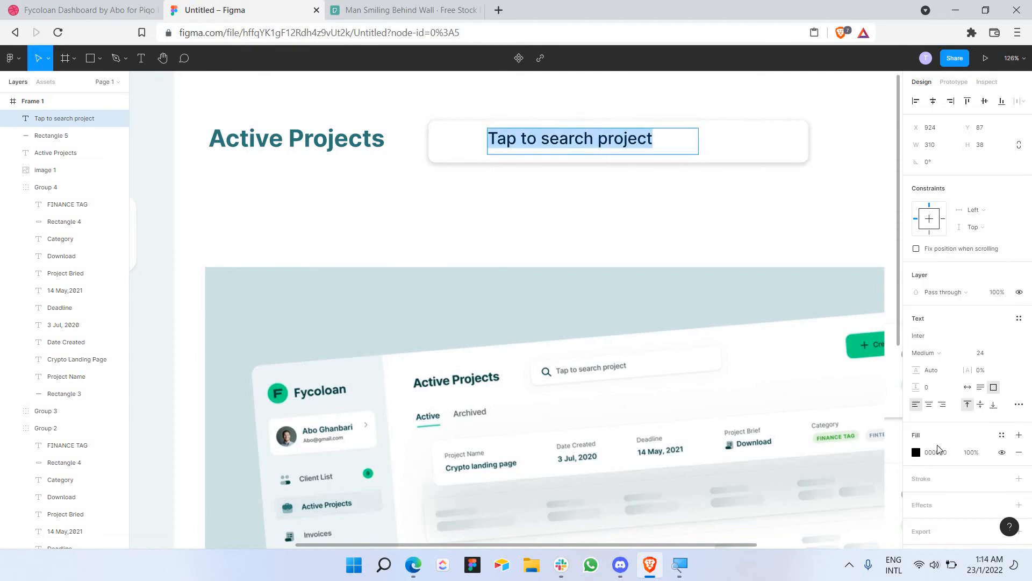
{"action": "left_click", "coordinate": [916, 452]}
{"action": "left_click_drag", "start_coordinate": [844, 342], "coordinate": [553, 368]}
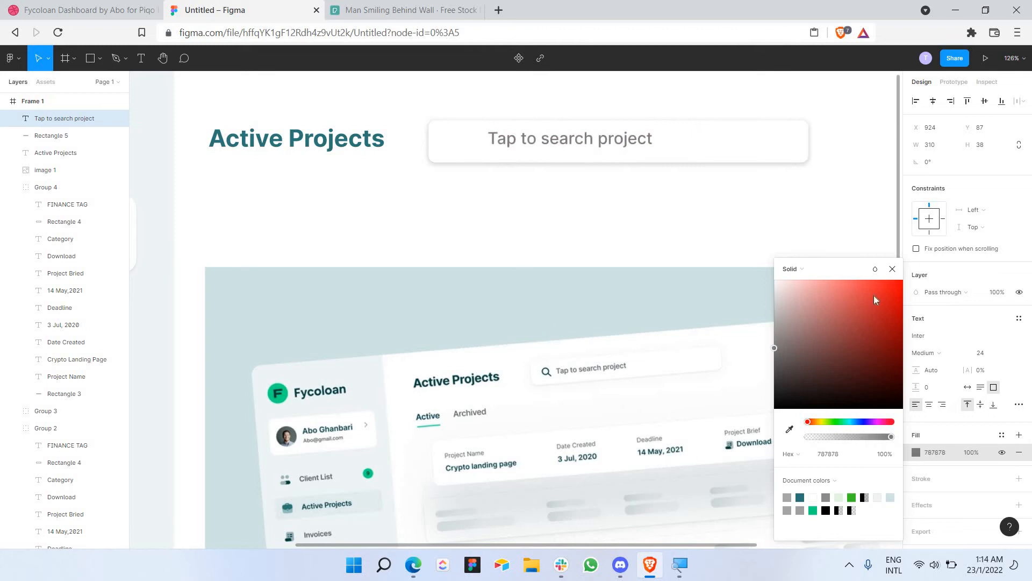
{"action": "key", "text": "Escape"}
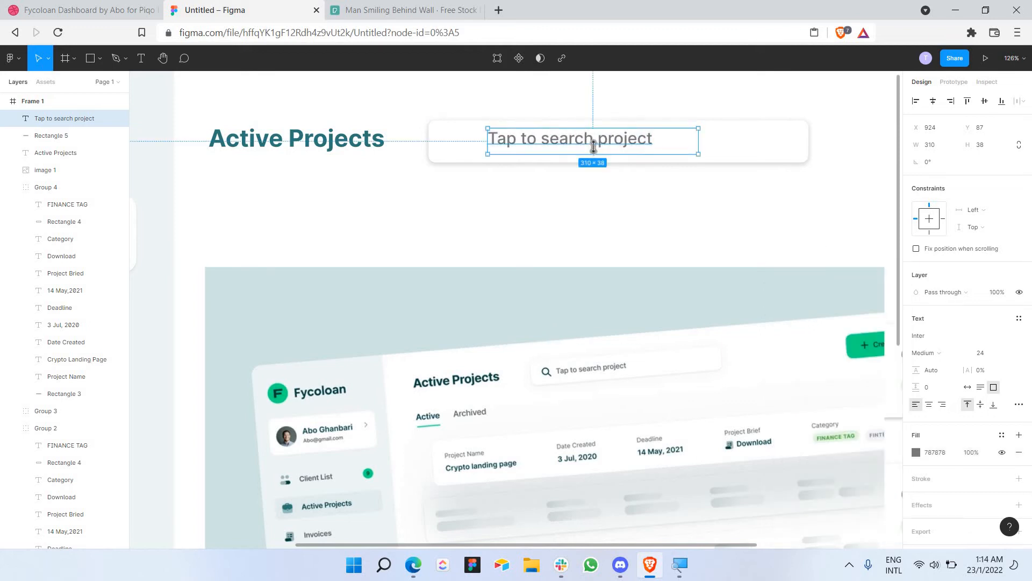
{"action": "left_click_drag", "start_coordinate": [607, 147], "coordinate": [604, 143]}
Step: Open flaticon.com in a new tab, search for 'search' icons, and return to Figma
{"action": "left_click", "coordinate": [503, 9]}
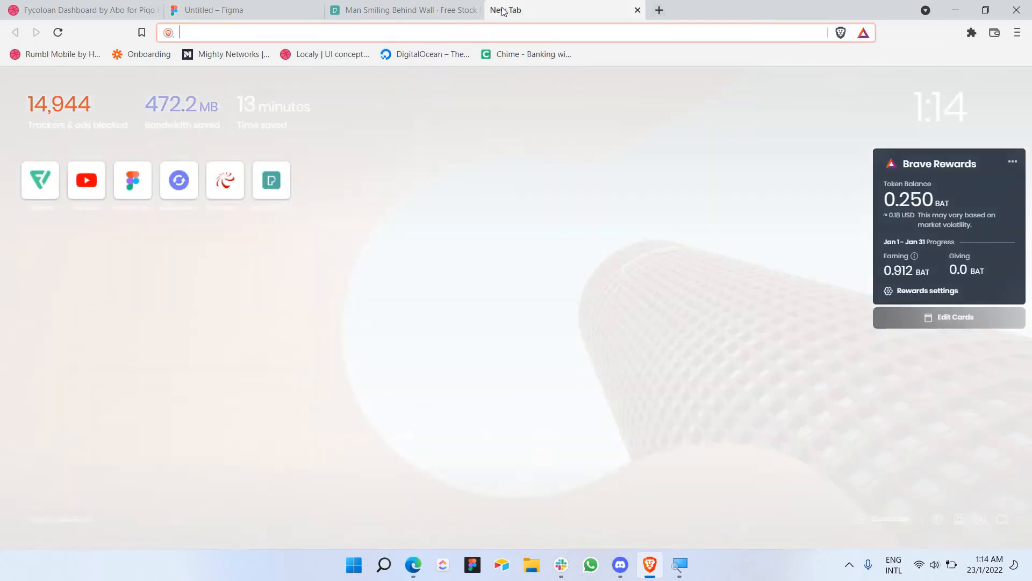
{"action": "type", "text": "fl"}
{"action": "key", "text": "Return"}
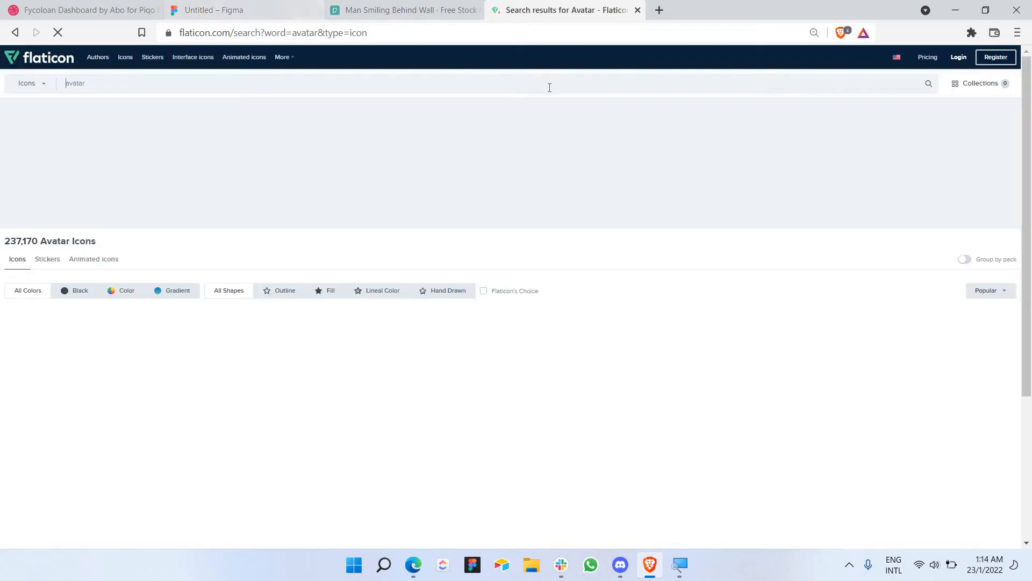
{"action": "double_click", "coordinate": [548, 87]}
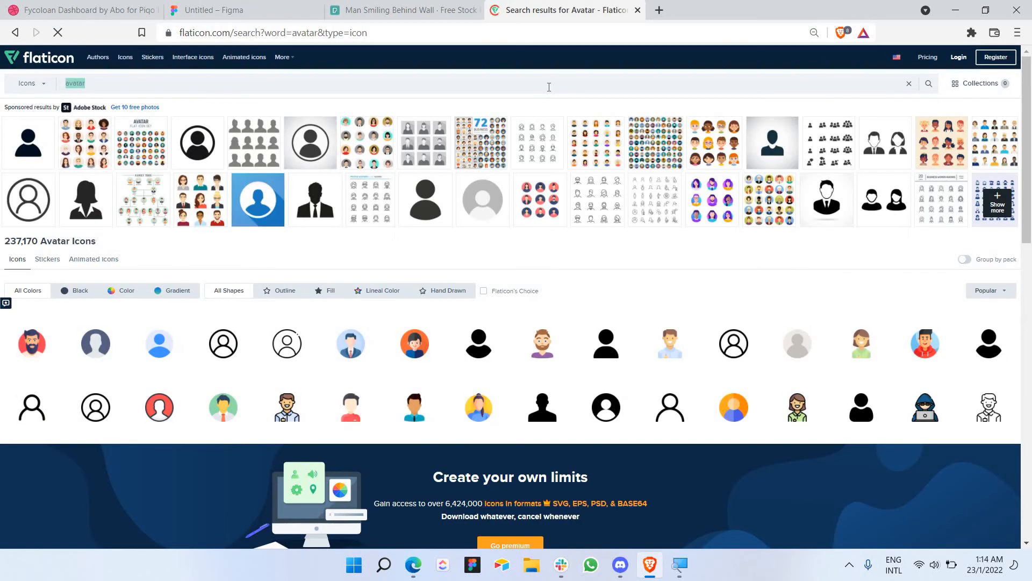
{"action": "key", "text": "Return"}
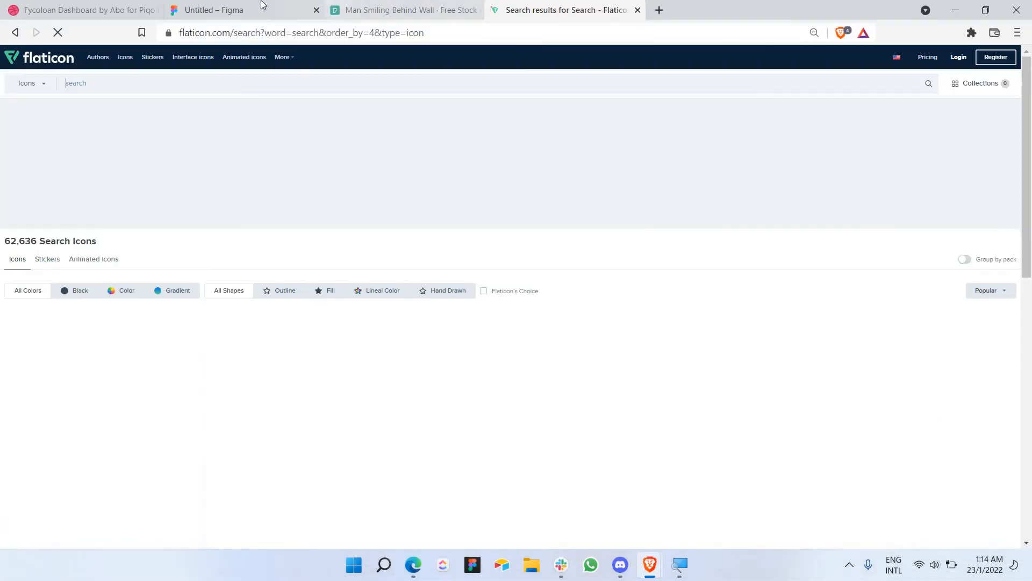
{"action": "left_click", "coordinate": [262, 5]}
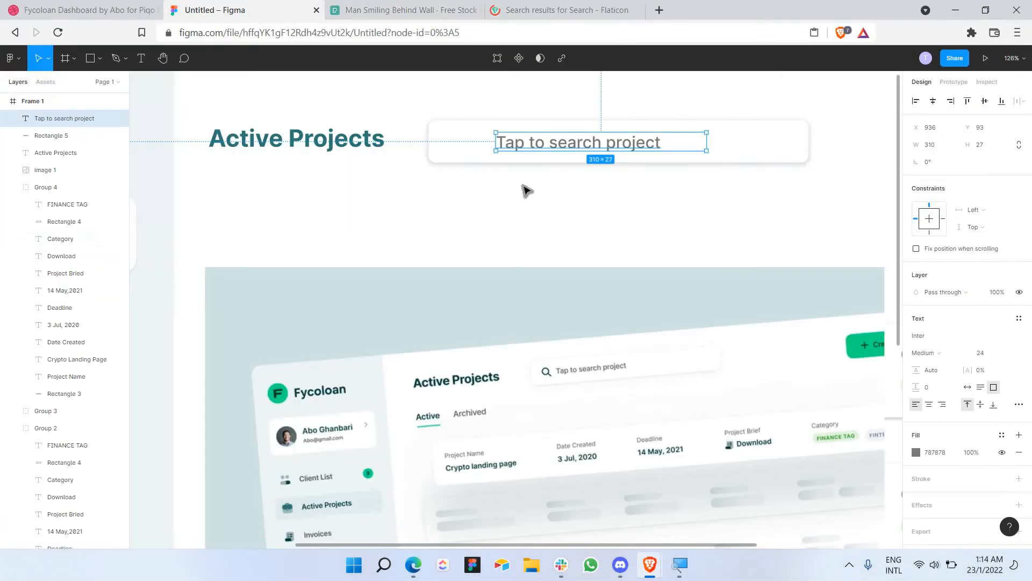
Step: Move the reference screenshot lower on the canvas
{"action": "left_click", "coordinate": [595, 251]}
{"action": "scroll", "coordinate": [595, 251], "scroll_direction": "down", "scroll_amount": 4, "text": "ctrl"}
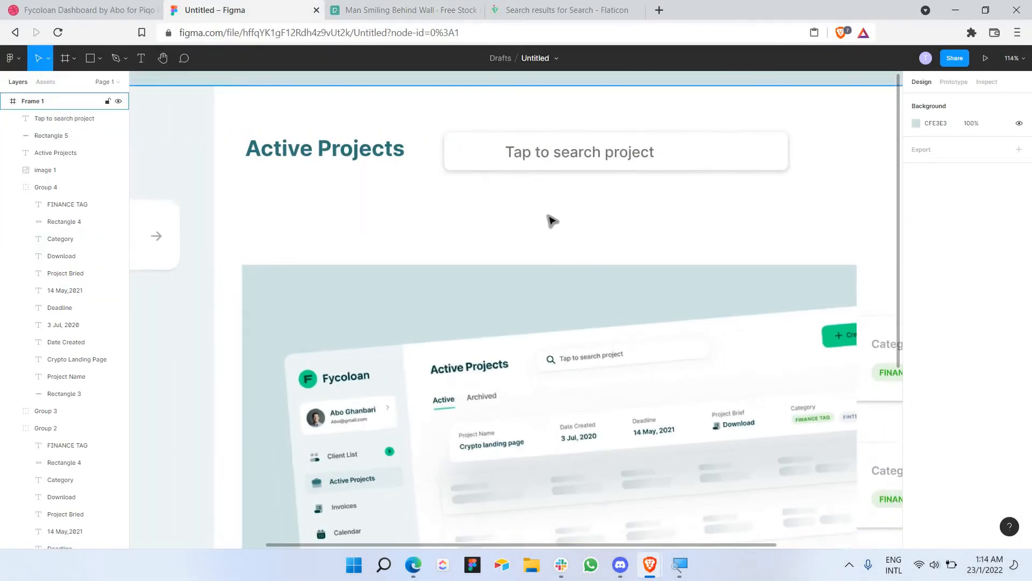
{"action": "scroll", "coordinate": [504, 306], "scroll_direction": "down", "scroll_amount": 1}
{"action": "left_click", "coordinate": [451, 371]}
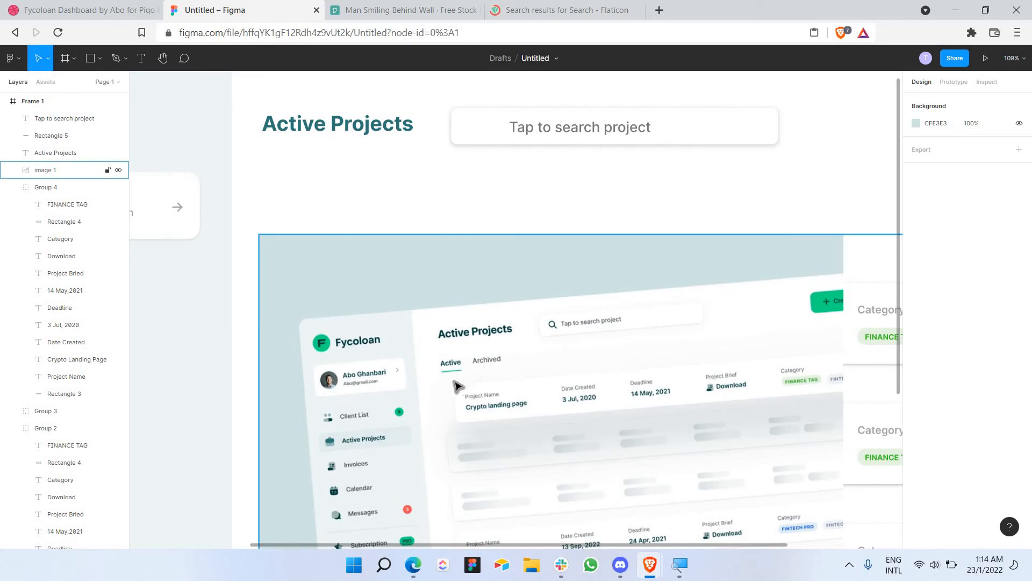
{"action": "scroll", "coordinate": [505, 317], "scroll_direction": "down", "scroll_amount": 5}
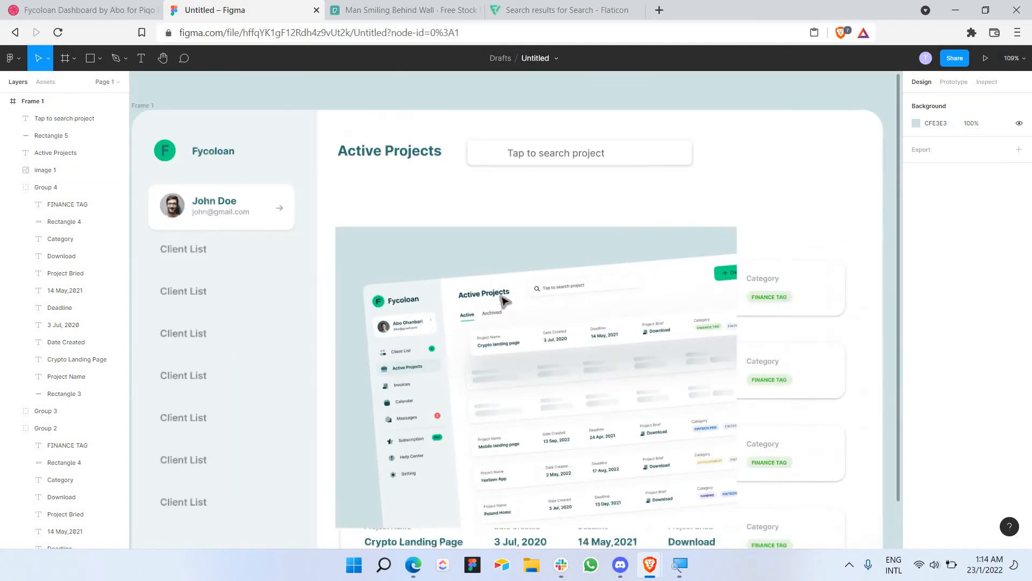
{"action": "left_click_drag", "start_coordinate": [479, 261], "coordinate": [498, 361]}
Step: Create an 'Active' text label below the Active Projects heading at font size 28
{"action": "key", "text": "t"}
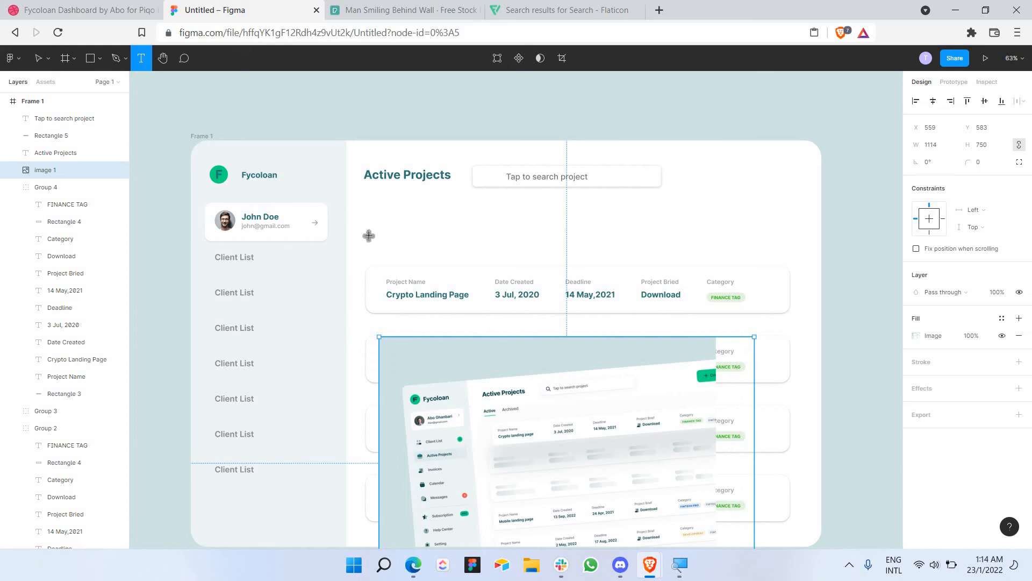
{"action": "left_click_drag", "start_coordinate": [366, 236], "coordinate": [434, 249]}
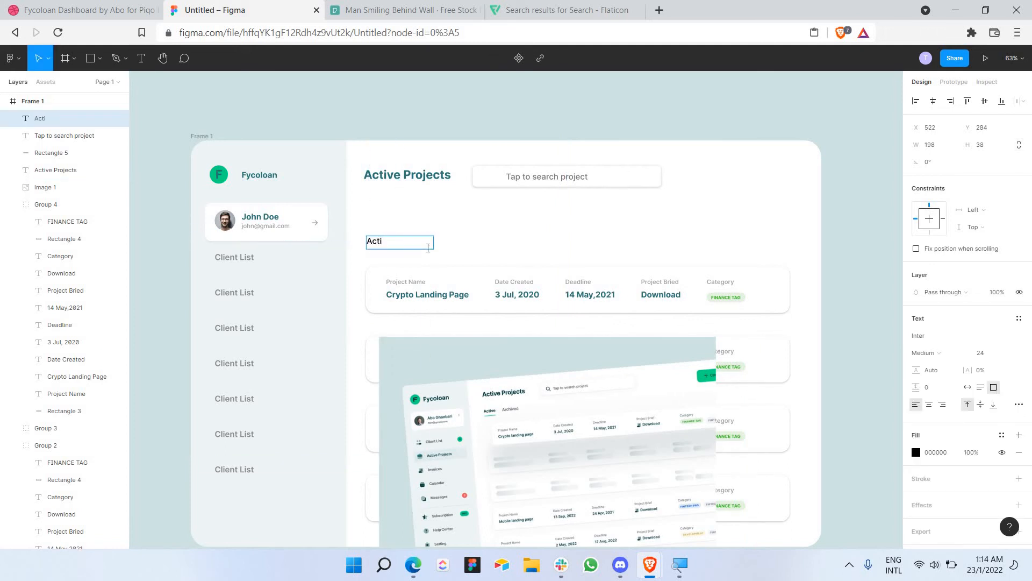
{"action": "key", "text": "ctrl+a"}
{"action": "left_click", "coordinate": [1009, 353]}
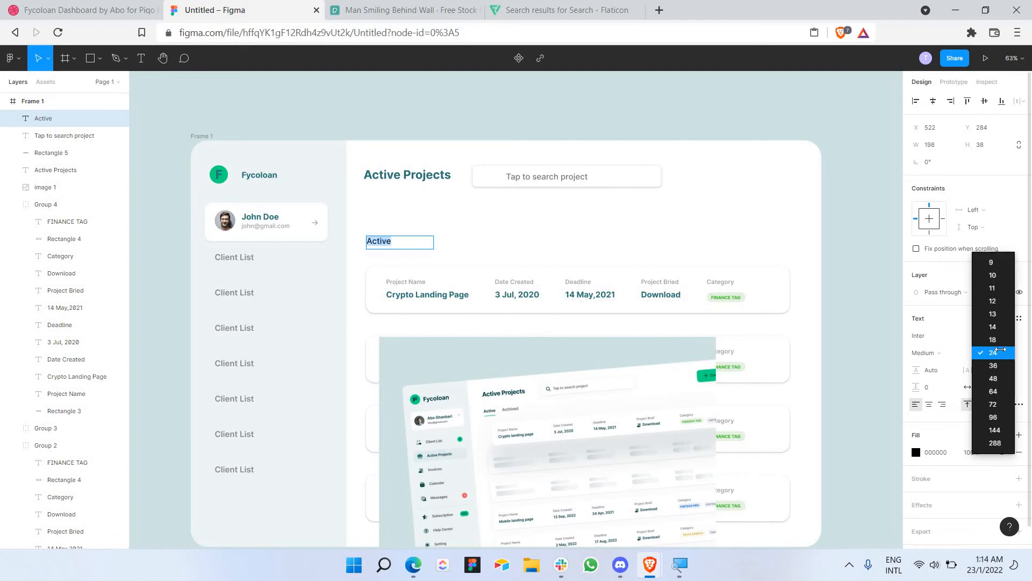
{"action": "left_click", "coordinate": [995, 352]}
{"action": "left_click", "coordinate": [988, 356]}
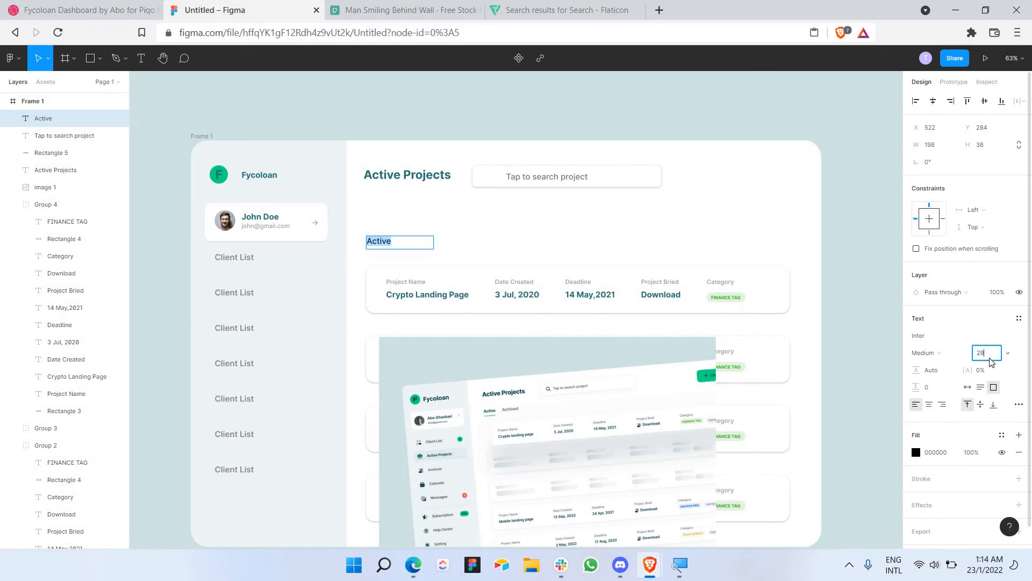
{"action": "key", "text": "Return"}
{"action": "left_click", "coordinate": [374, 244]}
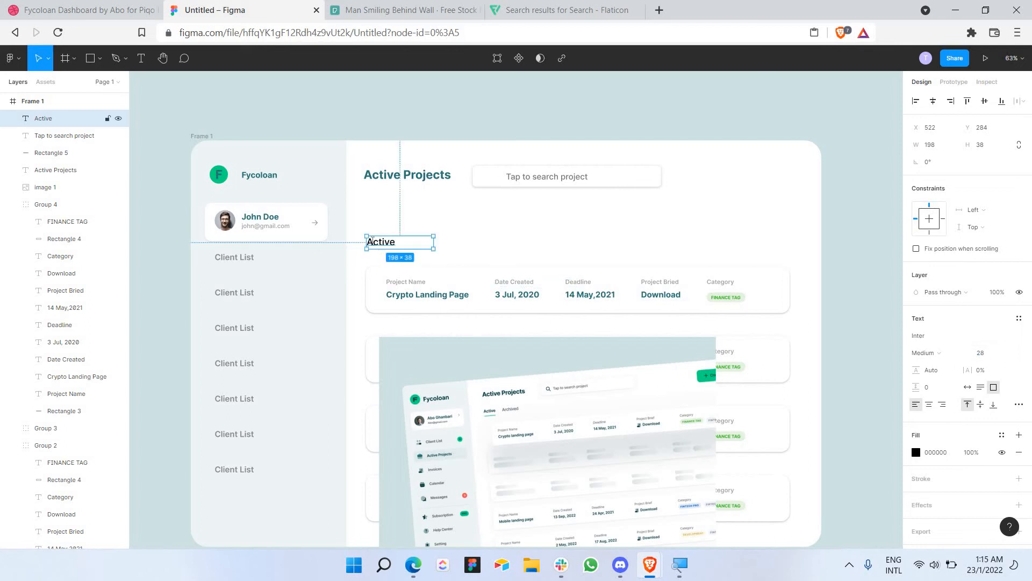
Step: Make the Active label Semi Bold with teal 2E7679 fill
{"action": "double_click", "coordinate": [371, 241]}
{"action": "left_click", "coordinate": [947, 357]}
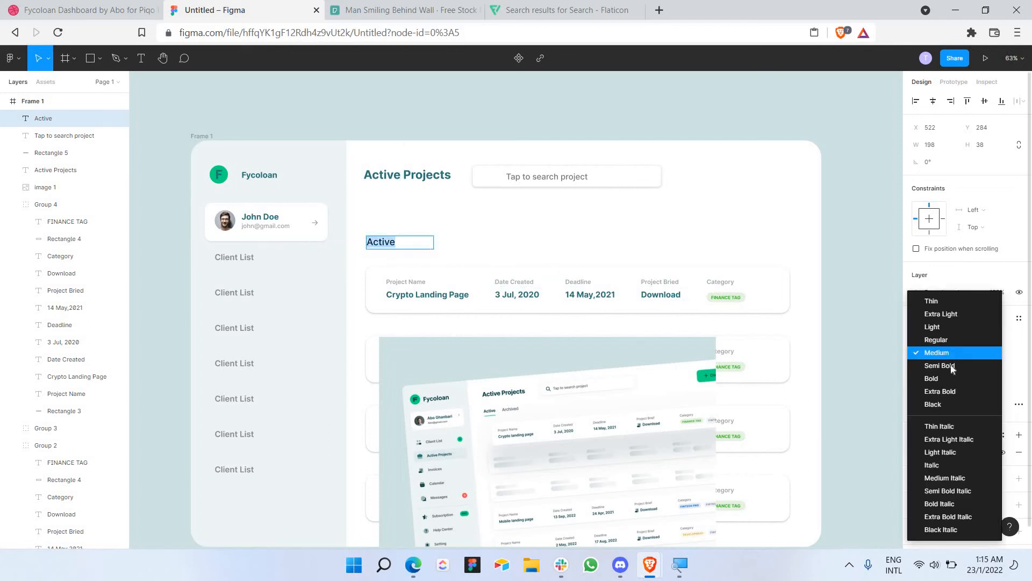
{"action": "left_click", "coordinate": [949, 367]}
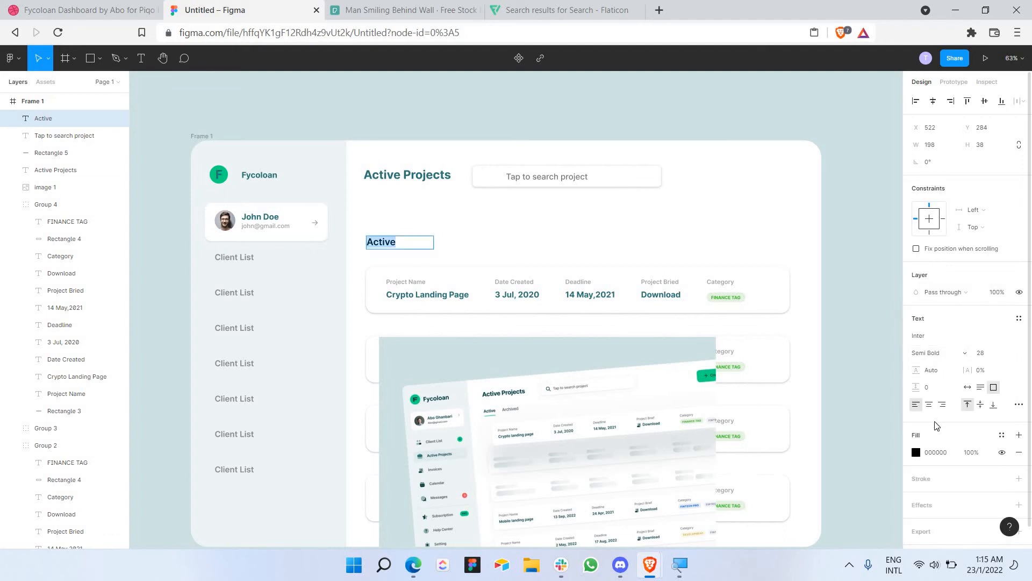
{"action": "left_click", "coordinate": [916, 453]}
{"action": "left_click", "coordinate": [916, 453]}
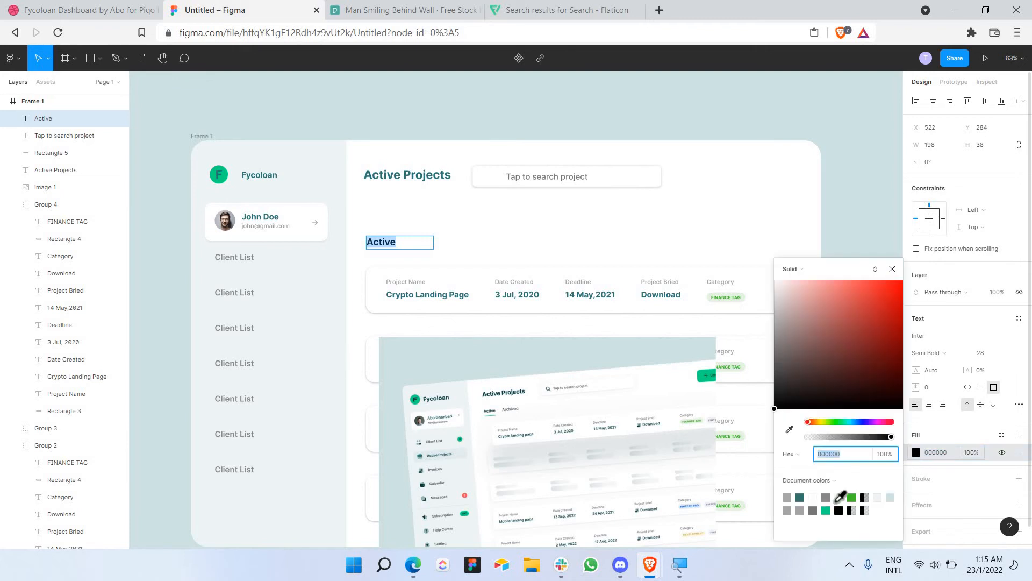
{"action": "left_click", "coordinate": [800, 497]}
{"action": "left_click", "coordinate": [892, 269]}
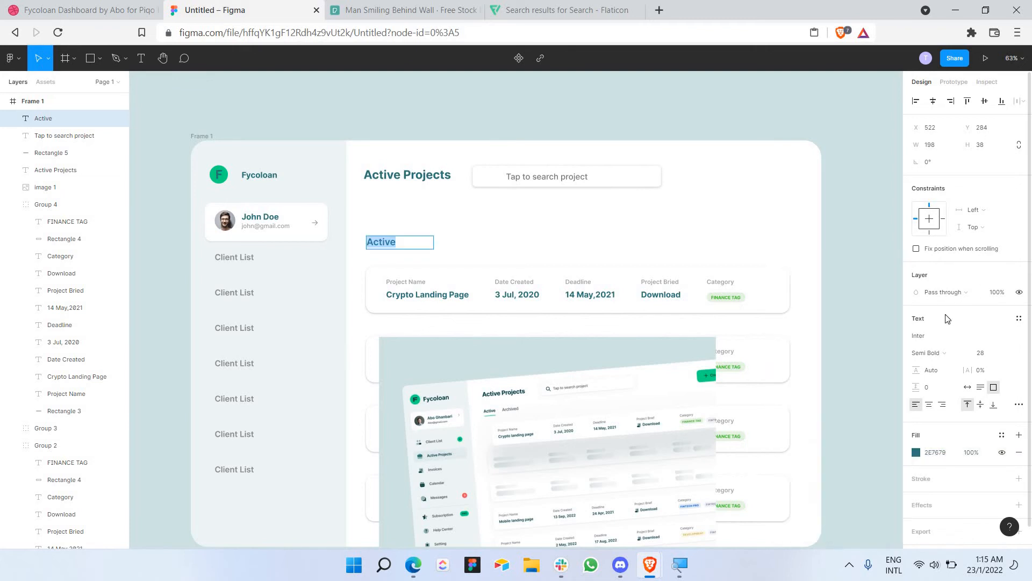
{"action": "left_click", "coordinate": [448, 246]}
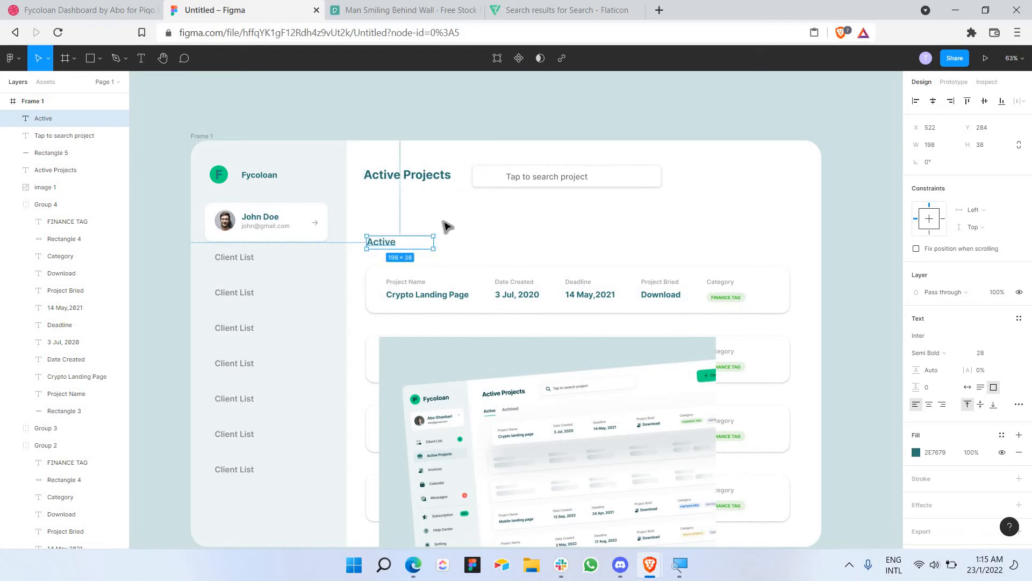
{"action": "left_click", "coordinate": [442, 221]}
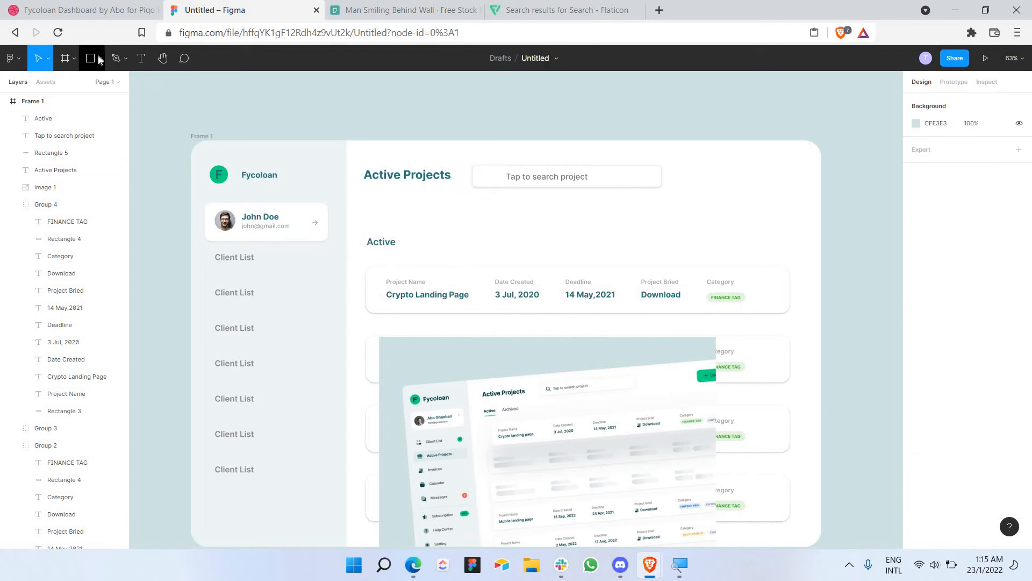
Step: Draw a straight underline beneath the Active label and give it a thicker stroke
{"action": "left_click", "coordinate": [99, 60]}
{"action": "left_click", "coordinate": [83, 97]}
{"action": "scroll", "coordinate": [364, 247], "scroll_direction": "up", "scroll_amount": 3}
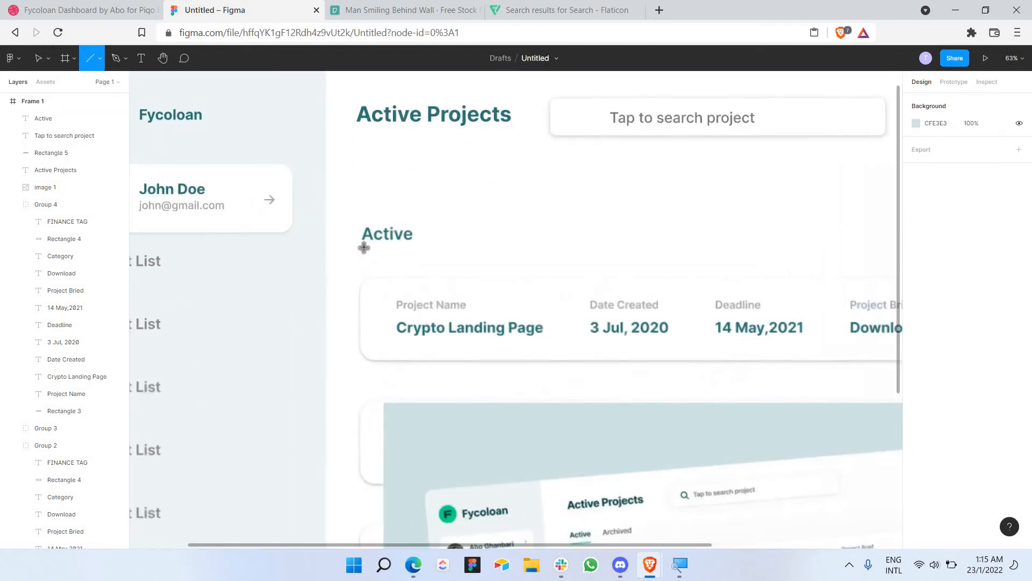
{"action": "left_click_drag", "start_coordinate": [362, 246], "coordinate": [413, 246]}
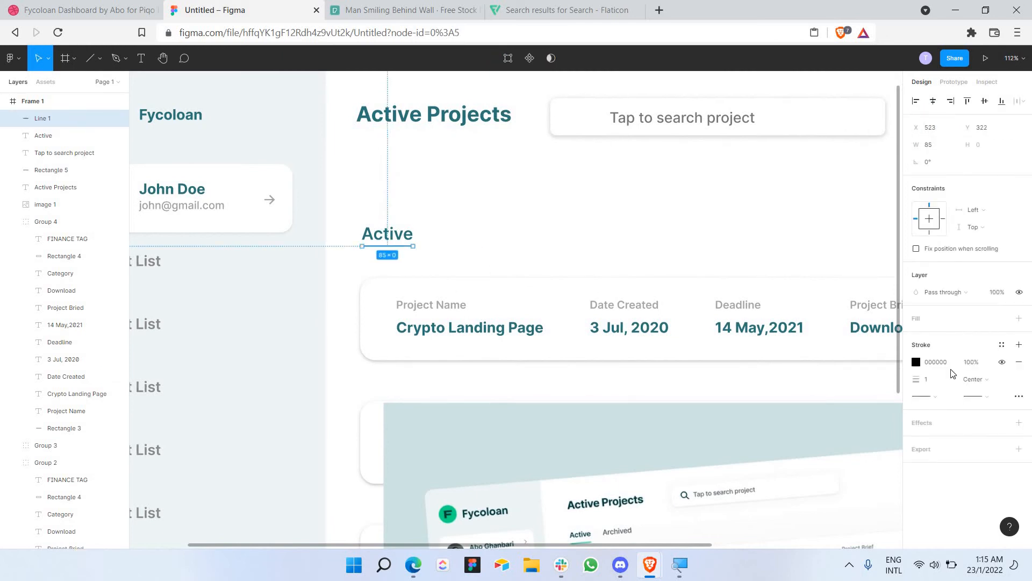
{"action": "left_click", "coordinate": [927, 383]}
{"action": "type", "text": "5"}
{"action": "key", "text": "Return"}
{"action": "key", "text": "Return"}
Step: Change the underline's stroke colour to green 01DB82, then select the Active label
{"action": "scroll", "coordinate": [655, 393], "scroll_direction": "down", "scroll_amount": 1}
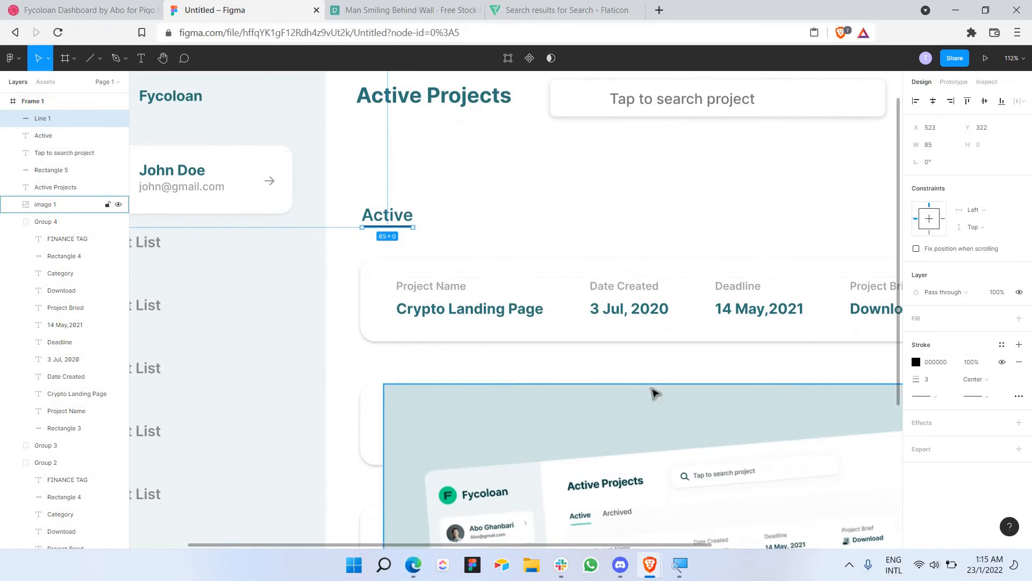
{"action": "scroll", "coordinate": [599, 352], "scroll_direction": "down", "scroll_amount": 1}
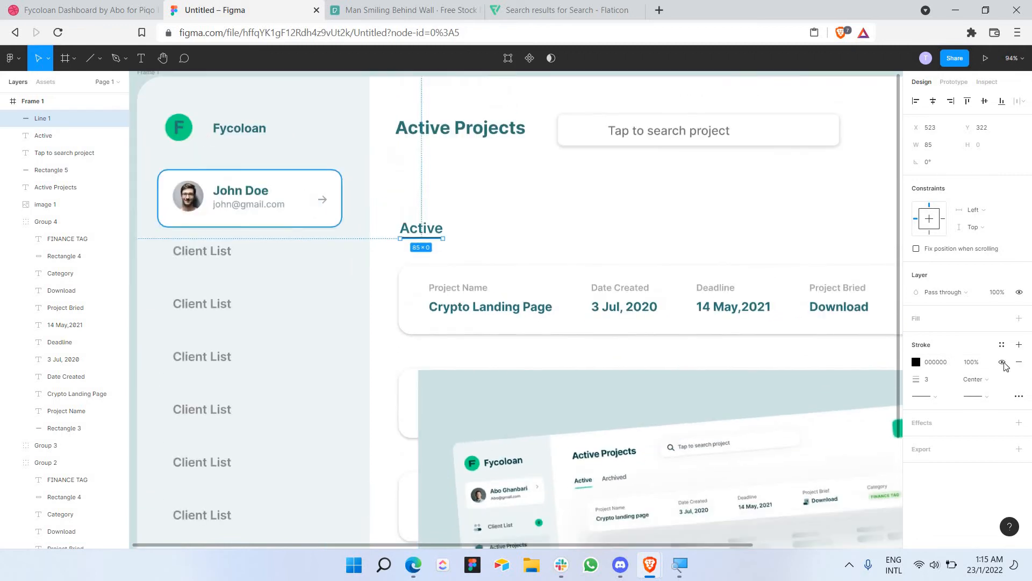
{"action": "left_click", "coordinate": [916, 363]}
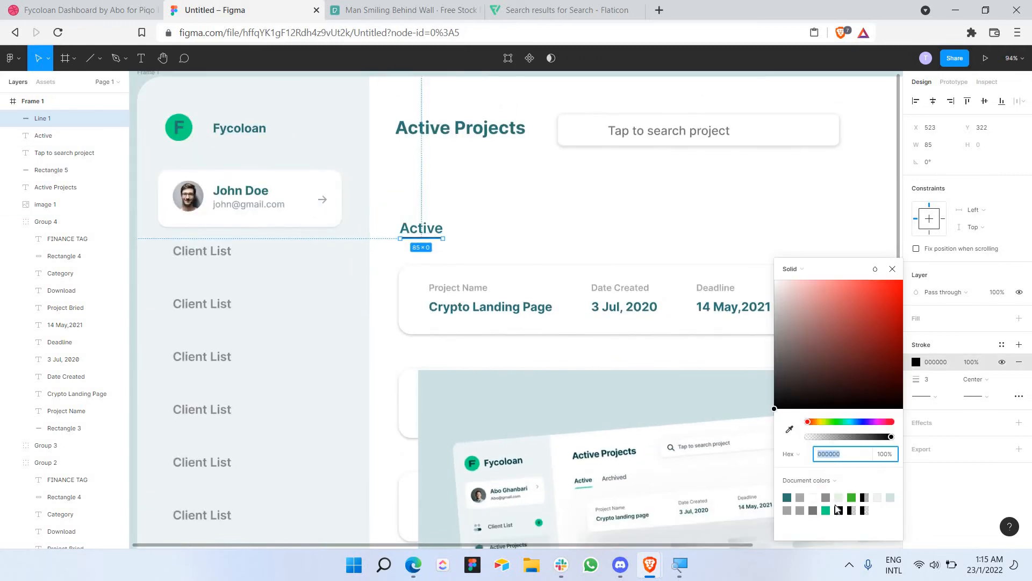
{"action": "left_click", "coordinate": [826, 510]}
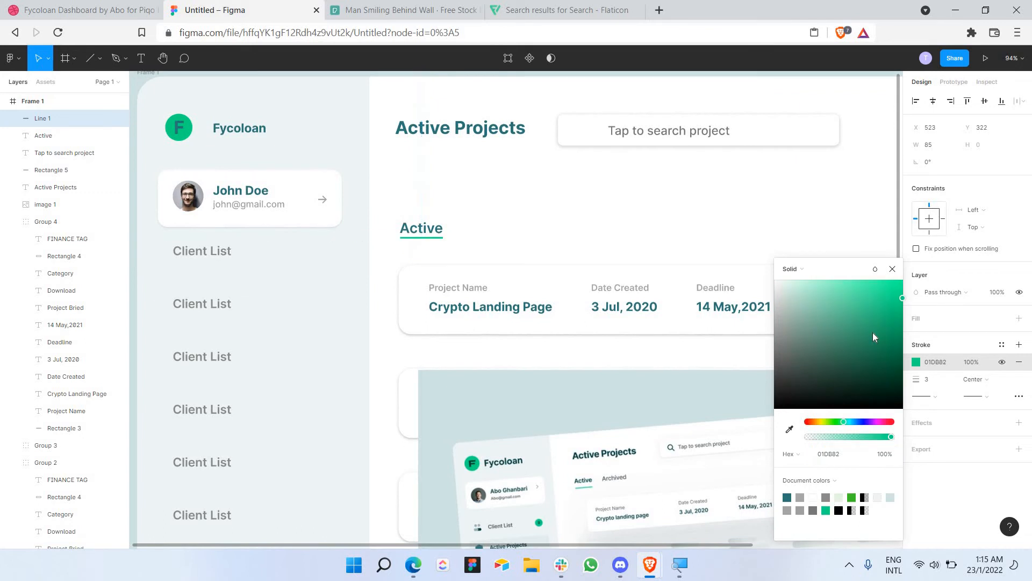
{"action": "left_click", "coordinate": [892, 269]}
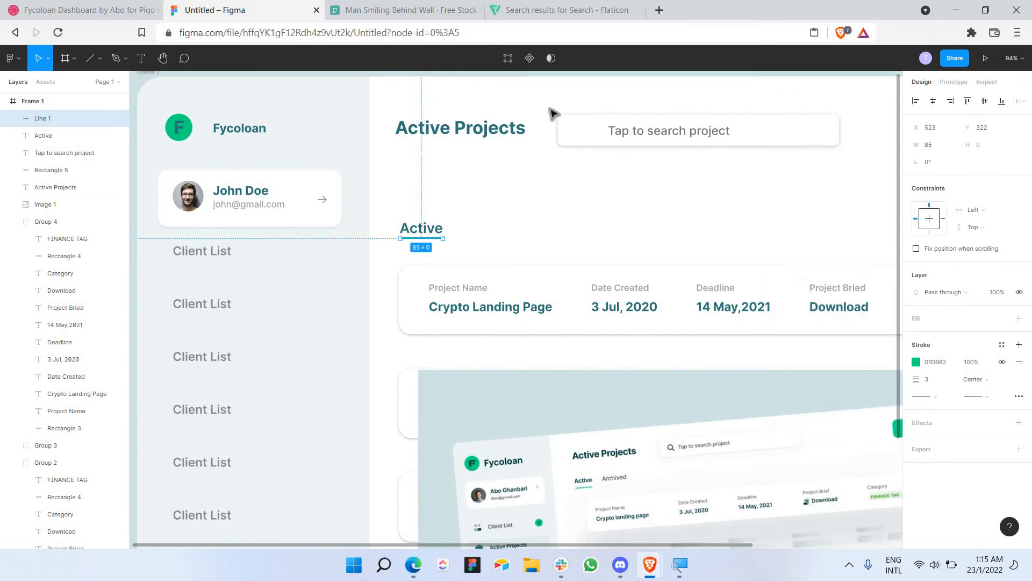
{"action": "key", "text": "Escape"}
{"action": "left_click", "coordinate": [430, 230]}
Step: Duplicate the Active label, move it to the right and retype it as 'Archived'
{"action": "key", "text": "ctrl+c"}
{"action": "key", "text": "ctrl+v"}
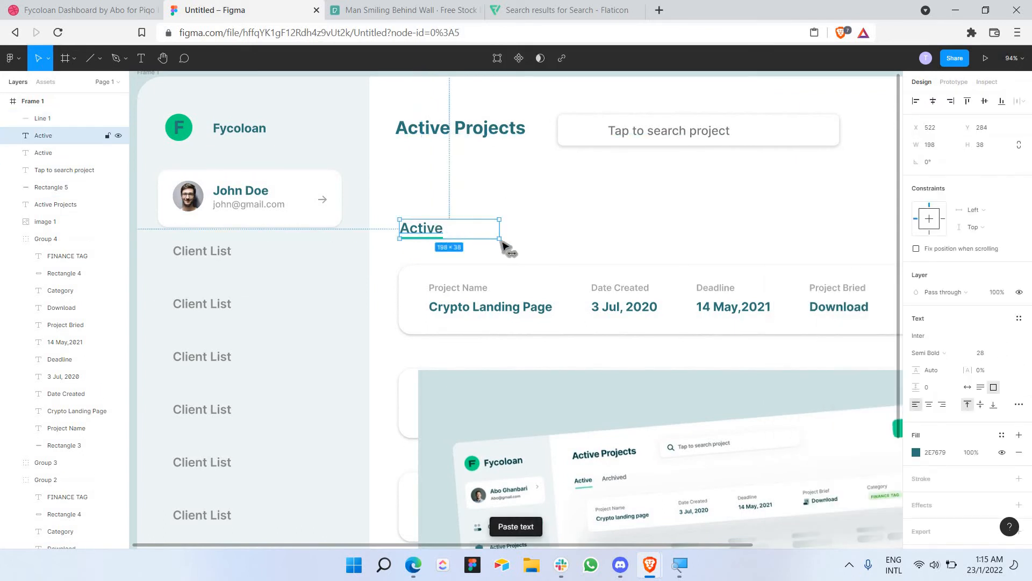
{"action": "mouse_move", "coordinate": [505, 243]}
{"action": "left_mouse_down"}
{"action": "mouse_move", "coordinate": [525, 240]}
{"action": "mouse_move", "coordinate": [504, 236]}
{"action": "left_mouse_up"}
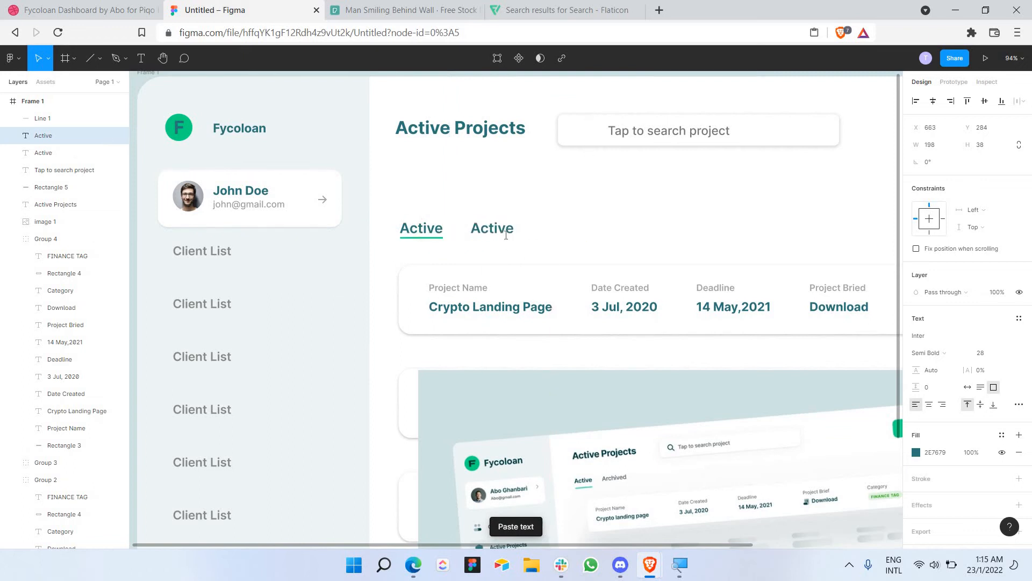
{"action": "double_click", "coordinate": [505, 235]}
{"action": "type", "text": "Arch"}
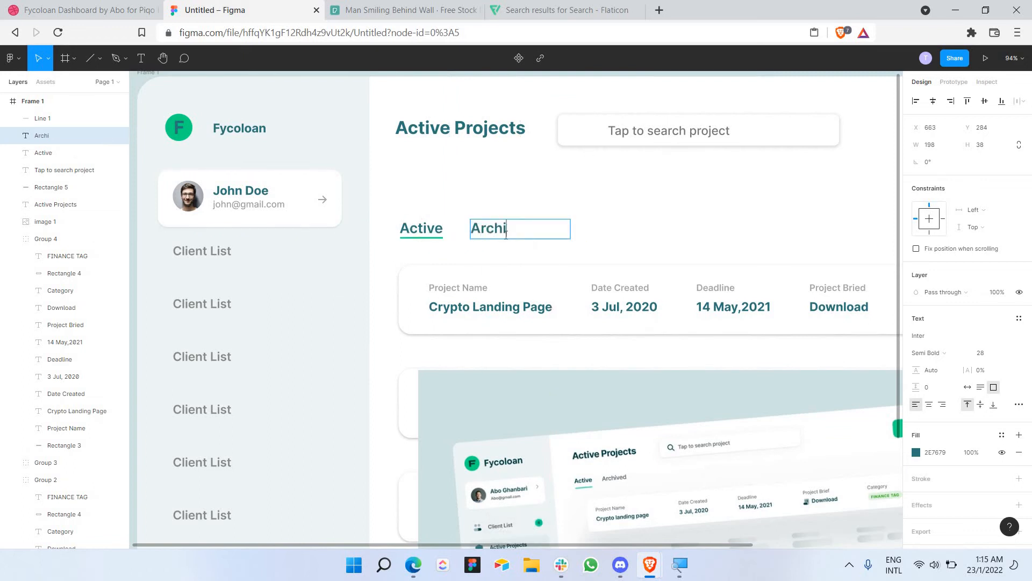
{"action": "key", "text": "ctrl+a"}
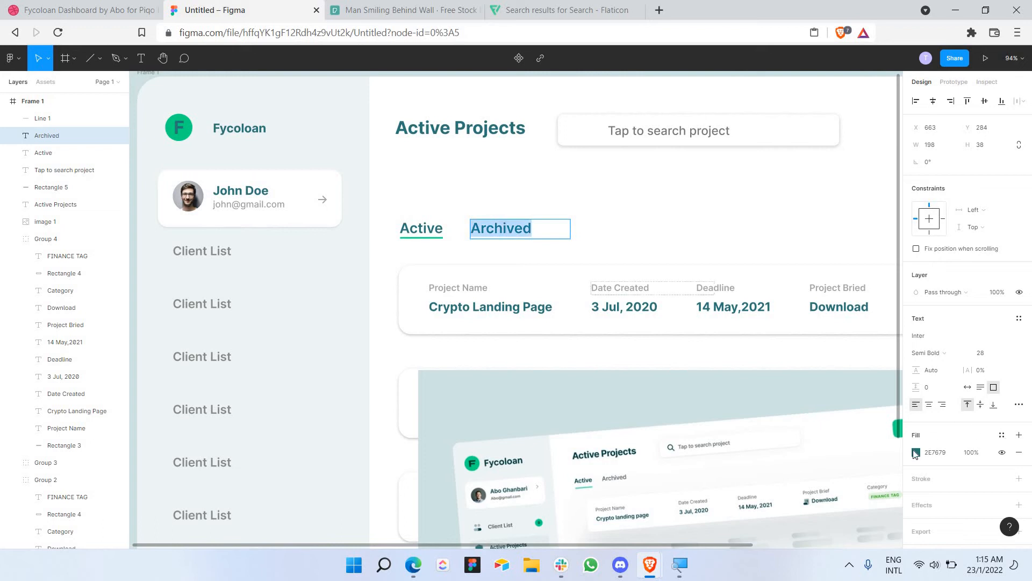
Step: Set the Archived label's fill to grey 858585
{"action": "left_click", "coordinate": [916, 452]}
{"action": "key", "text": "ctrl+v"}
{"action": "key", "text": "Return"}
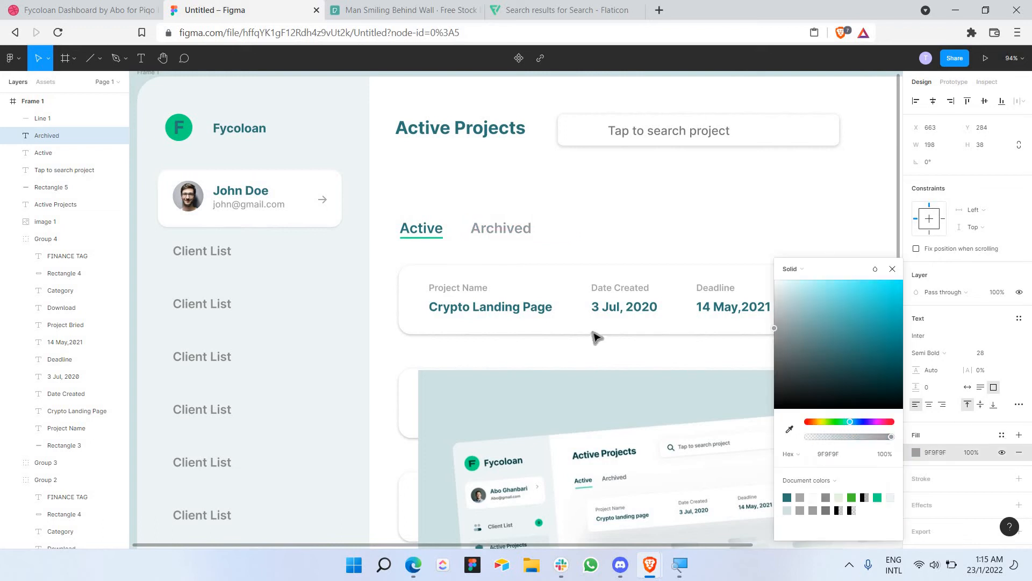
{"action": "left_click_drag", "start_coordinate": [592, 332], "coordinate": [577, 345]}
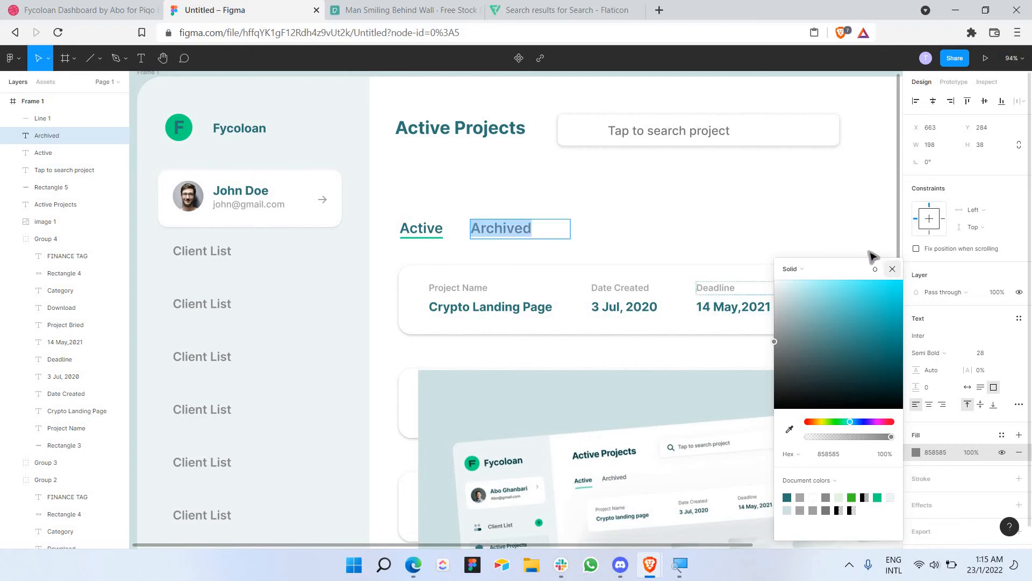
{"action": "left_click", "coordinate": [892, 269]}
{"action": "scroll", "coordinate": [795, 226], "scroll_direction": "down", "scroll_amount": 5}
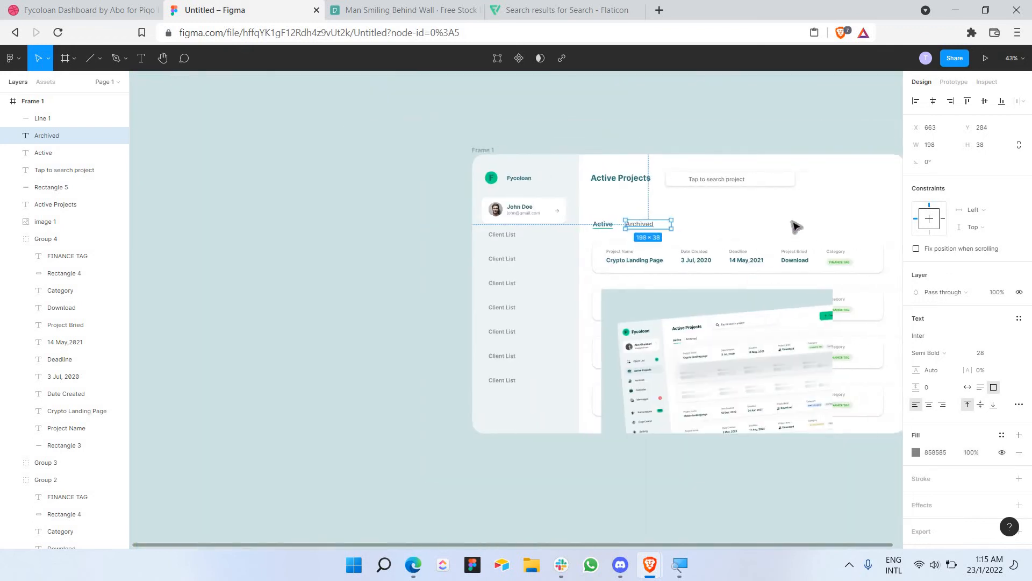
{"action": "scroll", "coordinate": [769, 309], "scroll_direction": "down", "scroll_amount": 3}
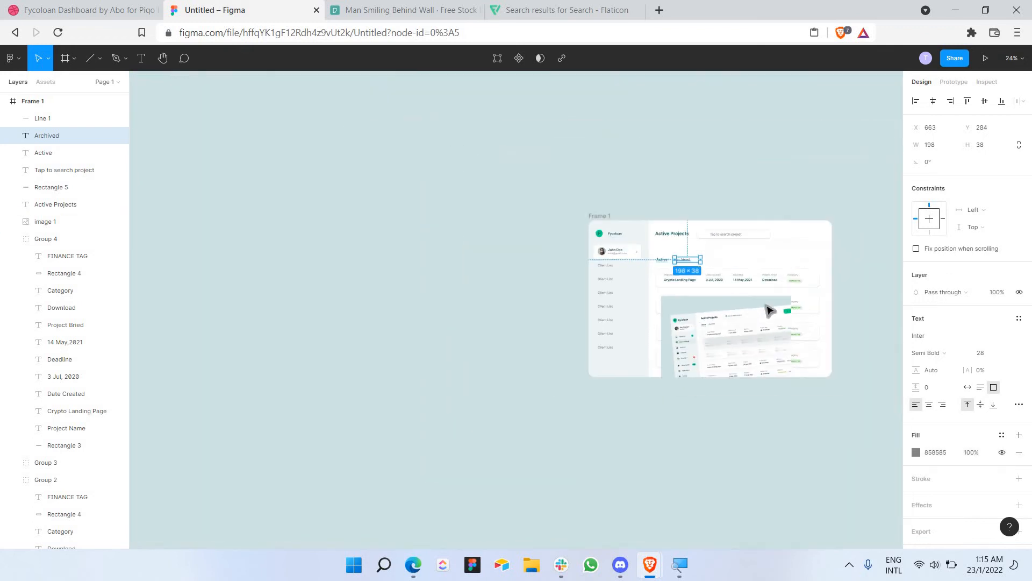
{"action": "scroll", "coordinate": [770, 307], "scroll_direction": "up", "scroll_amount": 5}
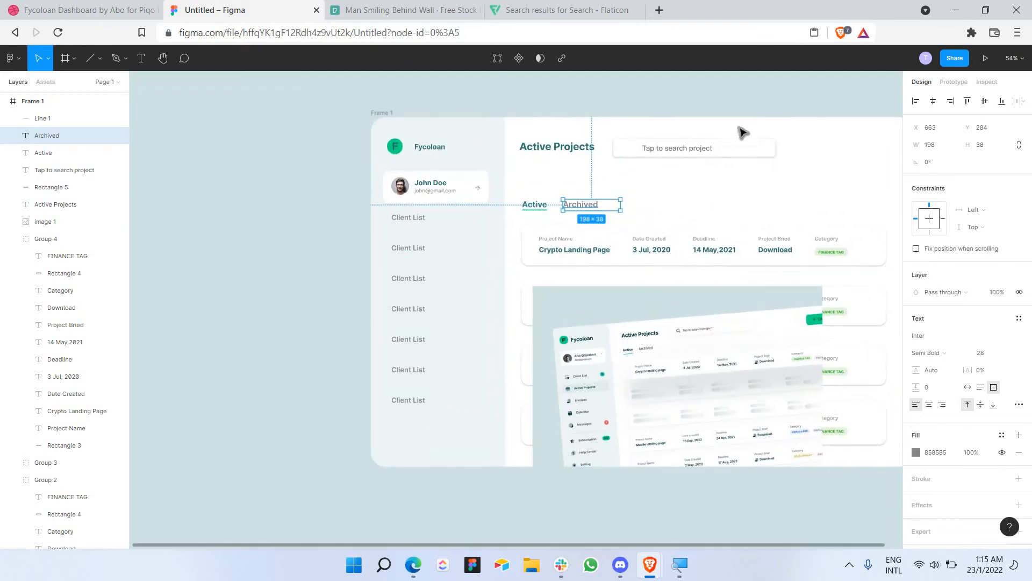
Step: Copy the black magnifying-glass icon image from Flaticon's results and return to Figma
{"action": "left_click", "coordinate": [564, 10]}
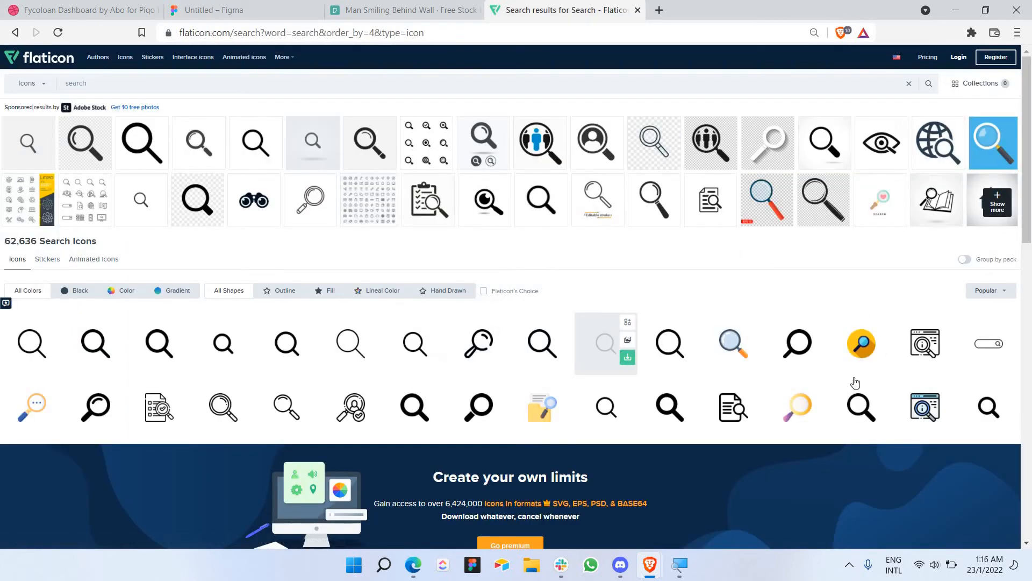
{"action": "left_click", "coordinate": [800, 360]}
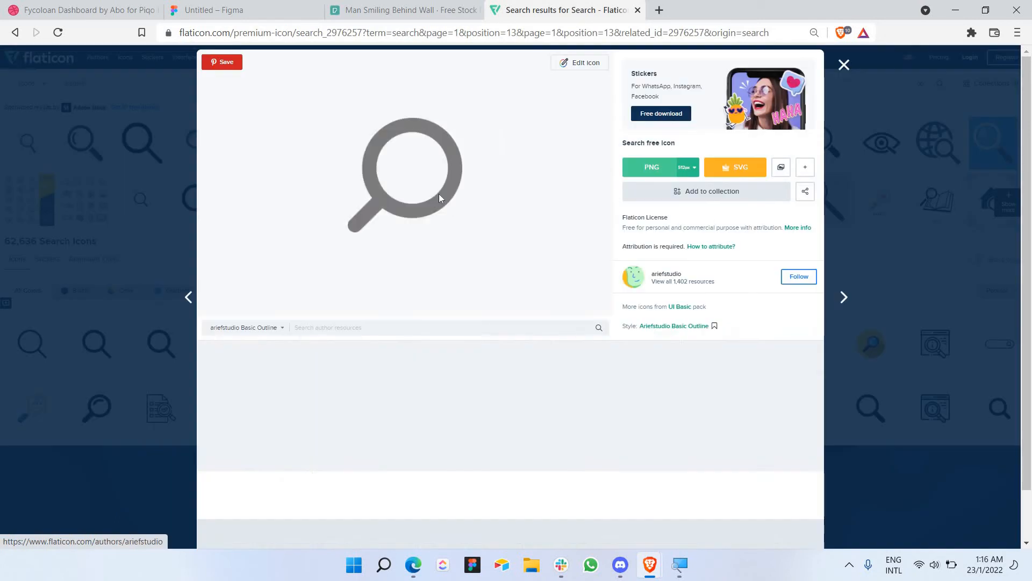
{"action": "right_click", "coordinate": [439, 195]}
{"action": "left_click", "coordinate": [473, 236]}
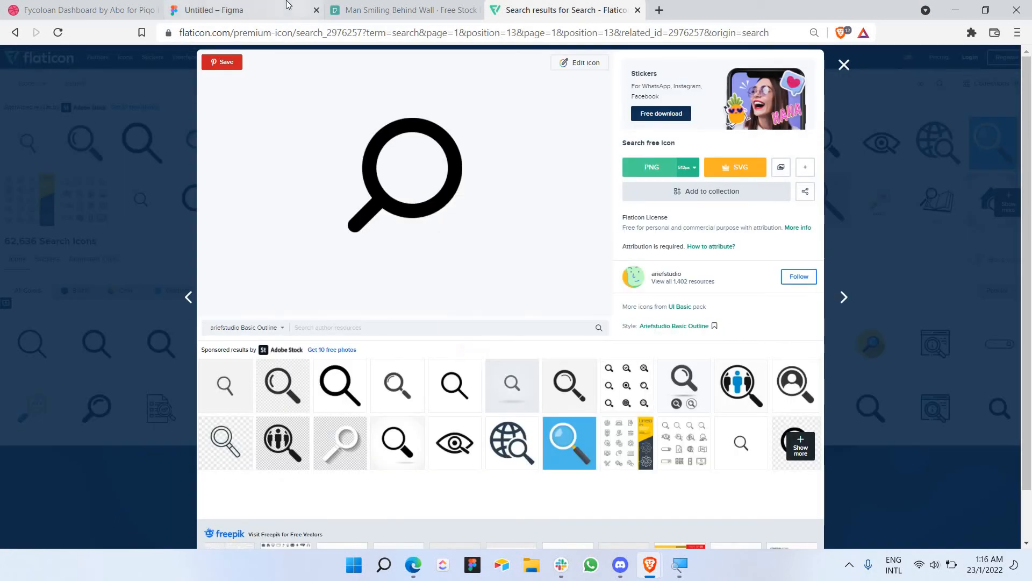
{"action": "left_click", "coordinate": [242, 9]}
{"action": "scroll", "coordinate": [705, 172], "scroll_direction": "up", "scroll_amount": 2}
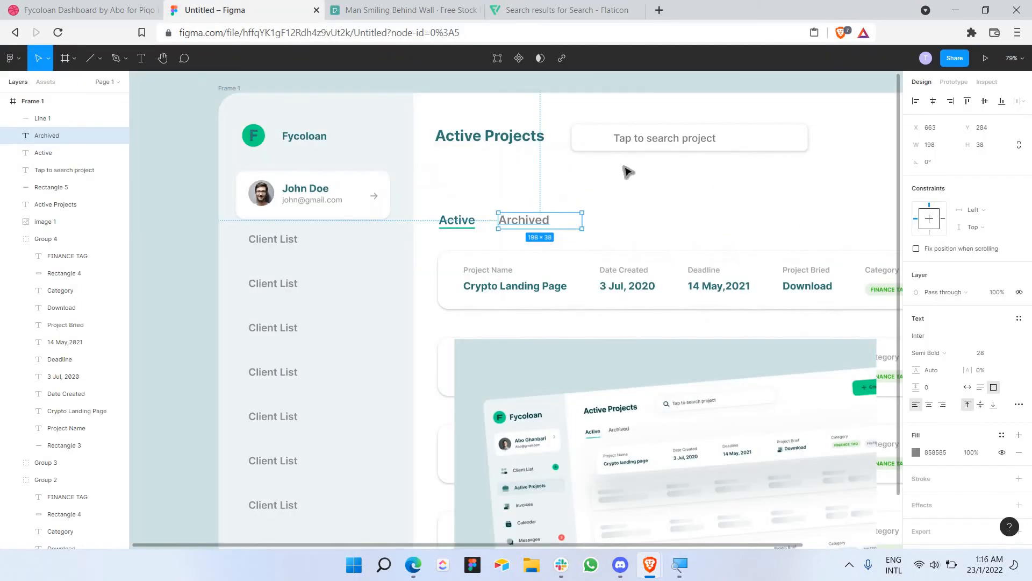
Step: Paste the magnifying-glass image into the frame and shrink it into the search box
{"action": "scroll", "coordinate": [625, 167], "scroll_direction": "up", "scroll_amount": 1}
{"action": "left_click", "coordinate": [616, 241]}
{"action": "right_click", "coordinate": [608, 233]}
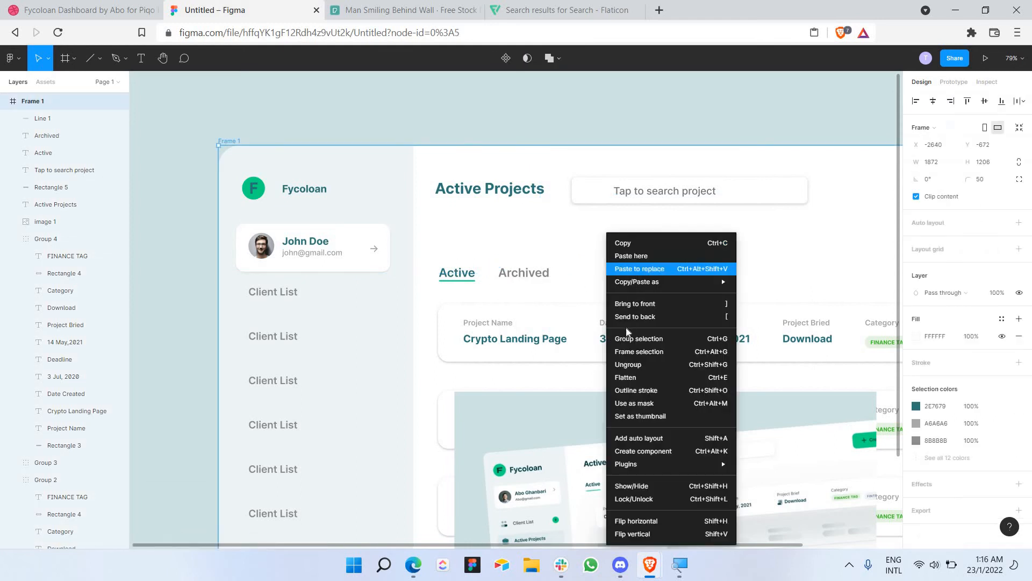
{"action": "key", "text": "Escape"}
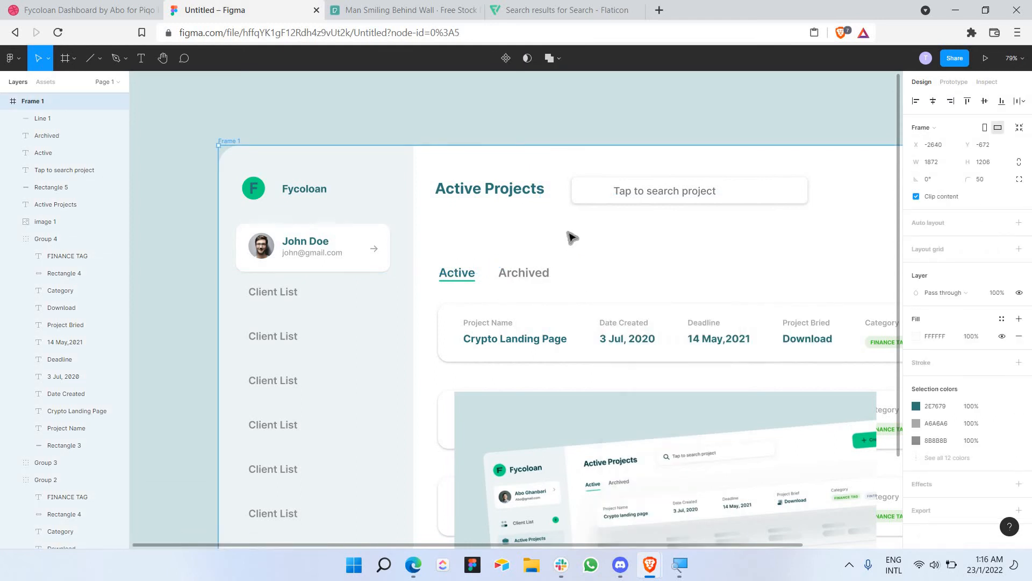
{"action": "key", "text": "ctrl+v"}
{"action": "left_click_drag", "start_coordinate": [452, 457], "coordinate": [589, 207]}
{"action": "scroll", "coordinate": [598, 216], "scroll_direction": "up", "scroll_amount": 5}
{"action": "left_click", "coordinate": [597, 258]}
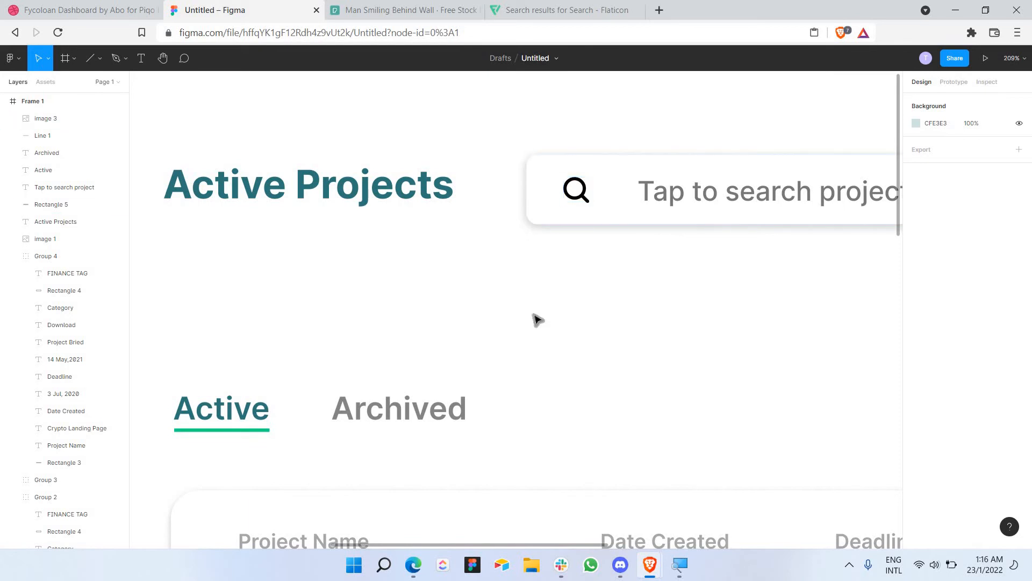
Step: Move the reference screenshot up within the frame
{"action": "scroll", "coordinate": [537, 319], "scroll_direction": "down", "scroll_amount": 5}
{"action": "scroll", "coordinate": [618, 411], "scroll_direction": "down", "scroll_amount": 5, "text": "ctrl"}
{"action": "scroll", "coordinate": [623, 440], "scroll_direction": "up", "scroll_amount": 5, "text": "ctrl"}
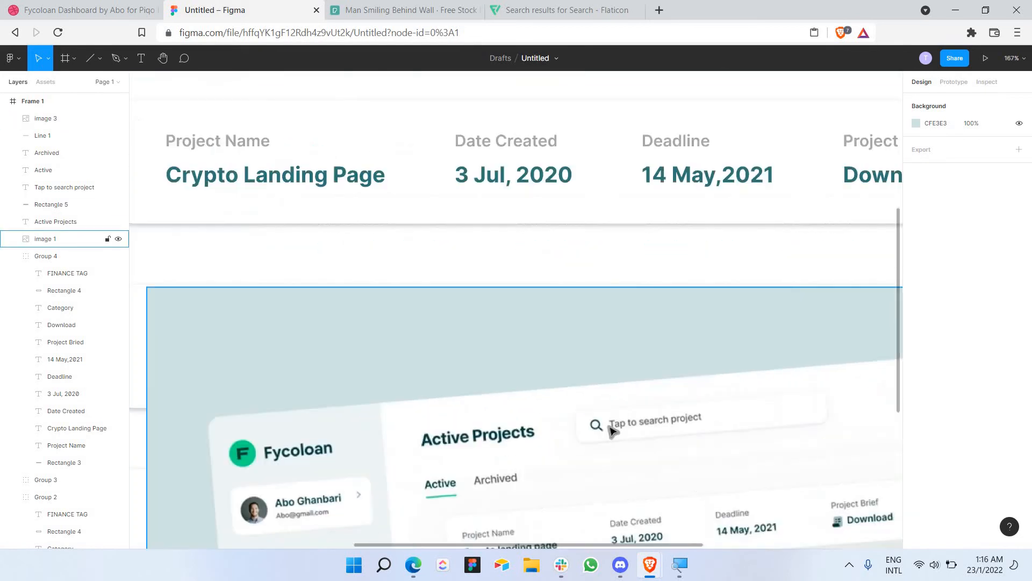
{"action": "scroll", "coordinate": [607, 426], "scroll_direction": "down", "scroll_amount": 5, "text": "ctrl"}
{"action": "left_click_drag", "start_coordinate": [610, 396], "coordinate": [495, 252]}
{"action": "scroll", "coordinate": [477, 237], "scroll_direction": "up", "scroll_amount": 8}
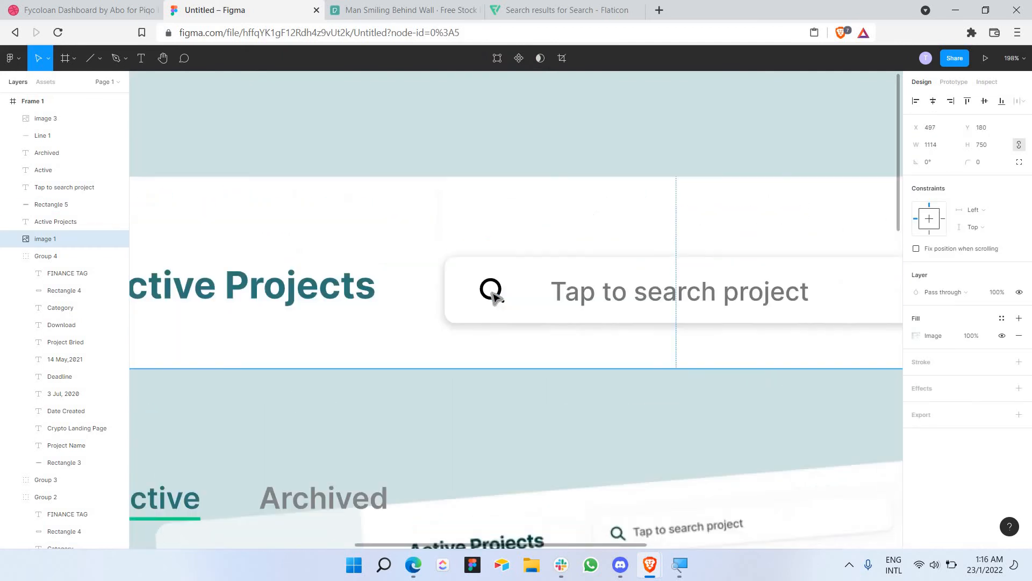
Step: Combine the search icon and reference screenshot into a Mask Group using Use as mask
{"action": "left_click", "coordinate": [492, 294], "text": "shift"}
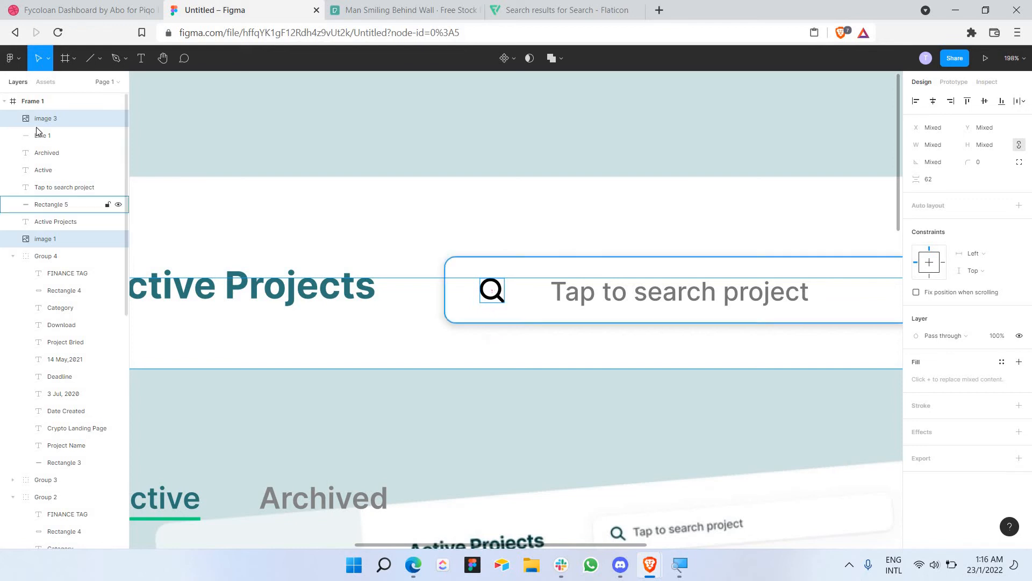
{"action": "right_click", "coordinate": [38, 118]}
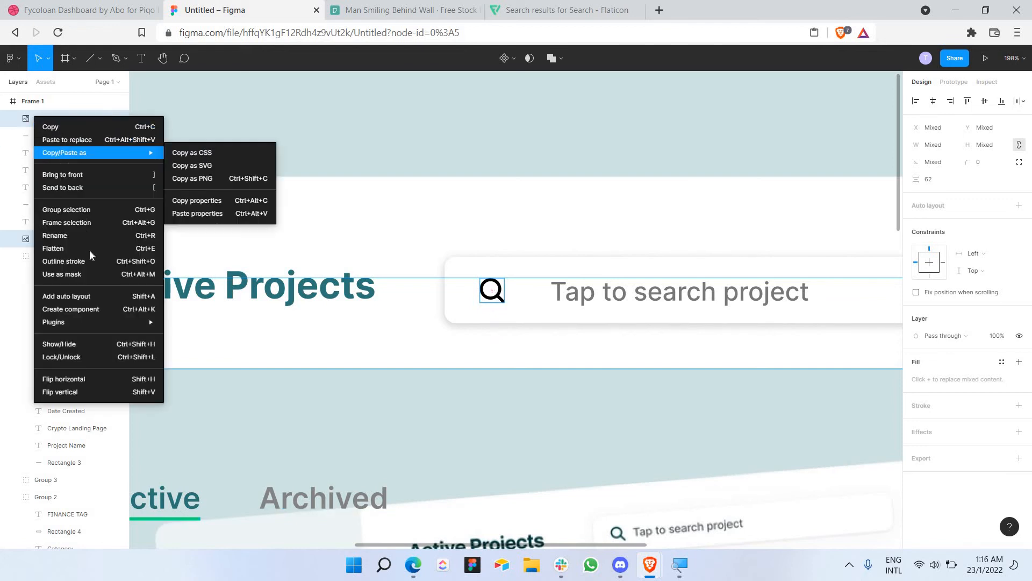
{"action": "left_click", "coordinate": [89, 275]}
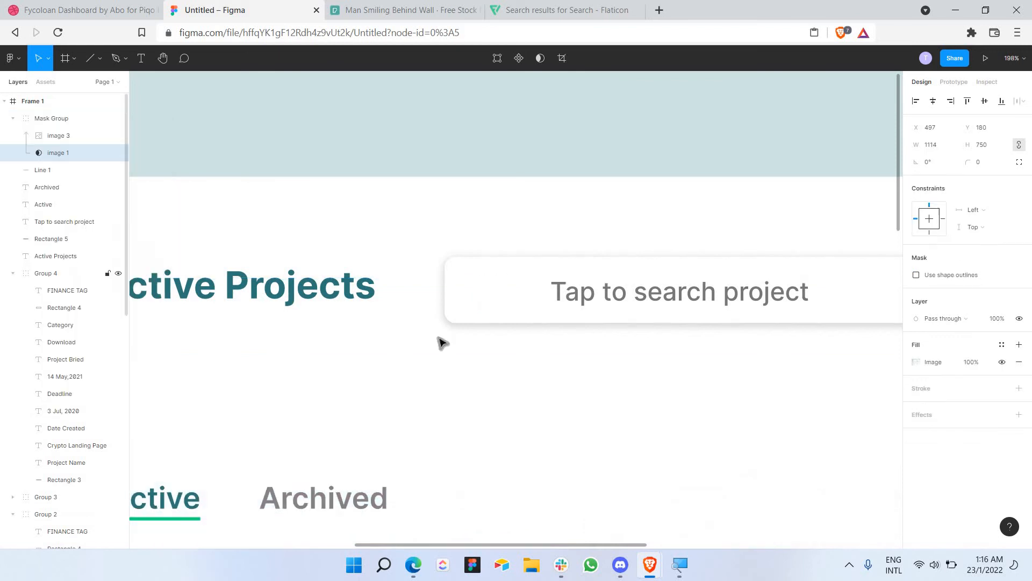
Step: Select the Rectangle tool from the shape tools list
{"action": "left_click", "coordinate": [92, 63]}
{"action": "left_click", "coordinate": [95, 66]}
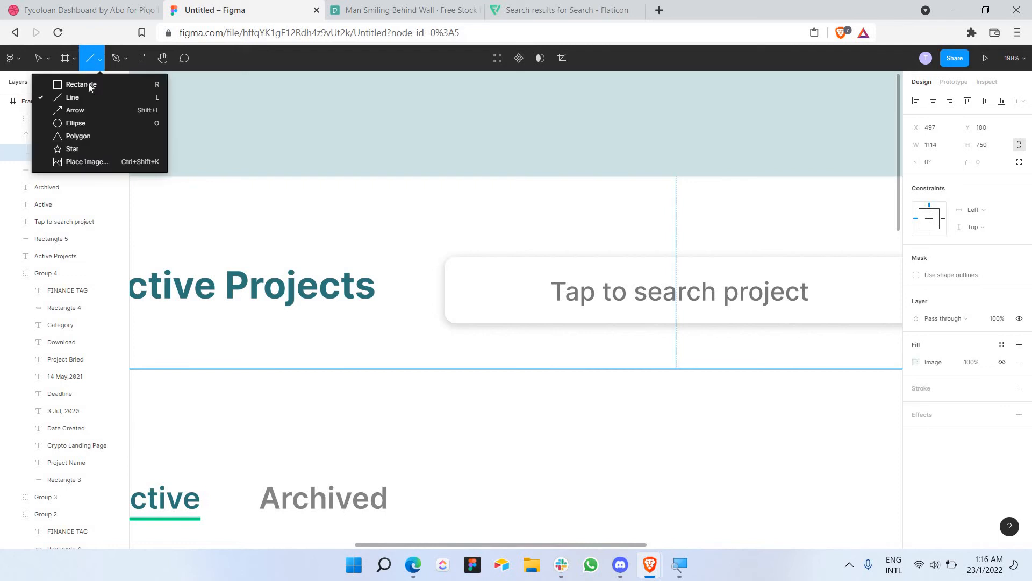
{"action": "left_click", "coordinate": [90, 84]}
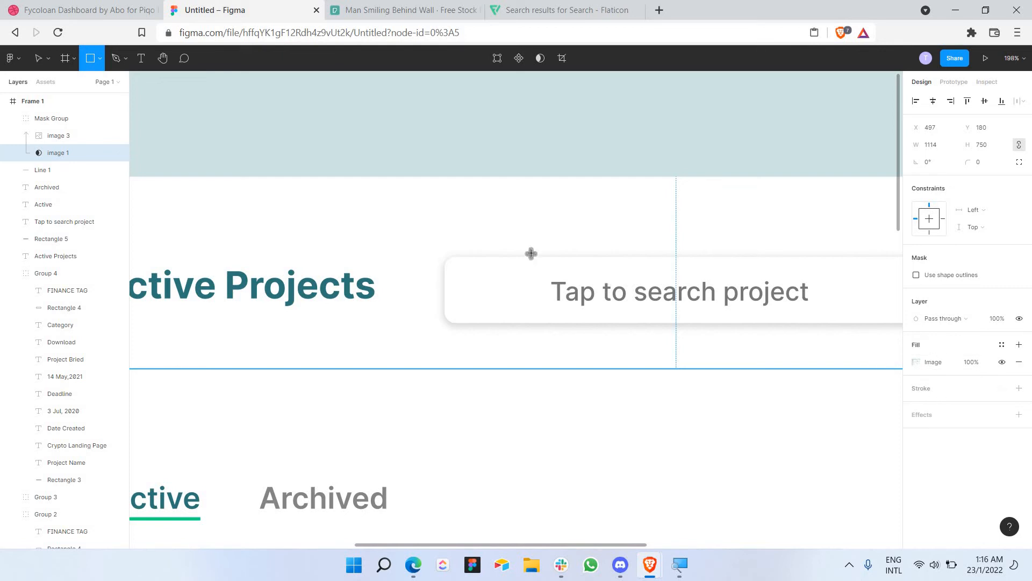
{"action": "left_click_drag", "start_coordinate": [425, 226], "coordinate": [553, 344]}
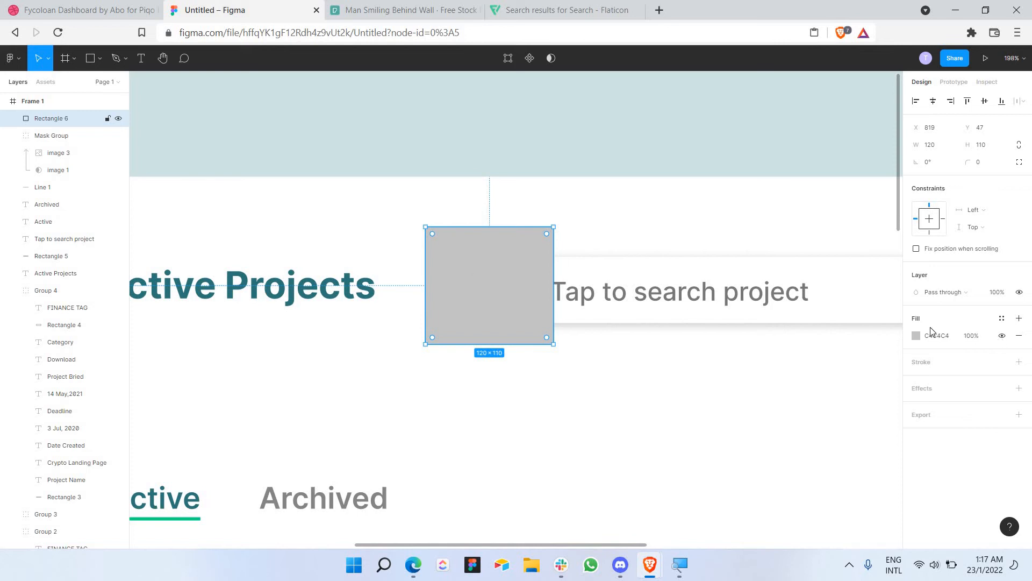
{"action": "key", "text": "i"}
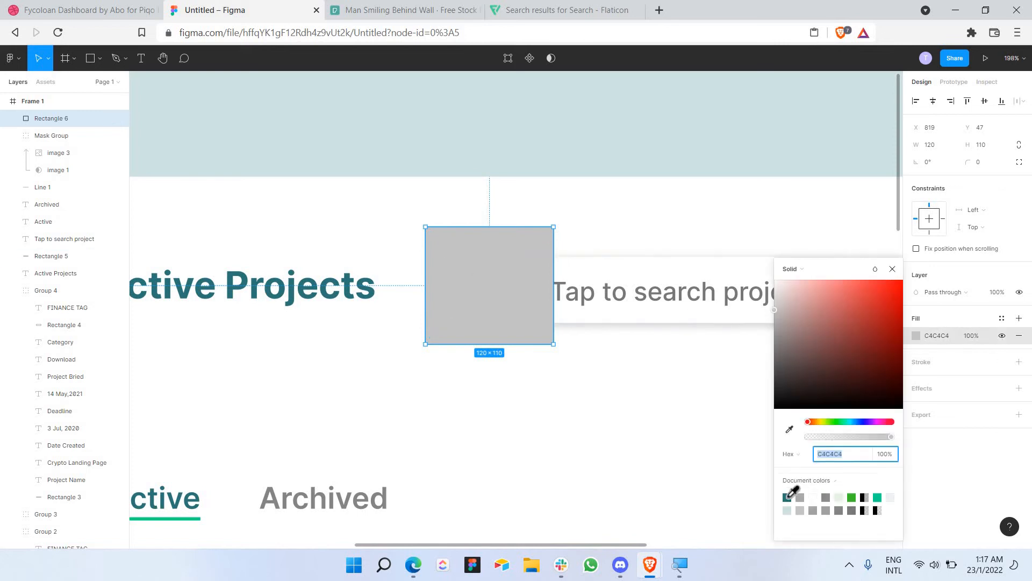
{"action": "left_click", "coordinate": [788, 497]}
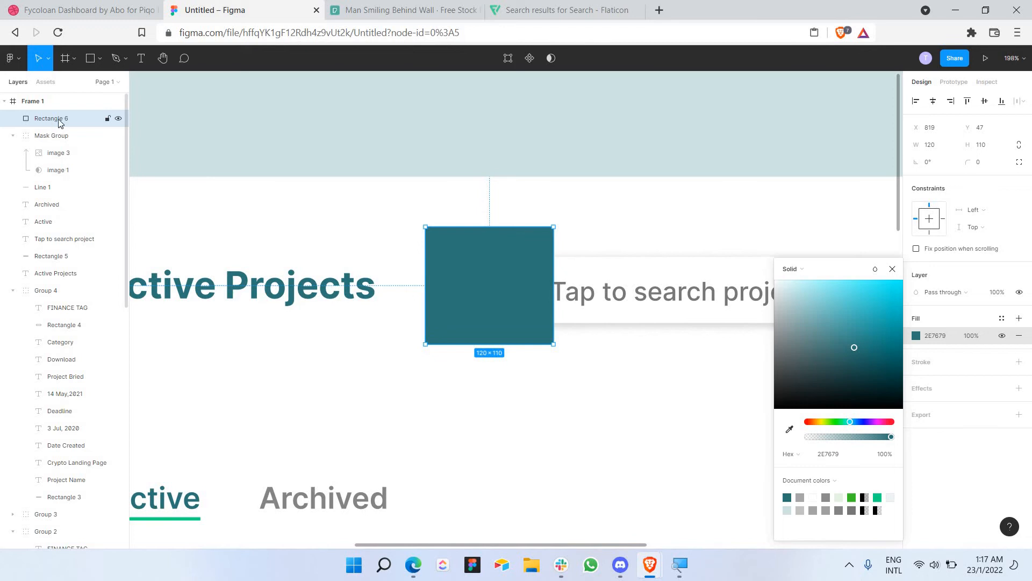
{"action": "left_click_drag", "start_coordinate": [57, 123], "coordinate": [61, 153]}
{"action": "left_click_drag", "start_coordinate": [61, 153], "coordinate": [62, 134]}
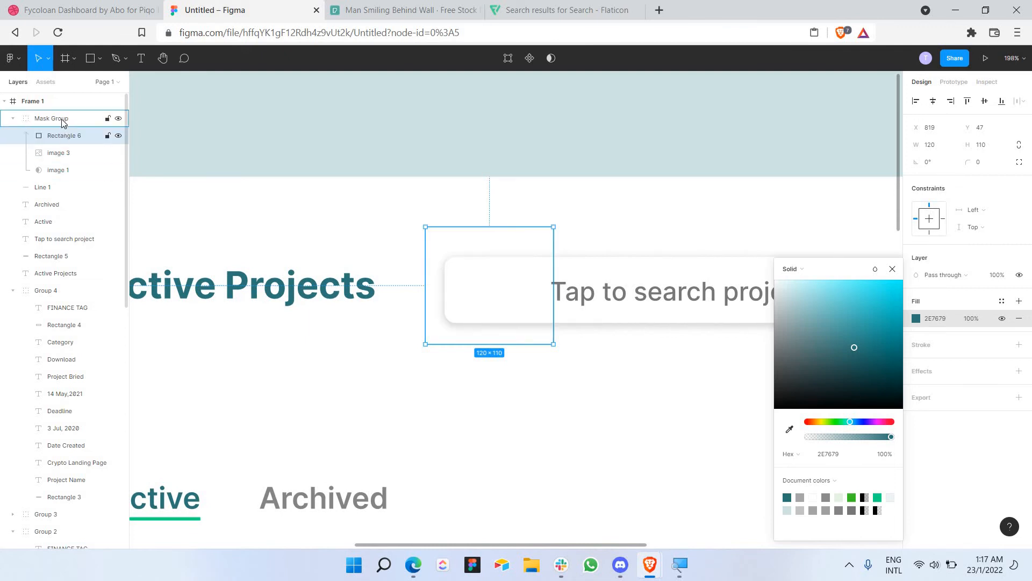
{"action": "left_click", "coordinate": [506, 321]}
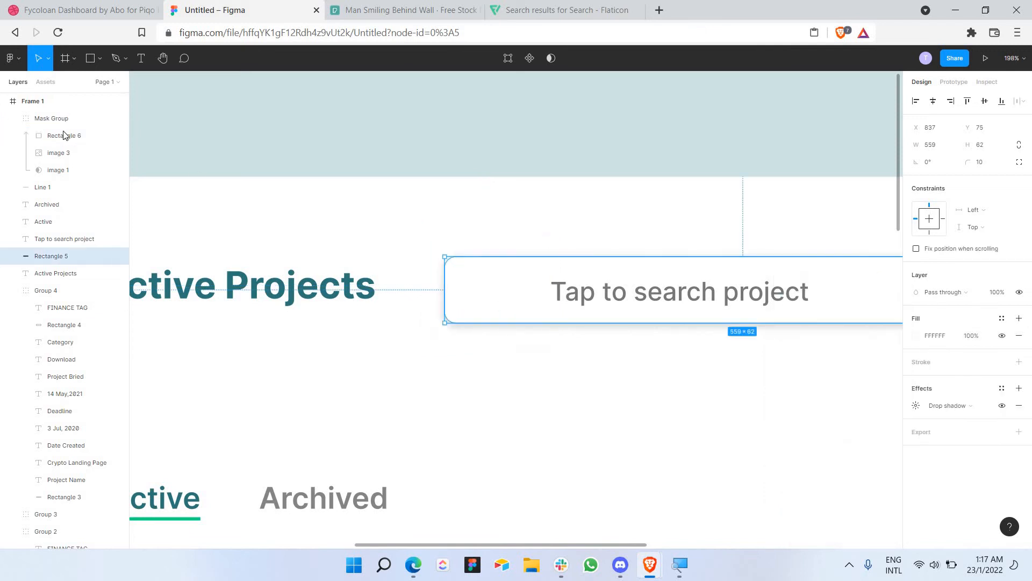
{"action": "left_click", "coordinate": [84, 151]}
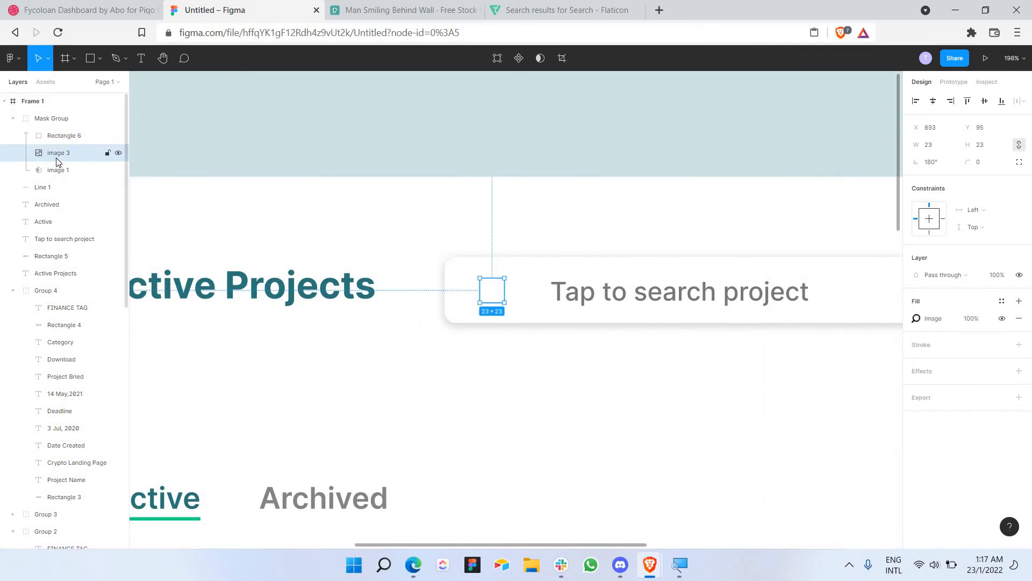
{"action": "left_click", "coordinate": [118, 154]}
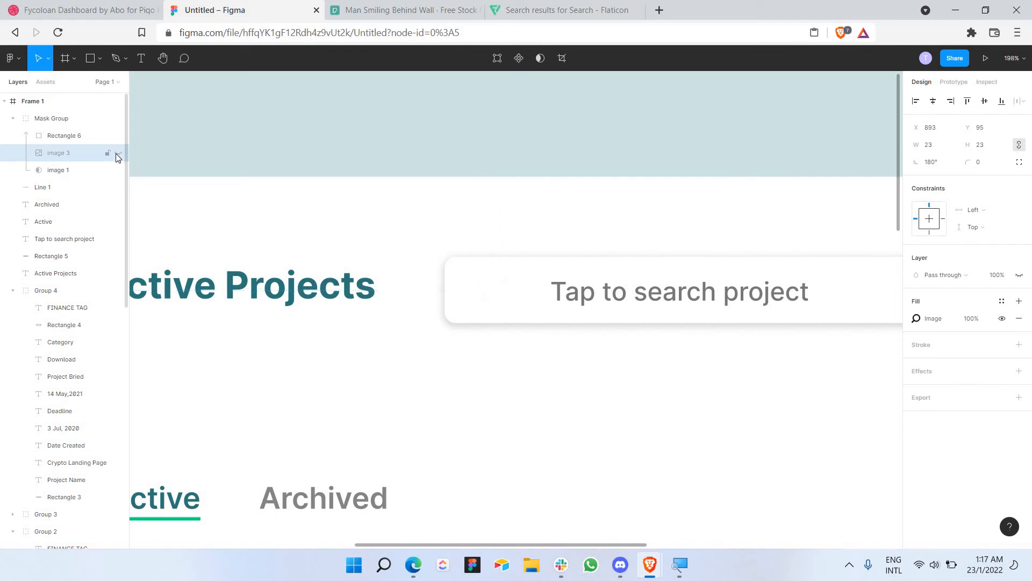
{"action": "left_click", "coordinate": [119, 153]}
{"action": "mouse_move", "coordinate": [65, 145]}
{"action": "left_mouse_down"}
{"action": "mouse_move", "coordinate": [69, 136]}
{"action": "mouse_move", "coordinate": [71, 158]}
{"action": "left_mouse_up"}
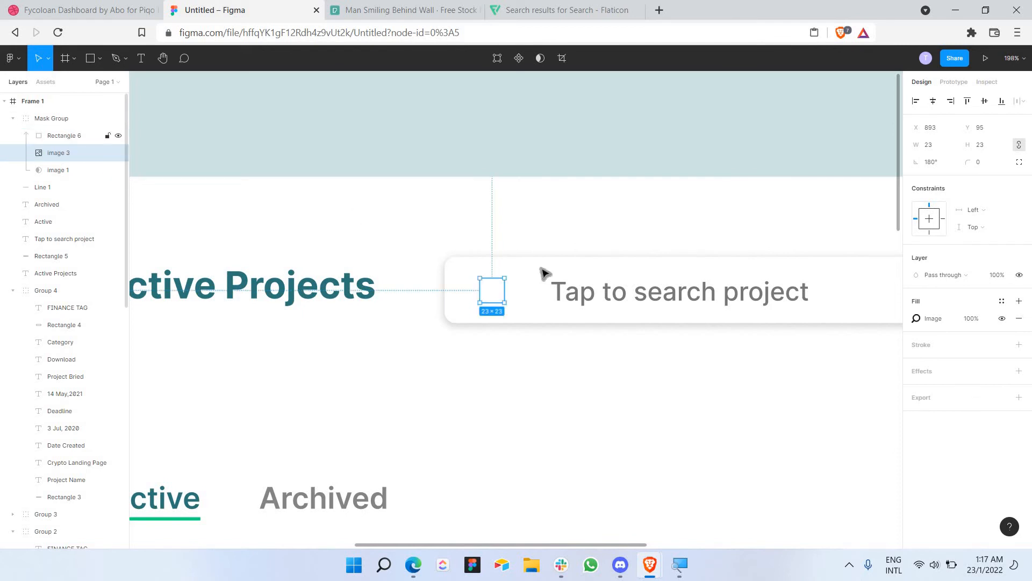
{"action": "left_click", "coordinate": [71, 137]}
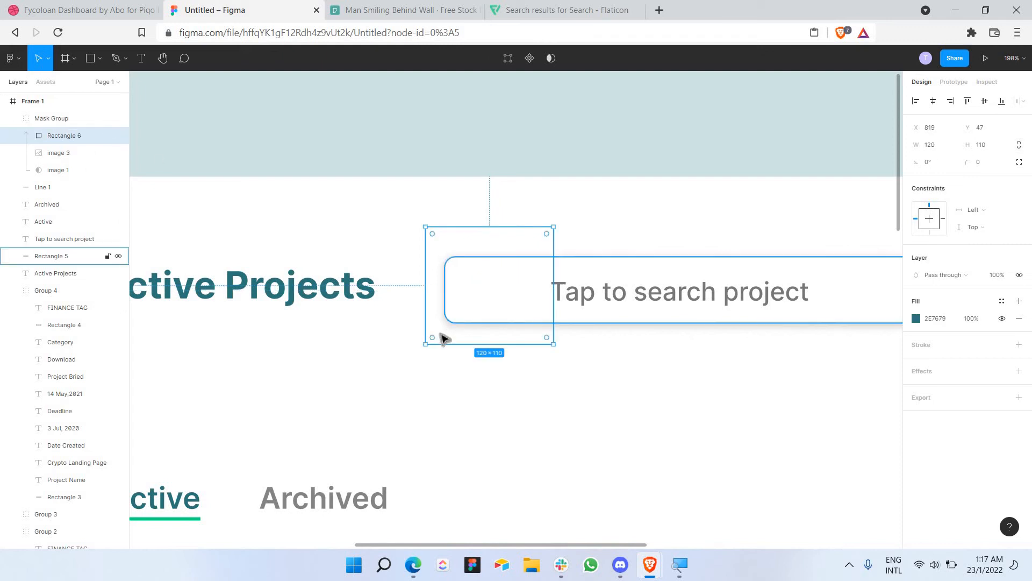
{"action": "left_click", "coordinate": [76, 124]}
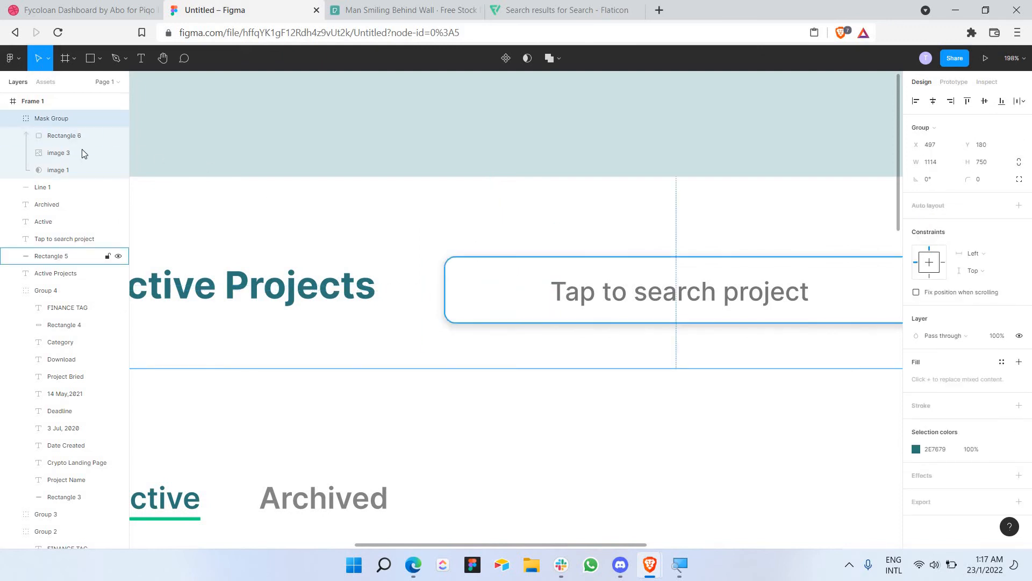
{"action": "left_click", "coordinate": [67, 154]}
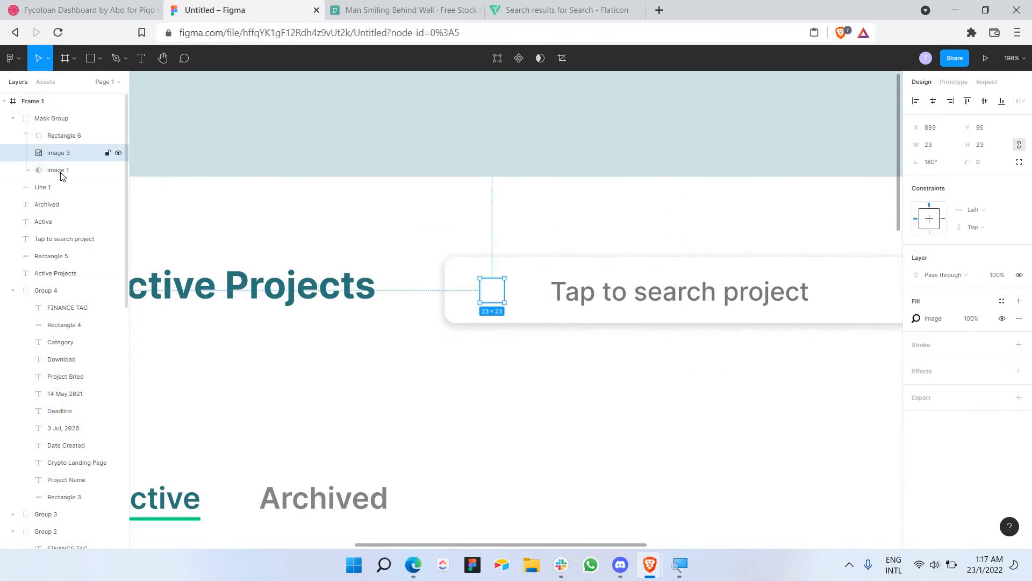
{"action": "left_click", "coordinate": [68, 164]}
{"action": "left_click", "coordinate": [67, 157]}
{"action": "left_click", "coordinate": [67, 137]}
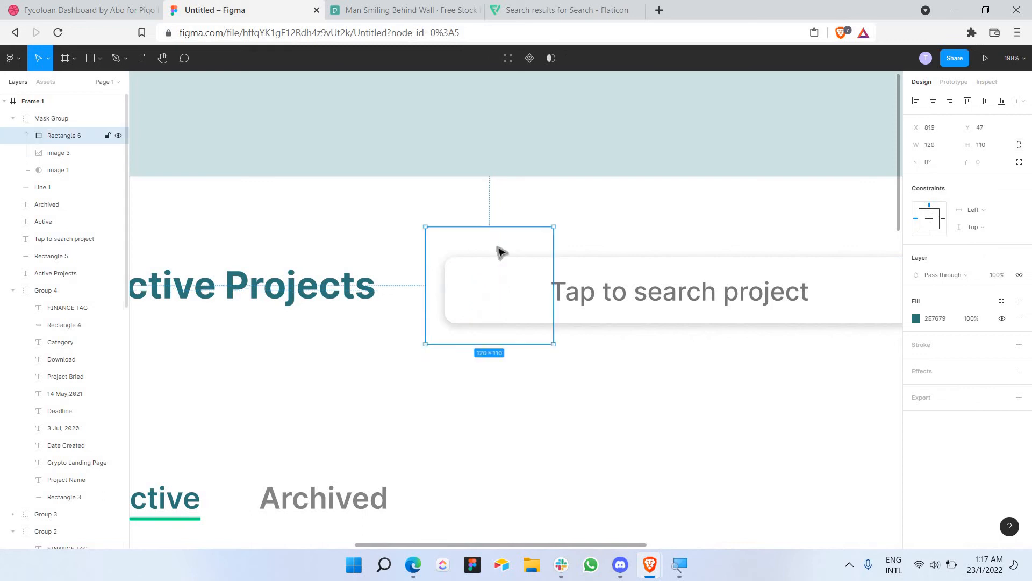
{"action": "key", "text": "Tab"}
{"action": "key", "text": "Tab"}
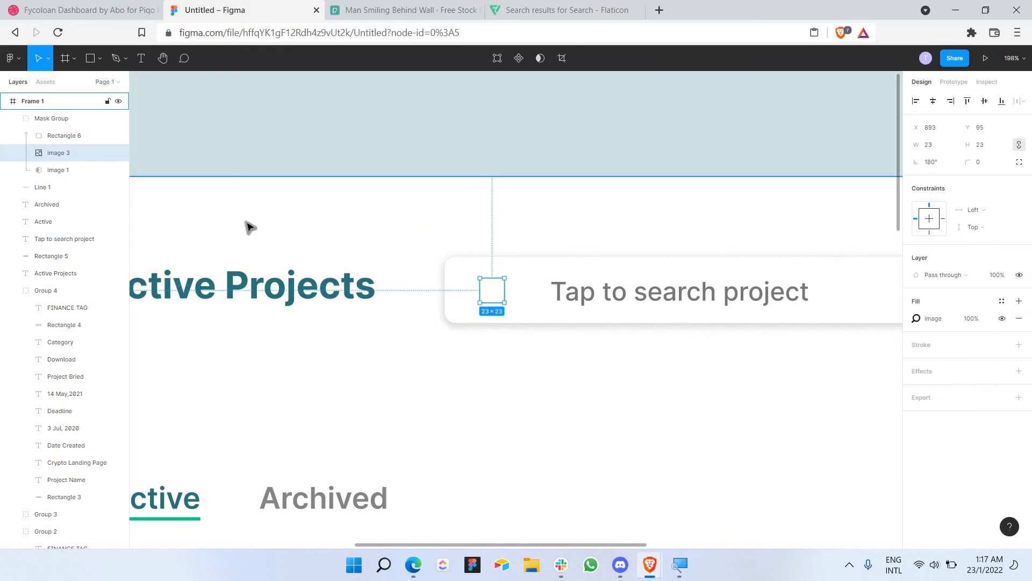
Step: Select image 3 inside the Mask Group and move it above, then below, Rectangle 6
{"action": "key", "text": "shift+Tab"}
{"action": "key", "text": "shift+Tab"}
{"action": "key", "text": "shift+Return"}
{"action": "key", "text": "Return"}
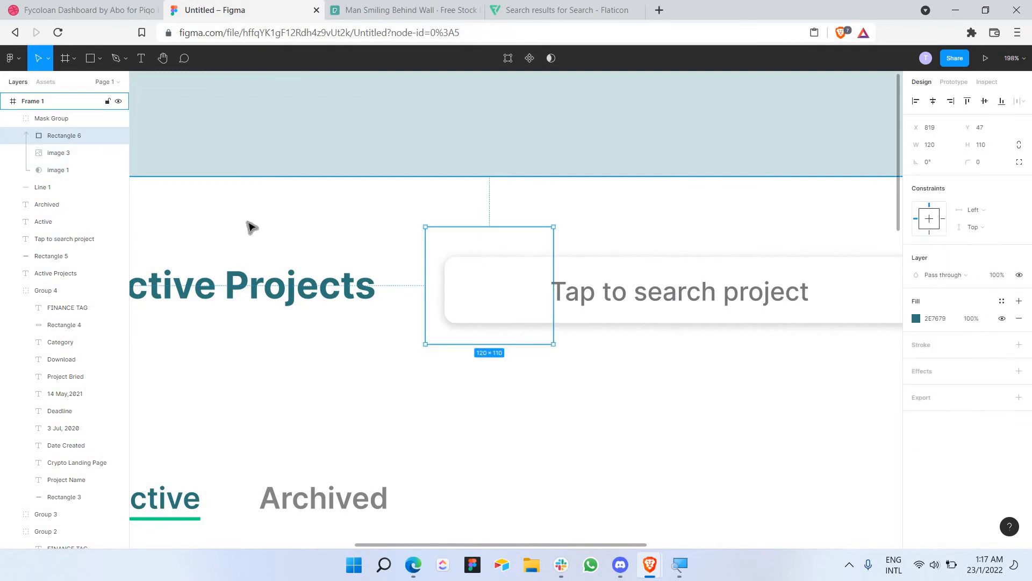
{"action": "key", "text": "Tab"}
{"action": "key", "text": "ctrl+bracketright"}
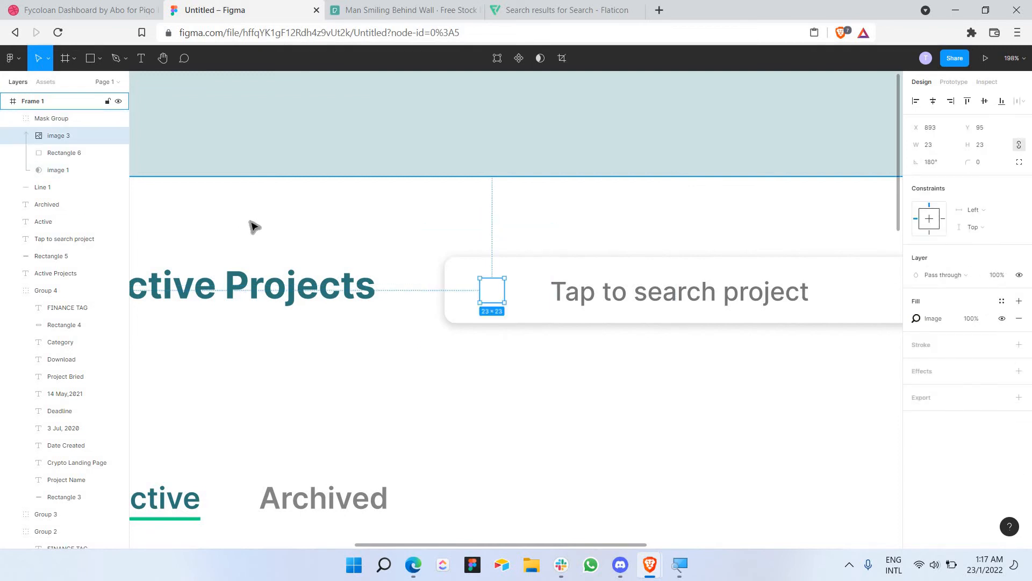
{"action": "key", "text": "ctrl+bracketleft"}
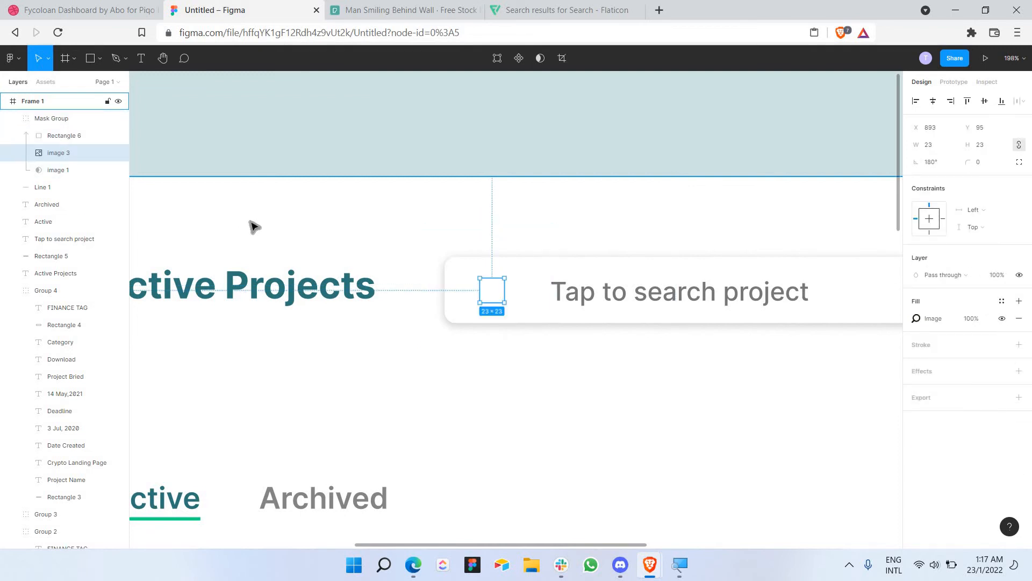
Step: Push Rectangle 6 down in the mask group order, then undo those layer changes
{"action": "key", "text": "ctrl+z"}
{"action": "key", "text": "ctrl+z"}
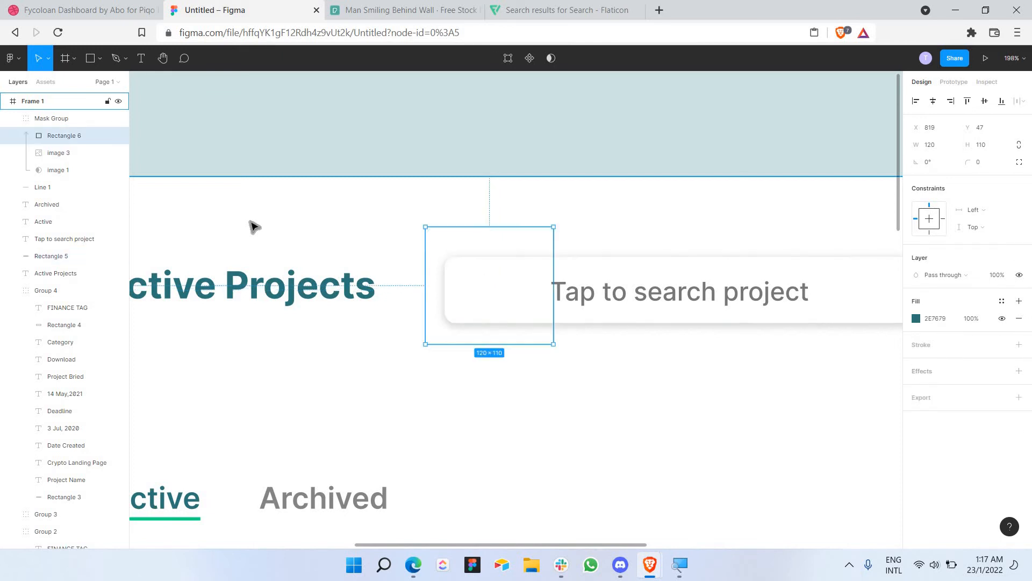
{"action": "key", "text": "ctrl+bracketleft"}
{"action": "key", "text": "ctrl+bracketleft"}
{"action": "key", "text": "bracketright"}
{"action": "key", "text": "ctrl+bracketleft"}
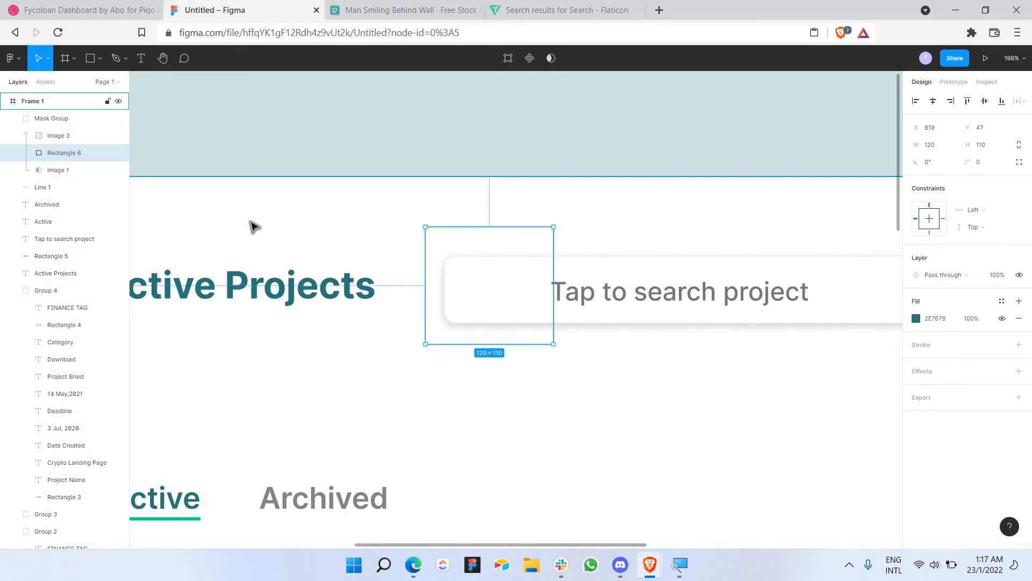
{"action": "key", "text": "ctrl+z"}
{"action": "key", "text": "ctrl+z"}
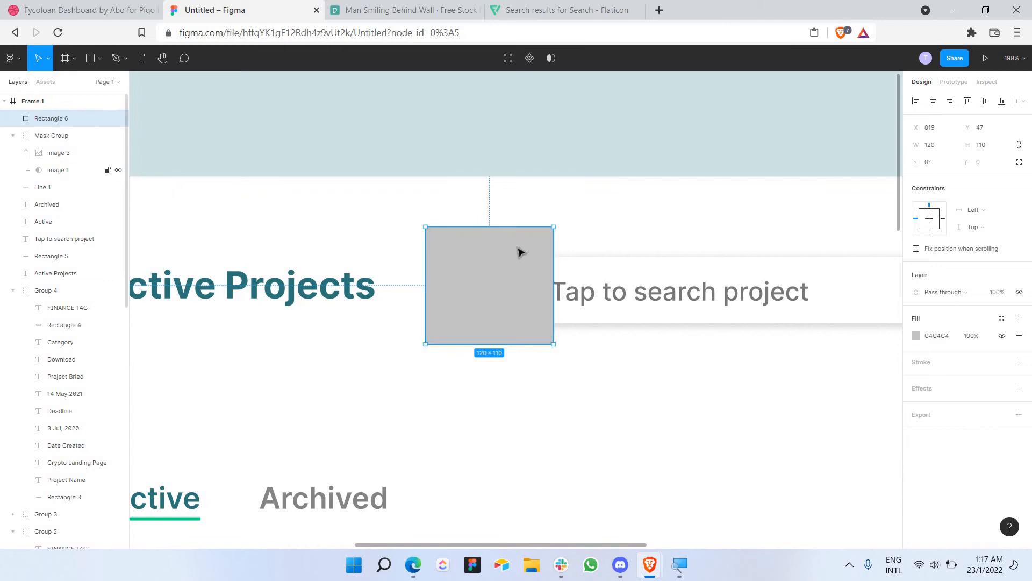
{"action": "key", "text": "ctrl+z"}
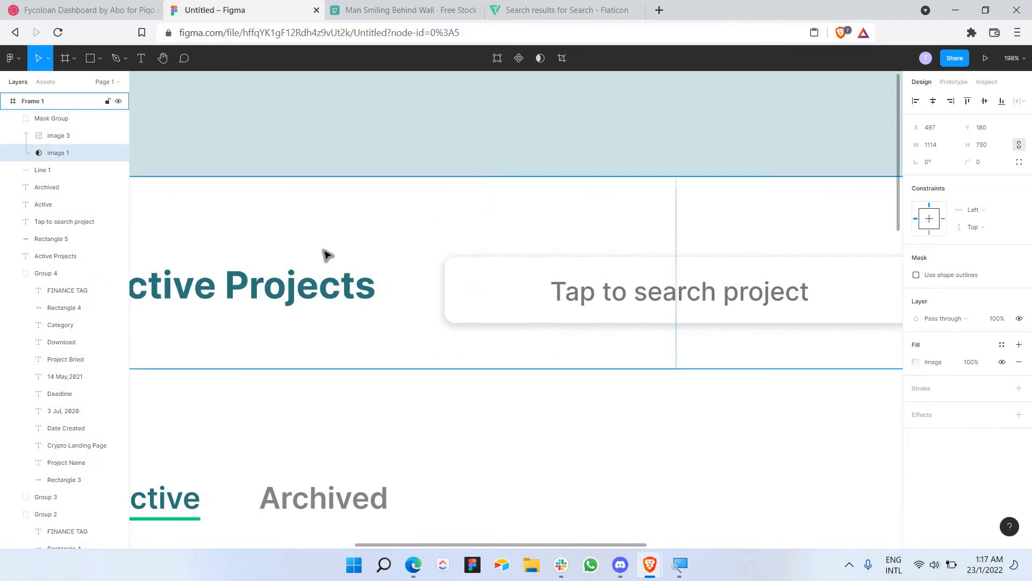
Step: Draw a rectangle over the search box's left end and drag it into the mask group below image 1
{"action": "left_click", "coordinate": [77, 140]}
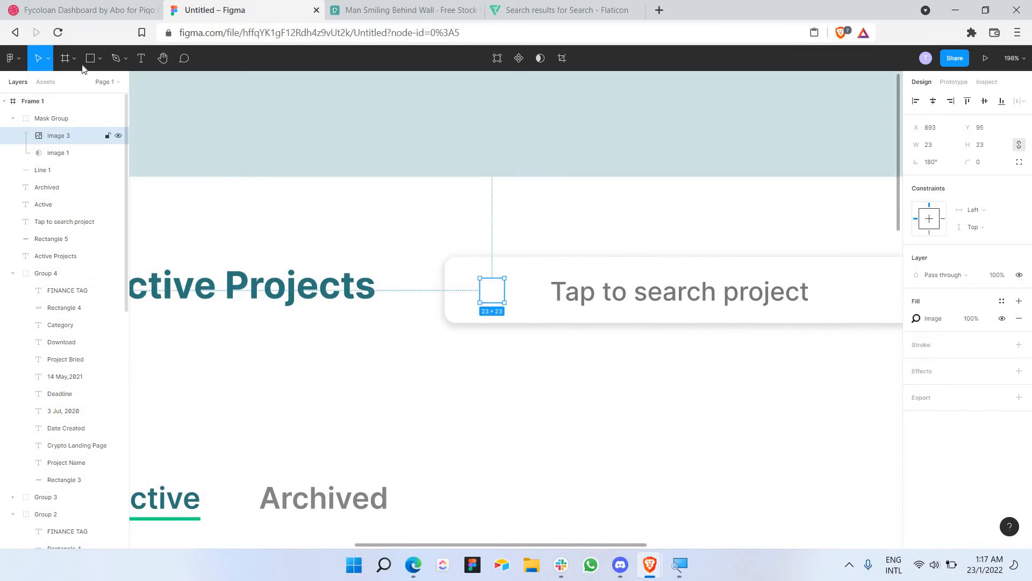
{"action": "key", "text": "r"}
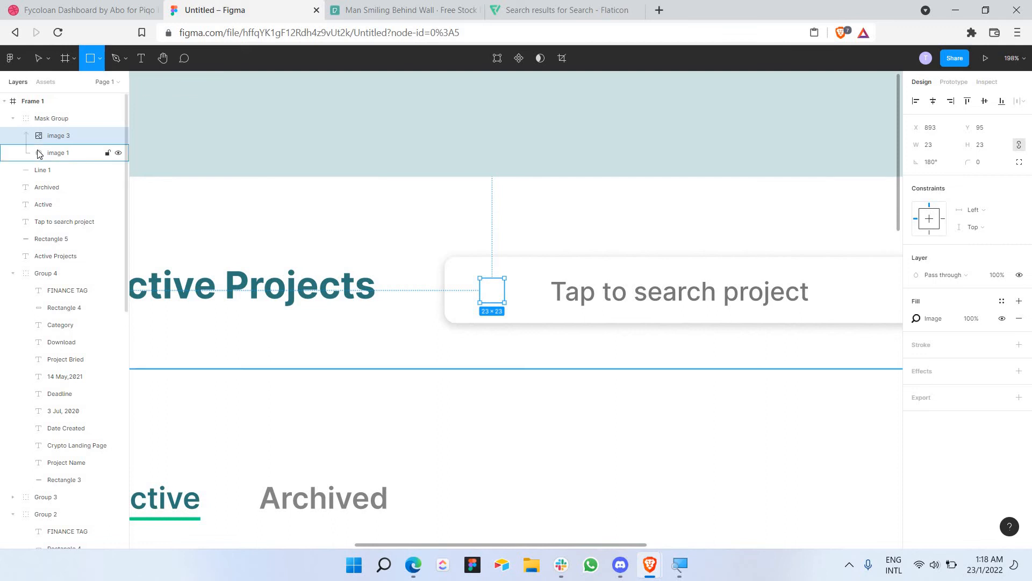
{"action": "left_click", "coordinate": [39, 154]}
{"action": "left_click_drag", "start_coordinate": [412, 237], "coordinate": [531, 312]}
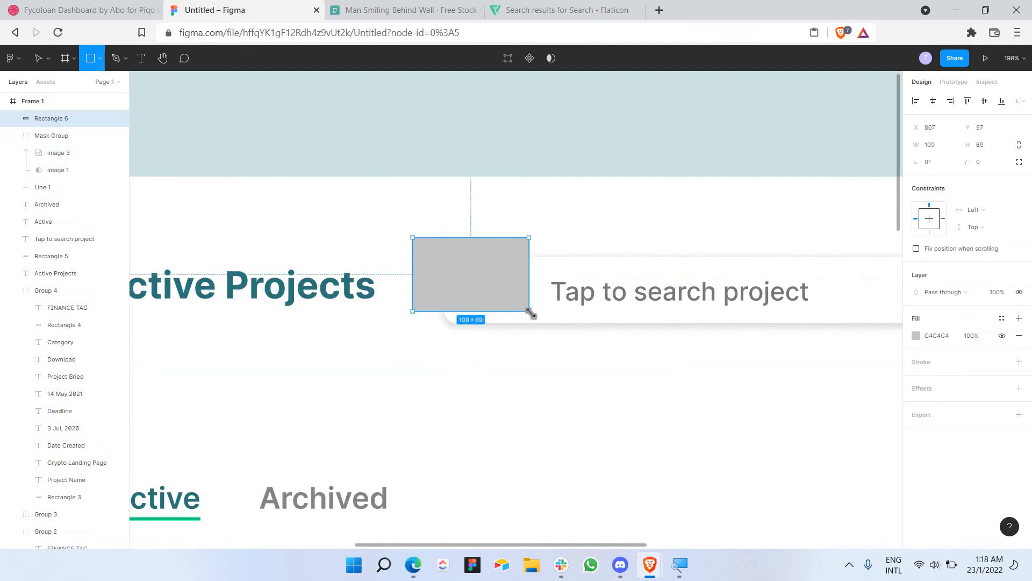
{"action": "left_click_drag", "start_coordinate": [479, 278], "coordinate": [483, 289]}
{"action": "left_click_drag", "start_coordinate": [72, 123], "coordinate": [65, 177]}
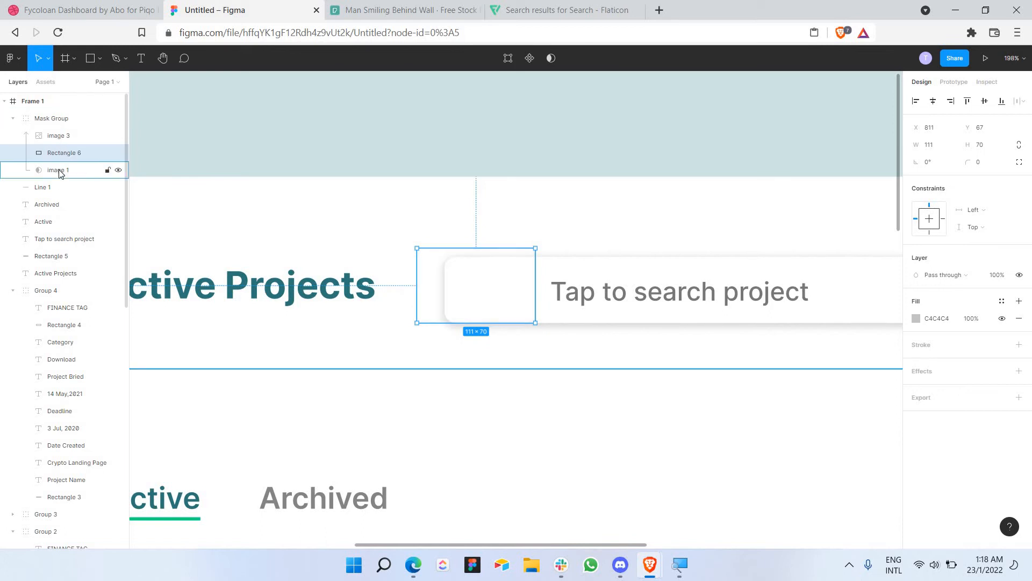
Step: Move Rectangle 6 below image 1, then undo, leaving the Mask Group with only image 3 and image 1
{"action": "left_click", "coordinate": [72, 139]}
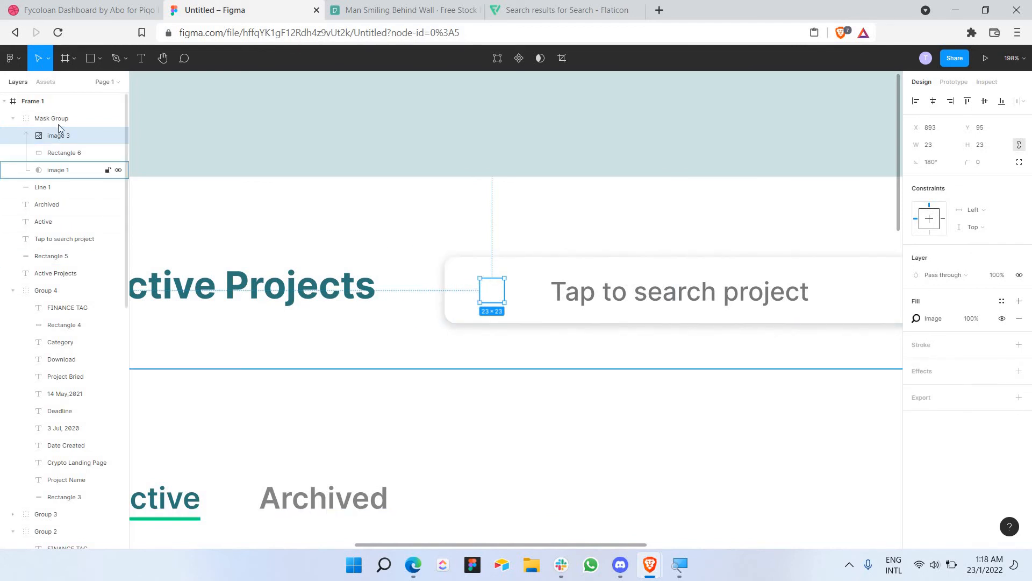
{"action": "left_click", "coordinate": [70, 155]}
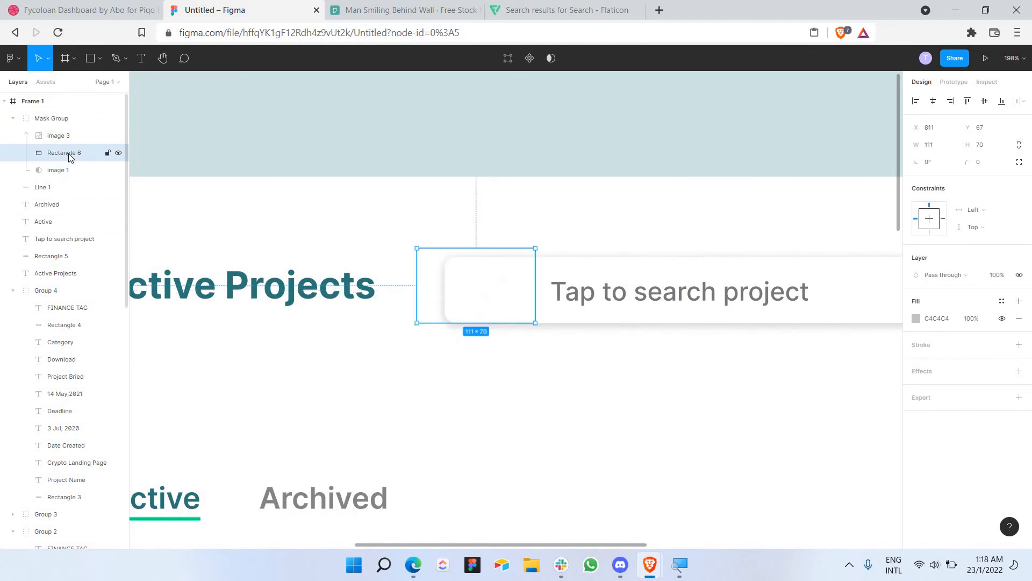
{"action": "key", "text": "Tab"}
{"action": "key", "text": "Tab"}
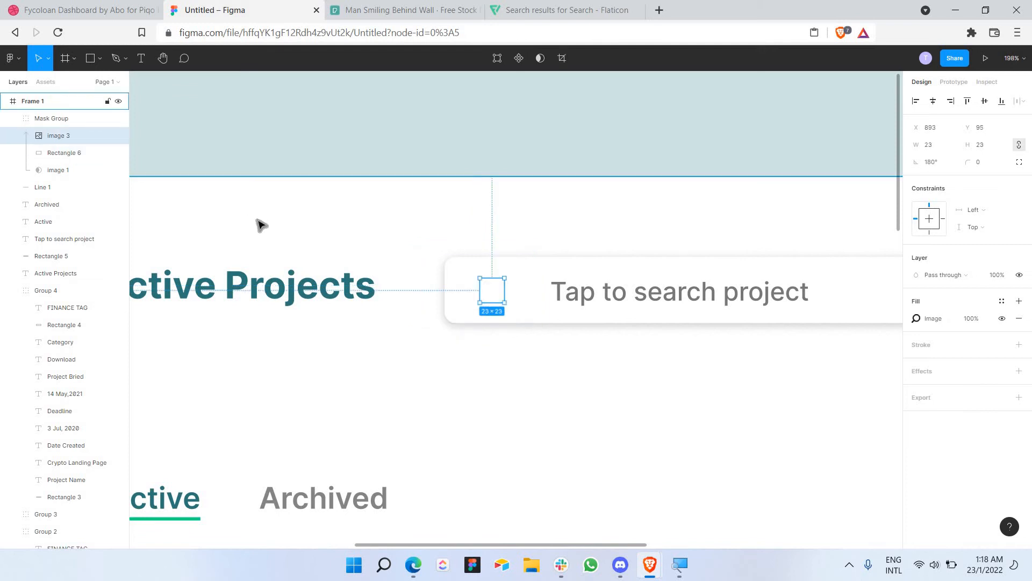
{"action": "key", "text": "shift+Tab"}
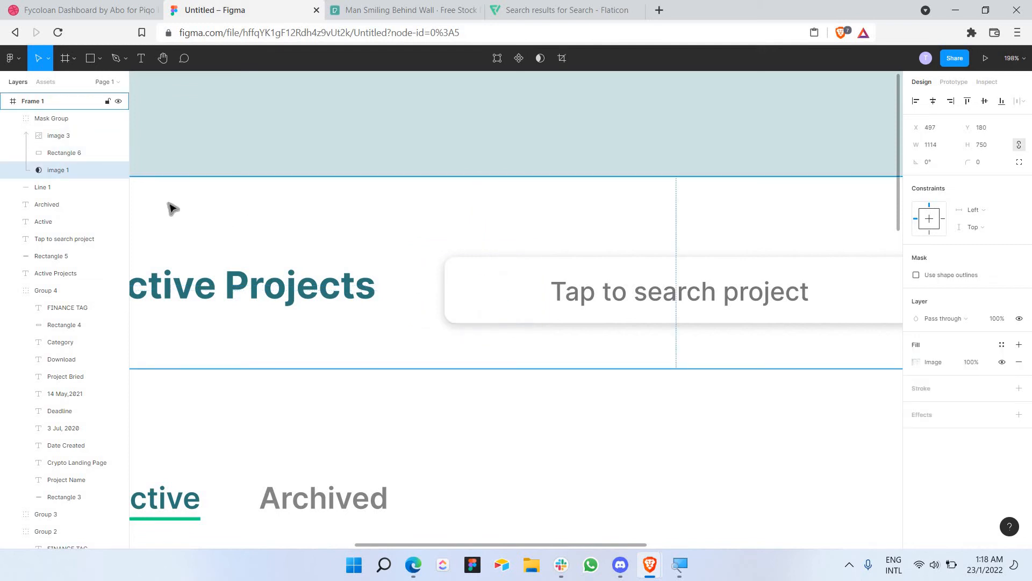
{"action": "key", "text": "shift+Tab"}
{"action": "key", "text": "ctrl+["}
{"action": "key", "text": "ctrl+z"}
{"action": "key", "text": "ctrl+z"}
{"action": "key", "text": "ctrl+z"}
{"action": "key", "text": "ctrl+z"}
{"action": "key", "text": "ctrl+z"}
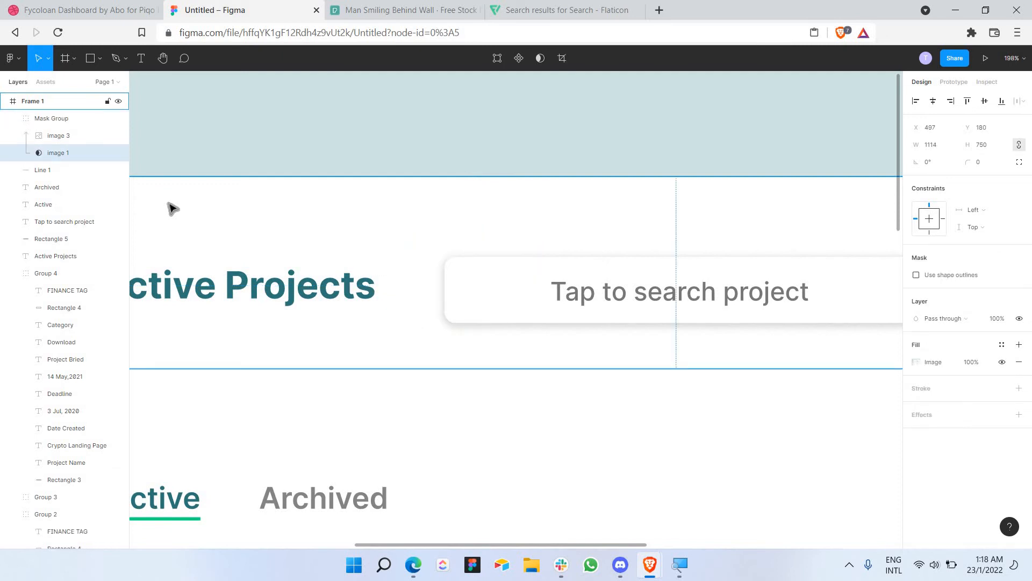
{"action": "key", "text": "ctrl+z"}
{"action": "key", "text": "ctrl+z"}
{"action": "key", "text": "ctrl+z"}
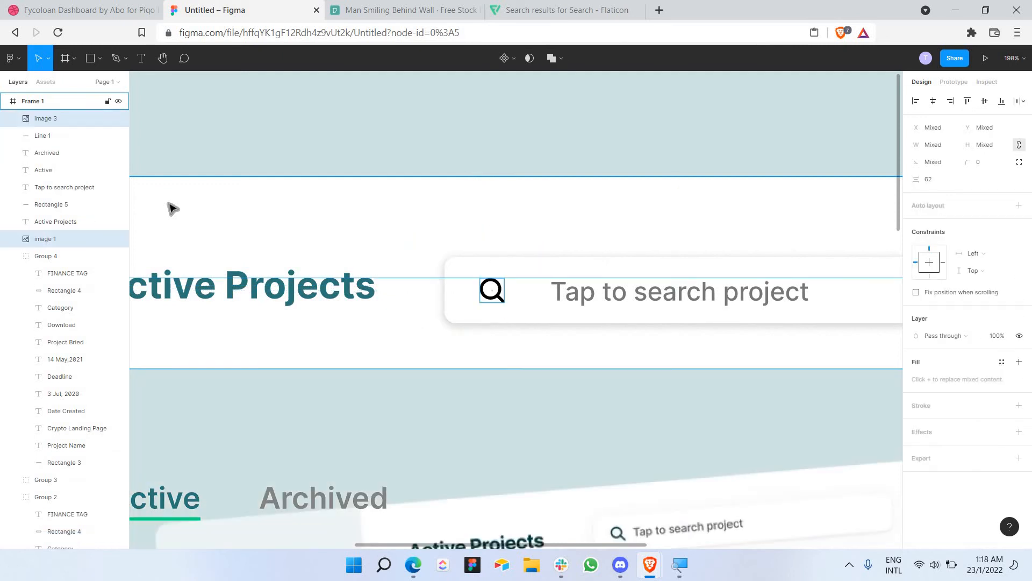
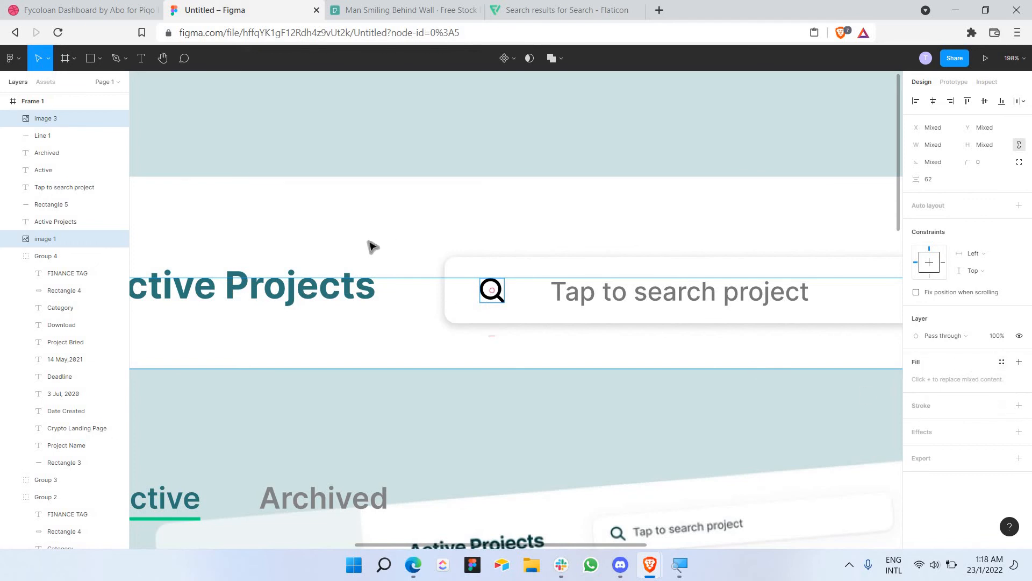
Step: Fade the search icon (image 3) to 50% fill opacity
{"action": "key", "text": "Escape"}
{"action": "left_click", "coordinate": [496, 296]}
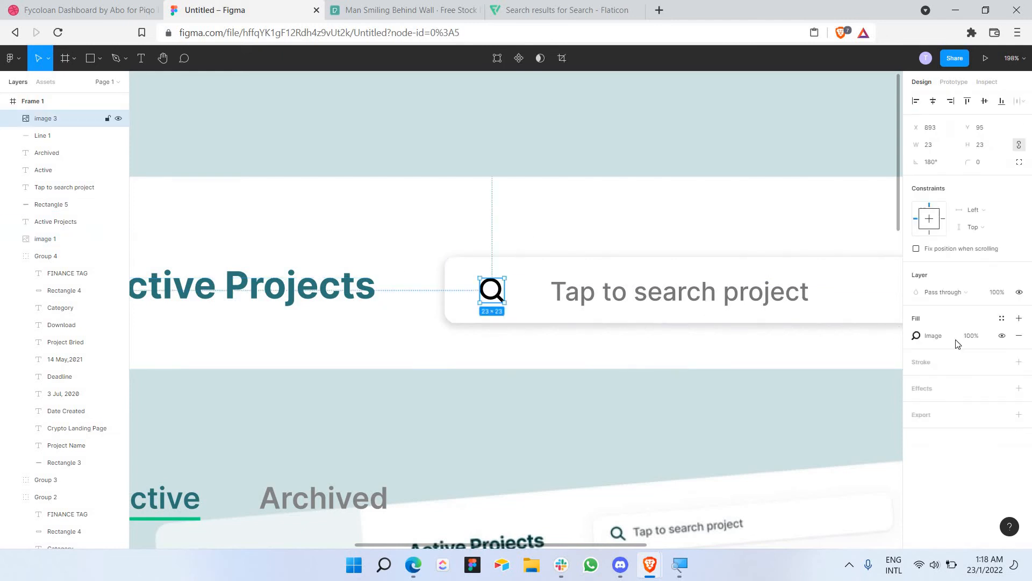
{"action": "left_click", "coordinate": [971, 336]}
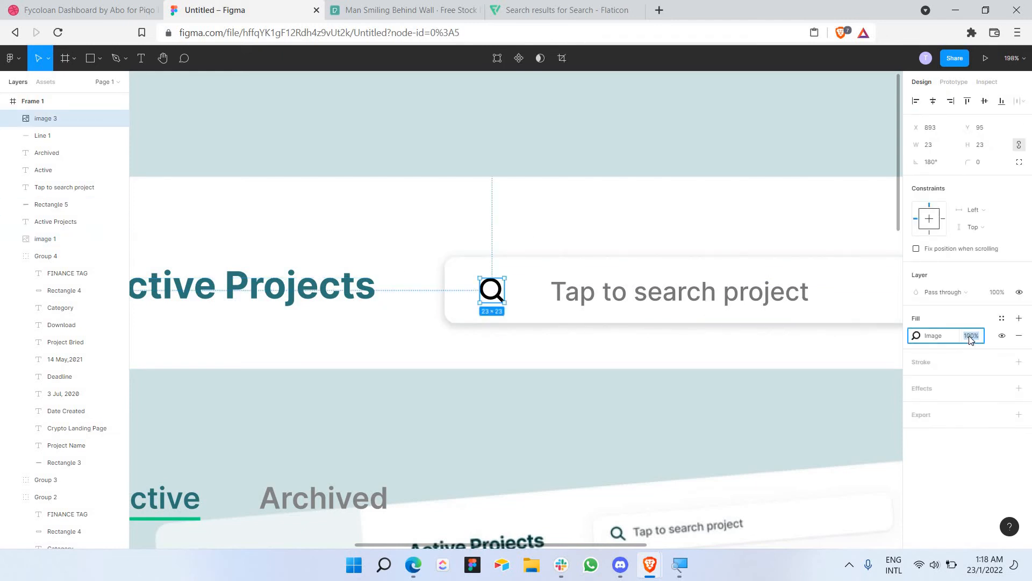
{"action": "type", "text": "50"}
{"action": "key", "text": "Return"}
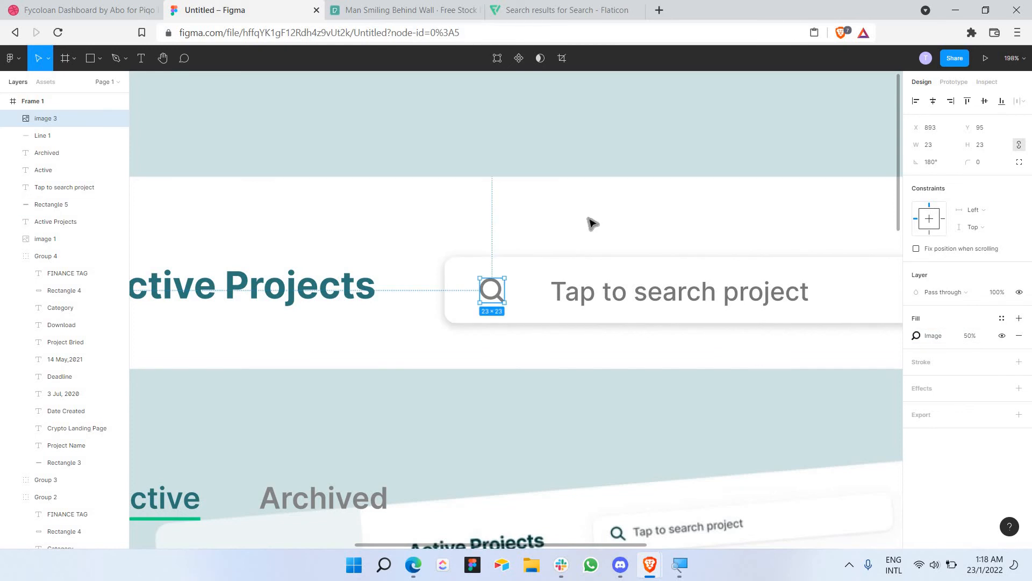
{"action": "left_click", "coordinate": [589, 218]}
Step: Reduce the 'Tap to search project' placeholder text to font size 20
{"action": "scroll", "coordinate": [590, 218], "scroll_direction": "down", "scroll_amount": 1}
{"action": "double_click", "coordinate": [675, 288]}
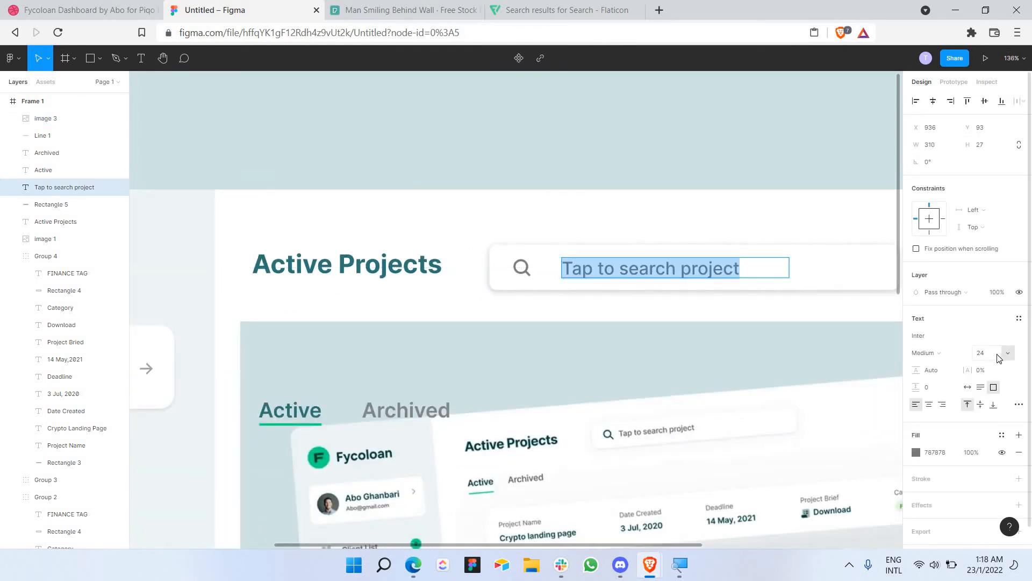
{"action": "left_click", "coordinate": [998, 358]}
{"action": "type", "text": "20"}
{"action": "key", "text": "Return"}
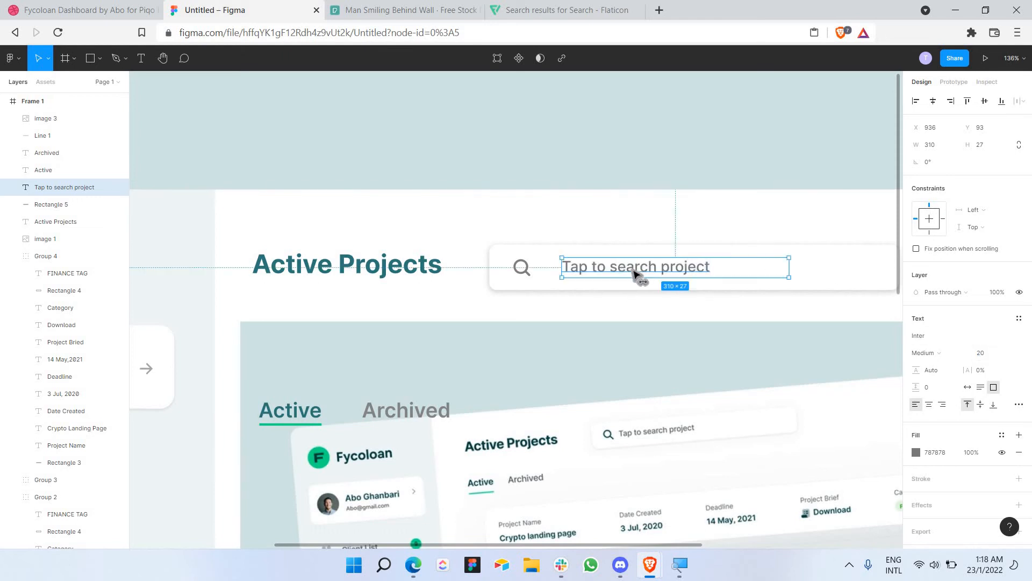
{"action": "left_click", "coordinate": [630, 162]}
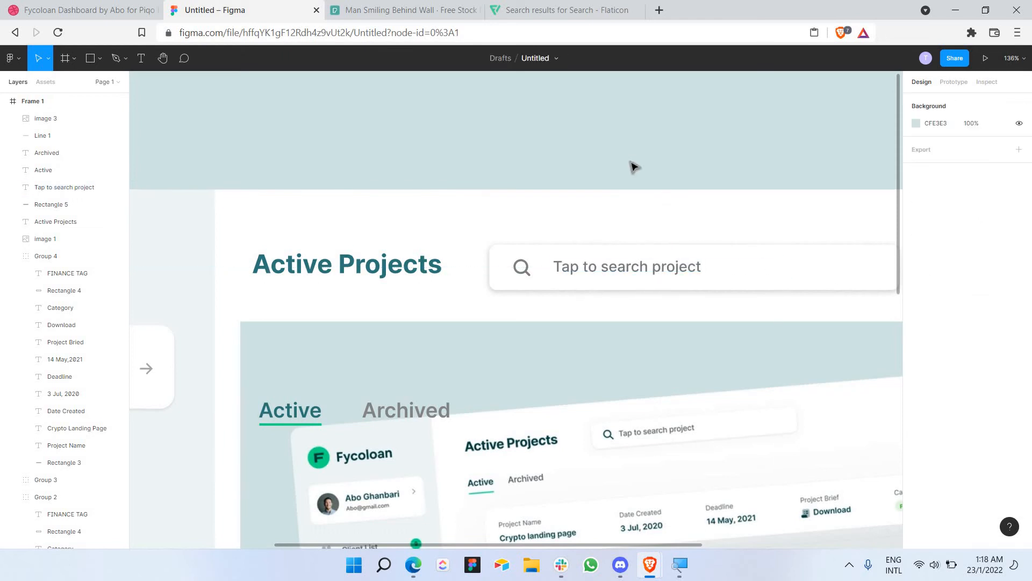
Step: Draw a rectangle just to the right of the search bar
{"action": "scroll", "coordinate": [633, 166], "scroll_direction": "down", "scroll_amount": 5}
{"action": "scroll", "coordinate": [618, 290], "scroll_direction": "up", "scroll_amount": 3}
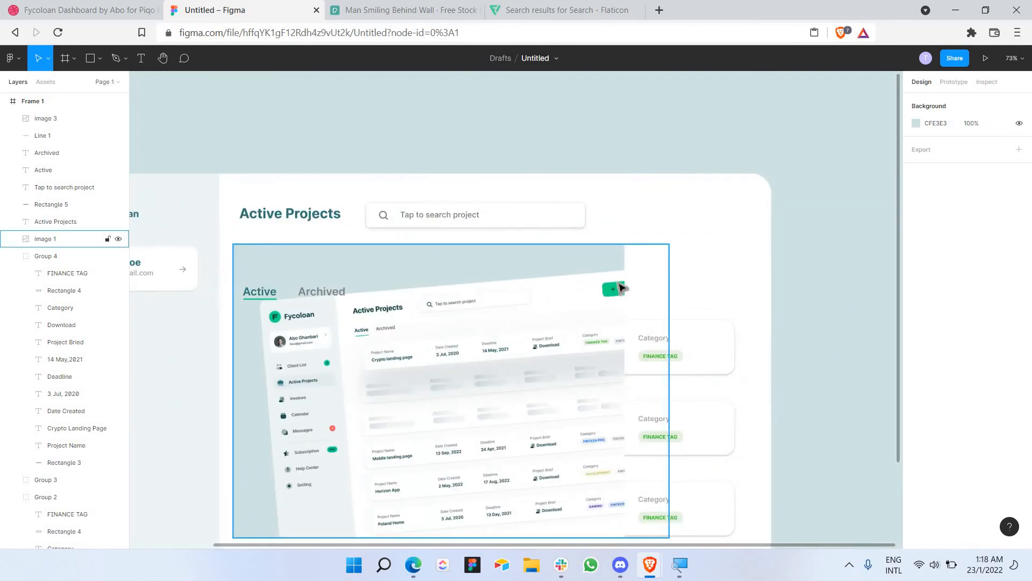
{"action": "scroll", "coordinate": [629, 292], "scroll_direction": "up", "scroll_amount": 5}
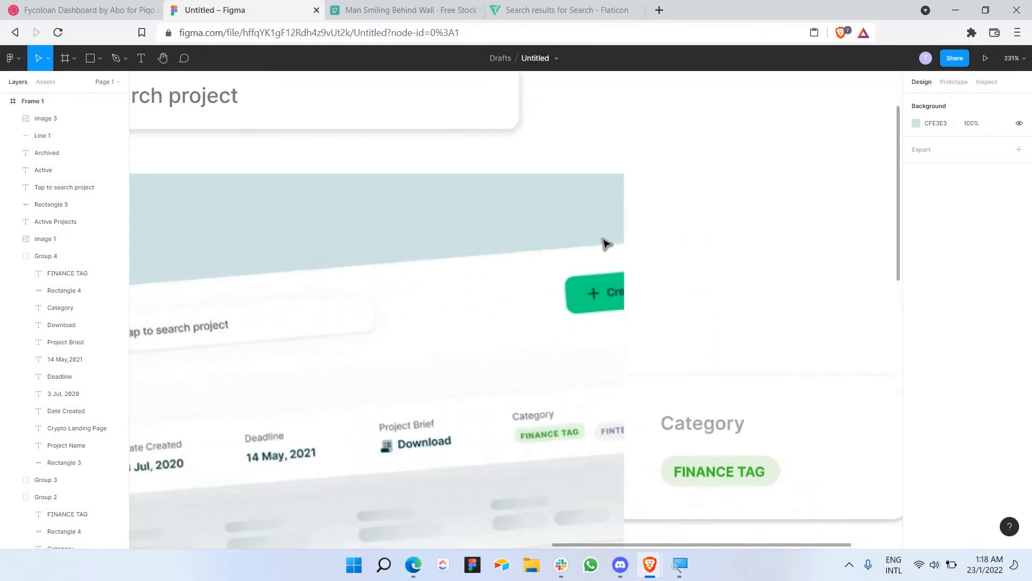
{"action": "scroll", "coordinate": [233, 81], "scroll_direction": "right", "scroll_amount": 3}
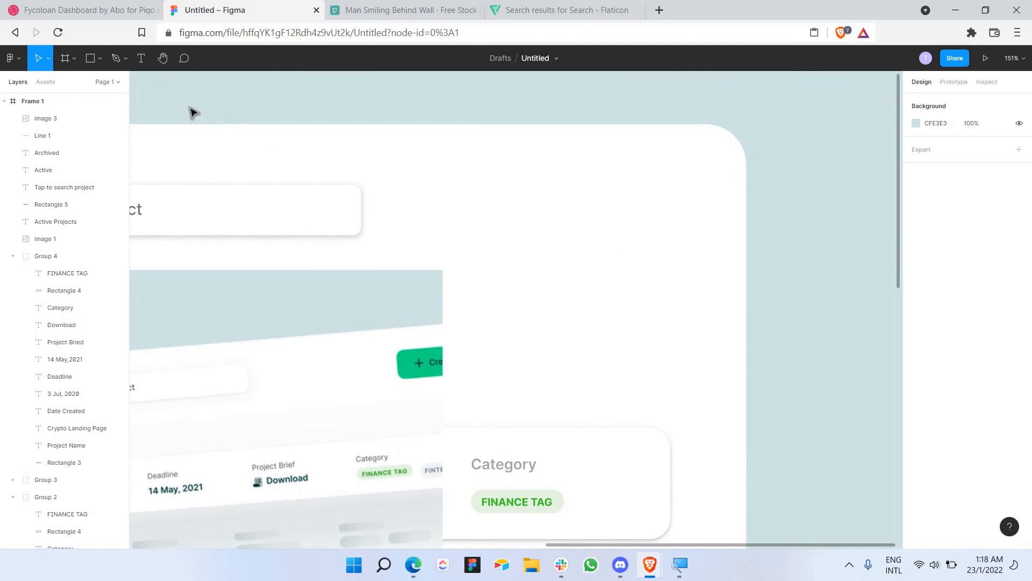
{"action": "left_click", "coordinate": [91, 58]}
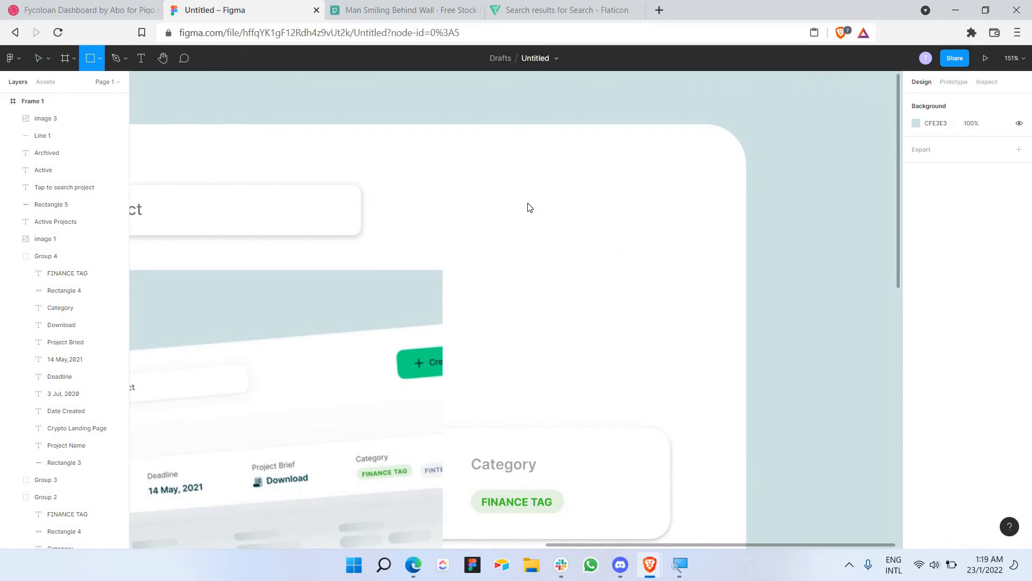
{"action": "left_click_drag", "start_coordinate": [673, 166], "coordinate": [518, 214]}
{"action": "mouse_move", "coordinate": [618, 195]}
{"action": "left_mouse_down"}
{"action": "mouse_move", "coordinate": [625, 206]}
{"action": "mouse_move", "coordinate": [606, 207]}
{"action": "mouse_move", "coordinate": [621, 211]}
{"action": "left_mouse_up"}
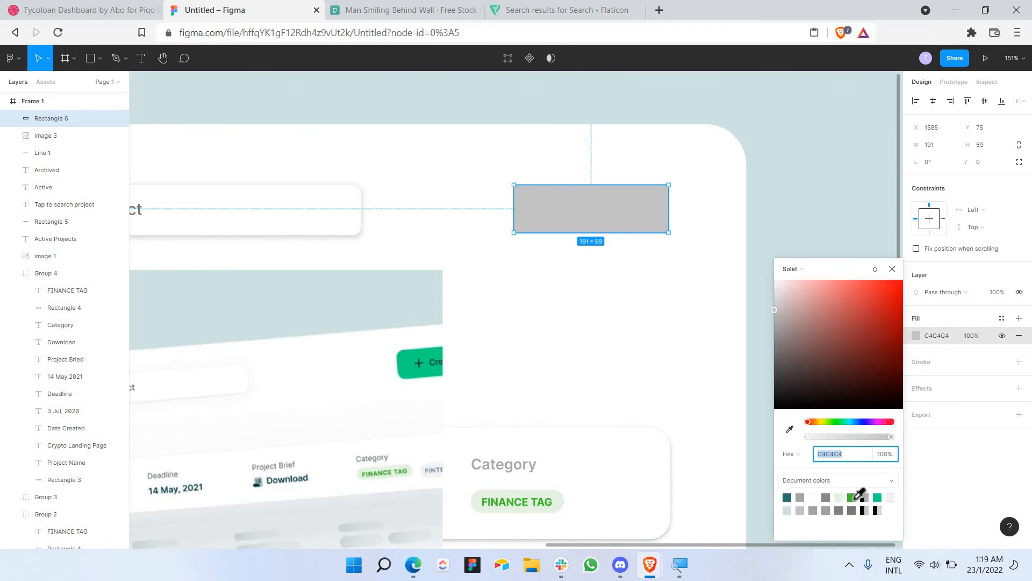
Step: Fill the rectangle with green 01DB82 and set its corner radius to 20
{"action": "left_click", "coordinate": [877, 497]}
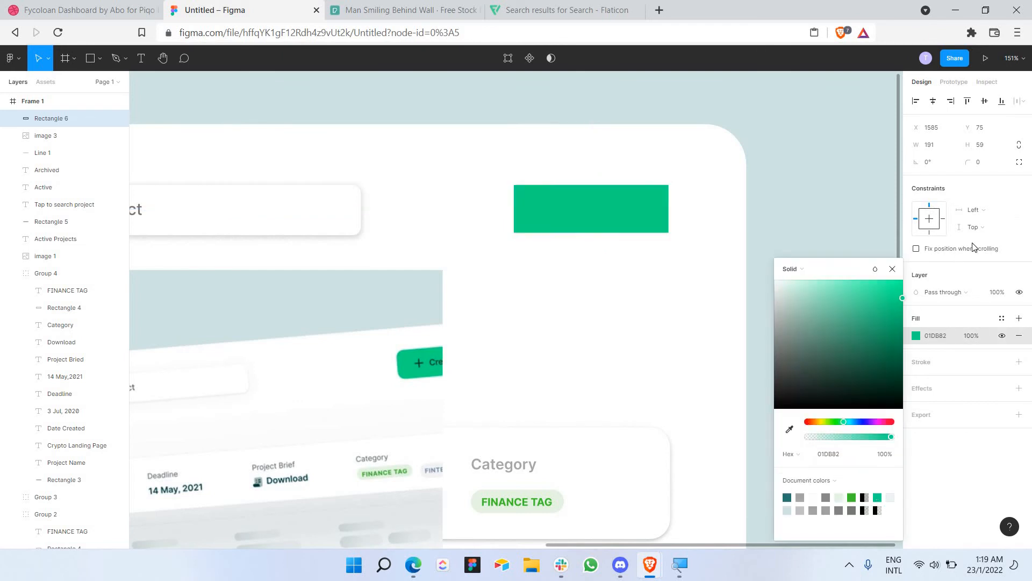
{"action": "left_click", "coordinate": [987, 163]}
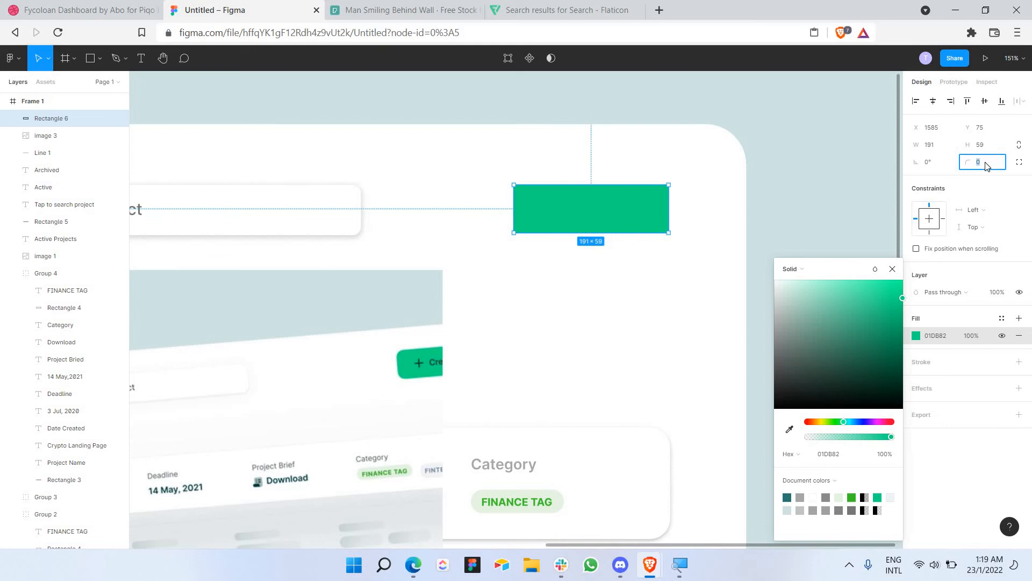
{"action": "key", "text": "Return"}
{"action": "left_click", "coordinate": [986, 164]}
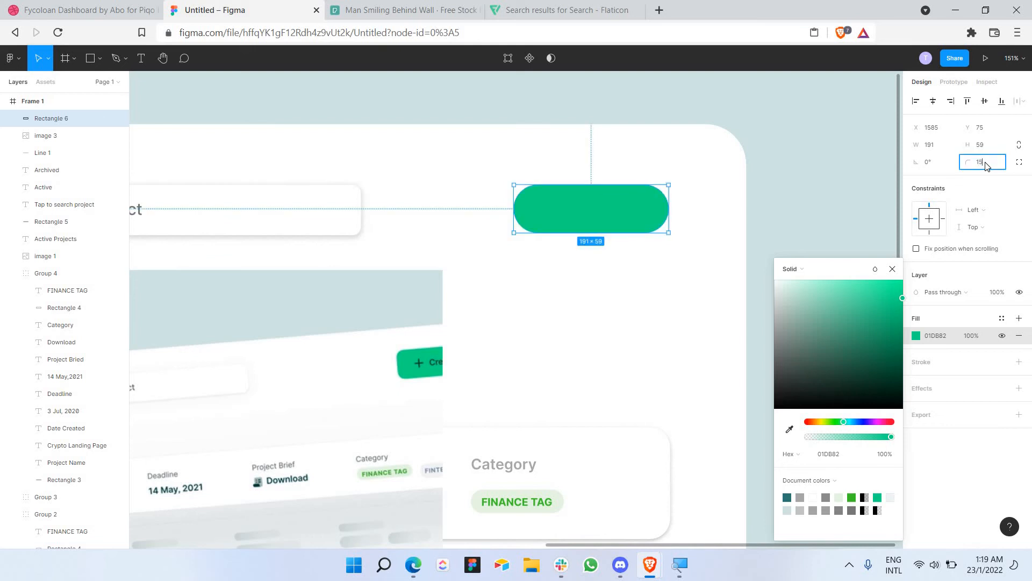
{"action": "key", "text": "Return"}
{"action": "left_click", "coordinate": [984, 164]}
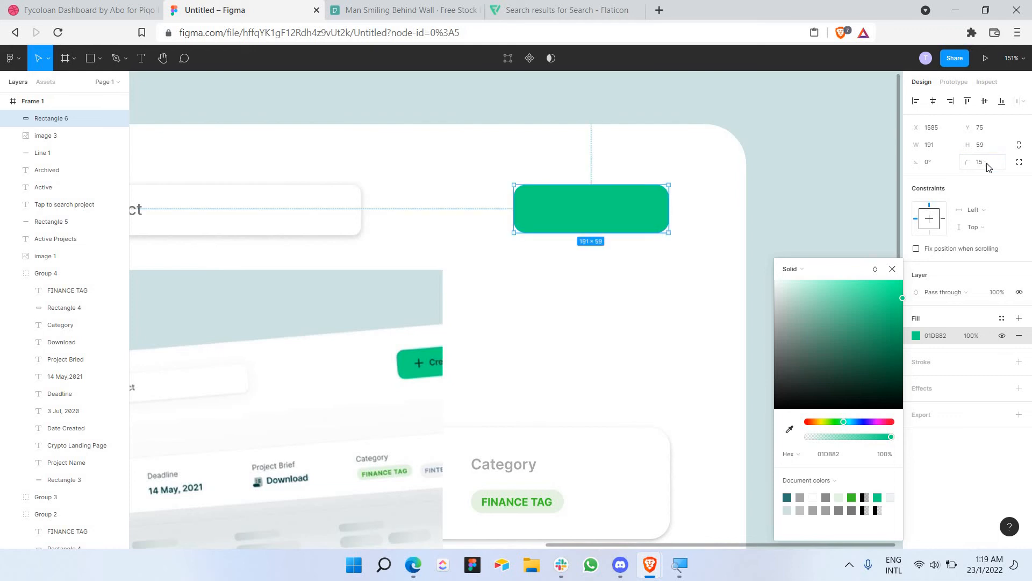
{"action": "key", "text": "Return"}
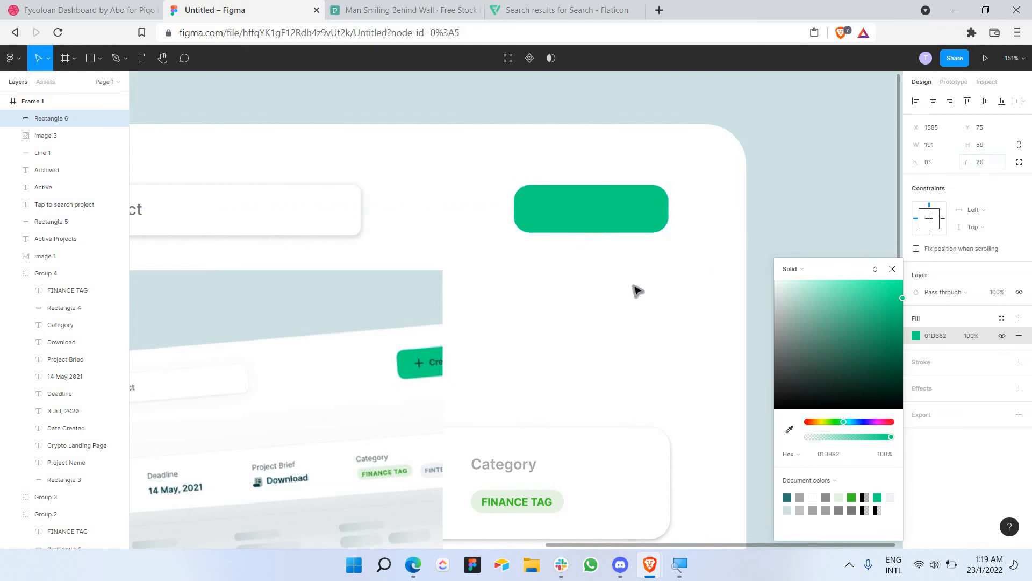
{"action": "key", "text": "Escape"}
{"action": "left_click", "coordinate": [142, 60]}
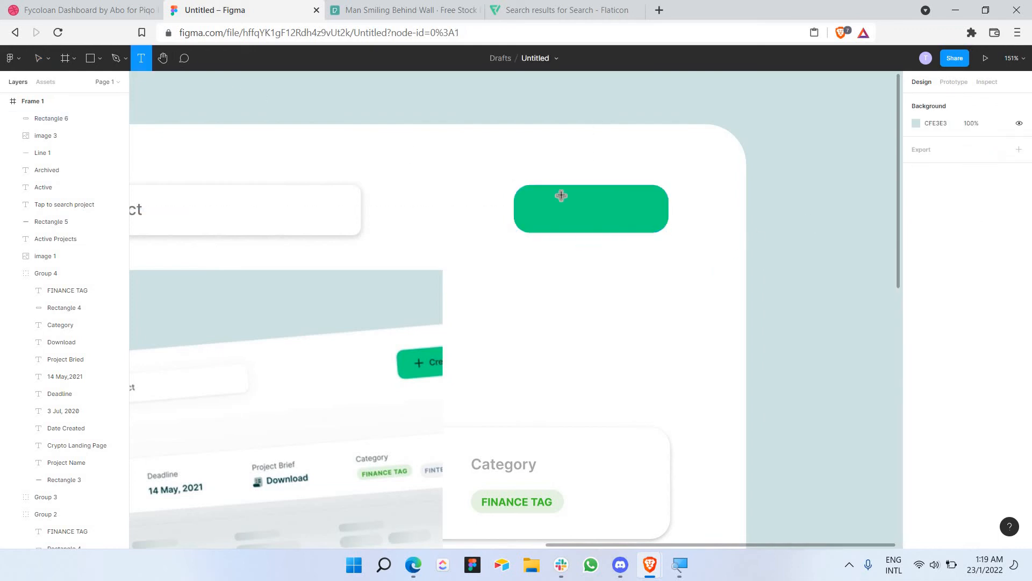
Step: Add a Semi Bold '+ Create' text label over the green button
{"action": "left_click_drag", "start_coordinate": [540, 196], "coordinate": [651, 220]}
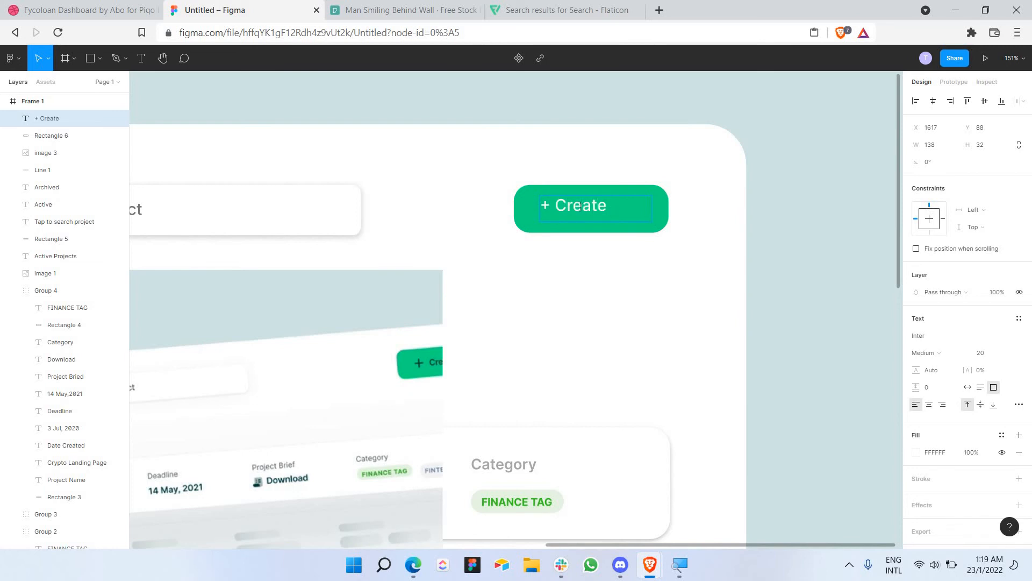
{"action": "type", "text": "+ Create"}
{"action": "key", "text": "ctrl+a"}
{"action": "left_click", "coordinate": [934, 354]}
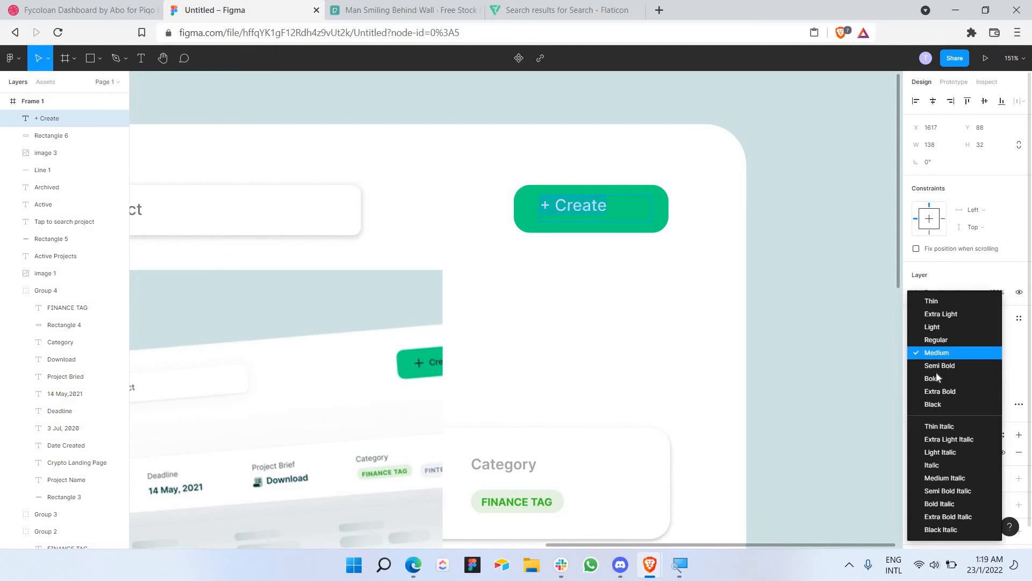
{"action": "left_click", "coordinate": [937, 364]}
{"action": "key", "text": "Escape"}
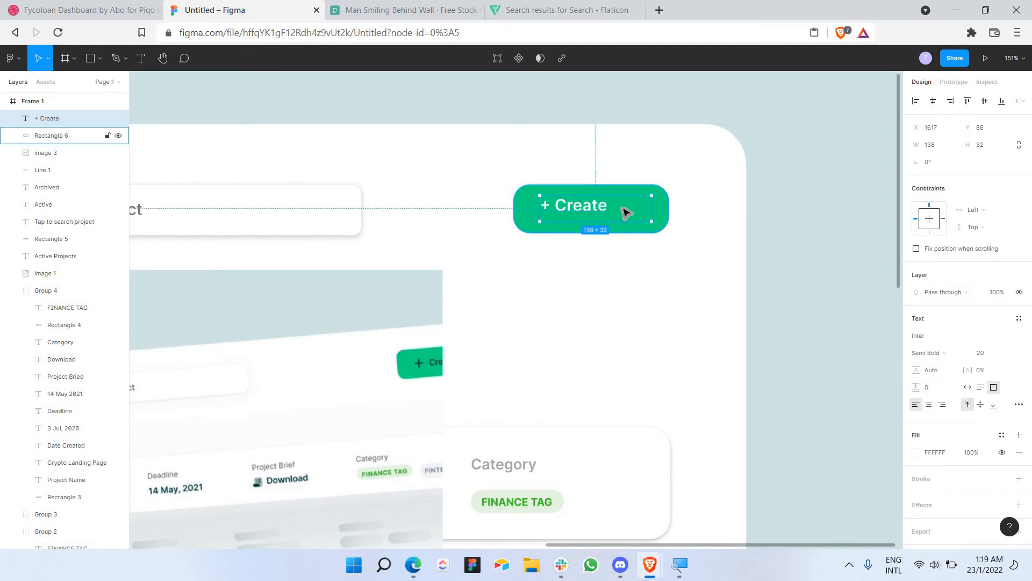
Step: Centre-align the '+ Create' label and position it centred on the button
{"action": "left_click_drag", "start_coordinate": [590, 211], "coordinate": [602, 211]}
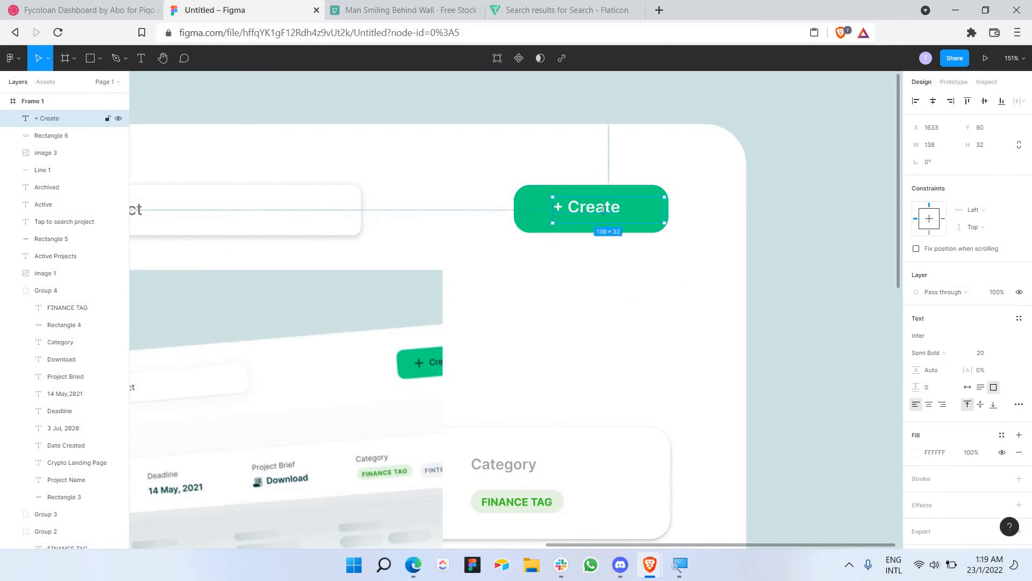
{"action": "double_click", "coordinate": [603, 210]}
{"action": "key", "text": "ctrl+alt+t"}
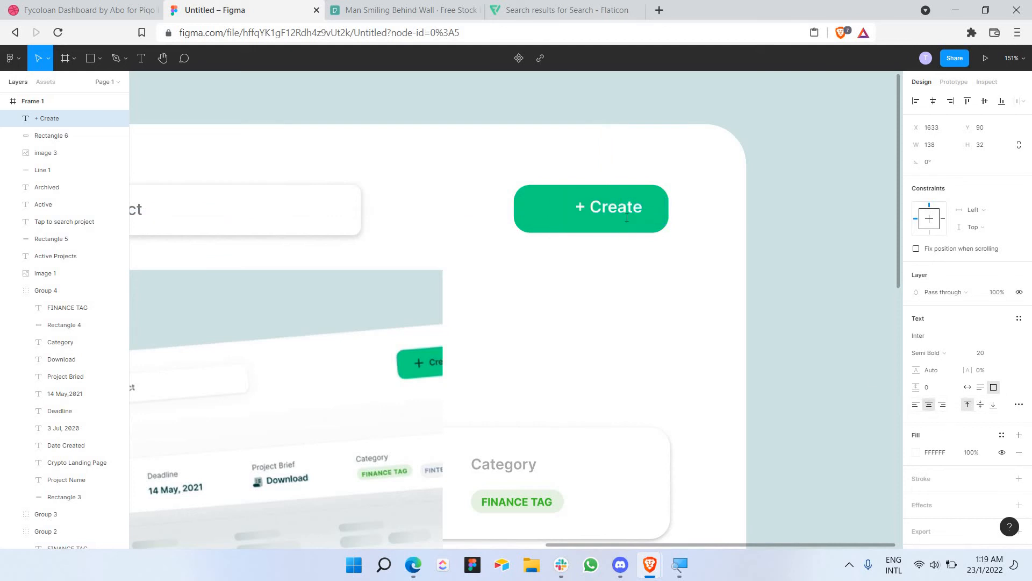
{"action": "mouse_move", "coordinate": [632, 212]}
{"action": "left_mouse_down"}
{"action": "mouse_move", "coordinate": [618, 225]}
{"action": "mouse_move", "coordinate": [614, 213]}
{"action": "left_mouse_up"}
{"action": "left_click", "coordinate": [624, 251]}
{"action": "double_click", "coordinate": [603, 210]}
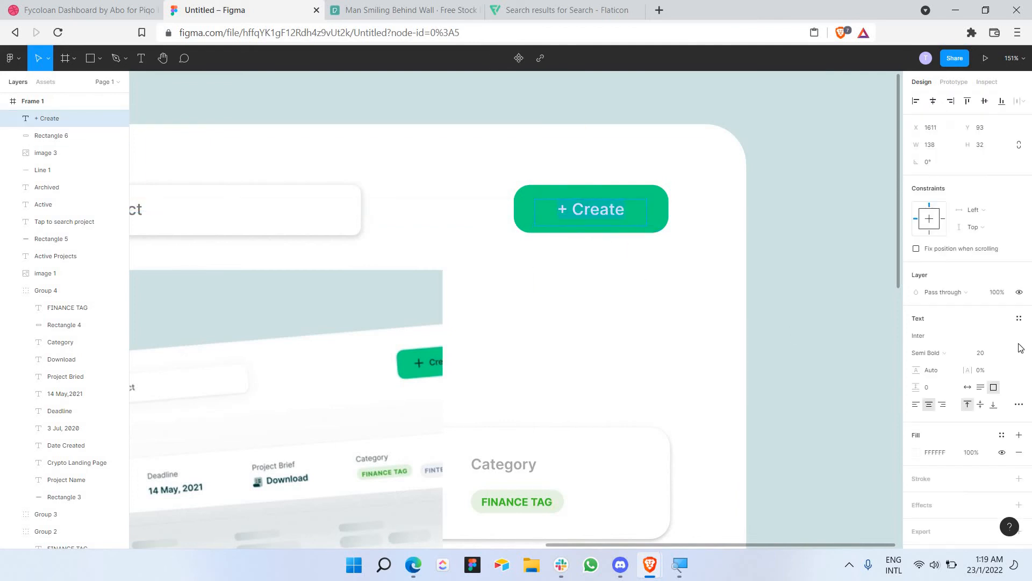
{"action": "left_click", "coordinate": [938, 356]}
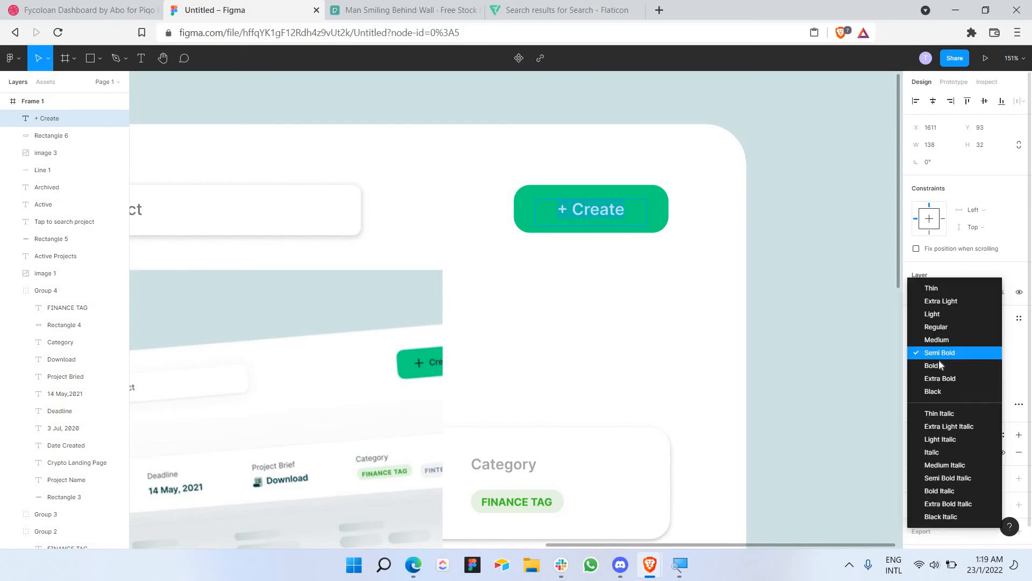
{"action": "key", "text": "Escape"}
{"action": "key", "text": "Escape"}
{"action": "key", "text": "Escape"}
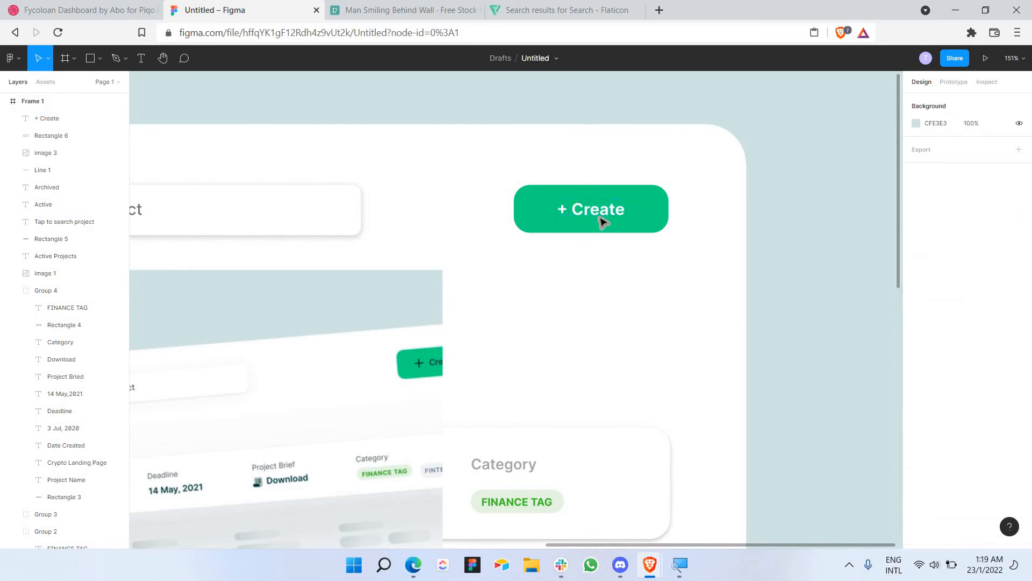
{"action": "left_click", "coordinate": [603, 222]}
{"action": "left_click_drag", "start_coordinate": [600, 218], "coordinate": [609, 214]}
{"action": "left_click", "coordinate": [615, 281]}
{"action": "left_click", "coordinate": [606, 210]}
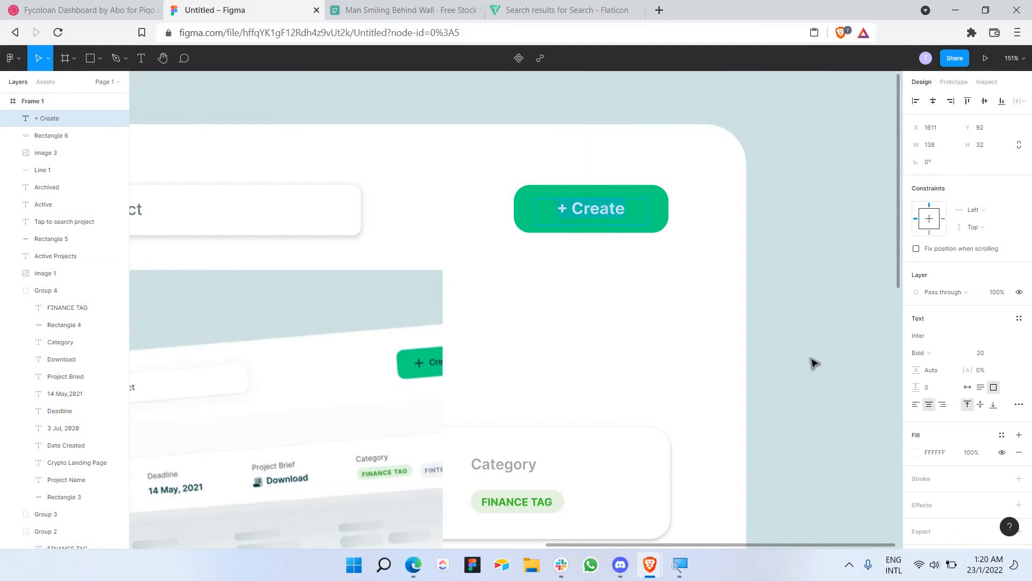
Step: Set the '+ Create' label's fill to the teal document colour 2E7679
{"action": "left_click", "coordinate": [916, 453]}
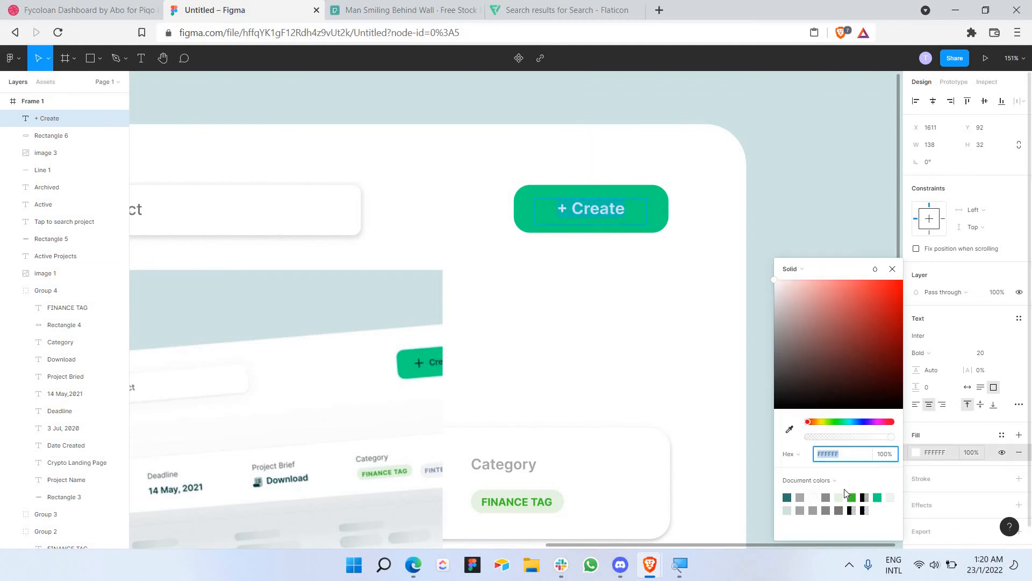
{"action": "left_click", "coordinate": [787, 498]}
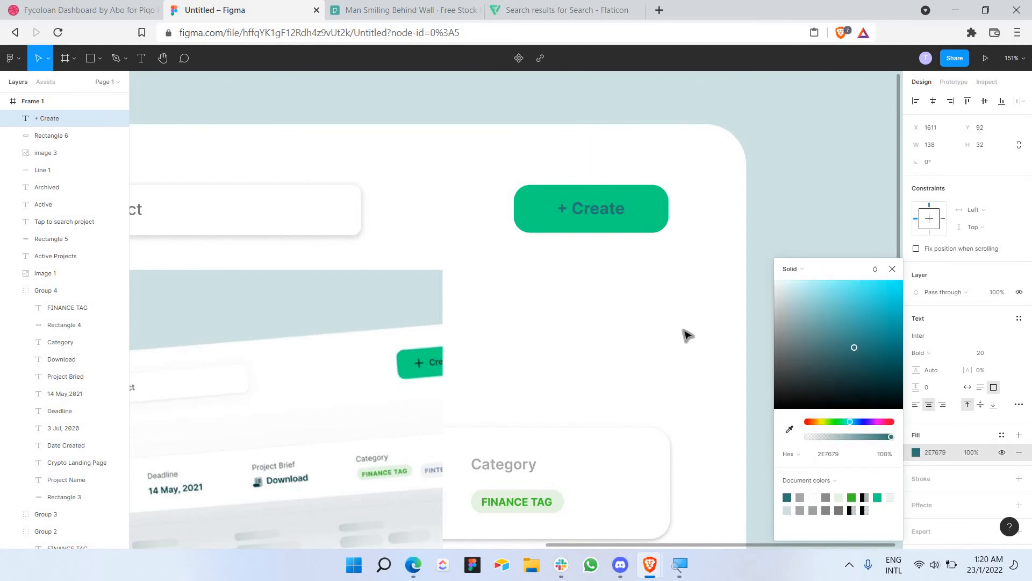
{"action": "key", "text": "Escape"}
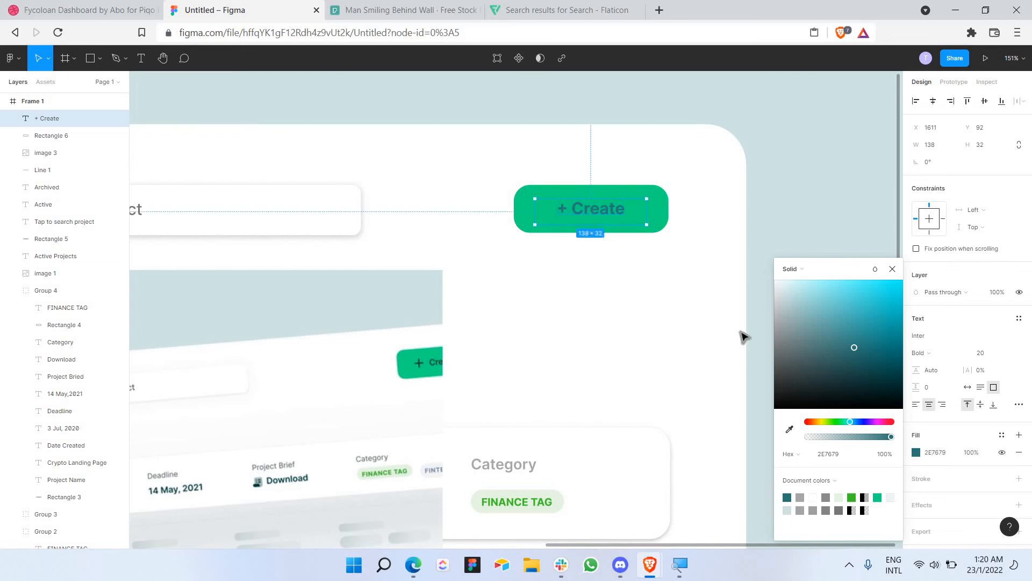
{"action": "left_click", "coordinate": [742, 337]}
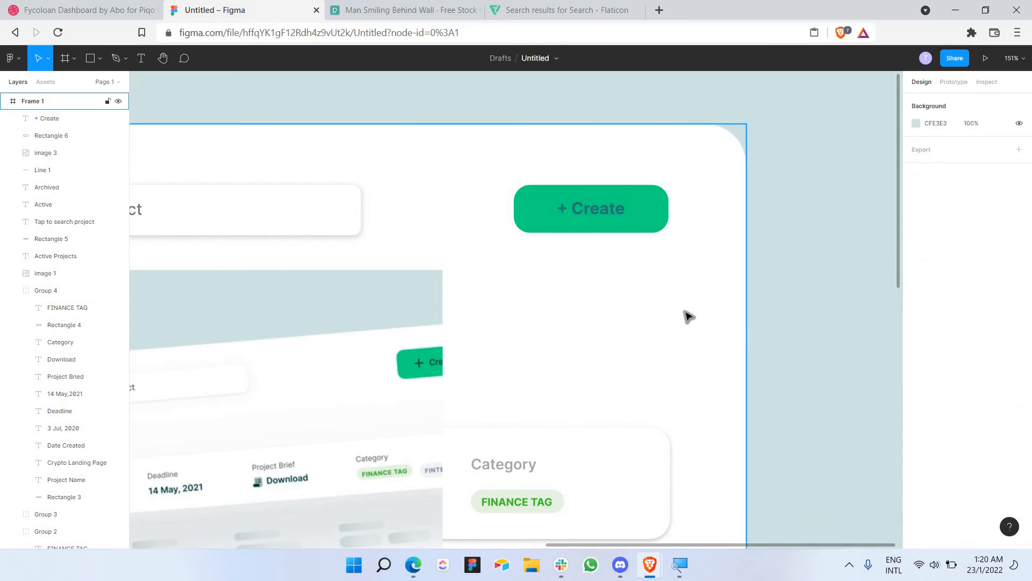
Step: Move the reference screenshot beside the Client List sidebar to compare, then go to Flaticon
{"action": "scroll", "coordinate": [688, 317], "scroll_direction": "down", "scroll_amount": 5}
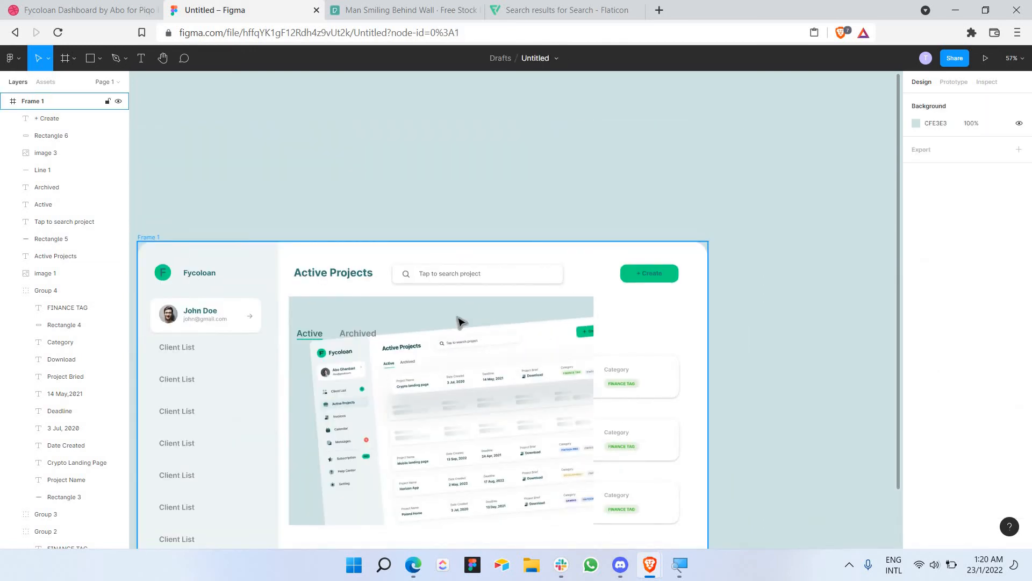
{"action": "left_click_drag", "start_coordinate": [461, 322], "coordinate": [463, 286]}
{"action": "scroll", "coordinate": [682, 422], "scroll_direction": "down", "scroll_amount": 2}
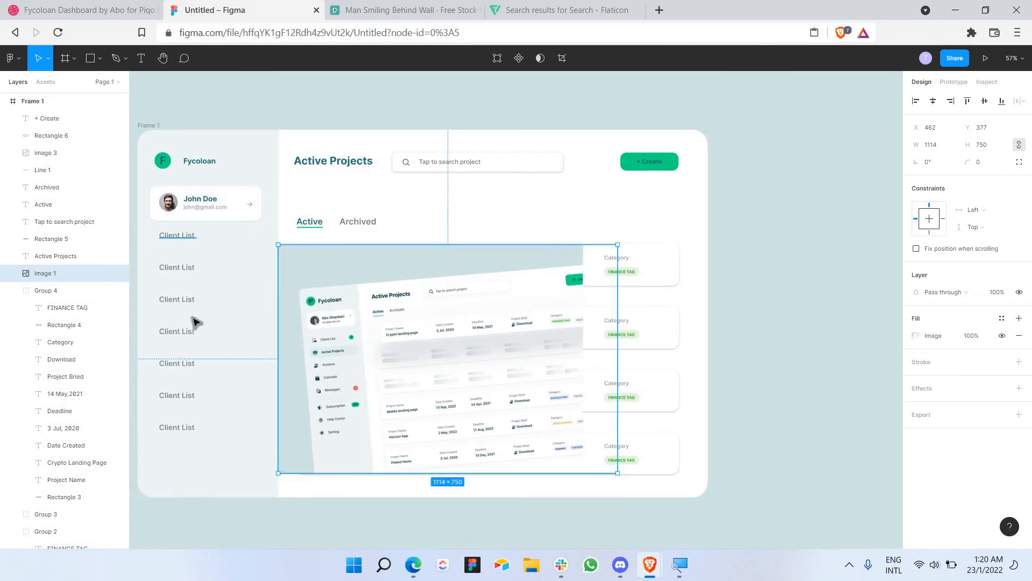
{"action": "scroll", "coordinate": [312, 334], "scroll_direction": "left", "scroll_amount": 3}
{"action": "scroll", "coordinate": [341, 308], "scroll_direction": "up", "scroll_amount": 4}
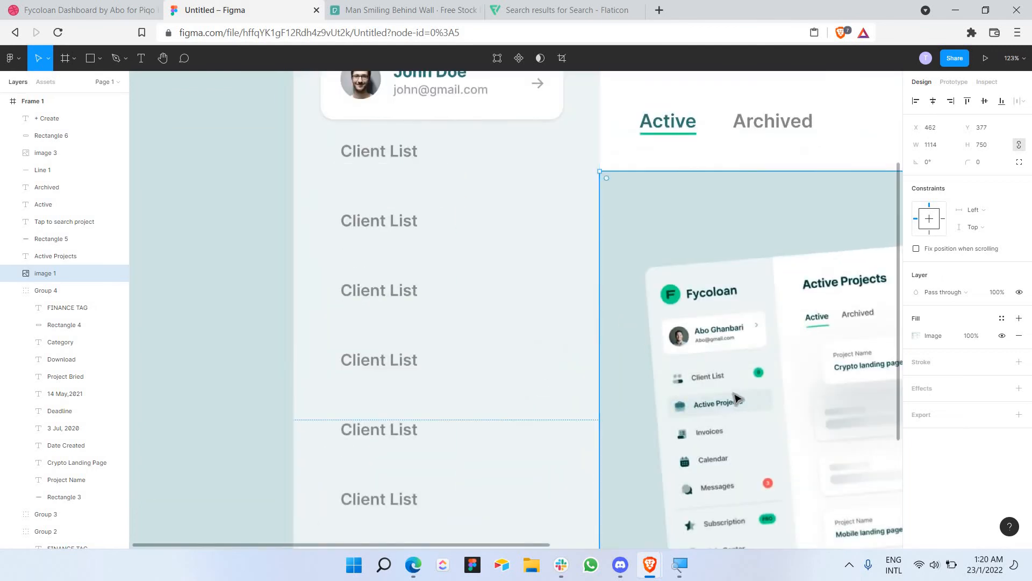
{"action": "scroll", "coordinate": [760, 409], "scroll_direction": "down", "scroll_amount": 3, "text": "ctrl"}
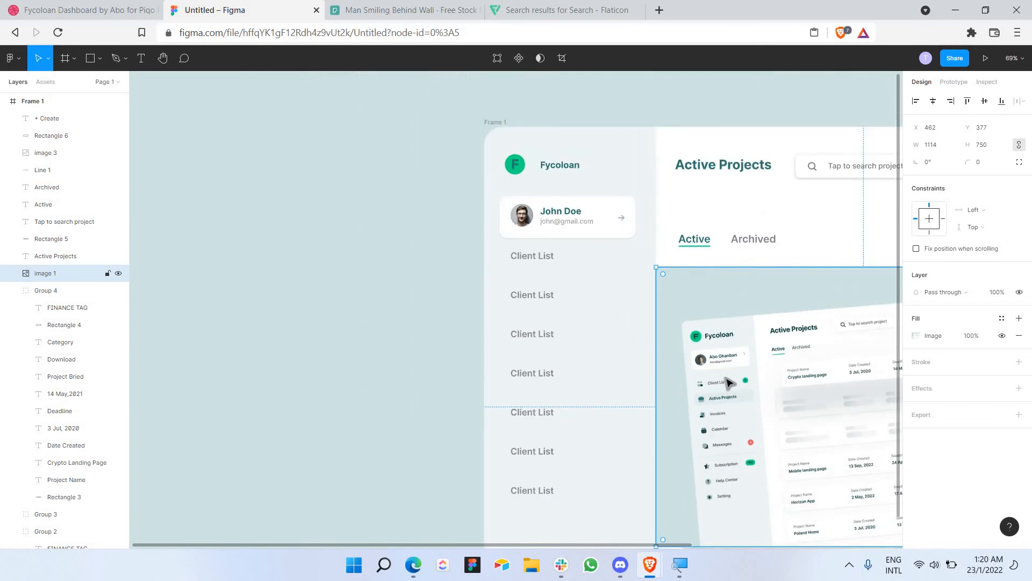
{"action": "scroll", "coordinate": [726, 379], "scroll_direction": "up", "scroll_amount": 3, "text": "ctrl"}
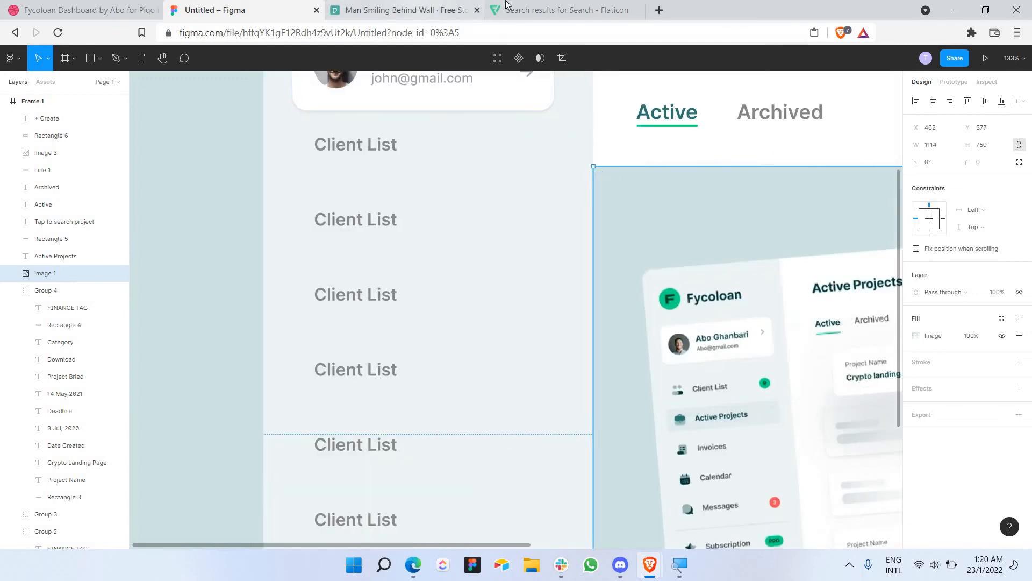
{"action": "left_click", "coordinate": [417, 8]}
{"action": "left_click", "coordinate": [490, 13]}
Step: Search Flaticon for 'avatar' and copy an outline person icon's image
{"action": "left_click", "coordinate": [827, 76]}
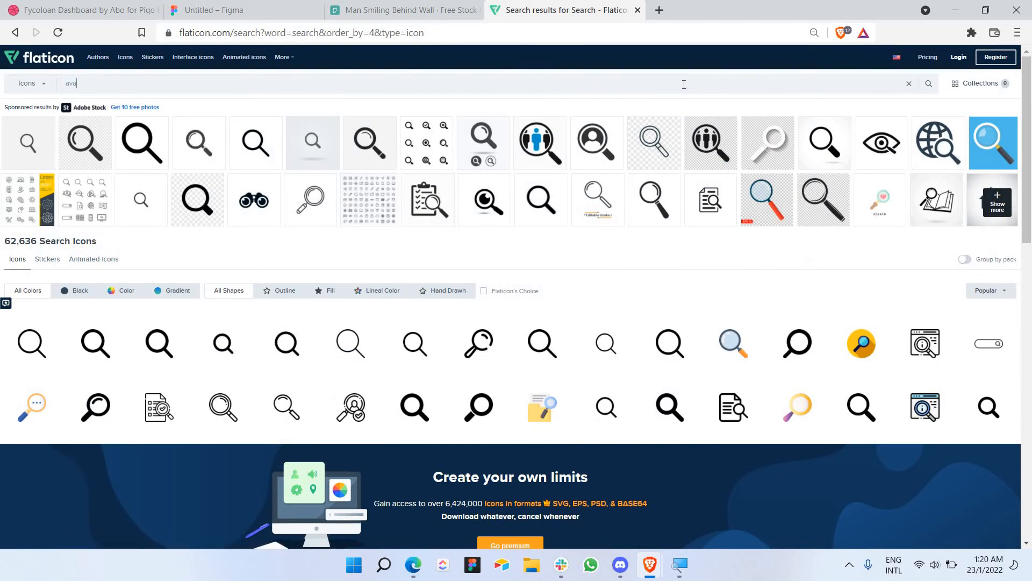
{"action": "type", "text": "r"}
{"action": "key", "text": "Return"}
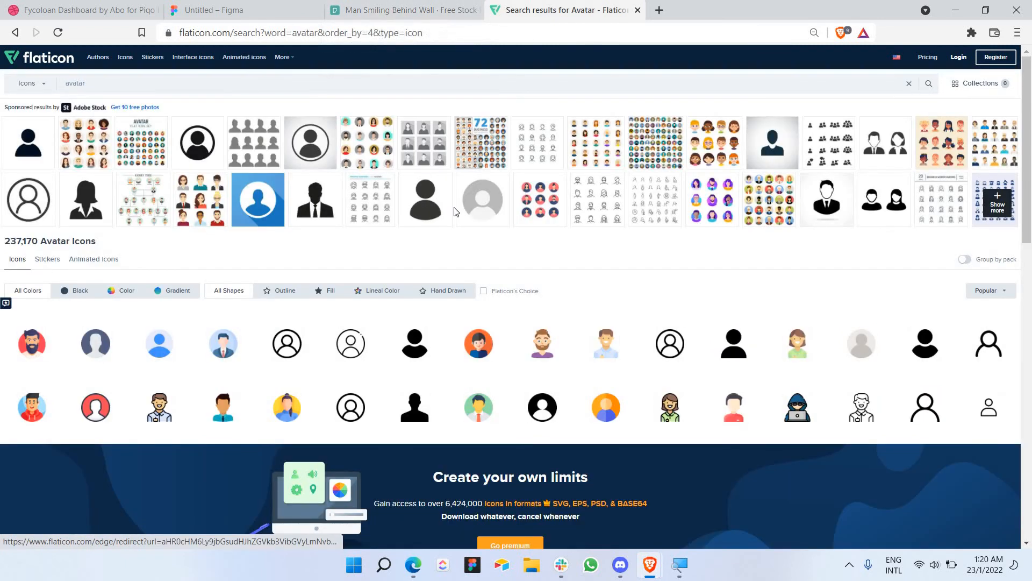
{"action": "left_click", "coordinate": [992, 345]}
{"action": "right_click", "coordinate": [412, 177]}
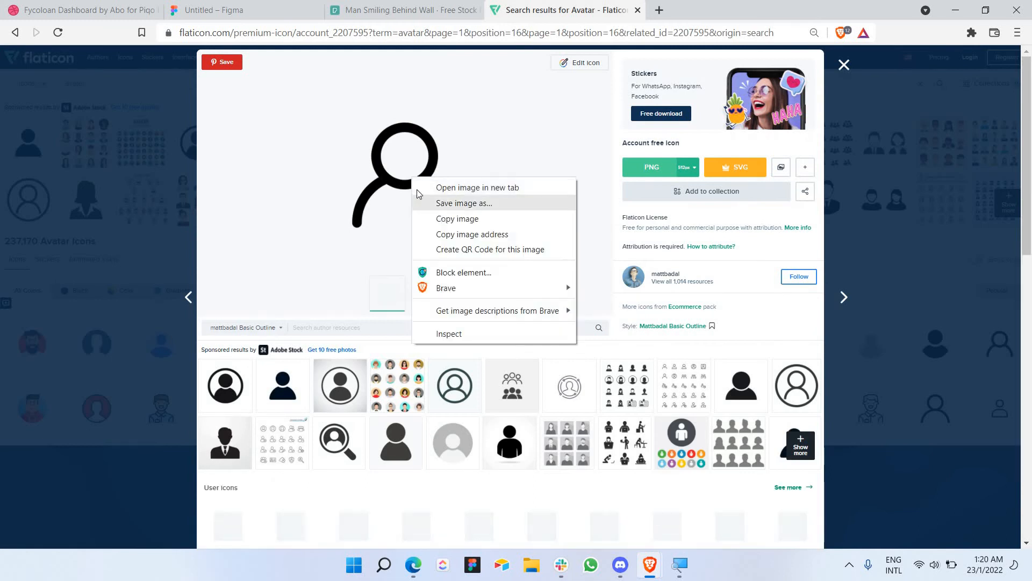
{"action": "left_click", "coordinate": [431, 218]}
Step: Glance at the Figma design and the Dribbble Fycoloan reference, then return to Flaticon
{"action": "left_click", "coordinate": [233, 5]}
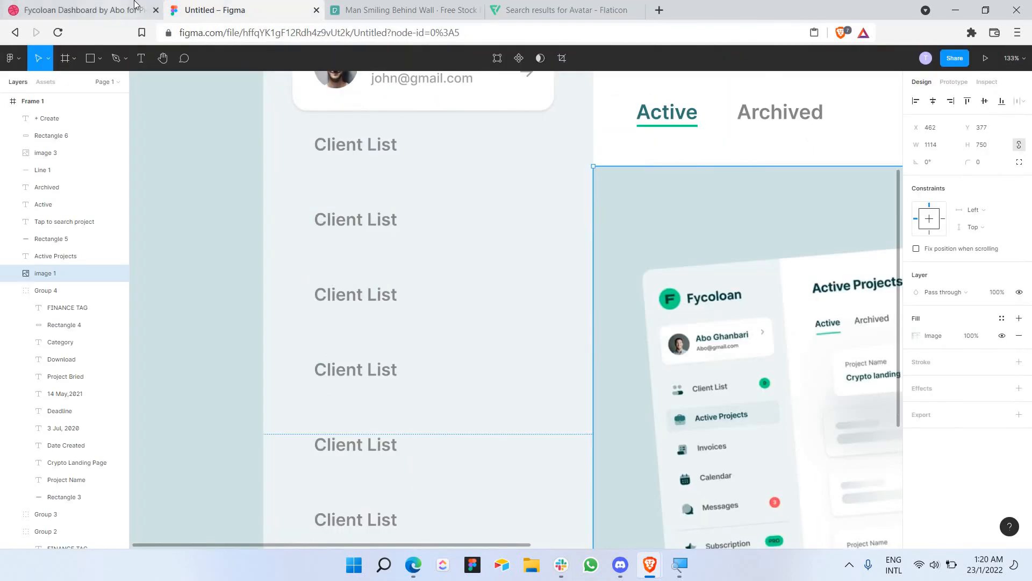
{"action": "left_click", "coordinate": [137, 5]}
{"action": "key", "text": "ctrl+Tab"}
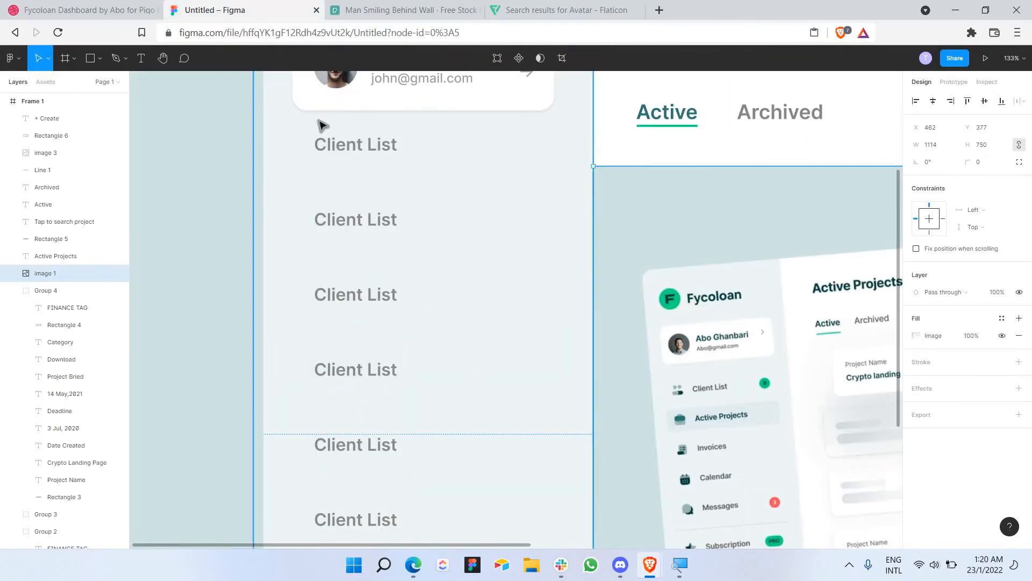
{"action": "key", "text": "ctrl+Tab"}
{"action": "key", "text": "ctrl+Tab"}
Step: Browse the avatar results, including the blue gradient user avatar's details
{"action": "scroll", "coordinate": [686, 260], "scroll_direction": "down", "scroll_amount": 3}
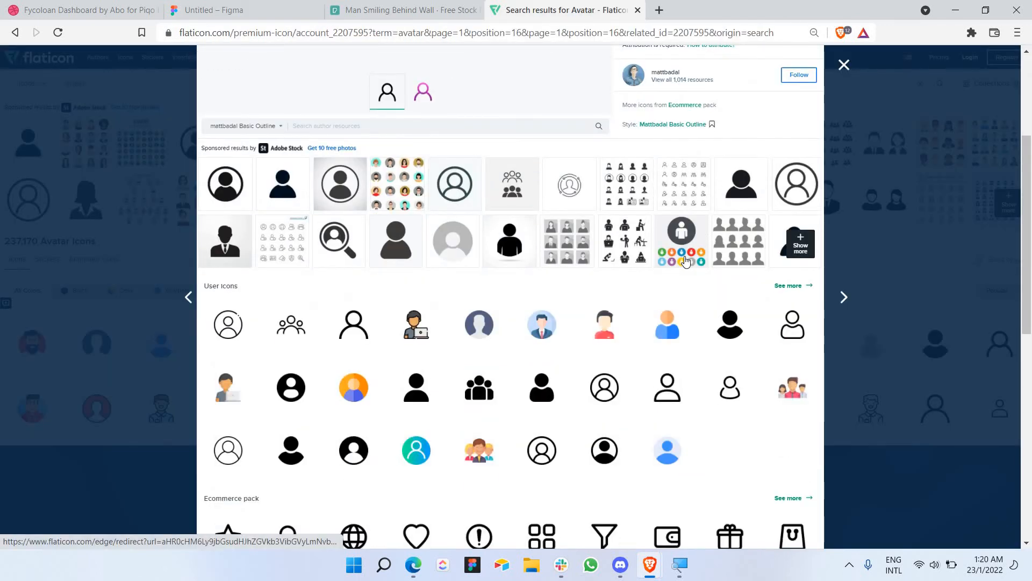
{"action": "scroll", "coordinate": [685, 261], "scroll_direction": "down", "scroll_amount": 7}
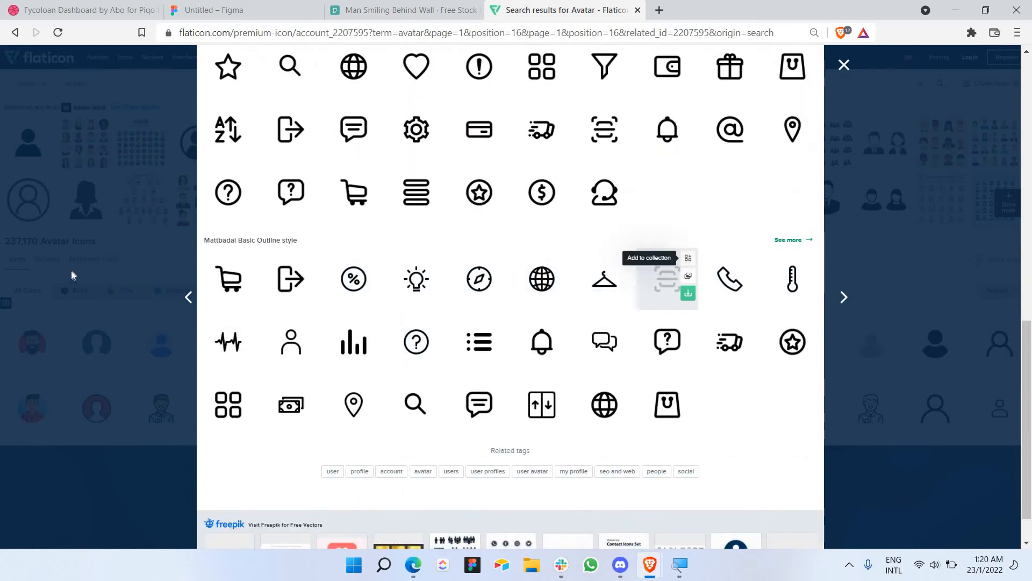
{"action": "scroll", "coordinate": [819, 108], "scroll_direction": "up", "scroll_amount": 6}
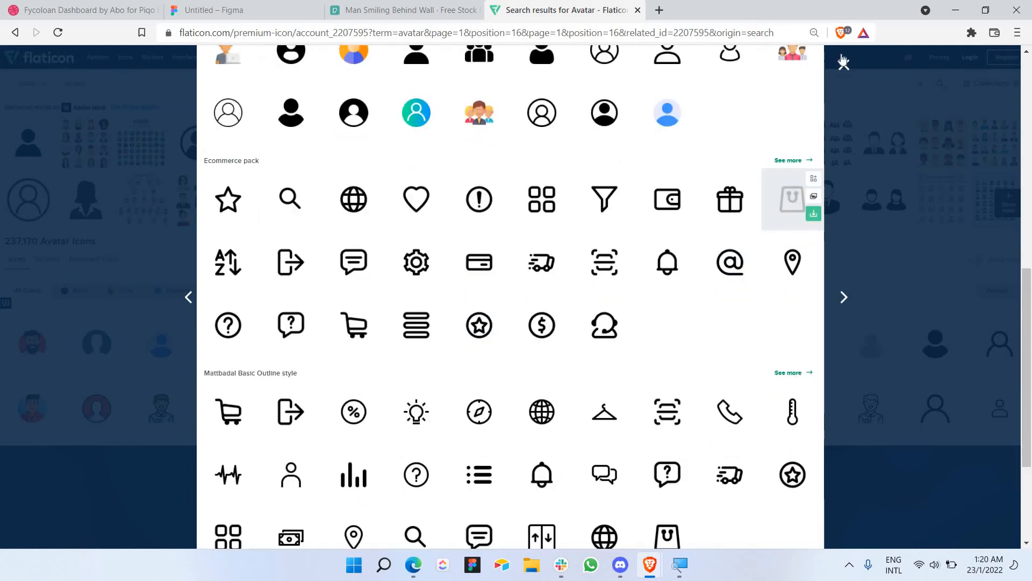
{"action": "left_click", "coordinate": [844, 64]}
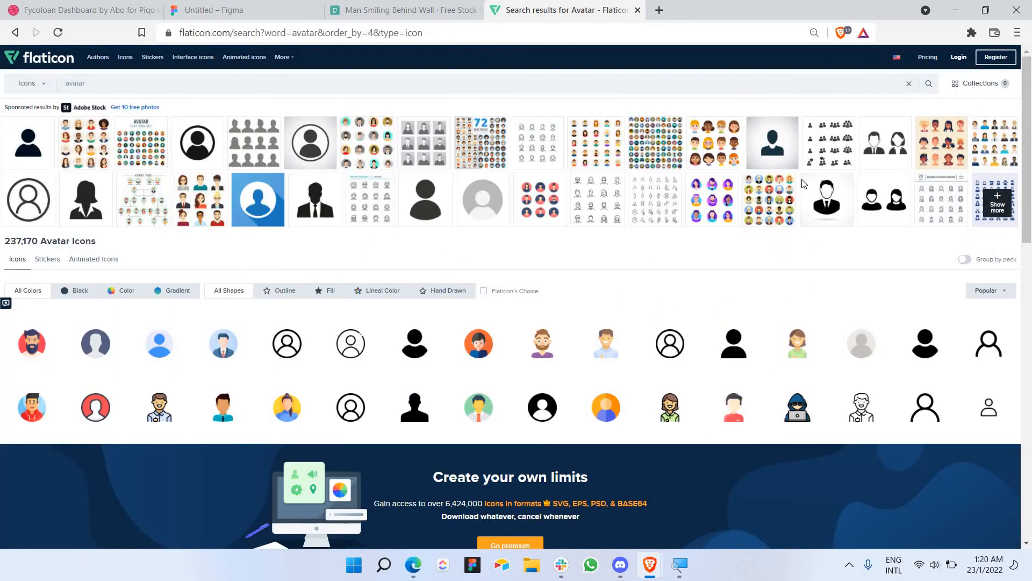
{"action": "scroll", "coordinate": [802, 184], "scroll_direction": "down", "scroll_amount": 5}
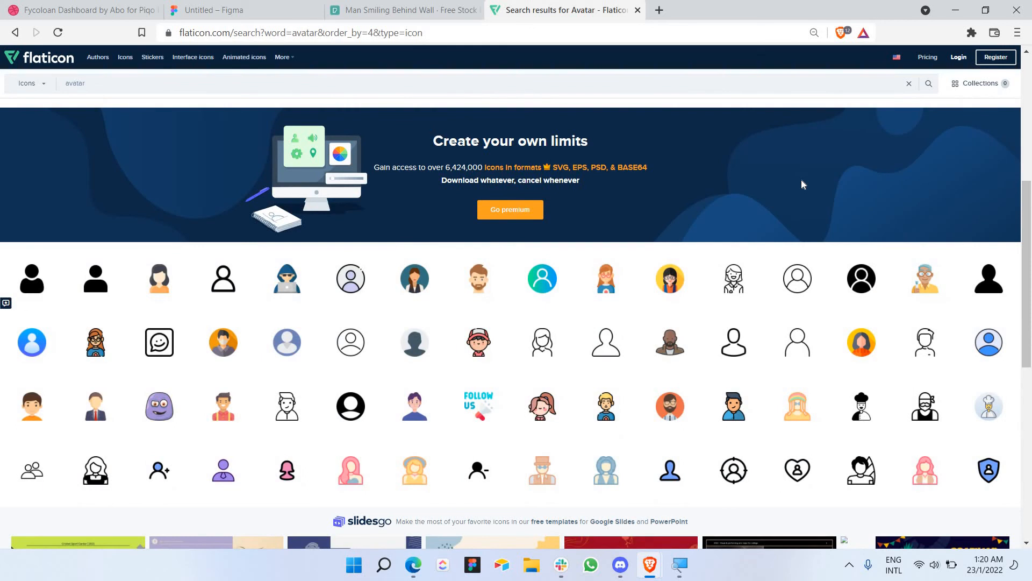
{"action": "scroll", "coordinate": [801, 179], "scroll_direction": "down", "scroll_amount": 4}
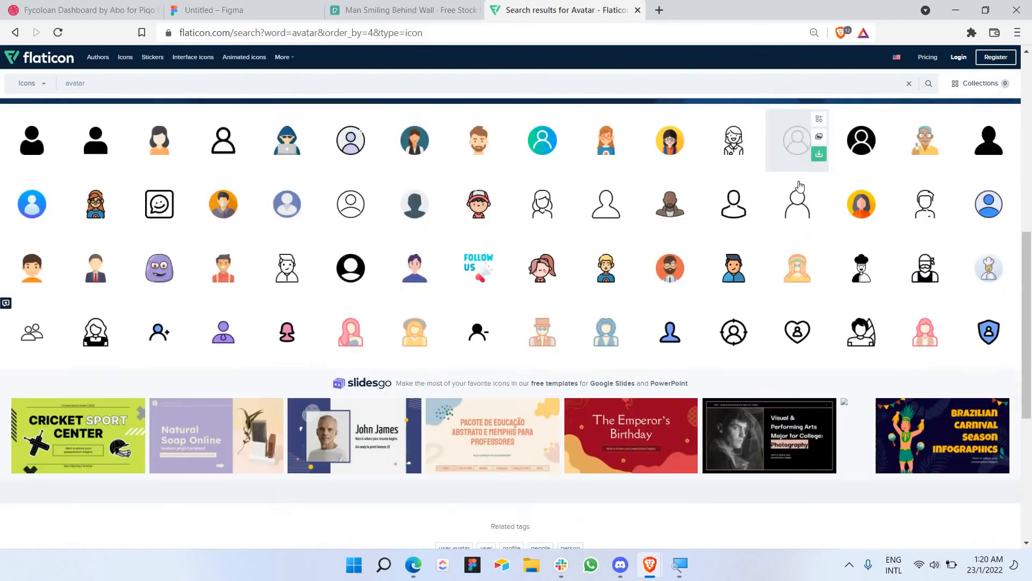
{"action": "scroll", "coordinate": [799, 185], "scroll_direction": "up", "scroll_amount": 1}
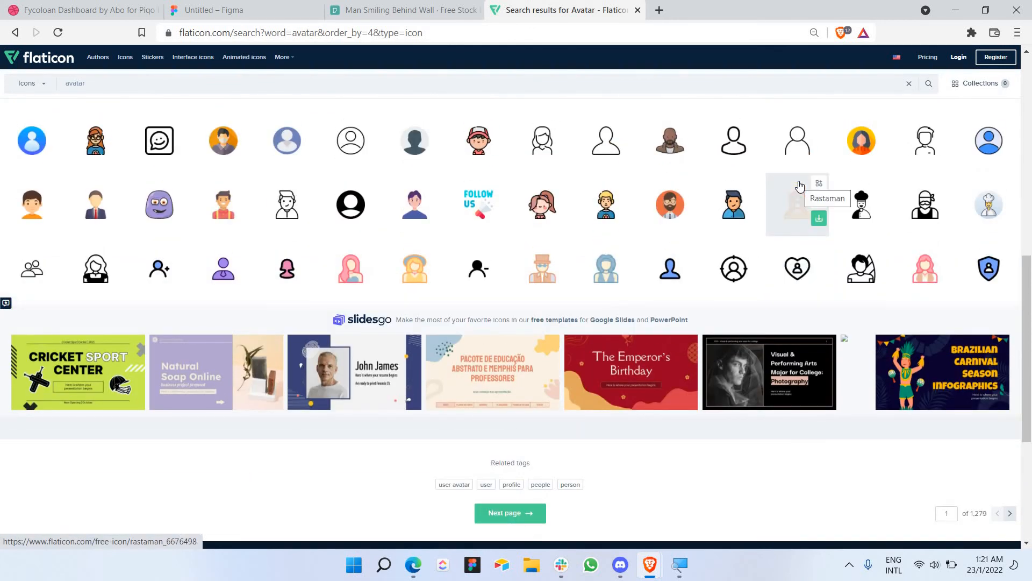
{"action": "scroll", "coordinate": [799, 186], "scroll_direction": "up", "scroll_amount": 3}
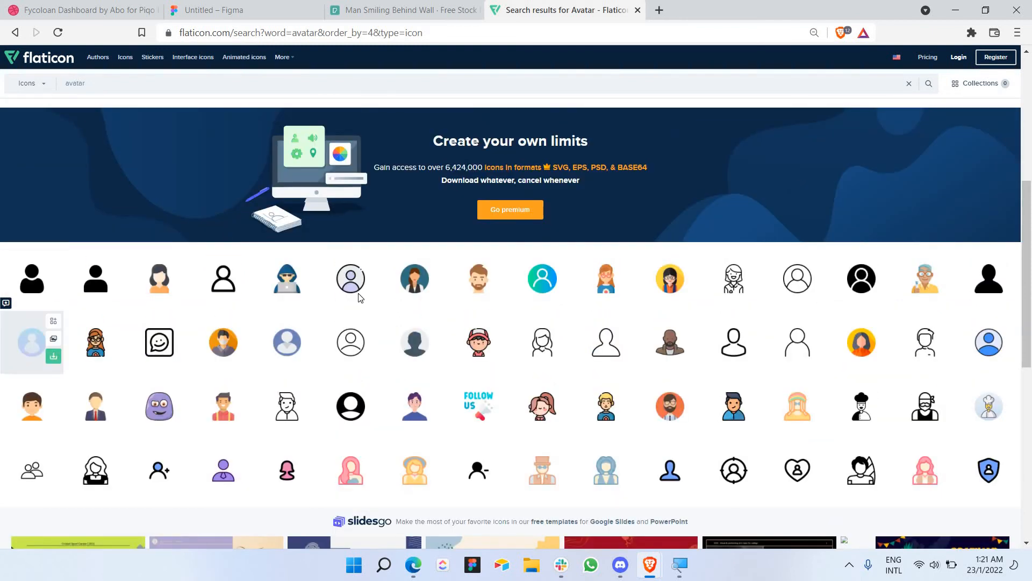
{"action": "left_click", "coordinate": [31, 342]}
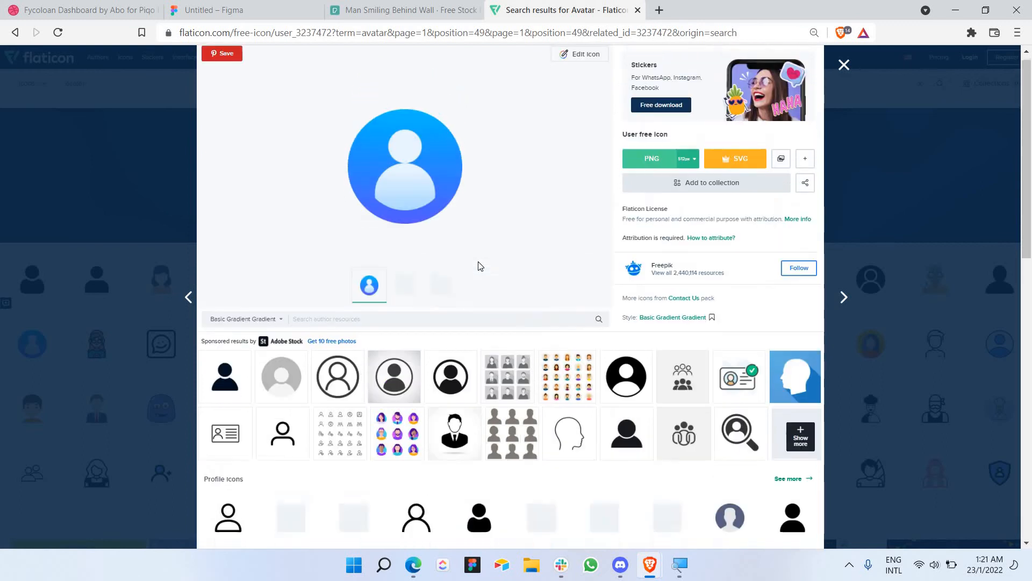
{"action": "scroll", "coordinate": [480, 266], "scroll_direction": "down", "scroll_amount": 2}
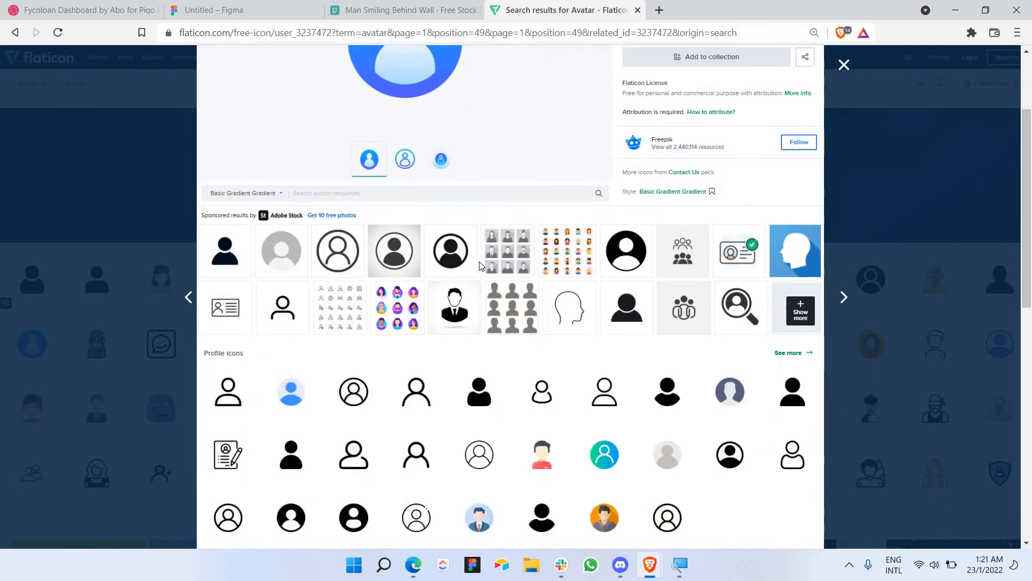
{"action": "scroll", "coordinate": [480, 266], "scroll_direction": "down", "scroll_amount": 8}
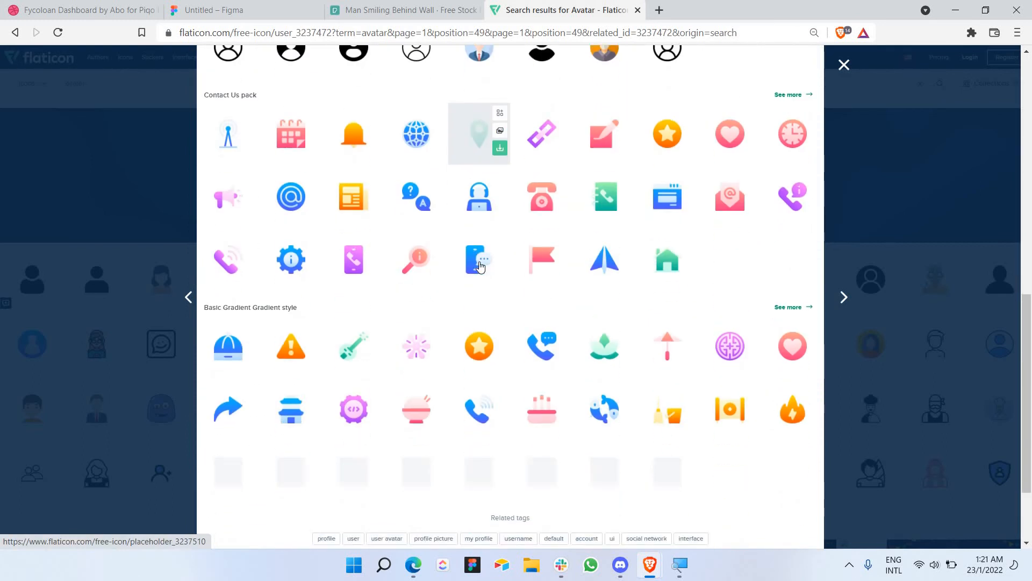
{"action": "scroll", "coordinate": [480, 266], "scroll_direction": "down", "scroll_amount": 2}
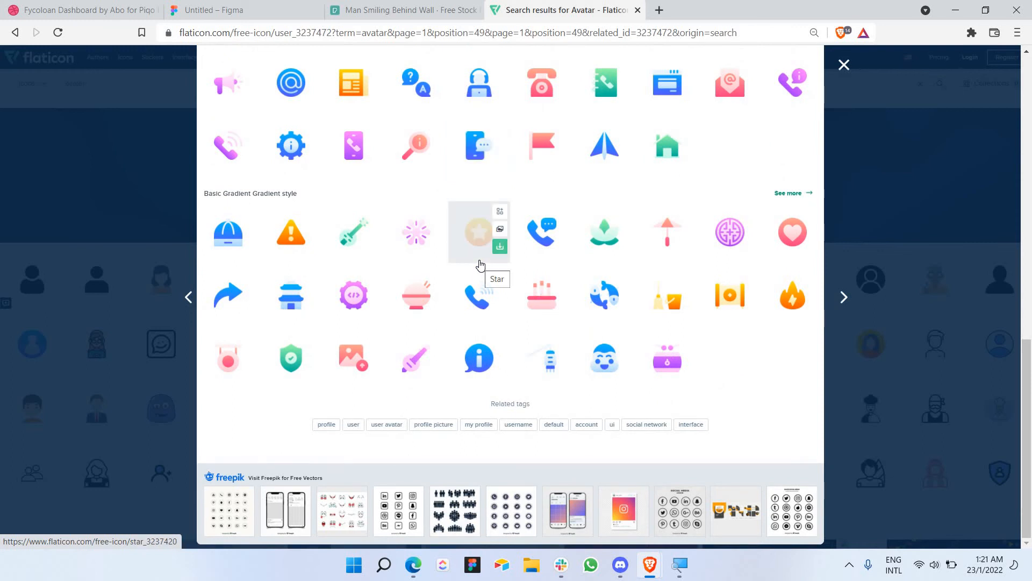
{"action": "scroll", "coordinate": [481, 266], "scroll_direction": "up", "scroll_amount": 10}
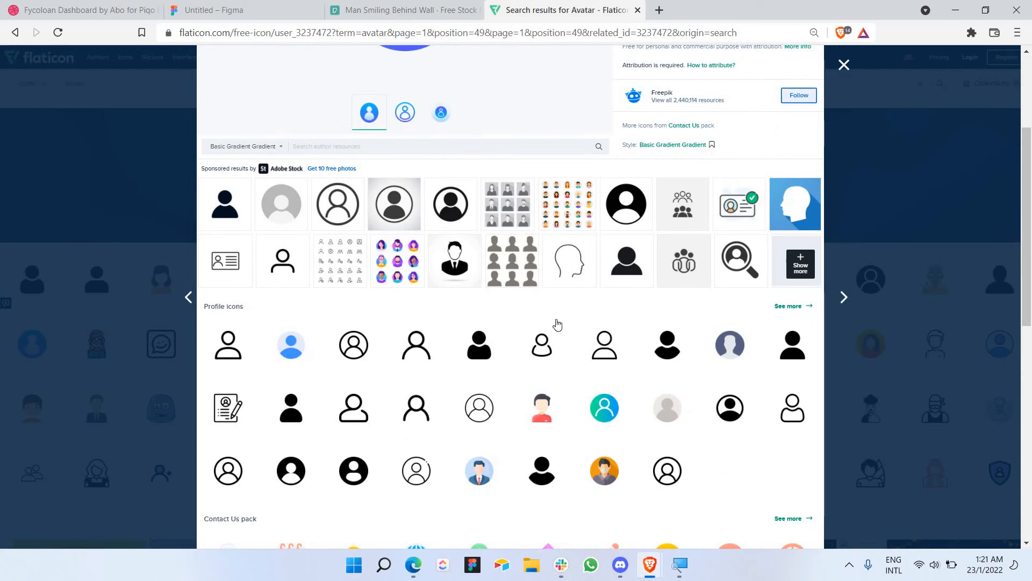
Step: Copy the simple outline person icon's image and return to the Figma design
{"action": "left_click", "coordinate": [542, 347]}
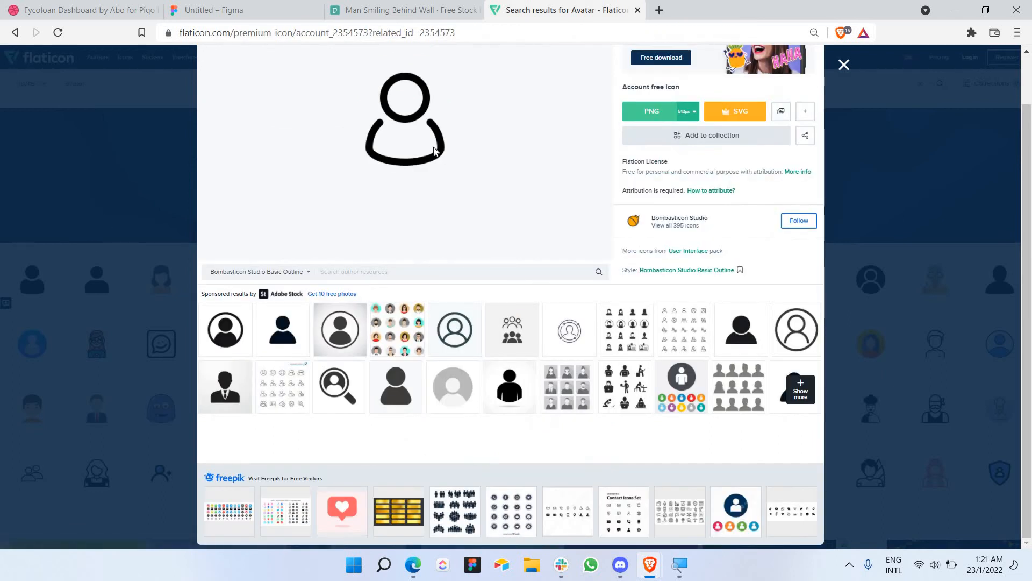
{"action": "right_click", "coordinate": [436, 149]}
{"action": "right_click", "coordinate": [411, 172]}
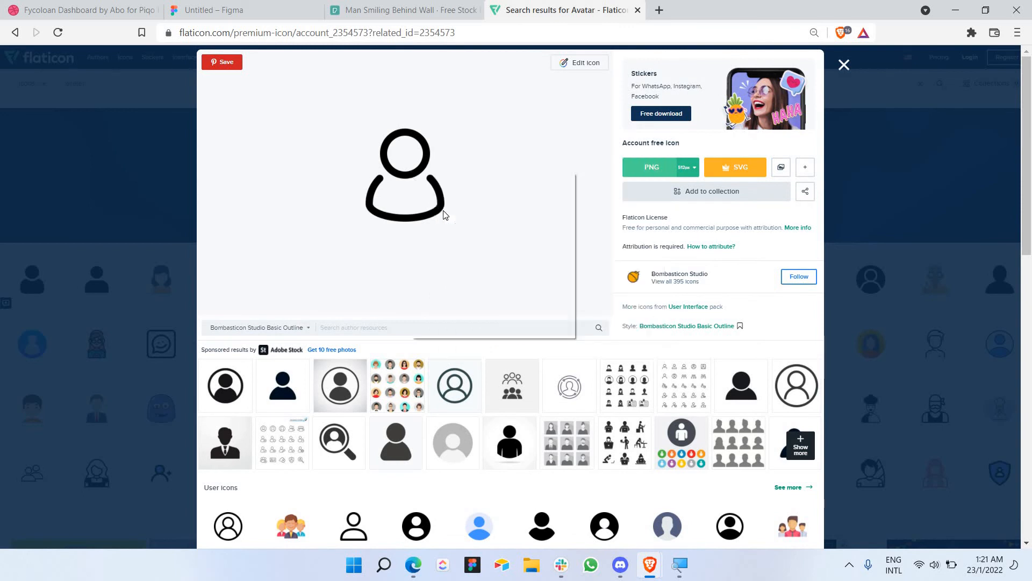
{"action": "left_click", "coordinate": [444, 214]}
{"action": "left_click", "coordinate": [268, 10]}
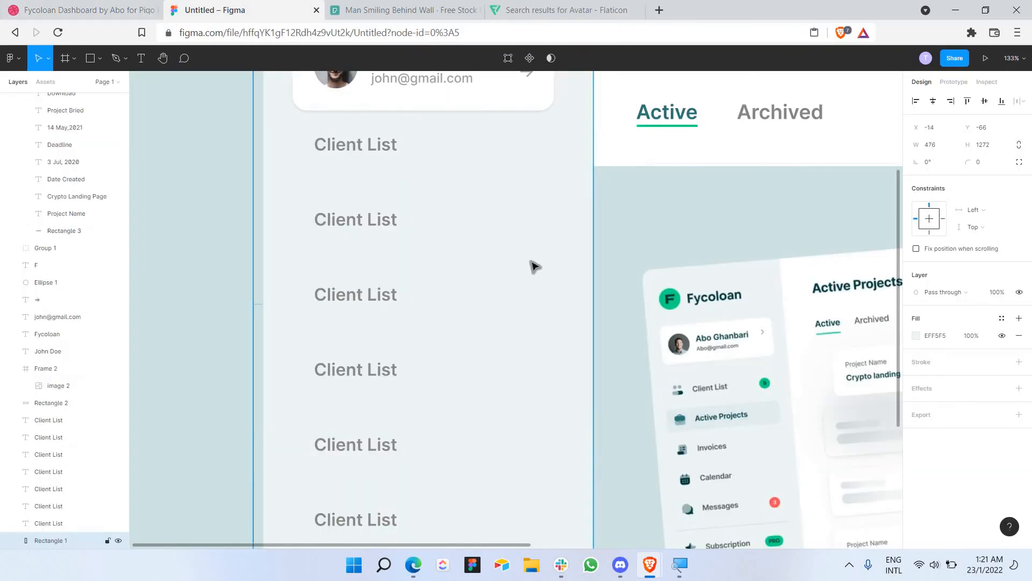
Step: Paste the avatar icon as a separate image and shrink it to 37×37
{"action": "key", "text": "ctrl+v"}
{"action": "key", "text": "ctrl+z"}
{"action": "left_click", "coordinate": [623, 248]}
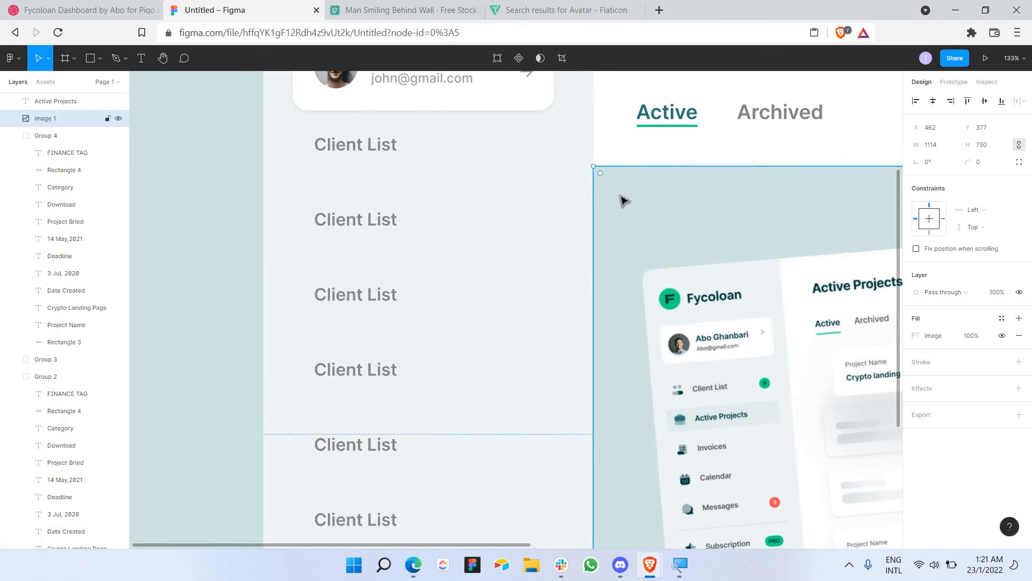
{"action": "key", "text": "shift+1"}
{"action": "key", "text": "Escape"}
{"action": "key", "text": "ctrl+v"}
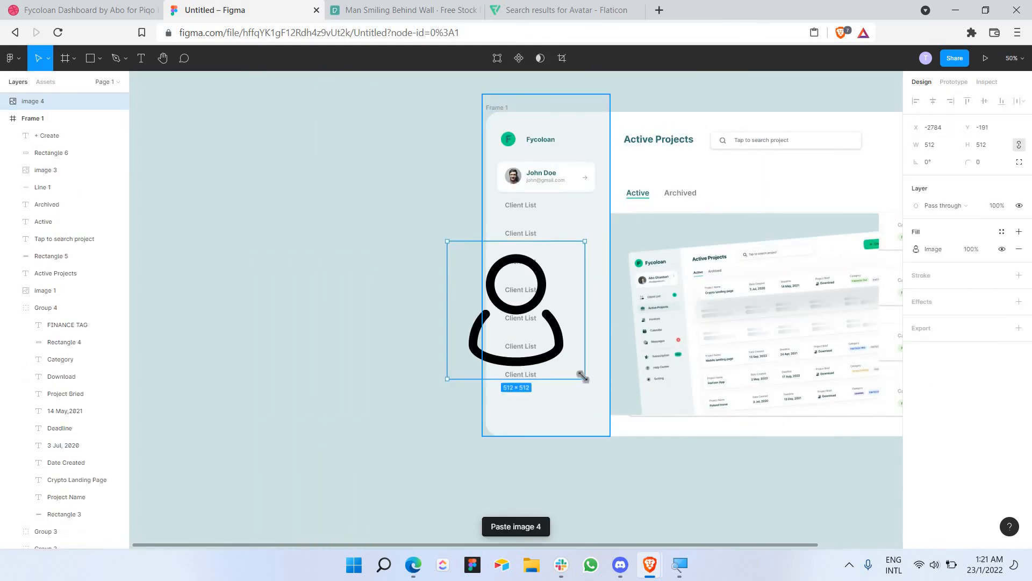
{"action": "left_click_drag", "start_coordinate": [583, 377], "coordinate": [569, 146]}
Step: Place the icon left of the first Client List label, shifting the label to X 88
{"action": "scroll", "coordinate": [443, 245], "scroll_direction": "up", "scroll_amount": 5}
{"action": "scroll", "coordinate": [581, 282], "scroll_direction": "up", "scroll_amount": 1}
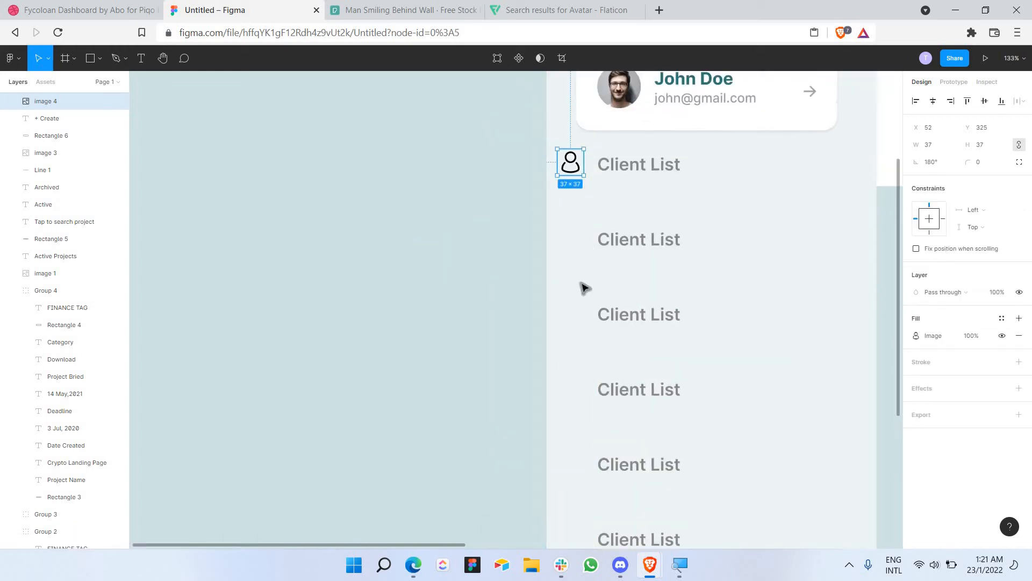
{"action": "scroll", "coordinate": [585, 287], "scroll_direction": "up", "scroll_amount": 3}
{"action": "left_click_drag", "start_coordinate": [572, 327], "coordinate": [580, 332]}
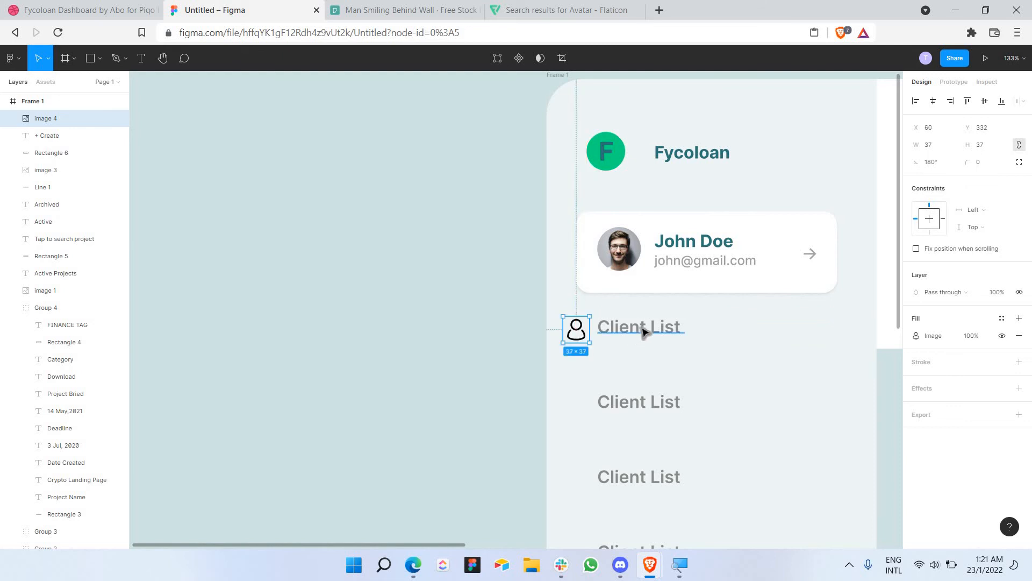
{"action": "left_click_drag", "start_coordinate": [641, 335], "coordinate": [665, 335]}
{"action": "left_click_drag", "start_coordinate": [580, 336], "coordinate": [627, 332]}
{"action": "scroll", "coordinate": [666, 345], "scroll_direction": "up", "scroll_amount": 5}
{"action": "scroll", "coordinate": [606, 323], "scroll_direction": "right", "scroll_amount": 3}
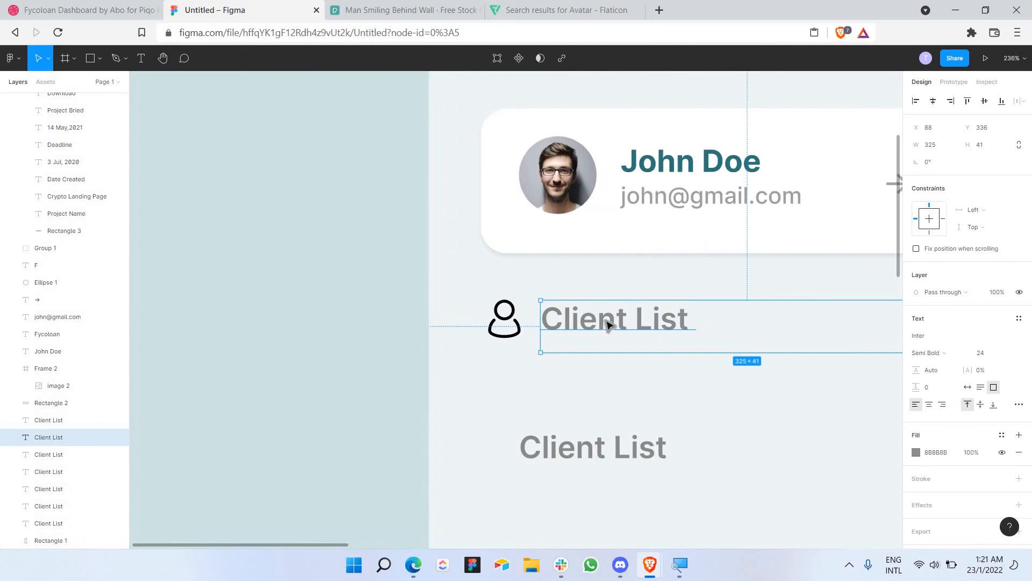
Step: Colour the first Client List label with the 2E7679 teal document colour
{"action": "key", "text": "Return"}
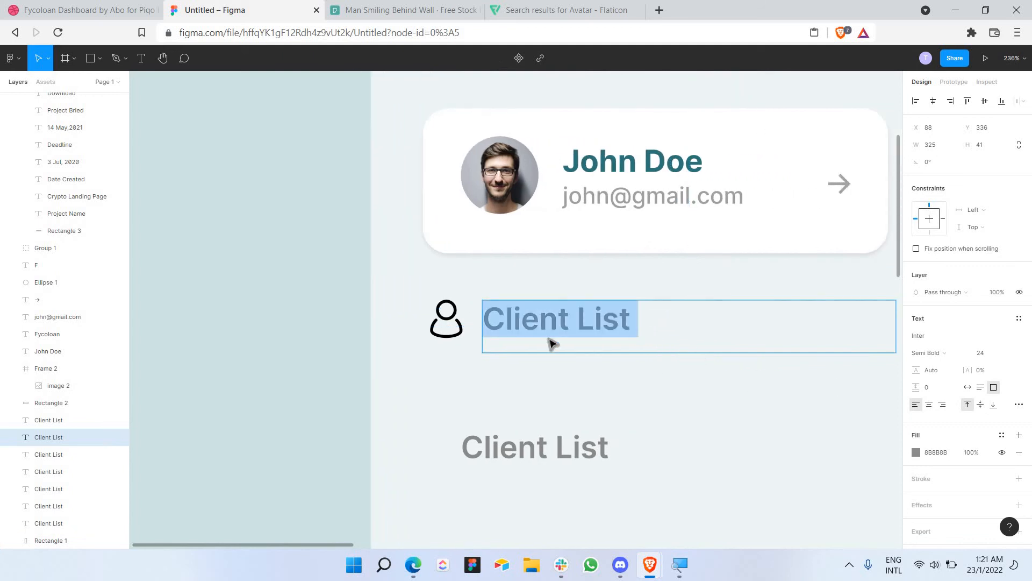
{"action": "scroll", "coordinate": [527, 345], "scroll_direction": "down", "scroll_amount": 5}
{"action": "key", "text": "Escape"}
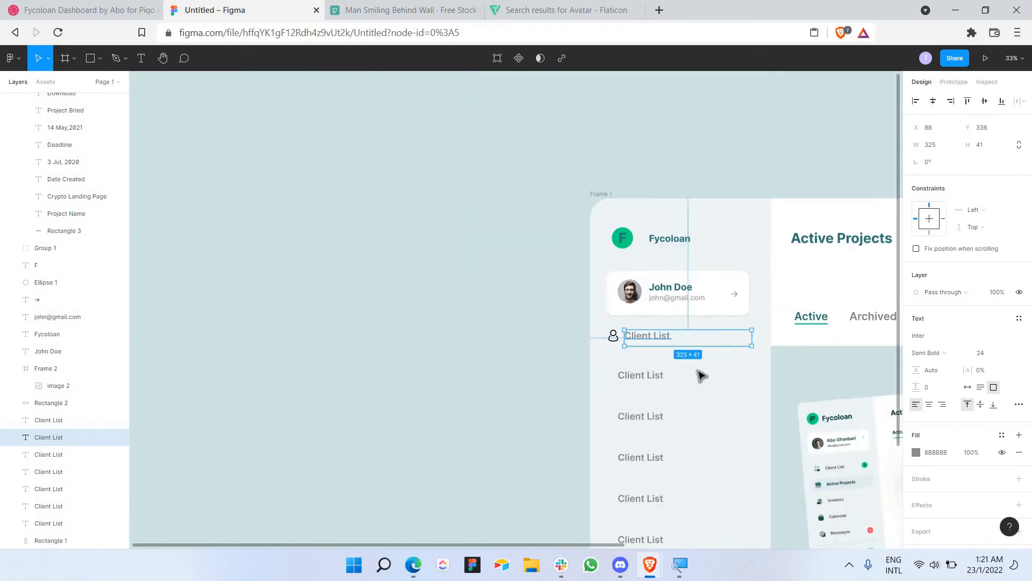
{"action": "scroll", "coordinate": [696, 374], "scroll_direction": "left", "scroll_amount": 1}
{"action": "scroll", "coordinate": [695, 375], "scroll_direction": "right", "scroll_amount": 1}
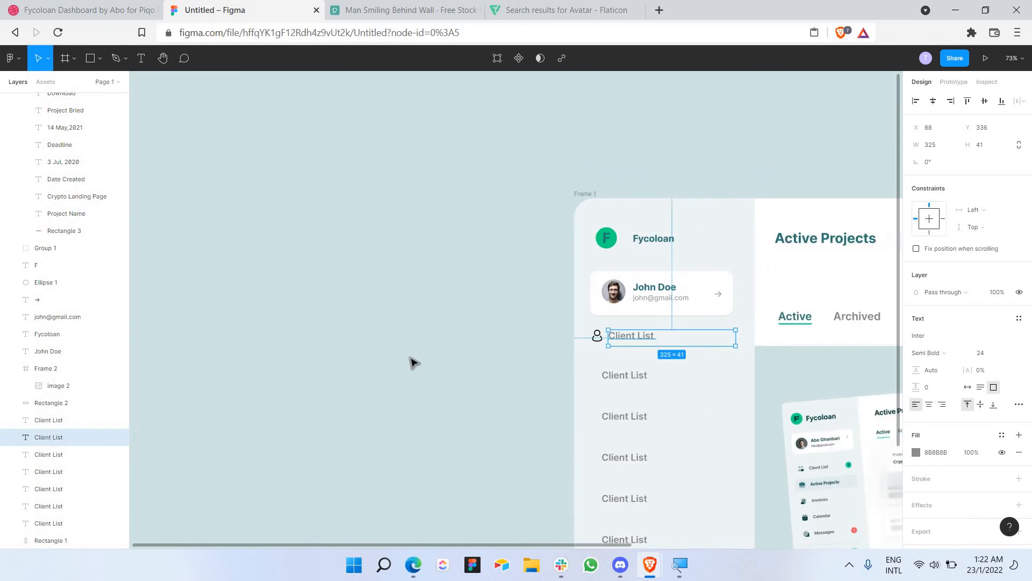
{"action": "left_click", "coordinate": [410, 358]}
{"action": "scroll", "coordinate": [720, 369], "scroll_direction": "up", "scroll_amount": 3}
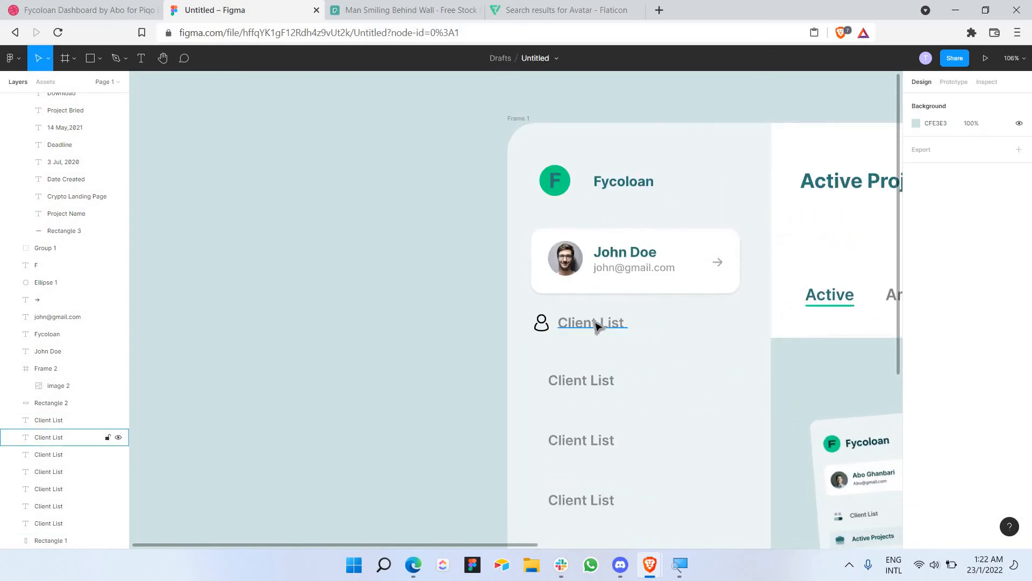
{"action": "double_click", "coordinate": [676, 344]}
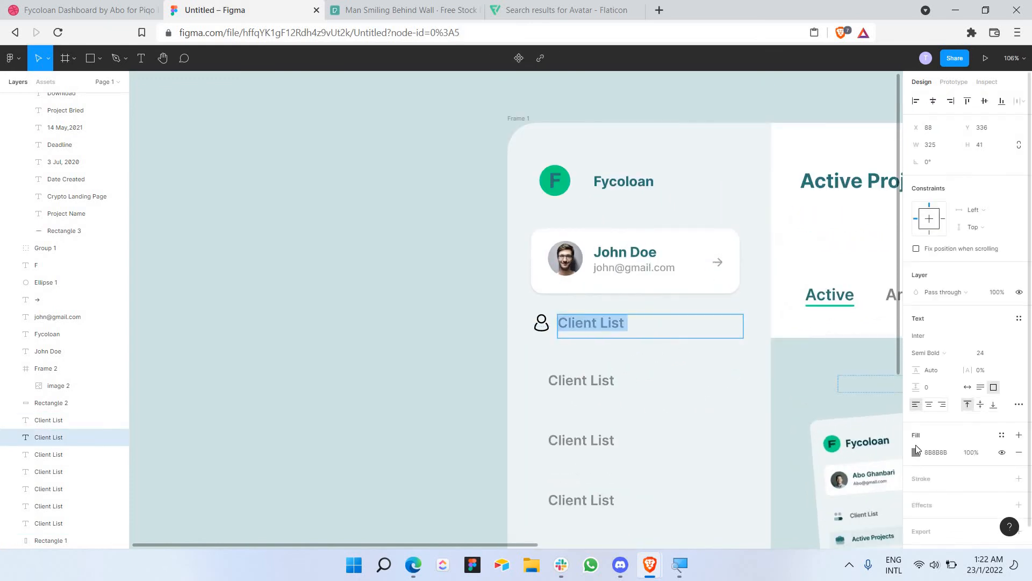
{"action": "left_click", "coordinate": [917, 452]}
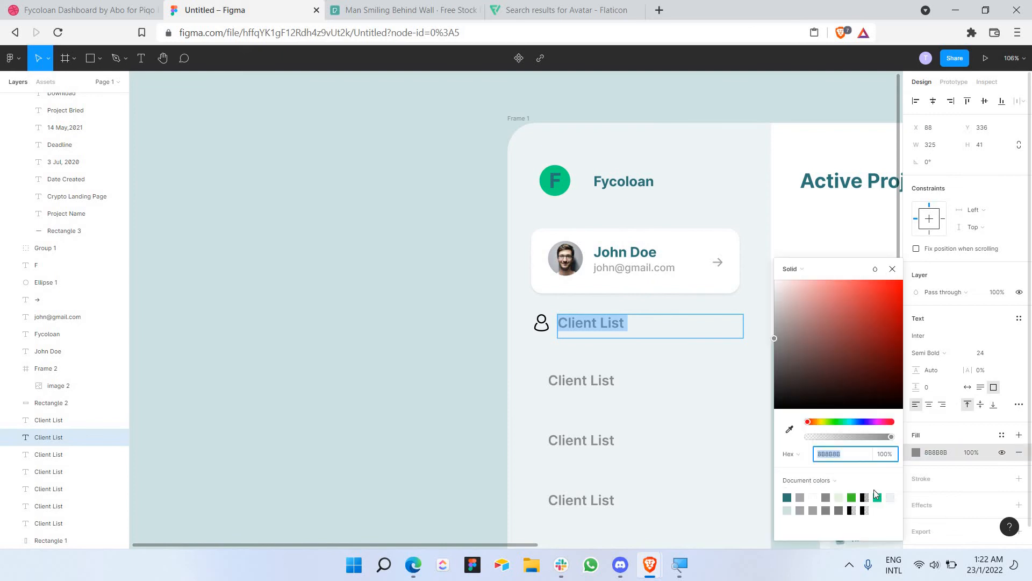
{"action": "left_click", "coordinate": [787, 498]}
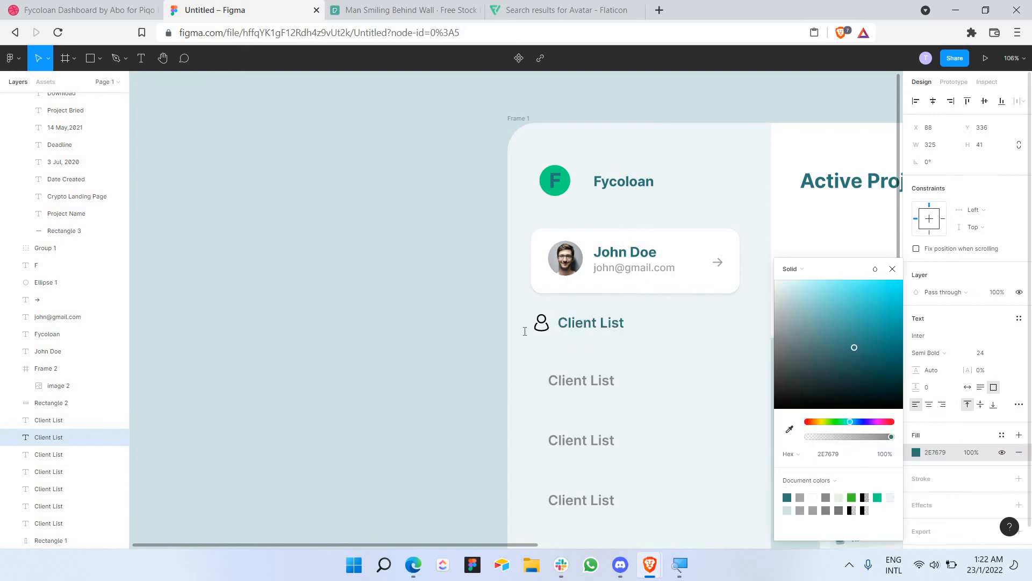
{"action": "left_click", "coordinate": [449, 333]}
{"action": "scroll", "coordinate": [449, 334], "scroll_direction": "down", "scroll_amount": 2}
{"action": "scroll", "coordinate": [650, 387], "scroll_direction": "down", "scroll_amount": 2}
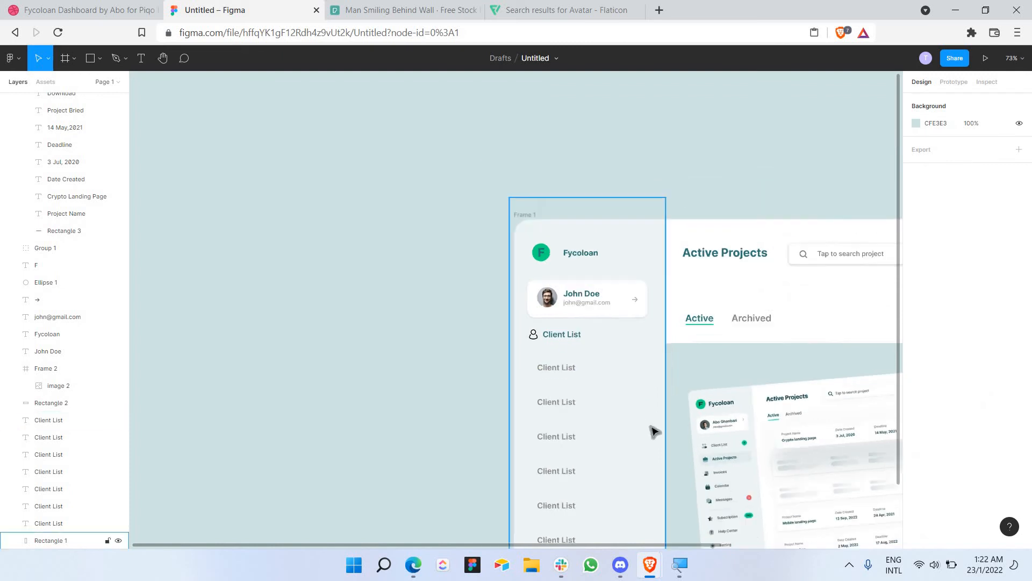
{"action": "scroll", "coordinate": [588, 439], "scroll_direction": "down", "scroll_amount": 1}
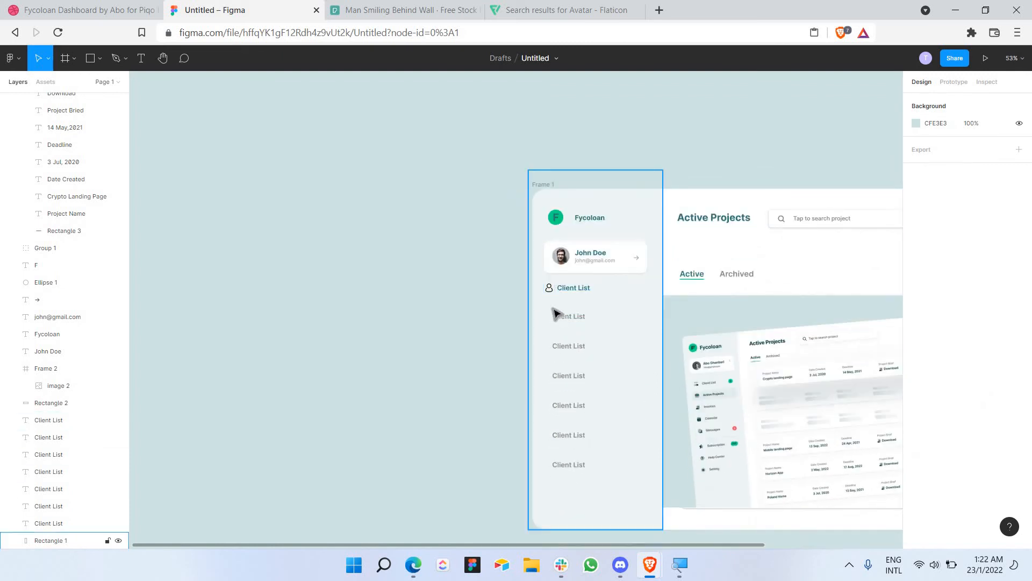
Step: Delete the six grey Client List labels and duplicate the icon-and-label row just beneath the first
{"action": "left_click_drag", "start_coordinate": [554, 310], "coordinate": [603, 487]}
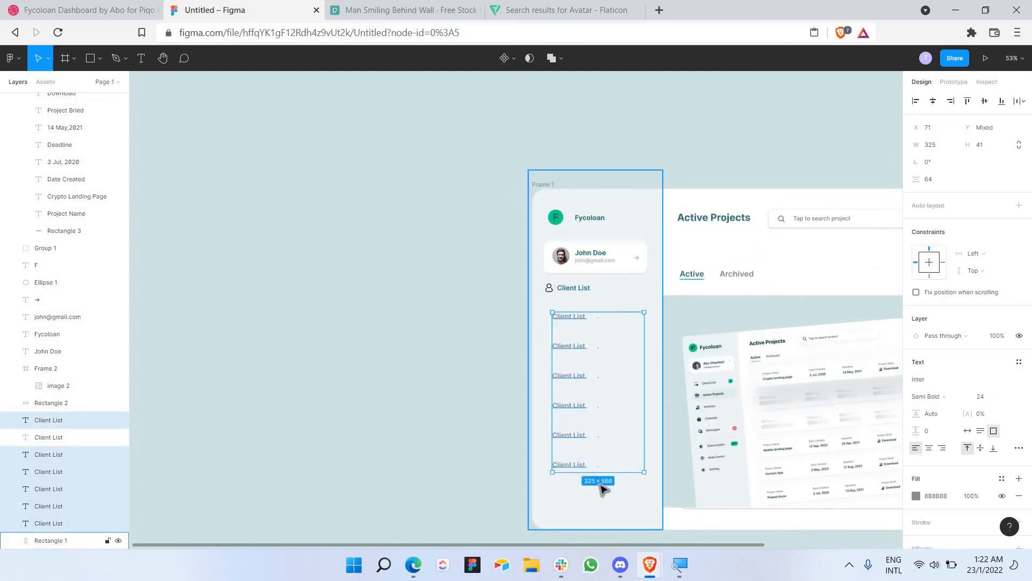
{"action": "key", "text": "Delete"}
{"action": "left_click", "coordinate": [551, 289]}
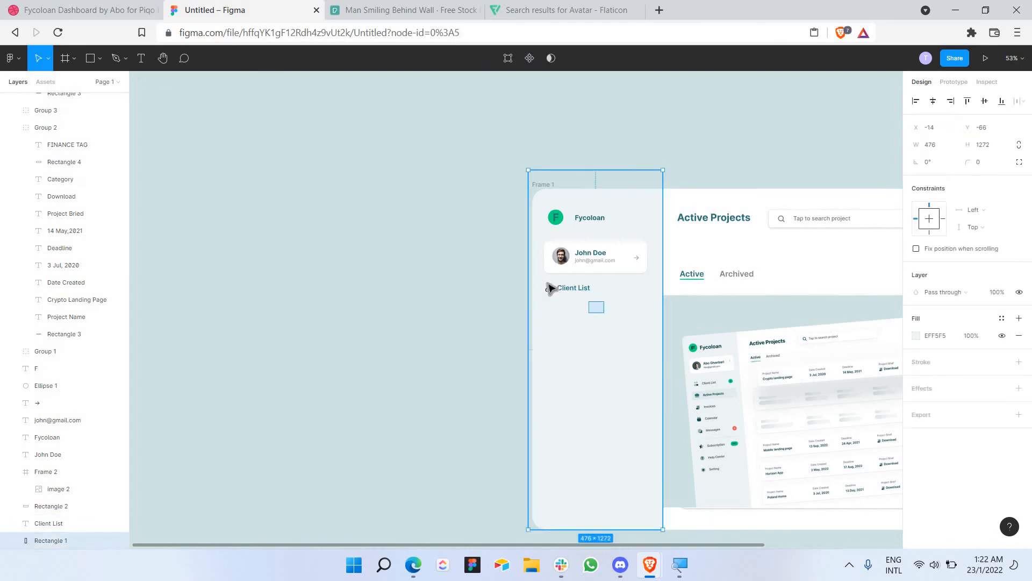
{"action": "left_click_drag", "start_coordinate": [551, 289], "coordinate": [552, 326]}
{"action": "key", "text": "ctrl+v"}
{"action": "key", "text": "ctrl+z"}
{"action": "left_click", "coordinate": [594, 363]}
{"action": "key", "text": "shift+Up"}
{"action": "key", "text": "shift+Up"}
{"action": "key", "text": "shift+Up"}
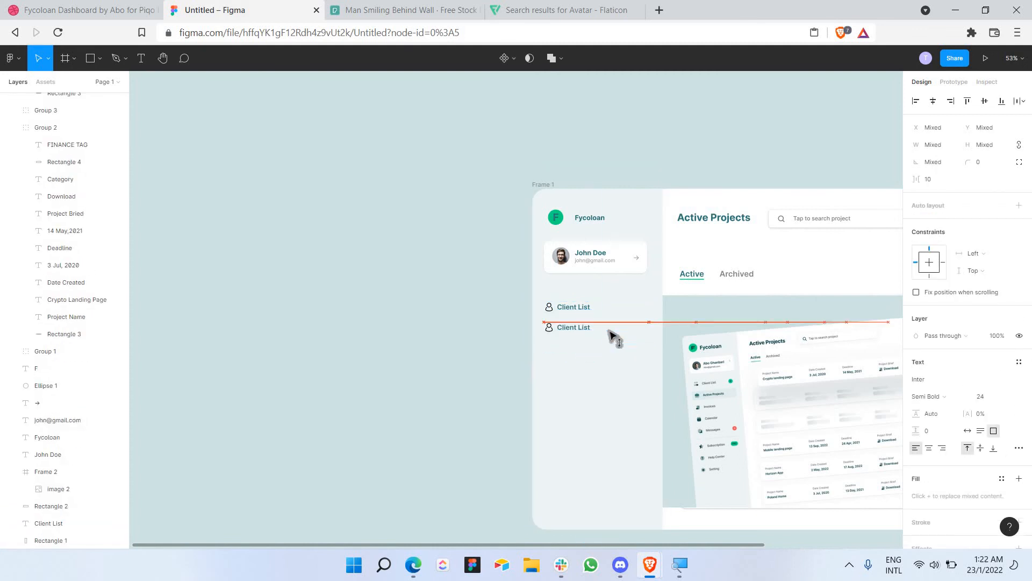
{"action": "left_click", "coordinate": [602, 350]}
{"action": "scroll", "coordinate": [596, 336], "scroll_direction": "up", "scroll_amount": 3}
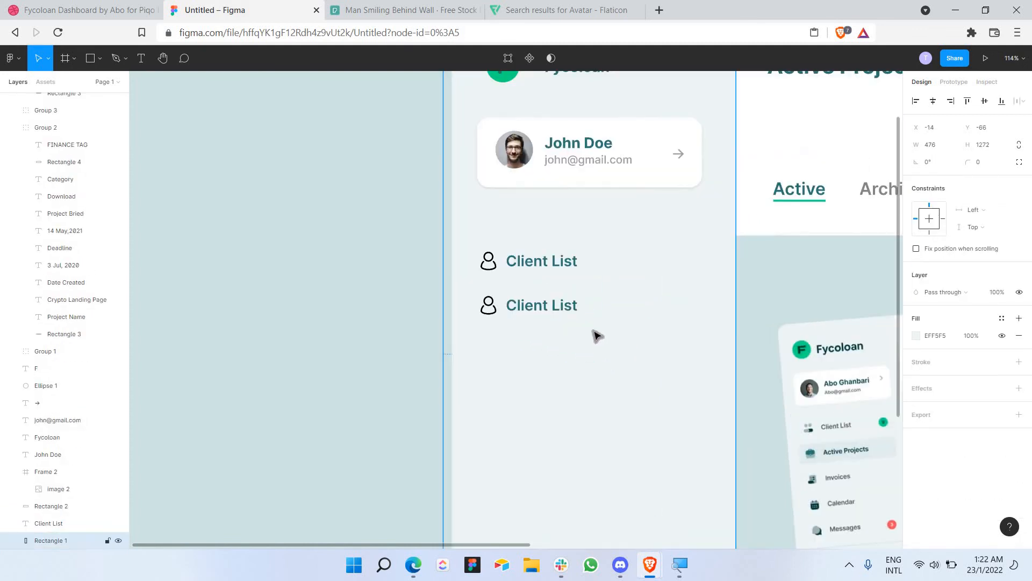
Step: Draw a grey C4C4C4 bar over the first Client List row, sized 372×58
{"action": "left_click", "coordinate": [100, 59]}
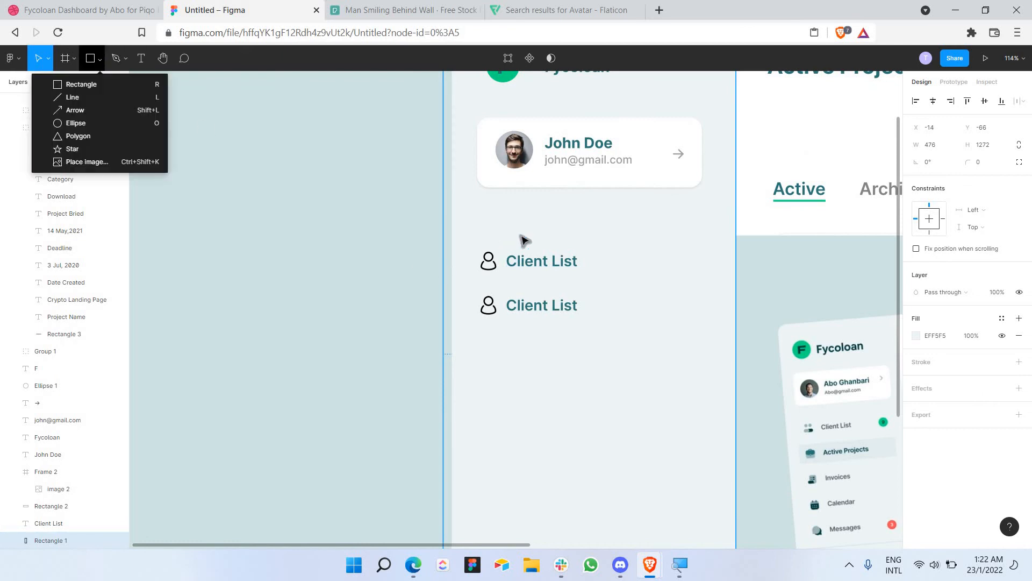
{"action": "left_click", "coordinate": [91, 84]}
{"action": "left_click_drag", "start_coordinate": [471, 237], "coordinate": [718, 284]}
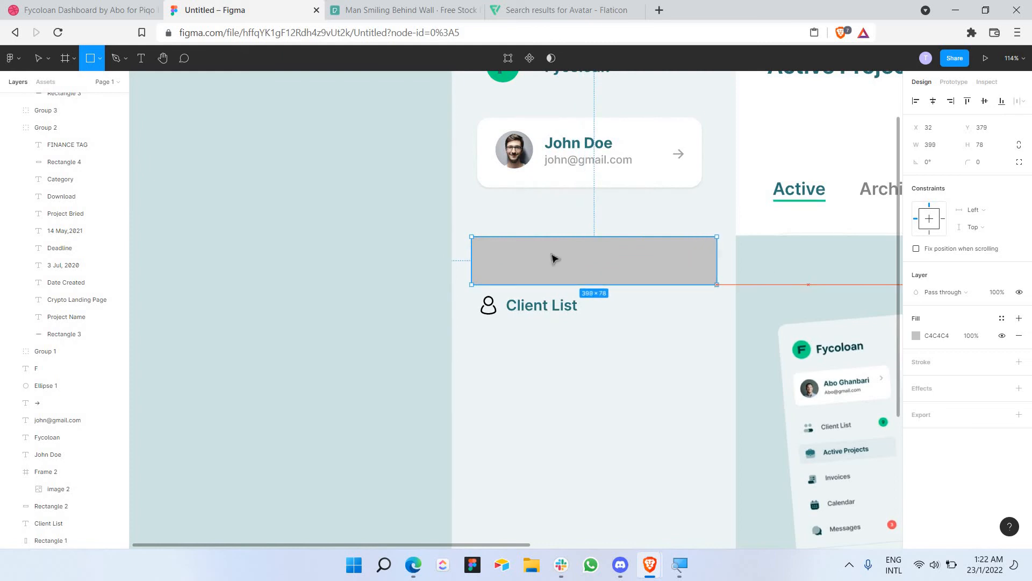
{"action": "left_click_drag", "start_coordinate": [530, 274], "coordinate": [531, 269]}
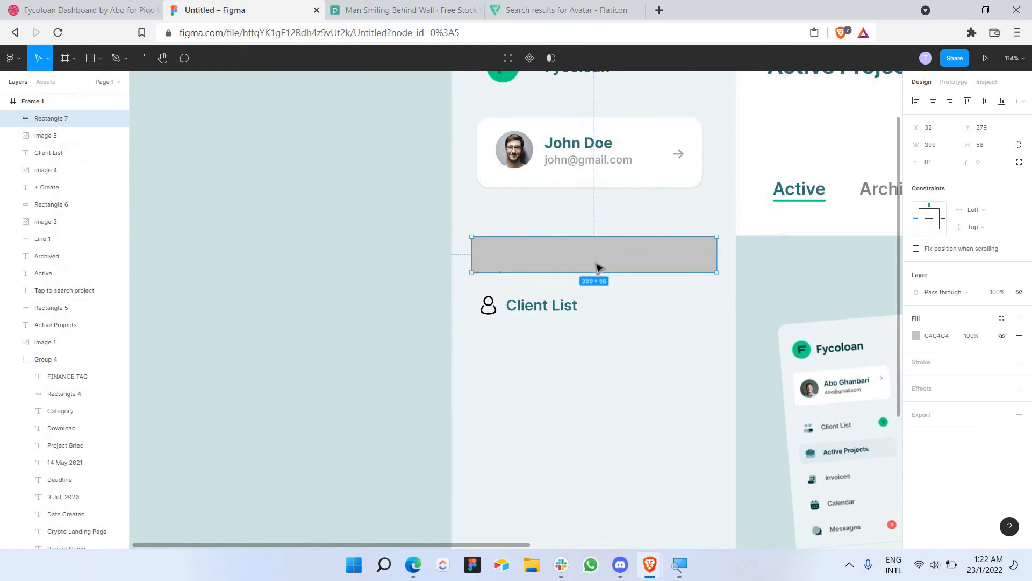
{"action": "left_click_drag", "start_coordinate": [619, 264], "coordinate": [622, 266]}
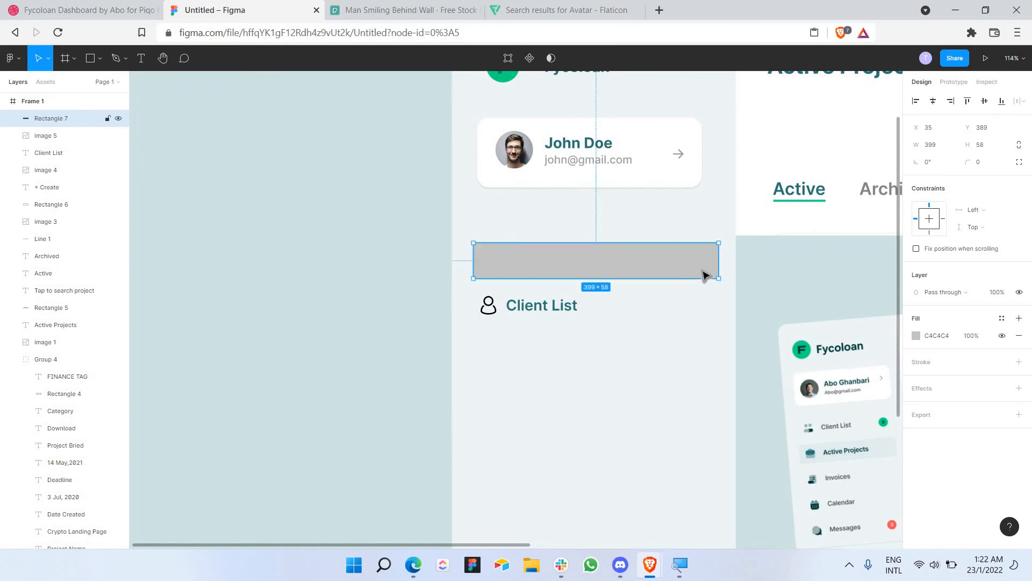
{"action": "left_click_drag", "start_coordinate": [712, 269], "coordinate": [705, 265]}
Step: Try sending the grey bar to the back, undo it, and reselect the bar
{"action": "right_click", "coordinate": [685, 262]}
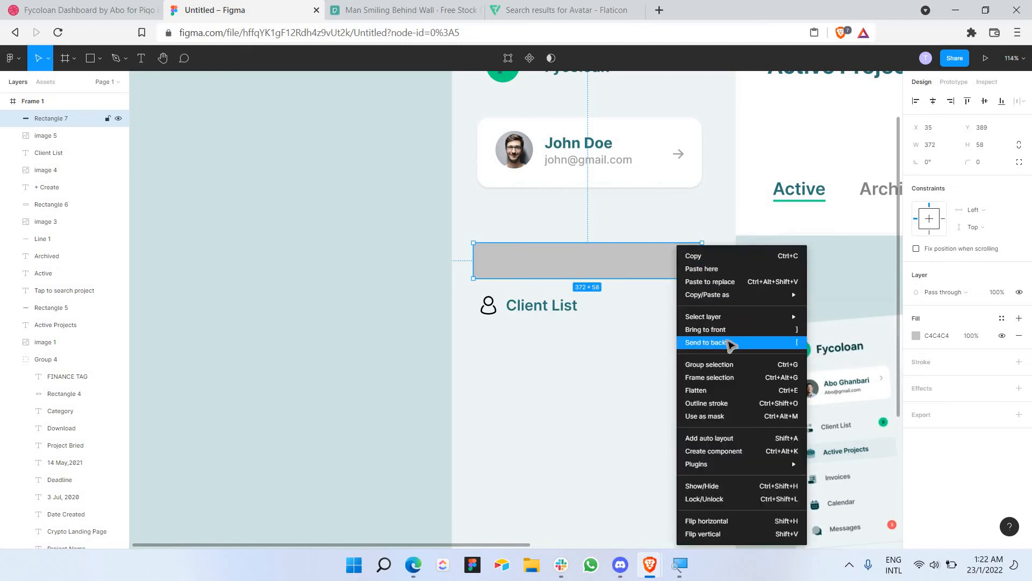
{"action": "left_click", "coordinate": [727, 343]}
{"action": "key", "text": "ctrl+z"}
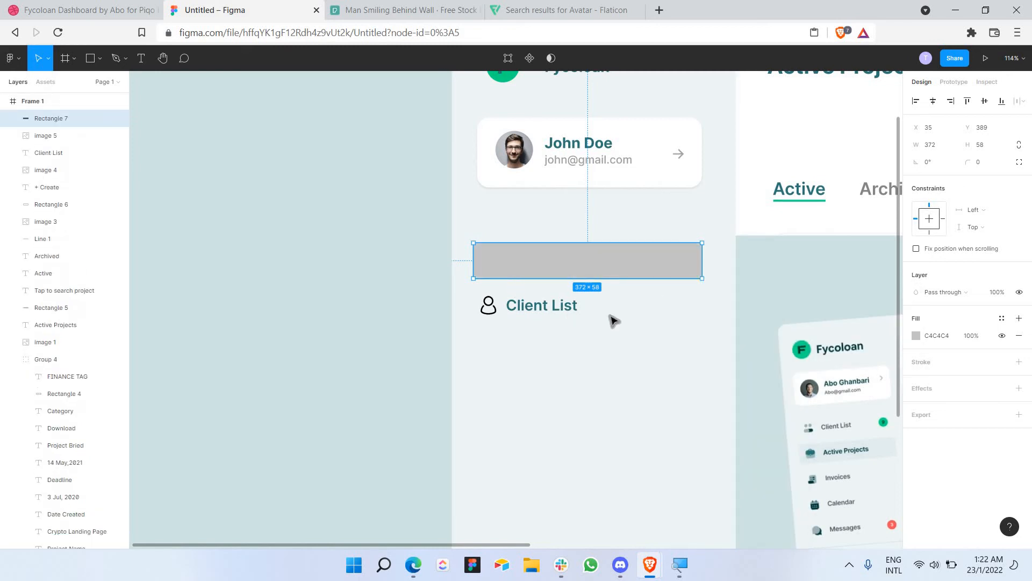
{"action": "left_click", "coordinate": [640, 335]}
{"action": "right_click", "coordinate": [640, 335]}
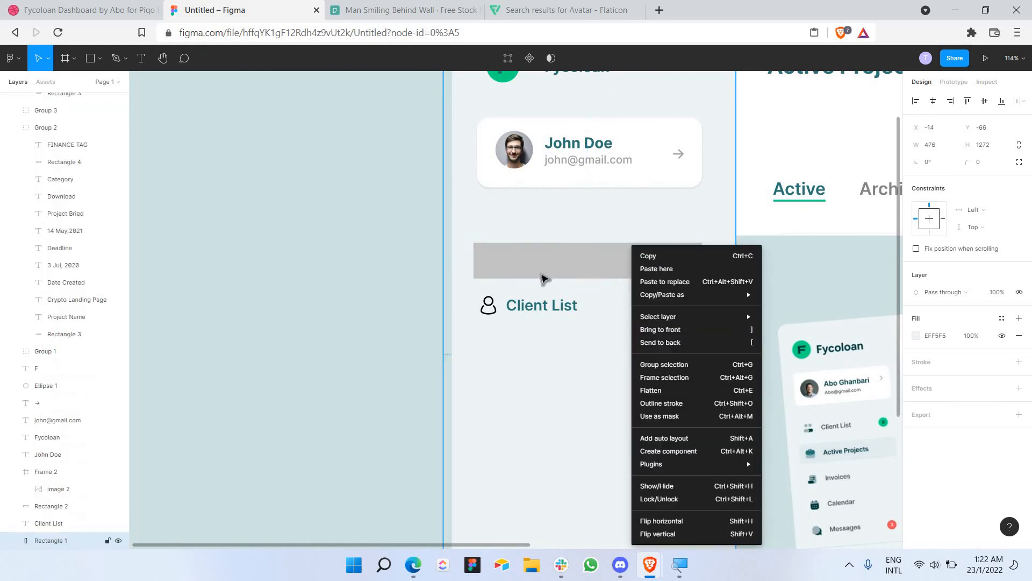
{"action": "left_click", "coordinate": [554, 275]}
{"action": "left_click", "coordinate": [616, 266]}
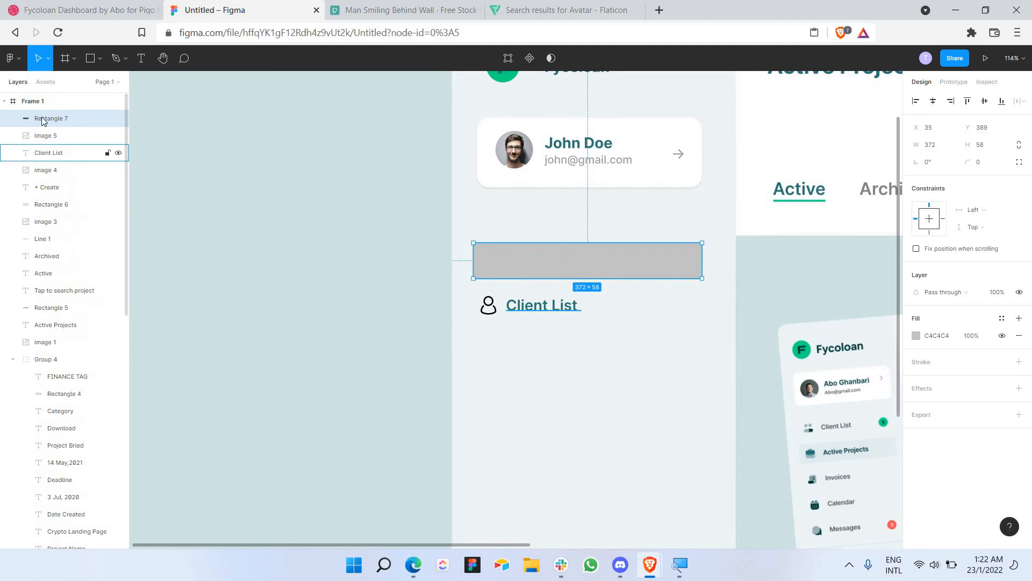
Step: Restack the grey bar below image 5 and the Client List label above it
{"action": "left_click_drag", "start_coordinate": [48, 120], "coordinate": [77, 215]}
{"action": "left_click", "coordinate": [53, 134]}
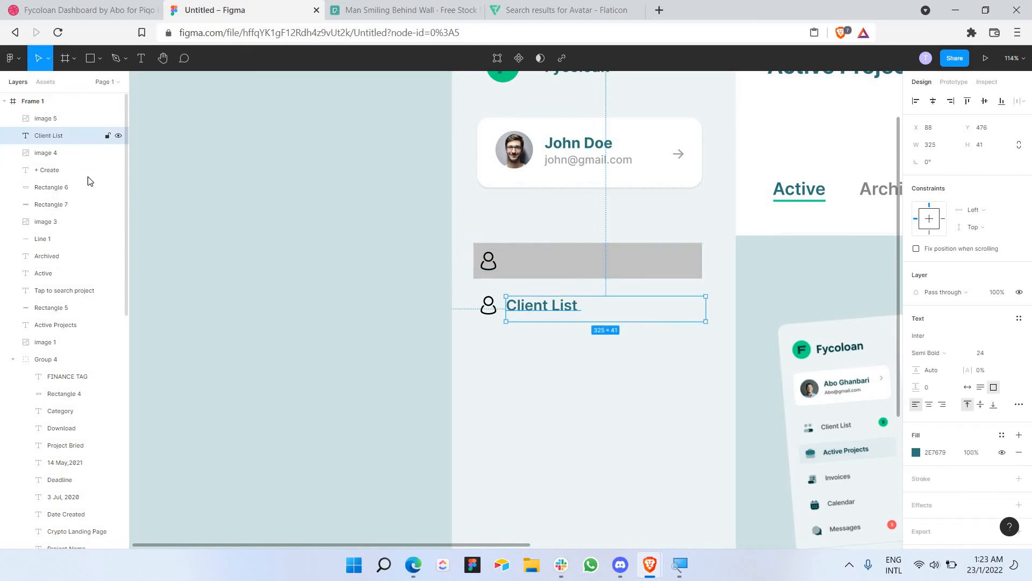
{"action": "left_click_drag", "start_coordinate": [68, 158], "coordinate": [64, 121]}
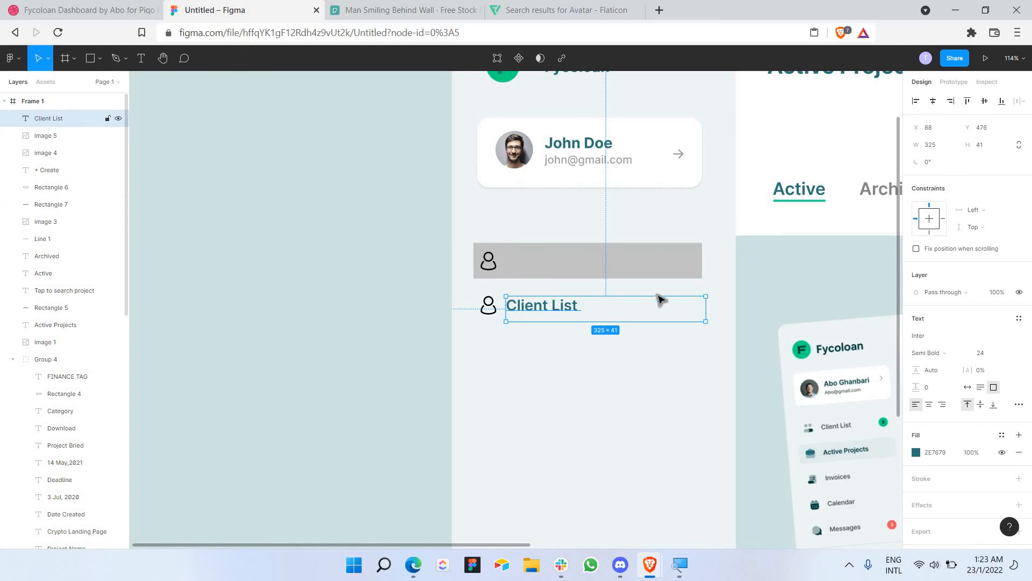
{"action": "left_click", "coordinate": [564, 269]}
{"action": "double_click", "coordinate": [559, 262]}
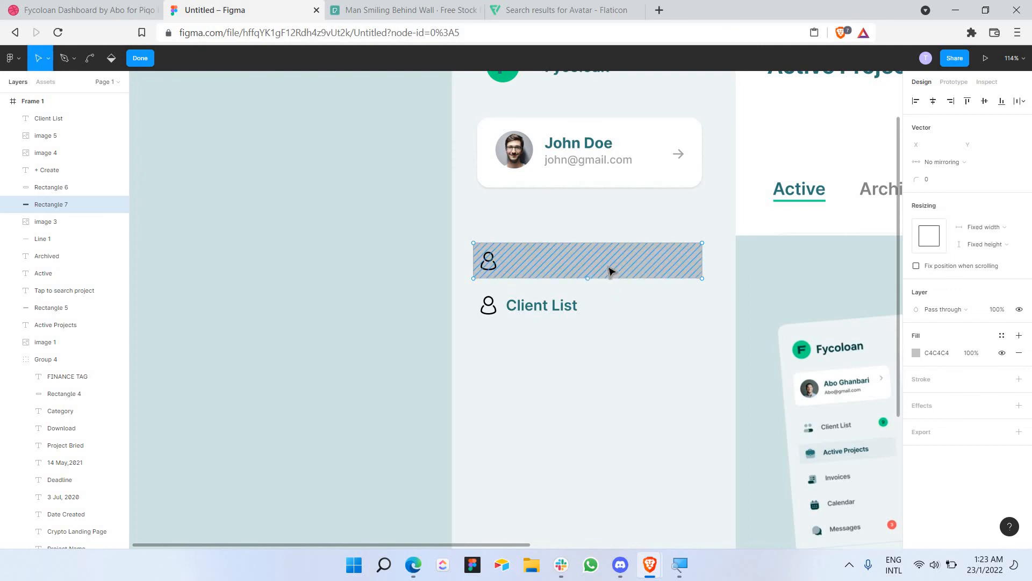
{"action": "key", "text": "Escape"}
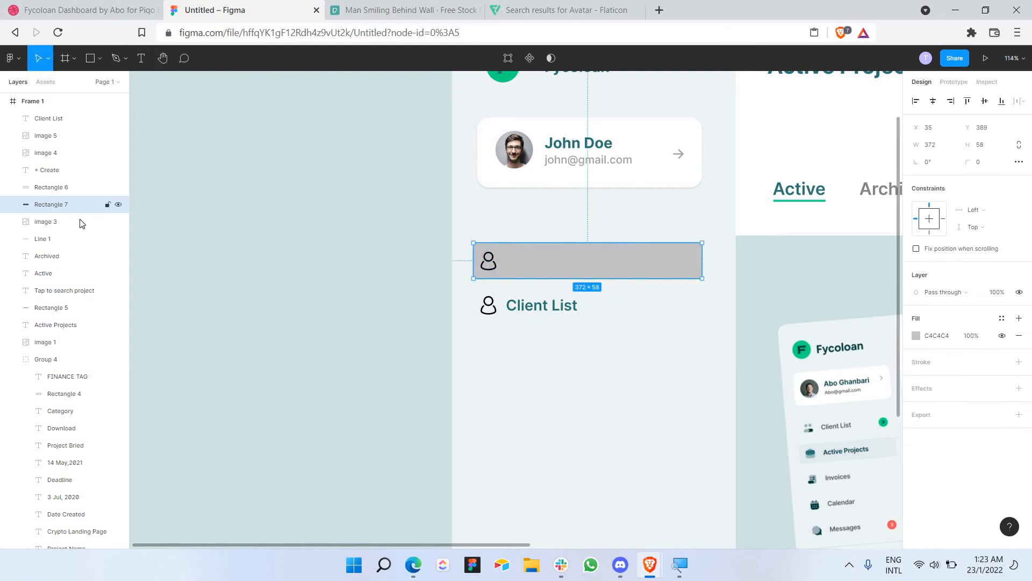
Step: Move the Client List text layer into Frame 1, above the grey Rectangle 7
{"action": "left_click", "coordinate": [13, 360]}
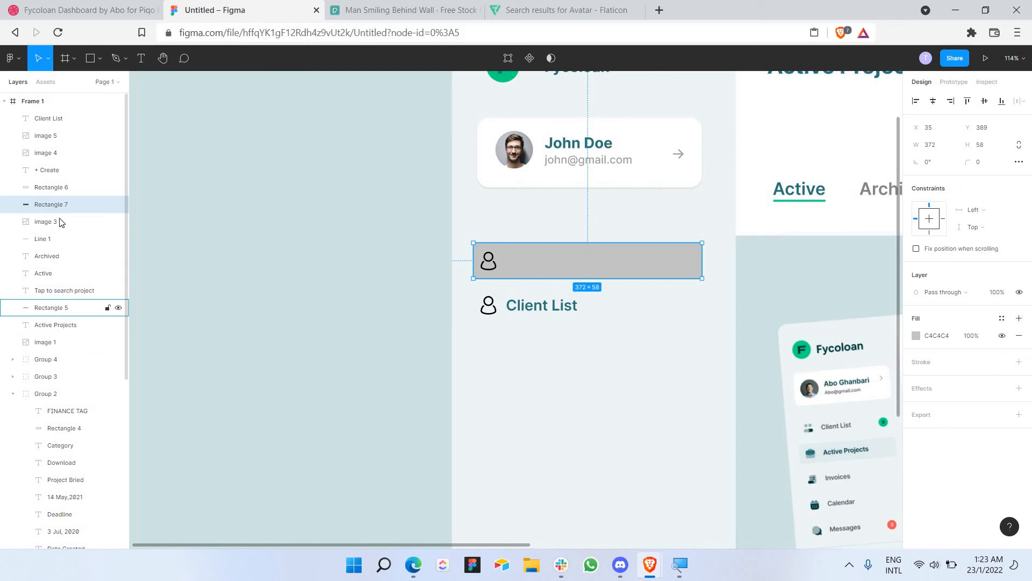
{"action": "scroll", "coordinate": [86, 239], "scroll_direction": "down", "scroll_amount": 5}
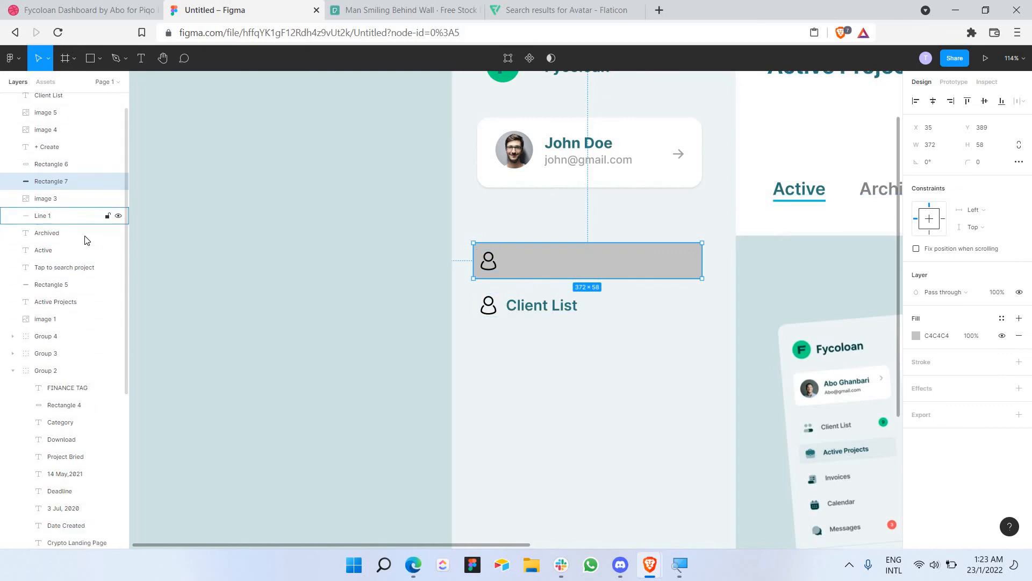
{"action": "scroll", "coordinate": [108, 391], "scroll_direction": "down", "scroll_amount": 5}
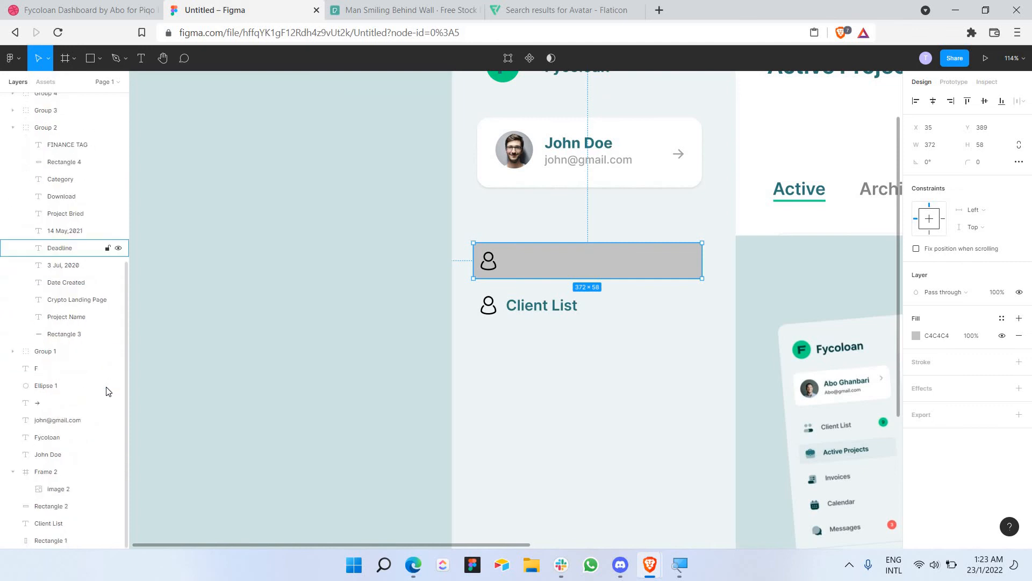
{"action": "left_click", "coordinate": [46, 525]}
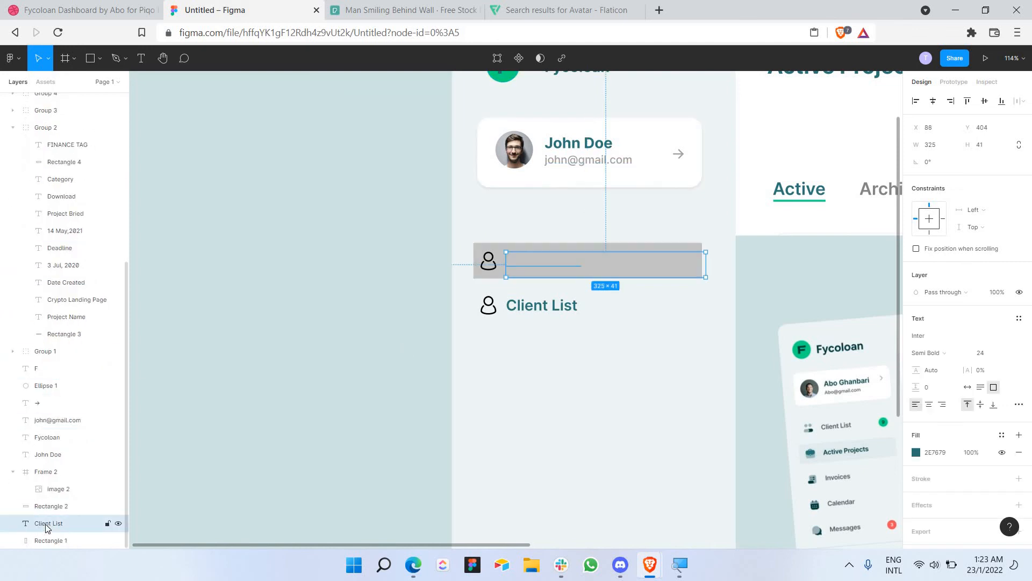
{"action": "left_click_drag", "start_coordinate": [60, 179], "coordinate": [56, 129]}
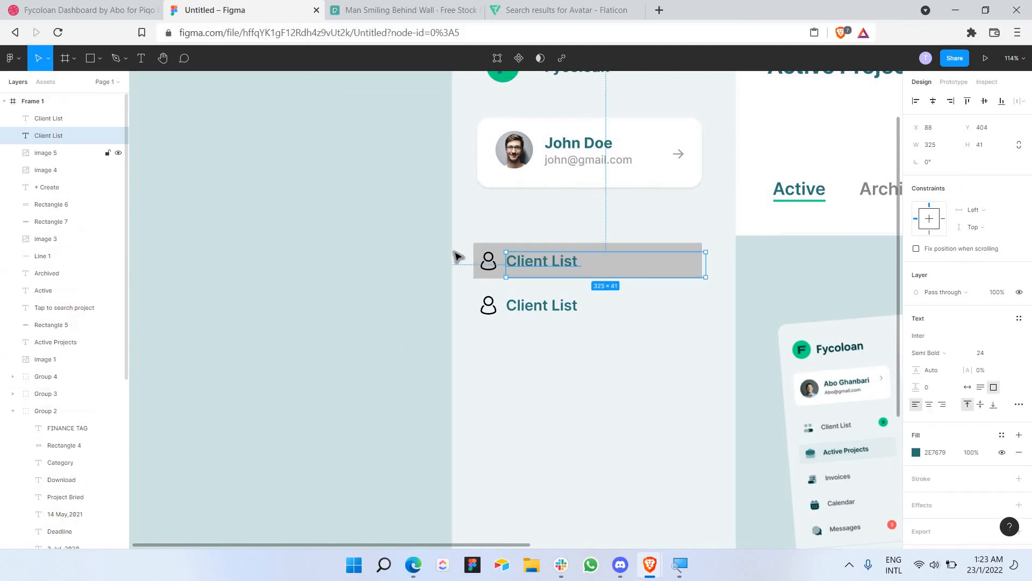
Step: Fill the Client List background with the reference's pale teal E2EDEE using the eyedropper
{"action": "left_click", "coordinate": [663, 267]}
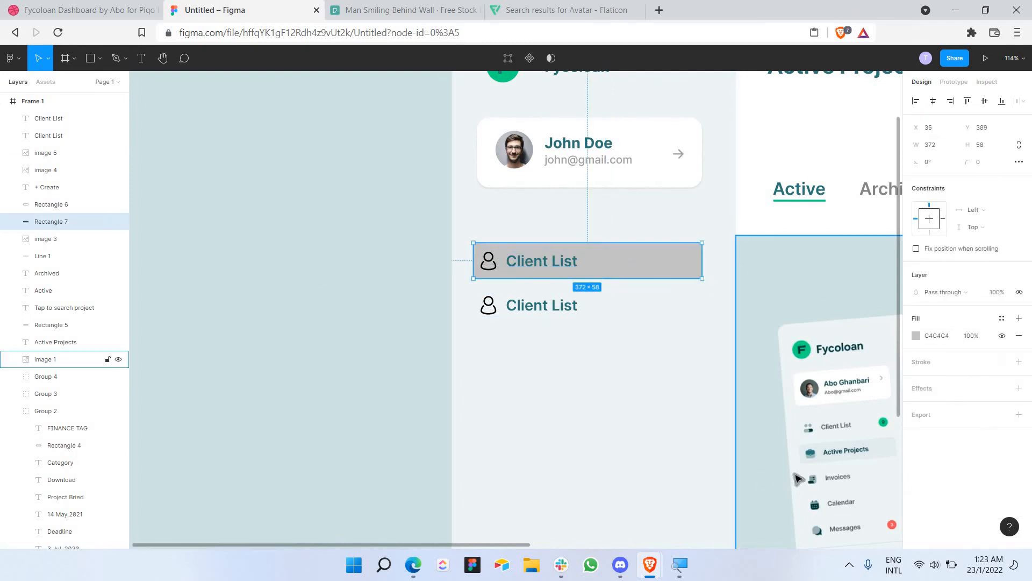
{"action": "left_click", "coordinate": [916, 335]}
{"action": "left_click", "coordinate": [788, 430]}
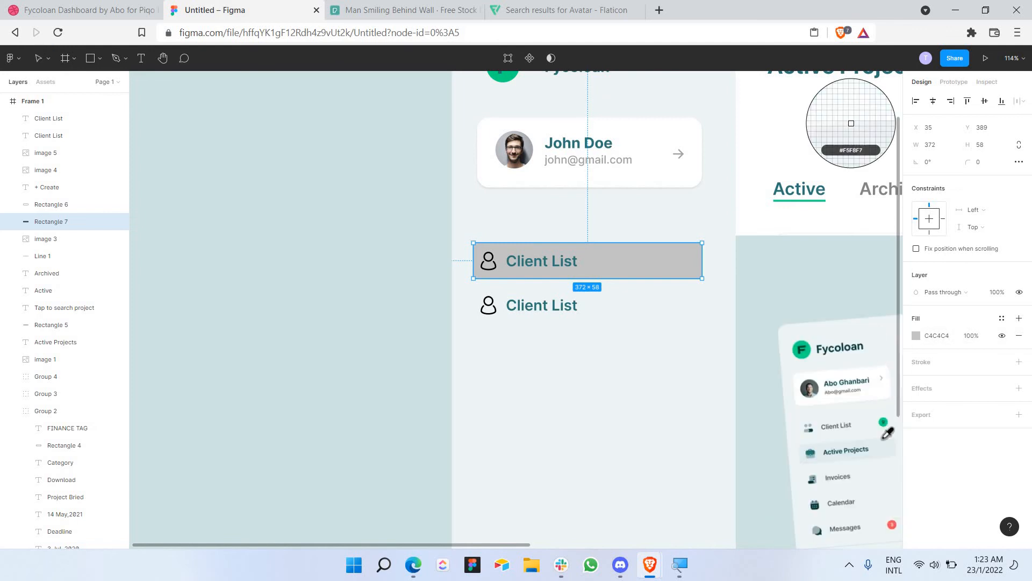
{"action": "left_click", "coordinate": [887, 455]}
Step: Give the Client List background rectangle a corner radius of 15
{"action": "left_click", "coordinate": [326, 235]}
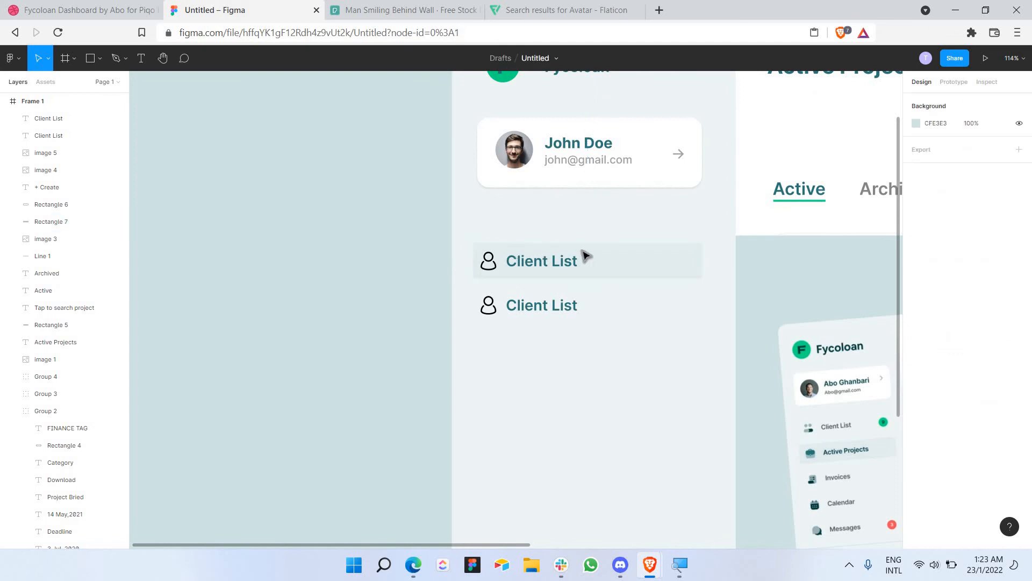
{"action": "left_click", "coordinate": [641, 276]}
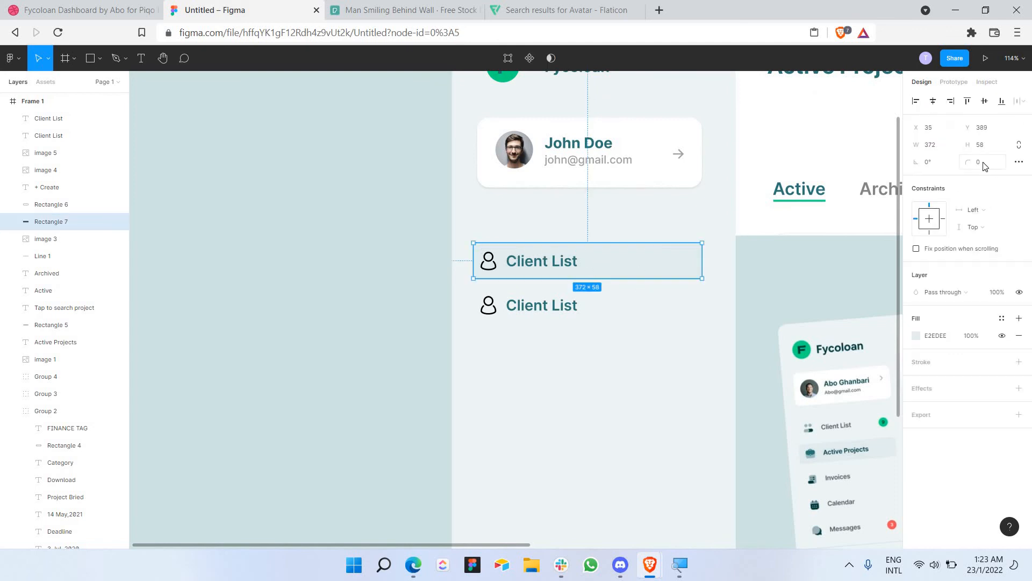
{"action": "left_click", "coordinate": [985, 167]}
{"action": "key", "text": "Escape"}
{"action": "left_click", "coordinate": [320, 303]}
{"action": "left_click", "coordinate": [676, 277]}
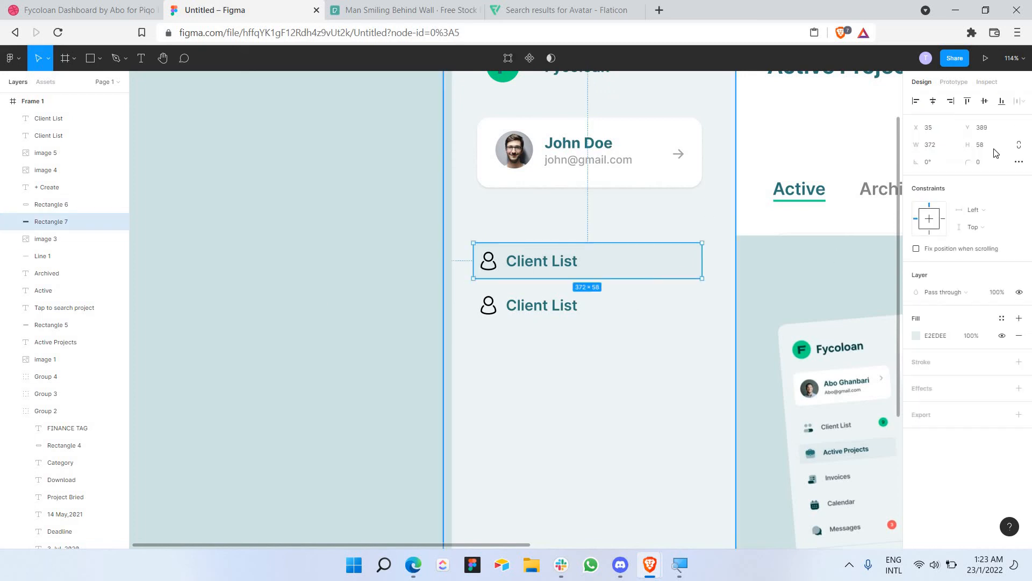
{"action": "left_click", "coordinate": [992, 163]}
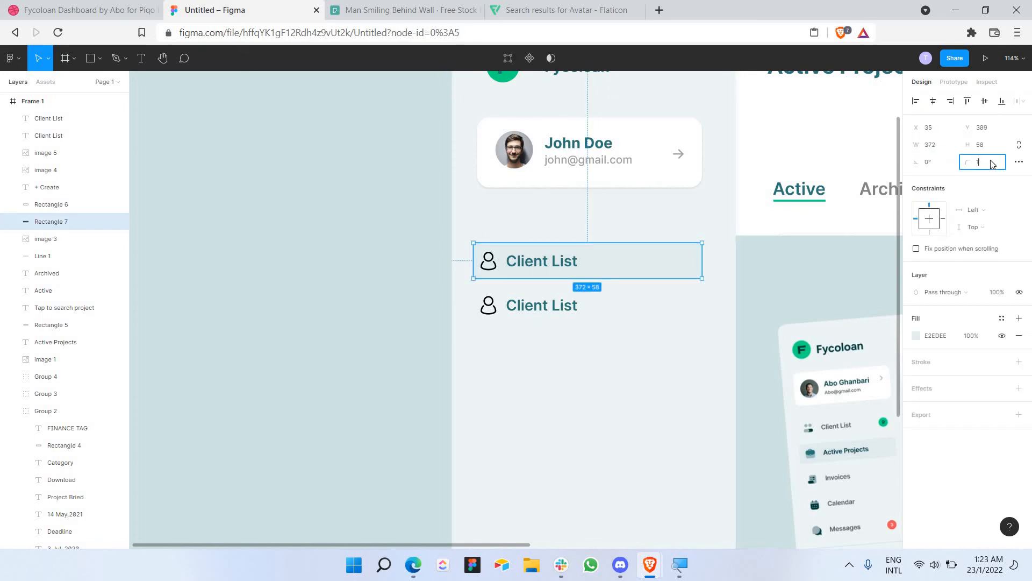
{"action": "type", "text": "15"}
{"action": "left_click", "coordinate": [312, 328]}
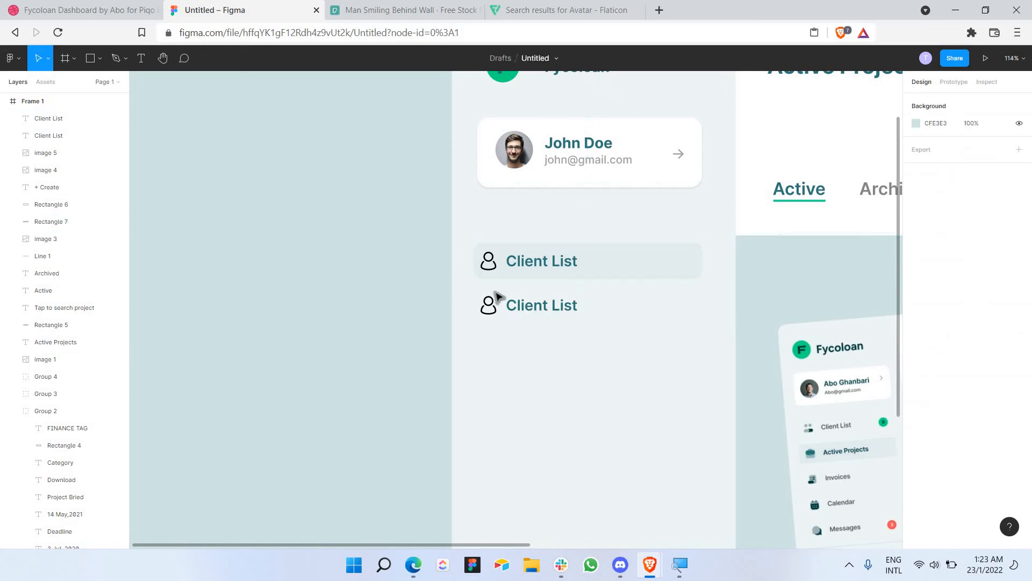
Step: Resize the background to 372×63 and nudge it into position
{"action": "left_click", "coordinate": [627, 250]}
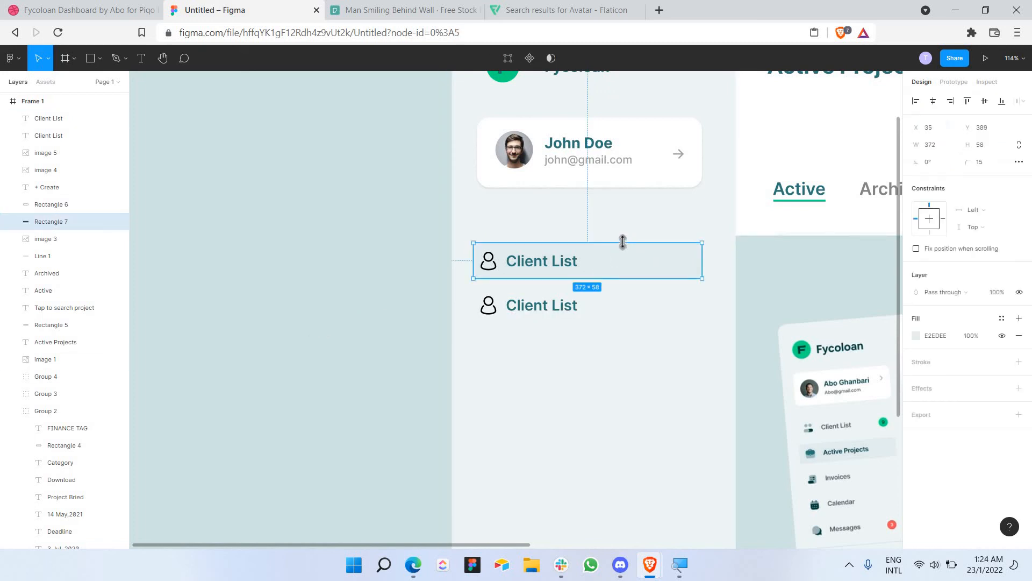
{"action": "left_click_drag", "start_coordinate": [622, 242], "coordinate": [623, 239]}
{"action": "key", "text": "Down"}
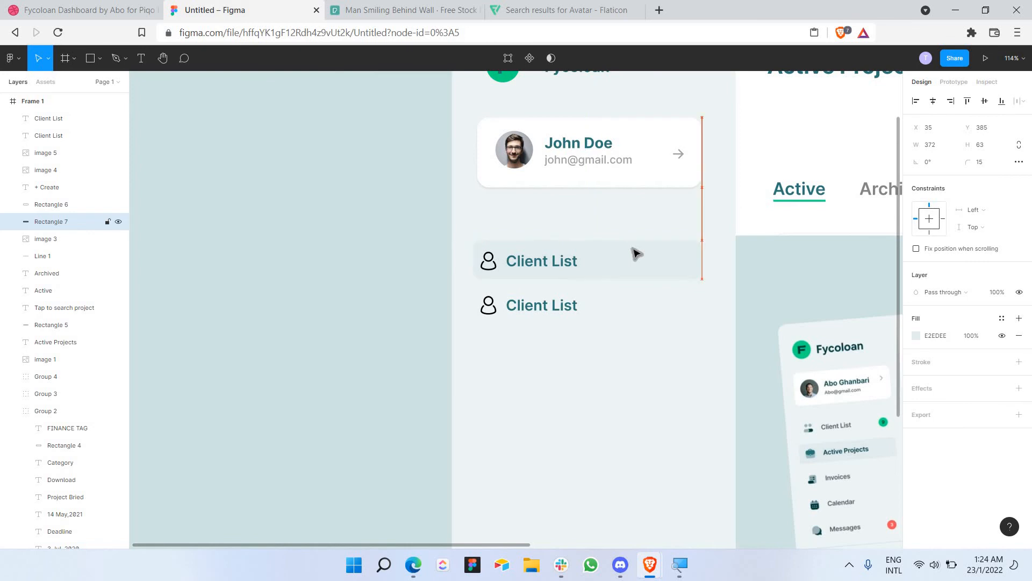
{"action": "key", "text": "Left"}
{"action": "key", "text": "Left"}
Step: Resize the Client List person icon to 35×35
{"action": "left_click", "coordinate": [379, 272]}
{"action": "left_click", "coordinate": [493, 267]}
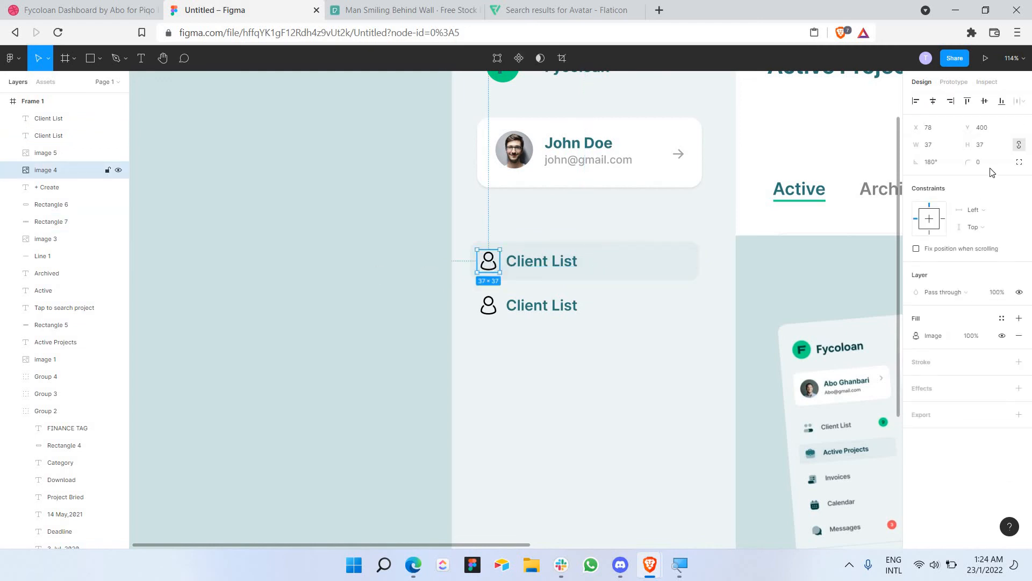
{"action": "left_click", "coordinate": [937, 147]}
{"action": "key", "text": "Return"}
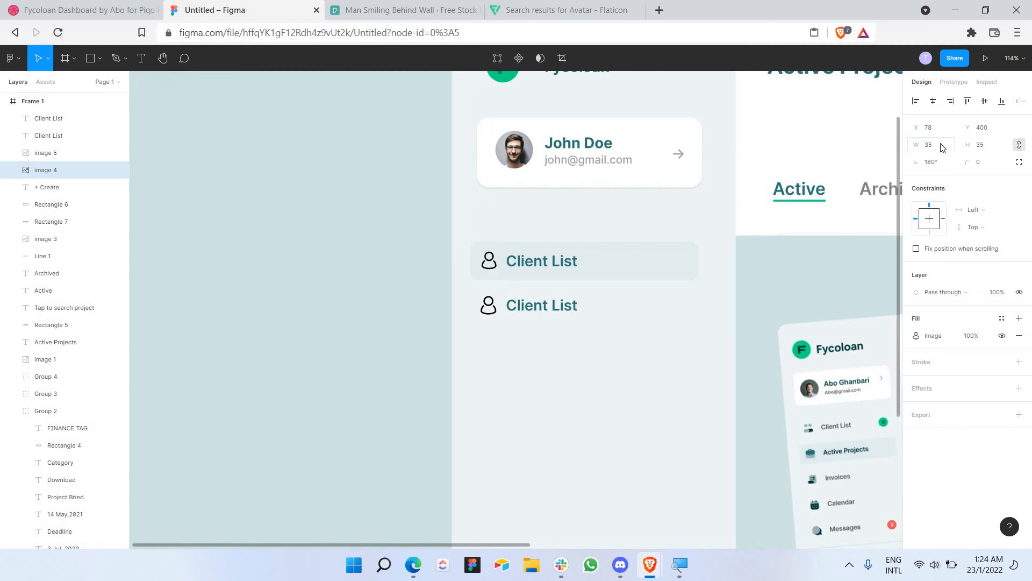
Step: Delete the duplicate Client List label and icon below the item
{"action": "left_click", "coordinate": [634, 330]}
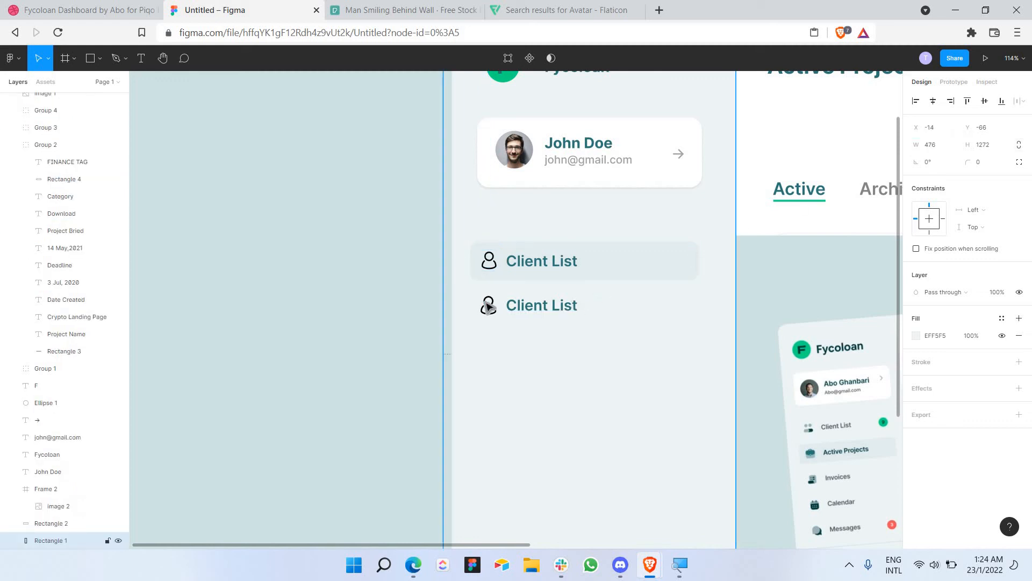
{"action": "left_click_drag", "start_coordinate": [649, 332], "coordinate": [486, 302]}
{"action": "key", "text": "Delete"}
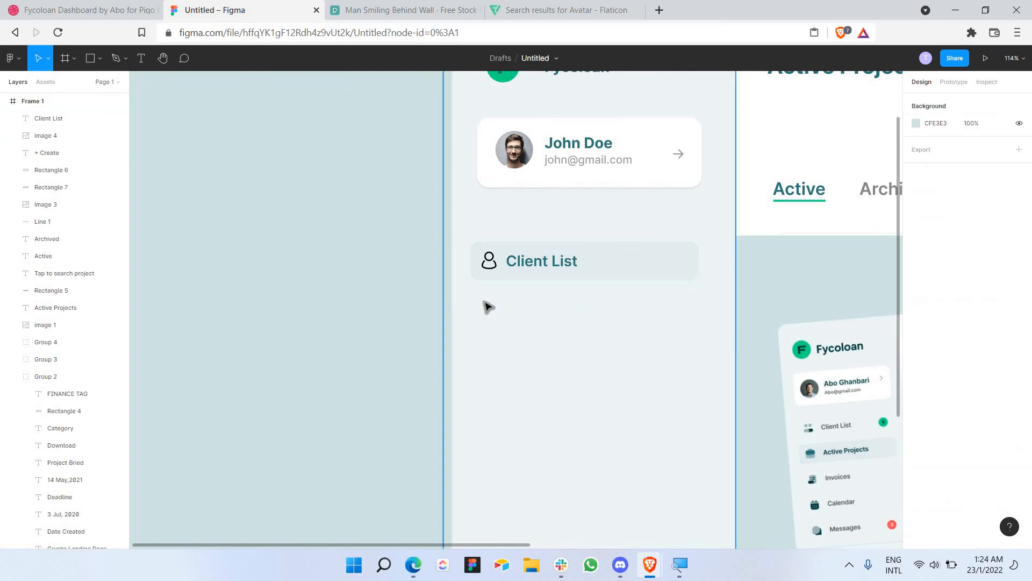
{"action": "scroll", "coordinate": [530, 305], "scroll_direction": "down", "scroll_amount": 2}
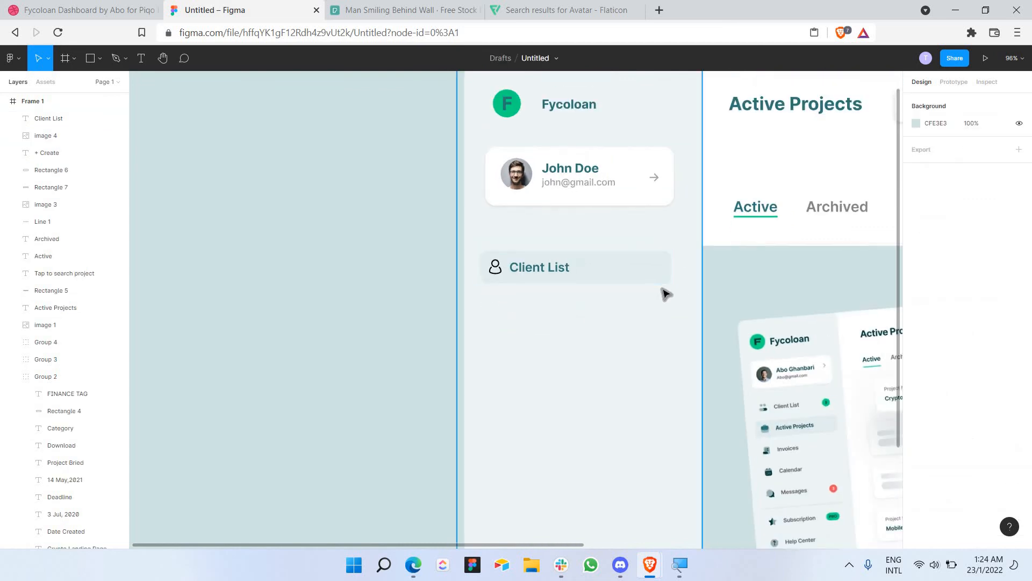
{"action": "scroll", "coordinate": [611, 293], "scroll_direction": "right", "scroll_amount": 2}
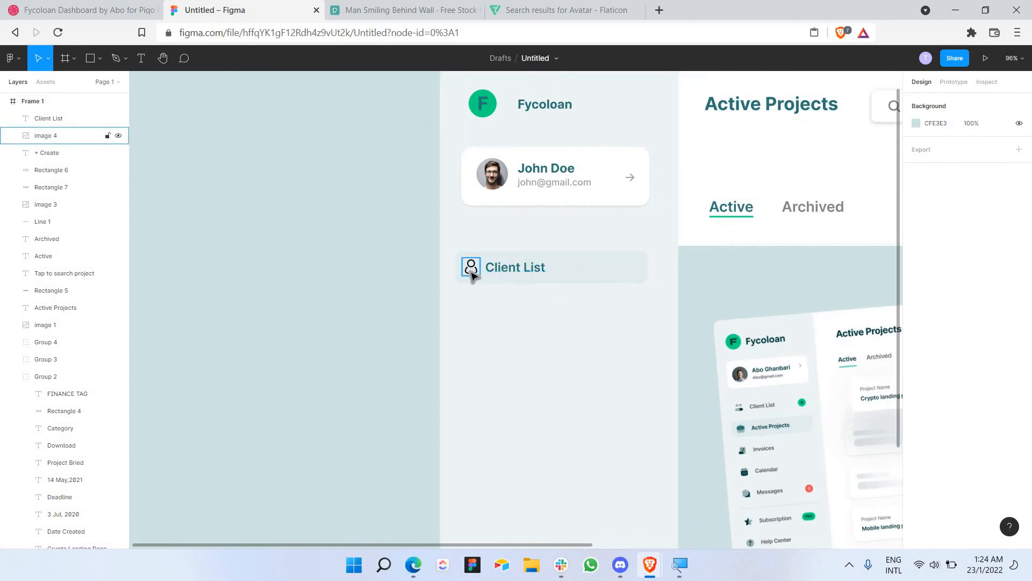
Step: Duplicate the Client List item and delete the copy's background rectangle
{"action": "left_click_drag", "start_coordinate": [451, 239], "coordinate": [601, 312]}
{"action": "key", "text": "ctrl+c"}
{"action": "key", "text": "ctrl+v"}
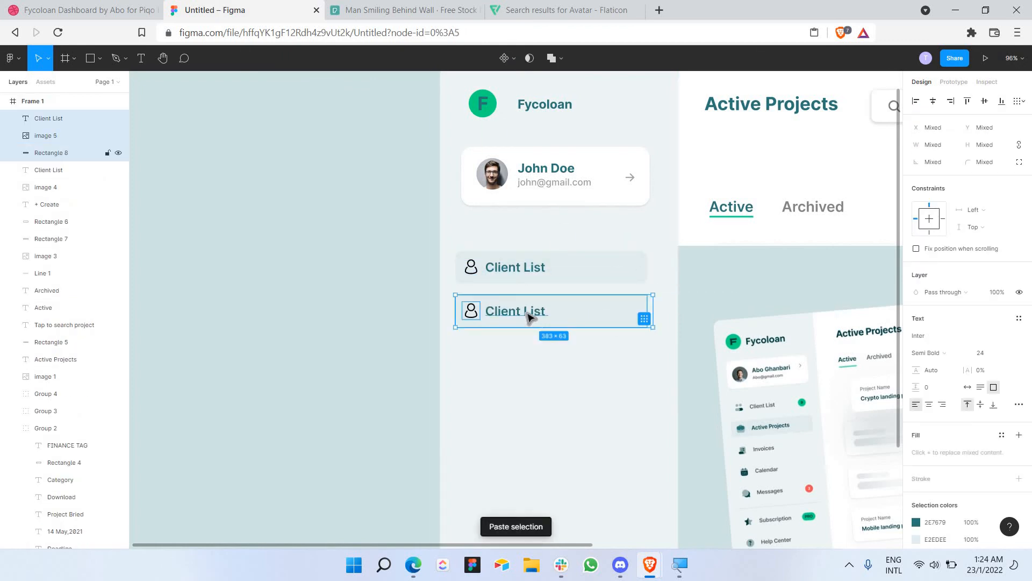
{"action": "left_click", "coordinate": [608, 313]}
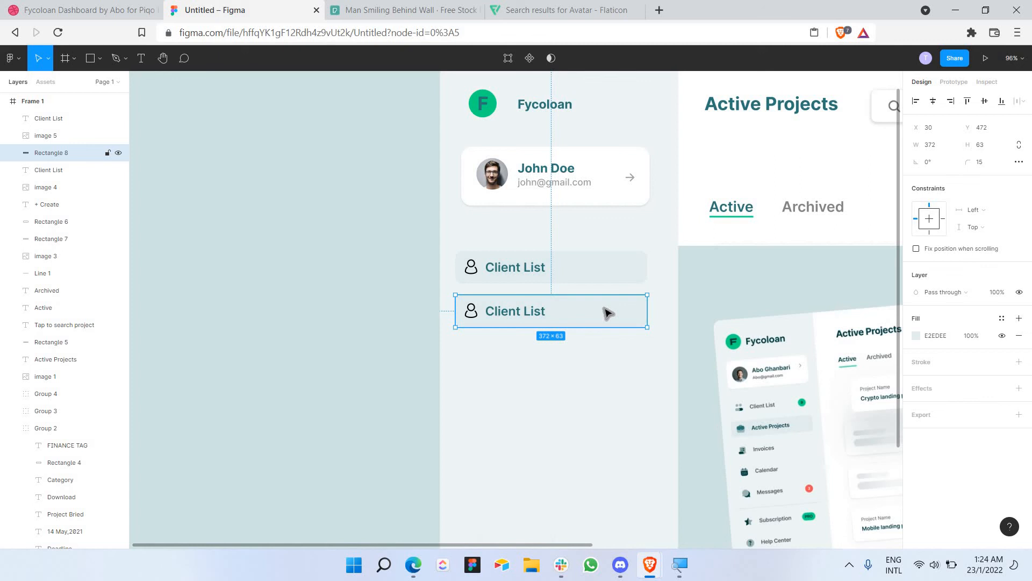
{"action": "key", "text": "Delete"}
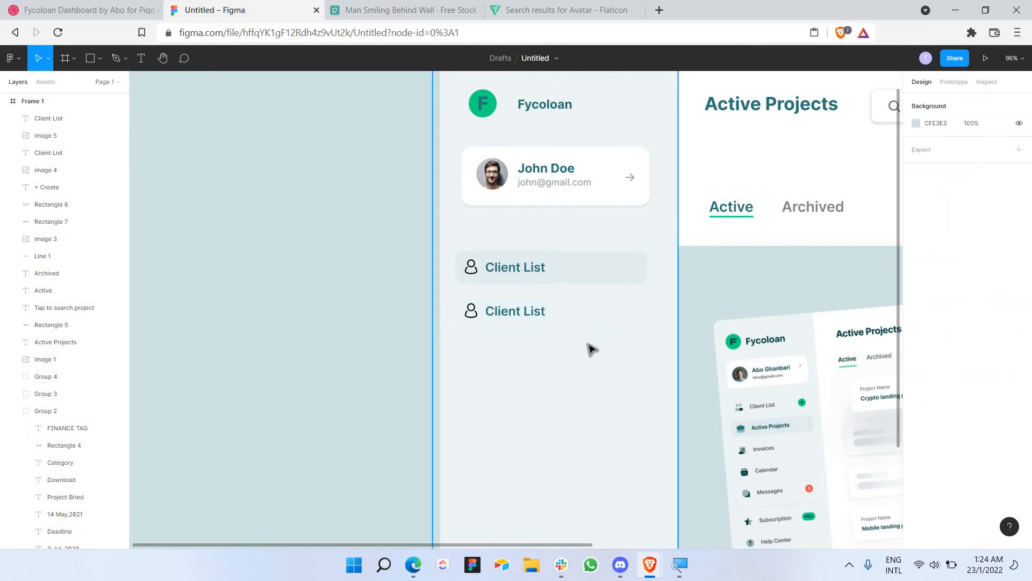
Step: Recolour the copied Client List label to grey 636363
{"action": "left_click", "coordinate": [487, 305]}
{"action": "left_click", "coordinate": [522, 312]}
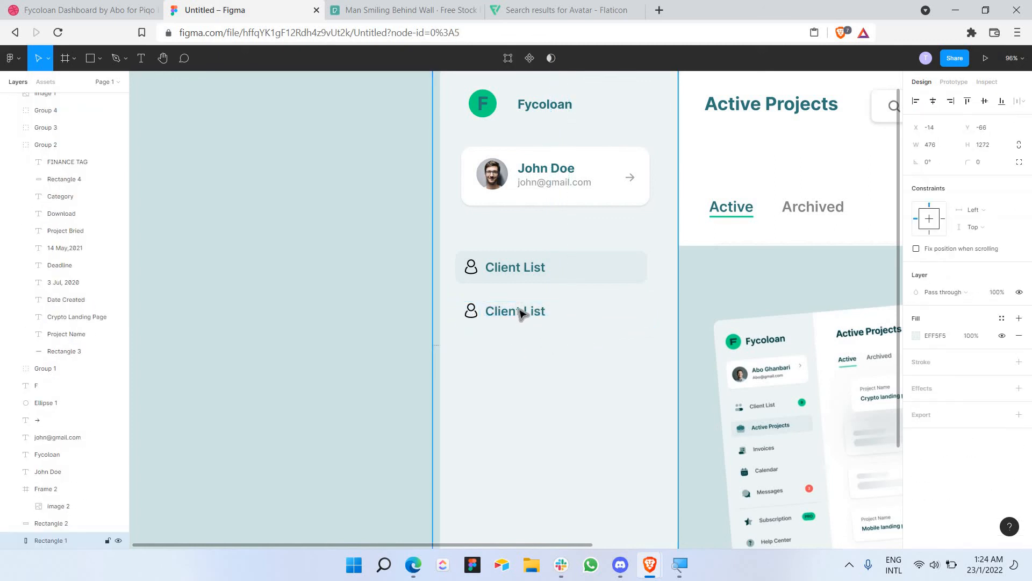
{"action": "left_click", "coordinate": [521, 312]}
{"action": "double_click", "coordinate": [519, 312]}
{"action": "left_click", "coordinate": [916, 452]}
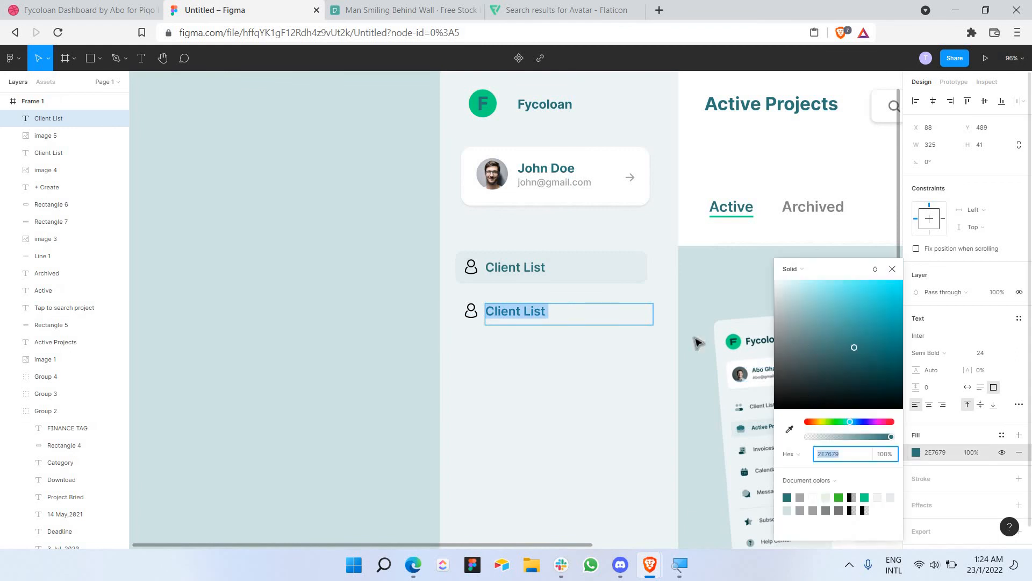
{"action": "type", "text": "636363"}
{"action": "key", "text": "Return"}
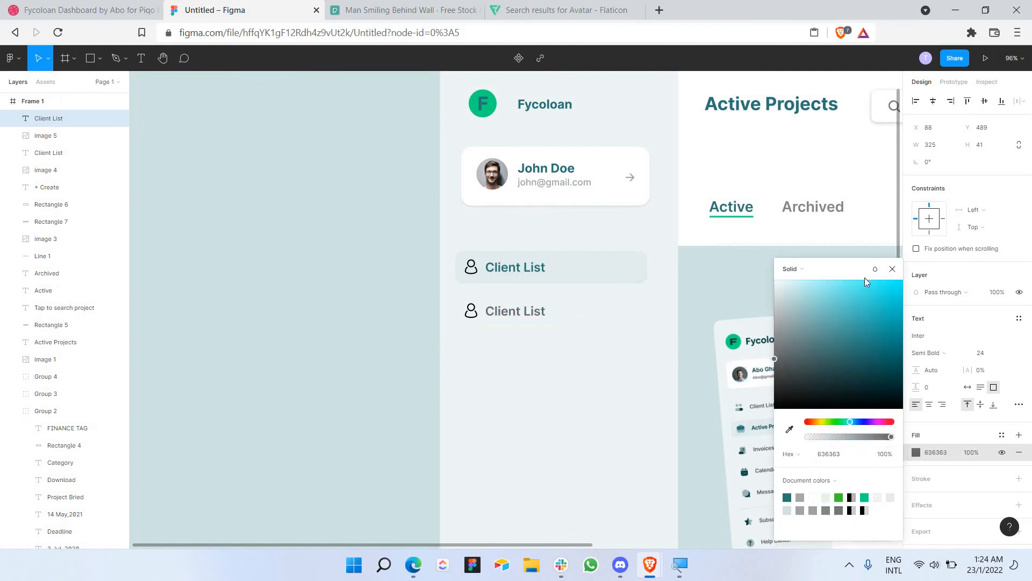
{"action": "left_click", "coordinate": [892, 269]}
{"action": "scroll", "coordinate": [638, 350], "scroll_direction": "down", "scroll_amount": 3}
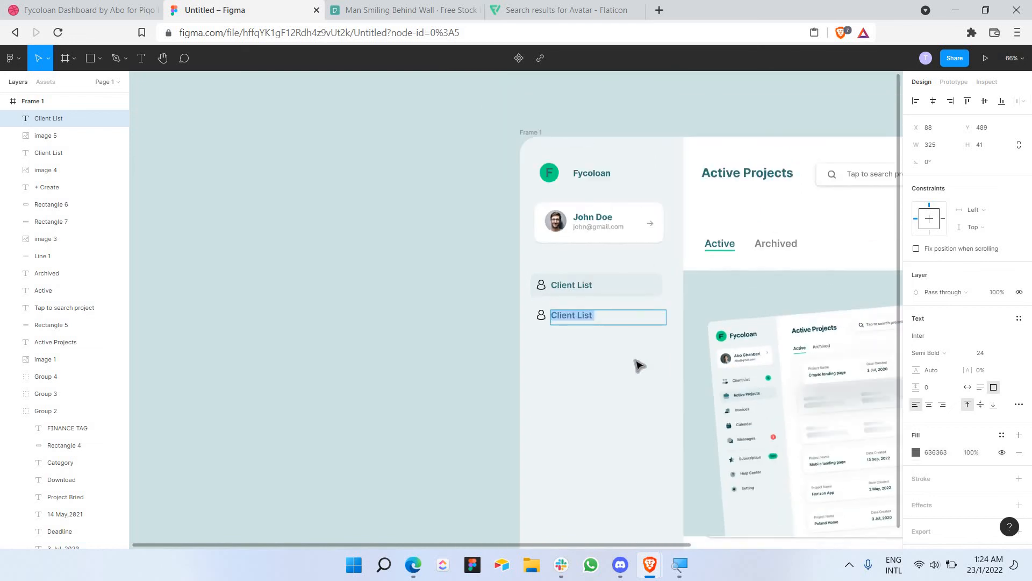
{"action": "left_click", "coordinate": [638, 366]}
{"action": "scroll", "coordinate": [638, 366], "scroll_direction": "up", "scroll_amount": 3}
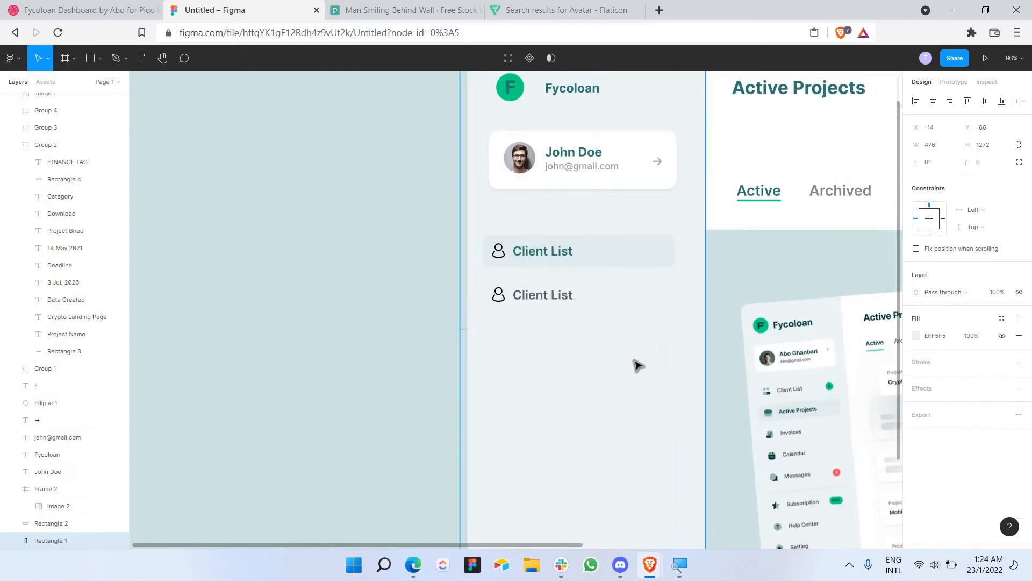
Step: Paste a copy of the grey Client List row and place it below the others
{"action": "scroll", "coordinate": [594, 361], "scroll_direction": "down", "scroll_amount": 3}
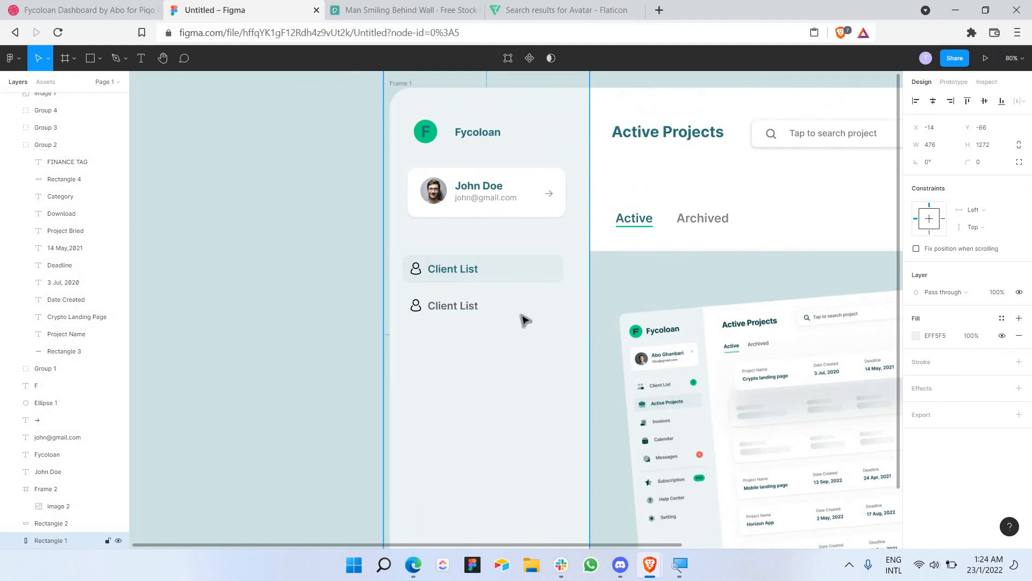
{"action": "left_click_drag", "start_coordinate": [402, 291], "coordinate": [523, 316]}
{"action": "key", "text": "ctrl+v"}
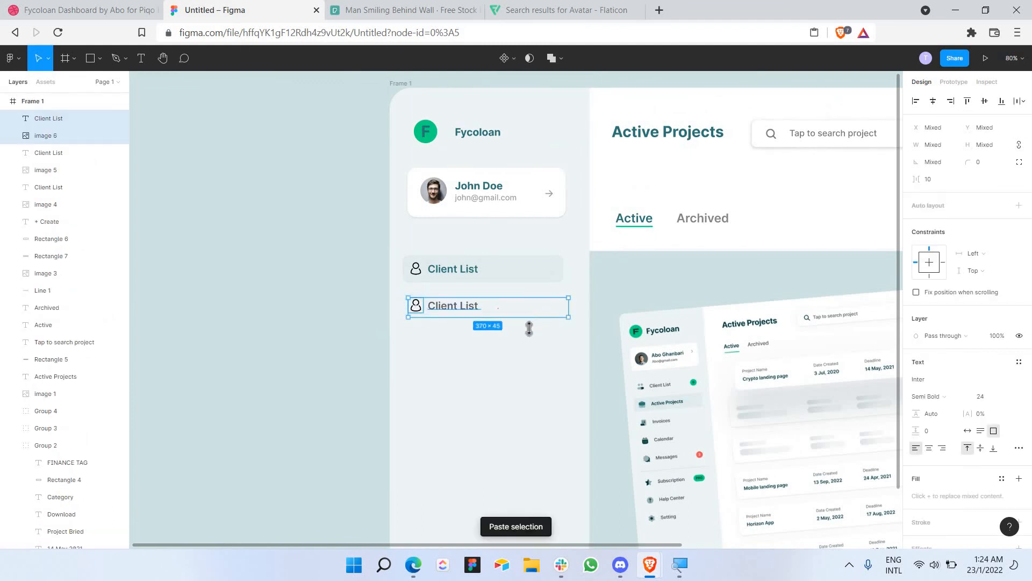
{"action": "left_click_drag", "start_coordinate": [534, 322], "coordinate": [535, 356]}
{"action": "left_click", "coordinate": [523, 393]}
{"action": "scroll", "coordinate": [519, 392], "scroll_direction": "down", "scroll_amount": 3}
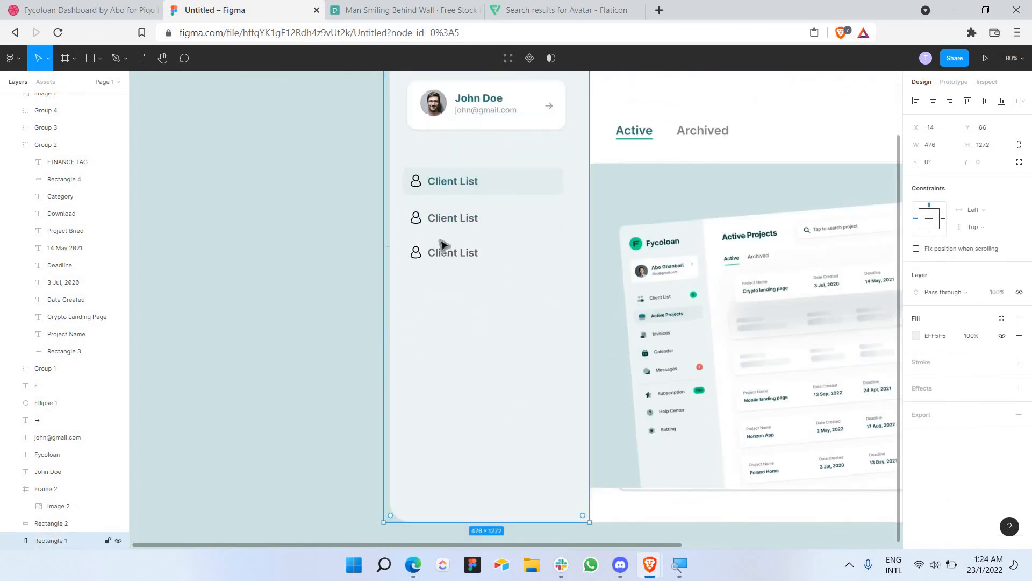
Step: Duplicate pairs of Client List rows with icons until seven rows are stacked
{"action": "left_click_drag", "start_coordinate": [414, 284], "coordinate": [437, 226]}
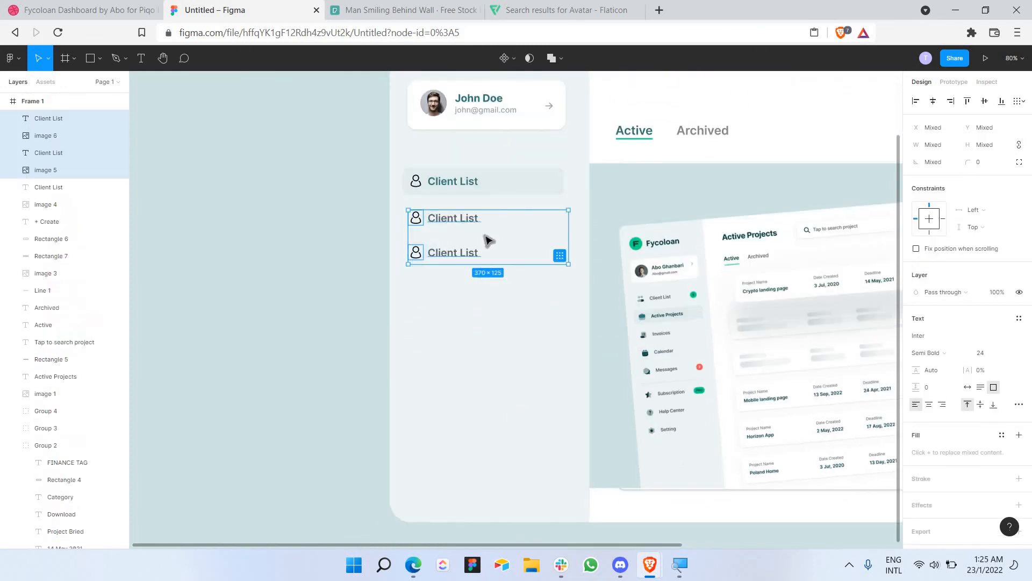
{"action": "key", "text": "ctrl+v"}
{"action": "left_click_drag", "start_coordinate": [512, 240], "coordinate": [521, 316]}
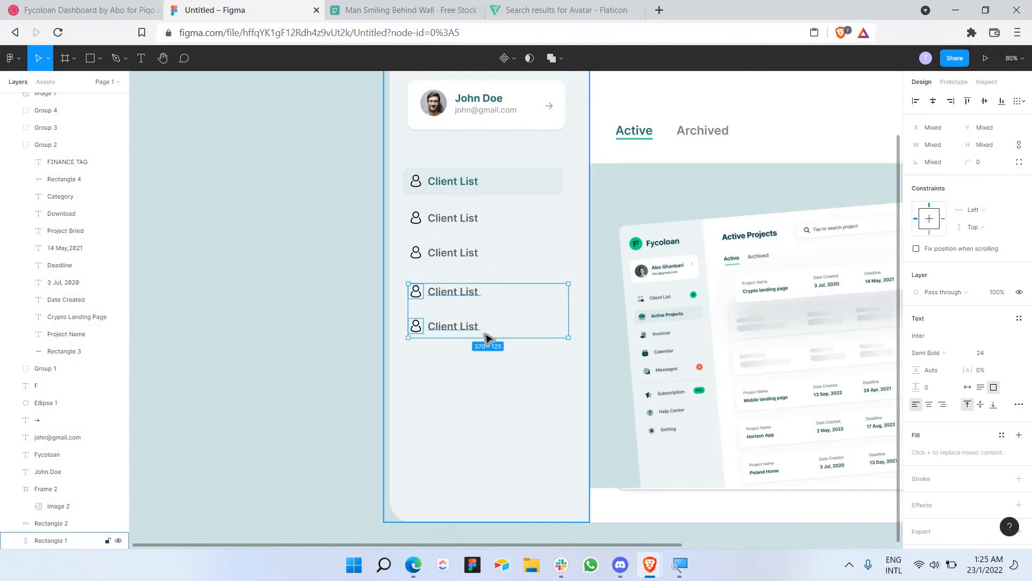
{"action": "left_click_drag", "start_coordinate": [498, 401], "coordinate": [459, 289]}
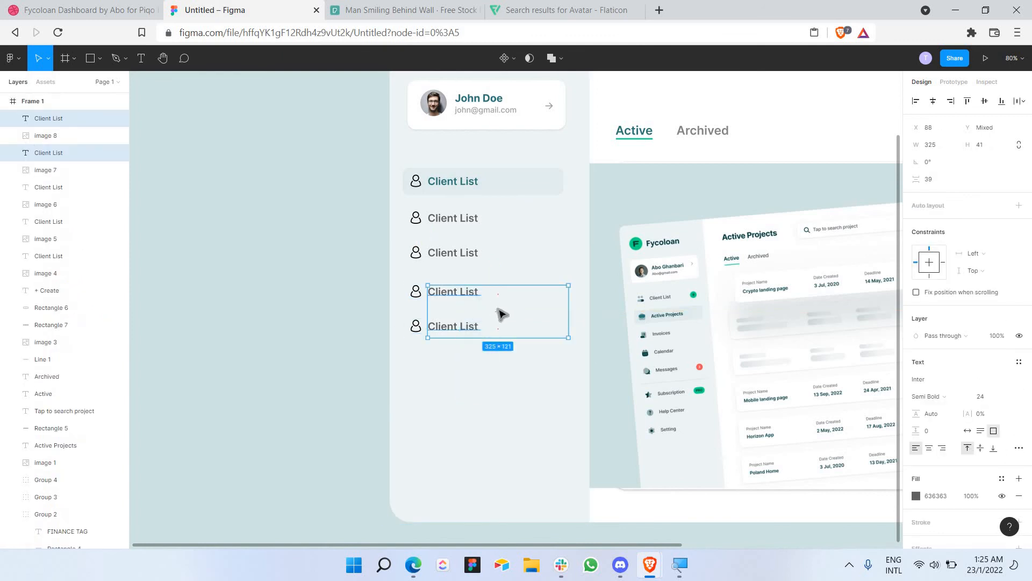
{"action": "key", "text": "ctrl+v"}
{"action": "left_click_drag", "start_coordinate": [522, 304], "coordinate": [525, 385]}
{"action": "key", "text": "ctrl+z"}
{"action": "key", "text": "ctrl+v"}
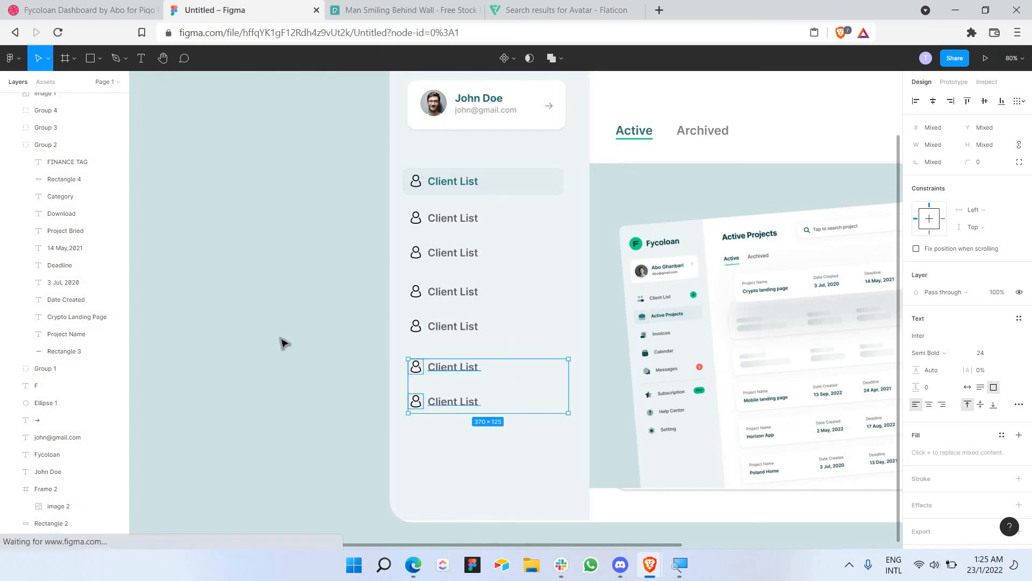
{"action": "left_click", "coordinate": [291, 345]}
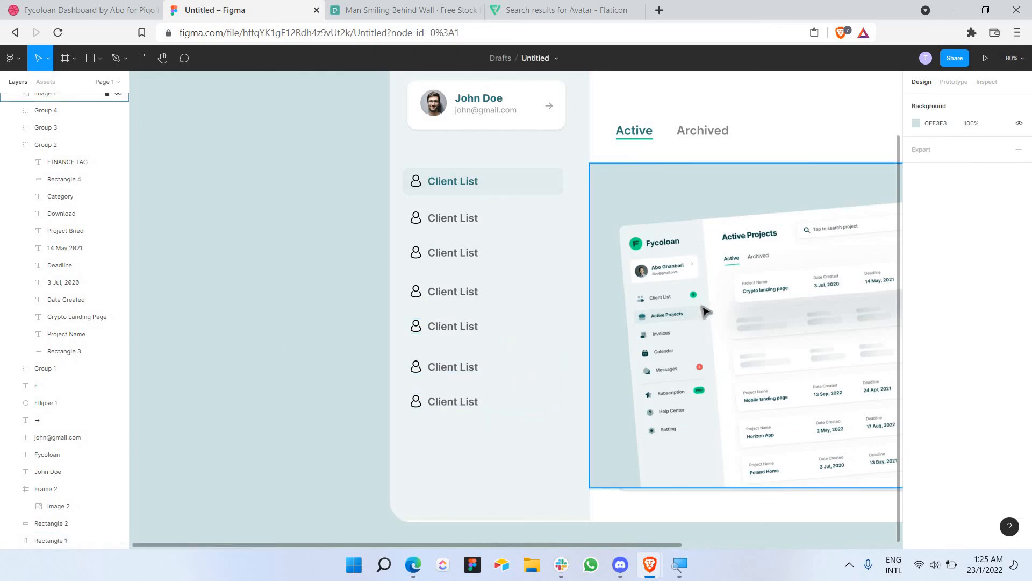
{"action": "scroll", "coordinate": [559, 228], "scroll_direction": "up", "scroll_amount": 1}
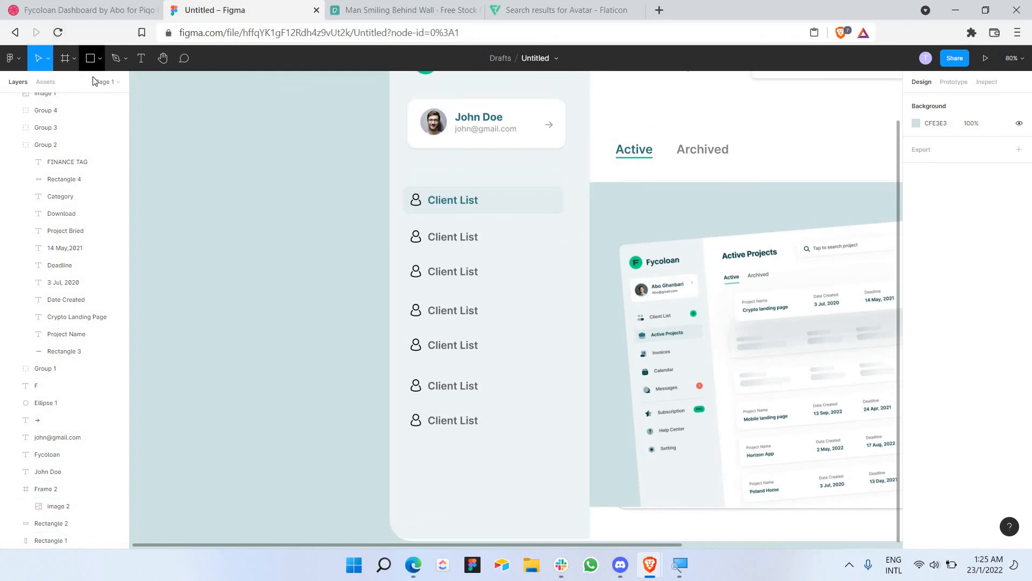
Step: Draw a 25×25 circle at the second row's right end, filled green 01DB82
{"action": "left_click", "coordinate": [92, 58]}
{"action": "left_click", "coordinate": [100, 58]}
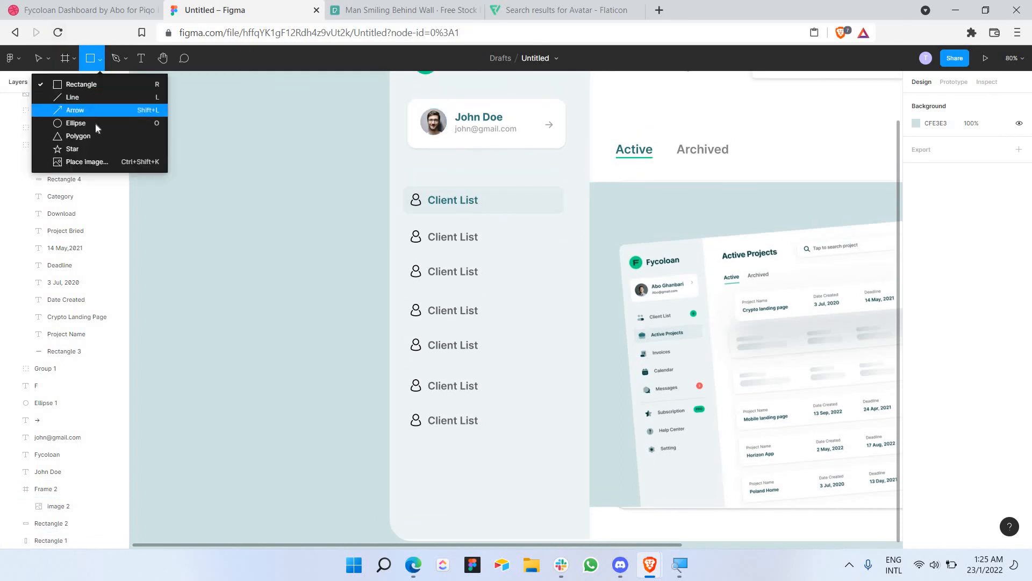
{"action": "left_click", "coordinate": [95, 122]}
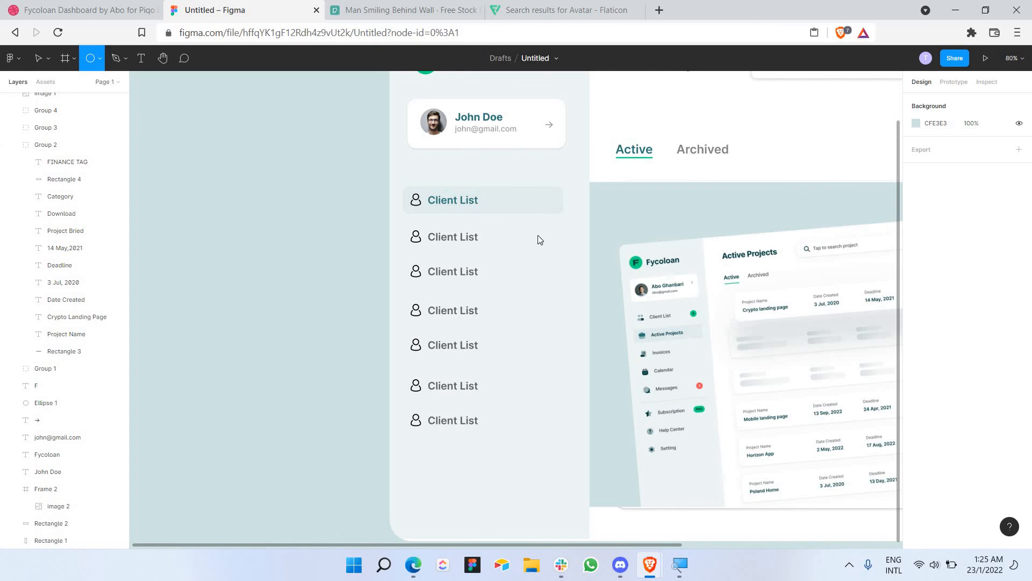
{"action": "left_click_drag", "start_coordinate": [550, 227], "coordinate": [538, 239]}
{"action": "left_click", "coordinate": [477, 235]}
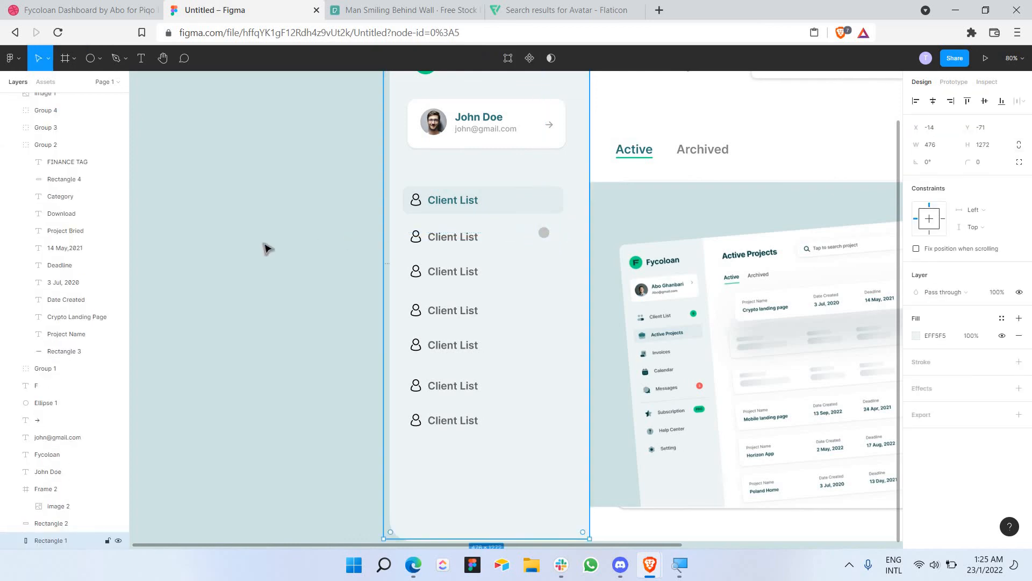
{"action": "scroll", "coordinate": [357, 230], "scroll_direction": "up", "scroll_amount": 5}
{"action": "scroll", "coordinate": [559, 222], "scroll_direction": "right", "scroll_amount": 5}
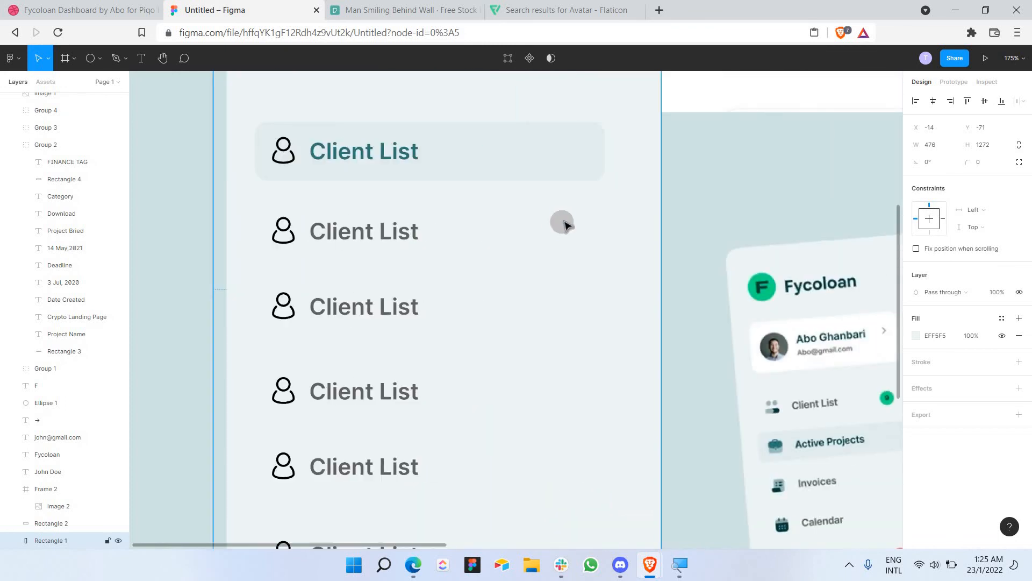
{"action": "mouse_move", "coordinate": [565, 221]}
{"action": "left_mouse_down"}
{"action": "mouse_move", "coordinate": [586, 235]}
{"action": "mouse_move", "coordinate": [574, 235]}
{"action": "left_mouse_up"}
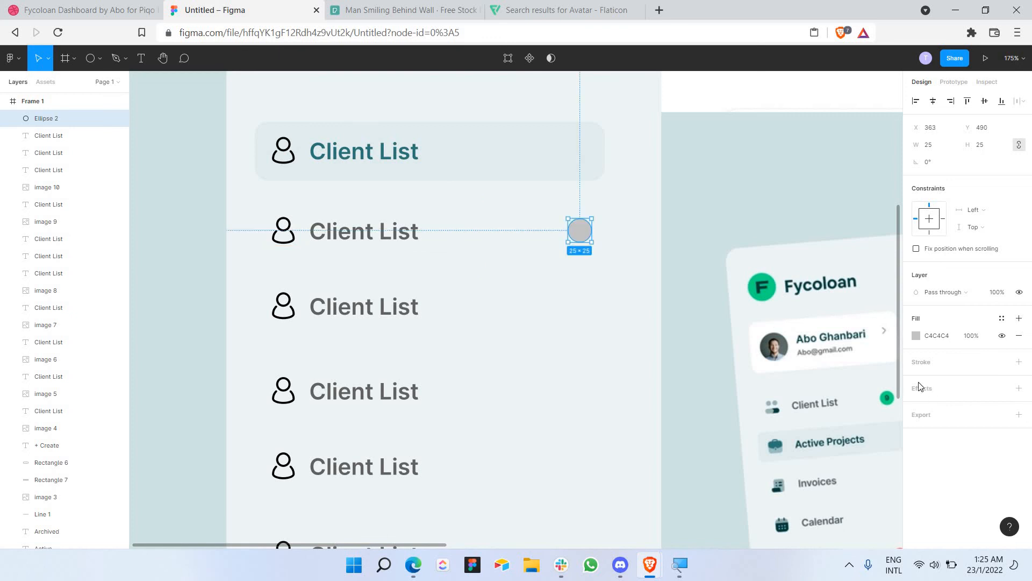
{"action": "left_click", "coordinate": [916, 335]}
{"action": "left_click", "coordinate": [878, 496]}
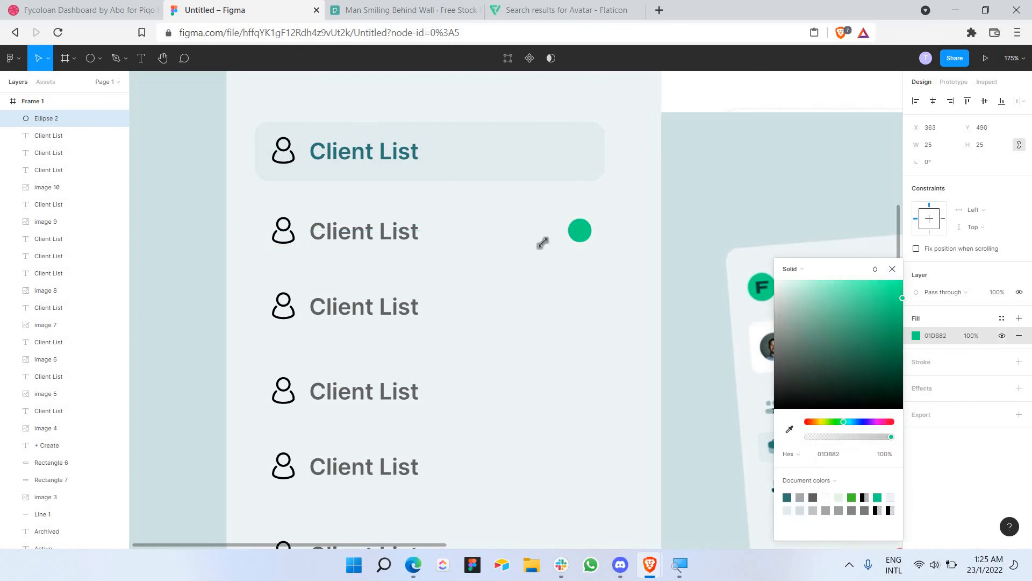
{"action": "left_click", "coordinate": [295, 123]}
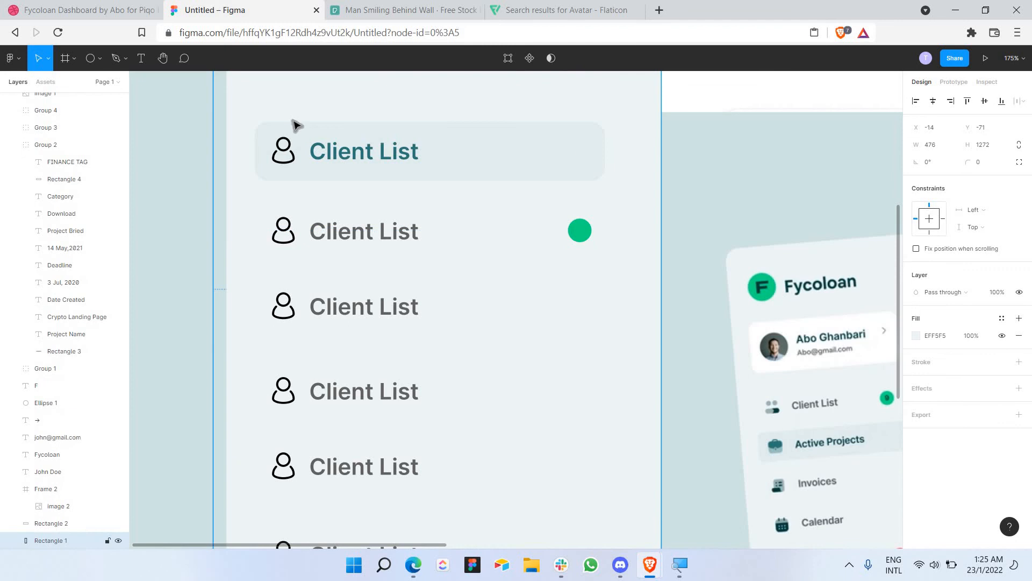
Step: Add a '9' text near the circle and colour it teal 2E7679
{"action": "left_click", "coordinate": [143, 58]}
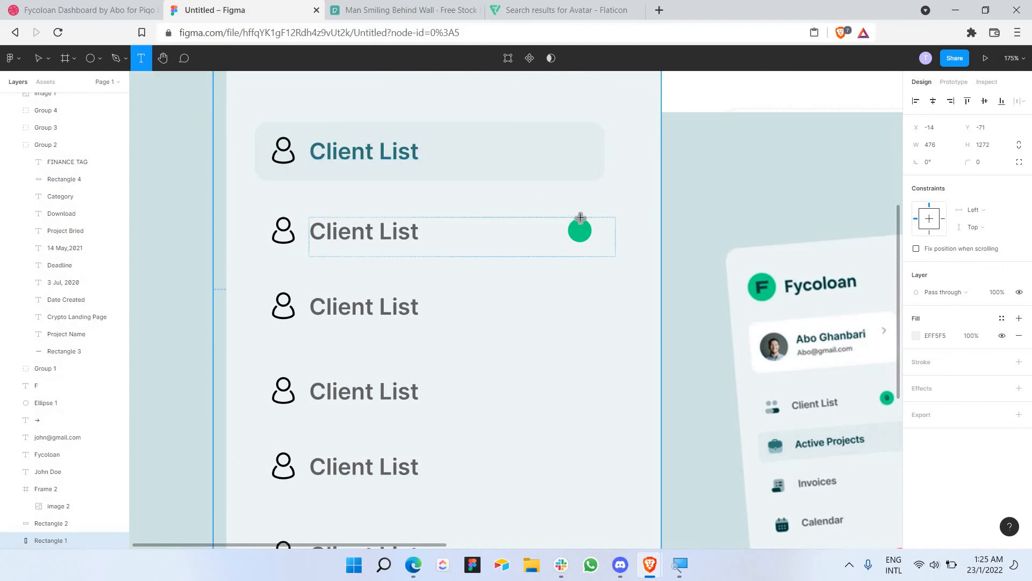
{"action": "left_click", "coordinate": [430, 230]}
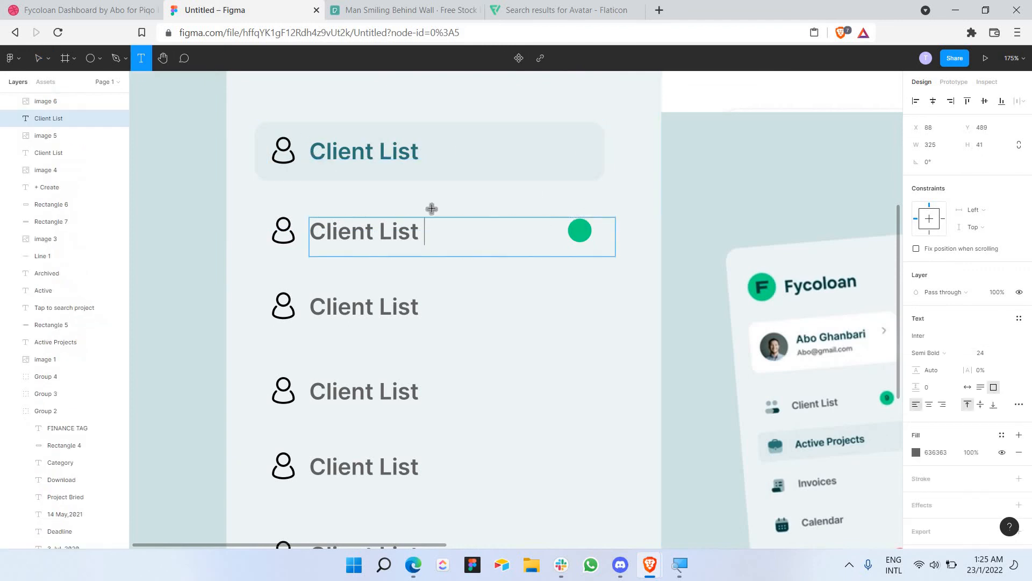
{"action": "left_click", "coordinate": [616, 274]}
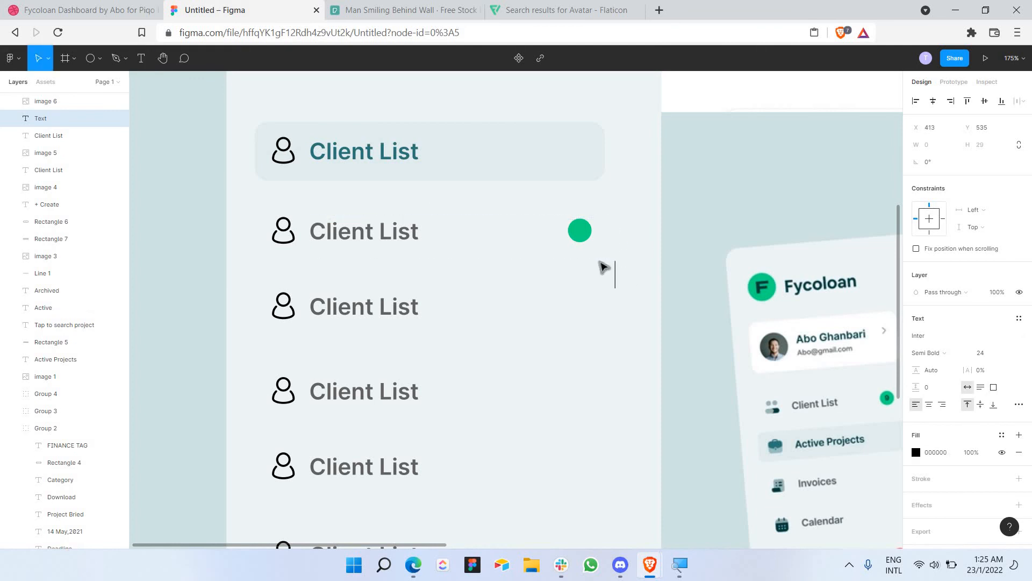
{"action": "type", "text": "9"}
{"action": "key", "text": "ctrl+a"}
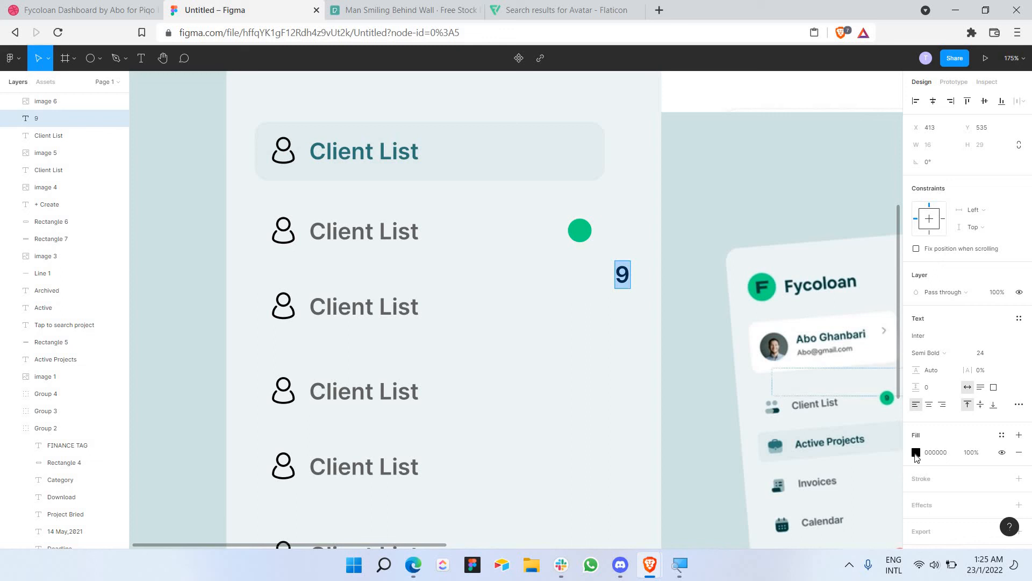
{"action": "left_click", "coordinate": [916, 453]}
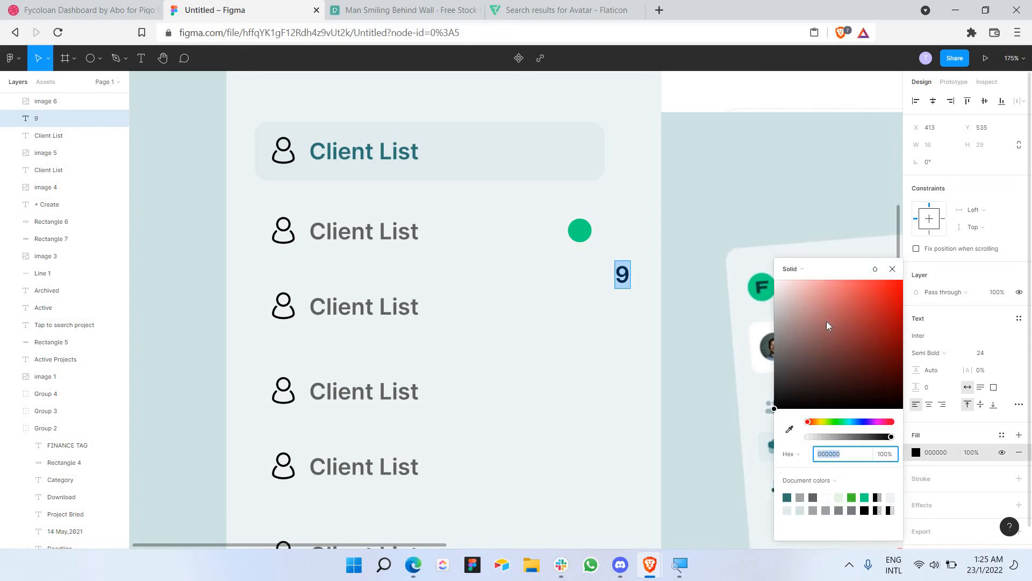
{"action": "type", "text": "2E7679"}
{"action": "key", "text": "Return"}
Step: Set the 9 to font size 12 and place it on the green circle
{"action": "left_click", "coordinate": [985, 352]}
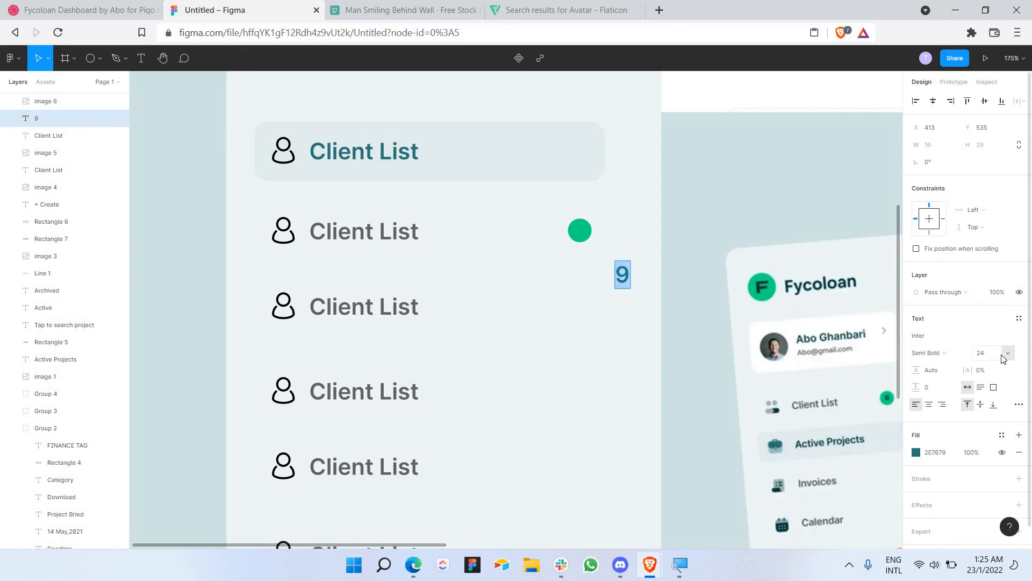
{"action": "left_click", "coordinate": [1004, 354]}
{"action": "left_click", "coordinate": [1008, 353]}
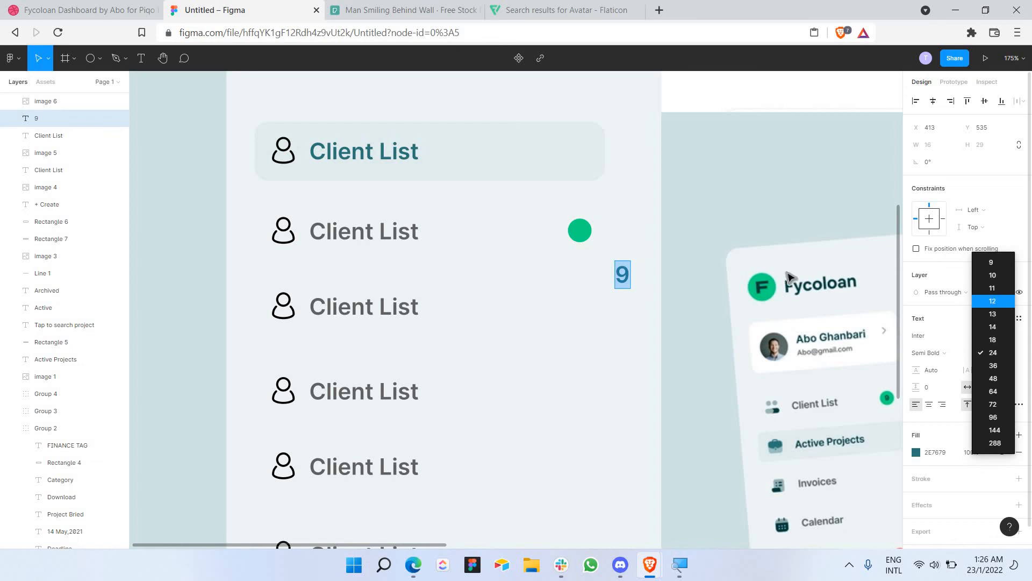
{"action": "left_click", "coordinate": [992, 301]}
{"action": "left_click", "coordinate": [636, 264]}
{"action": "left_click_drag", "start_coordinate": [616, 269], "coordinate": [579, 235]}
{"action": "key", "text": "ctrl+z"}
{"action": "right_click", "coordinate": [574, 233]}
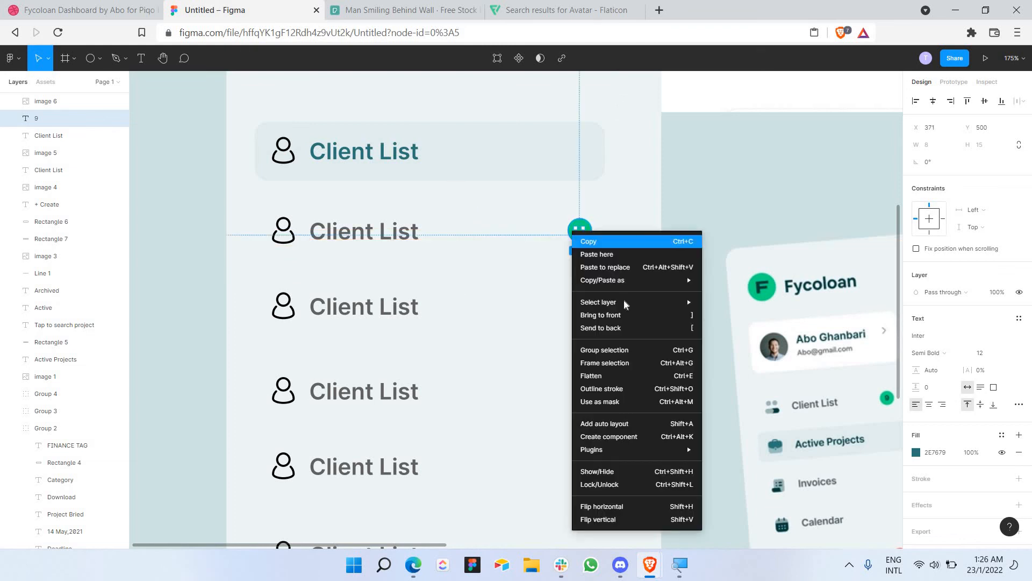
Step: Bring the 9 in front of the circle and nudge it towards the centre
{"action": "left_click", "coordinate": [601, 314]}
{"action": "scroll", "coordinate": [571, 245], "scroll_direction": "up", "scroll_amount": 5}
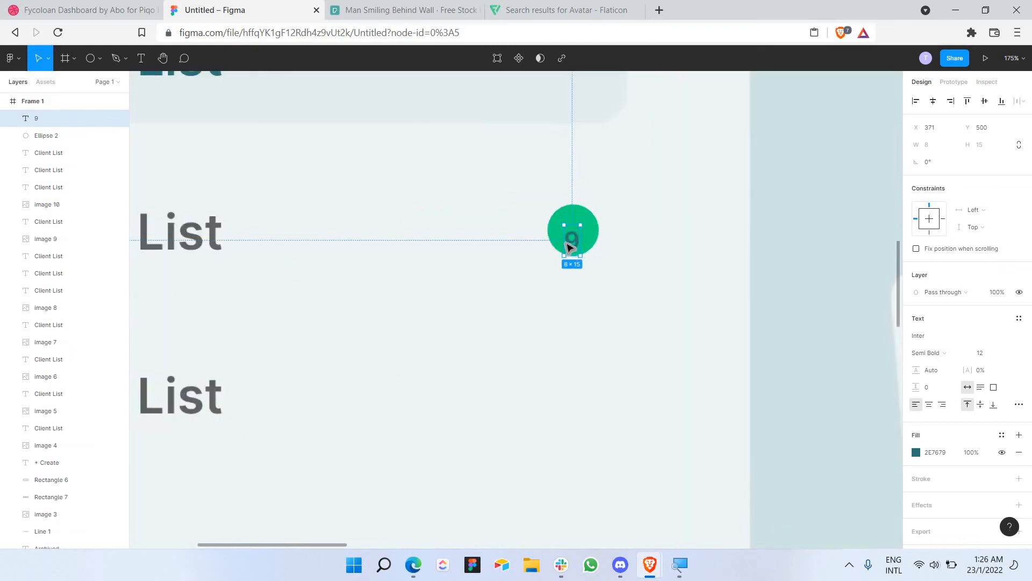
{"action": "scroll", "coordinate": [566, 243], "scroll_direction": "up", "scroll_amount": 3}
{"action": "key", "text": "Up"}
{"action": "key", "text": "Up"}
{"action": "key", "text": "Up"}
{"action": "key", "text": "Up"}
{"action": "key", "text": "Right"}
{"action": "key", "text": "Right"}
{"action": "key", "text": "Up"}
{"action": "key", "text": "Right"}
{"action": "key", "text": "Left"}
{"action": "key", "text": "Left"}
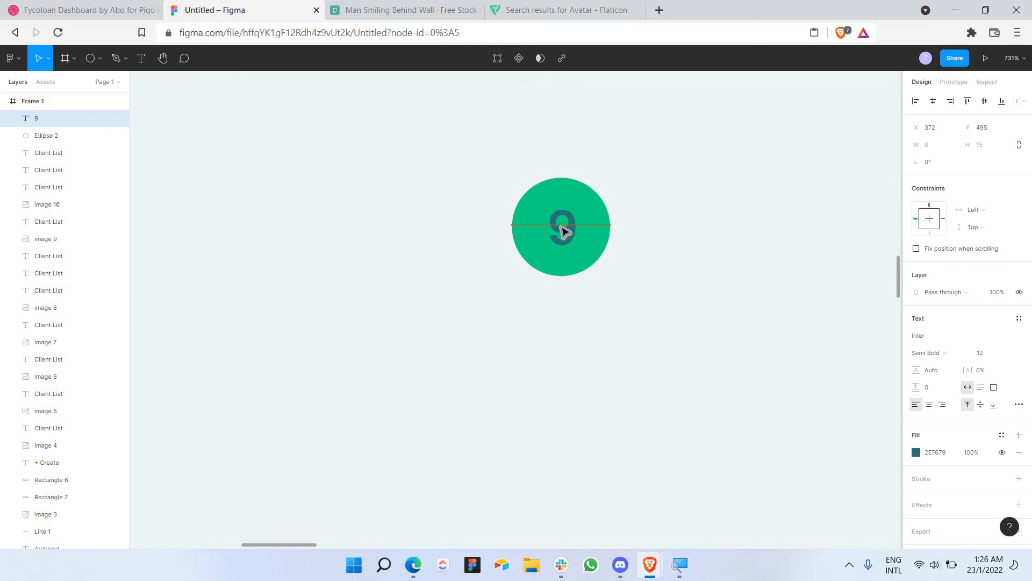
{"action": "left_click", "coordinate": [673, 249]}
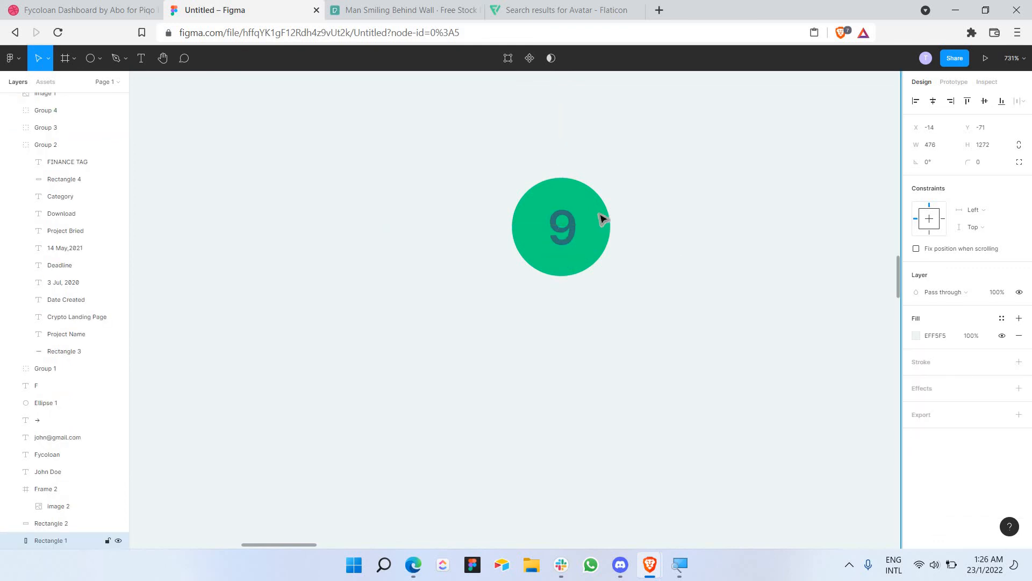
Step: Enlarge the 9 to font size 13
{"action": "double_click", "coordinate": [562, 226]}
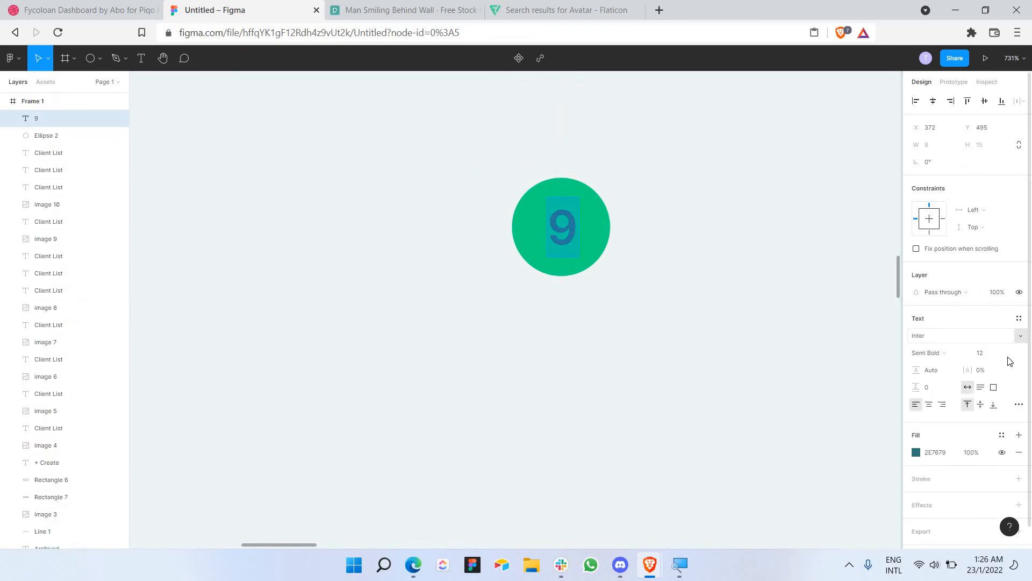
{"action": "left_click", "coordinate": [1008, 355]}
{"action": "left_click", "coordinate": [1004, 366]}
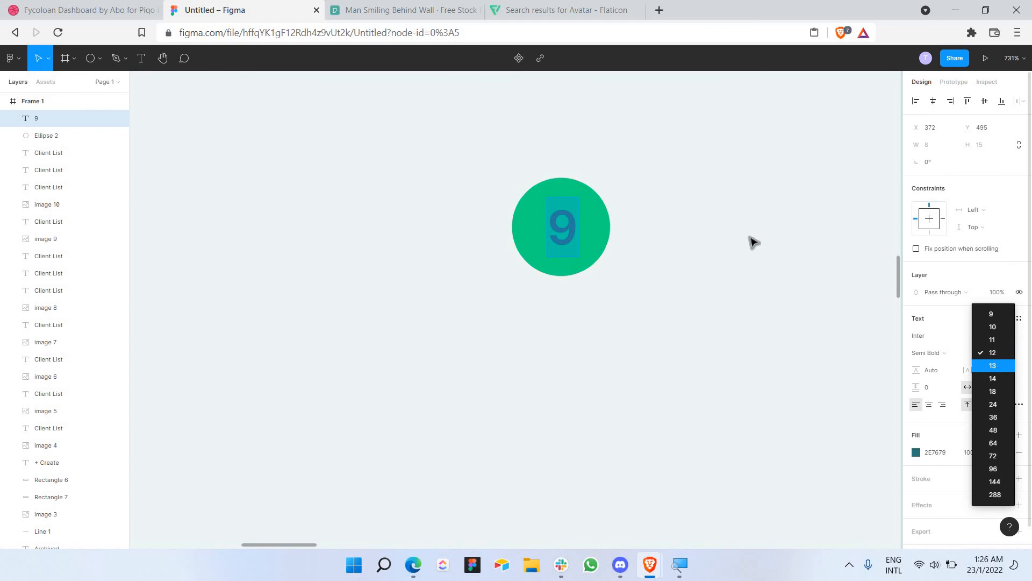
{"action": "left_click", "coordinate": [703, 235]}
Step: Nudge the 9 and the green circle pixel by pixel until the 9 sits centred
{"action": "left_click", "coordinate": [568, 230]}
{"action": "key", "text": "Up"}
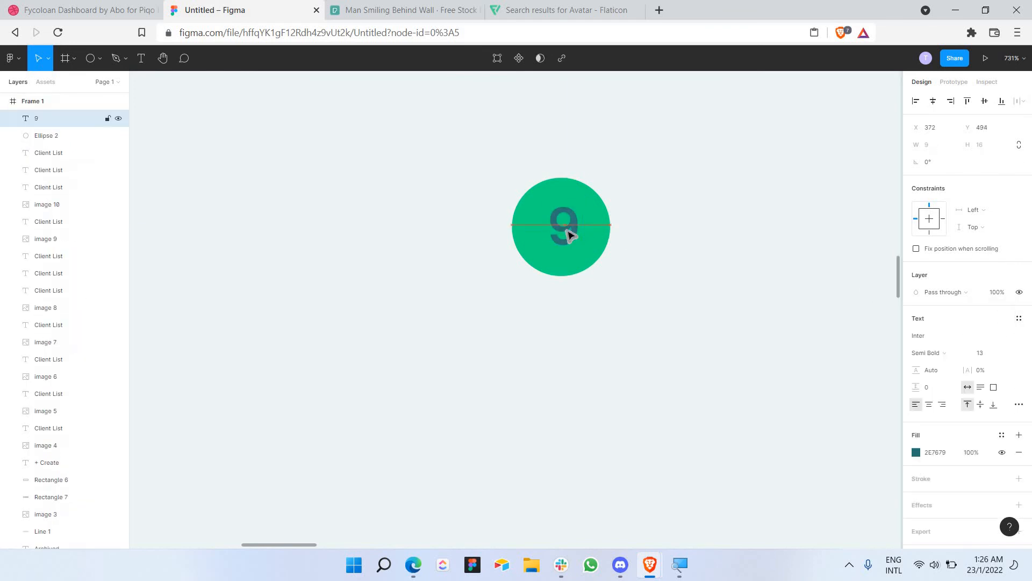
{"action": "key", "text": "Left"}
{"action": "key", "text": "Left"}
{"action": "key", "text": "Right"}
{"action": "key", "text": "Right"}
{"action": "key", "text": "Down"}
{"action": "left_click", "coordinate": [598, 220]}
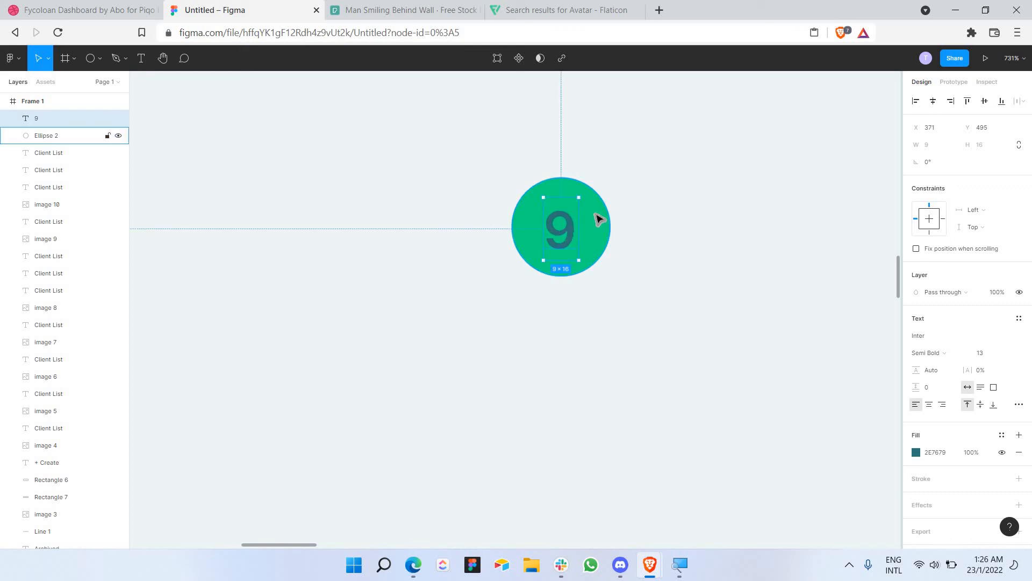
{"action": "key", "text": "Down"}
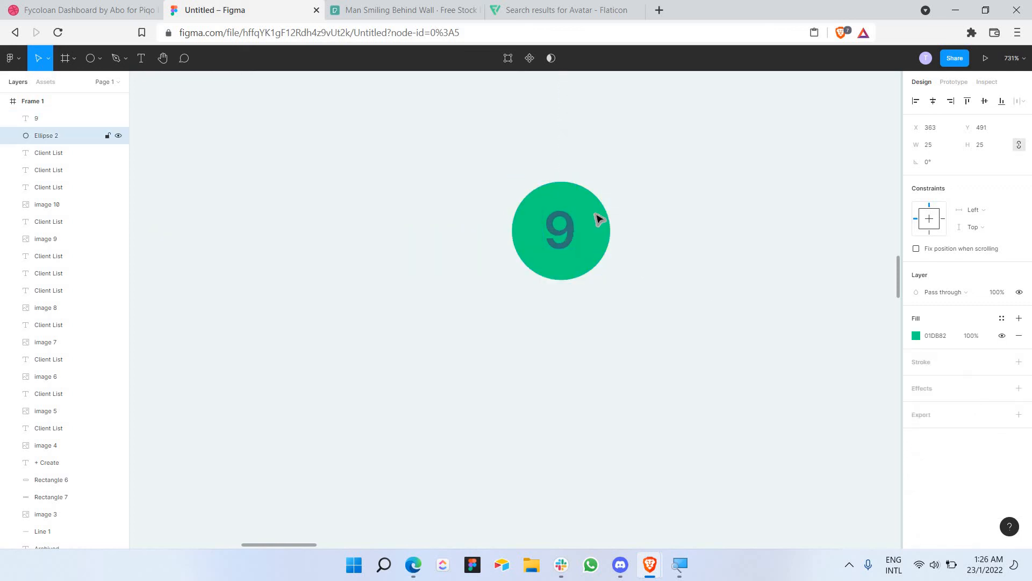
{"action": "key", "text": "Left"}
{"action": "left_click", "coordinate": [562, 233]}
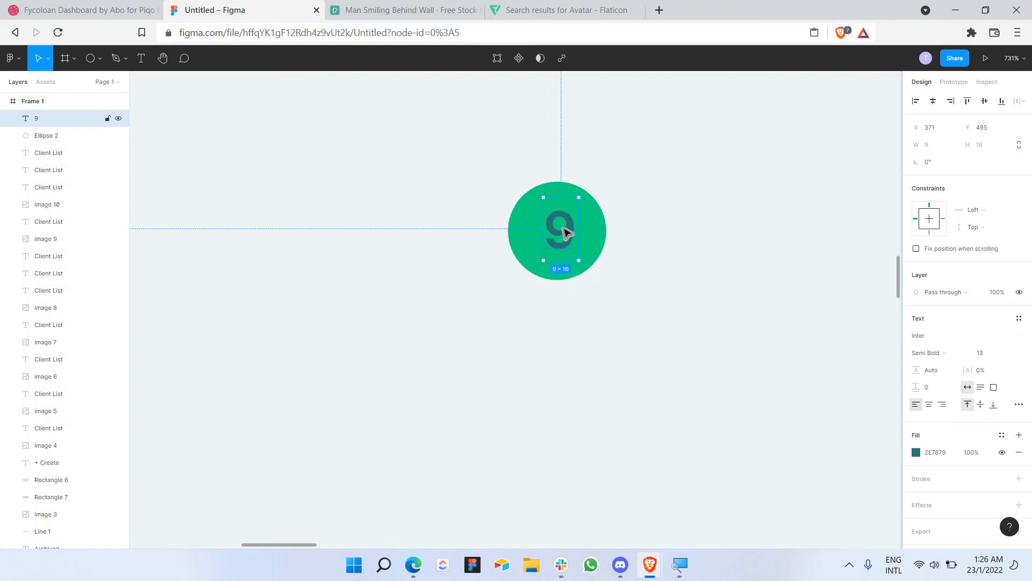
{"action": "left_click", "coordinate": [640, 256]}
{"action": "scroll", "coordinate": [637, 258], "scroll_direction": "down", "scroll_amount": 6}
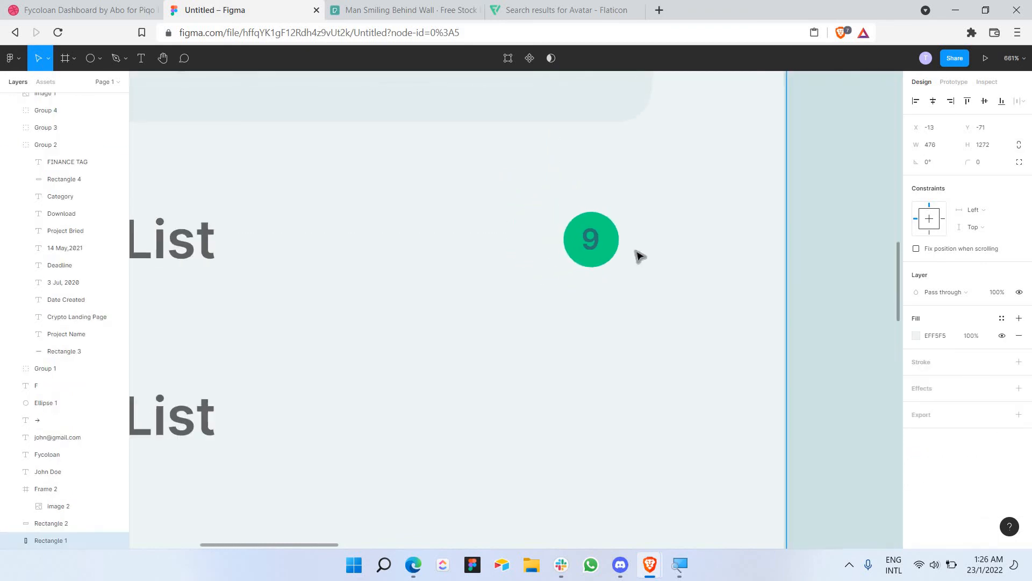
Step: Paste the badge beside the fifth Client List row and turn its circle red DB0101
{"action": "scroll", "coordinate": [634, 265], "scroll_direction": "down", "scroll_amount": 4}
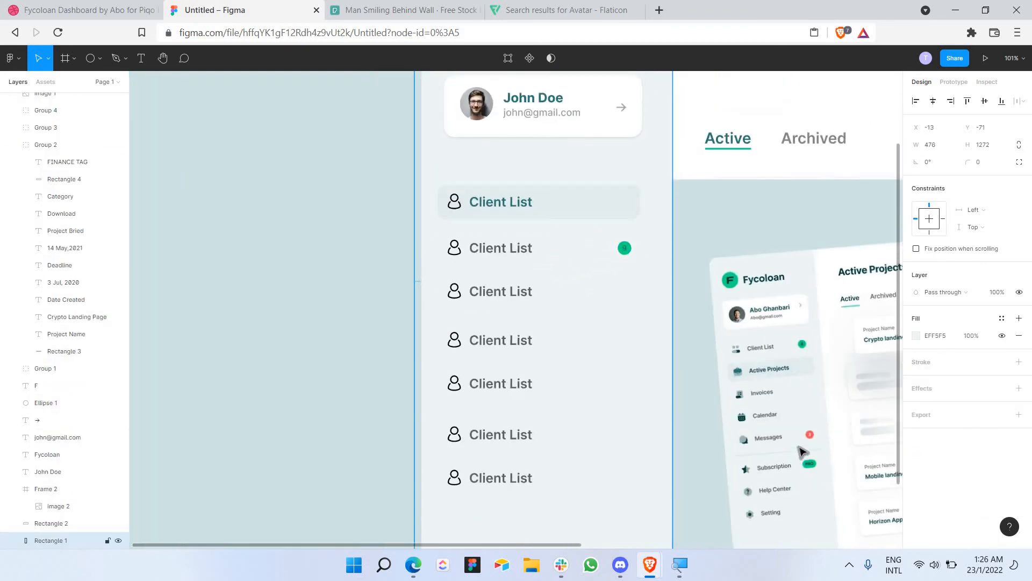
{"action": "key", "text": "ctrl+v"}
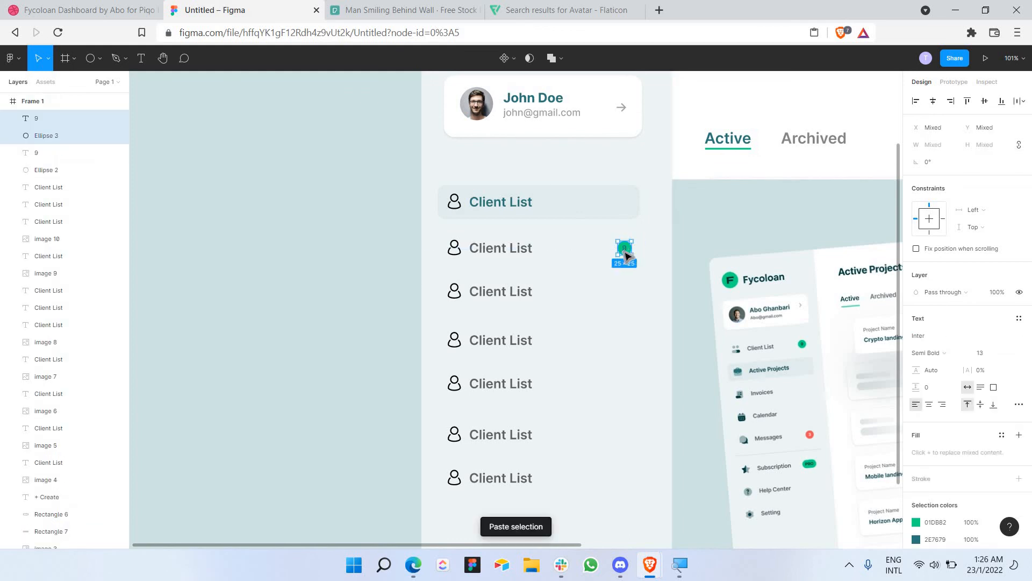
{"action": "left_click_drag", "start_coordinate": [626, 255], "coordinate": [625, 396]}
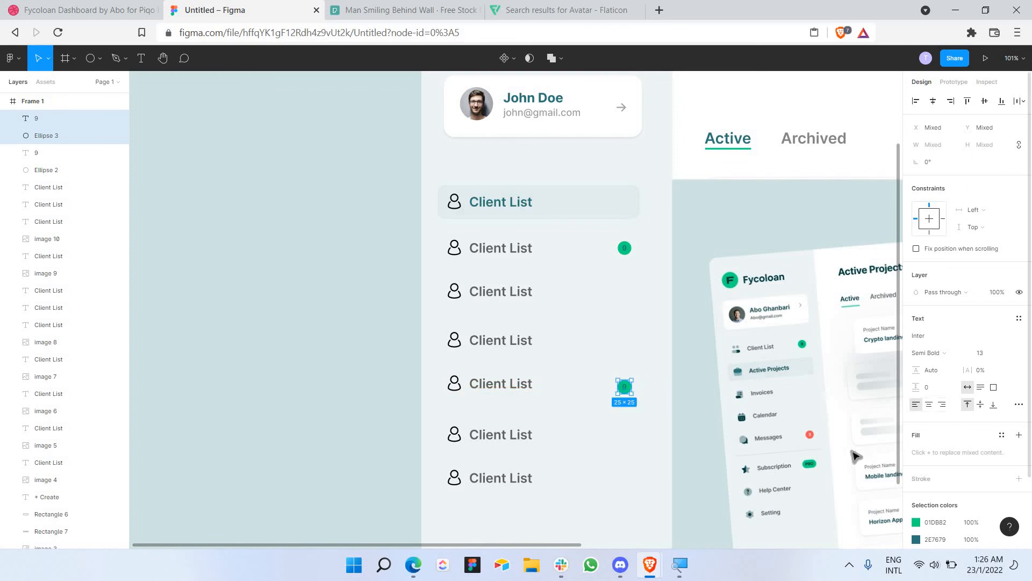
{"action": "left_click", "coordinate": [916, 522]}
{"action": "left_click_drag", "start_coordinate": [806, 422], "coordinate": [808, 422]}
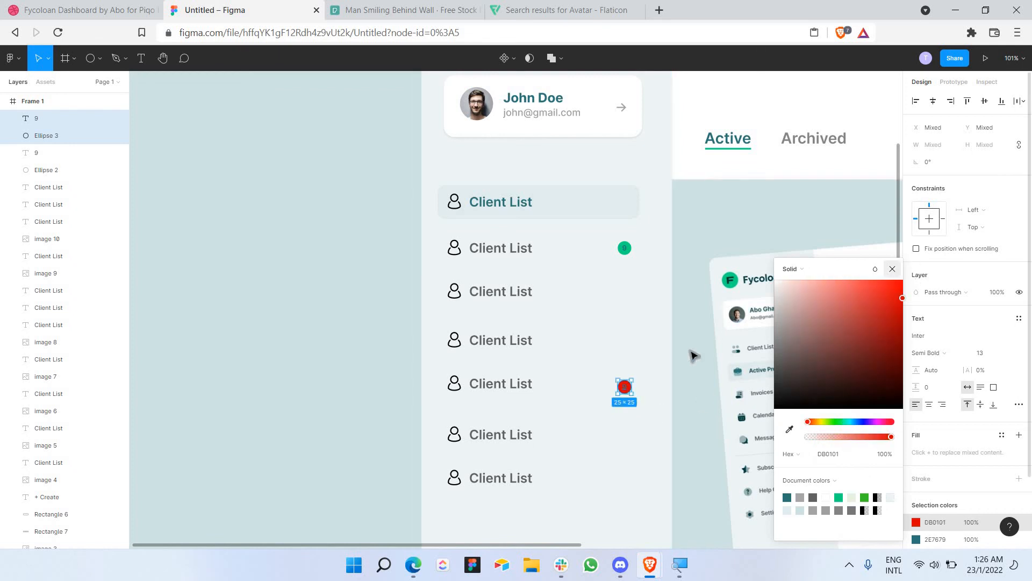
{"action": "key", "text": "Escape"}
{"action": "scroll", "coordinate": [626, 362], "scroll_direction": "up", "scroll_amount": 5}
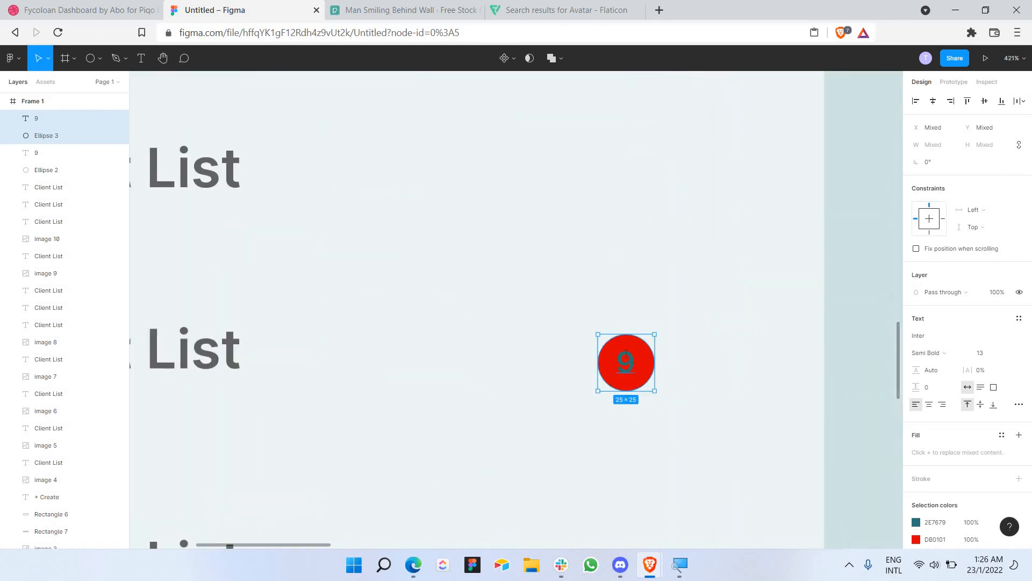
Step: Make the red badge's 9 white FFFFFF
{"action": "left_click", "coordinate": [625, 361]}
{"action": "left_click", "coordinate": [915, 452]}
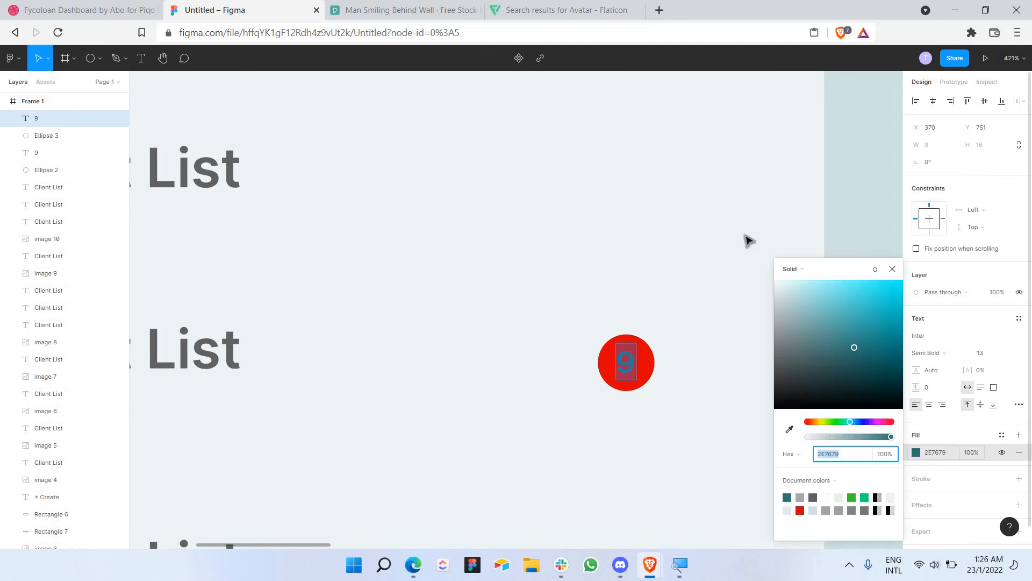
{"action": "left_click", "coordinate": [774, 281]}
{"action": "key", "text": "Escape"}
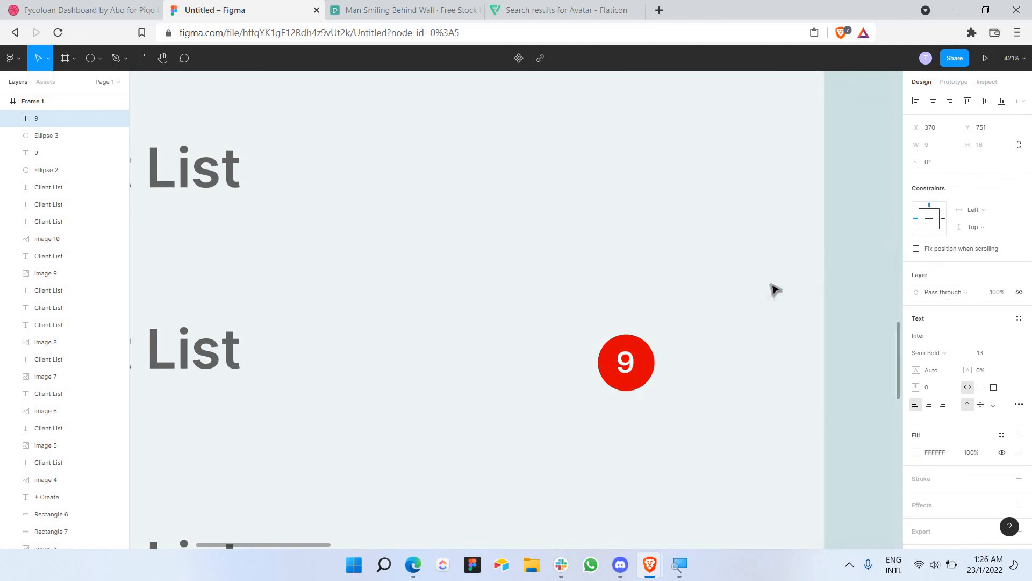
{"action": "left_click", "coordinate": [775, 290]}
{"action": "scroll", "coordinate": [775, 289], "scroll_direction": "down", "scroll_amount": 6}
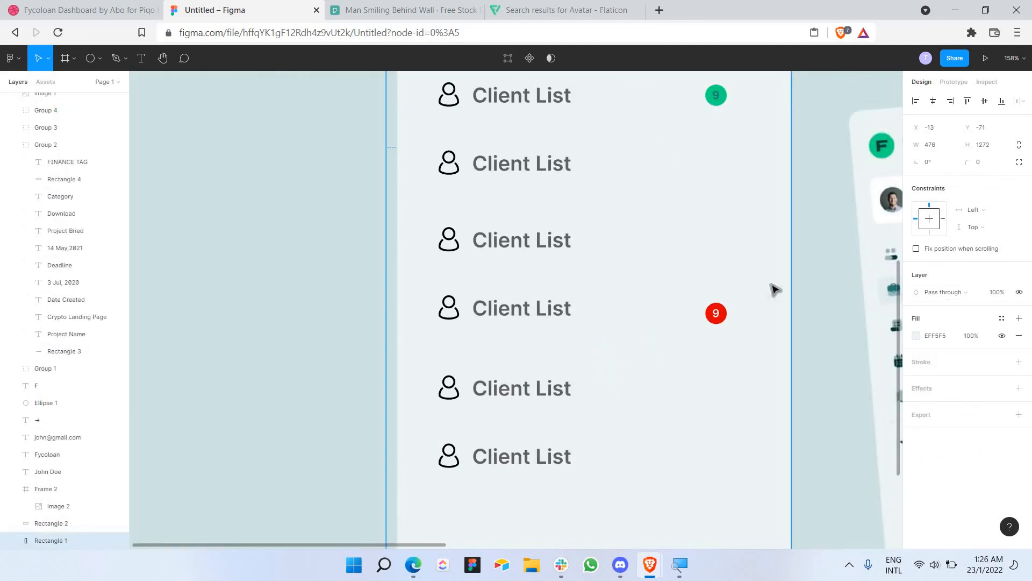
{"action": "scroll", "coordinate": [774, 289], "scroll_direction": "down", "scroll_amount": 4}
{"action": "scroll", "coordinate": [699, 336], "scroll_direction": "right", "scroll_amount": 5}
{"action": "scroll", "coordinate": [618, 360], "scroll_direction": "up", "scroll_amount": 3}
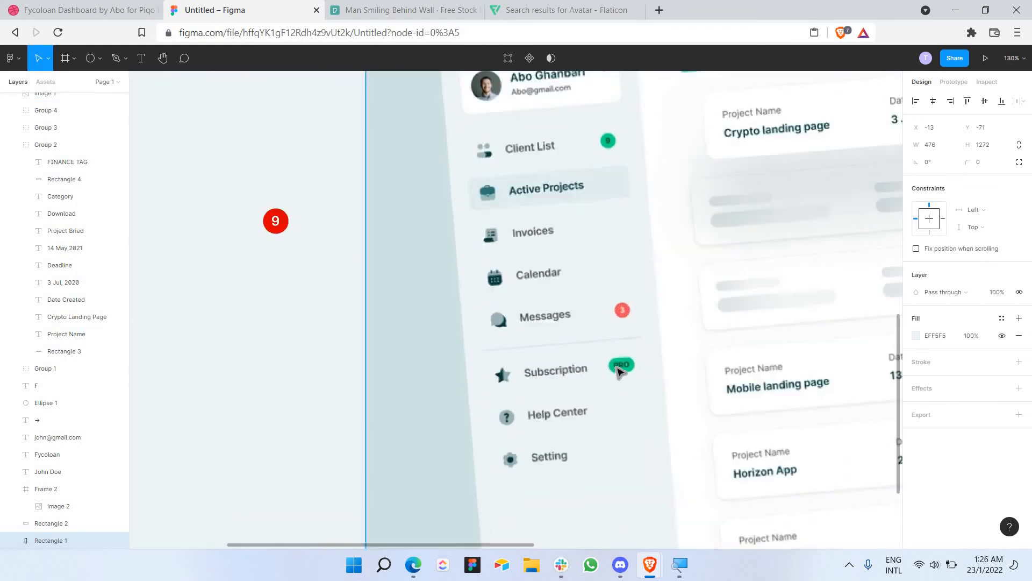
{"action": "scroll", "coordinate": [382, 288], "scroll_direction": "down", "scroll_amount": 4}
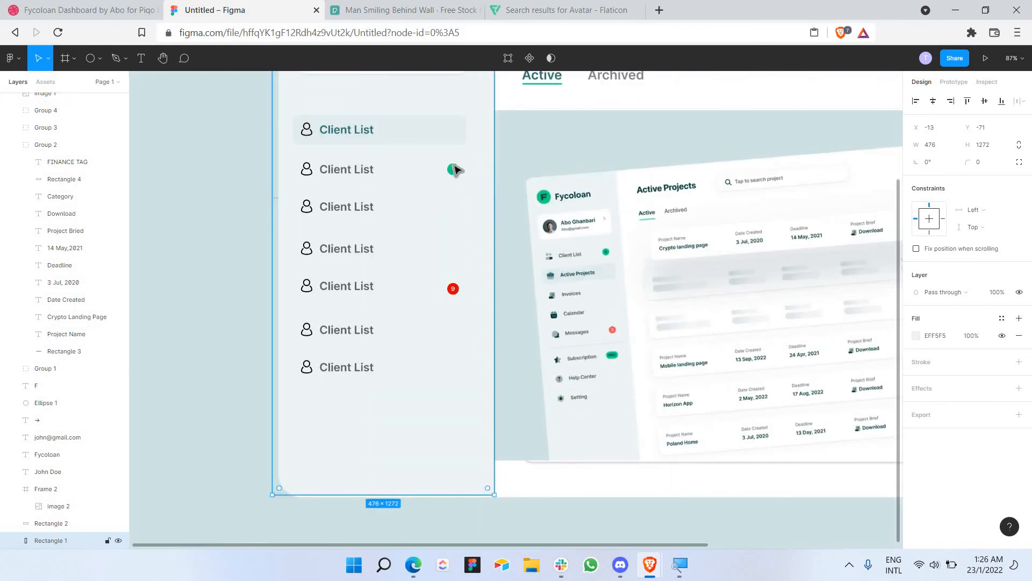
Step: Draw a 64×34 rectangle at the right end of the sixth Client List row and fill it green 01DB82
{"action": "left_click", "coordinate": [98, 59]}
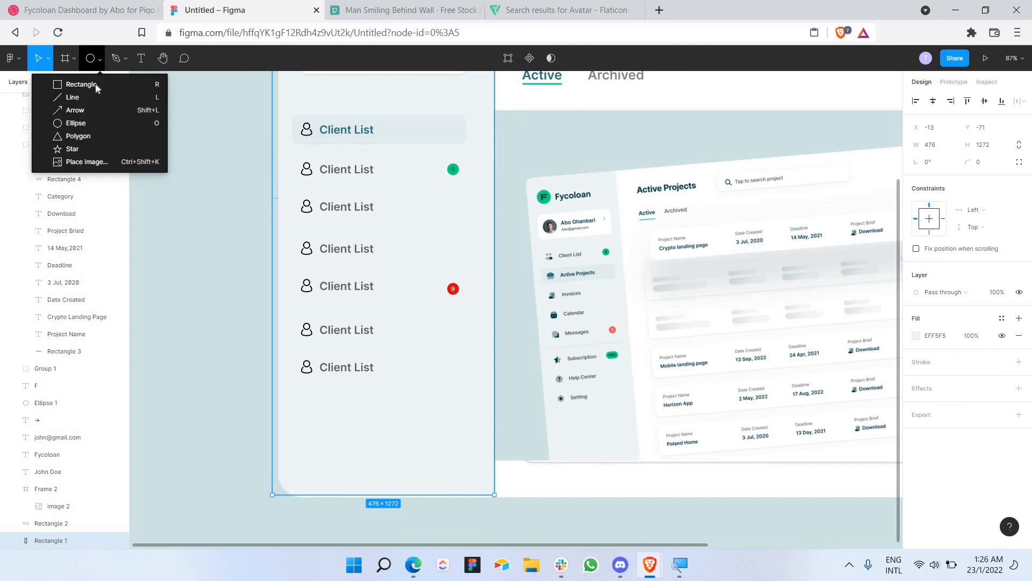
{"action": "key", "text": "r"}
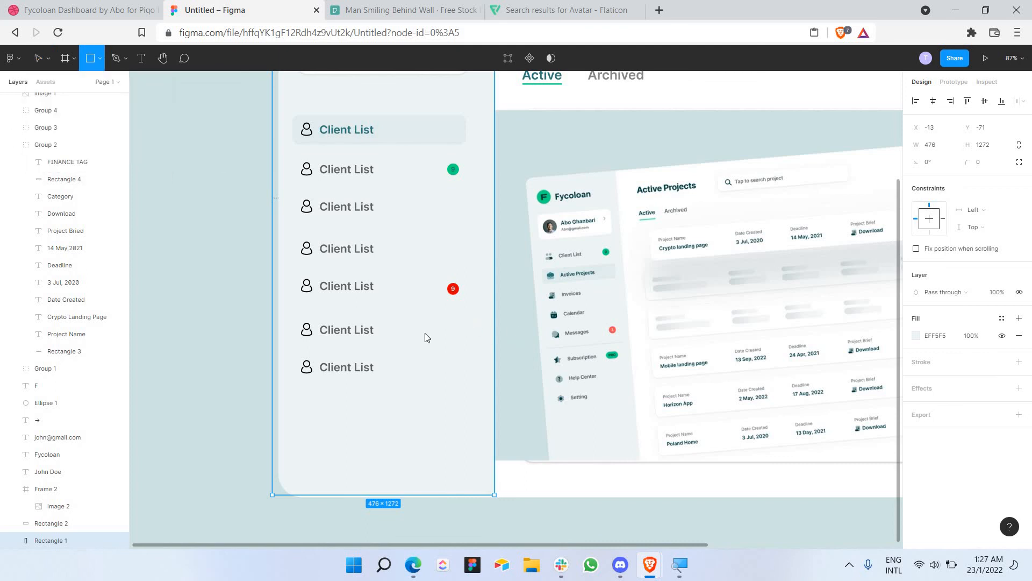
{"action": "mouse_move", "coordinate": [424, 328]}
{"action": "left_mouse_down"}
{"action": "mouse_move", "coordinate": [456, 332]}
{"action": "mouse_move", "coordinate": [425, 344]}
{"action": "left_mouse_up"}
{"action": "scroll", "coordinate": [463, 338], "scroll_direction": "up", "scroll_amount": 3}
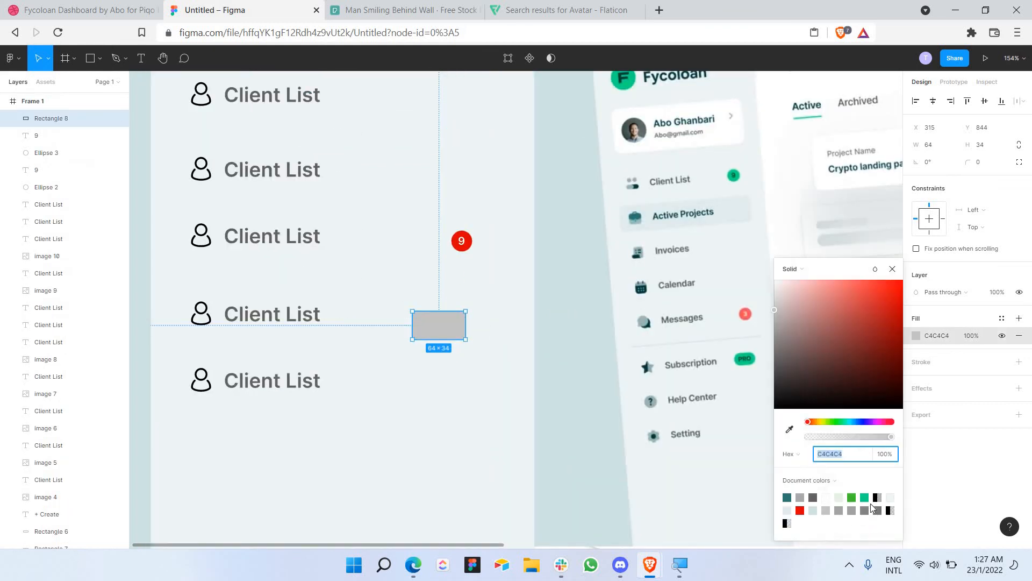
{"action": "left_click", "coordinate": [866, 496]}
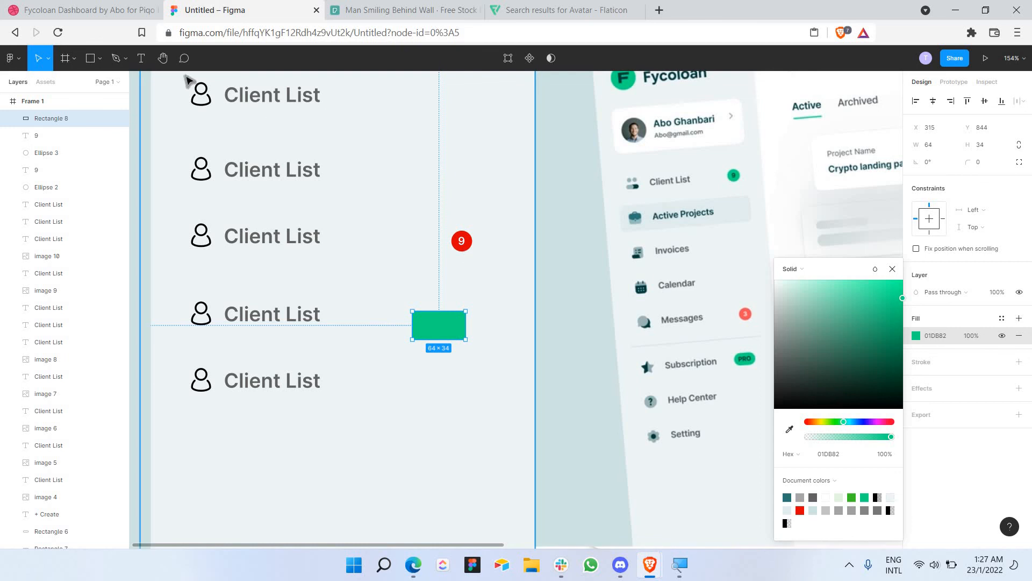
{"action": "left_click", "coordinate": [141, 58]}
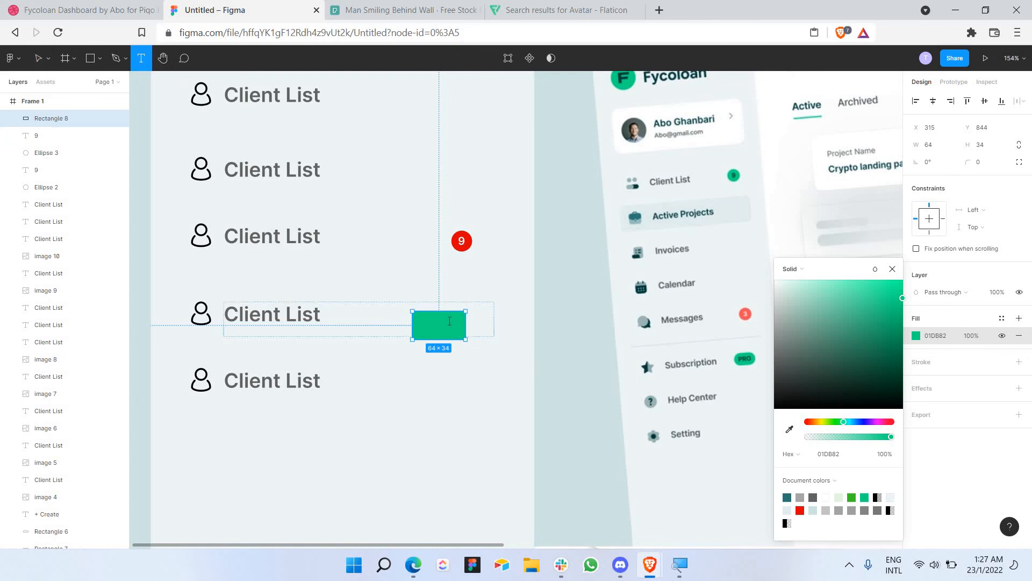
{"action": "left_click", "coordinate": [449, 321]}
Step: Add a 'PRO' text label below the green rectangle at font size 13, coloured dark teal 2E7679
{"action": "left_click", "coordinate": [471, 355]}
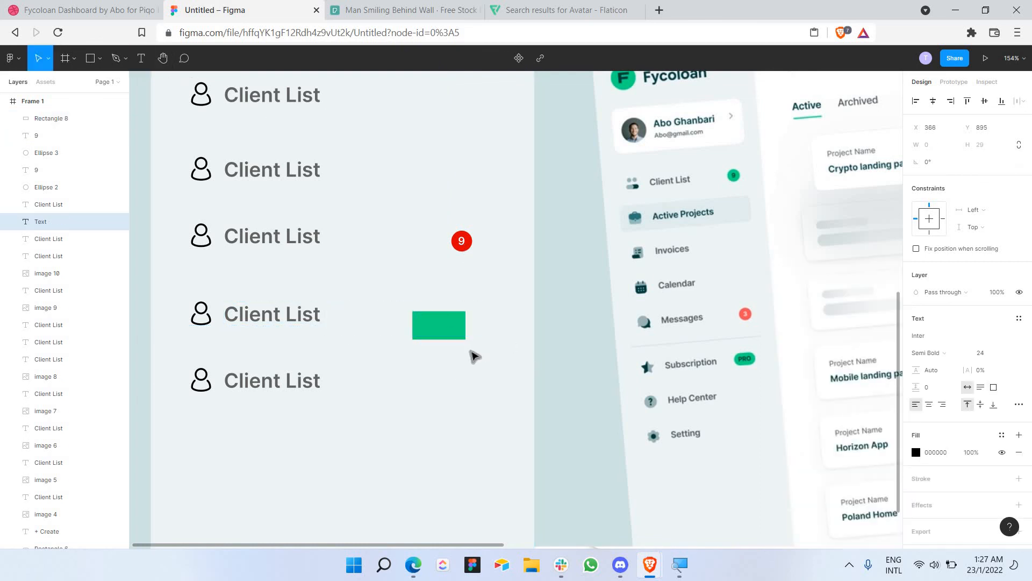
{"action": "type", "text": "PRO"}
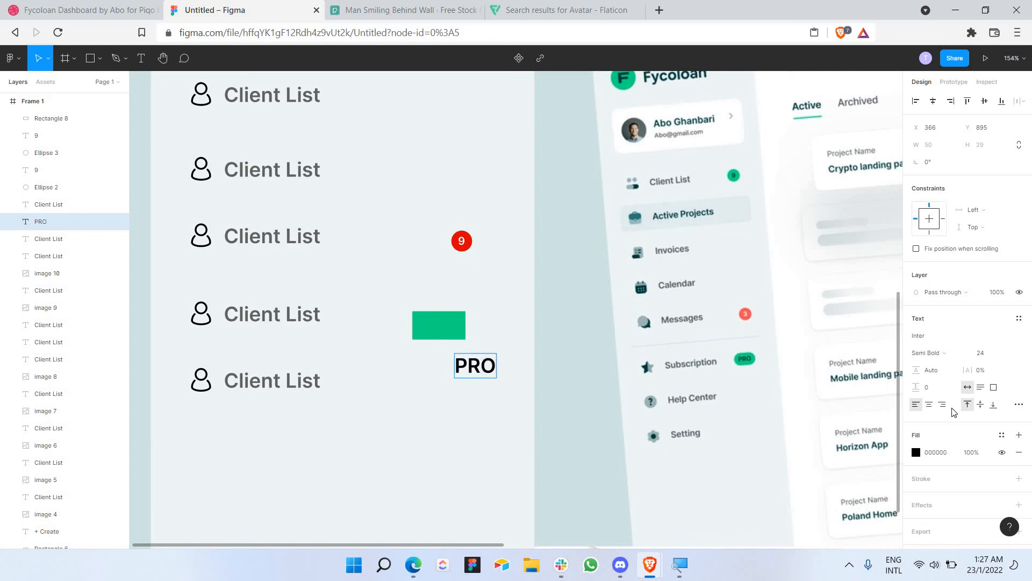
{"action": "key", "text": "ctrl+a"}
{"action": "left_click", "coordinate": [1008, 353]}
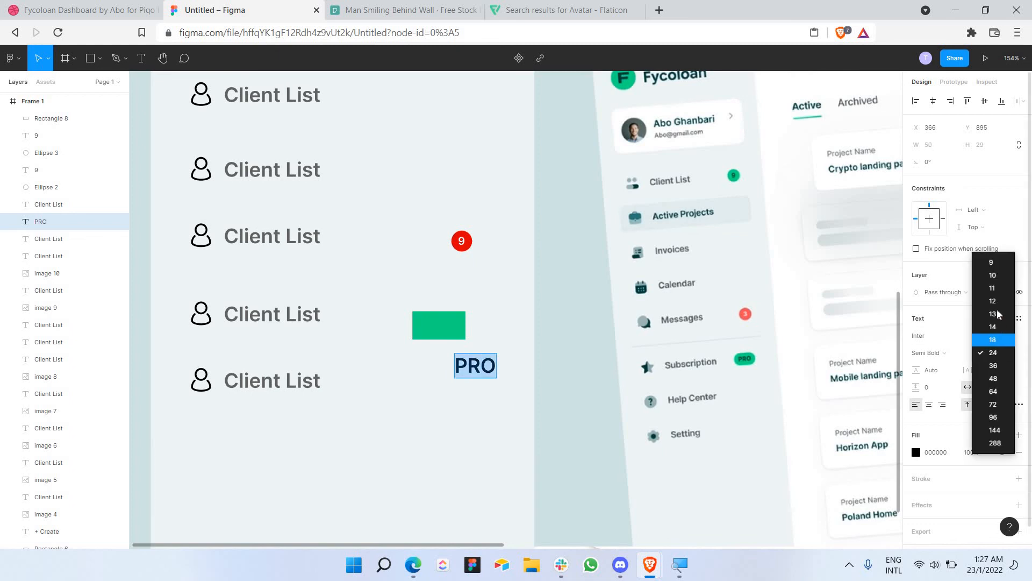
{"action": "left_click", "coordinate": [993, 314]}
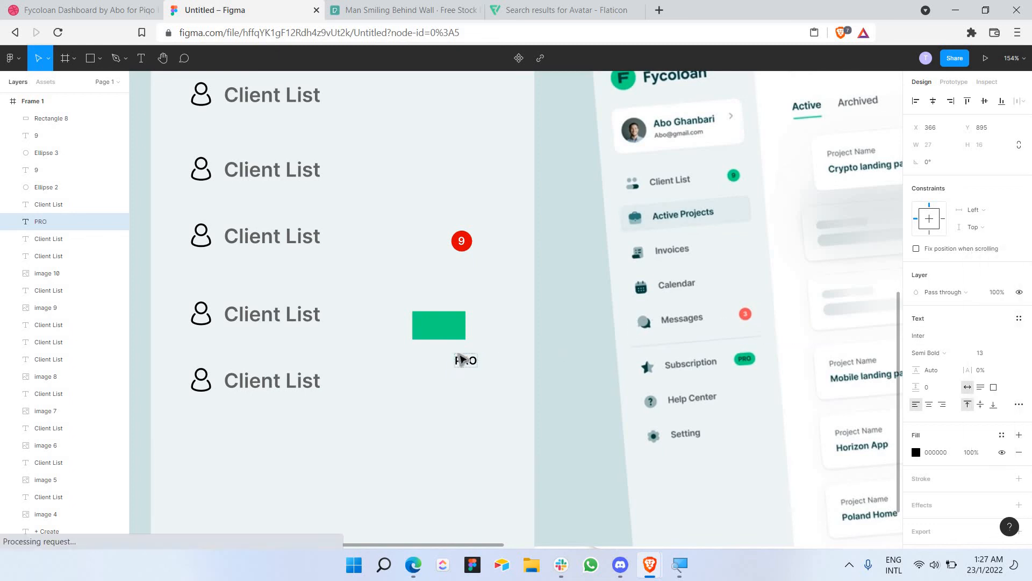
{"action": "key", "text": "Escape"}
{"action": "double_click", "coordinate": [468, 363]}
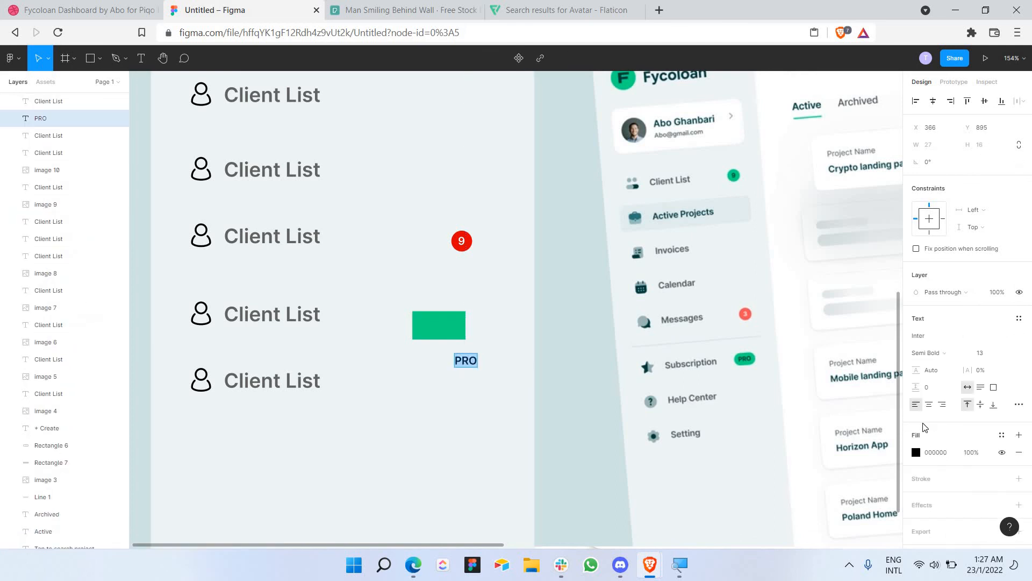
{"action": "left_click", "coordinate": [916, 452]}
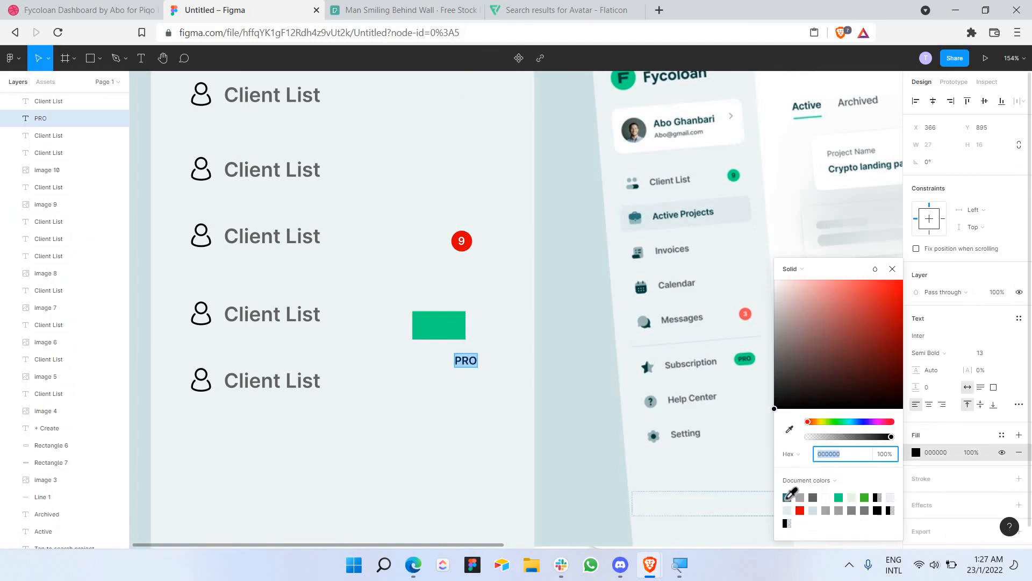
{"action": "left_click", "coordinate": [788, 497]}
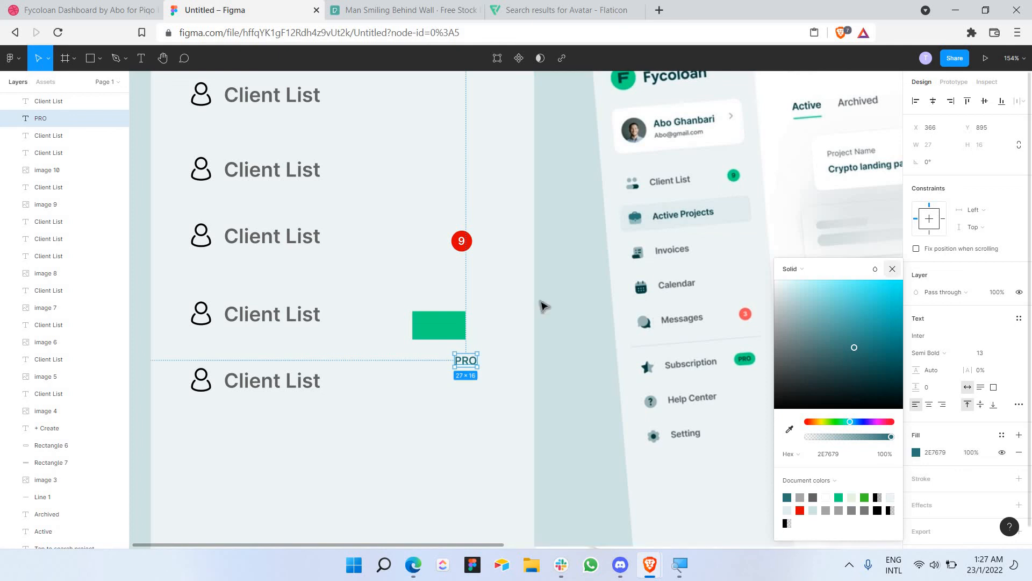
{"action": "key", "text": "Escape"}
Step: Shift the green rectangle slightly right, to X 338, Y 844
{"action": "left_click", "coordinate": [441, 329]}
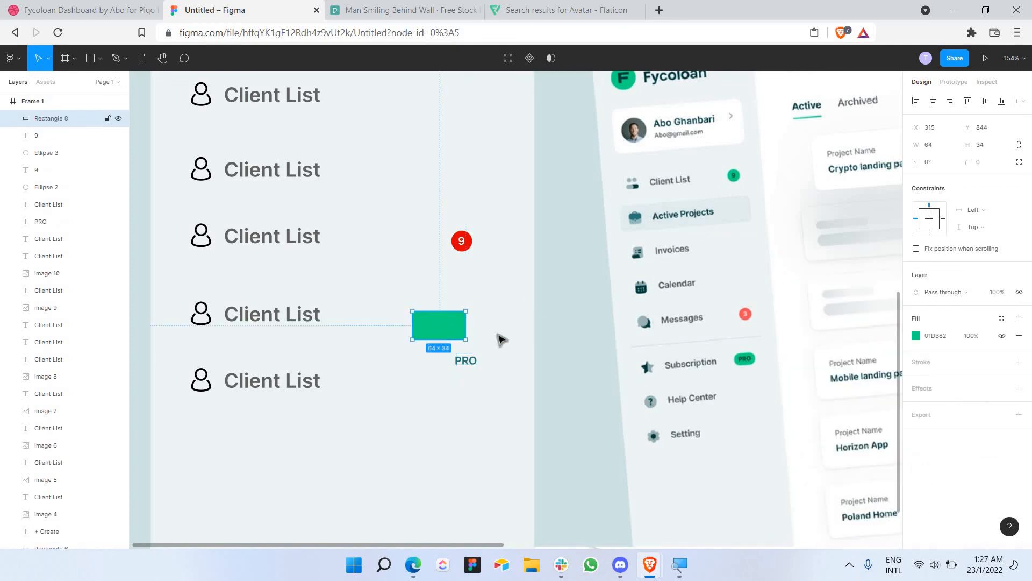
{"action": "left_click_drag", "start_coordinate": [444, 327], "coordinate": [470, 328]}
{"action": "scroll", "coordinate": [478, 323], "scroll_direction": "down", "scroll_amount": 3}
{"action": "scroll", "coordinate": [477, 329], "scroll_direction": "up", "scroll_amount": 3}
{"action": "scroll", "coordinate": [480, 327], "scroll_direction": "up", "scroll_amount": 2}
{"action": "scroll", "coordinate": [480, 326], "scroll_direction": "up", "scroll_amount": 5}
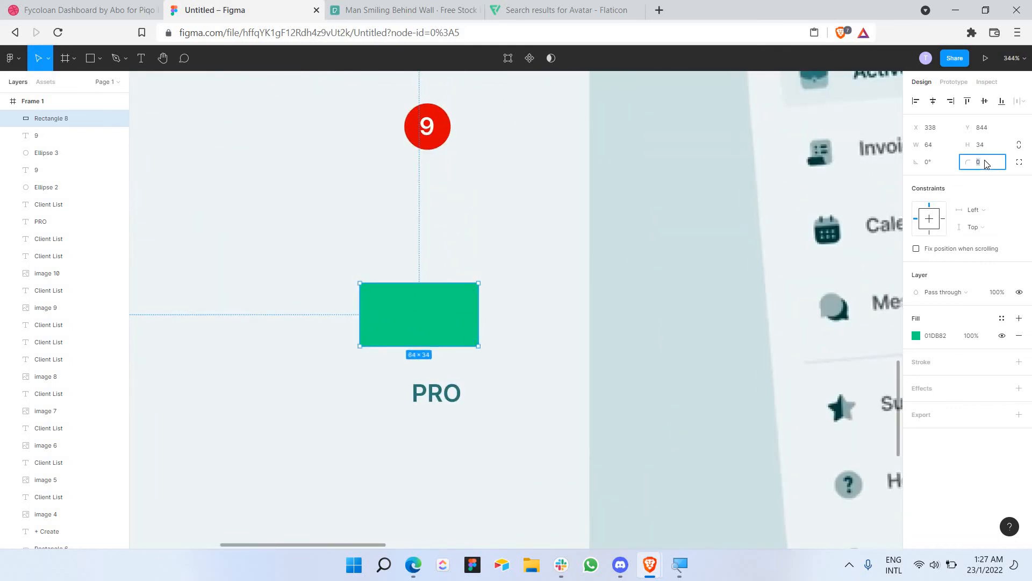
Step: Give the green rectangle a corner radius of 50 to make it a pill
{"action": "key", "text": "Return"}
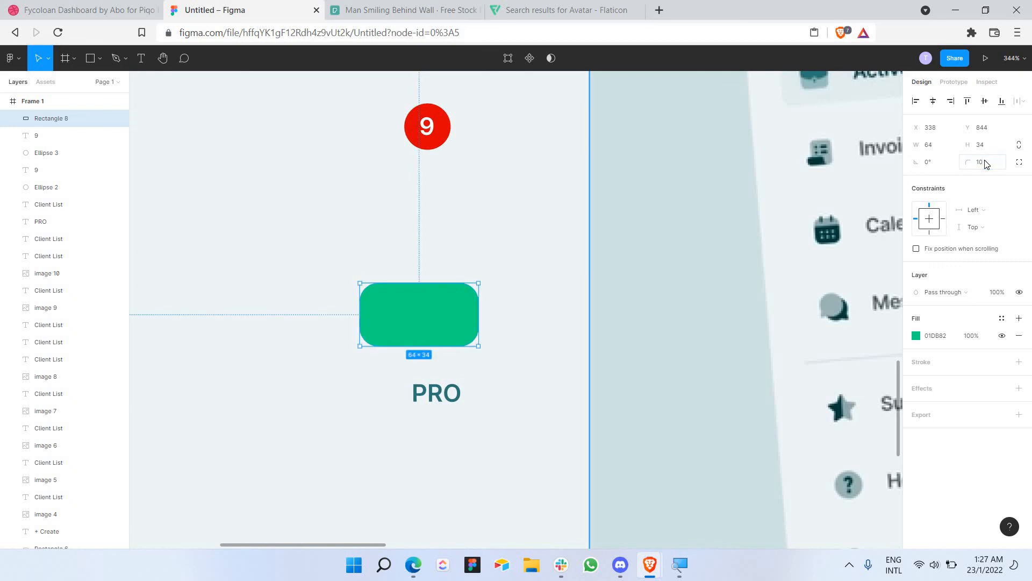
{"action": "left_click", "coordinate": [986, 164]}
{"action": "type", "text": "50"}
{"action": "key", "text": "Return"}
Step: Bring the PRO label to front, centre it on the pill, and shrink the pill to 46×24
{"action": "left_click", "coordinate": [436, 393]}
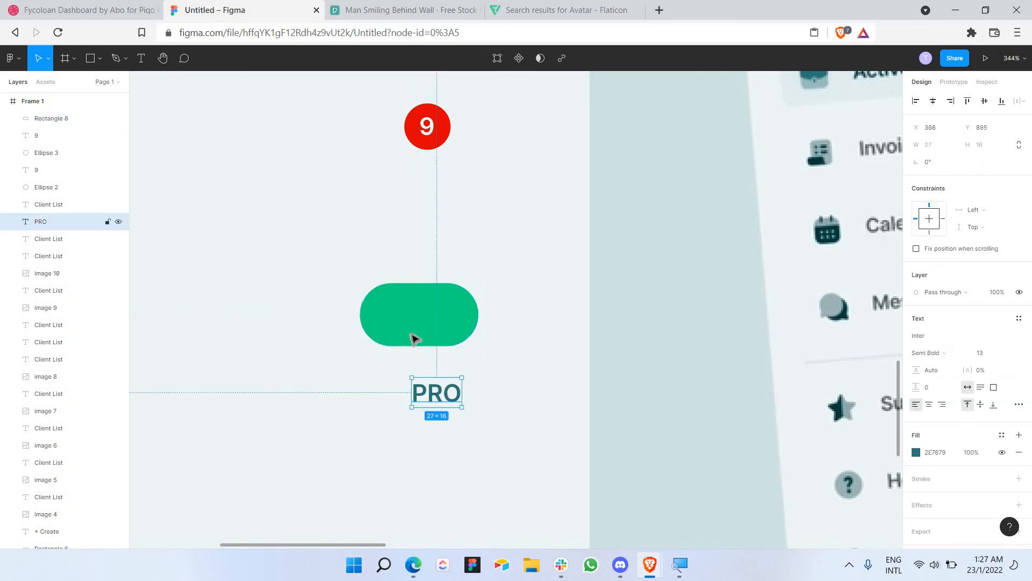
{"action": "left_click_drag", "start_coordinate": [438, 390], "coordinate": [412, 314]}
{"action": "right_click", "coordinate": [407, 315]}
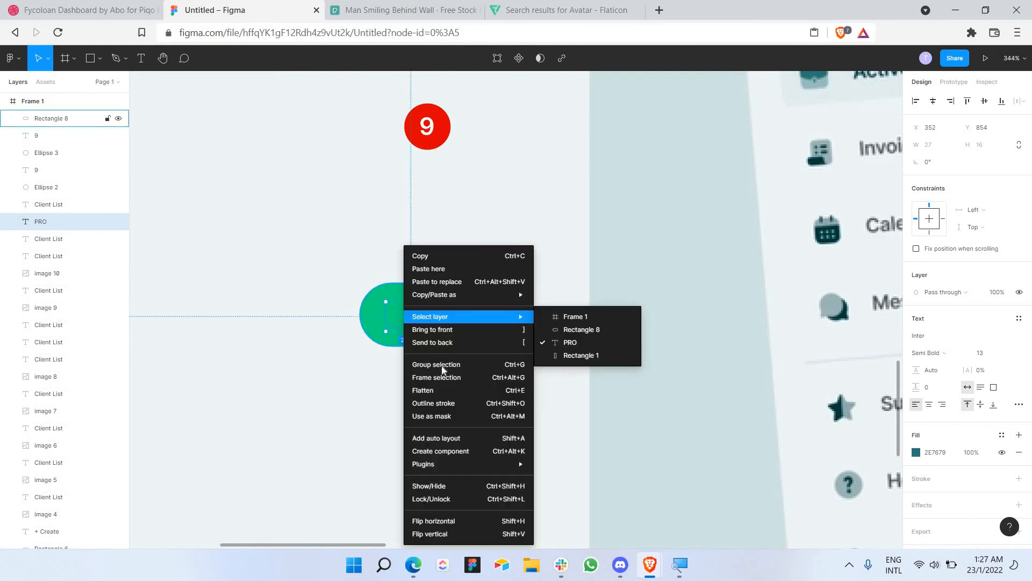
{"action": "left_click", "coordinate": [430, 329]}
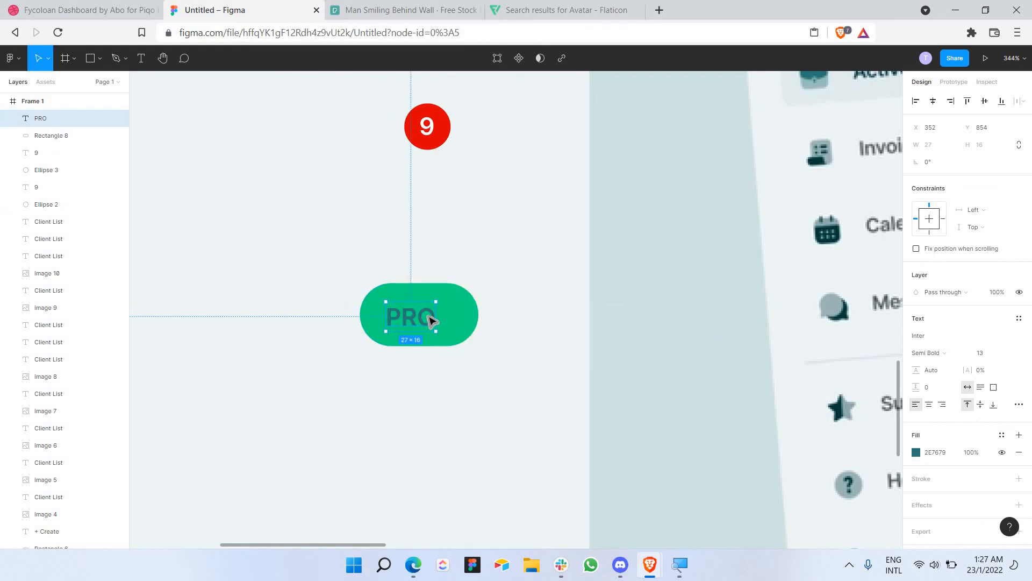
{"action": "mouse_move", "coordinate": [432, 321]}
{"action": "left_mouse_down"}
{"action": "mouse_move", "coordinate": [482, 323]}
{"action": "mouse_move", "coordinate": [426, 301]}
{"action": "mouse_move", "coordinate": [441, 308]}
{"action": "left_mouse_up"}
{"action": "scroll", "coordinate": [476, 319], "scroll_direction": "down", "scroll_amount": 3}
{"action": "left_click", "coordinate": [477, 319]}
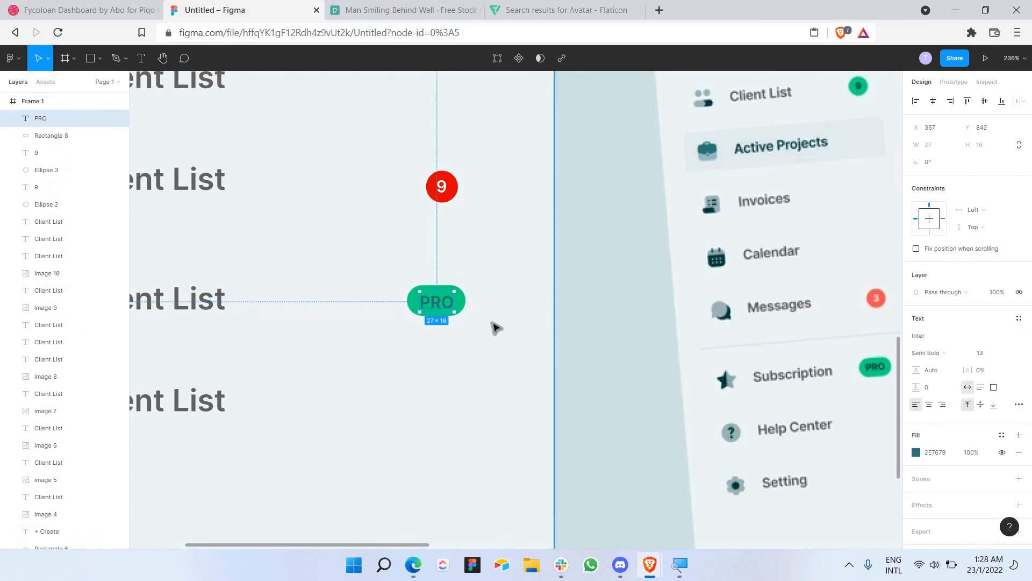
{"action": "left_click", "coordinate": [492, 323]}
{"action": "scroll", "coordinate": [487, 326], "scroll_direction": "down", "scroll_amount": 3}
{"action": "scroll", "coordinate": [490, 330], "scroll_direction": "down", "scroll_amount": 5}
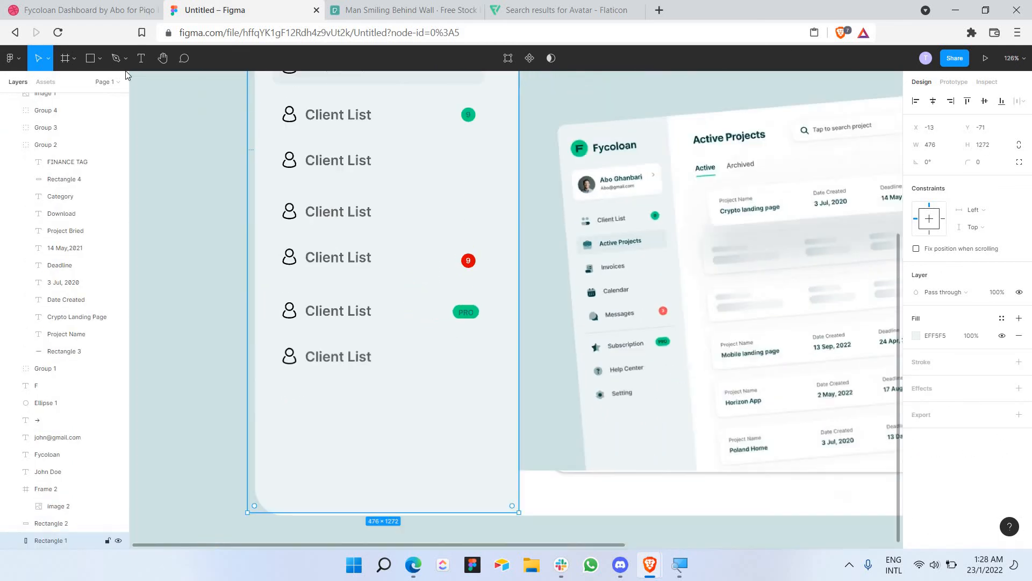
Step: Draw a 372-wide horizontal divider line with D0D0D0 stroke at weight 3 across the sidebar
{"action": "left_click", "coordinate": [99, 58]}
{"action": "left_click", "coordinate": [75, 97]}
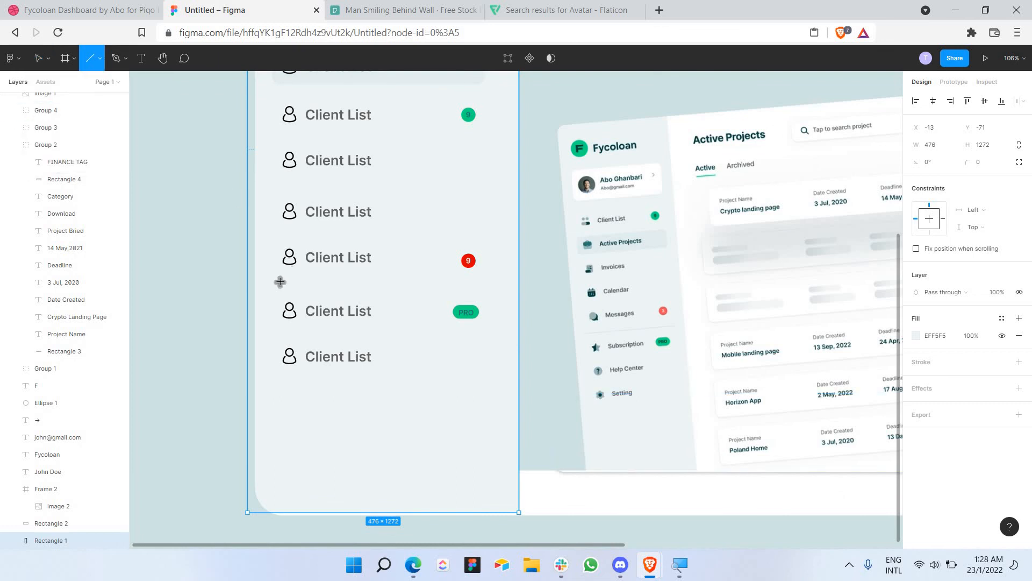
{"action": "left_click_drag", "start_coordinate": [275, 276], "coordinate": [486, 297]}
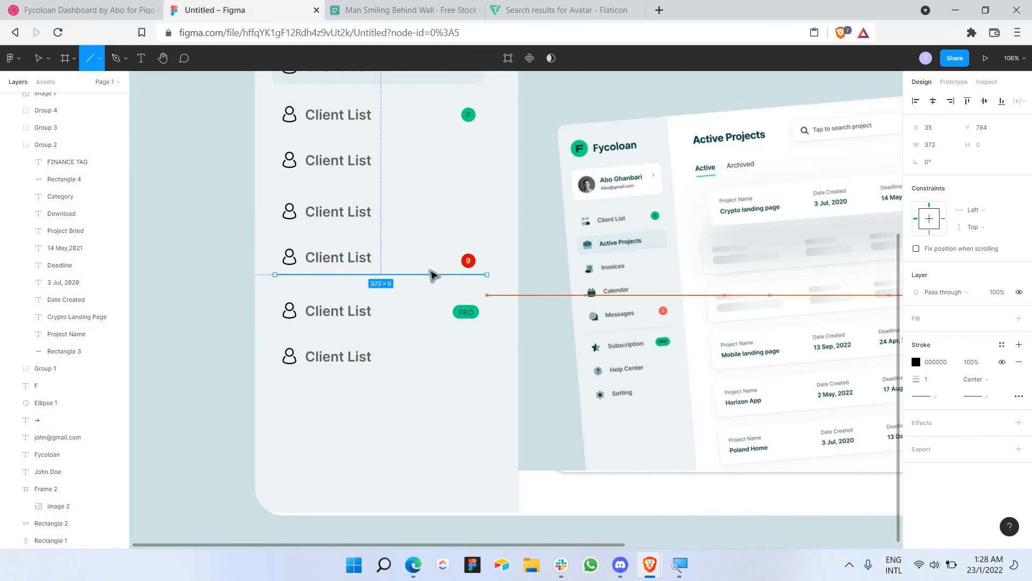
{"action": "left_click_drag", "start_coordinate": [402, 280], "coordinate": [404, 291]}
{"action": "left_click", "coordinate": [916, 366]}
{"action": "mouse_move", "coordinate": [828, 329]}
{"action": "left_mouse_down"}
{"action": "mouse_move", "coordinate": [481, 329]}
{"action": "mouse_move", "coordinate": [468, 304]}
{"action": "left_mouse_up"}
{"action": "left_click", "coordinate": [938, 381]}
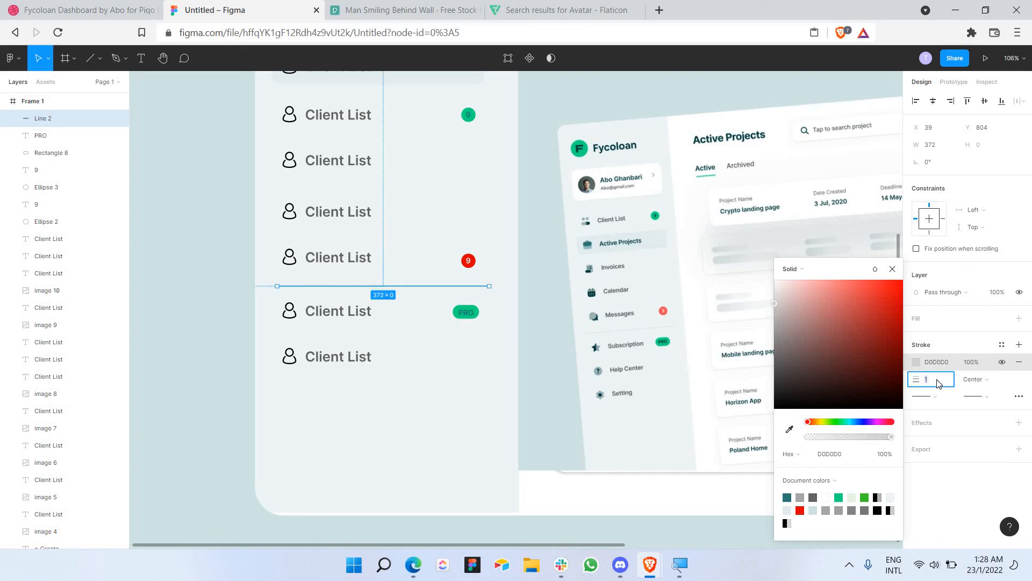
{"action": "key", "text": "Return"}
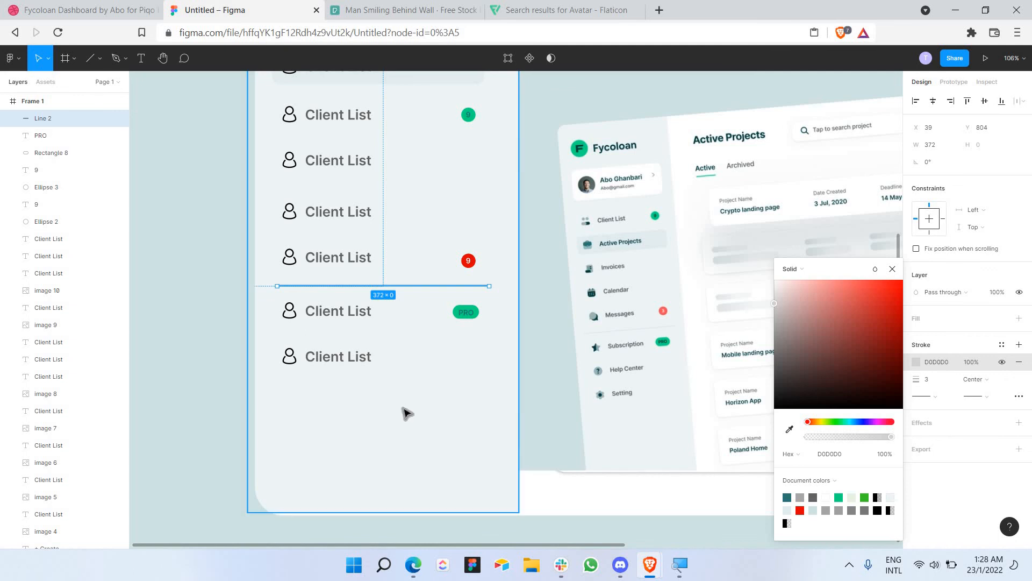
{"action": "left_click", "coordinate": [404, 415]}
Step: Move the last two Client List rows down below the divider
{"action": "left_click_drag", "start_coordinate": [299, 399], "coordinate": [489, 301]}
{"action": "left_click_drag", "start_coordinate": [420, 326], "coordinate": [417, 301]}
{"action": "left_click", "coordinate": [417, 288]}
Step: Drag the reference dashboard image out of Frame 1
{"action": "left_click", "coordinate": [412, 421]}
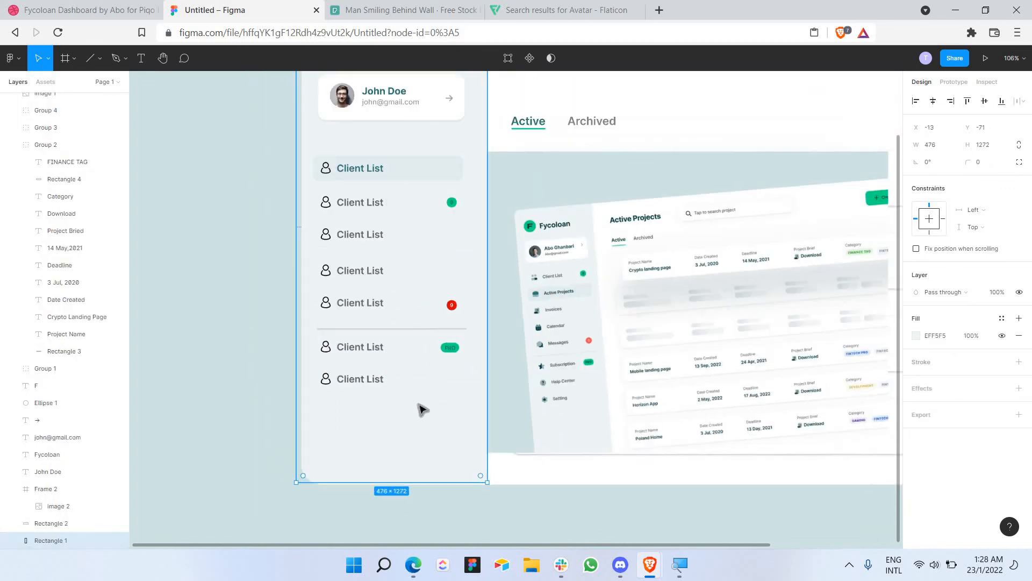
{"action": "scroll", "coordinate": [418, 411], "scroll_direction": "down", "scroll_amount": 3}
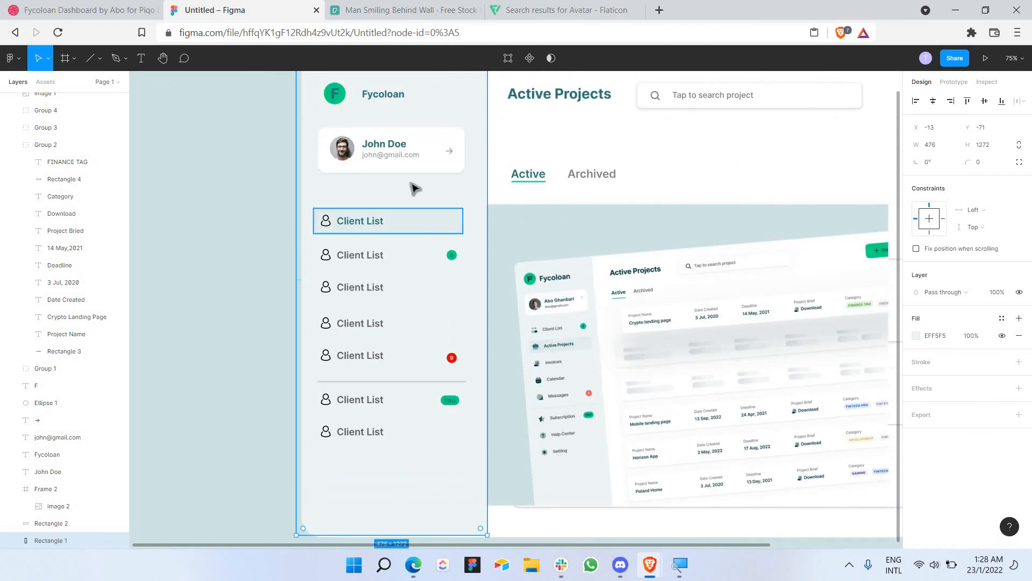
{"action": "scroll", "coordinate": [522, 293], "scroll_direction": "down", "scroll_amount": 4}
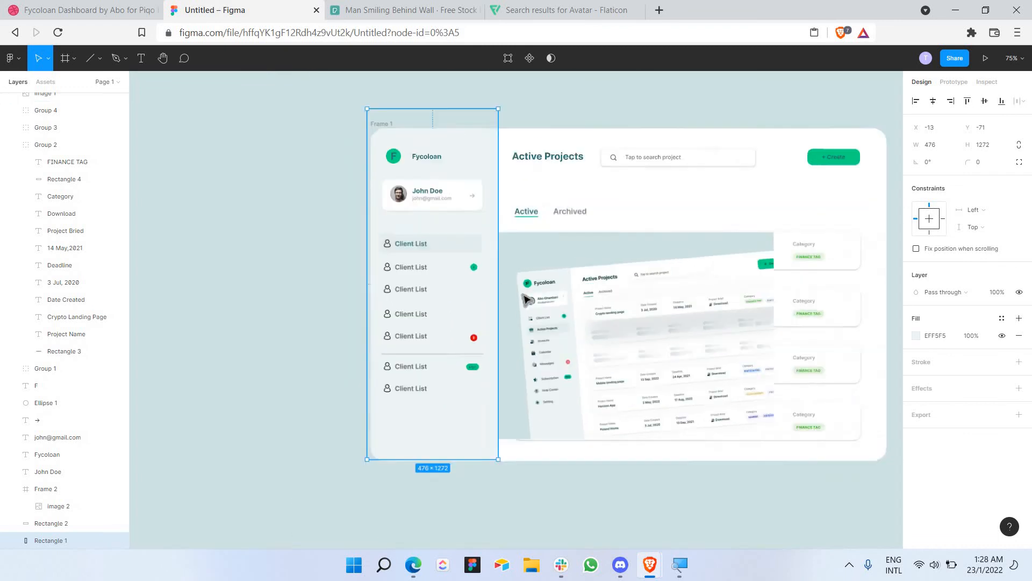
{"action": "scroll", "coordinate": [668, 324], "scroll_direction": "up", "scroll_amount": 1}
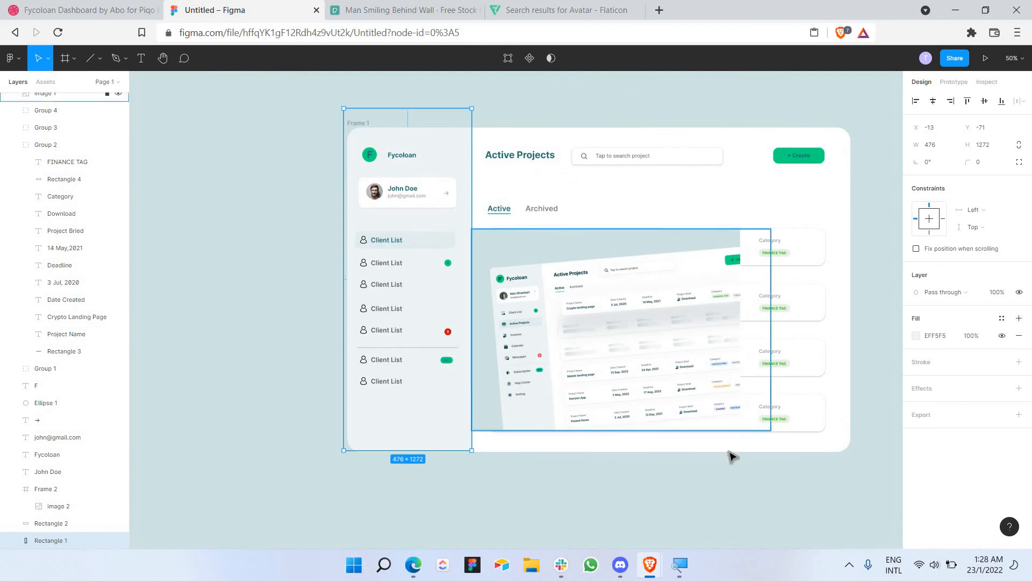
{"action": "left_click_drag", "start_coordinate": [696, 256], "coordinate": [783, 451]}
Step: Place the reference image right of the frame and zoom between it and the design to compare
{"action": "scroll", "coordinate": [785, 462], "scroll_direction": "down", "scroll_amount": 3}
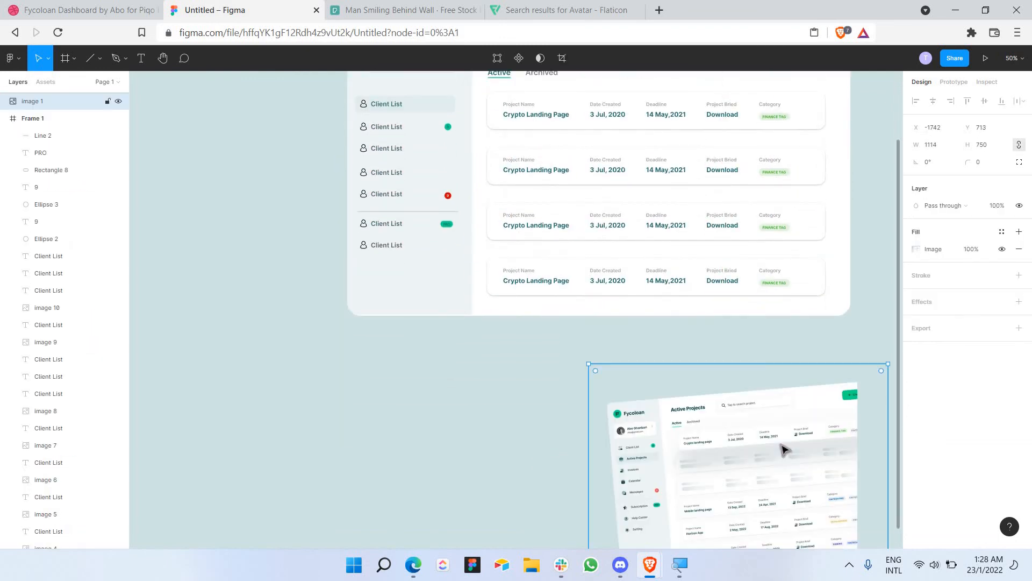
{"action": "scroll", "coordinate": [784, 452], "scroll_direction": "up", "scroll_amount": 3}
{"action": "scroll", "coordinate": [783, 462], "scroll_direction": "down", "scroll_amount": 2}
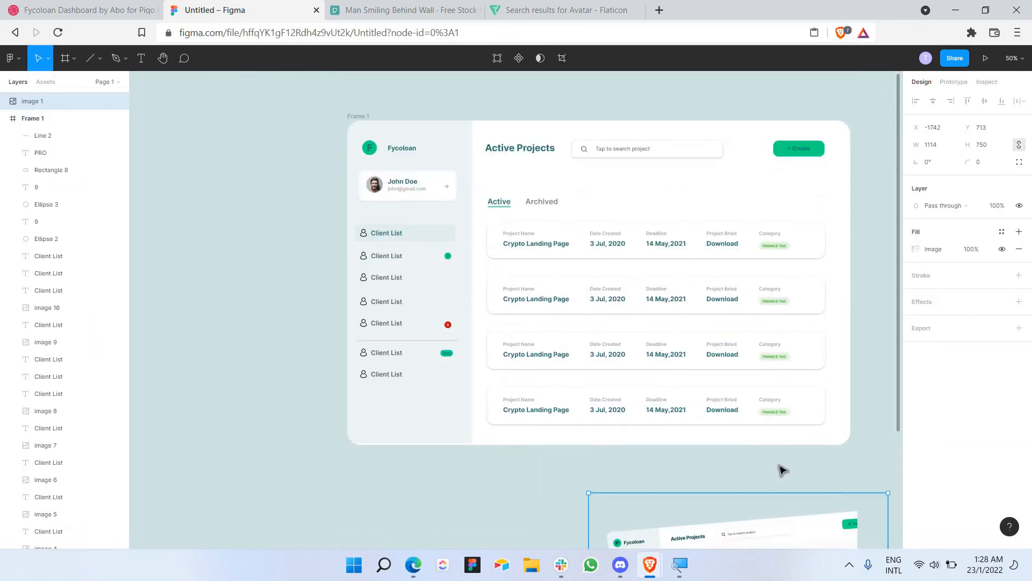
{"action": "scroll", "coordinate": [780, 467], "scroll_direction": "right", "scroll_amount": 3}
{"action": "left_click_drag", "start_coordinate": [648, 520], "coordinate": [922, 186]}
{"action": "scroll", "coordinate": [565, 199], "scroll_direction": "up", "scroll_amount": 2}
{"action": "scroll", "coordinate": [561, 198], "scroll_direction": "right", "scroll_amount": 1}
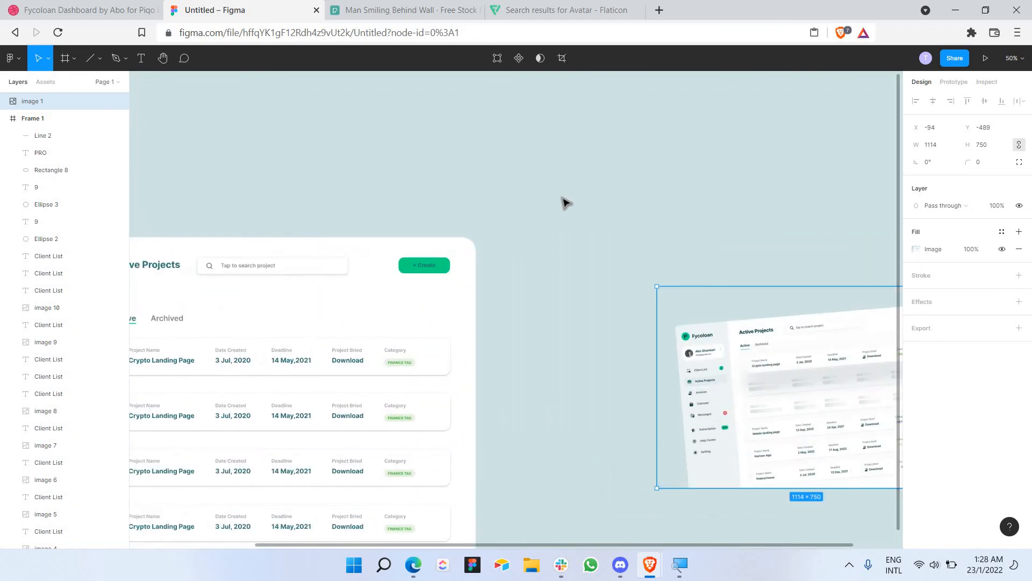
{"action": "scroll", "coordinate": [565, 203], "scroll_direction": "left", "scroll_amount": 5}
{"action": "scroll", "coordinate": [565, 203], "scroll_direction": "down", "scroll_amount": 2}
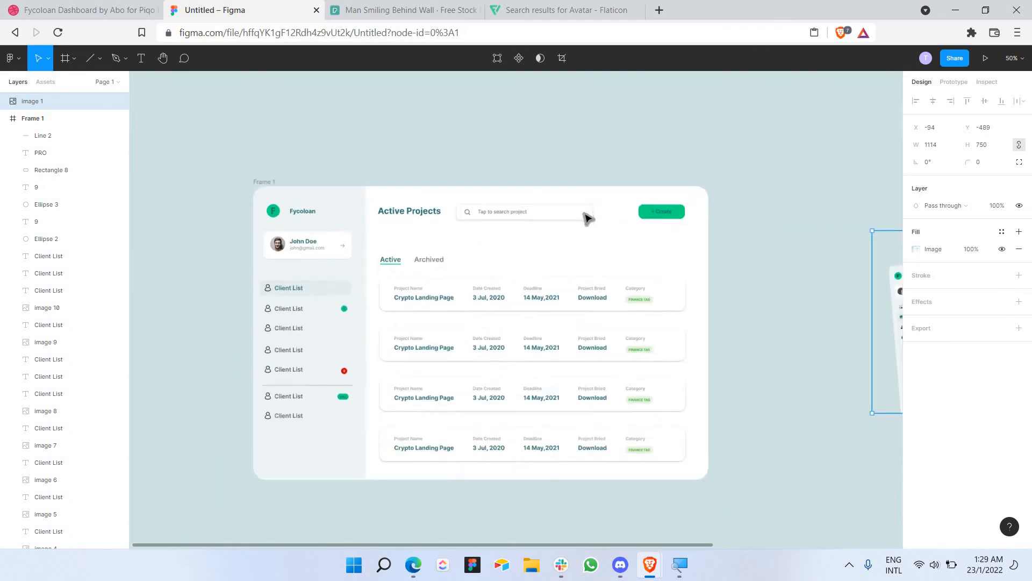
{"action": "scroll", "coordinate": [588, 217], "scroll_direction": "up", "scroll_amount": 2, "text": "ctrl"}
{"action": "scroll", "coordinate": [588, 218], "scroll_direction": "down", "scroll_amount": 1}
{"action": "scroll", "coordinate": [587, 219], "scroll_direction": "left", "scroll_amount": 1}
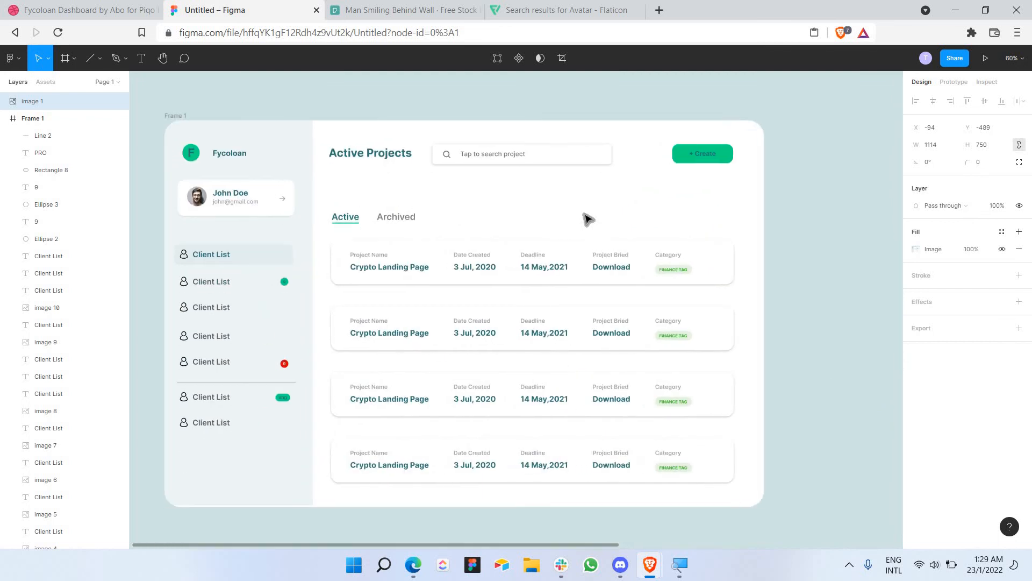
{"action": "scroll", "coordinate": [588, 219], "scroll_direction": "left", "scroll_amount": 1}
{"action": "scroll", "coordinate": [587, 219], "scroll_direction": "down", "scroll_amount": 3, "text": "ctrl"}
{"action": "scroll", "coordinate": [603, 231], "scroll_direction": "right", "scroll_amount": 5}
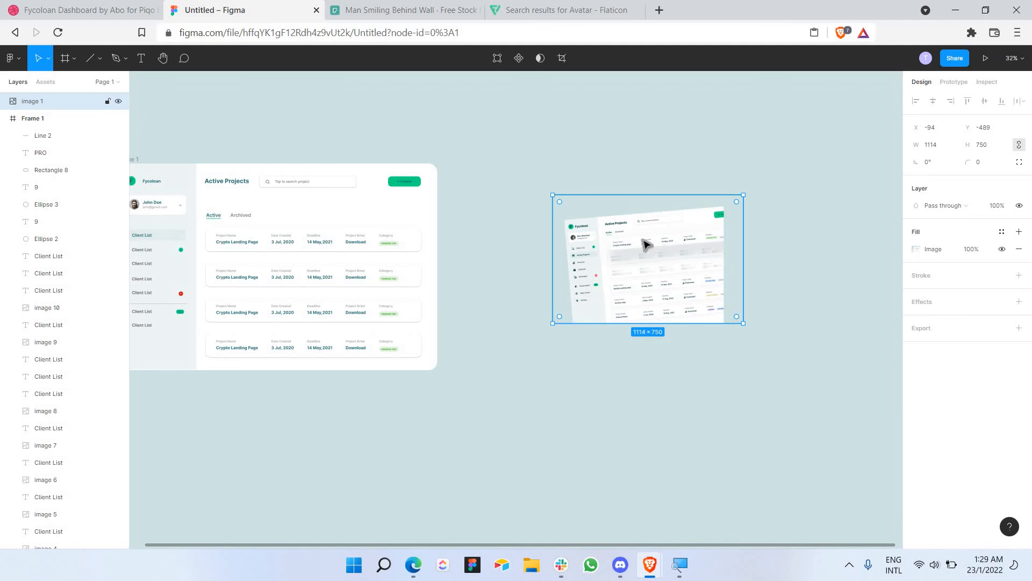
{"action": "scroll", "coordinate": [596, 232], "scroll_direction": "up", "scroll_amount": 5, "text": "ctrl"}
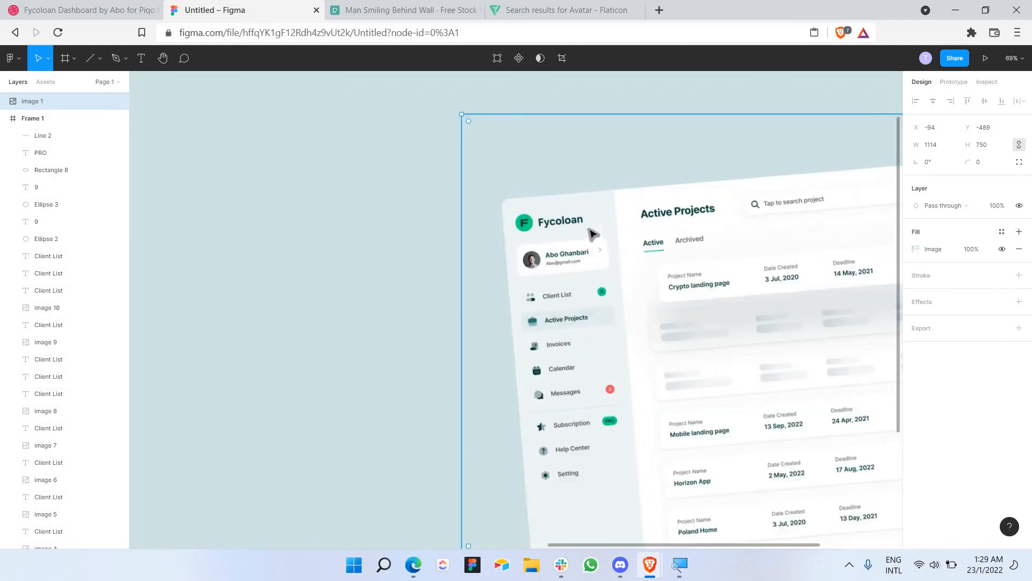
{"action": "scroll", "coordinate": [491, 229], "scroll_direction": "down", "scroll_amount": 5, "text": "ctrl"}
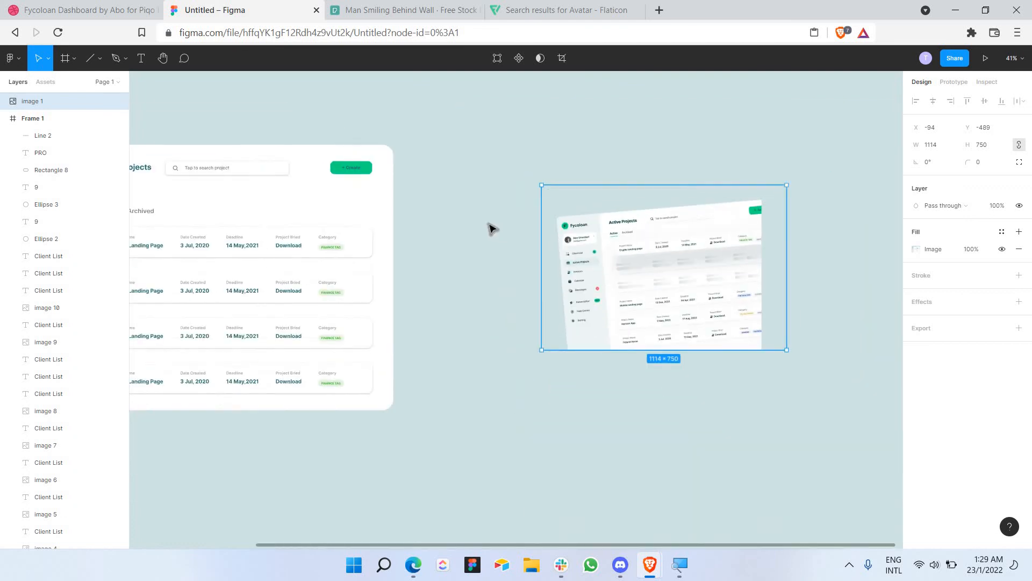
{"action": "scroll", "coordinate": [491, 229], "scroll_direction": "left", "scroll_amount": 5}
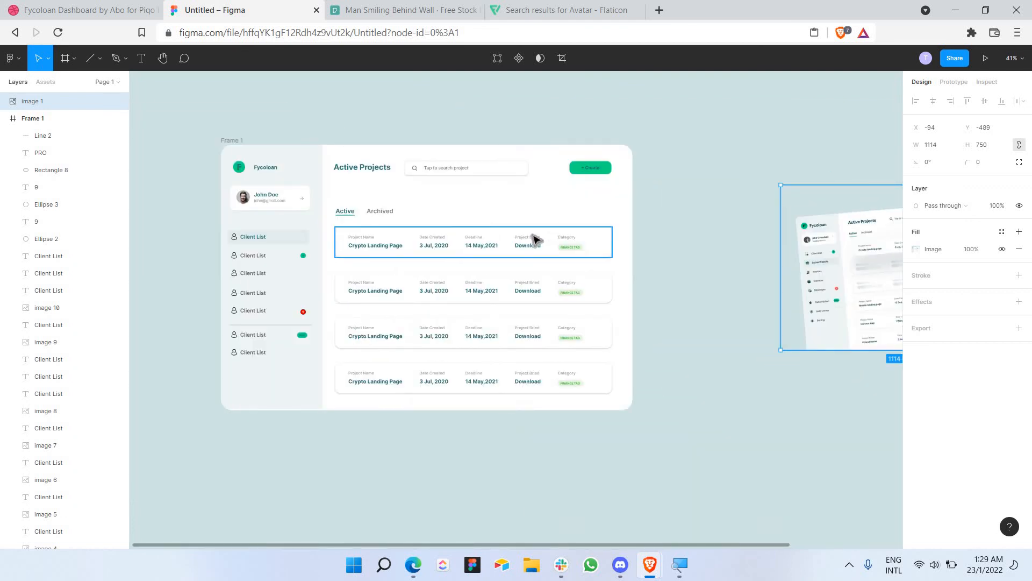
{"action": "scroll", "coordinate": [474, 236], "scroll_direction": "right", "scroll_amount": 4}
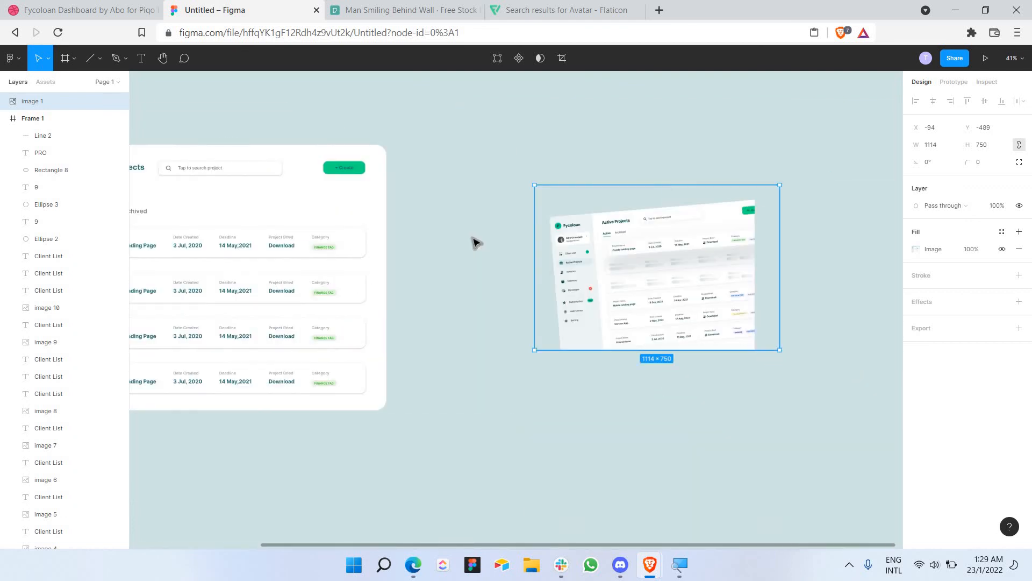
{"action": "scroll", "coordinate": [384, 215], "scroll_direction": "left", "scroll_amount": 3}
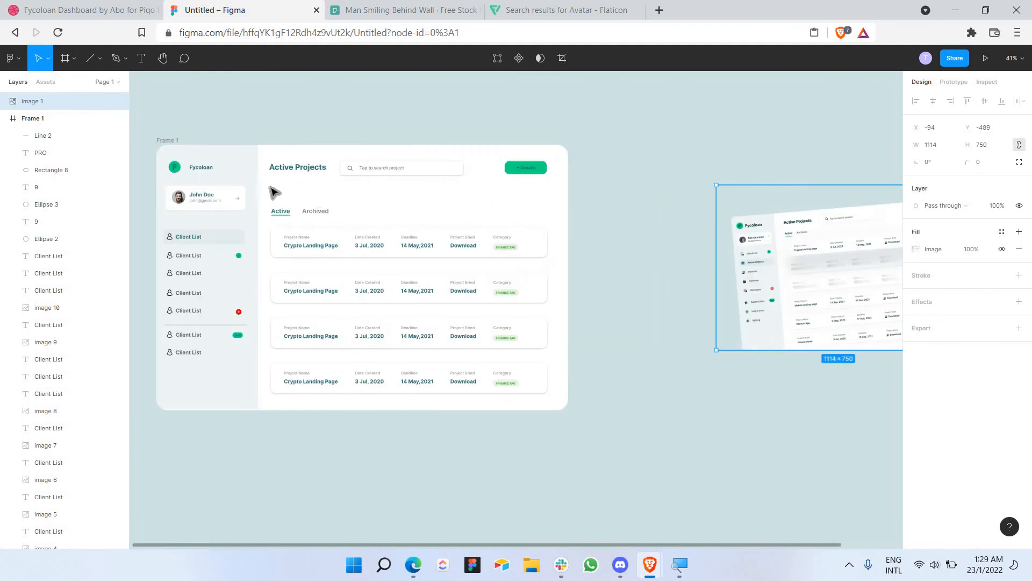
{"action": "scroll", "coordinate": [352, 192], "scroll_direction": "up", "scroll_amount": 3}
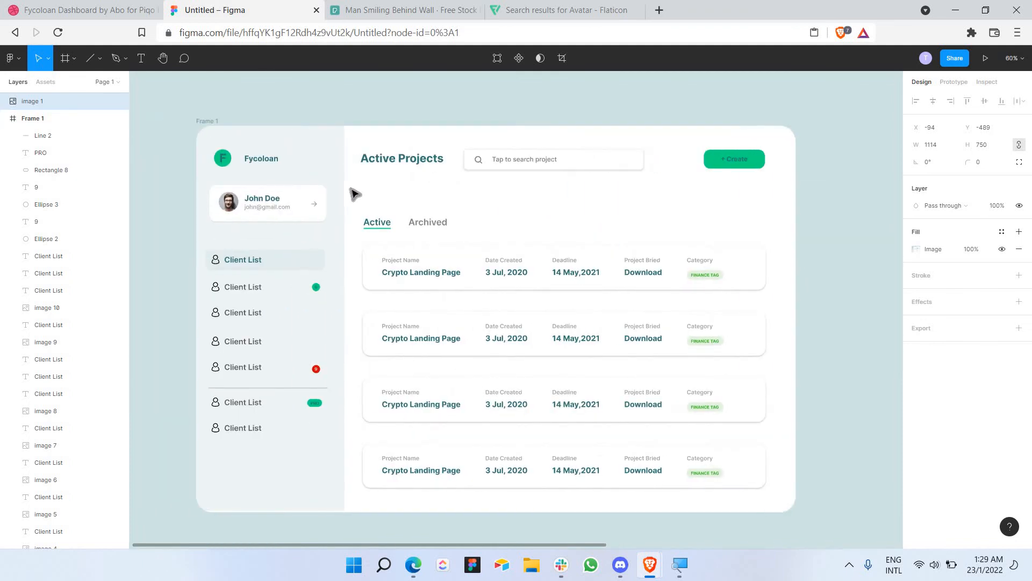